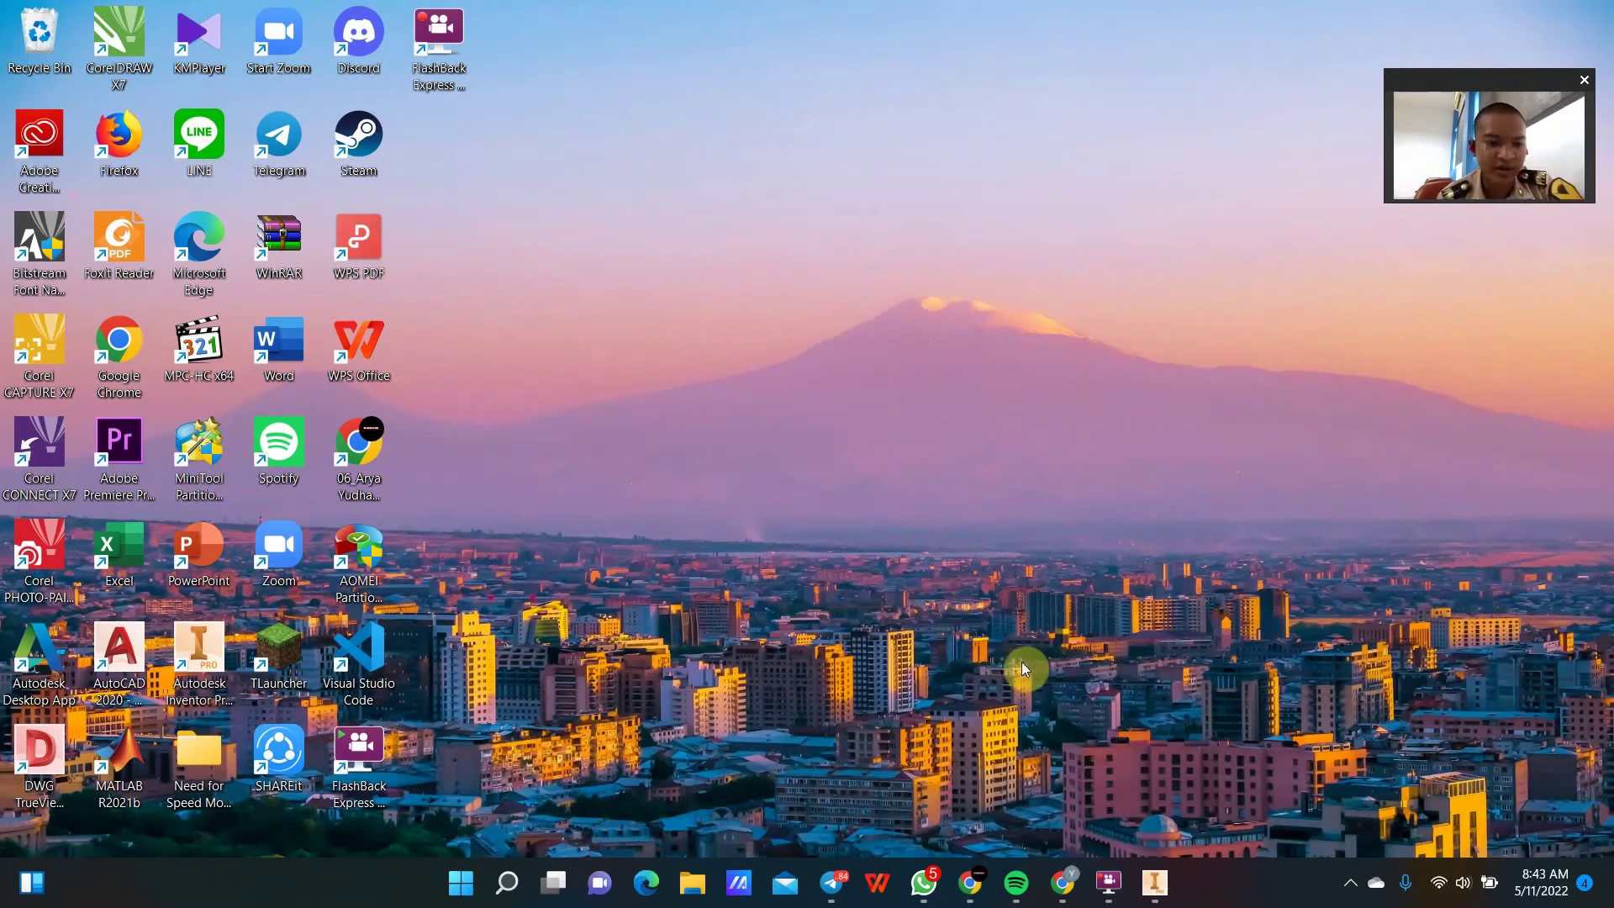
Switch to Autodesk Inventor and open the template chooser for creating a new file.
{"action": "left_click", "coordinate": [1162, 891]}
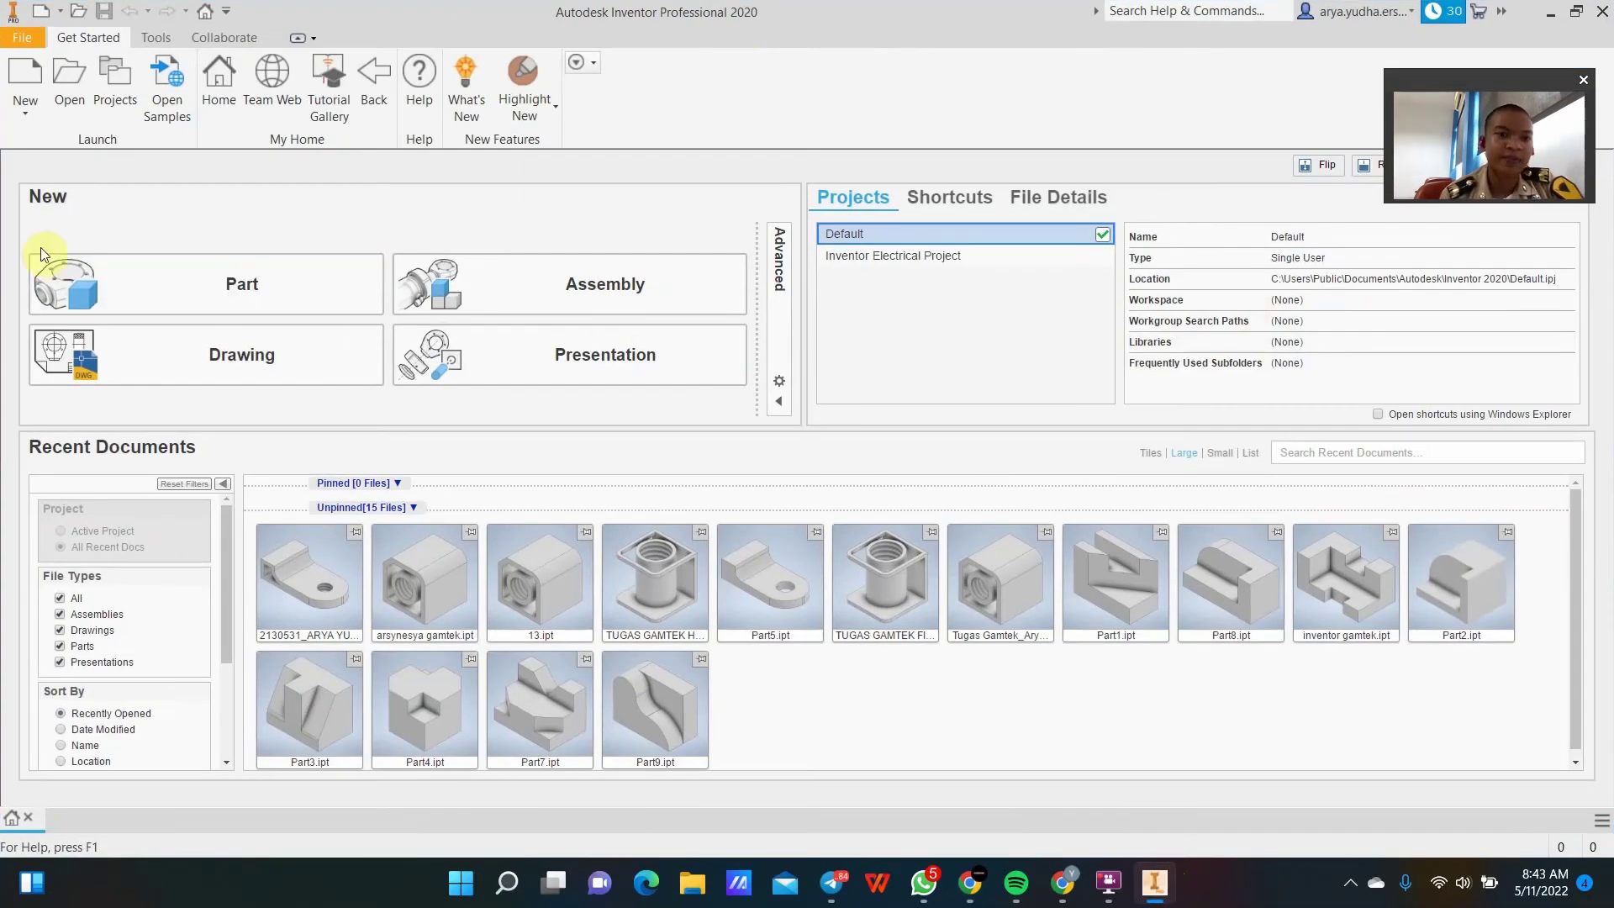
{"action": "left_click_drag", "start_coordinate": [1530, 79], "coordinate": [1500, 678]}
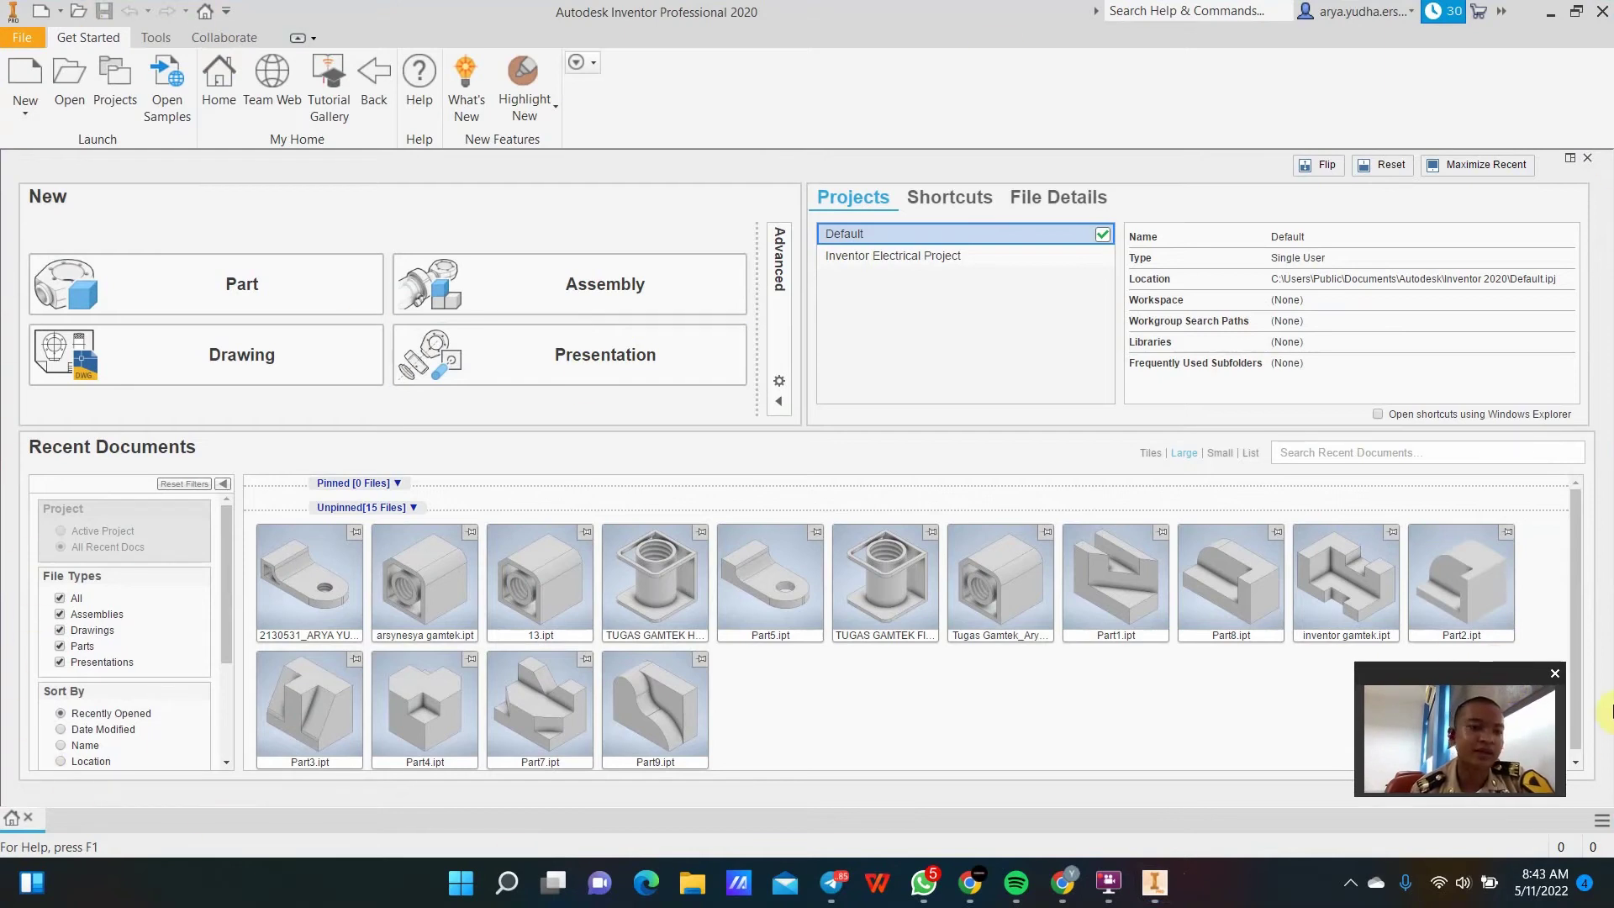
{"action": "left_click", "coordinate": [34, 79]}
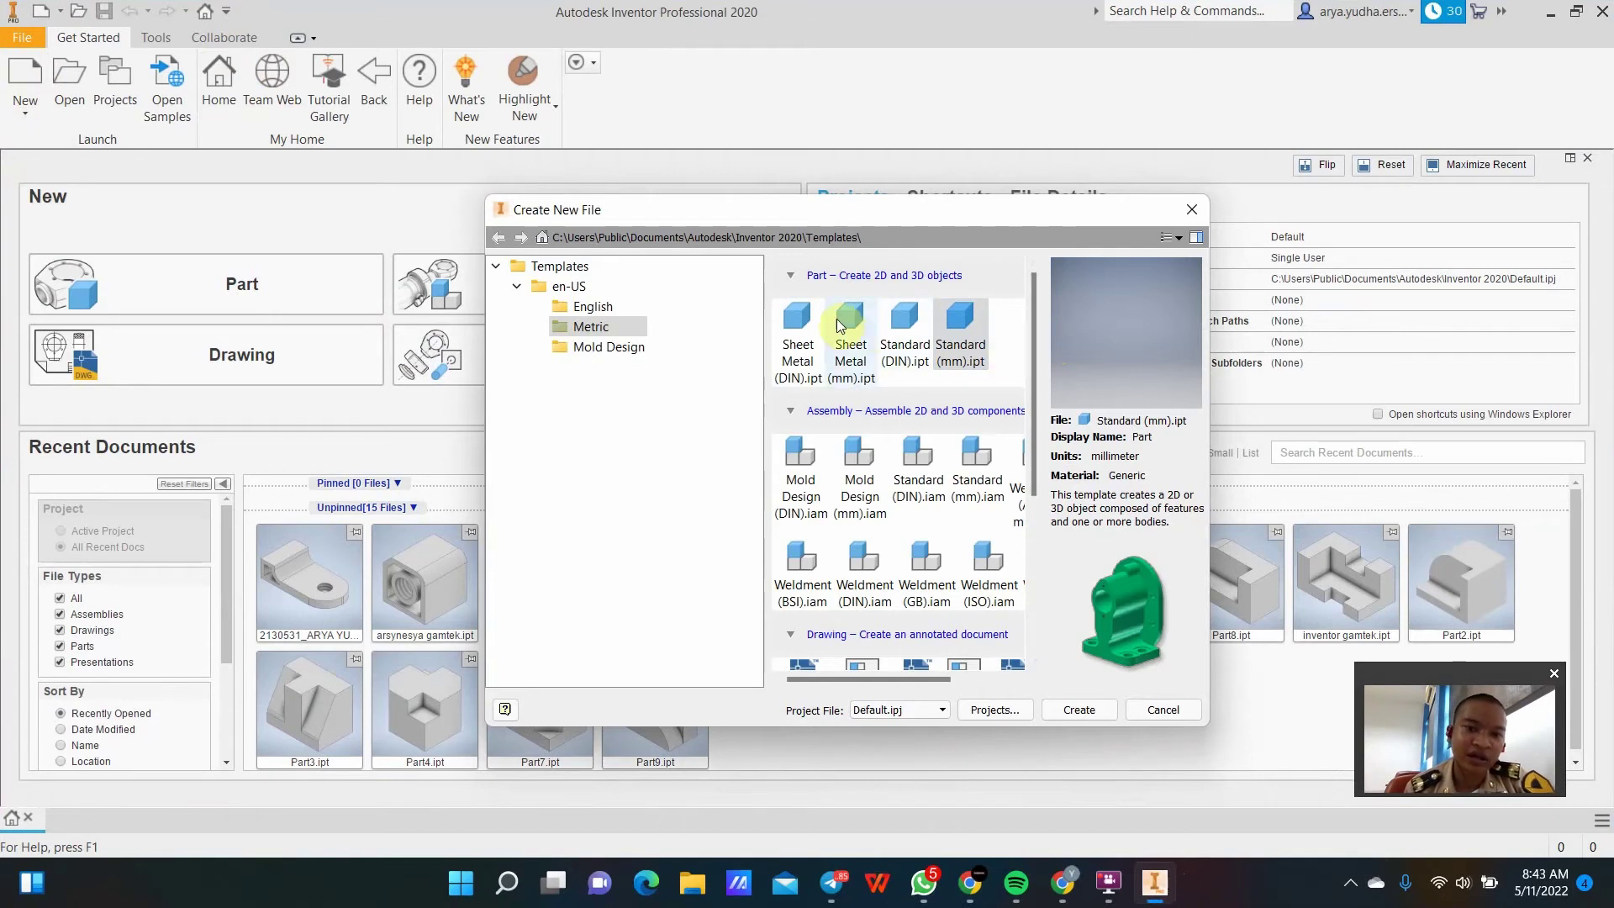
Examine the part, assembly, drawing and presentation templates in the Metric folder, and the templates in the English folder.
{"action": "scroll", "coordinate": [979, 395], "scroll_direction": "down", "scroll_amount": 3}
{"action": "scroll", "coordinate": [980, 395], "scroll_direction": "up", "scroll_amount": 3}
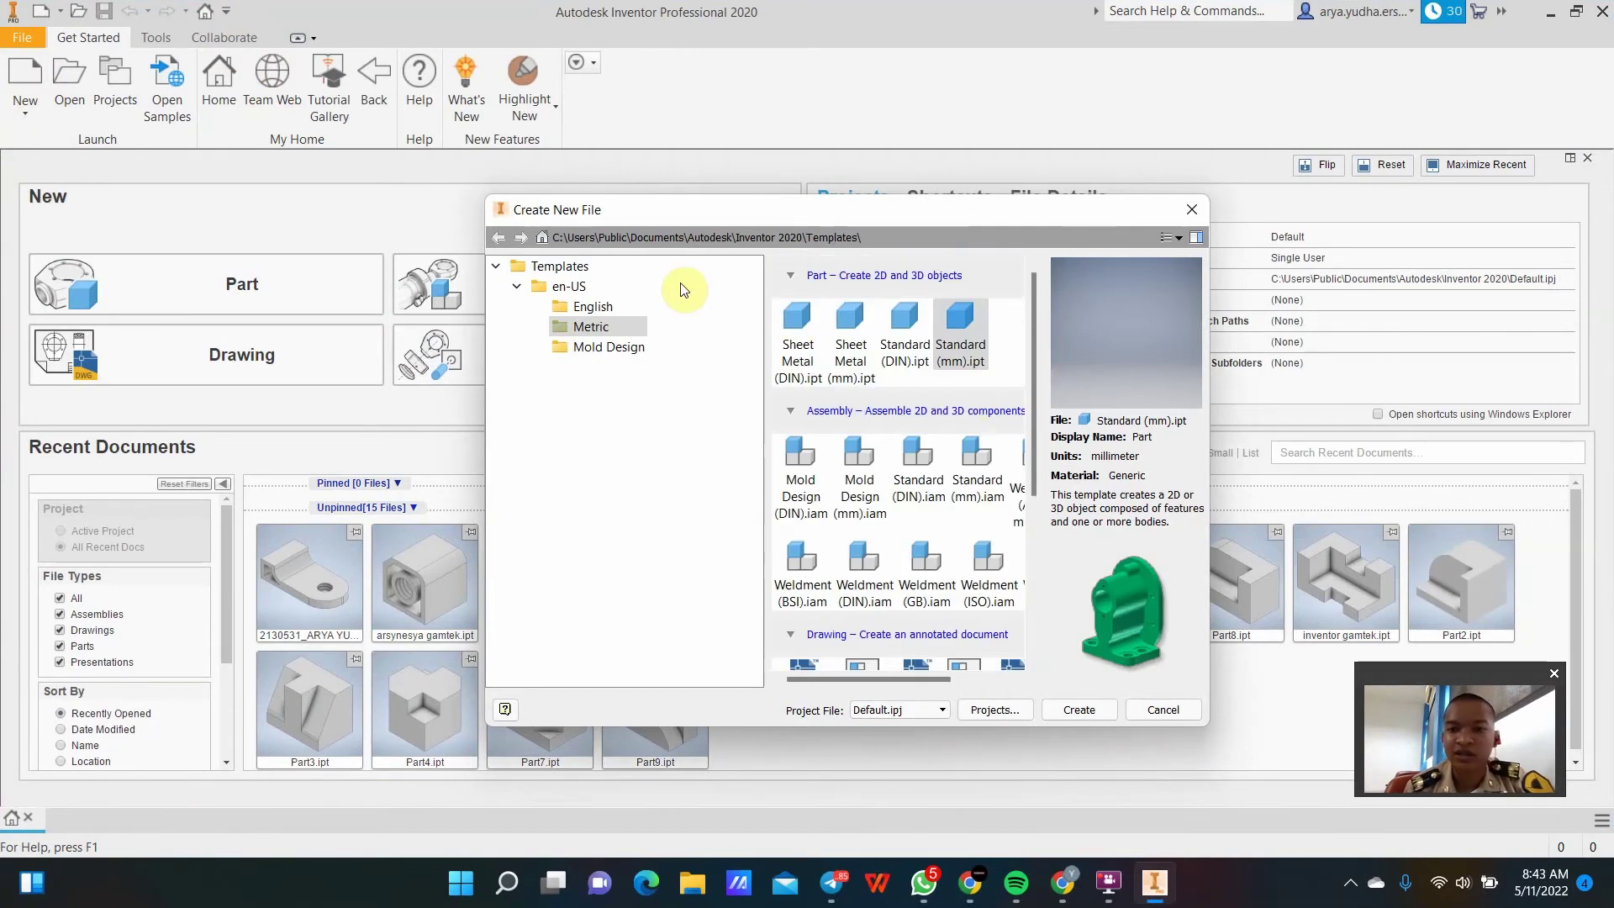
{"action": "mouse_move", "coordinate": [1037, 340]}
{"action": "left_mouse_down"}
{"action": "mouse_move", "coordinate": [1024, 511]}
{"action": "mouse_move", "coordinate": [1035, 326]}
{"action": "left_mouse_up"}
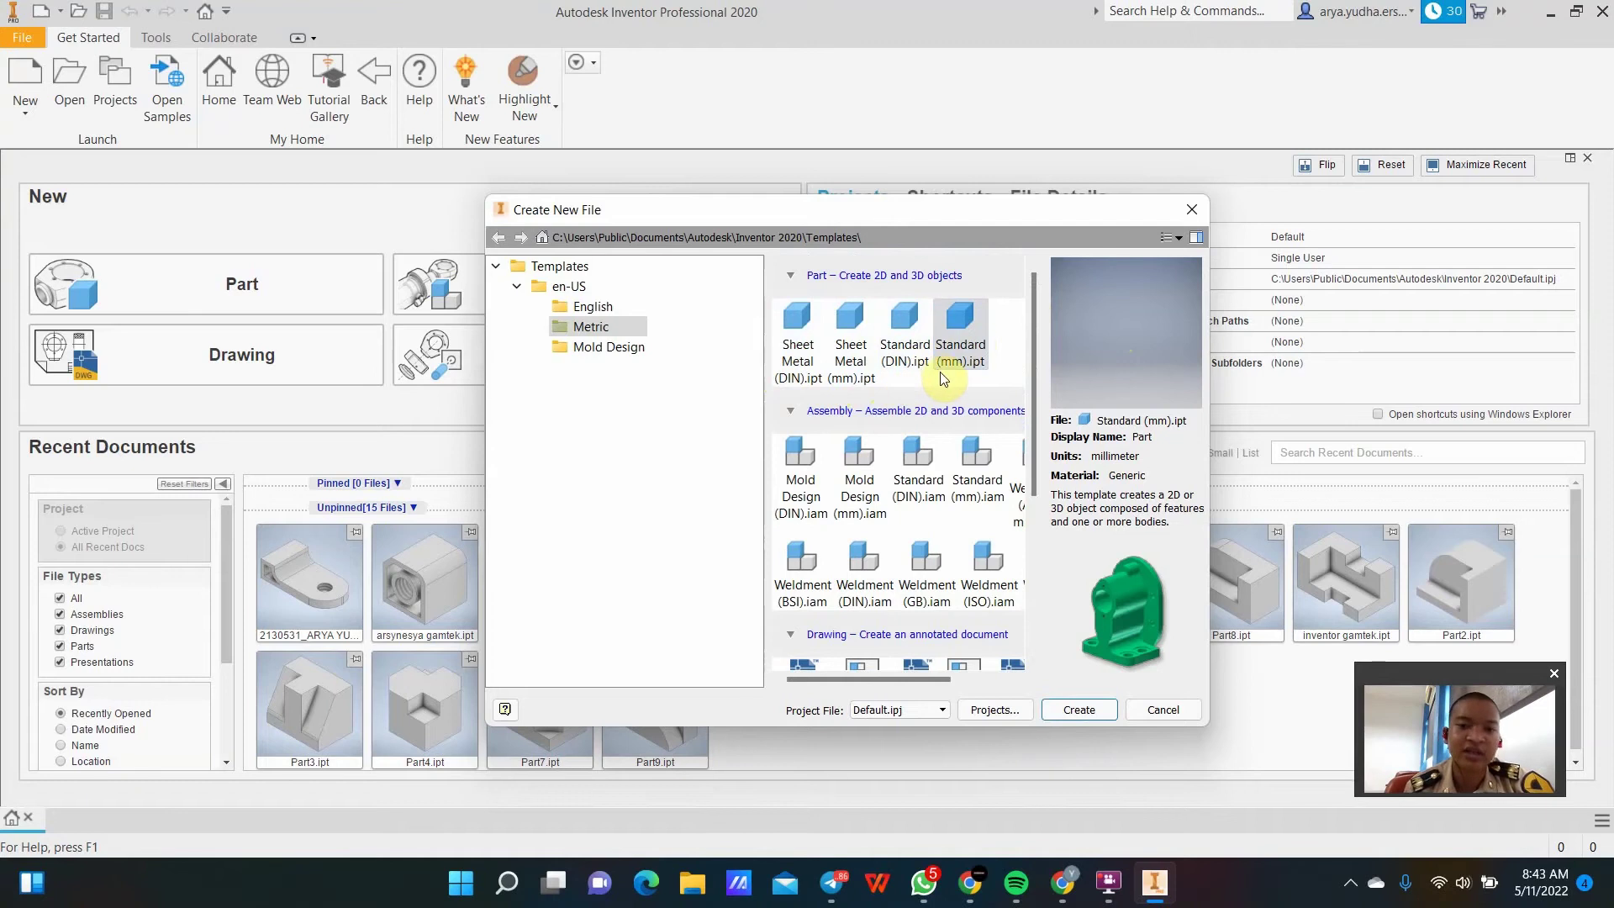
{"action": "mouse_move", "coordinate": [1033, 372]}
{"action": "left_mouse_down"}
{"action": "mouse_move", "coordinate": [1026, 431]}
{"action": "mouse_move", "coordinate": [1033, 362]}
{"action": "mouse_move", "coordinate": [1042, 412]}
{"action": "mouse_move", "coordinate": [1037, 427]}
{"action": "mouse_move", "coordinate": [1036, 340]}
{"action": "left_mouse_up"}
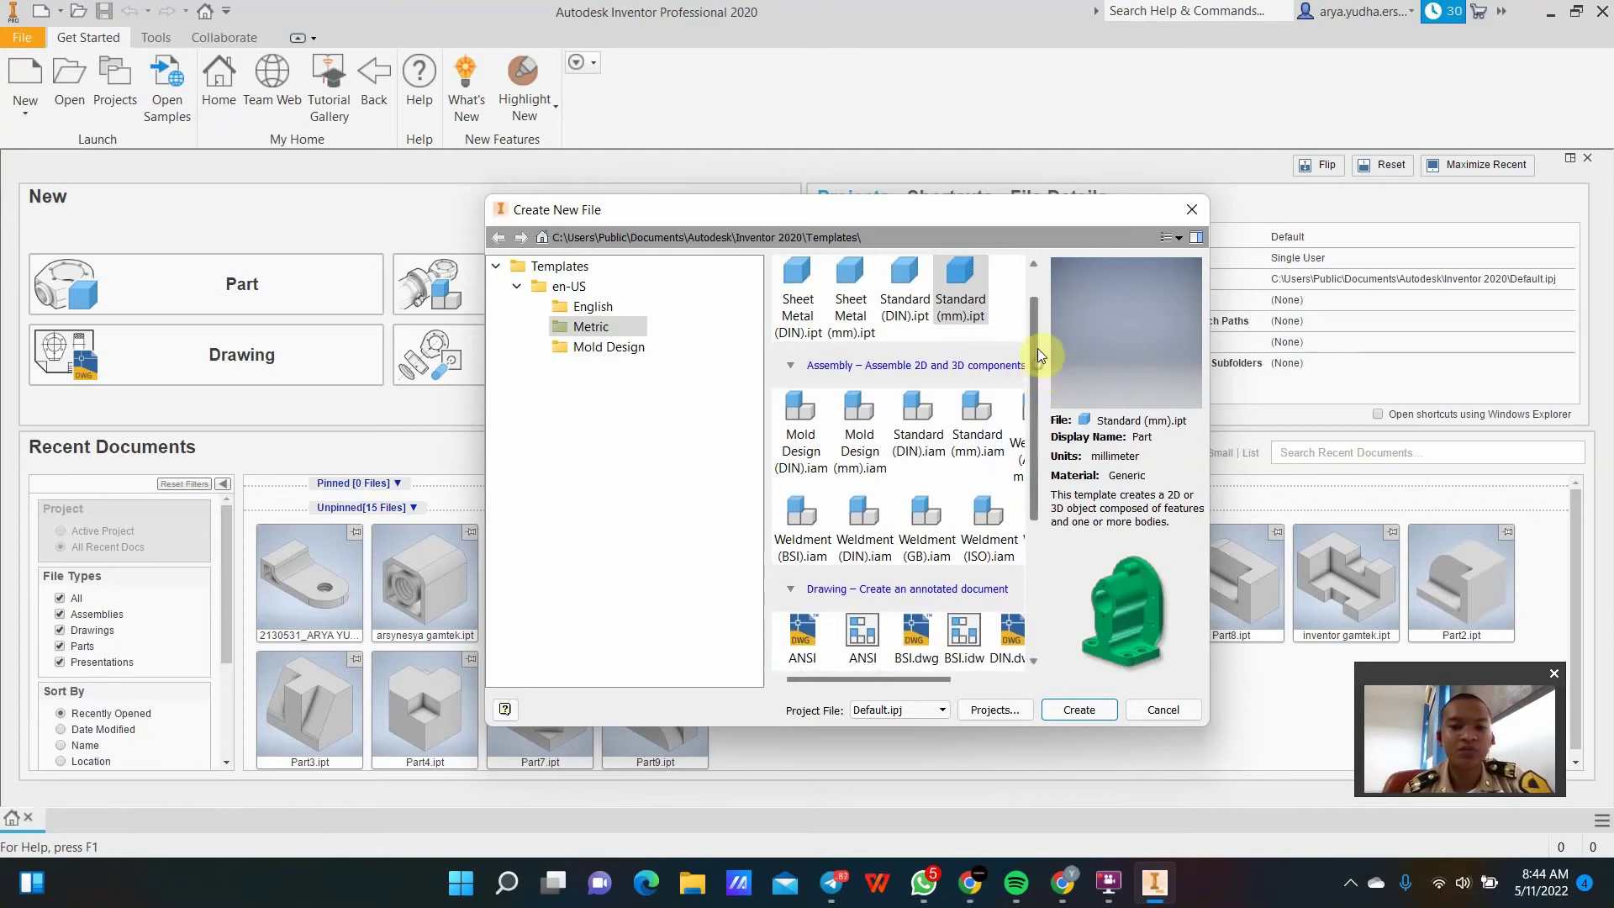
{"action": "scroll", "coordinate": [1036, 343], "scroll_direction": "up", "scroll_amount": 1}
{"action": "left_click_drag", "start_coordinate": [1037, 339], "coordinate": [1037, 381]}
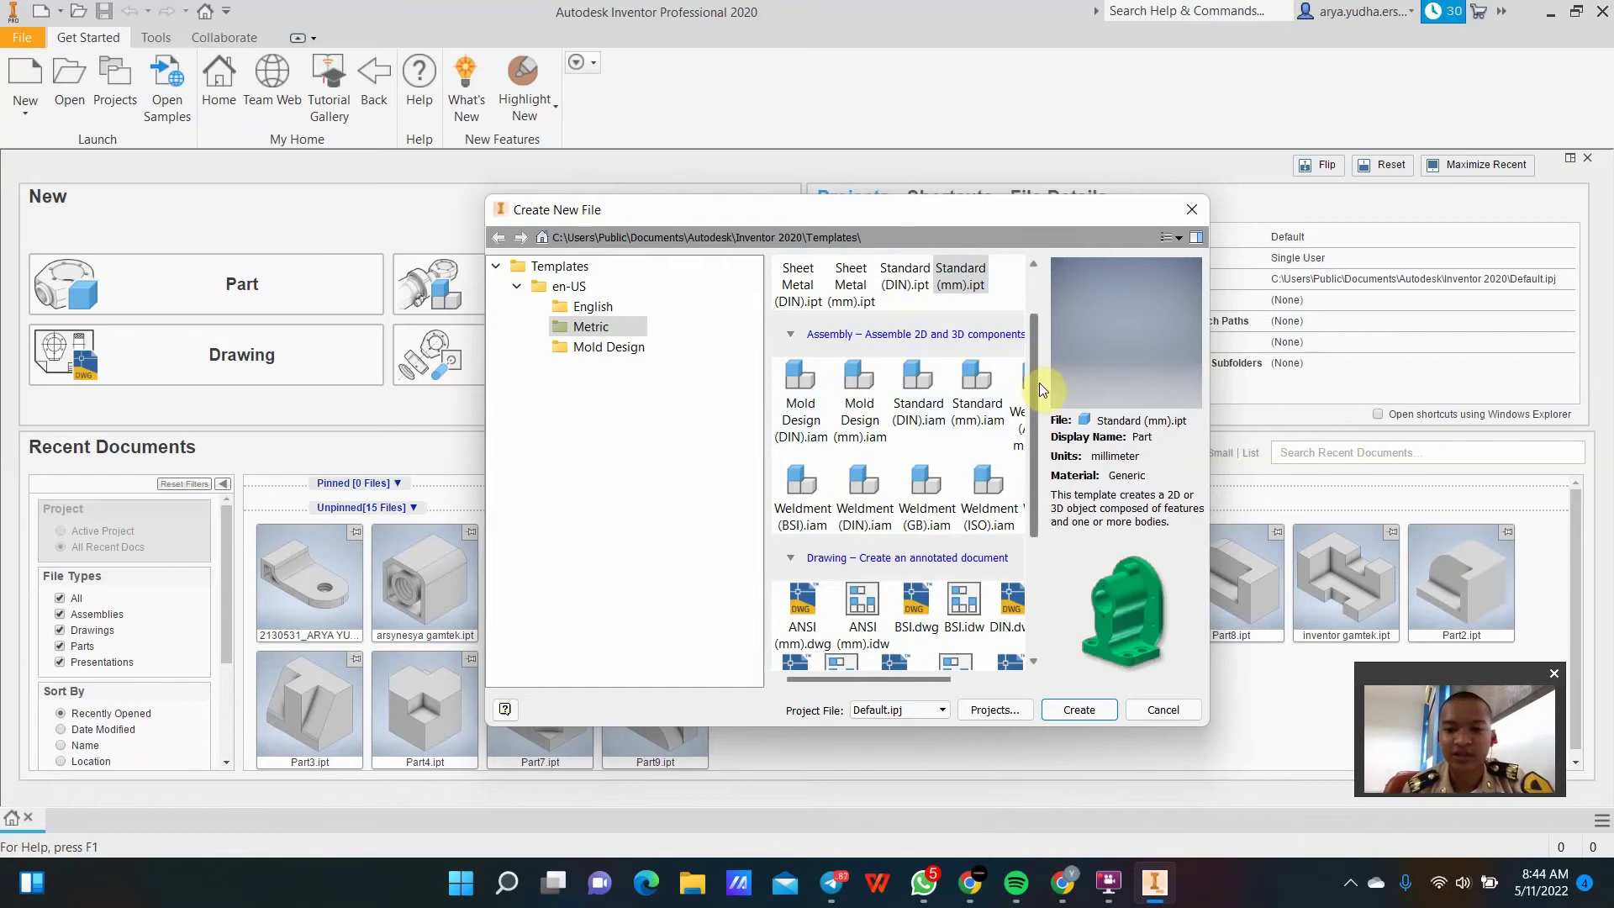
{"action": "left_click_drag", "start_coordinate": [1039, 382], "coordinate": [1035, 483]}
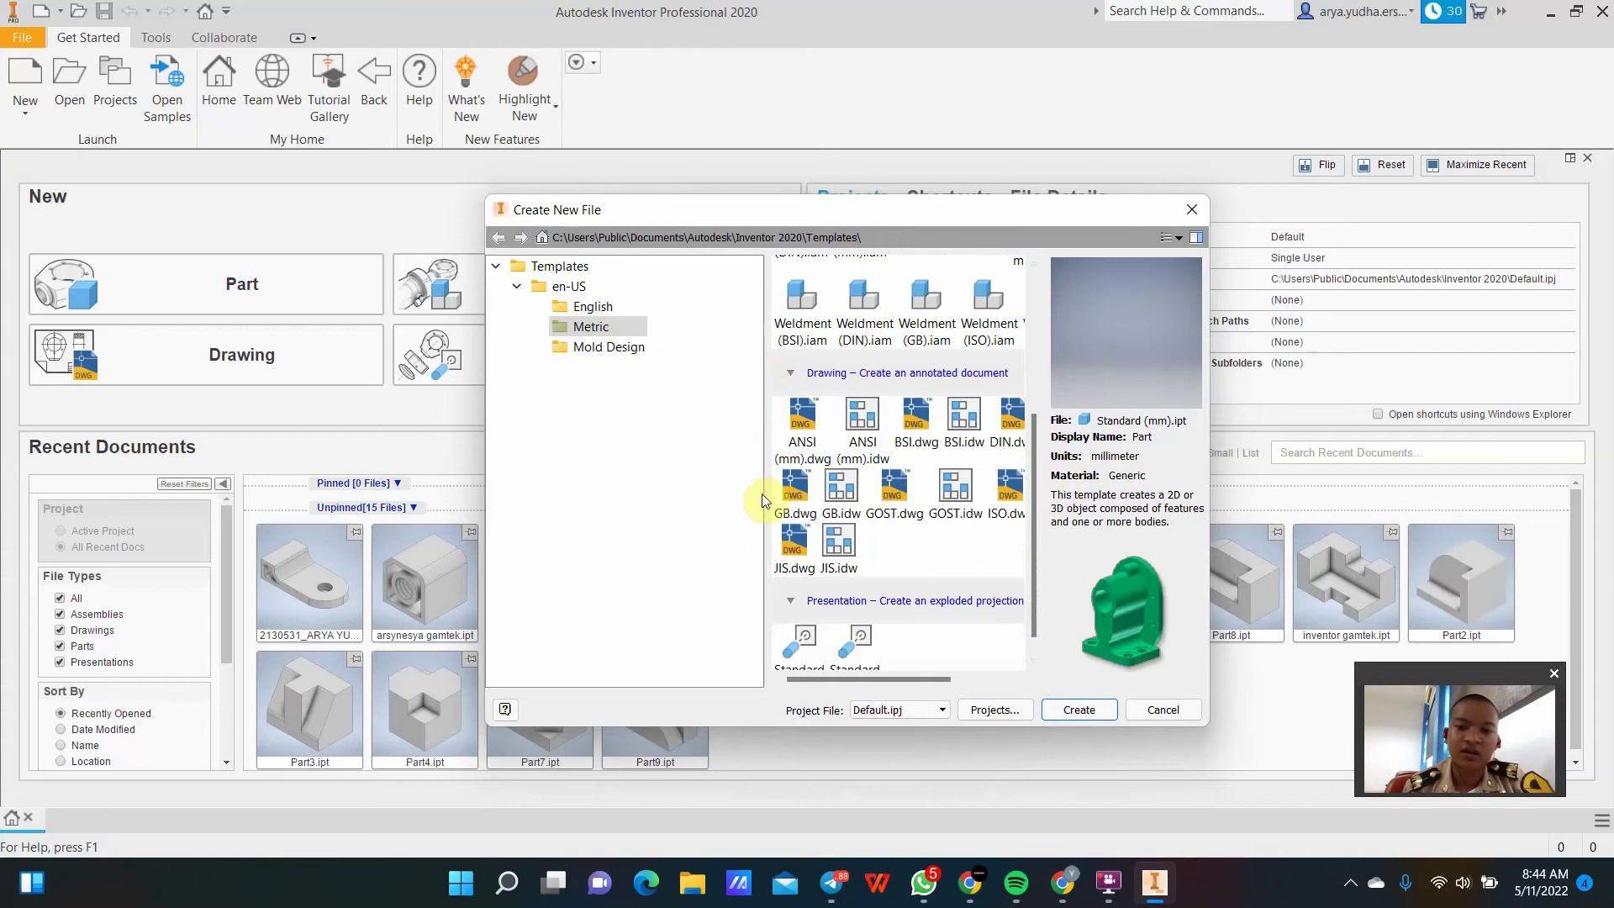
{"action": "scroll", "coordinate": [1035, 437], "scroll_direction": "up", "scroll_amount": 1}
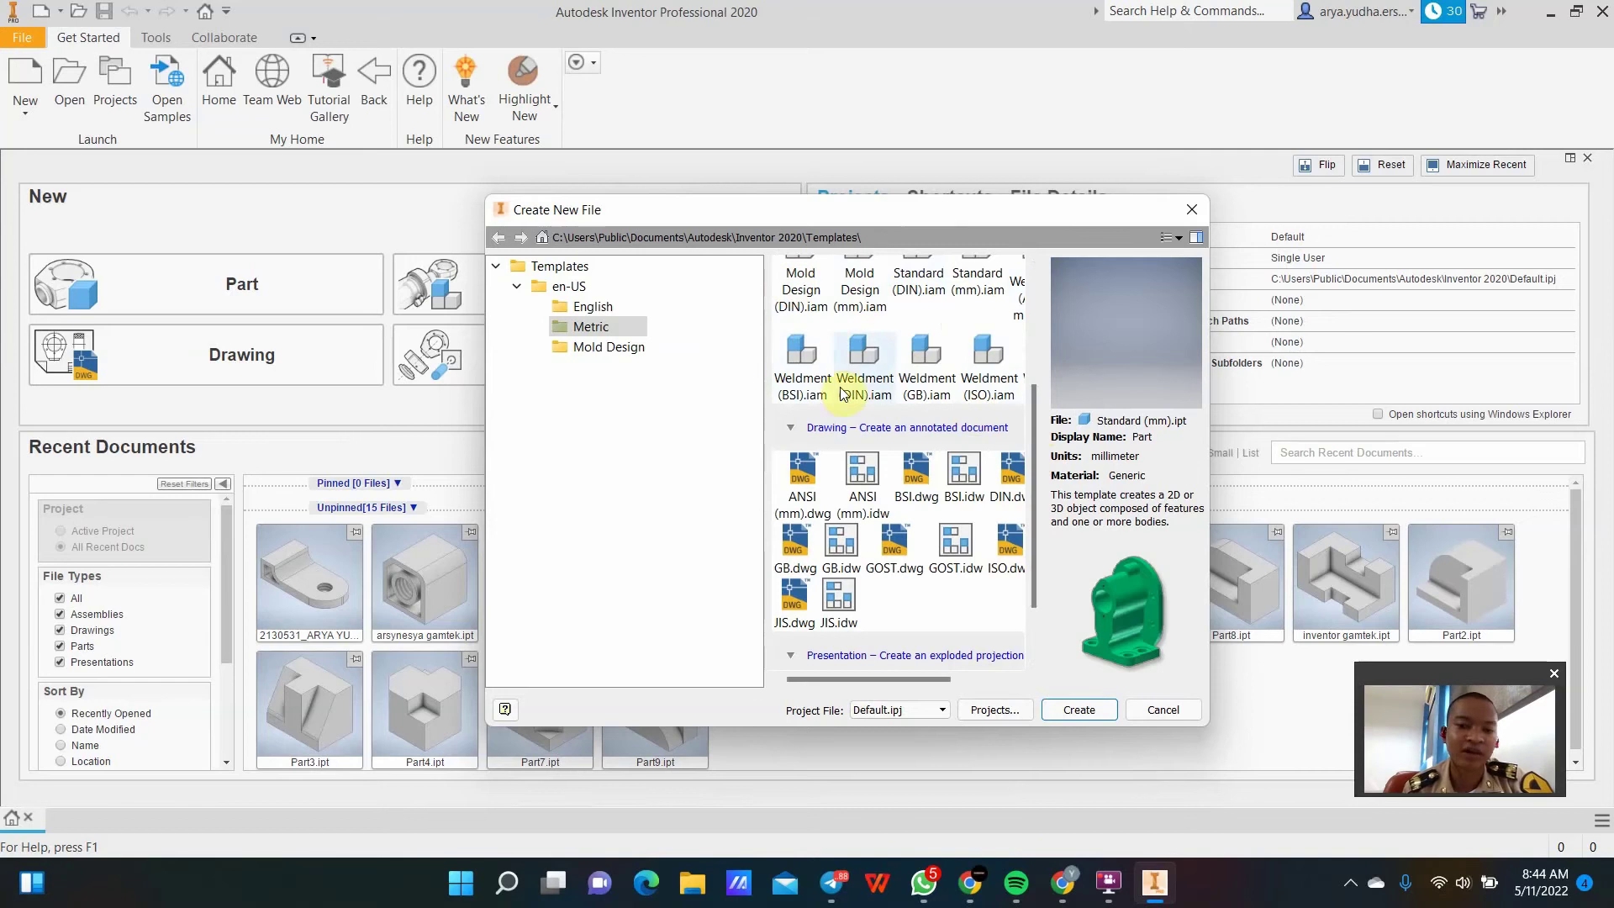
{"action": "mouse_move", "coordinate": [1036, 475]}
{"action": "left_mouse_down"}
{"action": "mouse_move", "coordinate": [1036, 587]}
{"action": "mouse_move", "coordinate": [1061, 334]}
{"action": "mouse_move", "coordinate": [1032, 371]}
{"action": "mouse_move", "coordinate": [1034, 524]}
{"action": "mouse_move", "coordinate": [1050, 320]}
{"action": "mouse_move", "coordinate": [1038, 406]}
{"action": "mouse_move", "coordinate": [1037, 386]}
{"action": "mouse_move", "coordinate": [1059, 535]}
{"action": "mouse_move", "coordinate": [1035, 341]}
{"action": "left_mouse_up"}
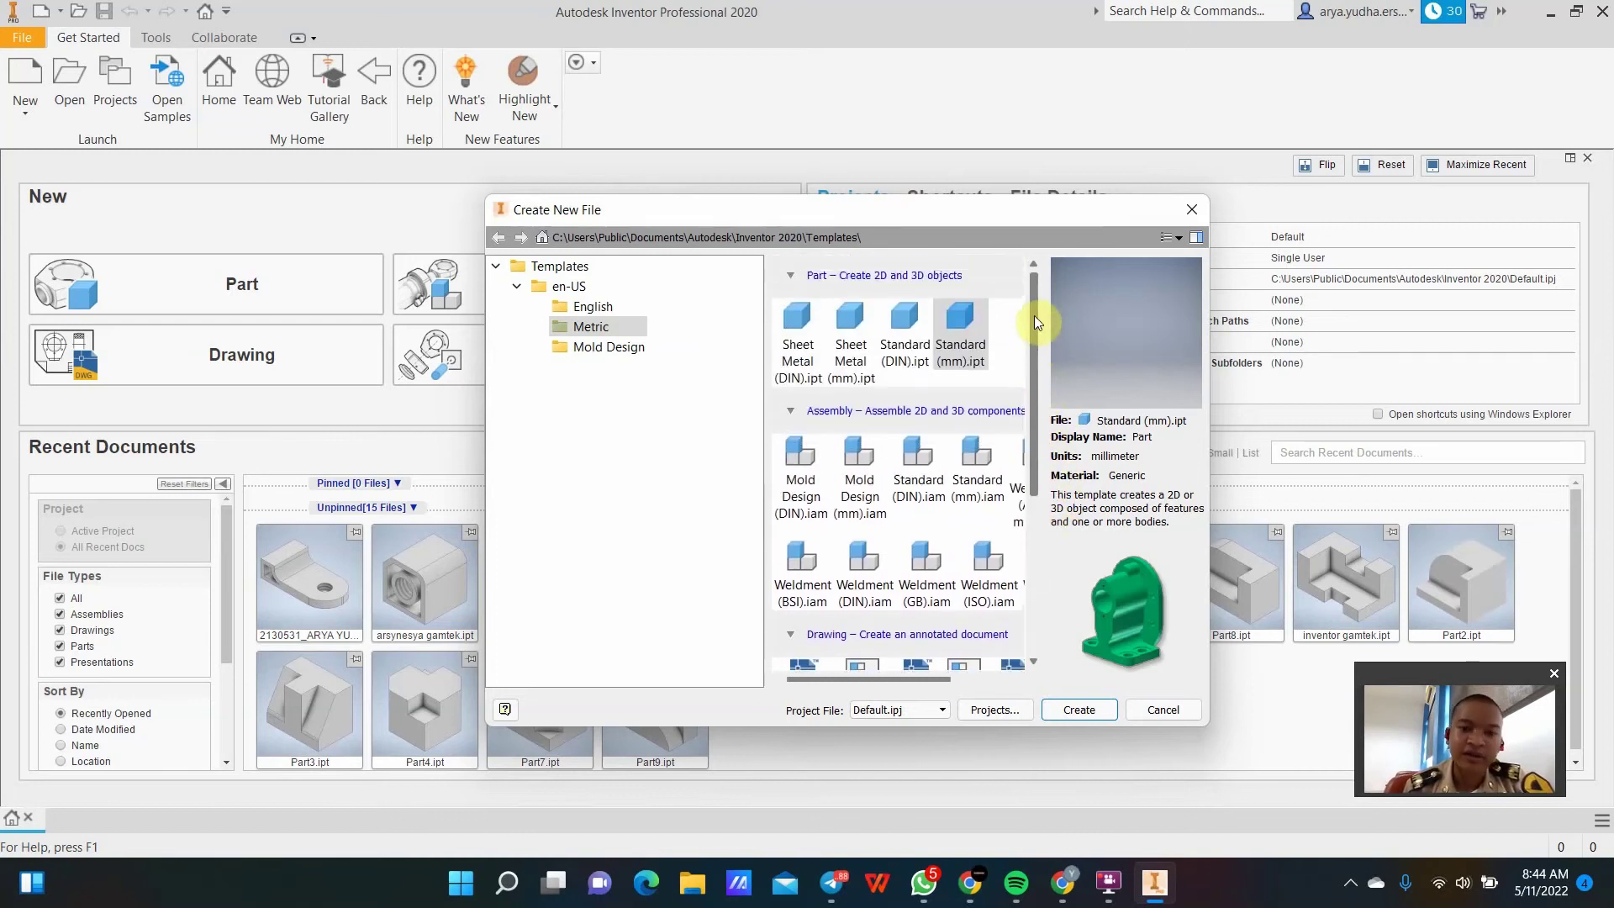
{"action": "left_click", "coordinate": [605, 308]}
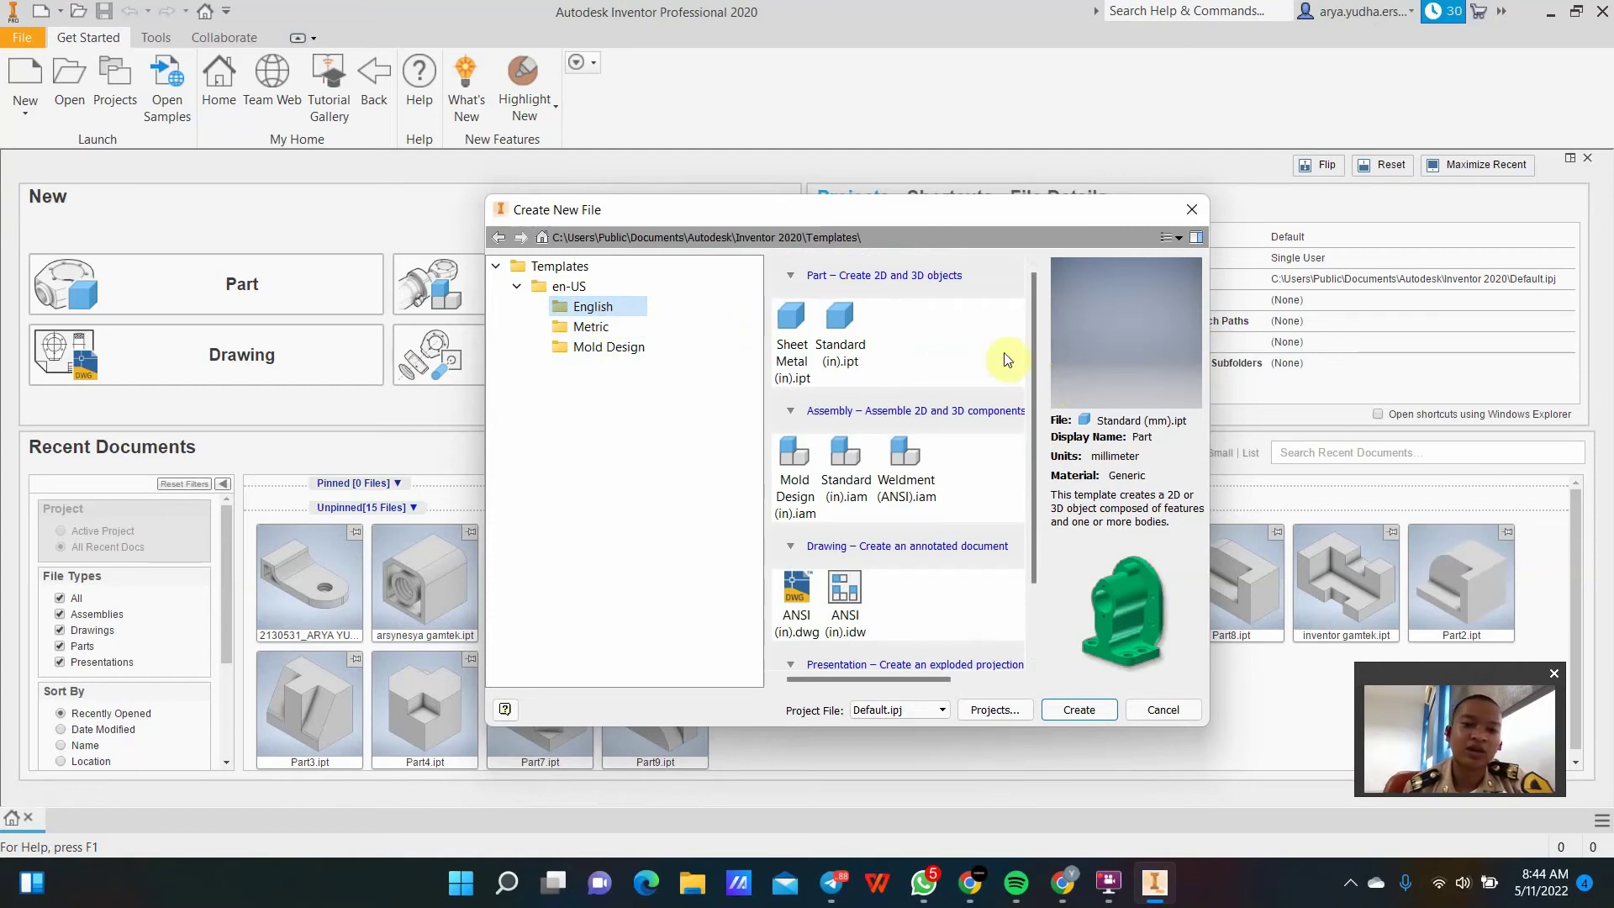
{"action": "mouse_move", "coordinate": [1041, 346]}
{"action": "left_mouse_down"}
{"action": "mouse_move", "coordinate": [1041, 413]}
{"action": "mouse_move", "coordinate": [1036, 326]}
{"action": "left_mouse_up"}
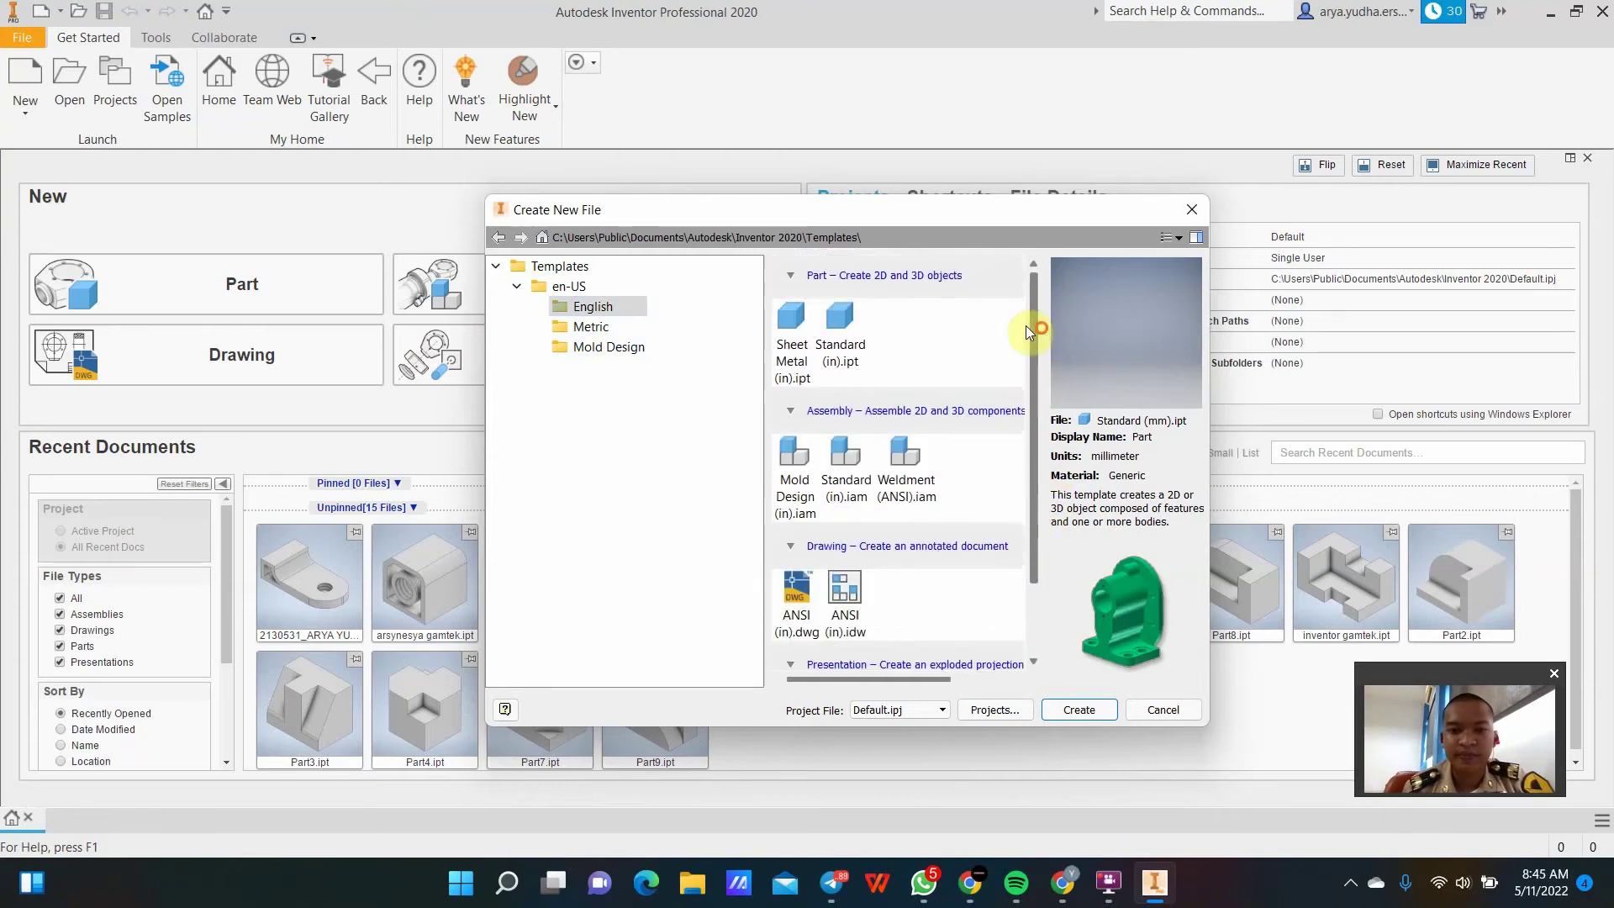
Create a new part from the Standard (mm).ipt template in the Metric folder.
{"action": "left_click", "coordinate": [572, 328]}
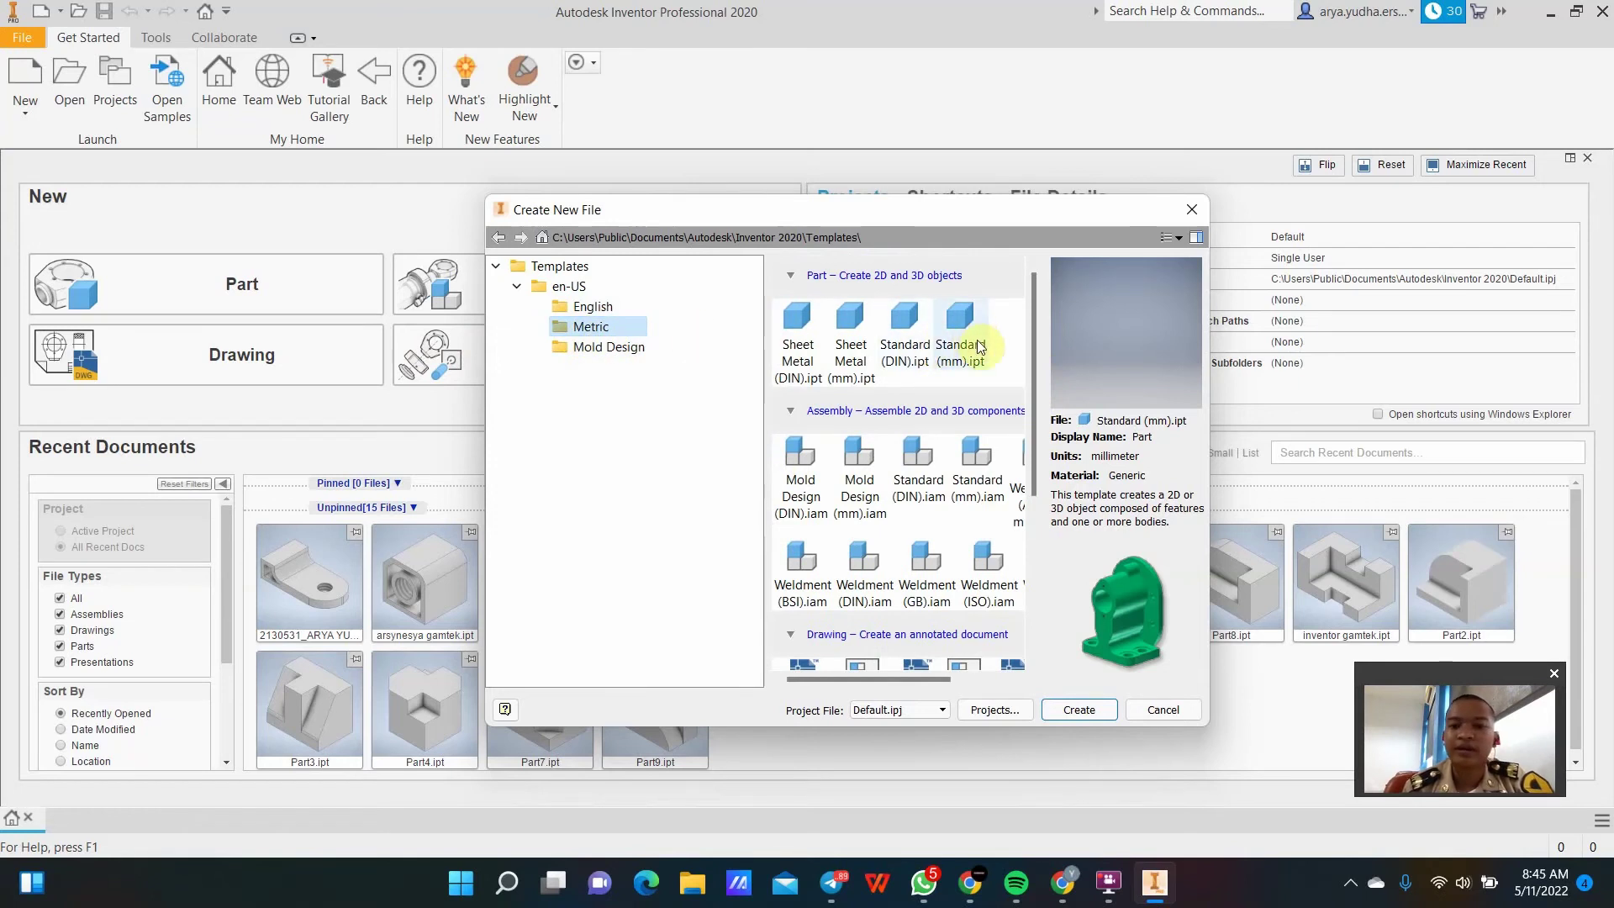
{"action": "left_click", "coordinate": [962, 326]}
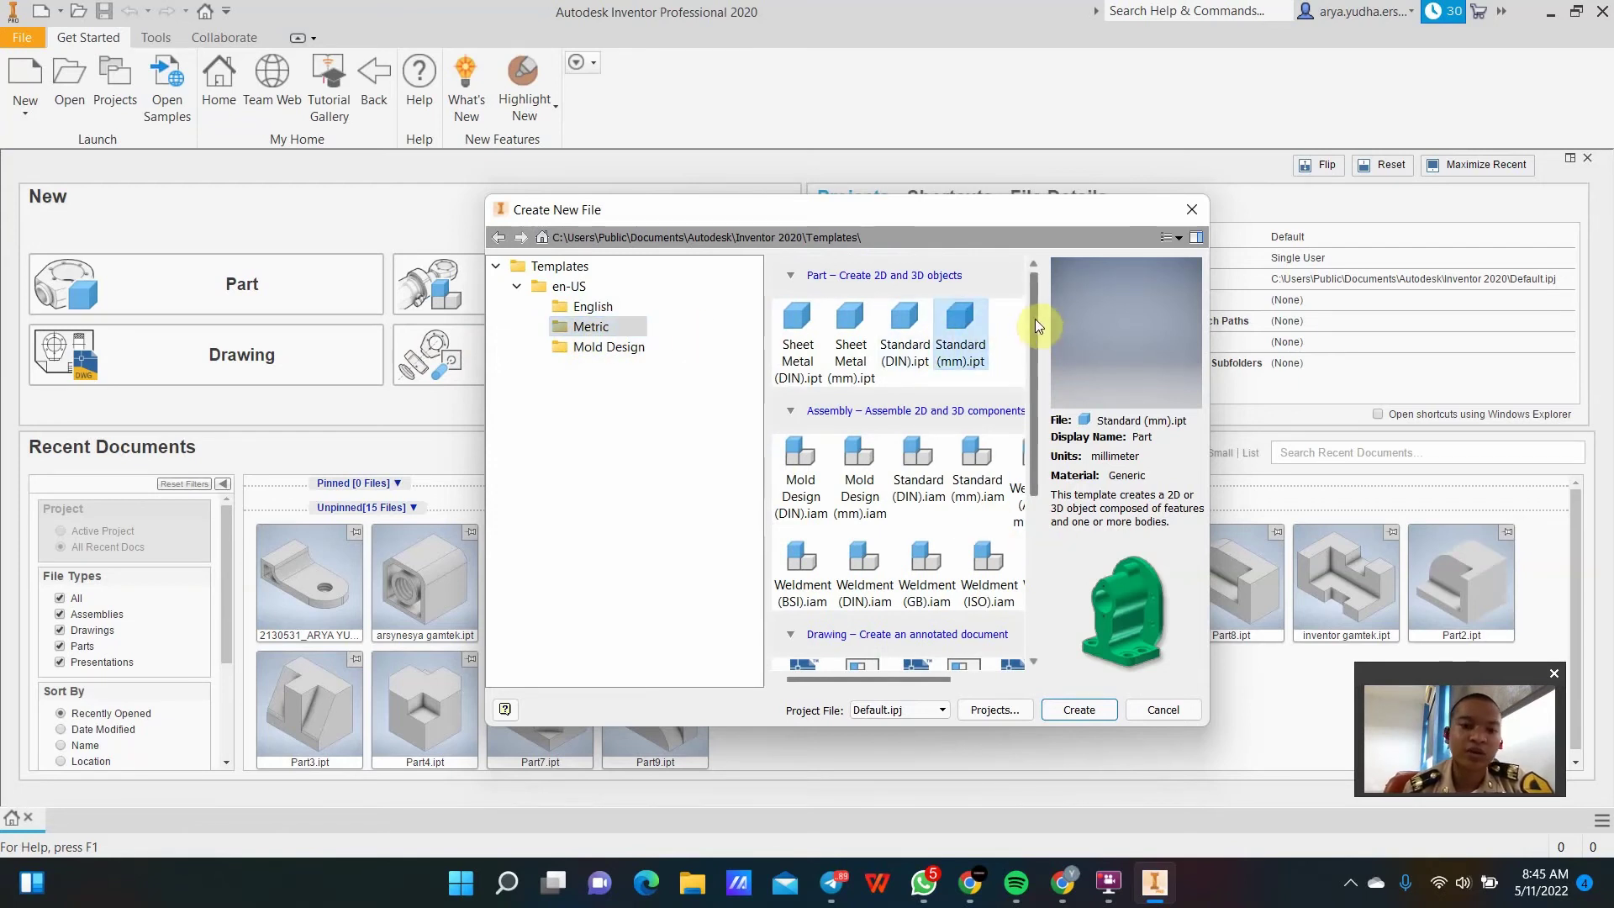
{"action": "mouse_move", "coordinate": [1035, 319]}
{"action": "left_mouse_down"}
{"action": "mouse_move", "coordinate": [1033, 343]}
{"action": "mouse_move", "coordinate": [1033, 318]}
{"action": "left_mouse_up"}
{"action": "left_click", "coordinate": [957, 337]}
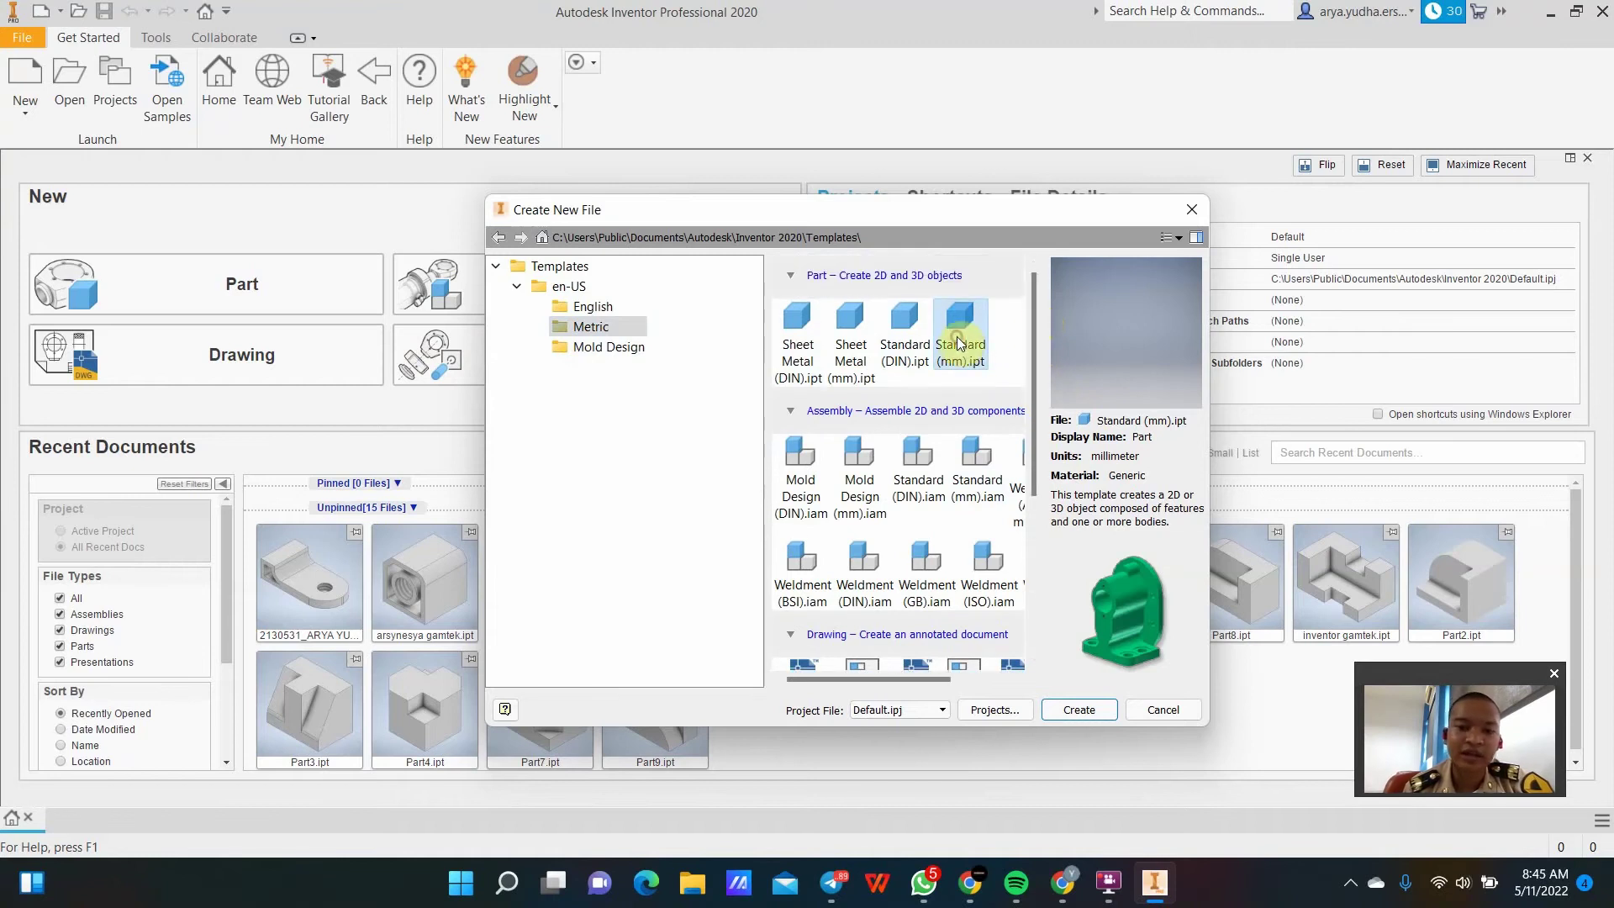
{"action": "left_click", "coordinate": [1080, 713]}
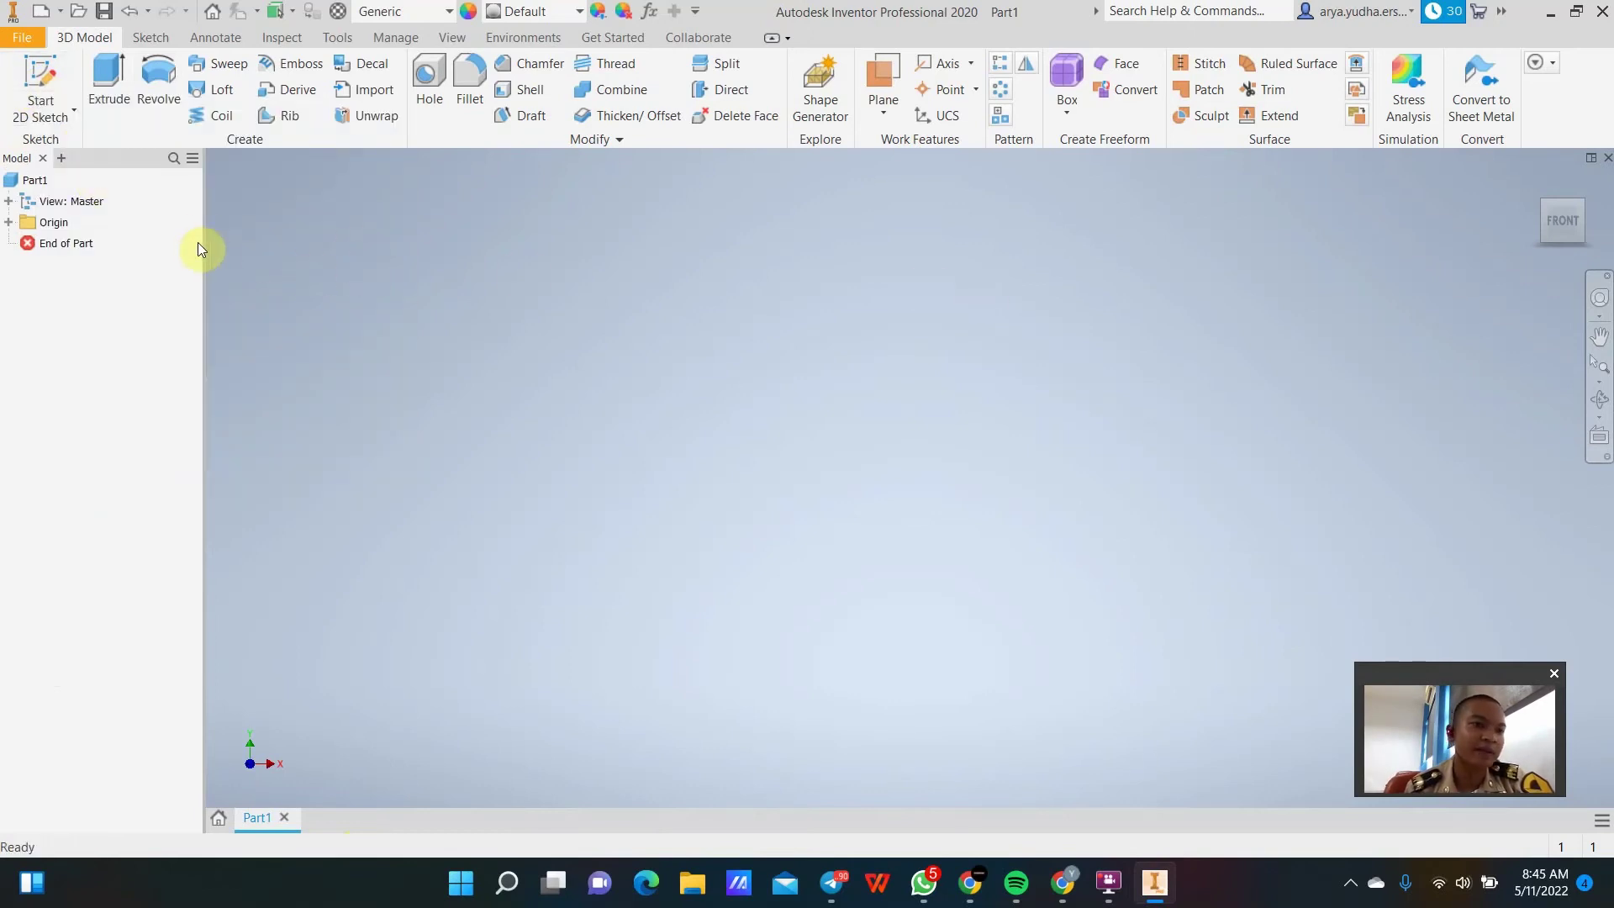
Start a 2D sketch on the vertical front-facing XY origin plane.
{"action": "left_click", "coordinate": [47, 80]}
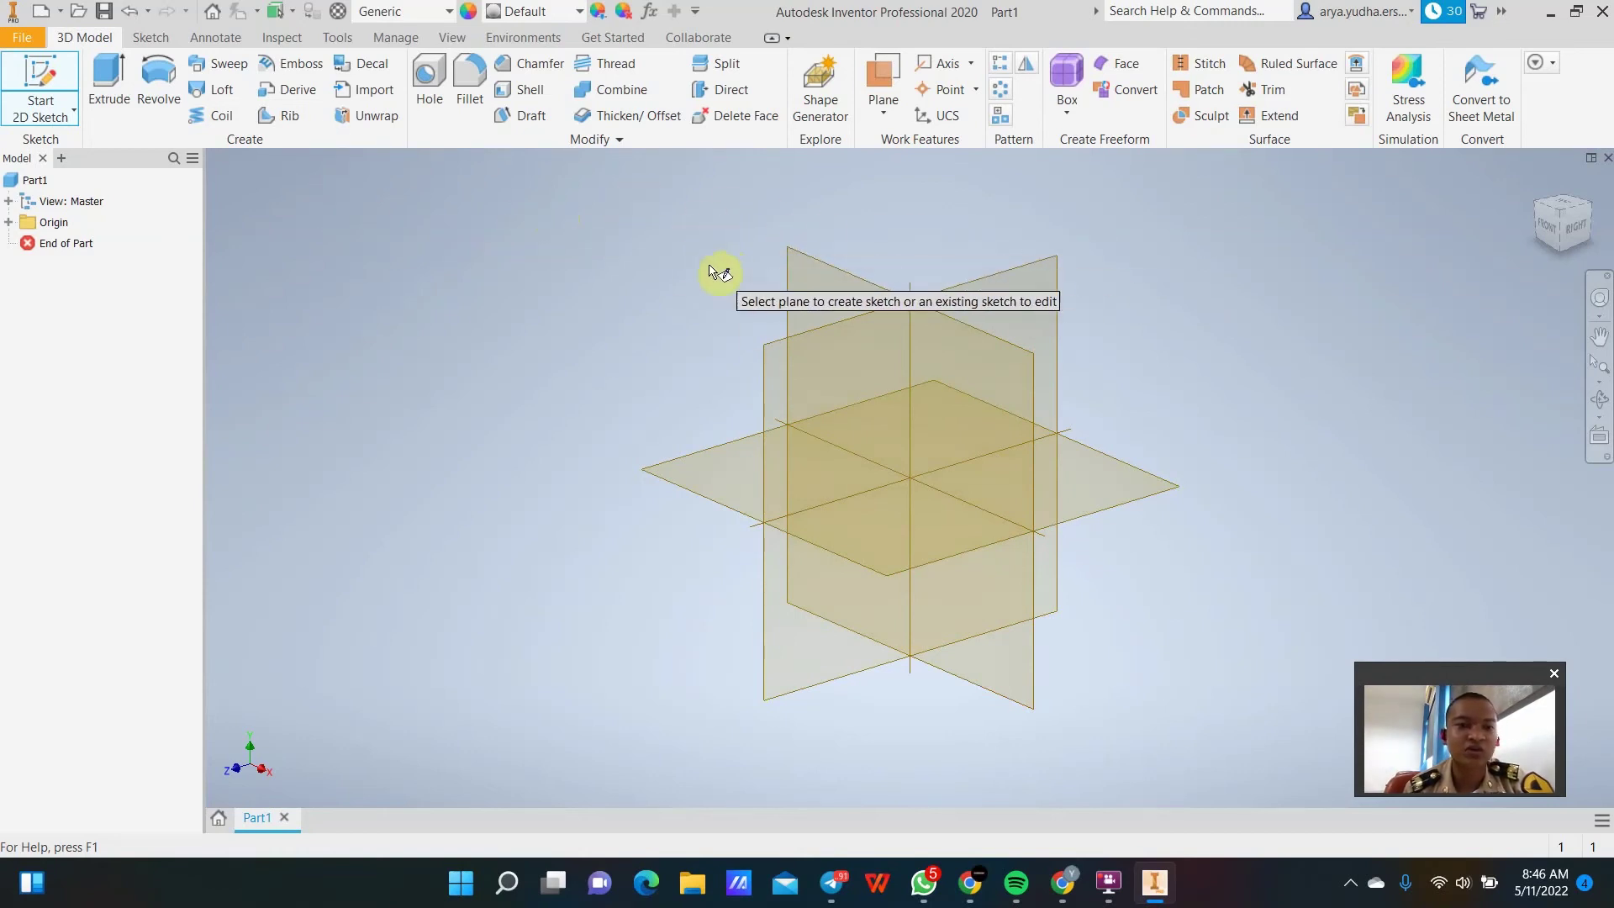
{"action": "left_click", "coordinate": [804, 276]}
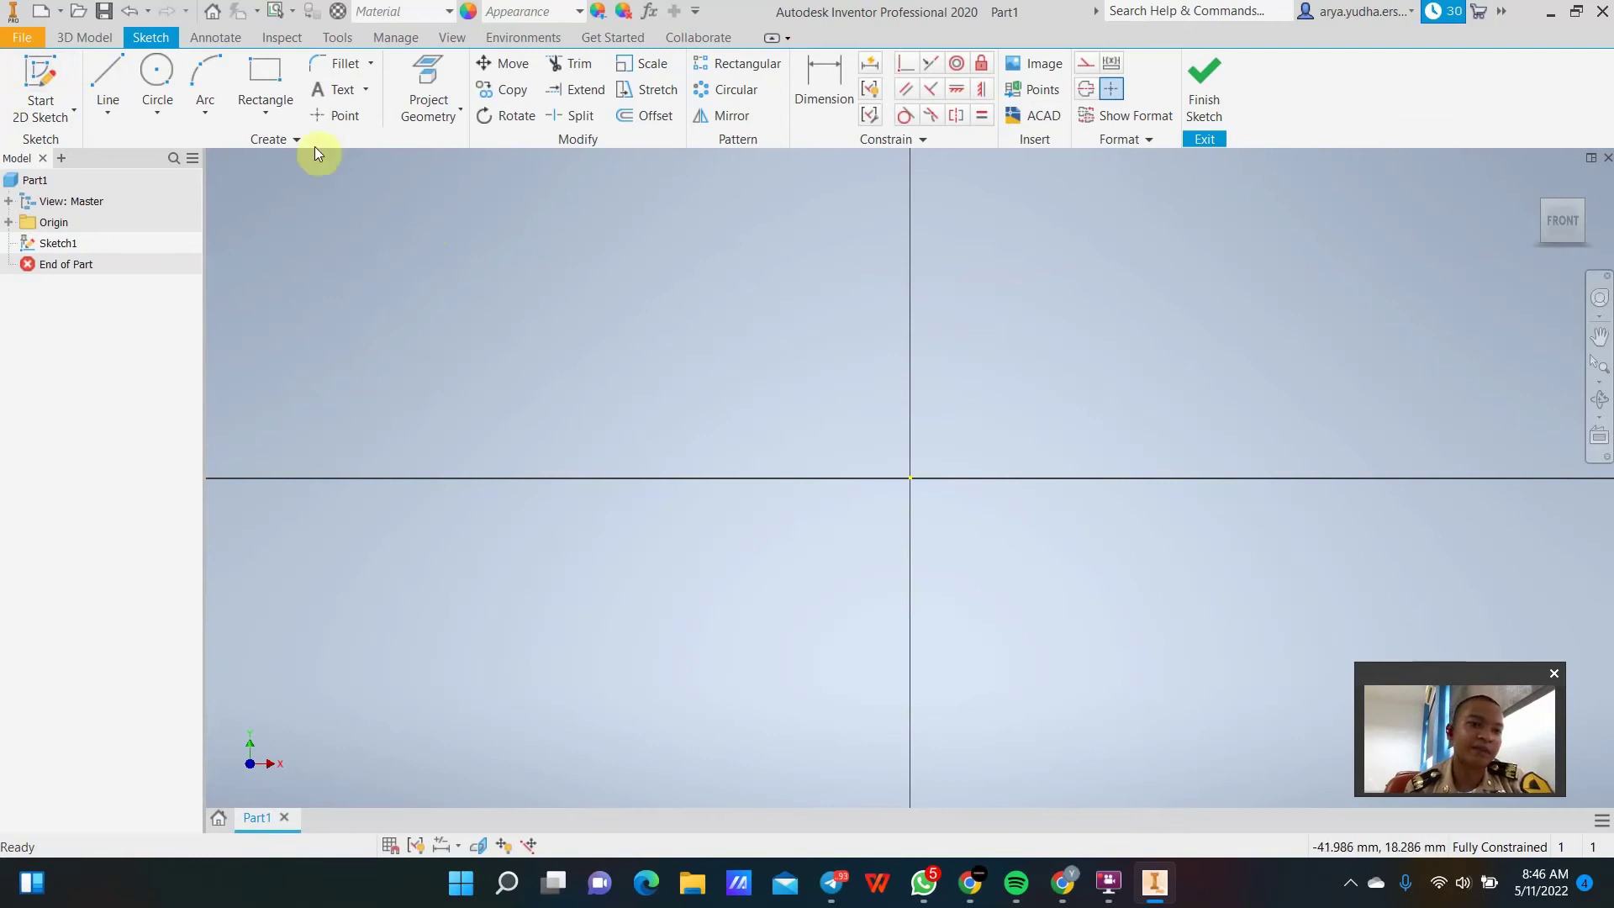
Draw a horizontal line 10 mm long with the Line tool, starting on the vertical axis above the origin.
{"action": "left_click", "coordinate": [111, 77]}
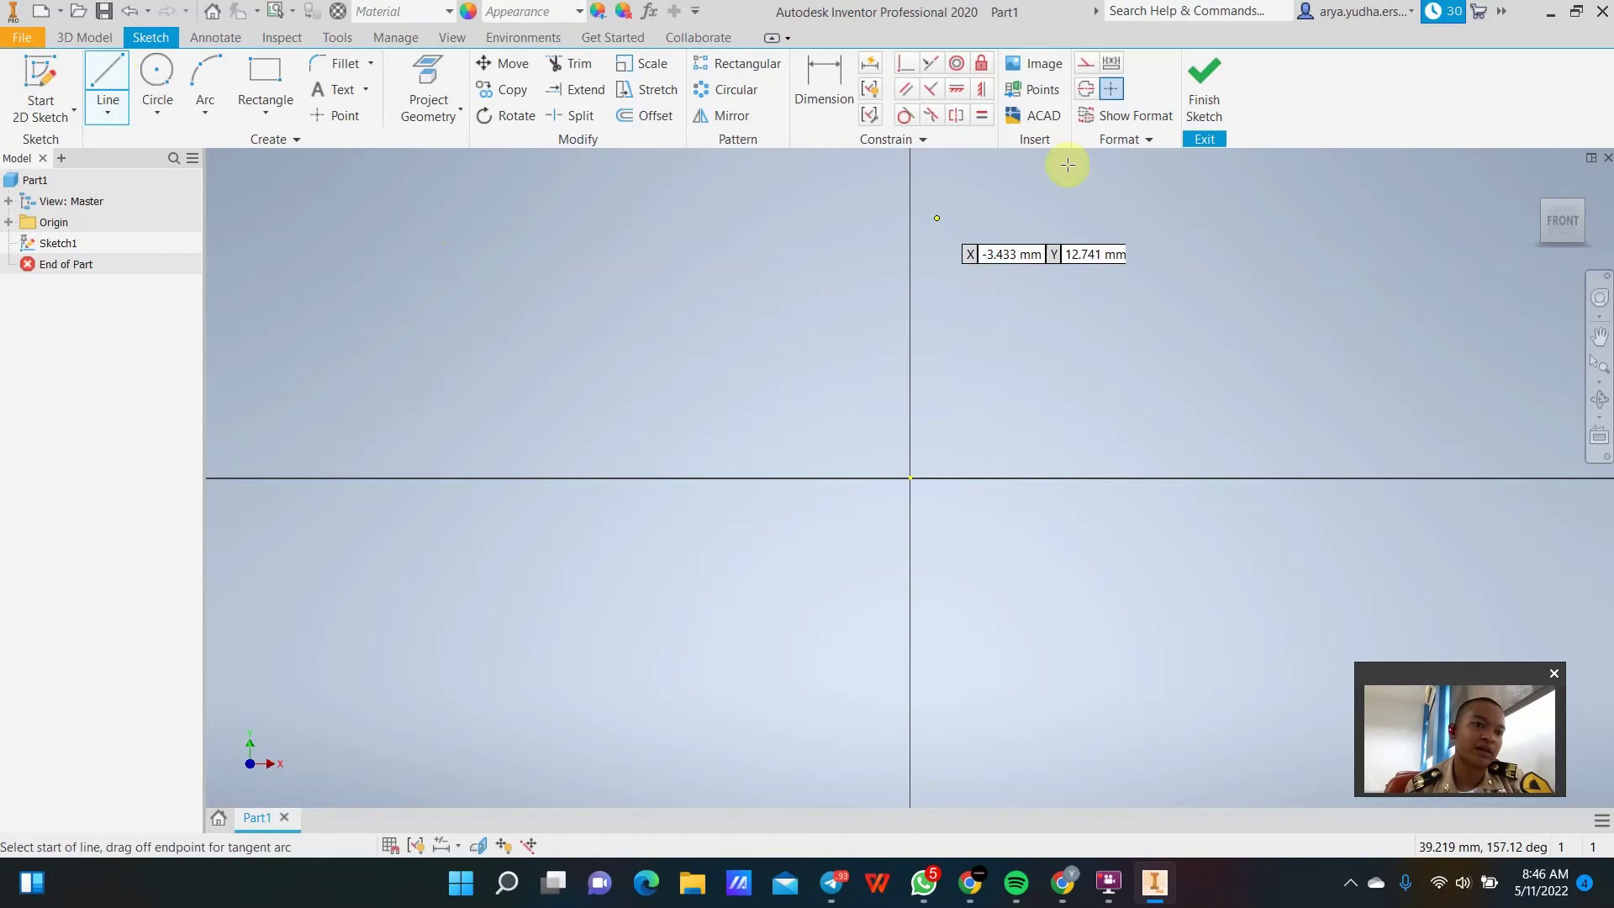
{"action": "left_click", "coordinate": [108, 113]}
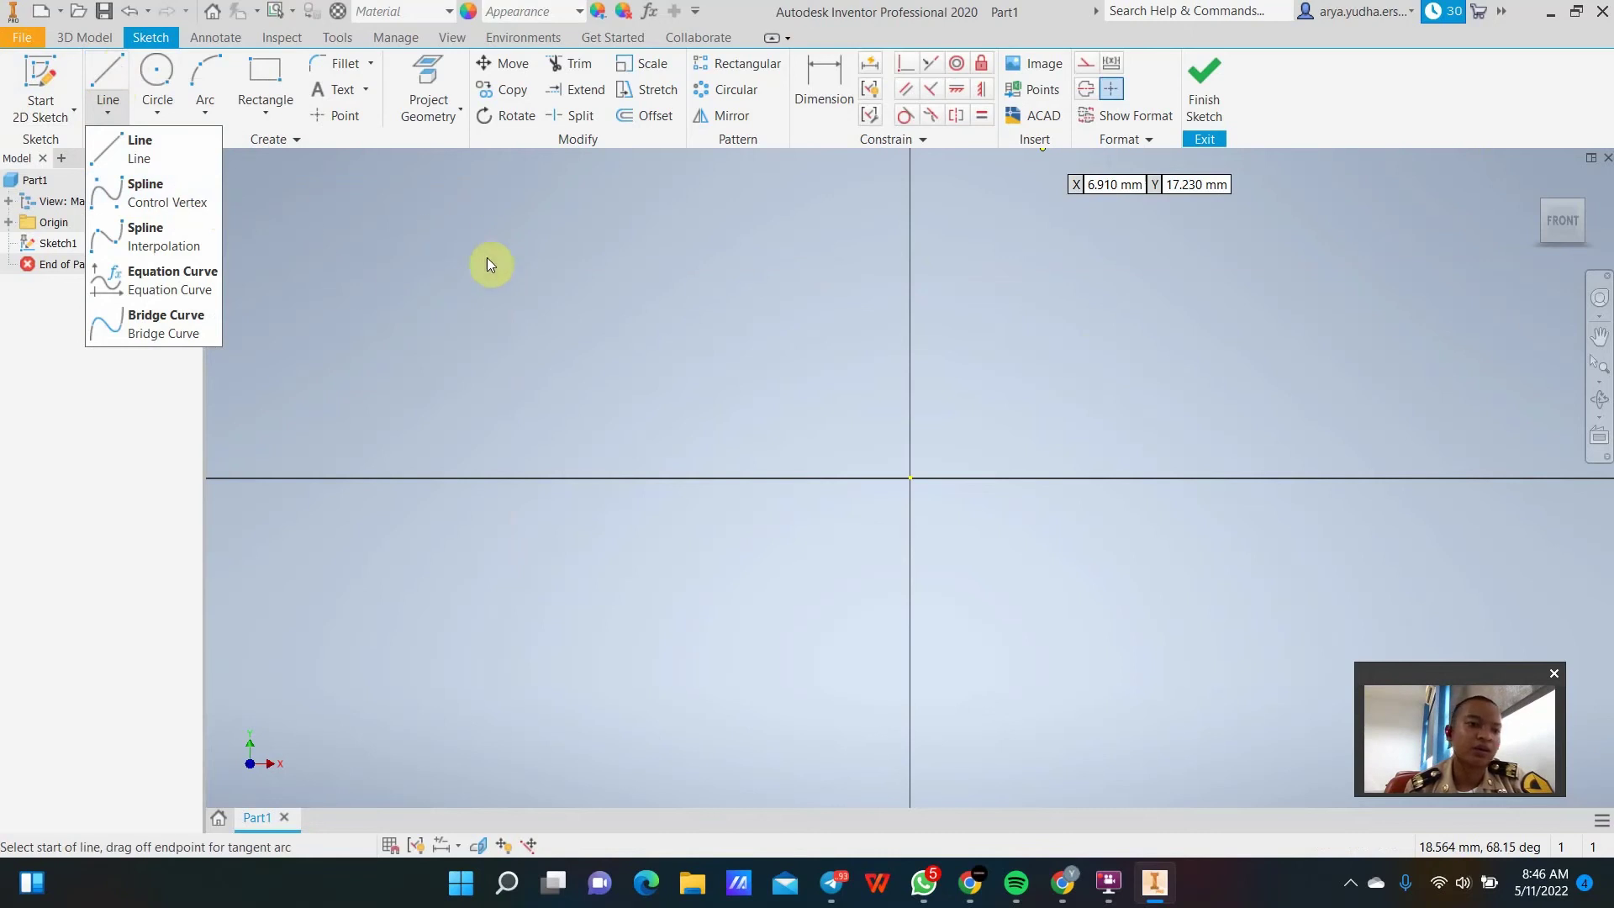
{"action": "left_click", "coordinate": [140, 156]}
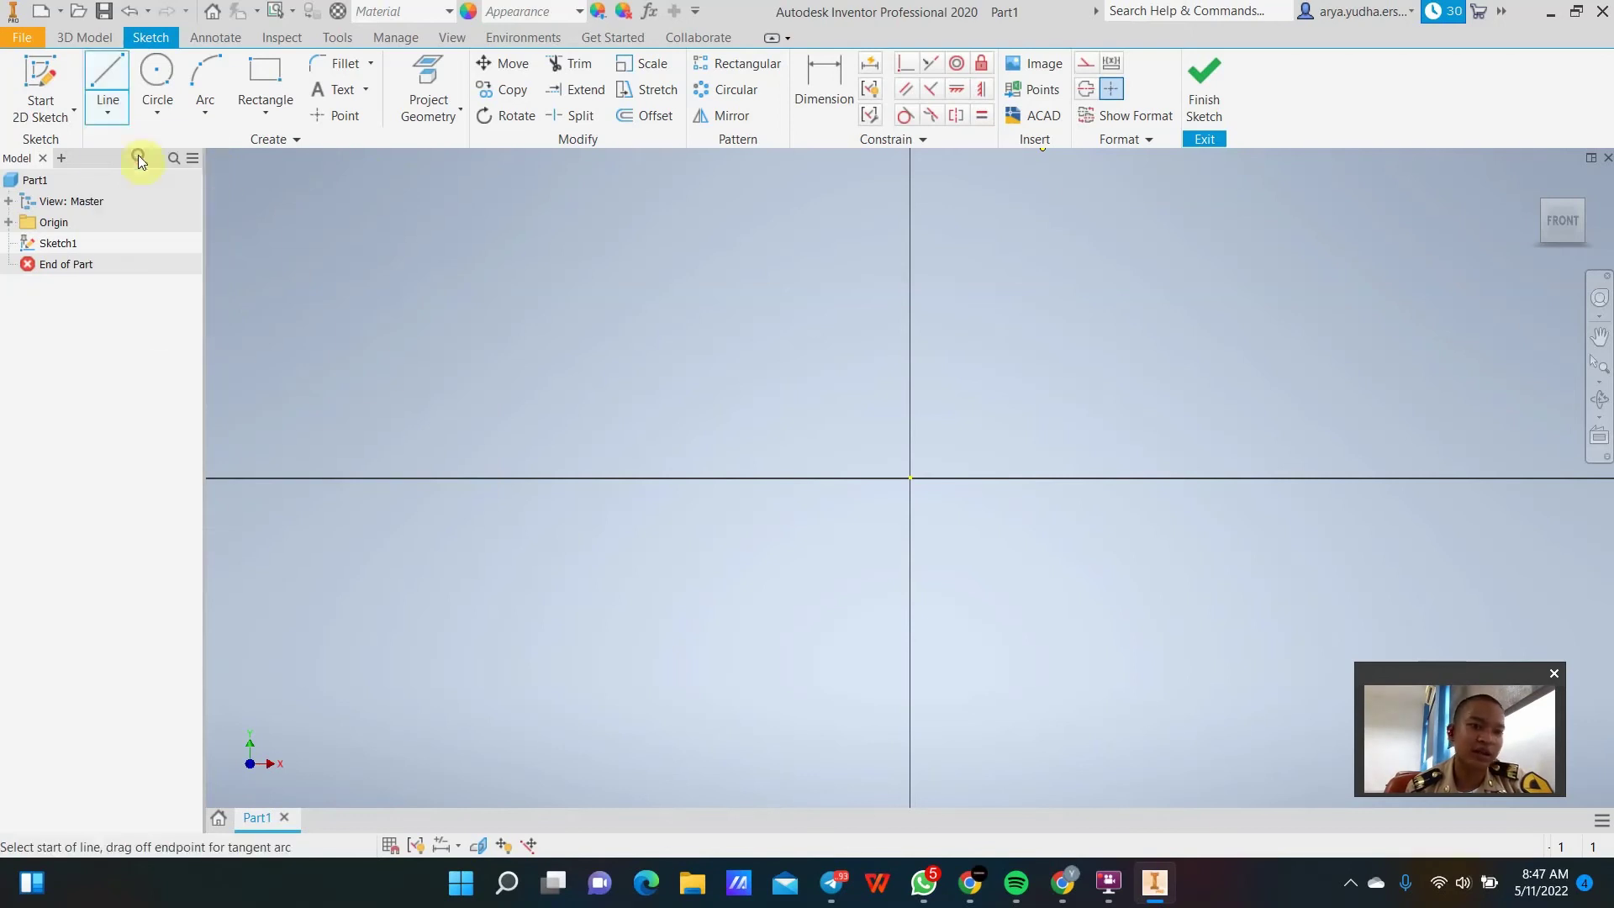
{"action": "left_click", "coordinate": [911, 308]}
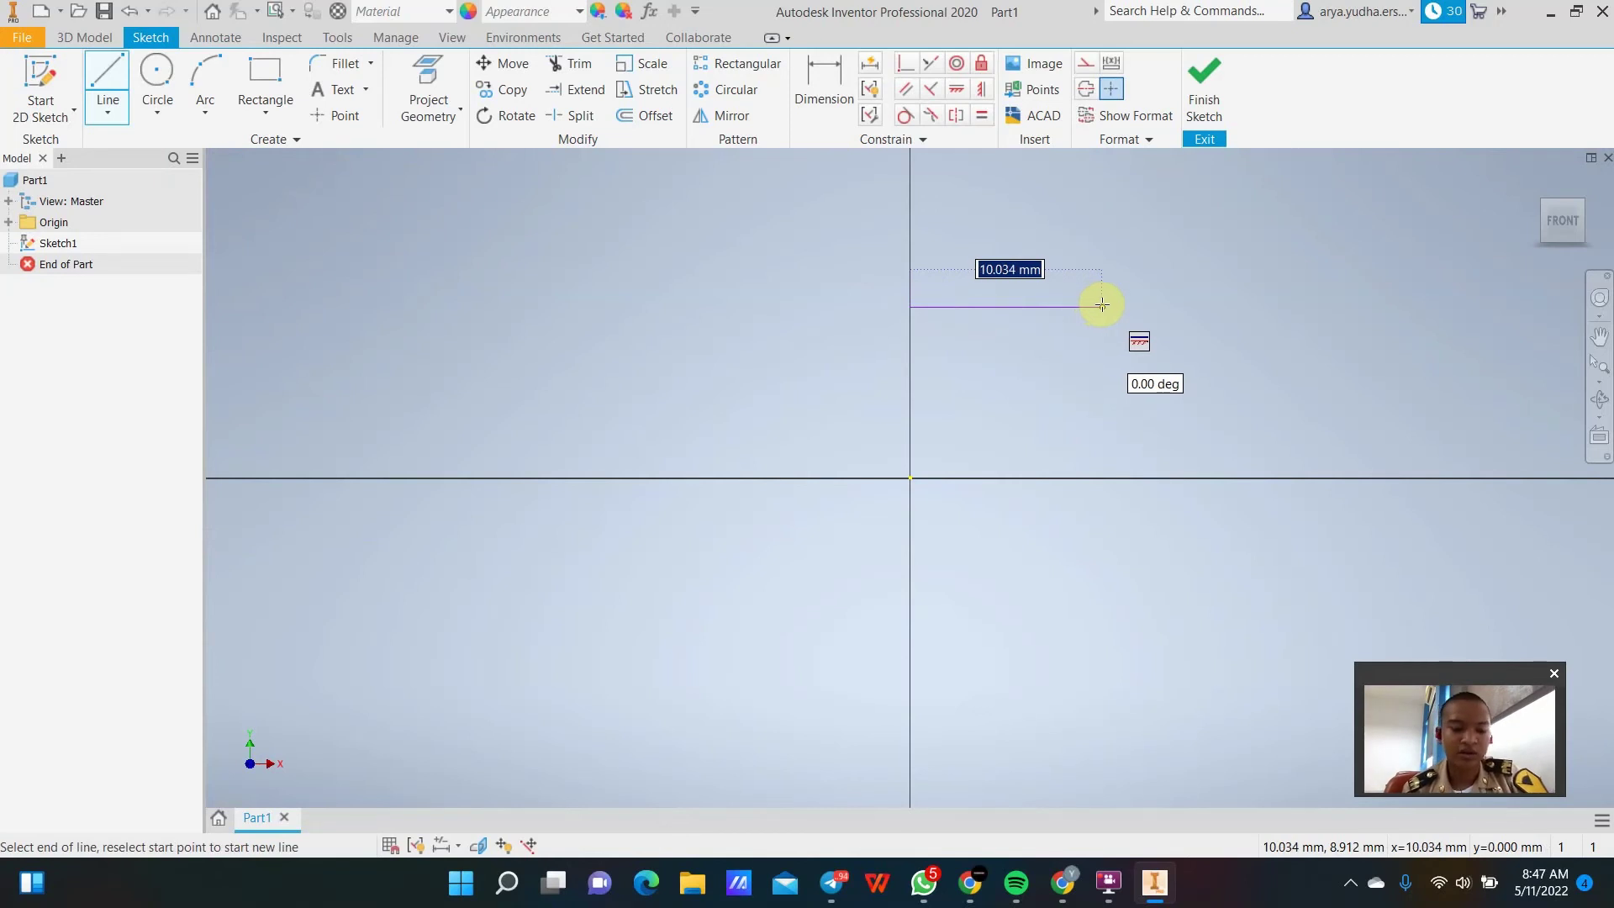
{"action": "type", "text": "10"}
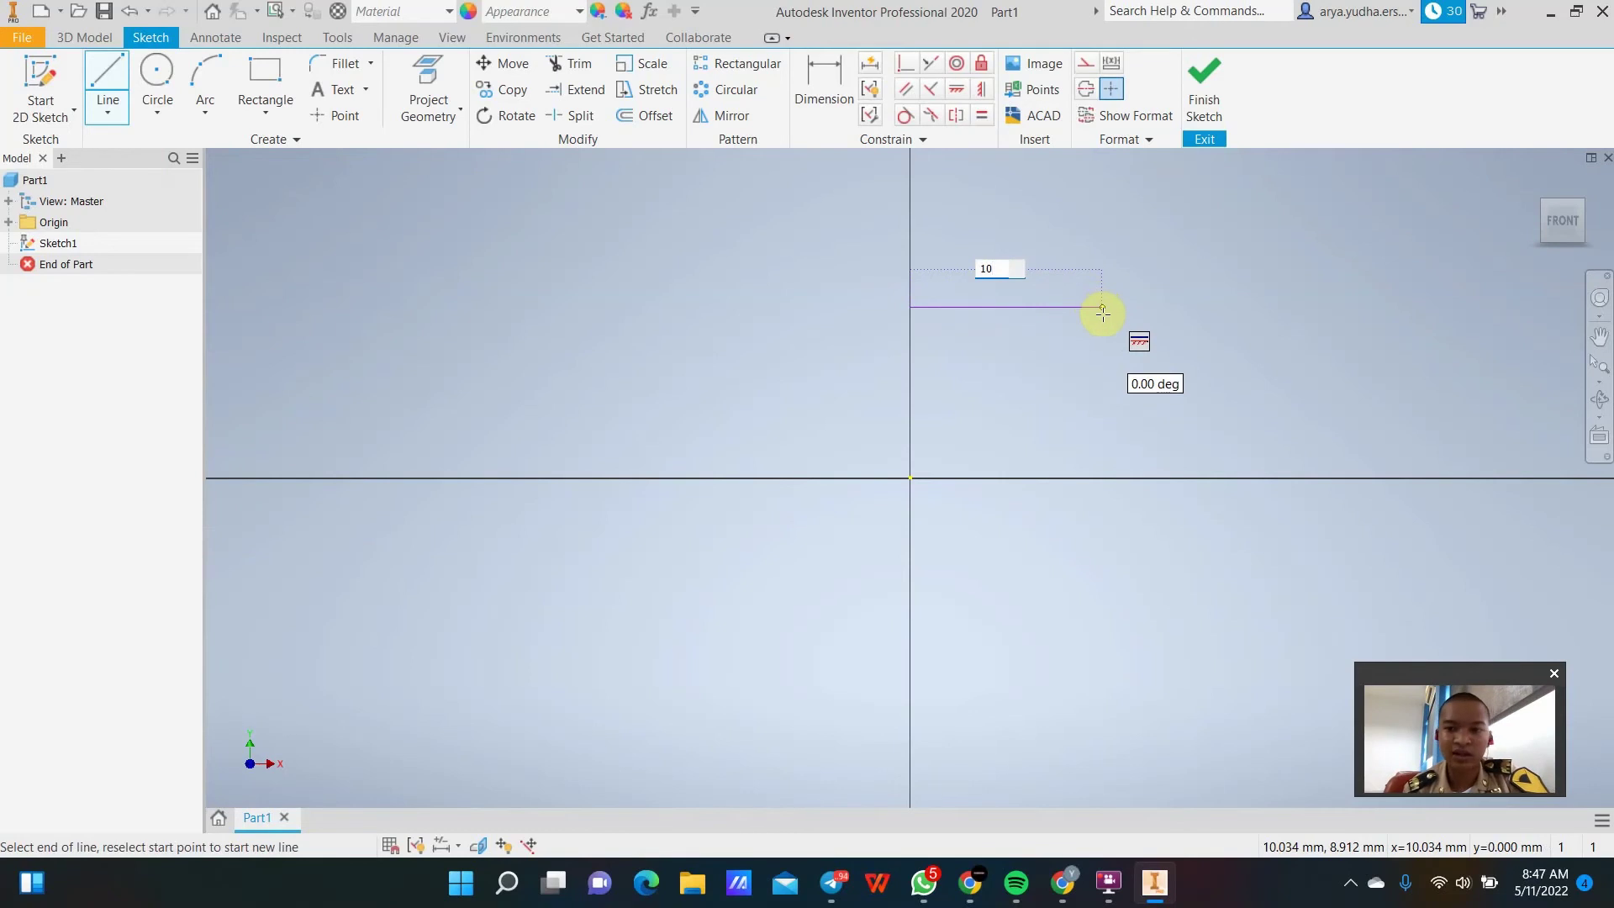
{"action": "key", "text": "Return"}
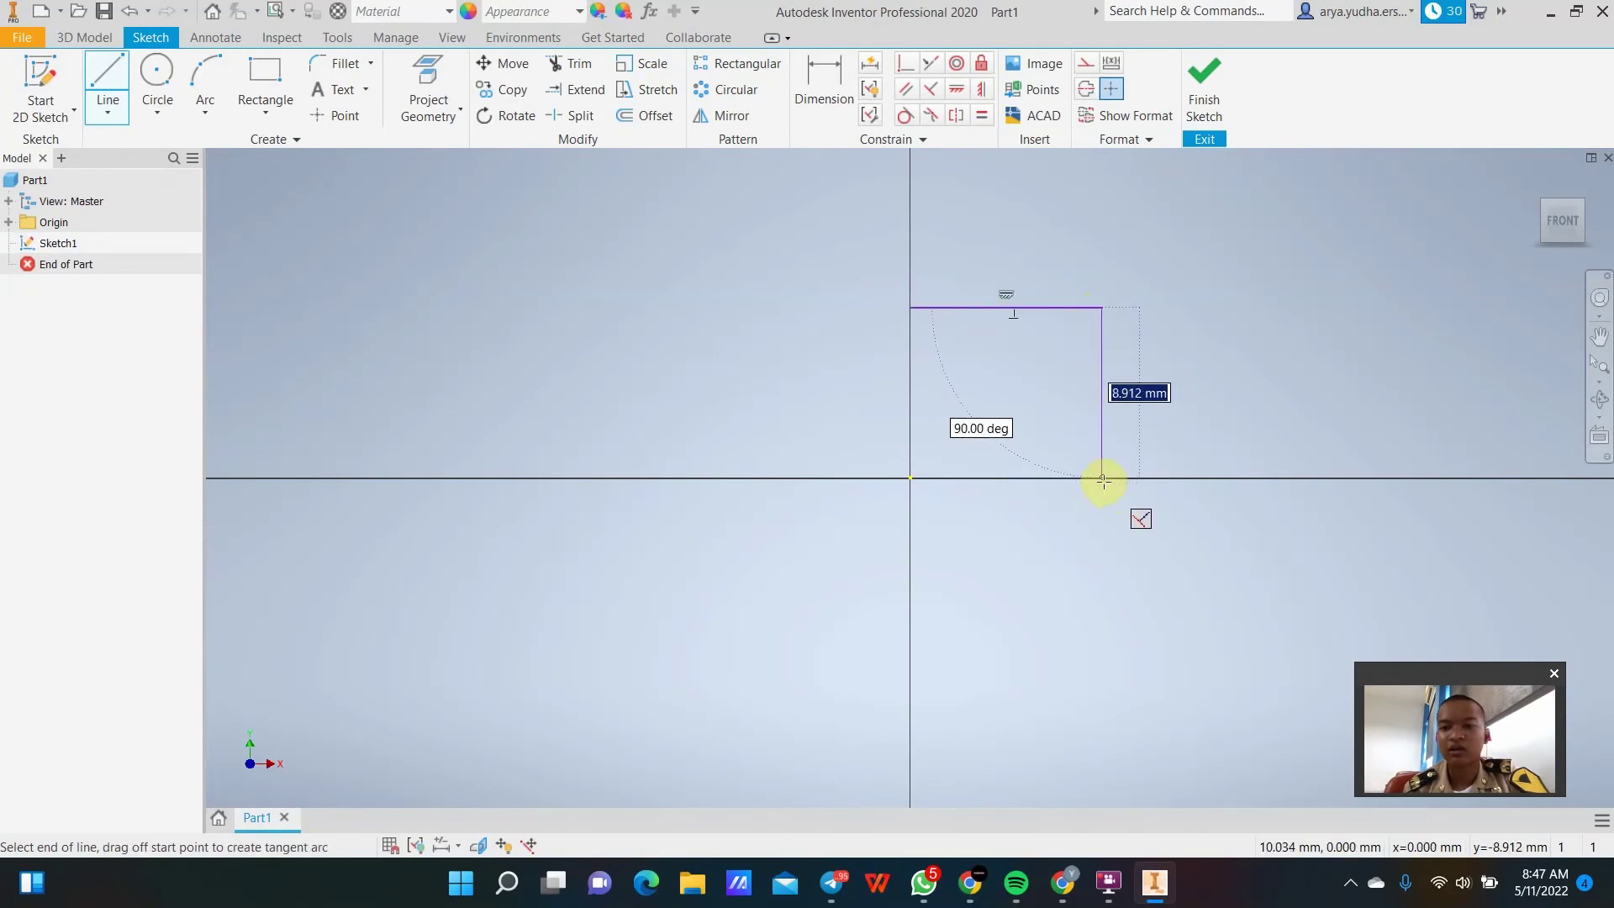
Continue the line with a 10 mm right side and a 10 mm bottom side, and draw the left side back to the starting point.
{"action": "type", "text": "1"}
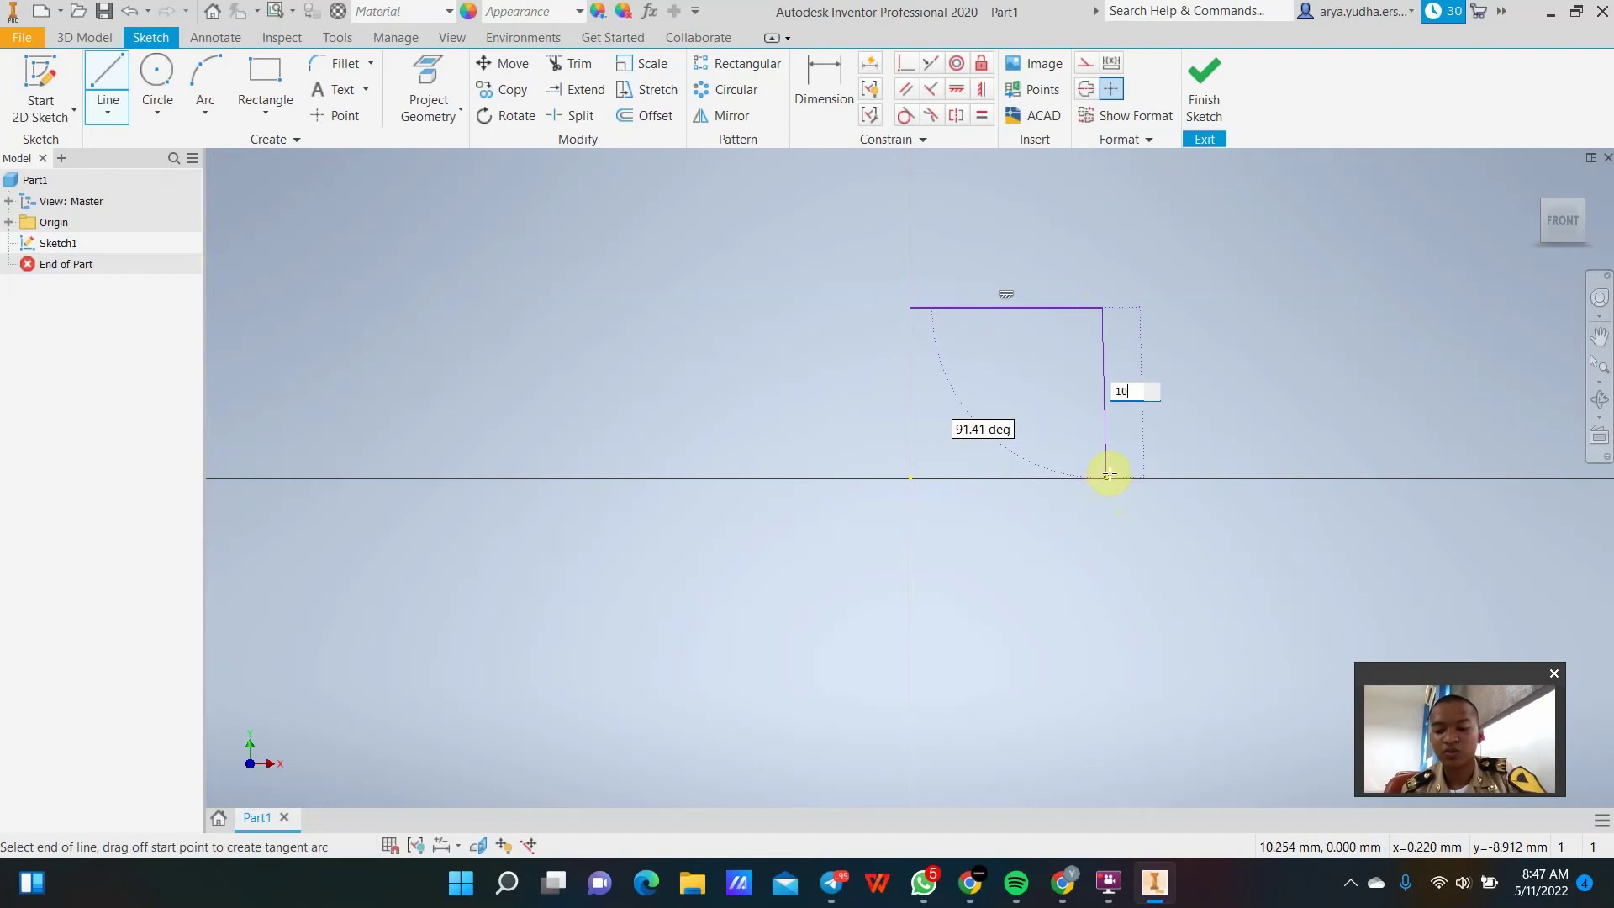
{"action": "type", "text": "0"}
{"action": "key", "text": "Return"}
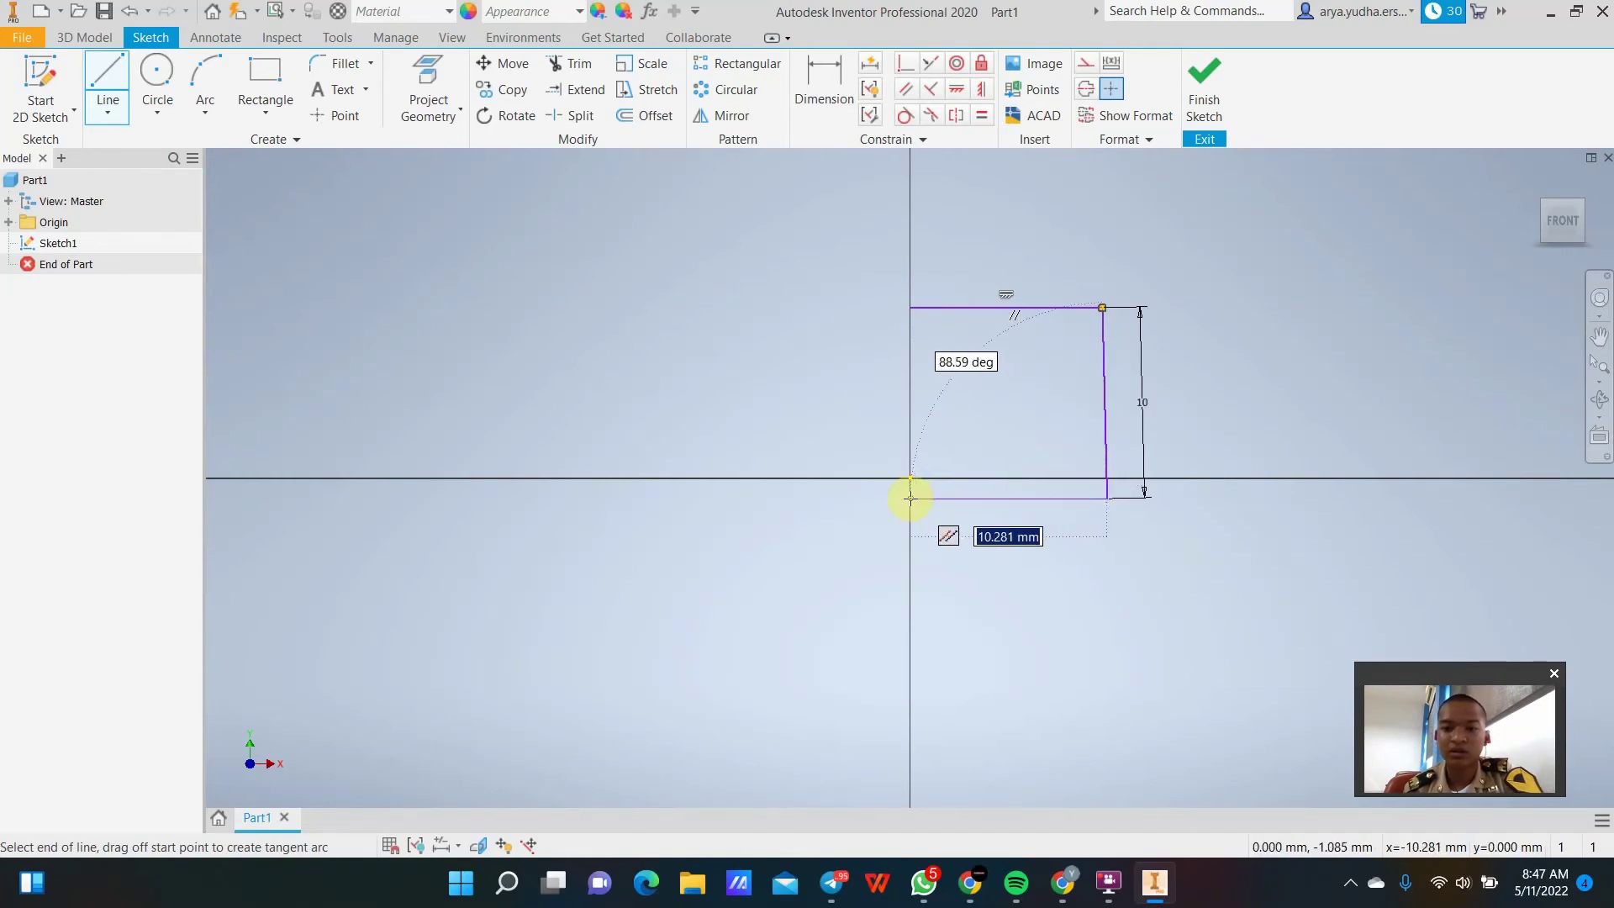
{"action": "type", "text": "1"}
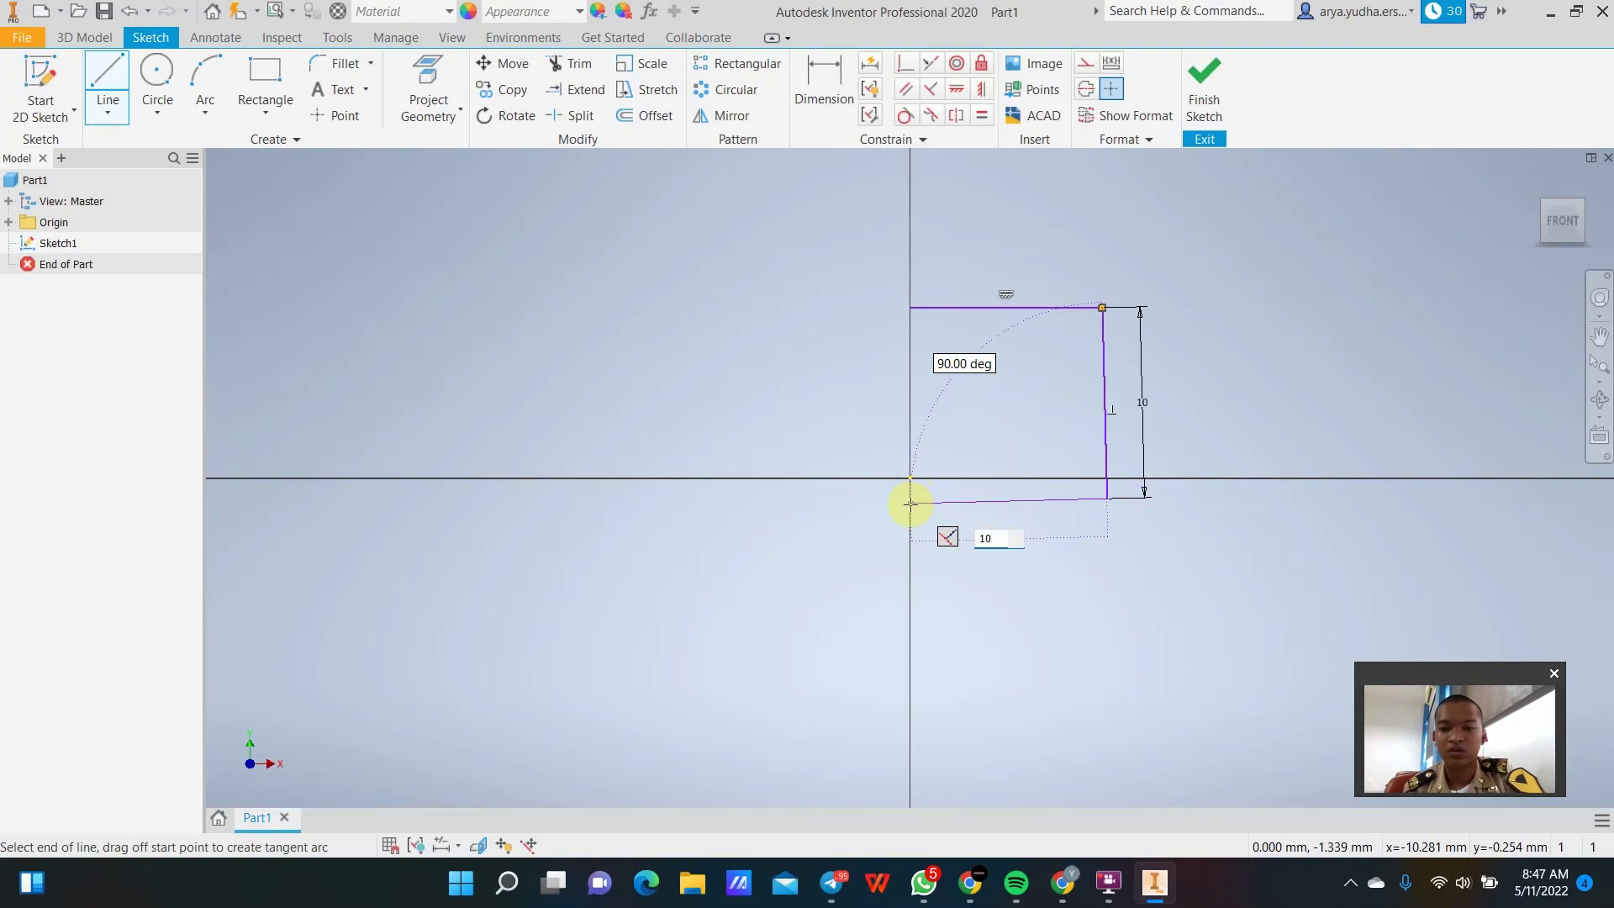
{"action": "type", "text": "0"}
{"action": "key", "text": "Return"}
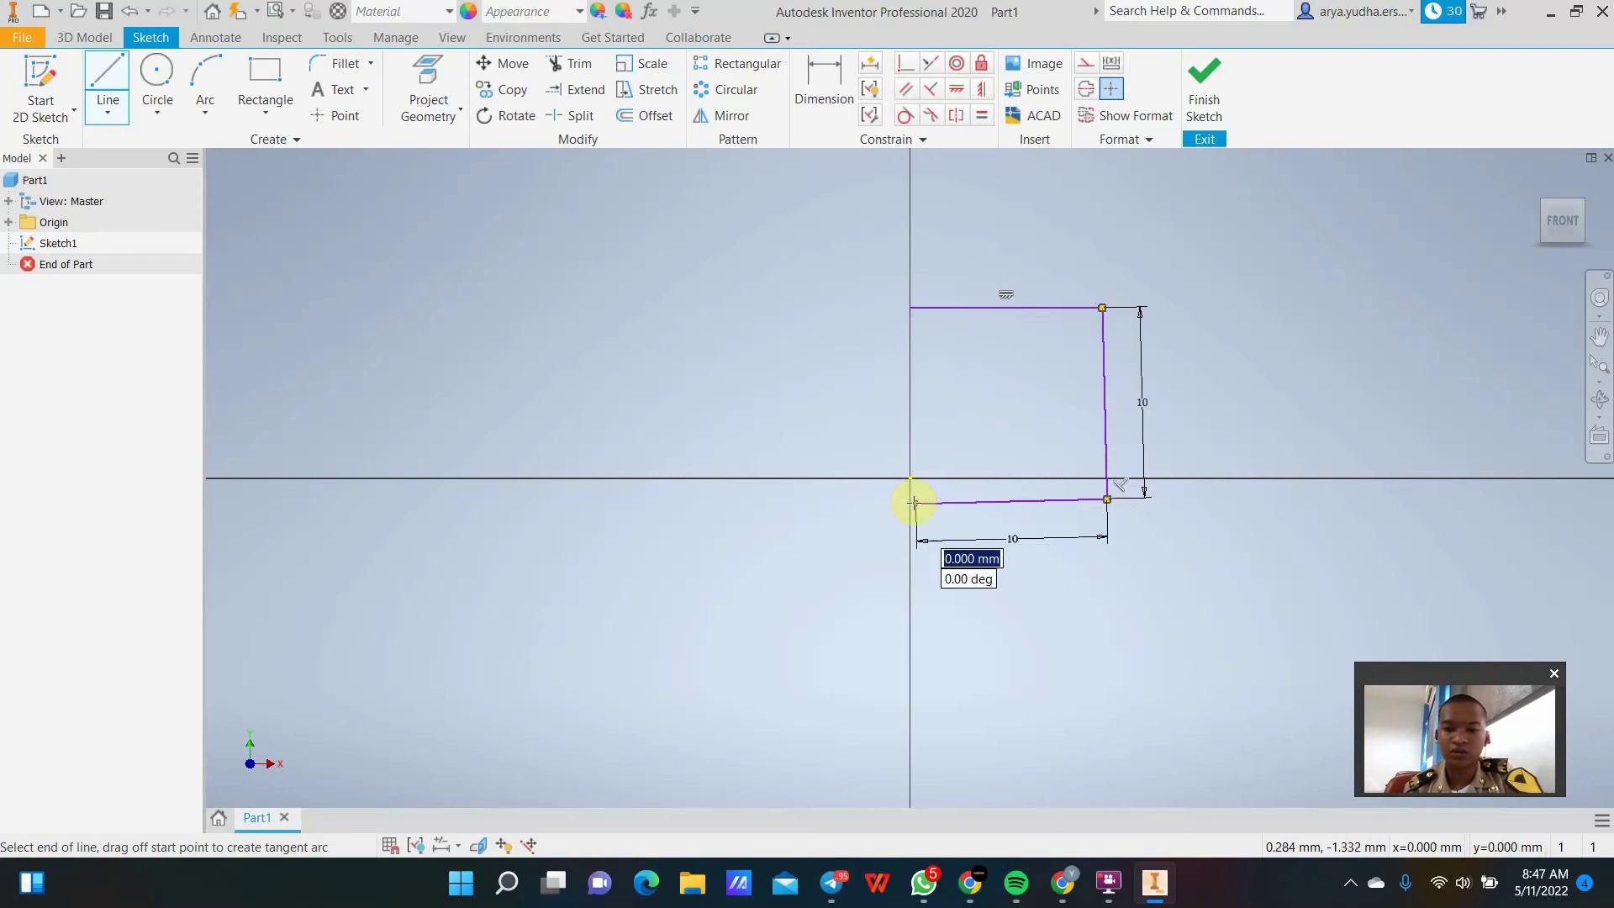
{"action": "left_click", "coordinate": [911, 308]}
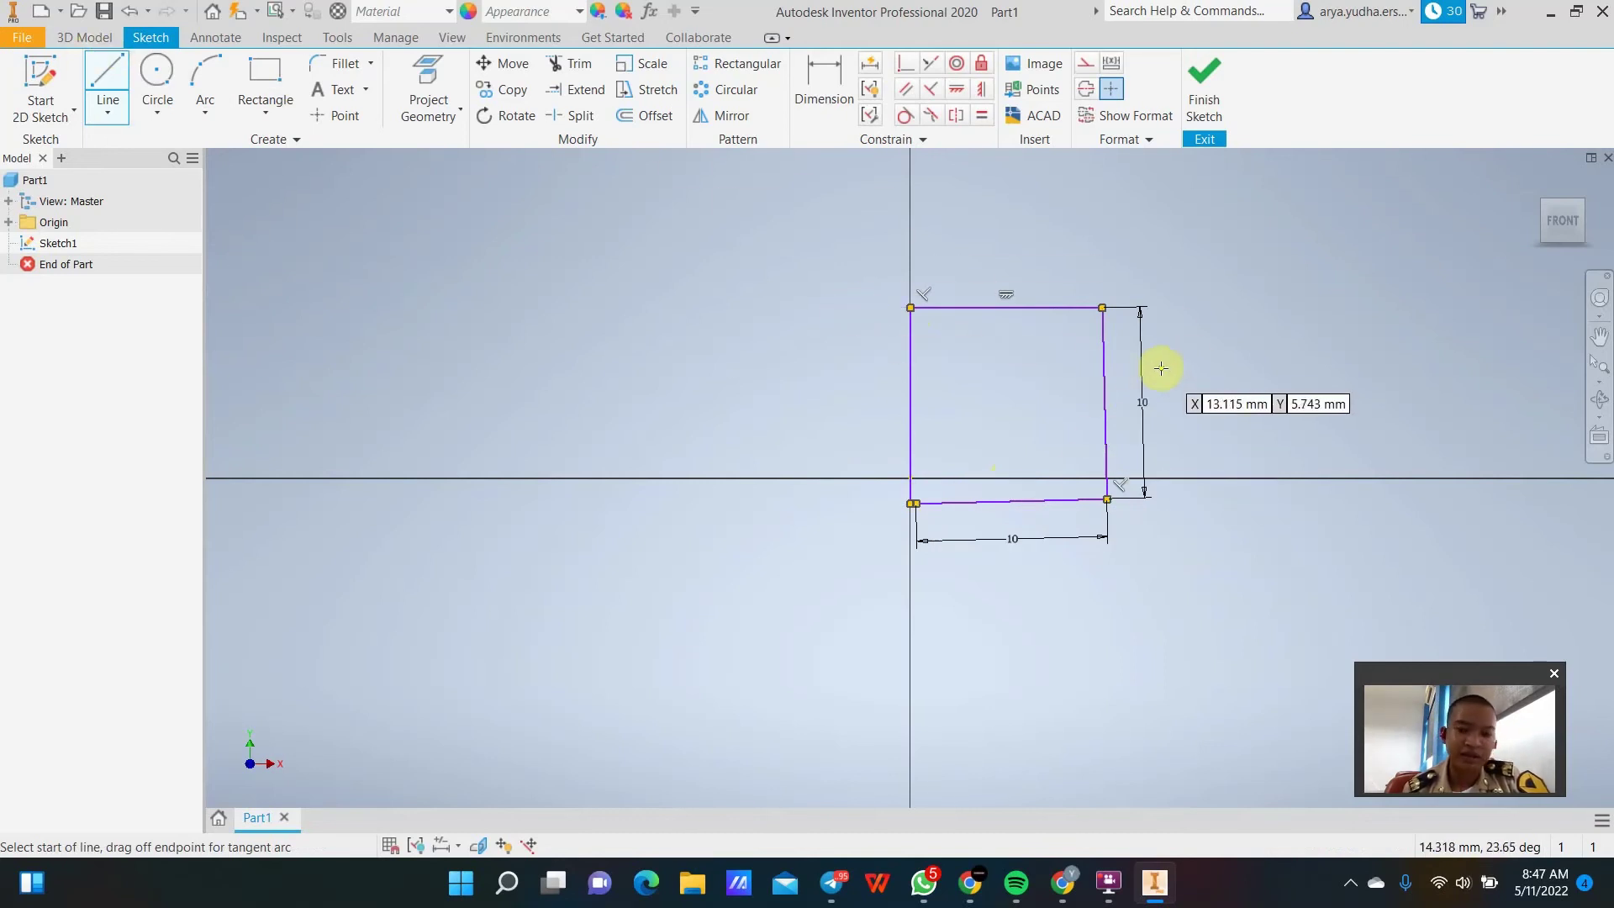
{"action": "key", "text": "Escape"}
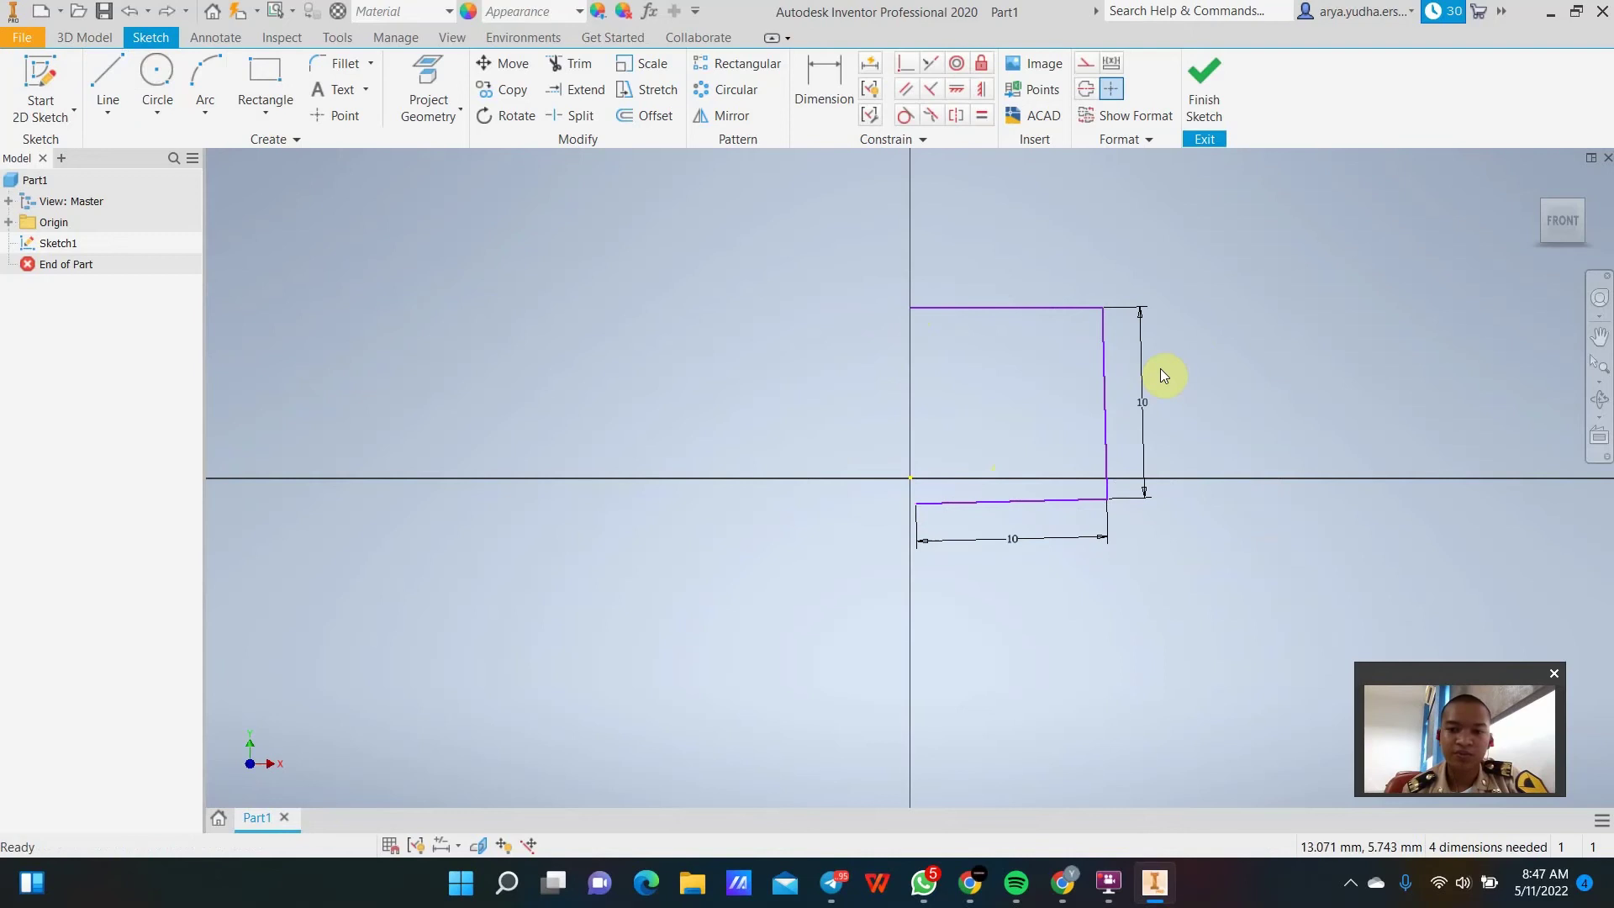
Undo all the lines and dimensions drawn for the square.
{"action": "key", "text": "ctrl+z"}
{"action": "key", "text": "ctrl+z"}
{"action": "key", "text": "ctrl+z"}
{"action": "key", "text": "ctrl+z"}
{"action": "key", "text": "ctrl+z"}
{"action": "key", "text": "ctrl+z"}
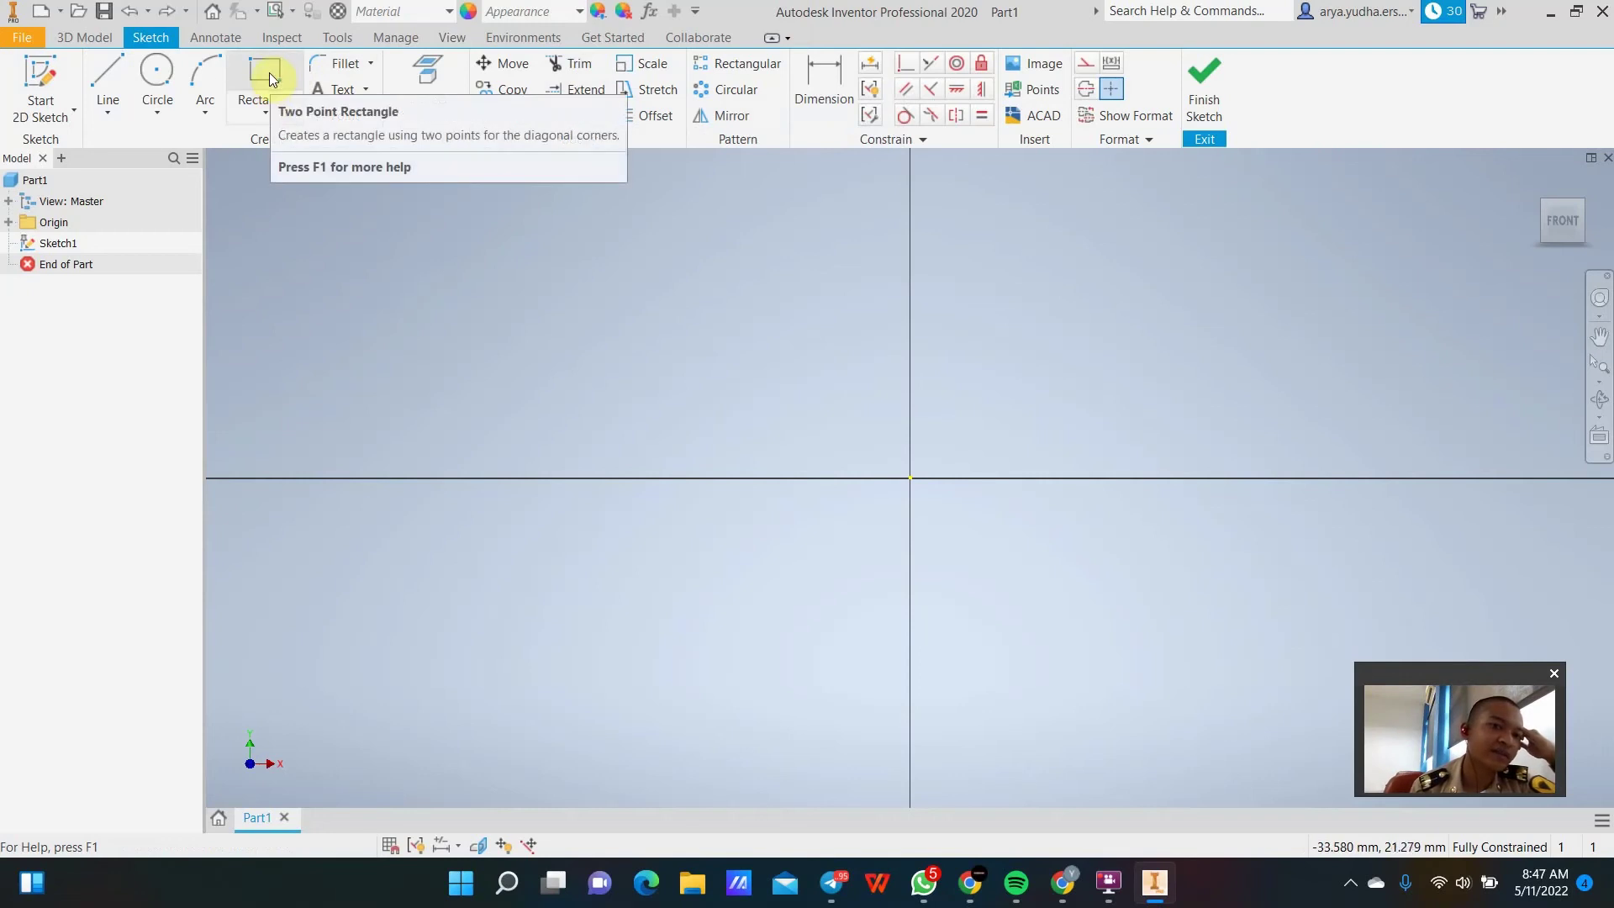
Draw a 10 mm by 10 mm two-point rectangle starting on the vertical axis above the origin.
{"action": "left_click", "coordinate": [266, 112]}
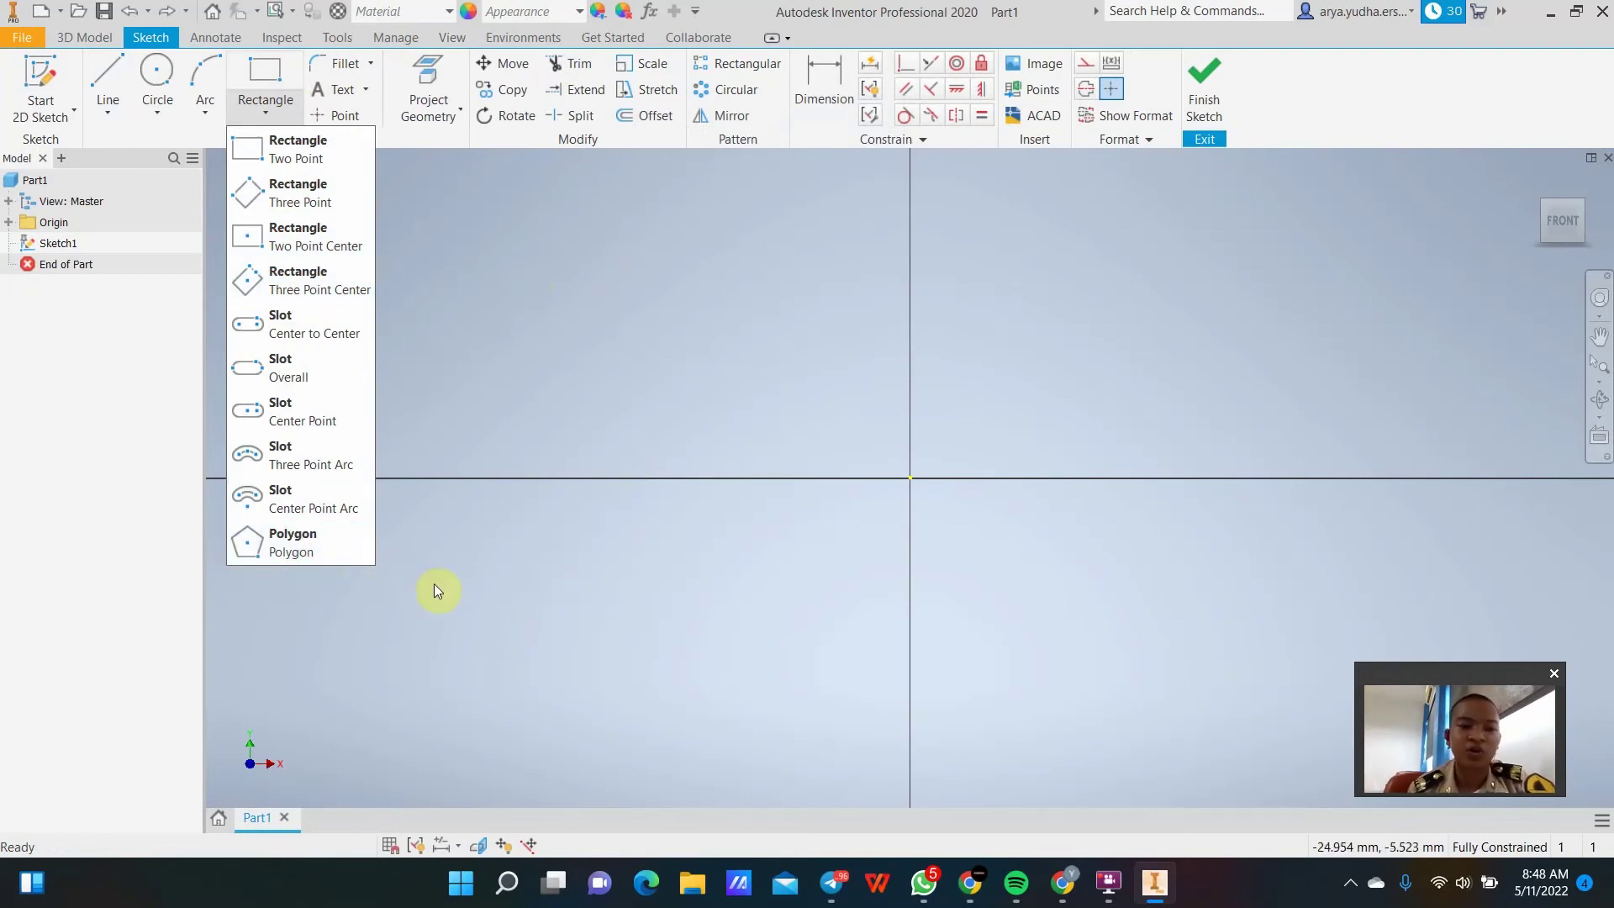
{"action": "left_click", "coordinate": [301, 149]}
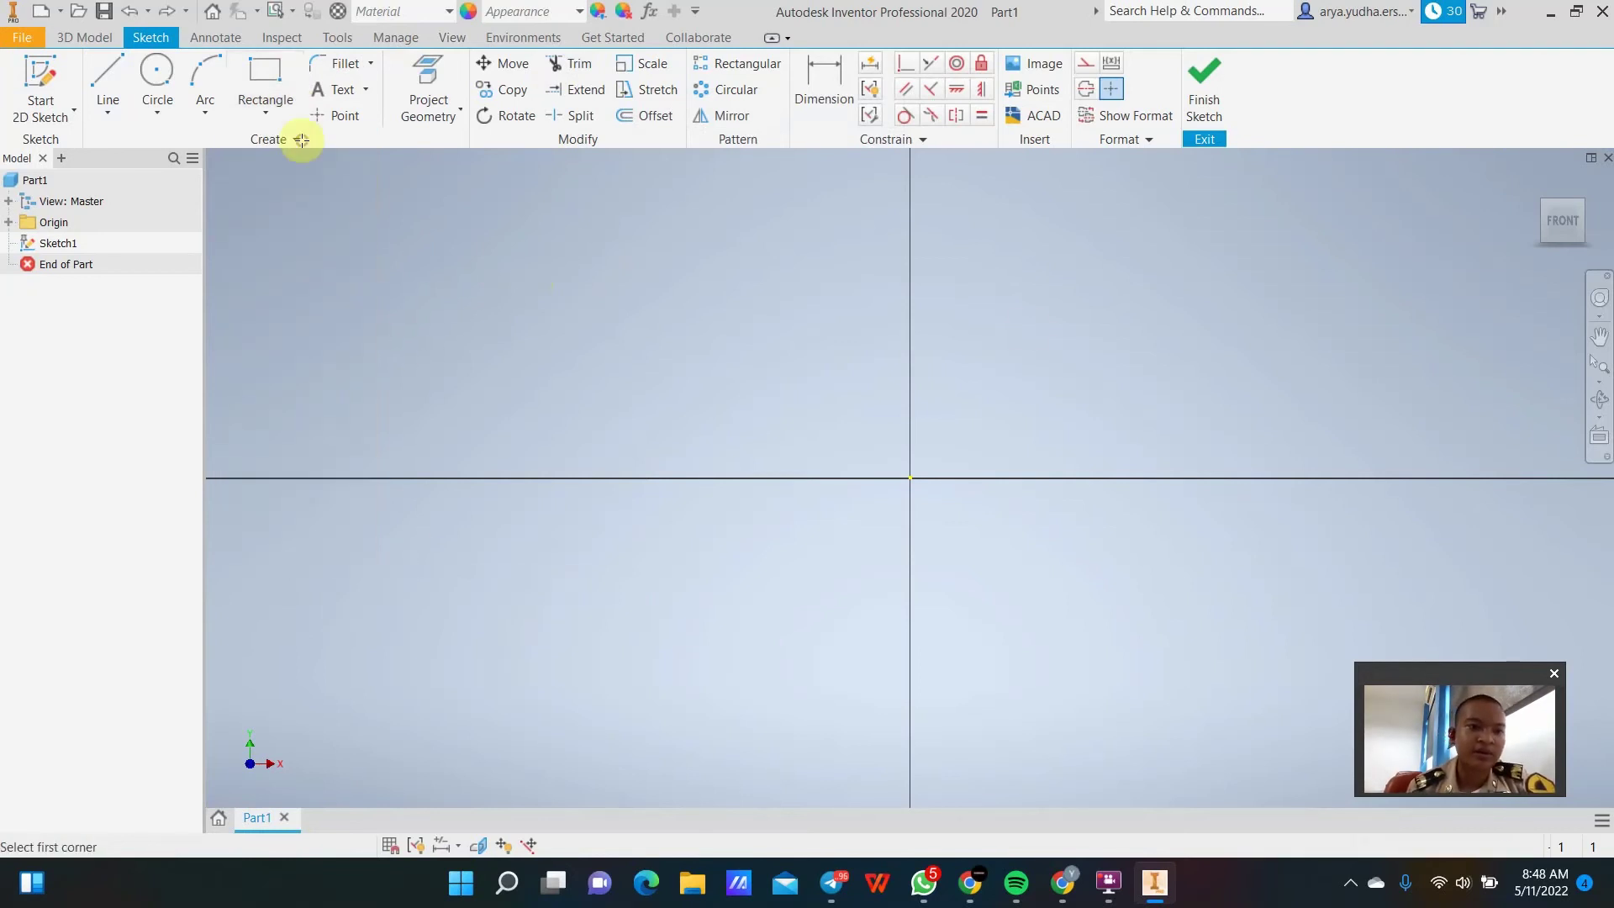
{"action": "left_click", "coordinate": [910, 275]}
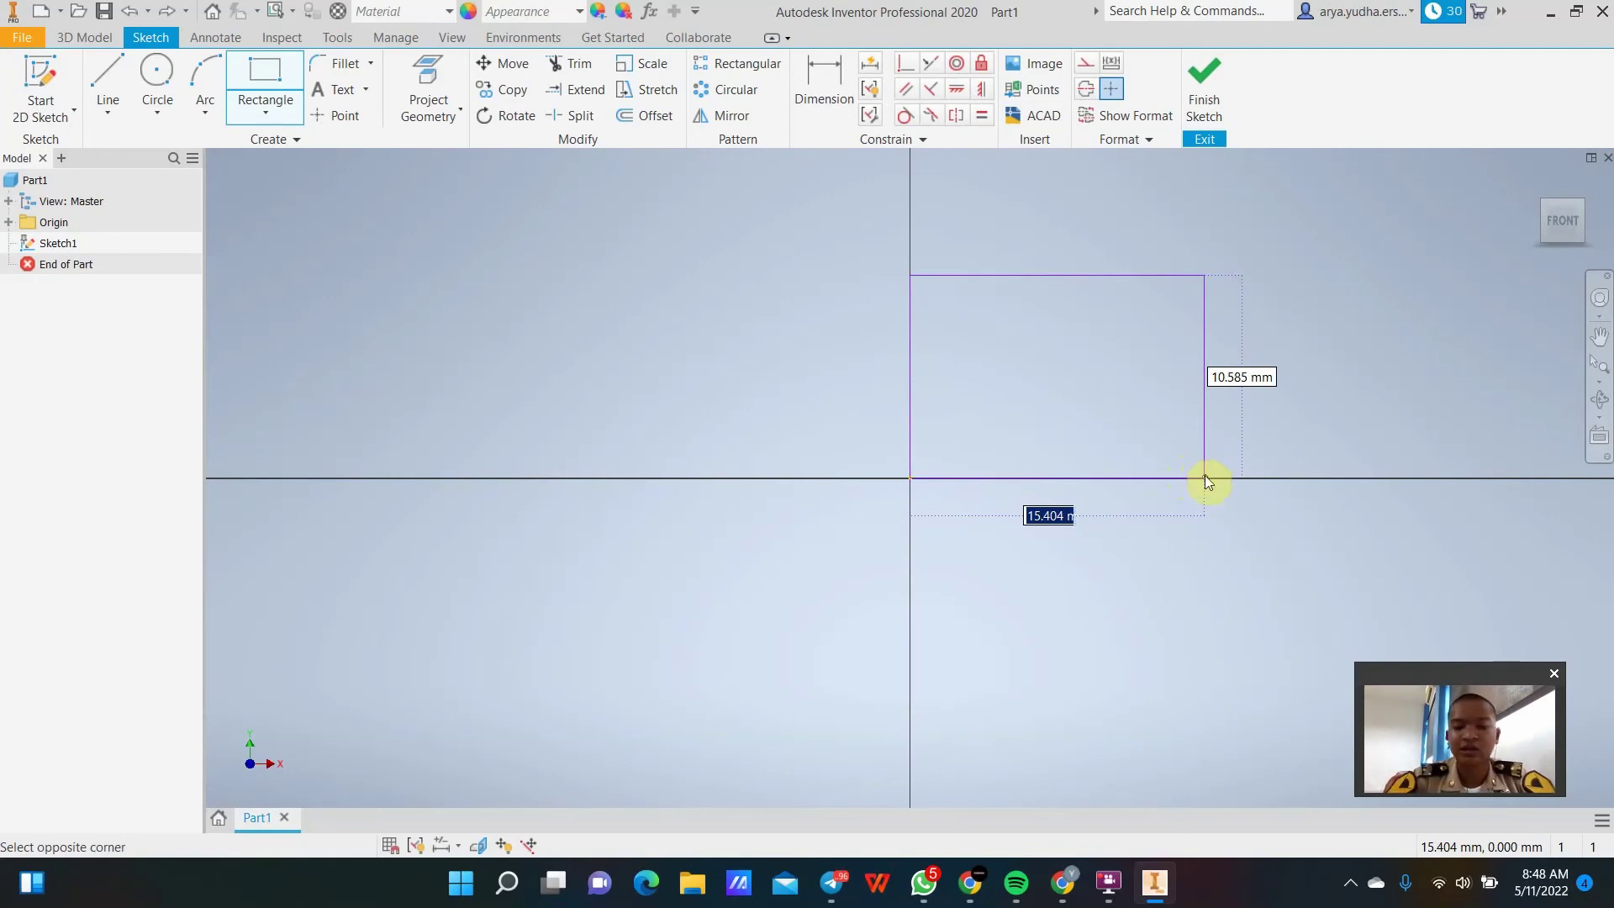
{"action": "type", "text": "10"}
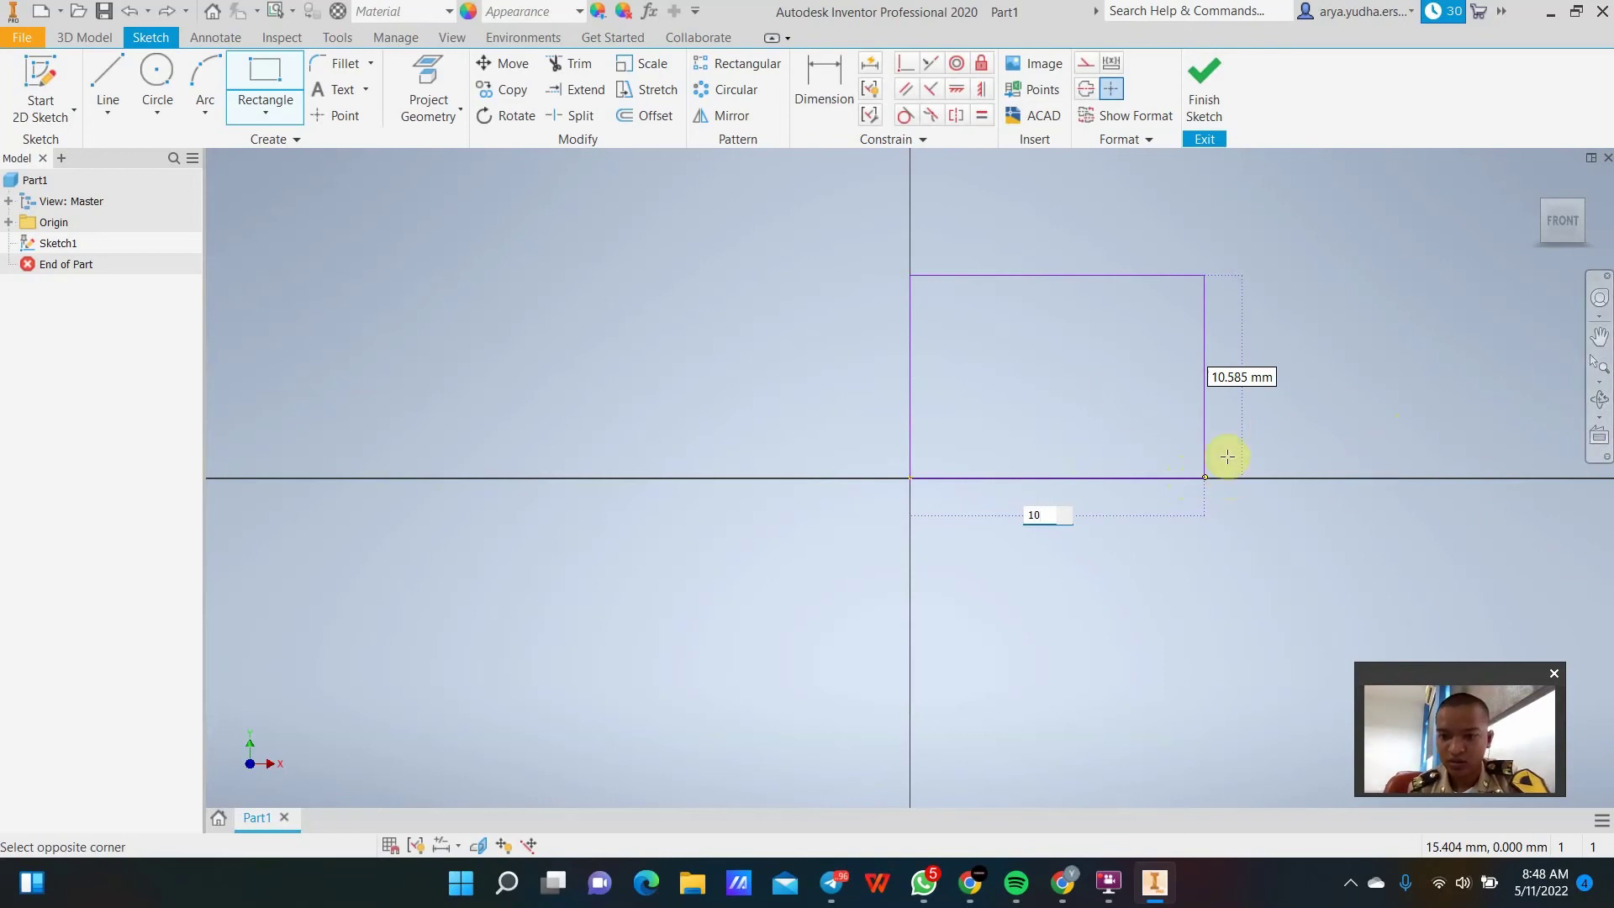
{"action": "key", "text": "Tab"}
{"action": "type", "text": "1"}
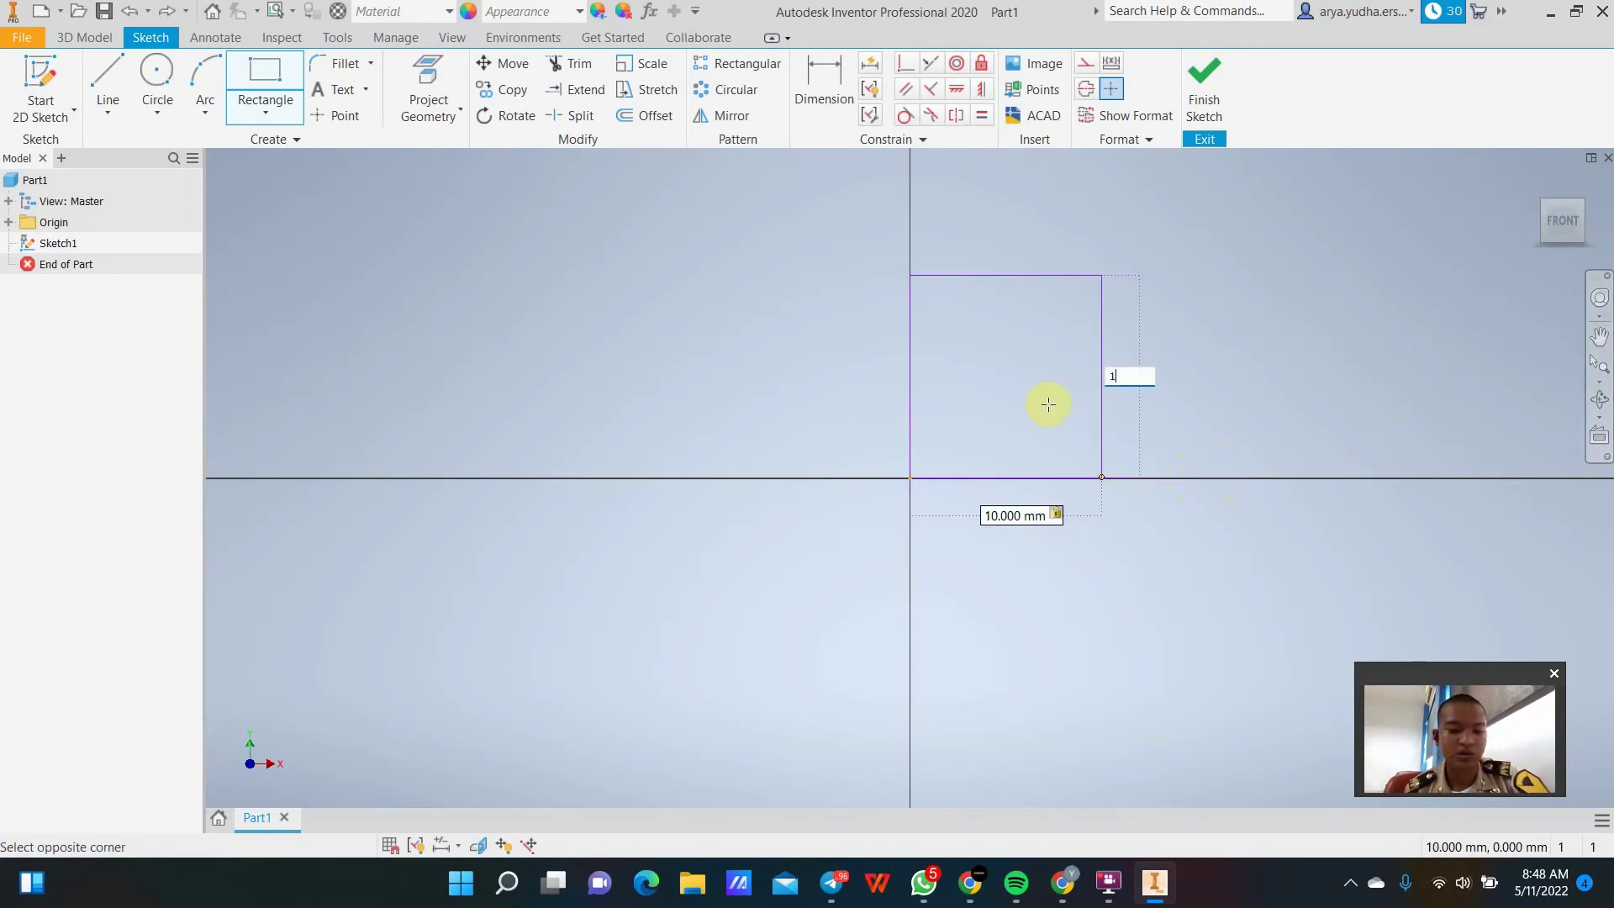
{"action": "type", "text": "0"}
{"action": "key", "text": "Return"}
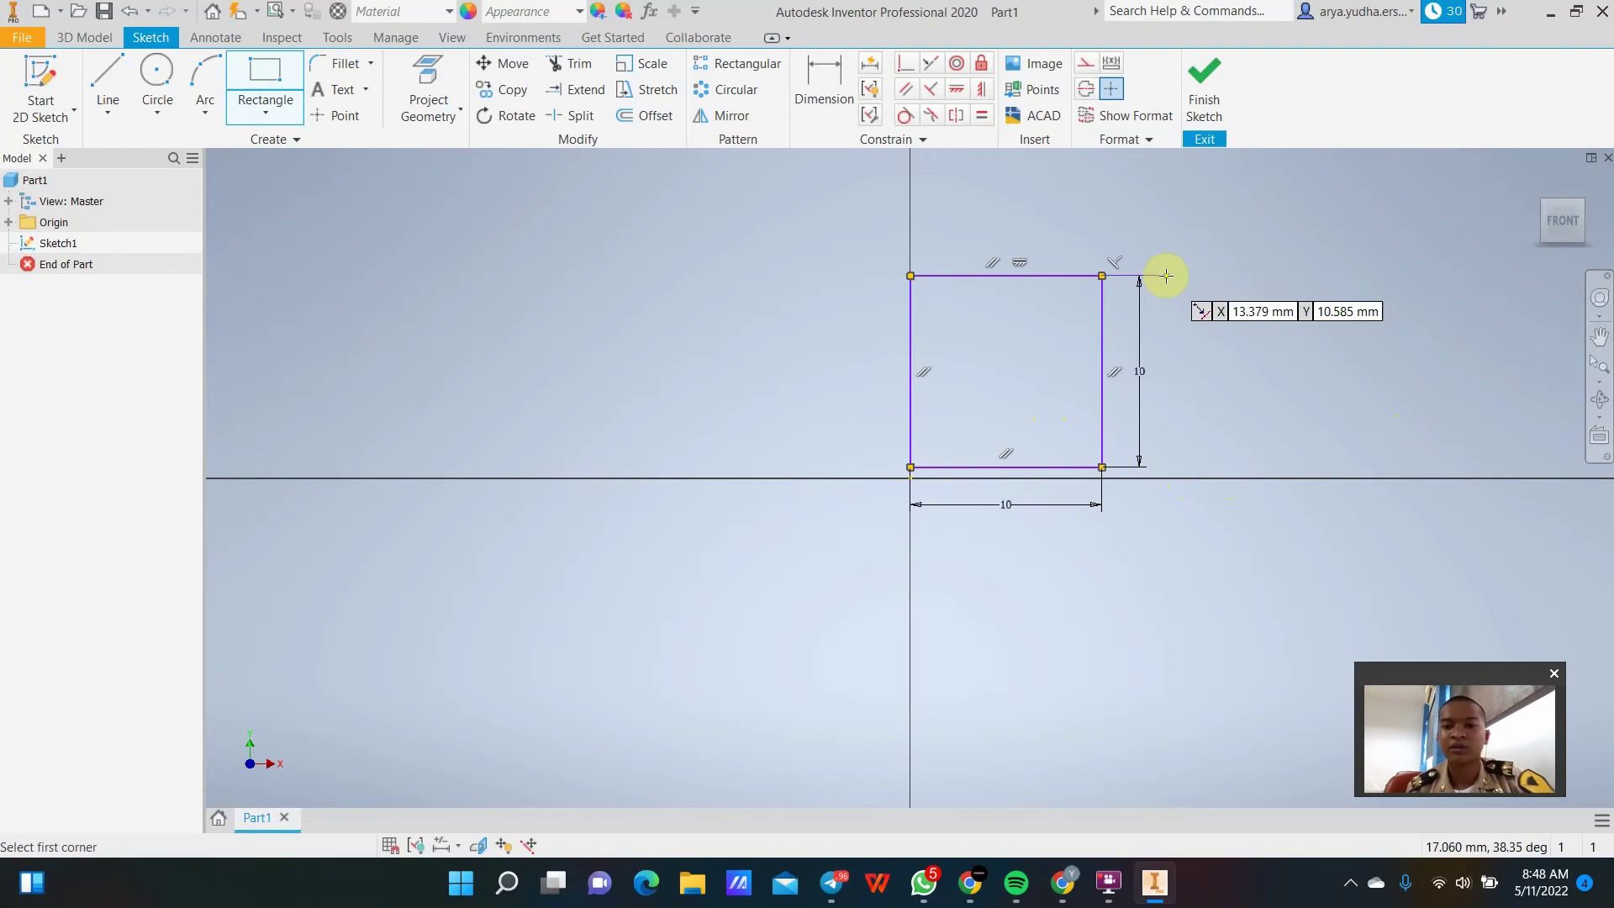
{"action": "left_click", "coordinate": [1164, 249]}
{"action": "key", "text": "Escape"}
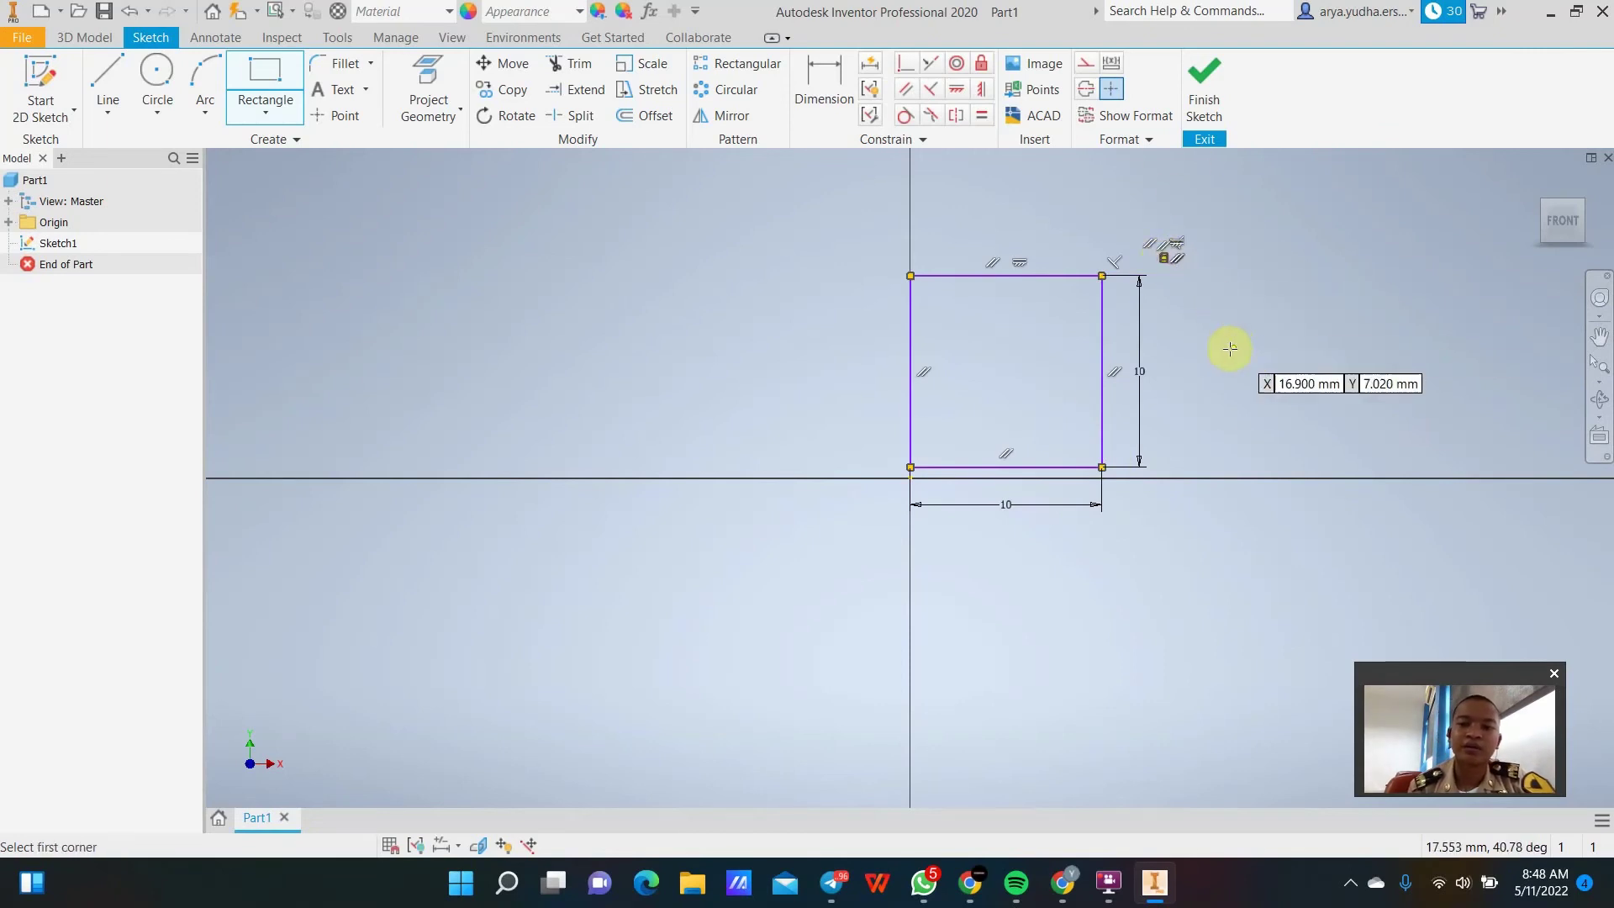
{"action": "key", "text": "Escape"}
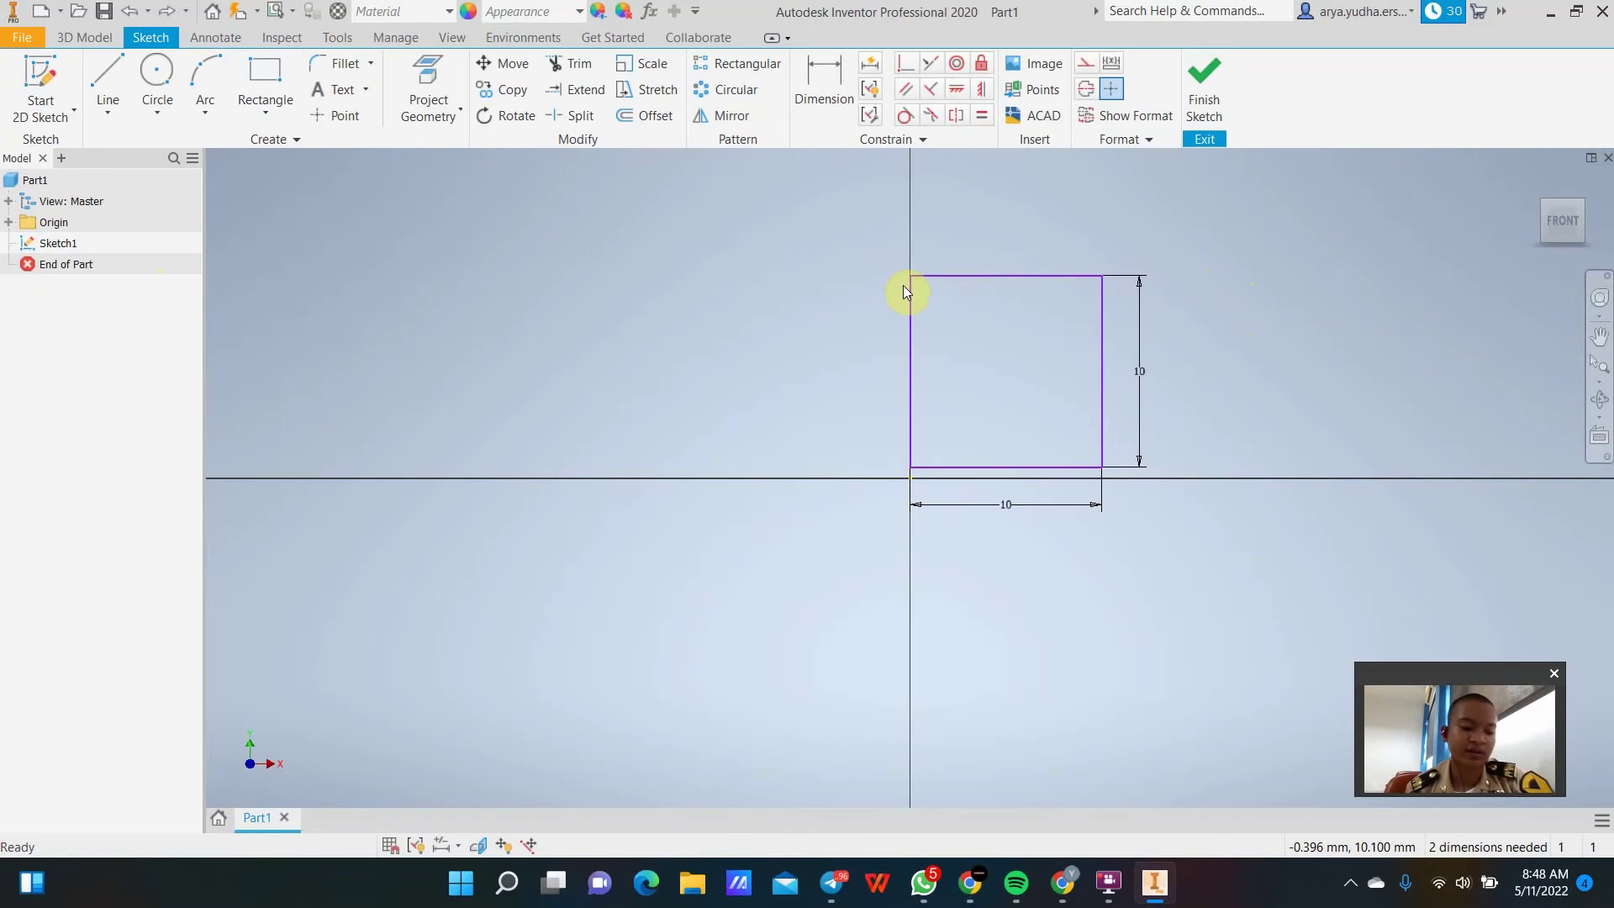
Draw a center-point circle 14 mm in diameter on the free side of the vertical axis beside the square, and undo it.
{"action": "left_click", "coordinate": [149, 103]}
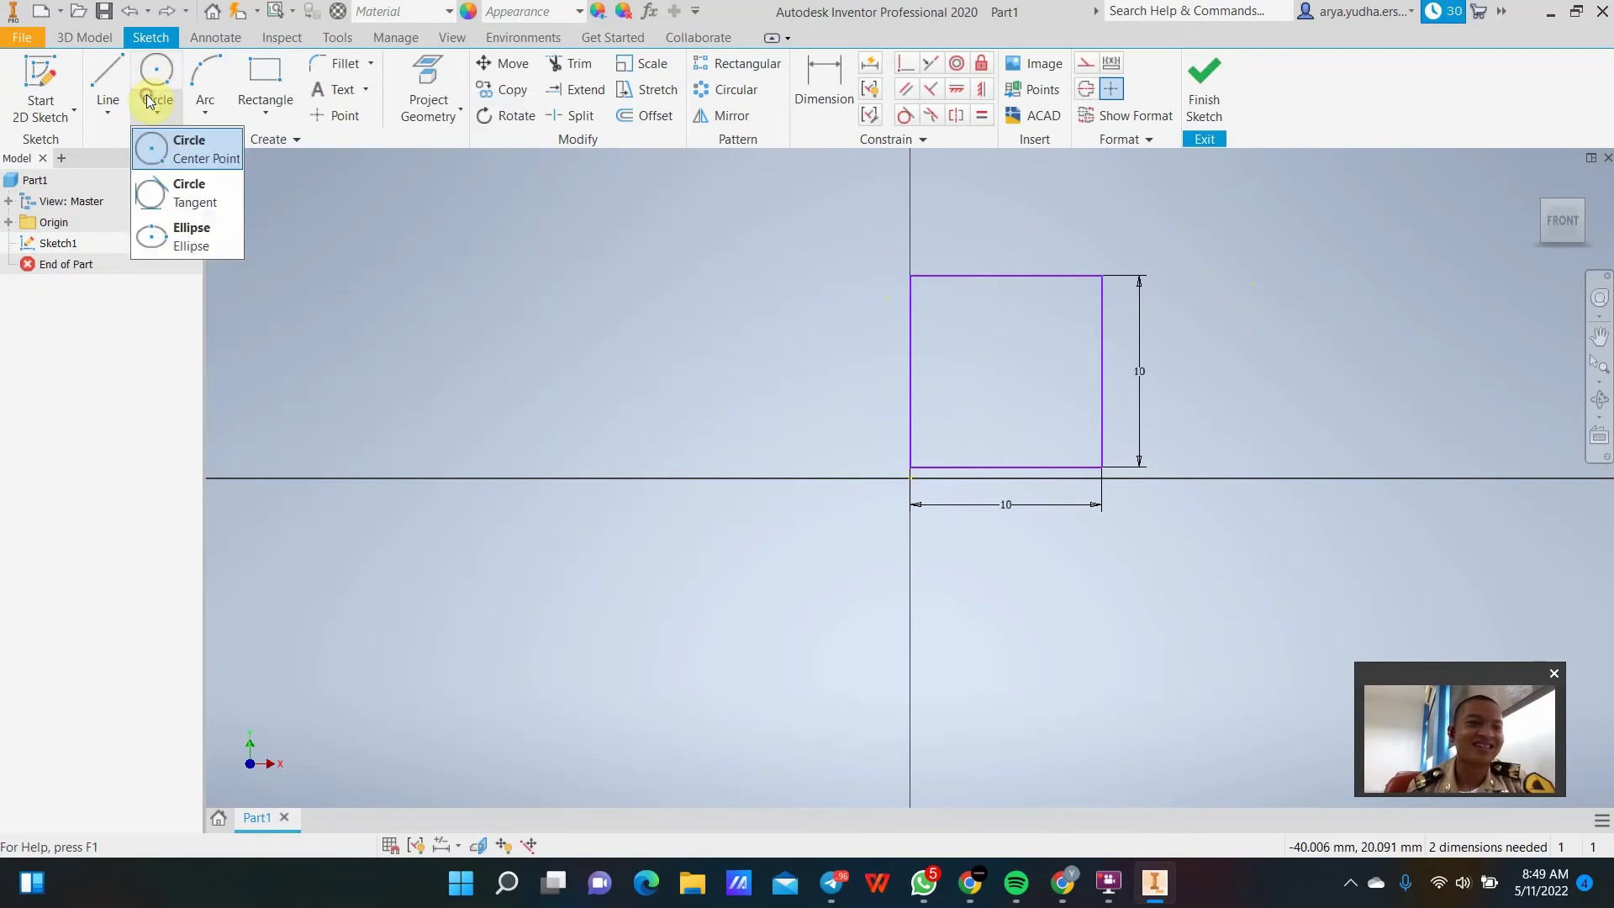
{"action": "left_click", "coordinate": [151, 82]}
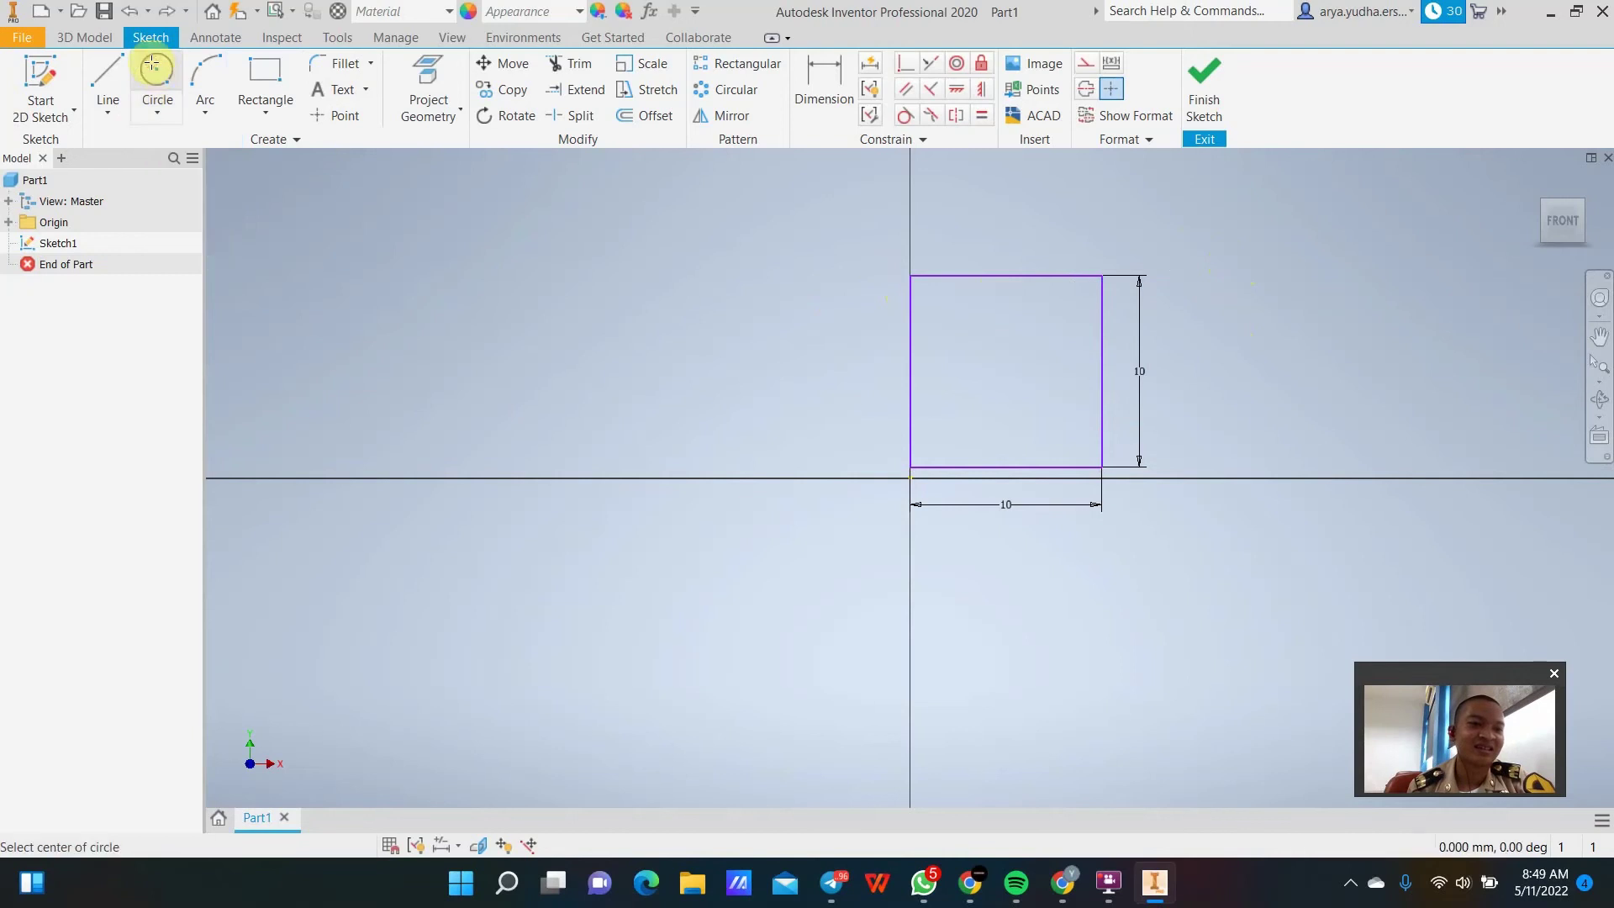
{"action": "left_click", "coordinate": [158, 104]}
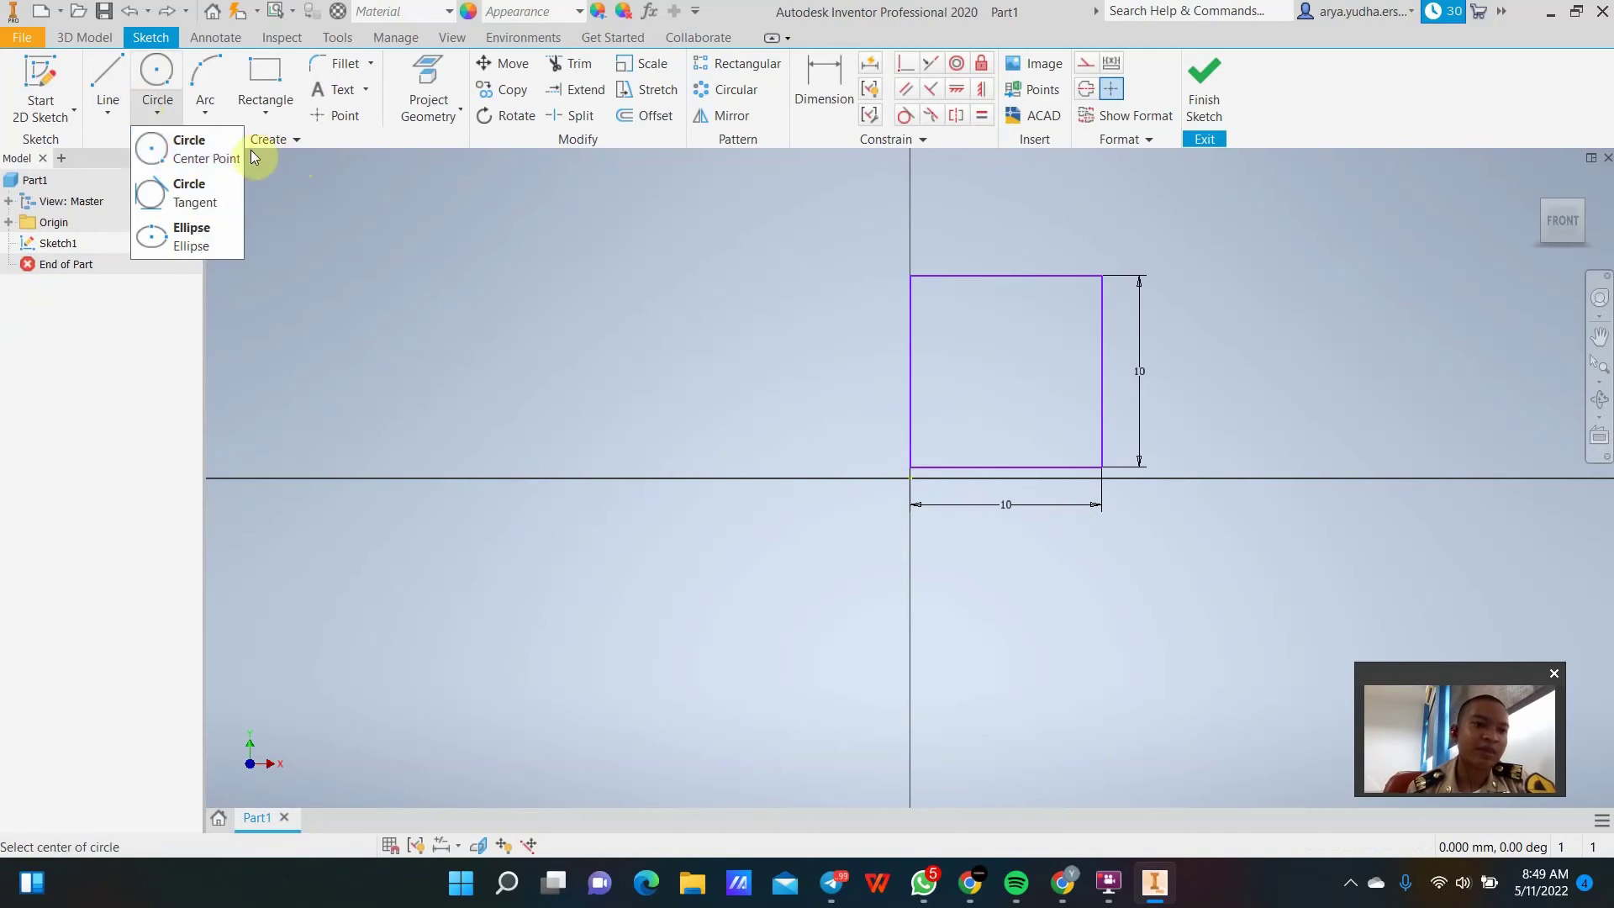
{"action": "left_click", "coordinate": [204, 153]}
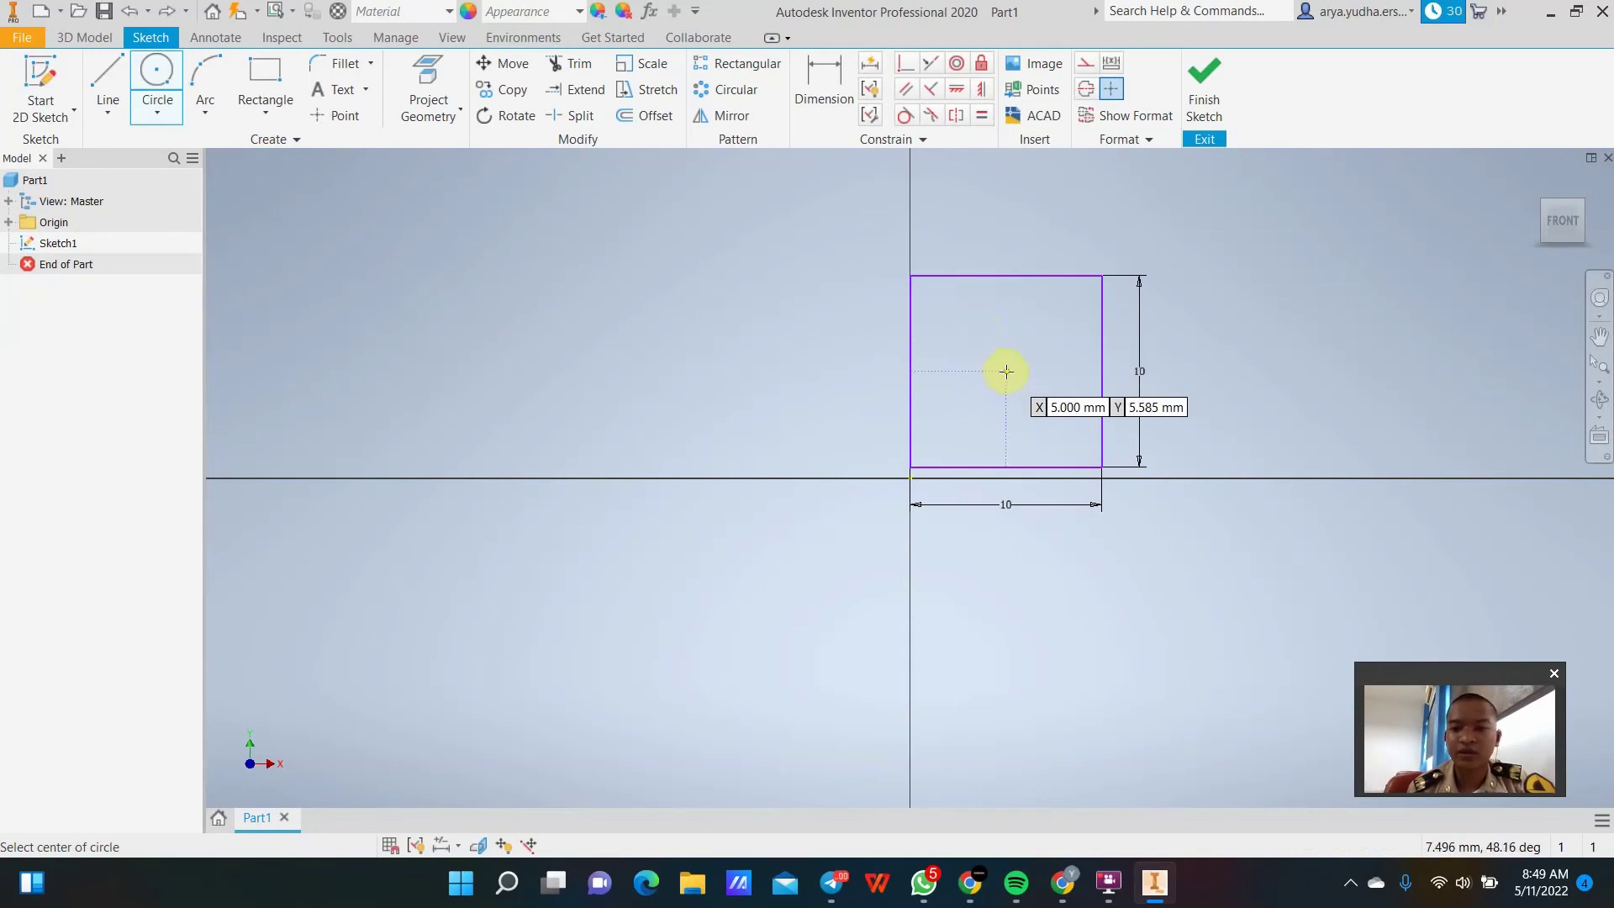
{"action": "left_click", "coordinate": [764, 366]}
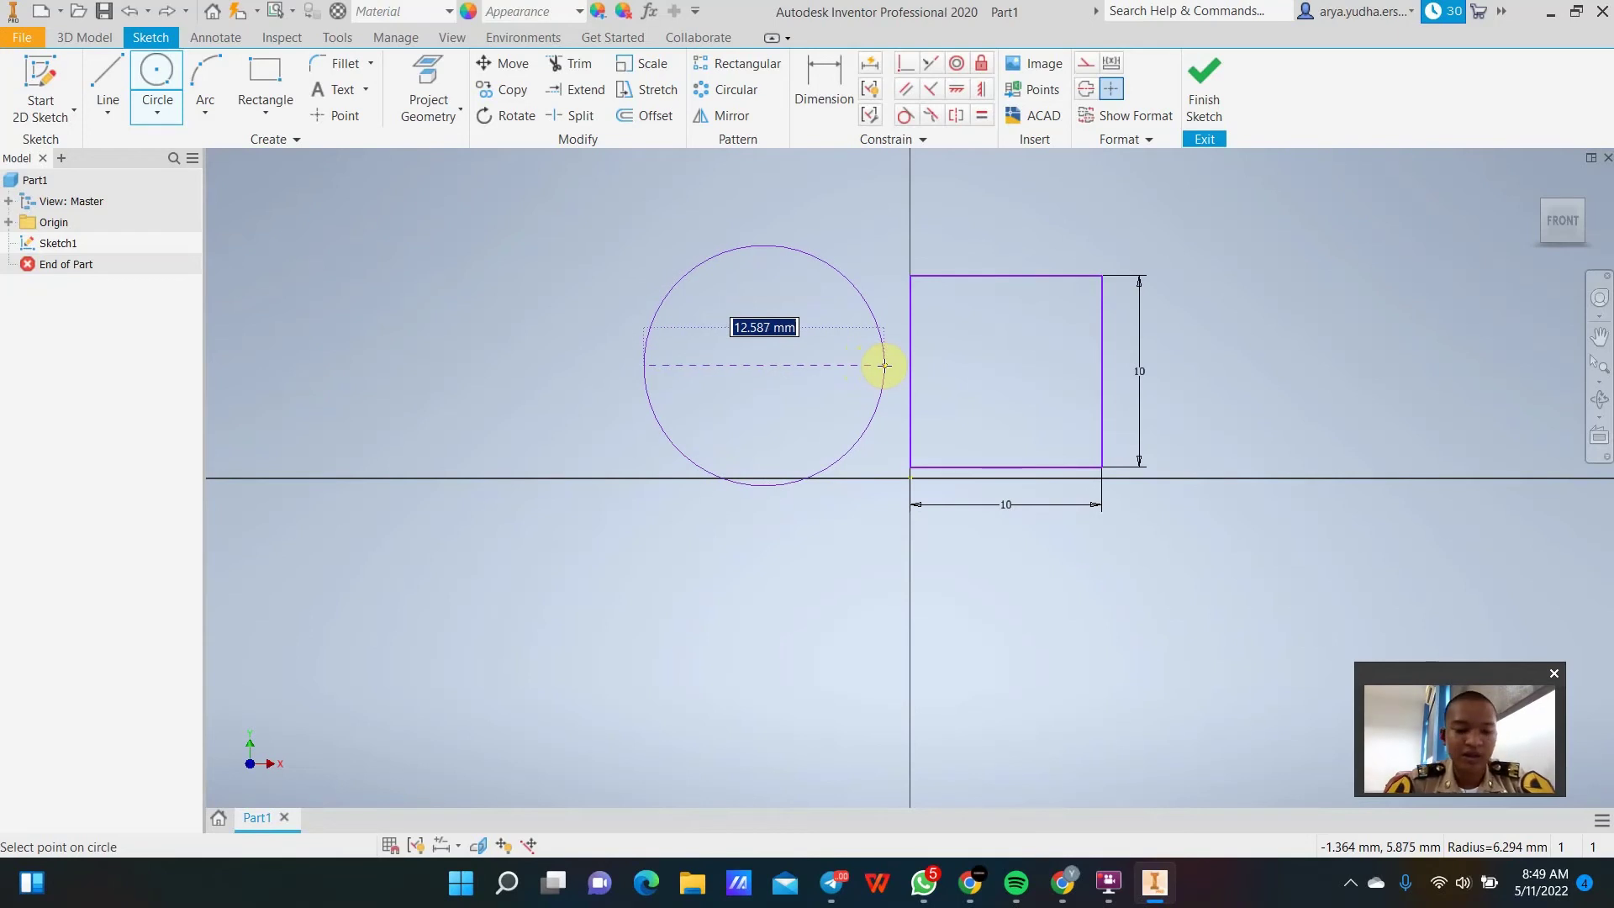
{"action": "type", "text": "21"}
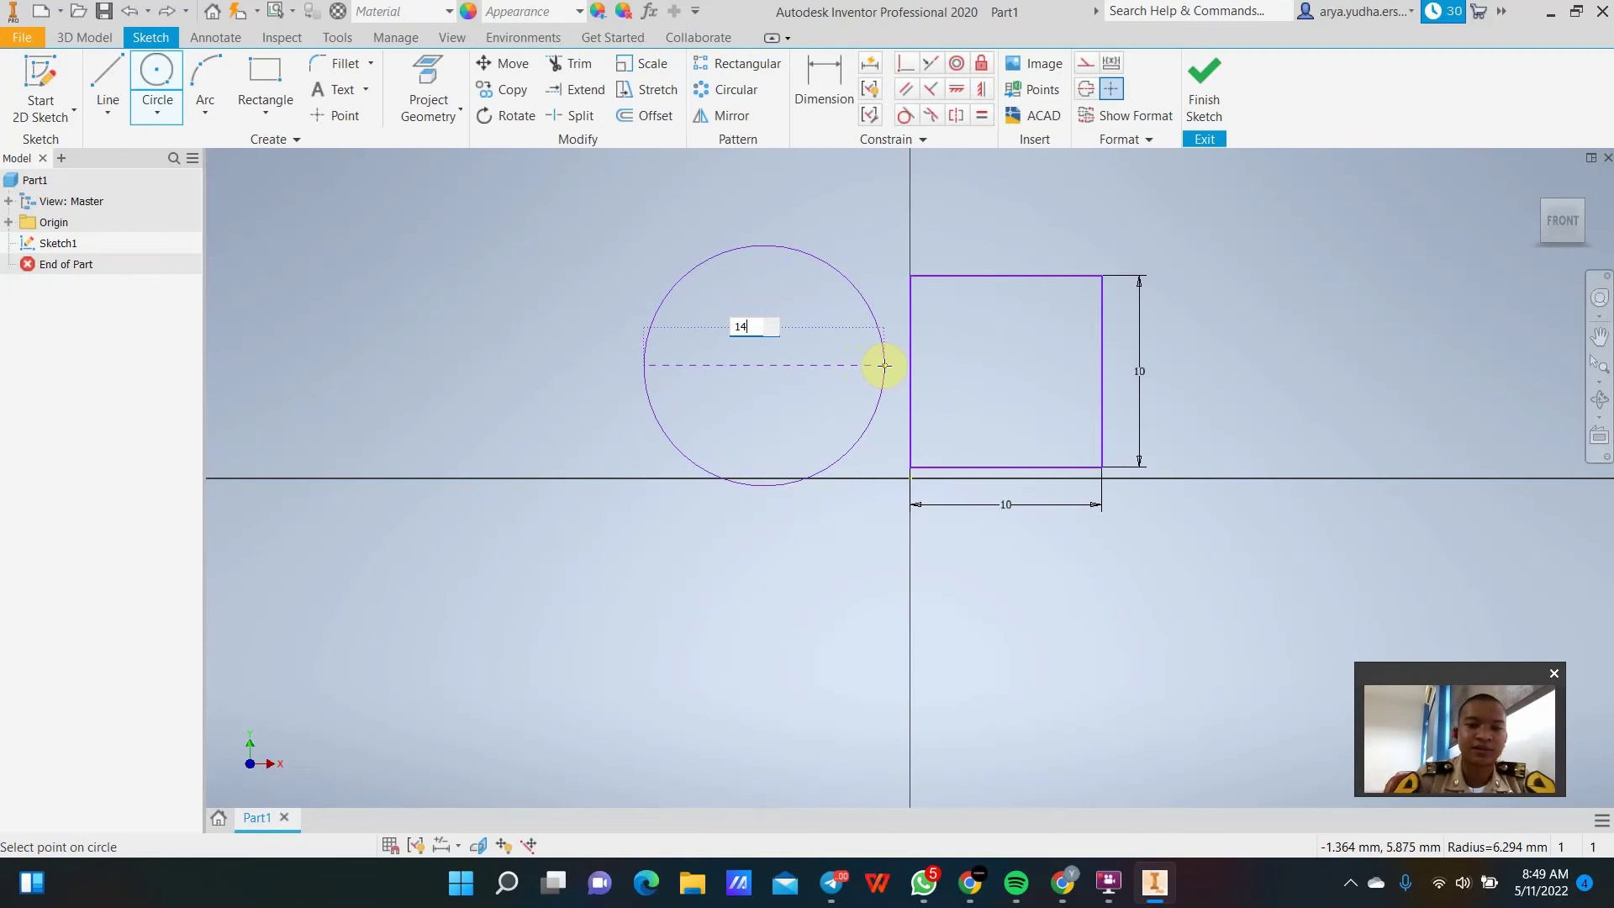
{"action": "key", "text": "Return"}
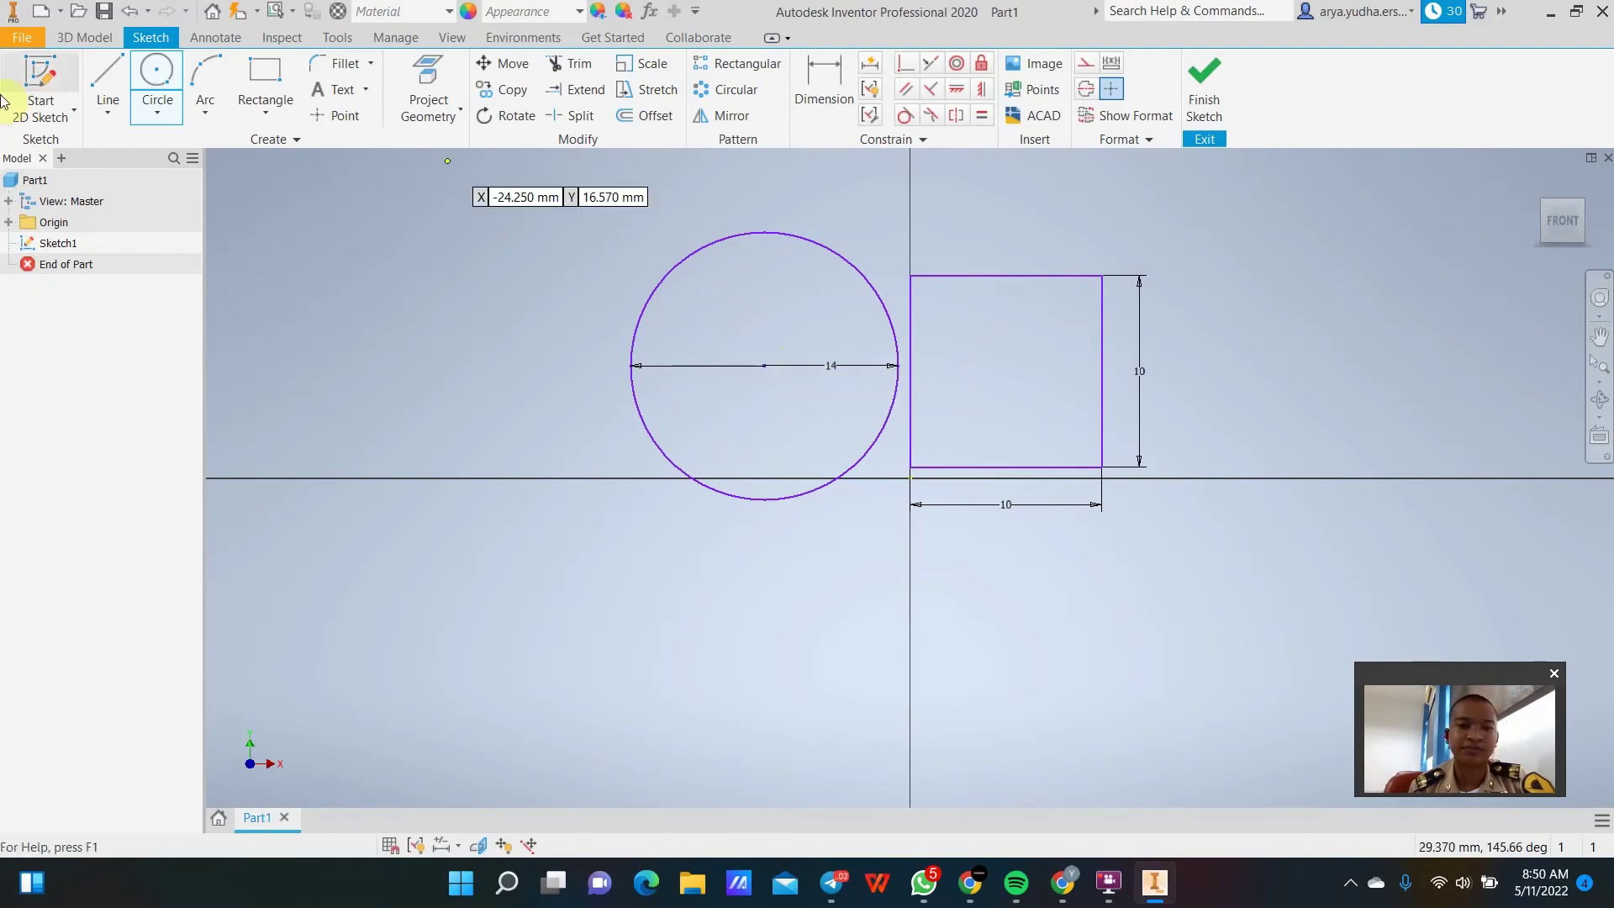
{"action": "key", "text": "ctrl+z"}
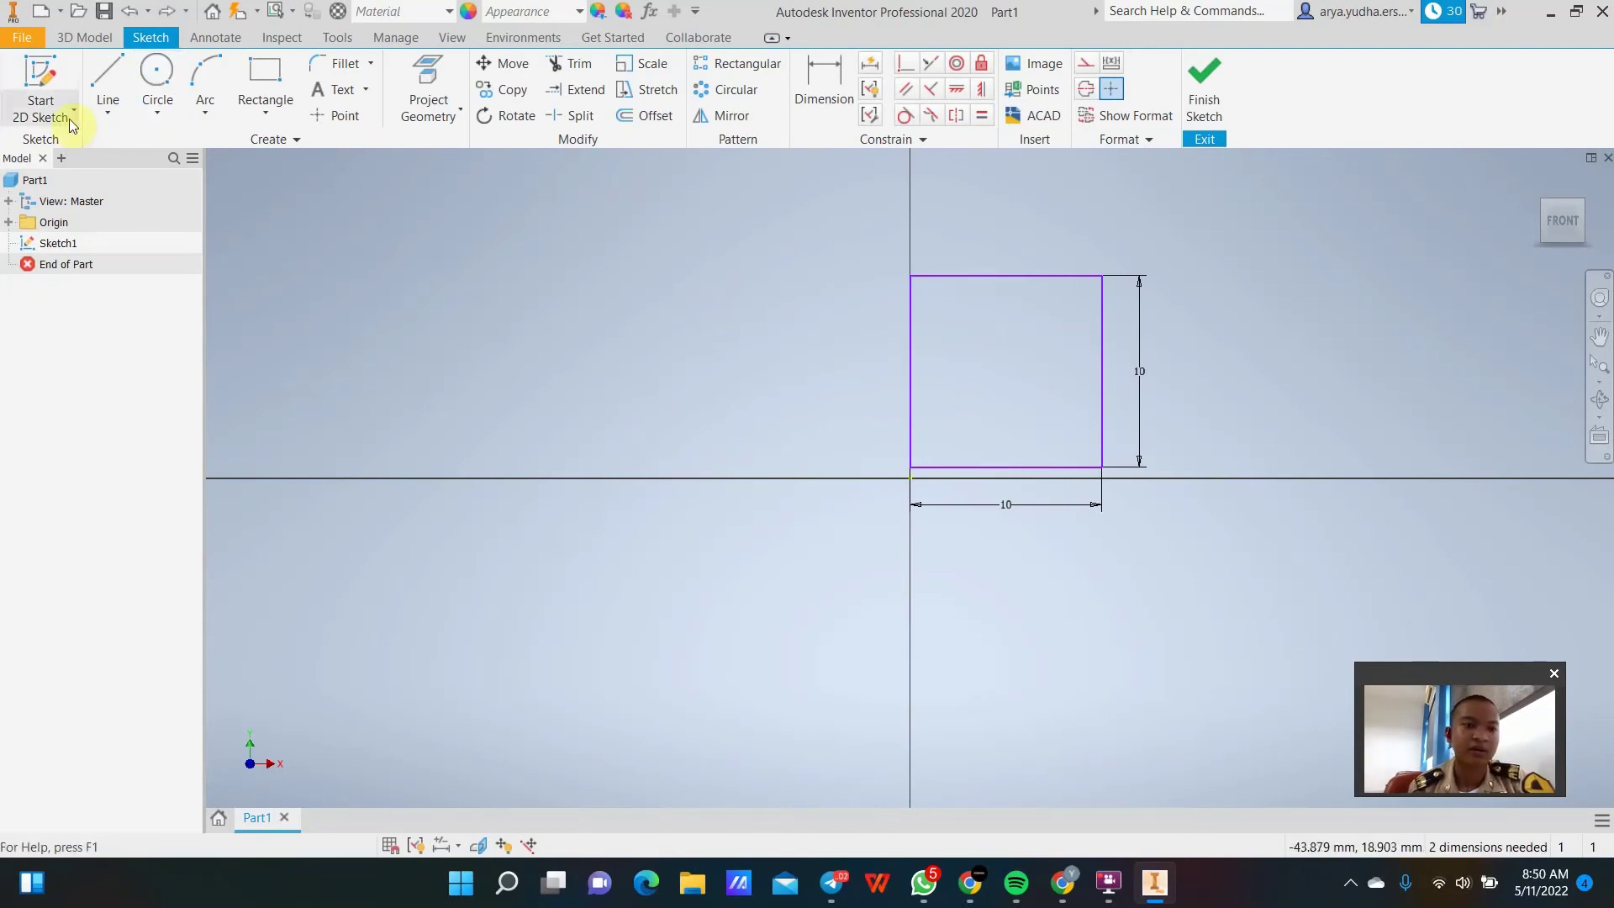
Draw a 5 mm radius three-point arc from the midpoint of the square's top side to the midpoint of its right side, and undo it.
{"action": "left_click", "coordinate": [205, 112]}
{"action": "left_click", "coordinate": [218, 81]}
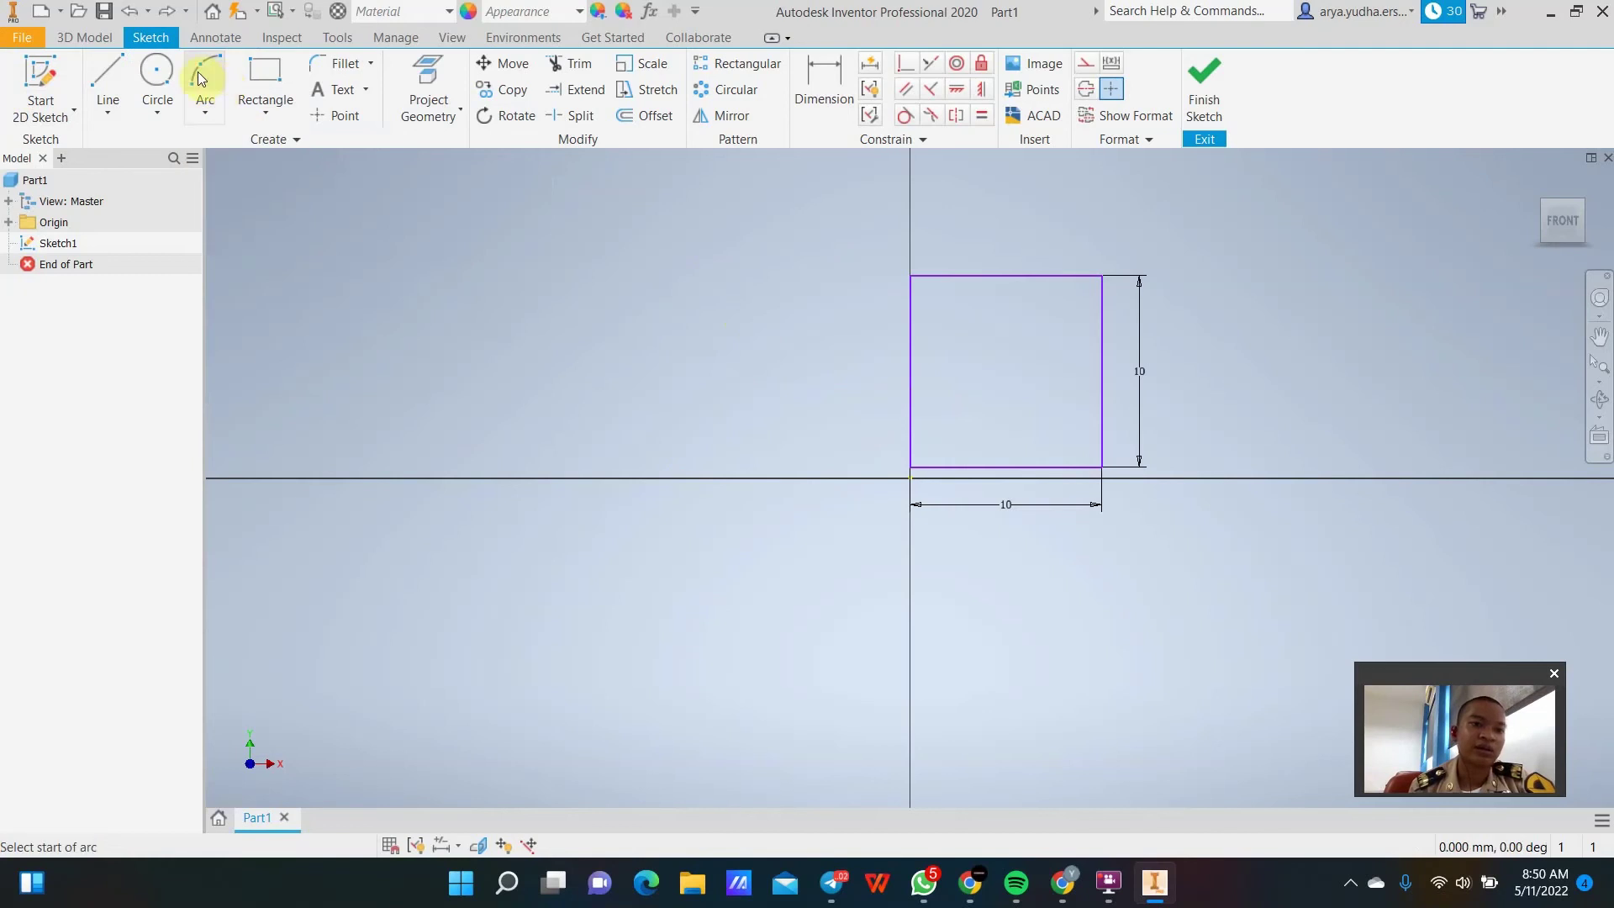
{"action": "left_click", "coordinate": [1008, 275]}
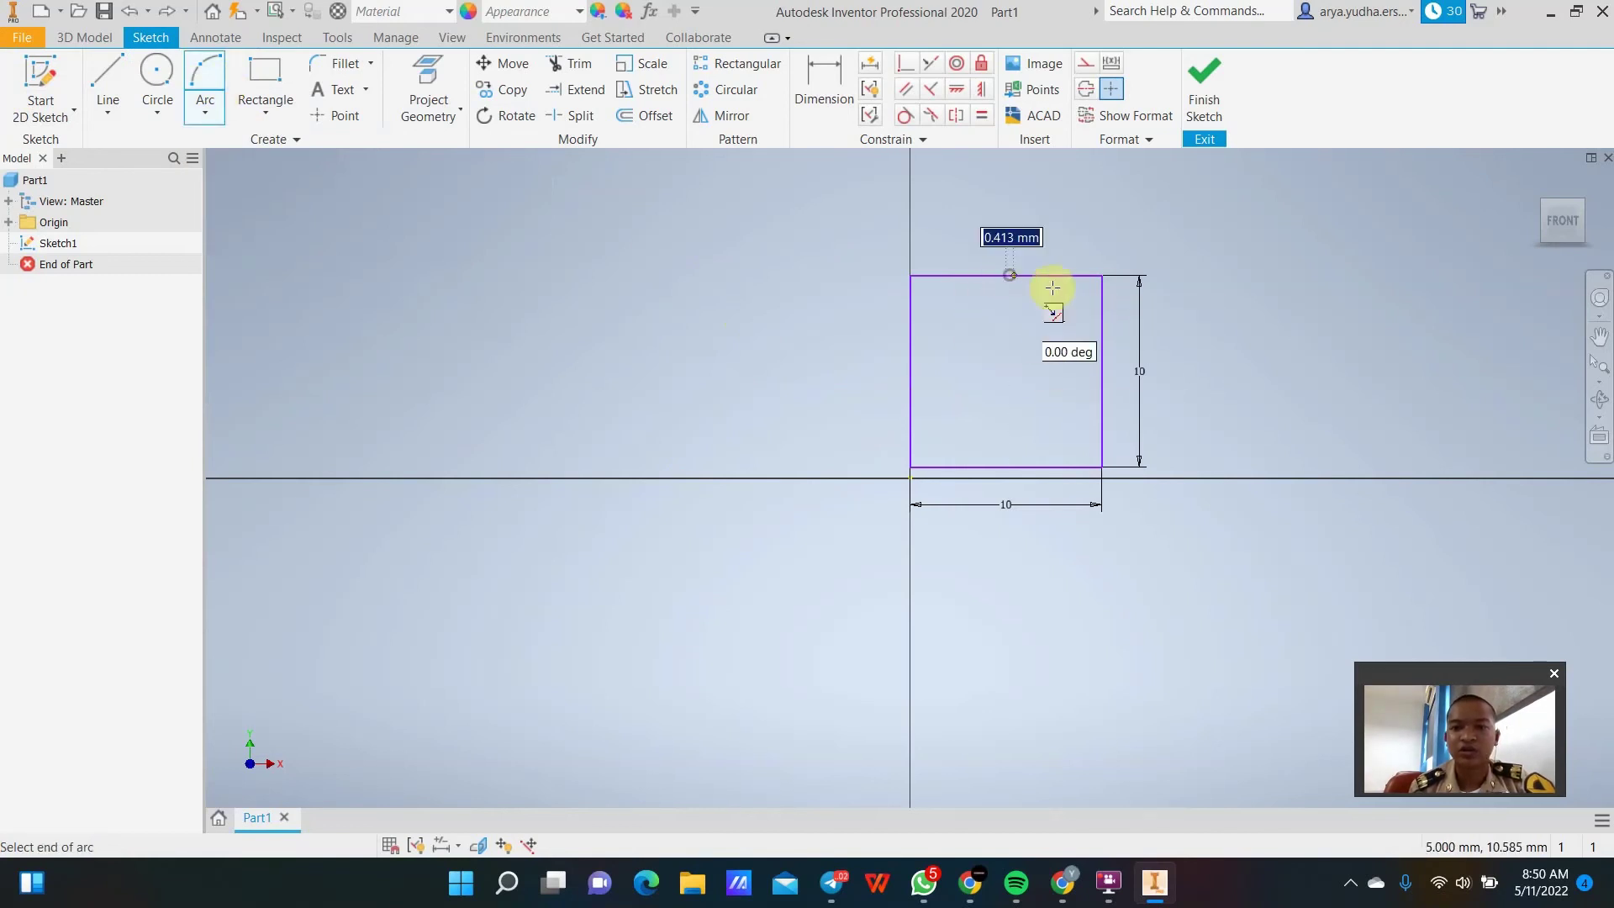
{"action": "left_click", "coordinate": [1101, 370]}
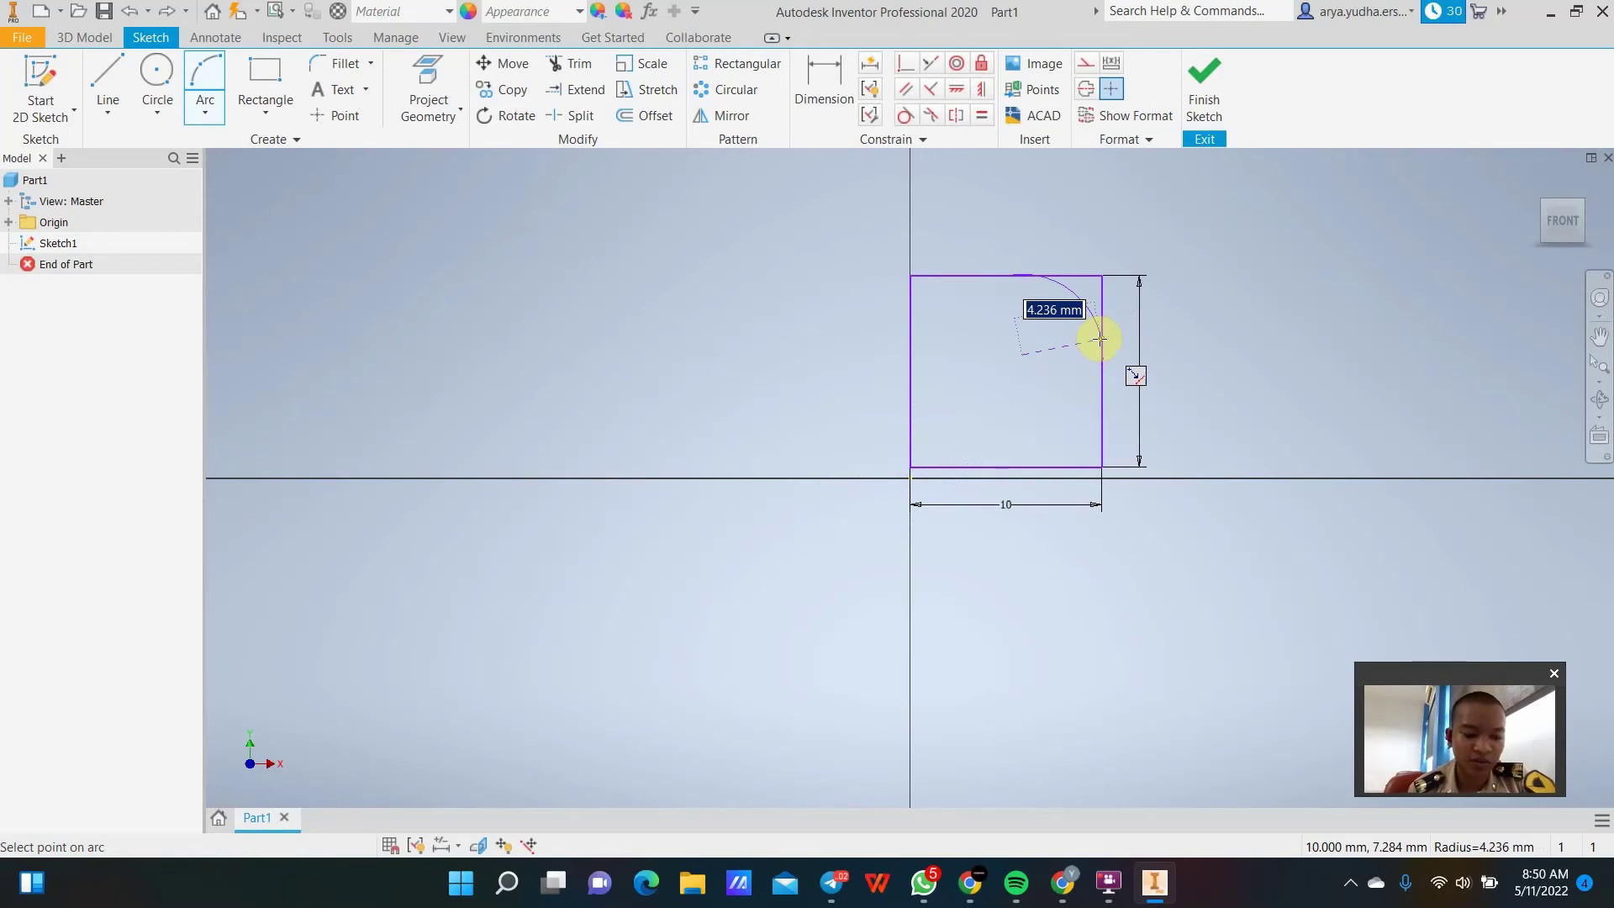
{"action": "type", "text": "5"}
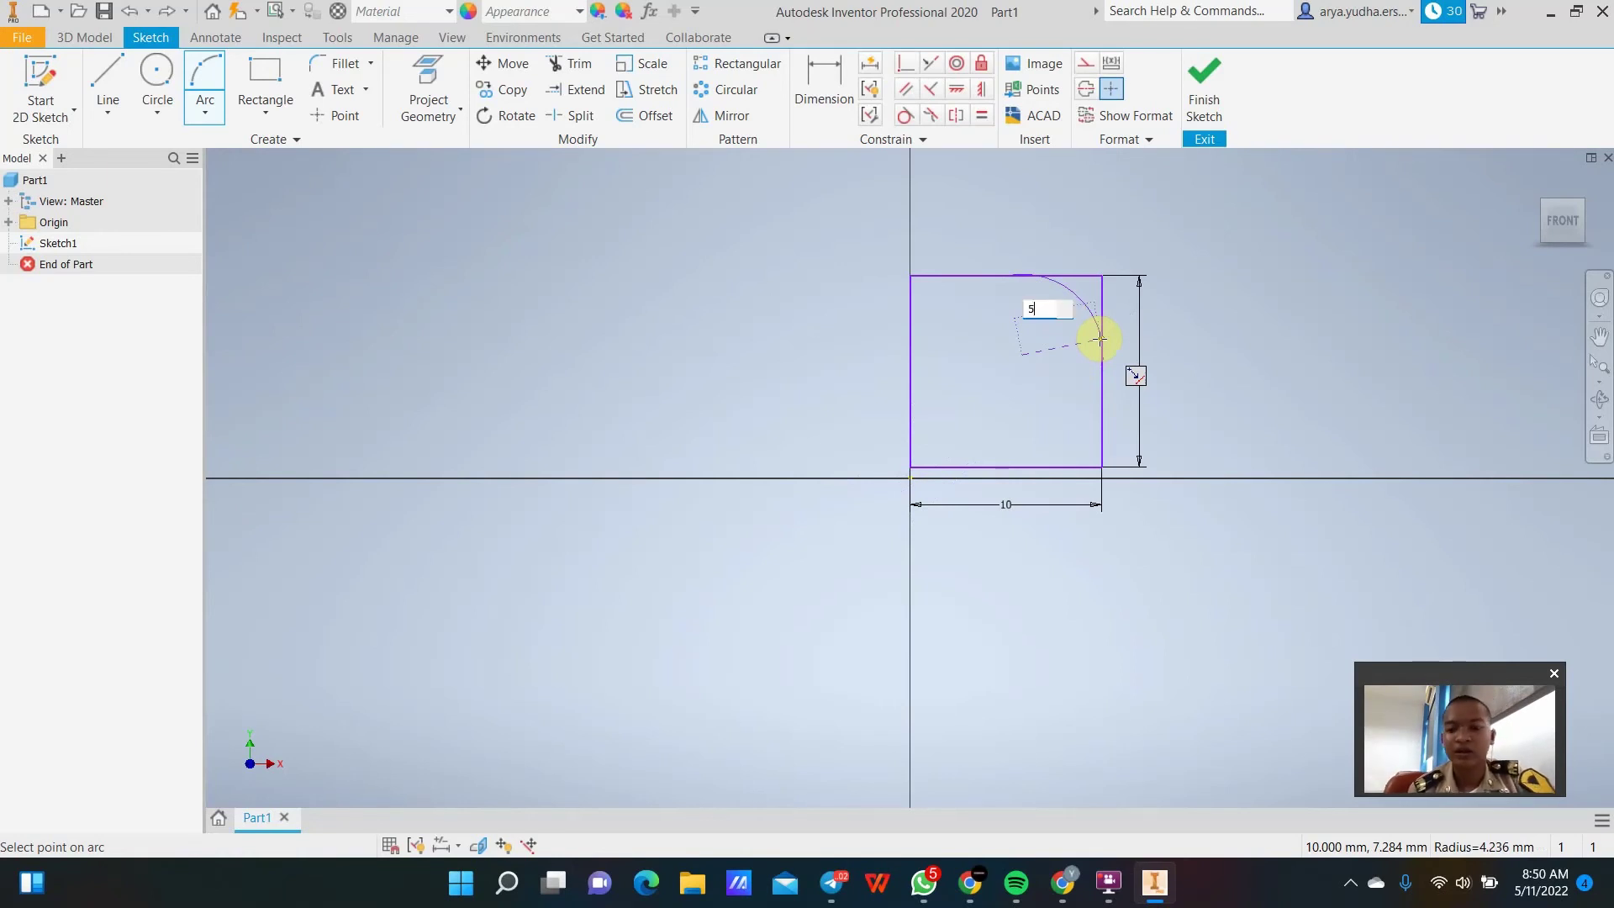
{"action": "left_click", "coordinate": [1100, 338]}
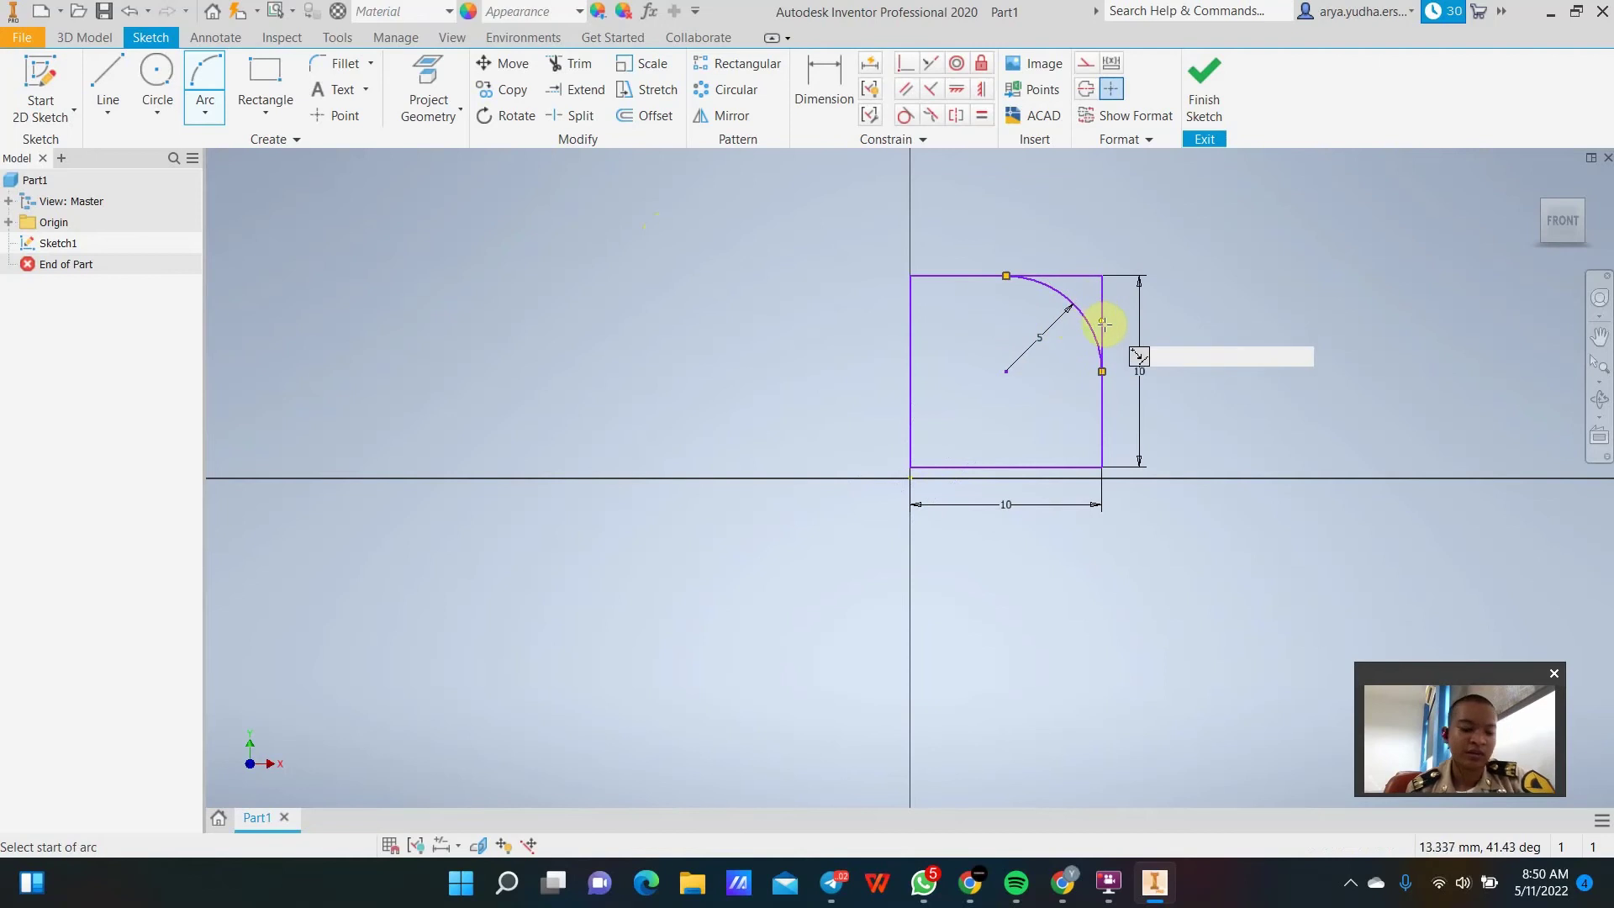
{"action": "key", "text": "ctrl+z"}
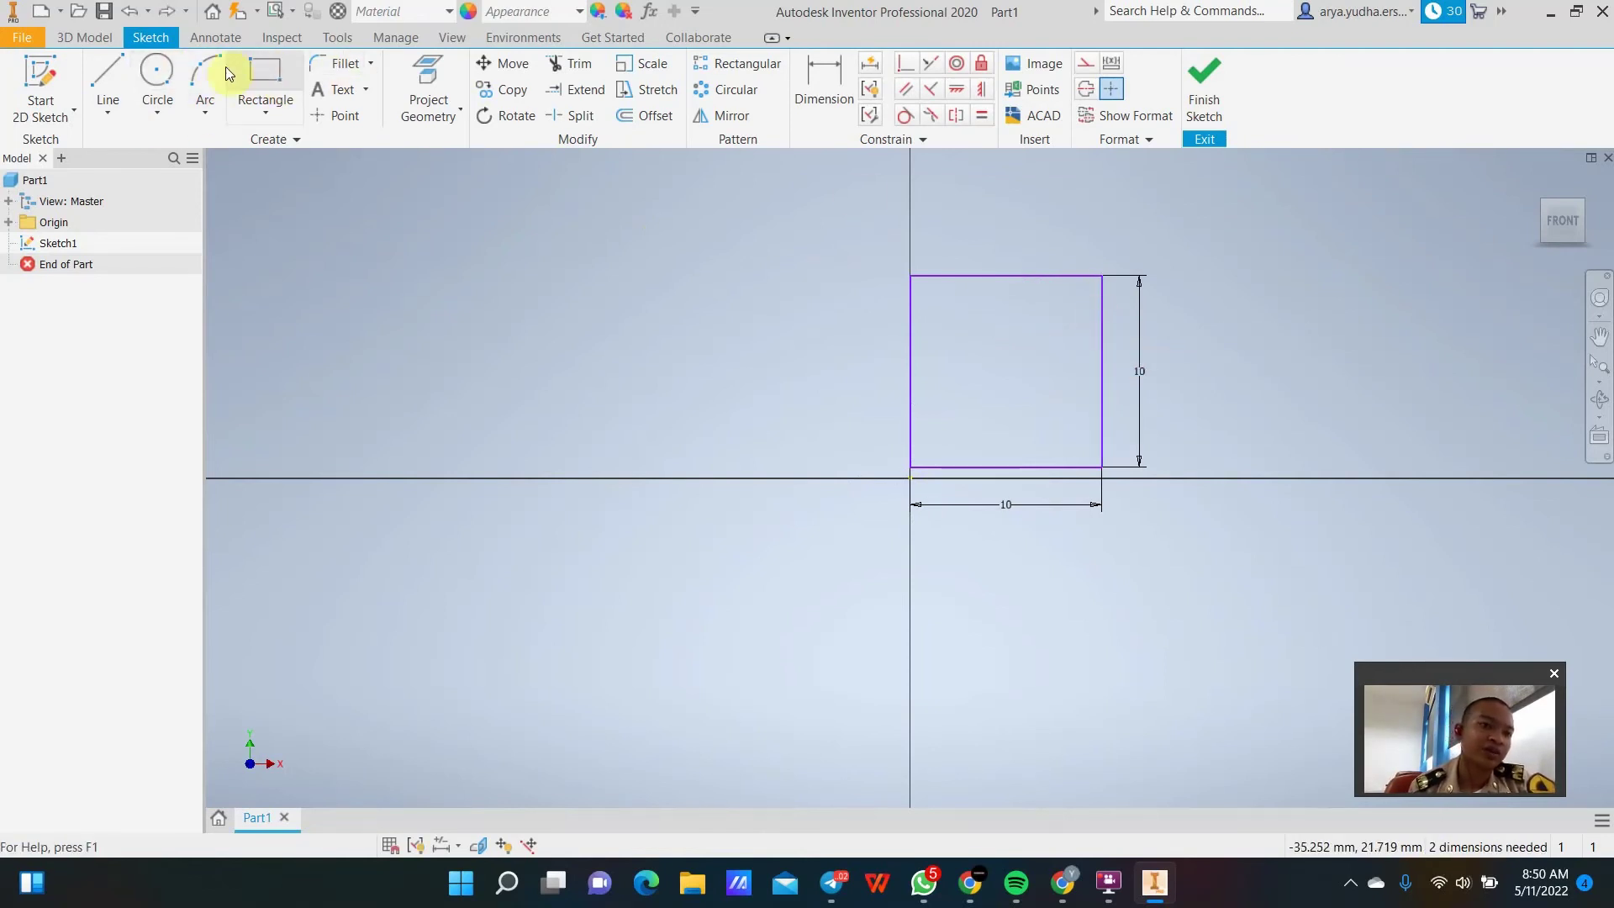
Fillet the square's upper-right corner with a 2 mm radius.
{"action": "left_click", "coordinate": [370, 66]}
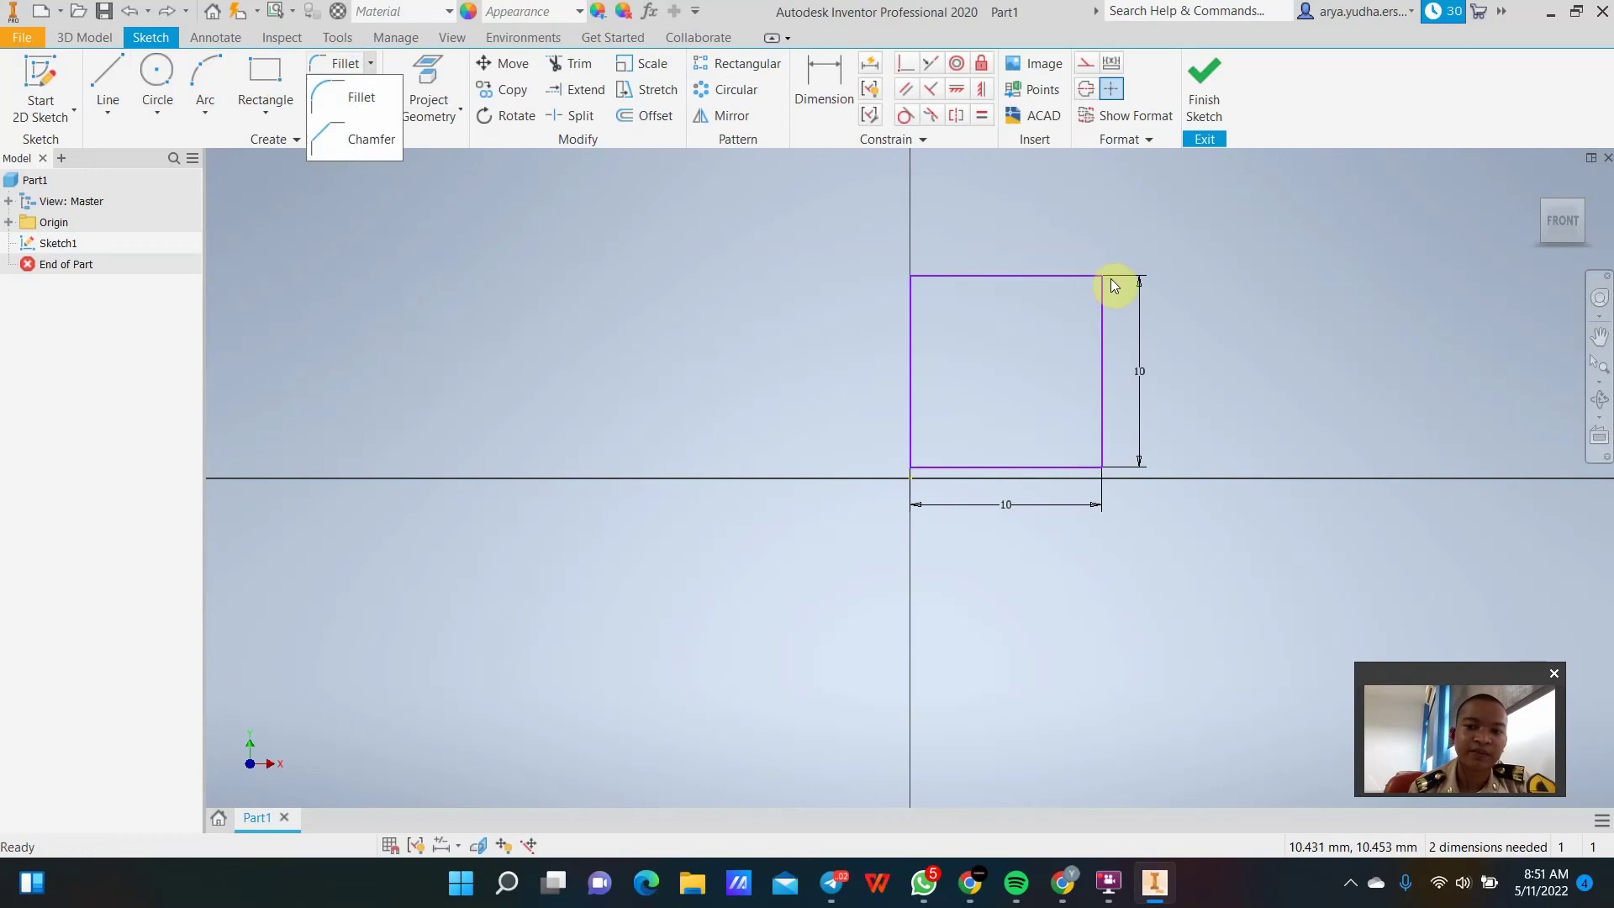
{"action": "left_click", "coordinate": [350, 98]}
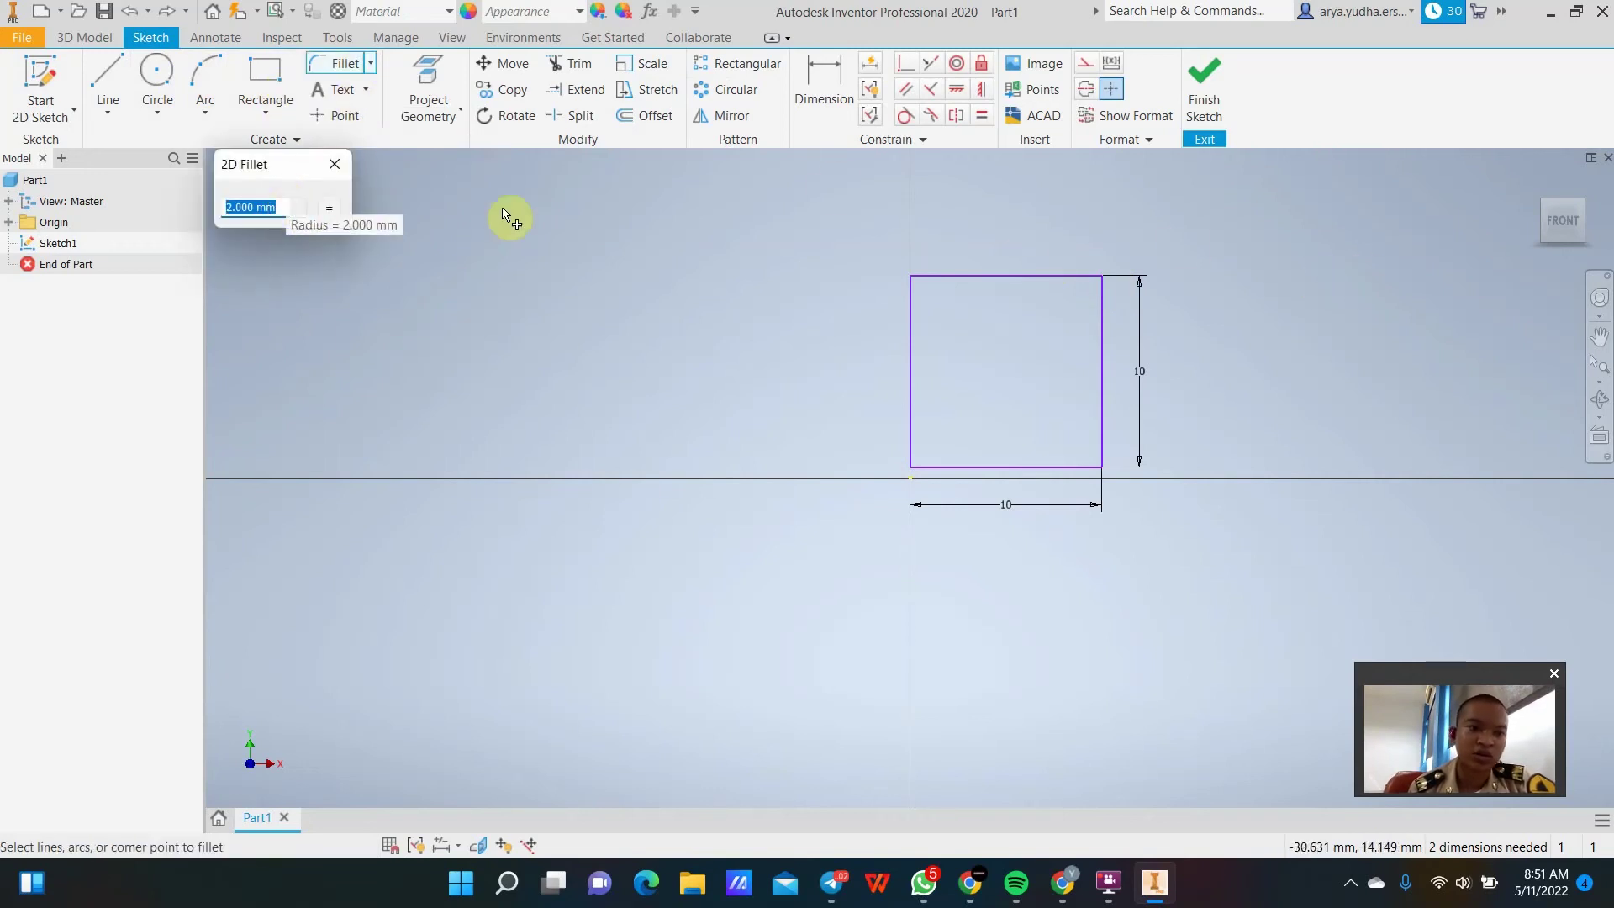
{"action": "left_click", "coordinate": [1095, 277]}
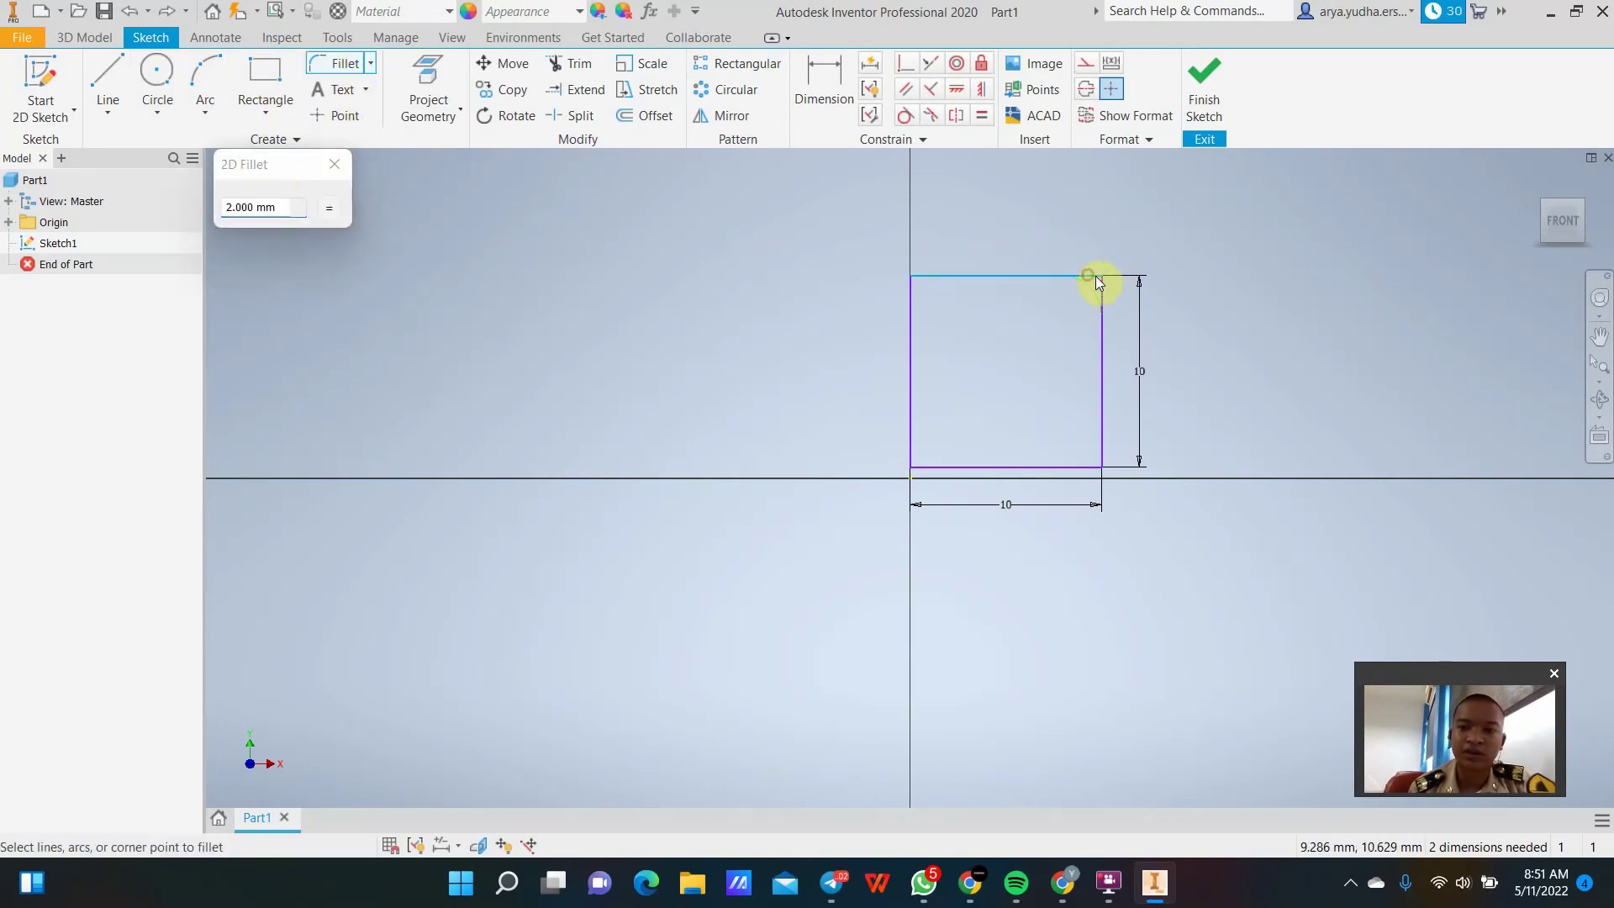
{"action": "left_click", "coordinate": [1102, 296]}
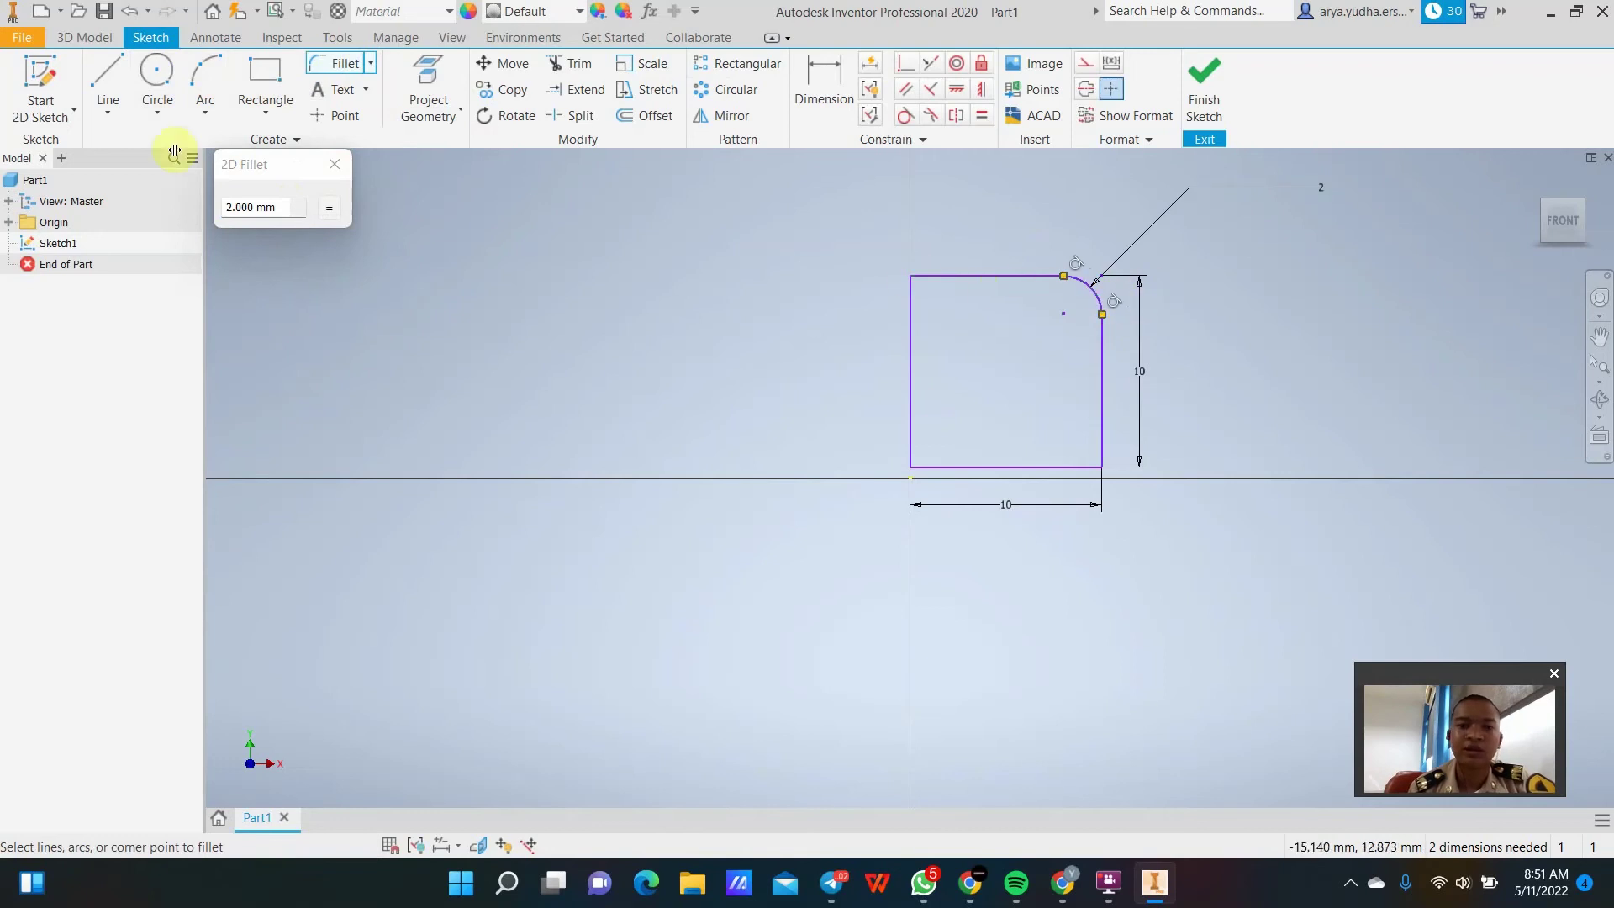
Set the 2D fillet radius to 5 mm and undo the existing corner fillet.
{"action": "left_click", "coordinate": [255, 207]}
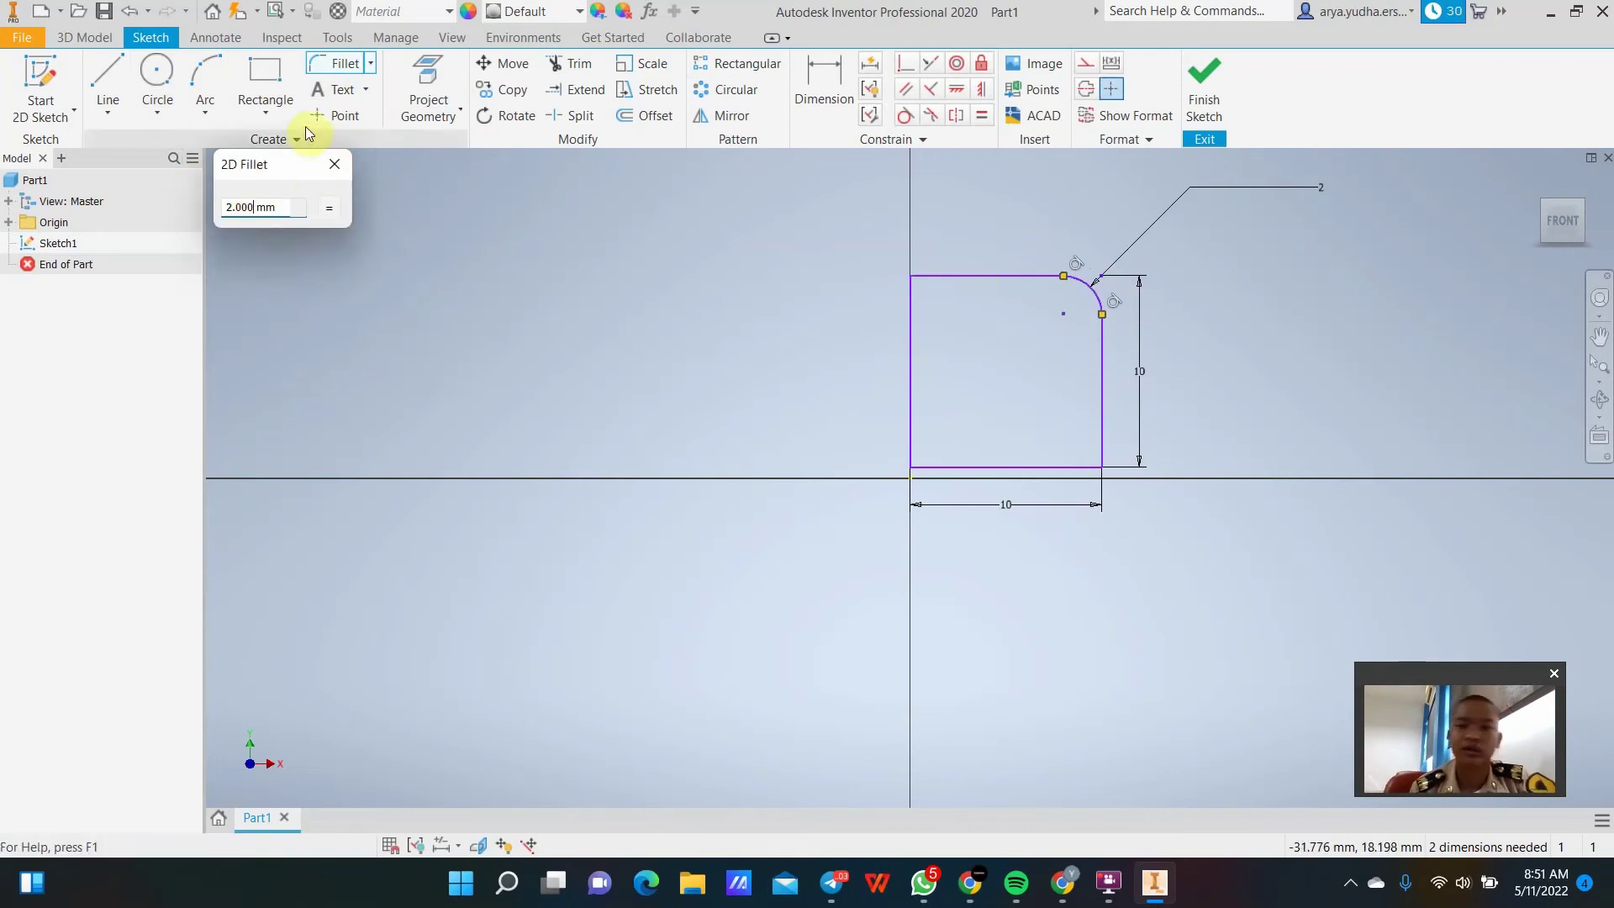
{"action": "key", "text": "BackSpace"}
{"action": "key", "text": "BackSpace"}
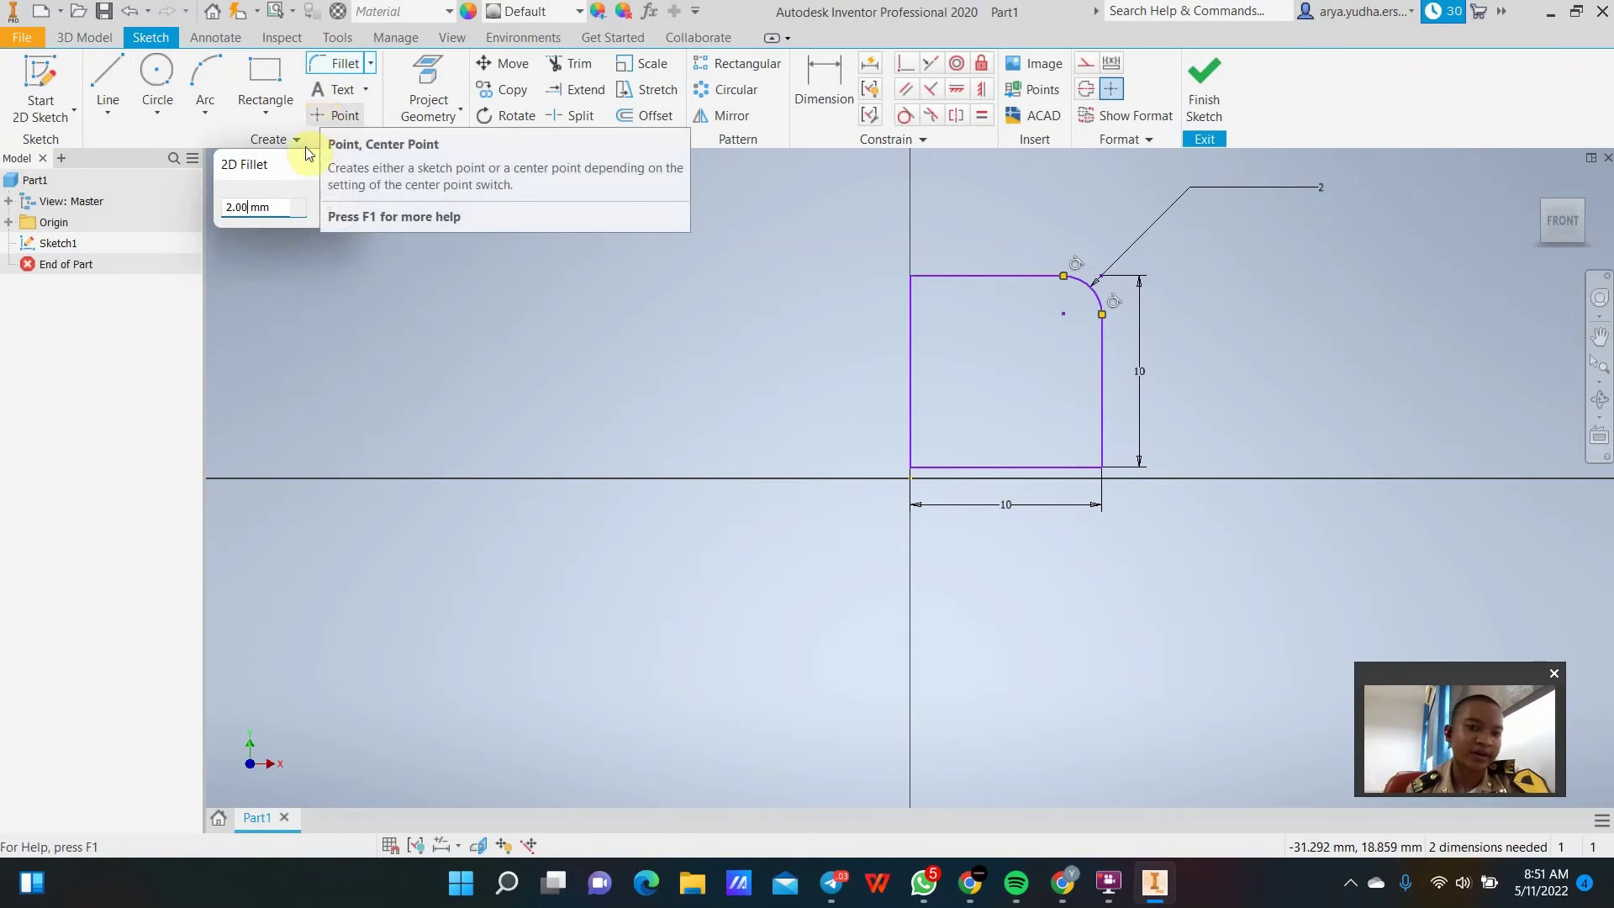
{"action": "key", "text": "BackSpace"}
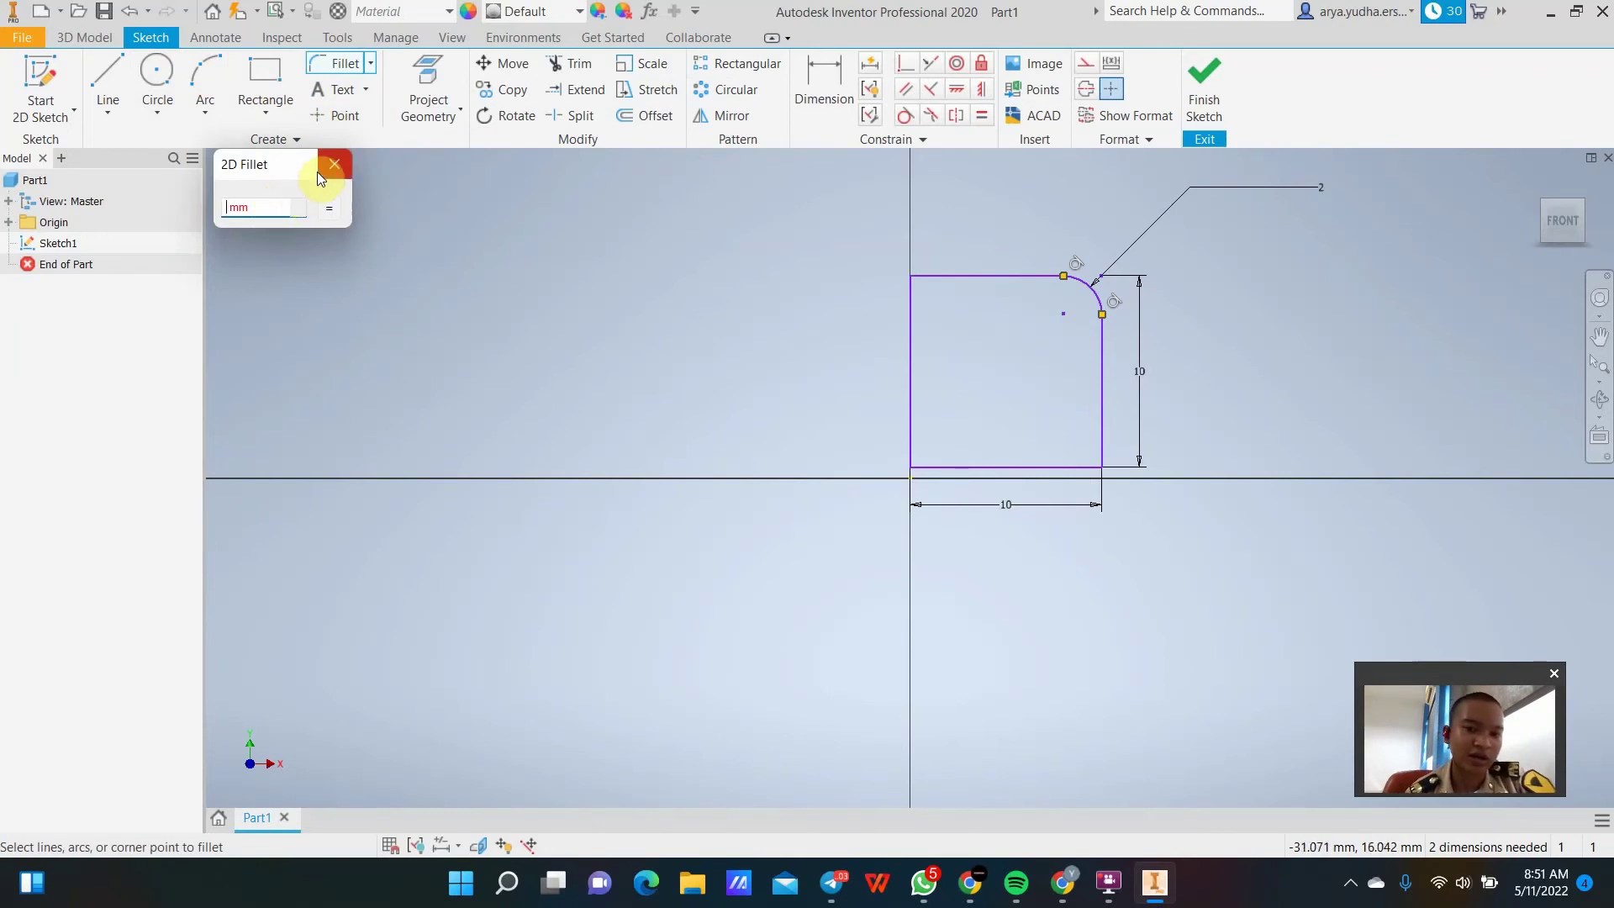
{"action": "type", "text": "5"}
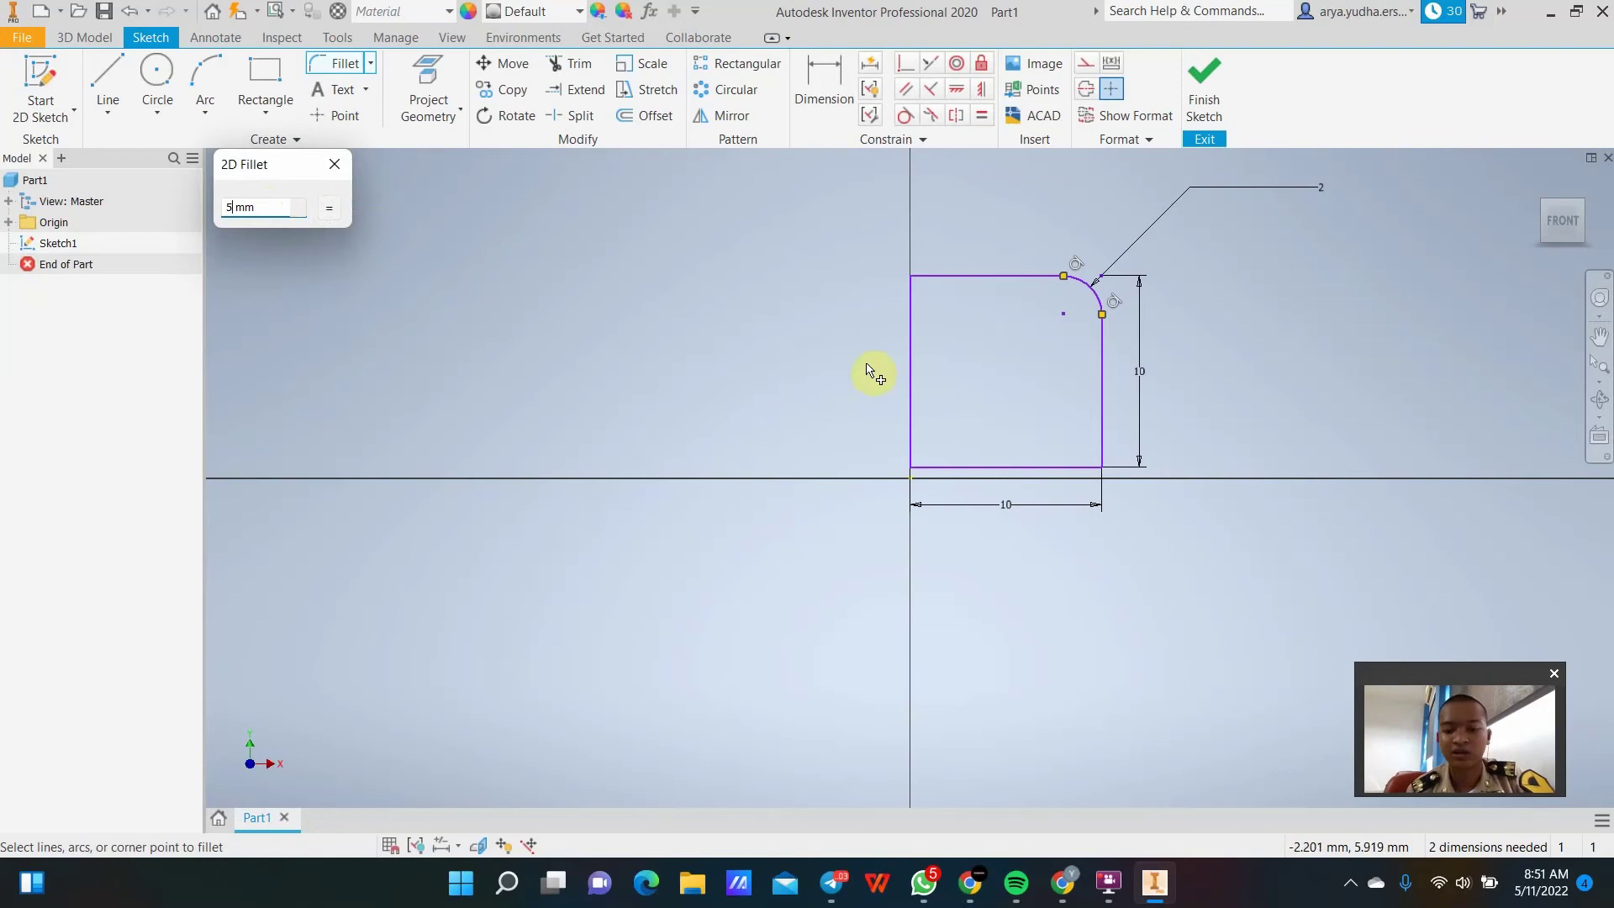
{"action": "key", "text": "Escape"}
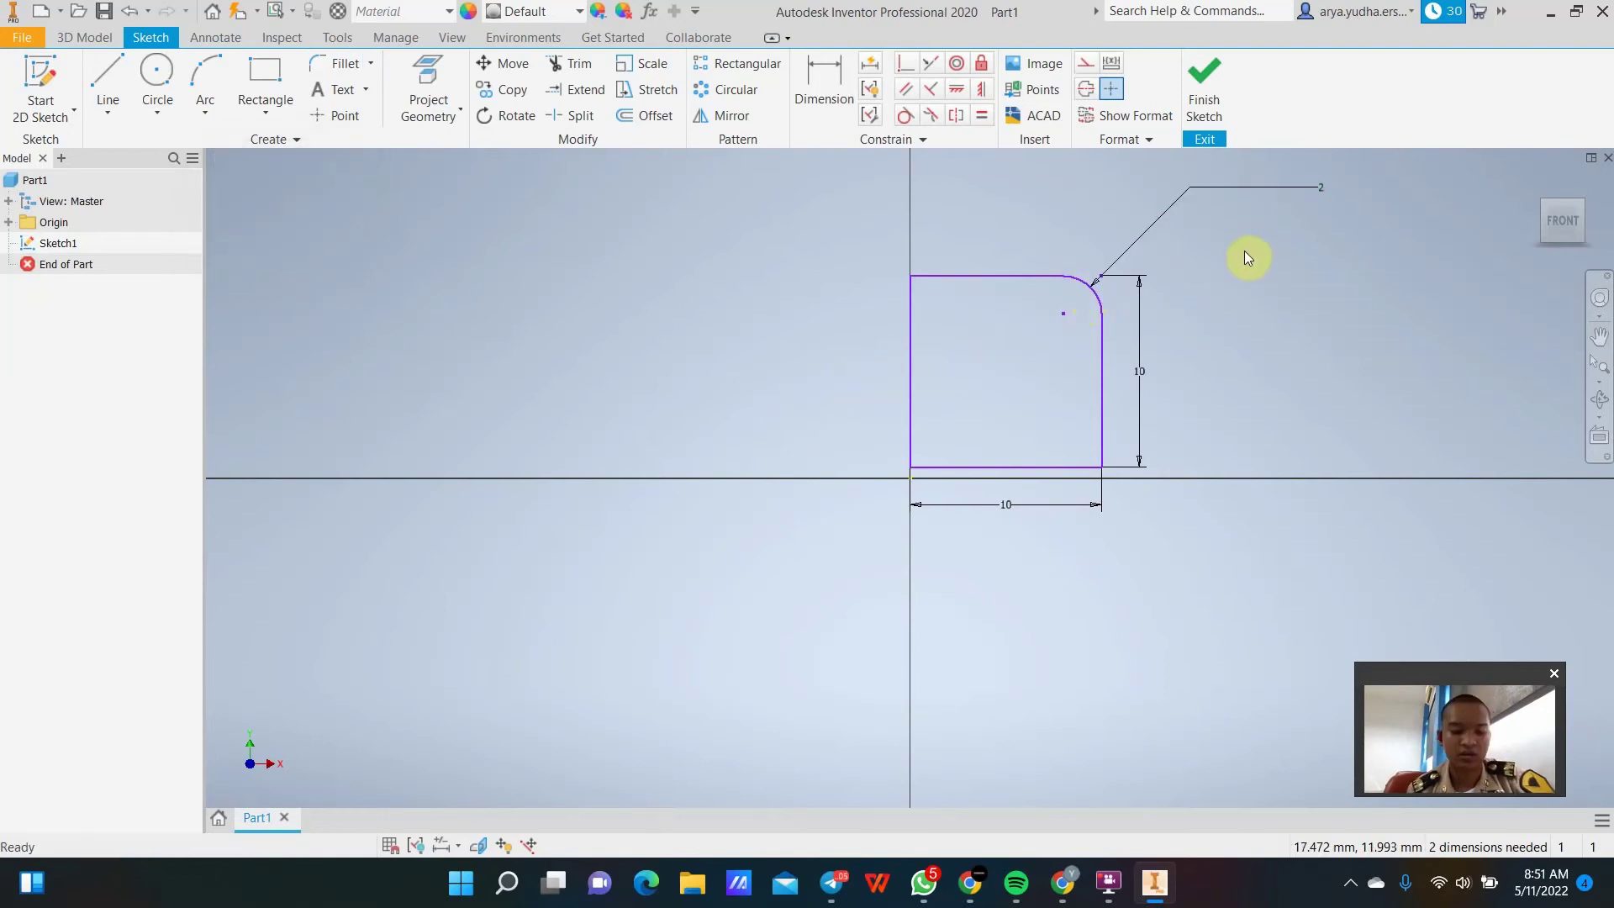
{"action": "key", "text": "ctrl+z"}
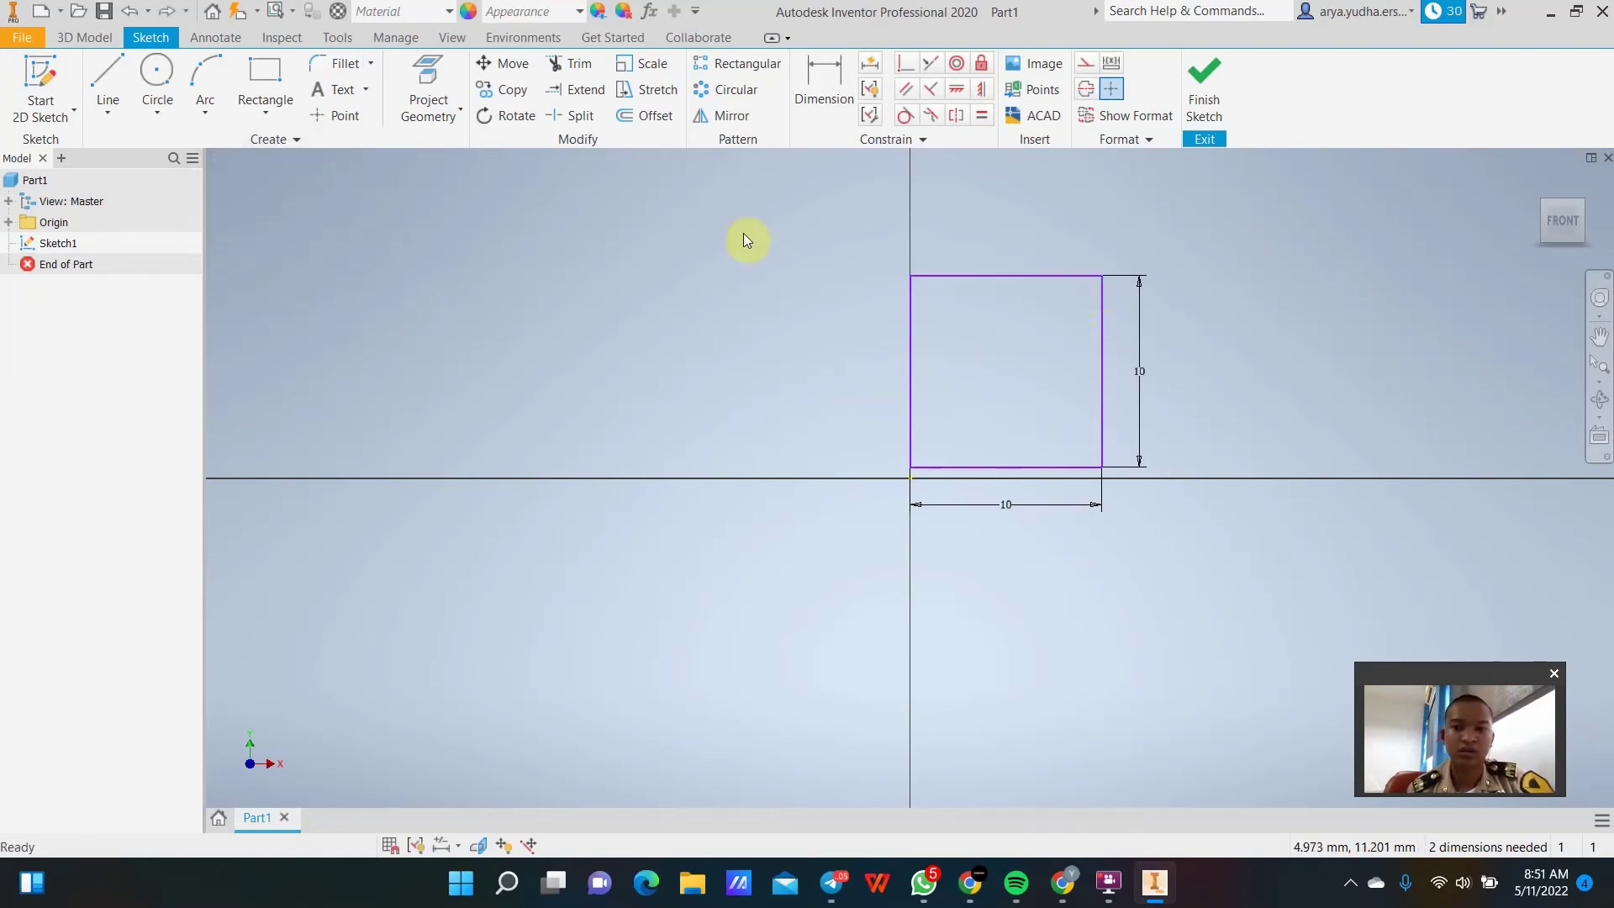
Fillet the corner between the square's top and right sides with a 5 mm radius.
{"action": "left_click", "coordinate": [342, 63]}
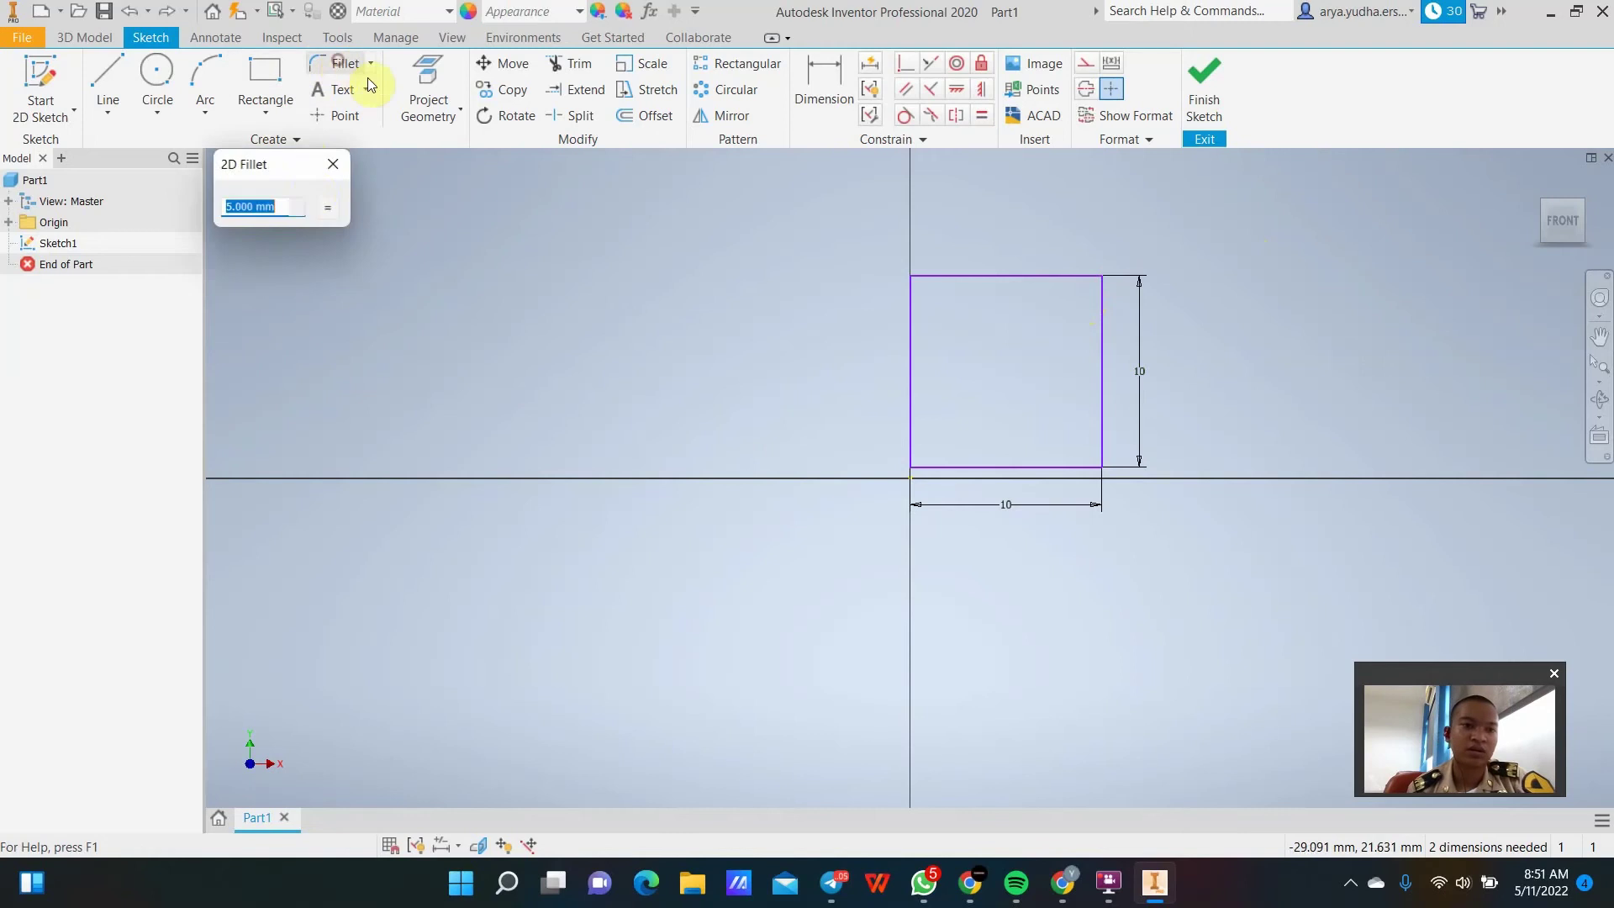
{"action": "left_click", "coordinate": [1000, 278]}
{"action": "left_click", "coordinate": [1101, 332]}
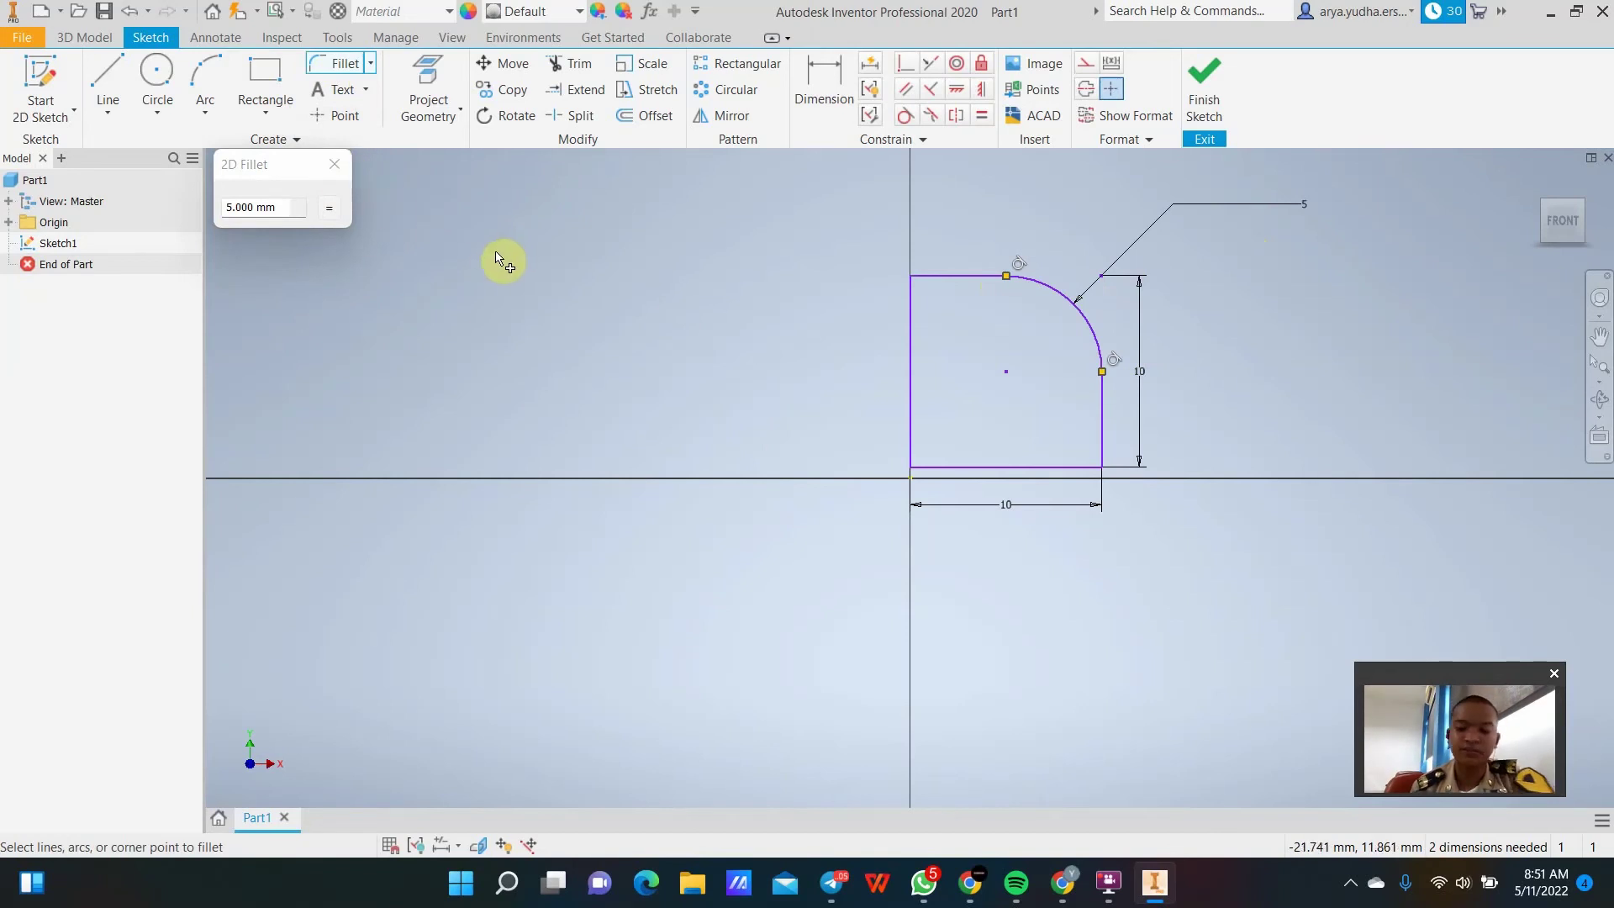
{"action": "left_click", "coordinate": [334, 165]}
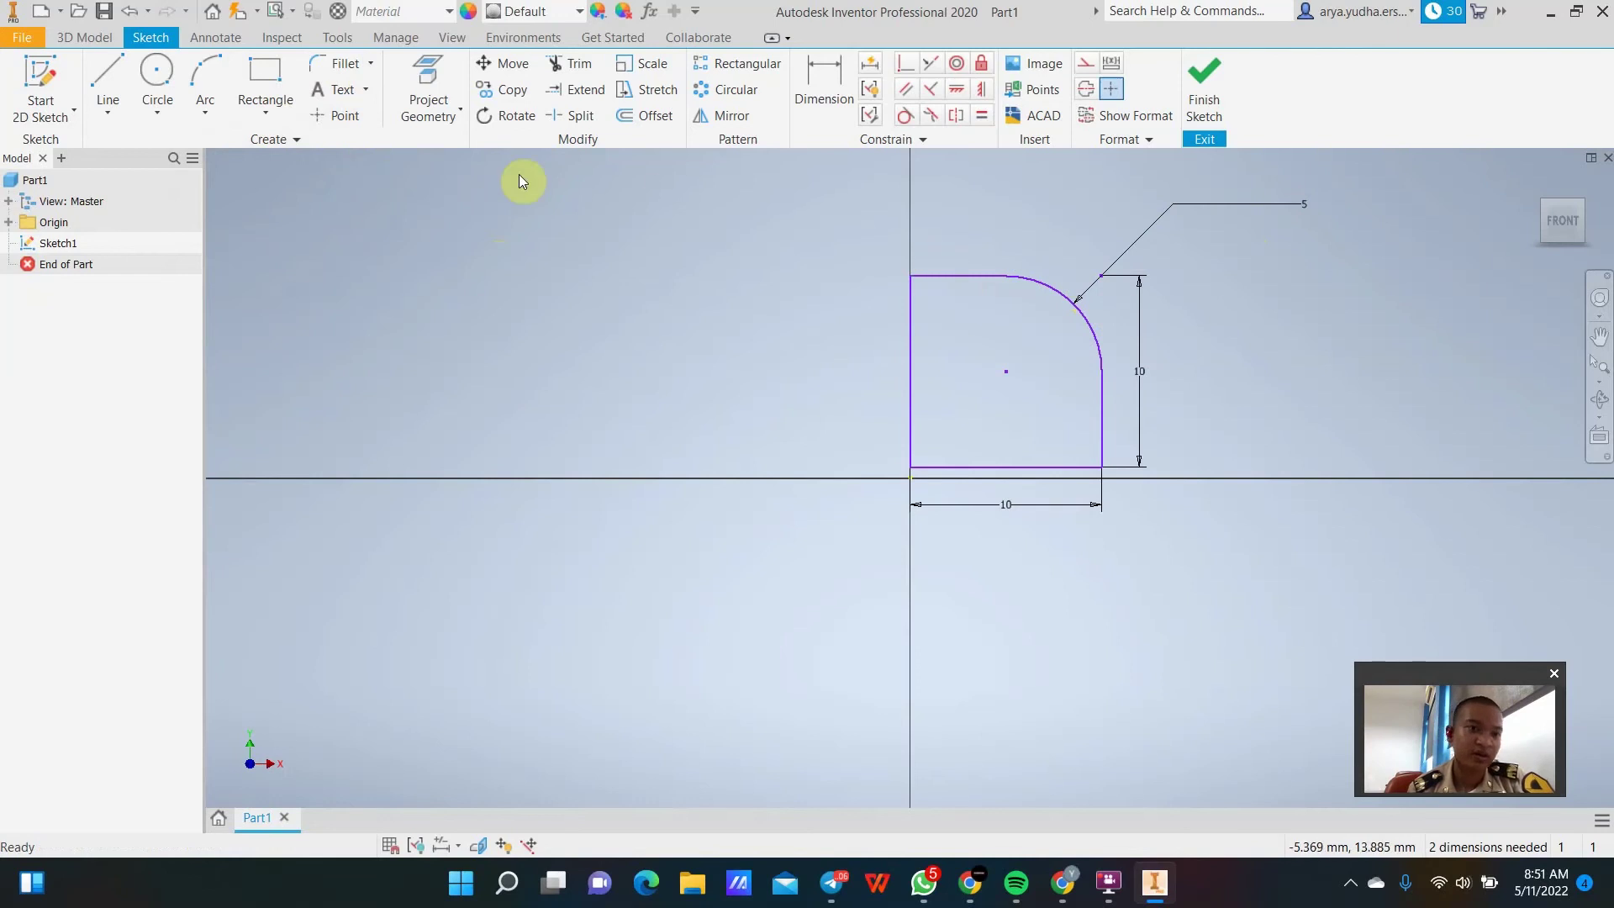
Add the sketch text "abc" over the square's lower-right corner with the Text tool.
{"action": "left_click", "coordinate": [364, 90]}
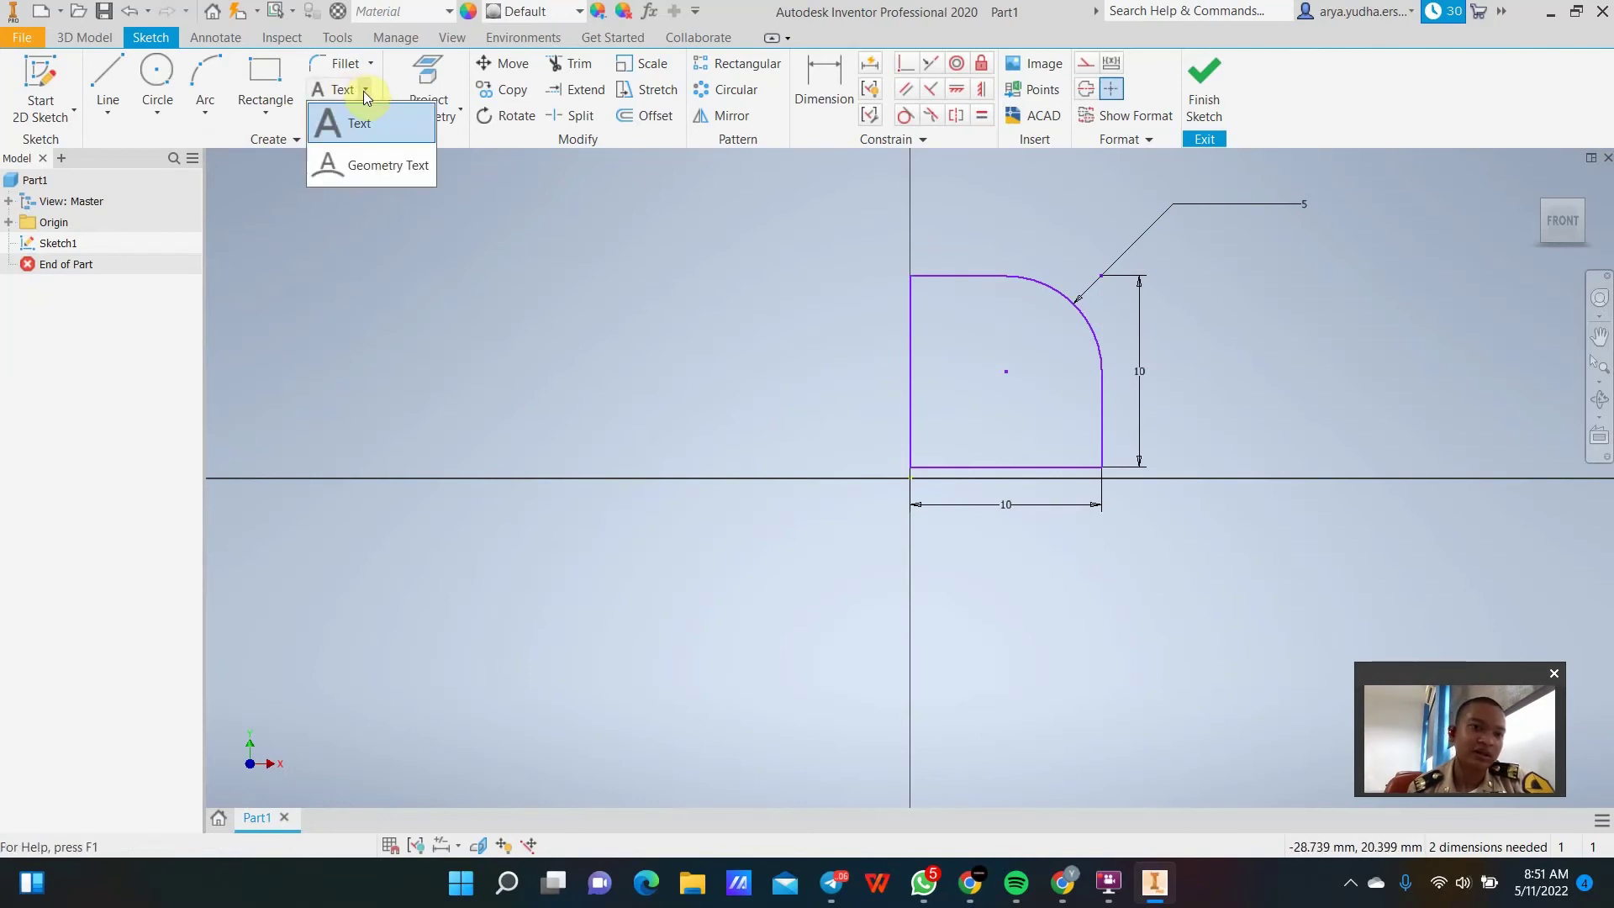
{"action": "left_click", "coordinate": [366, 123]}
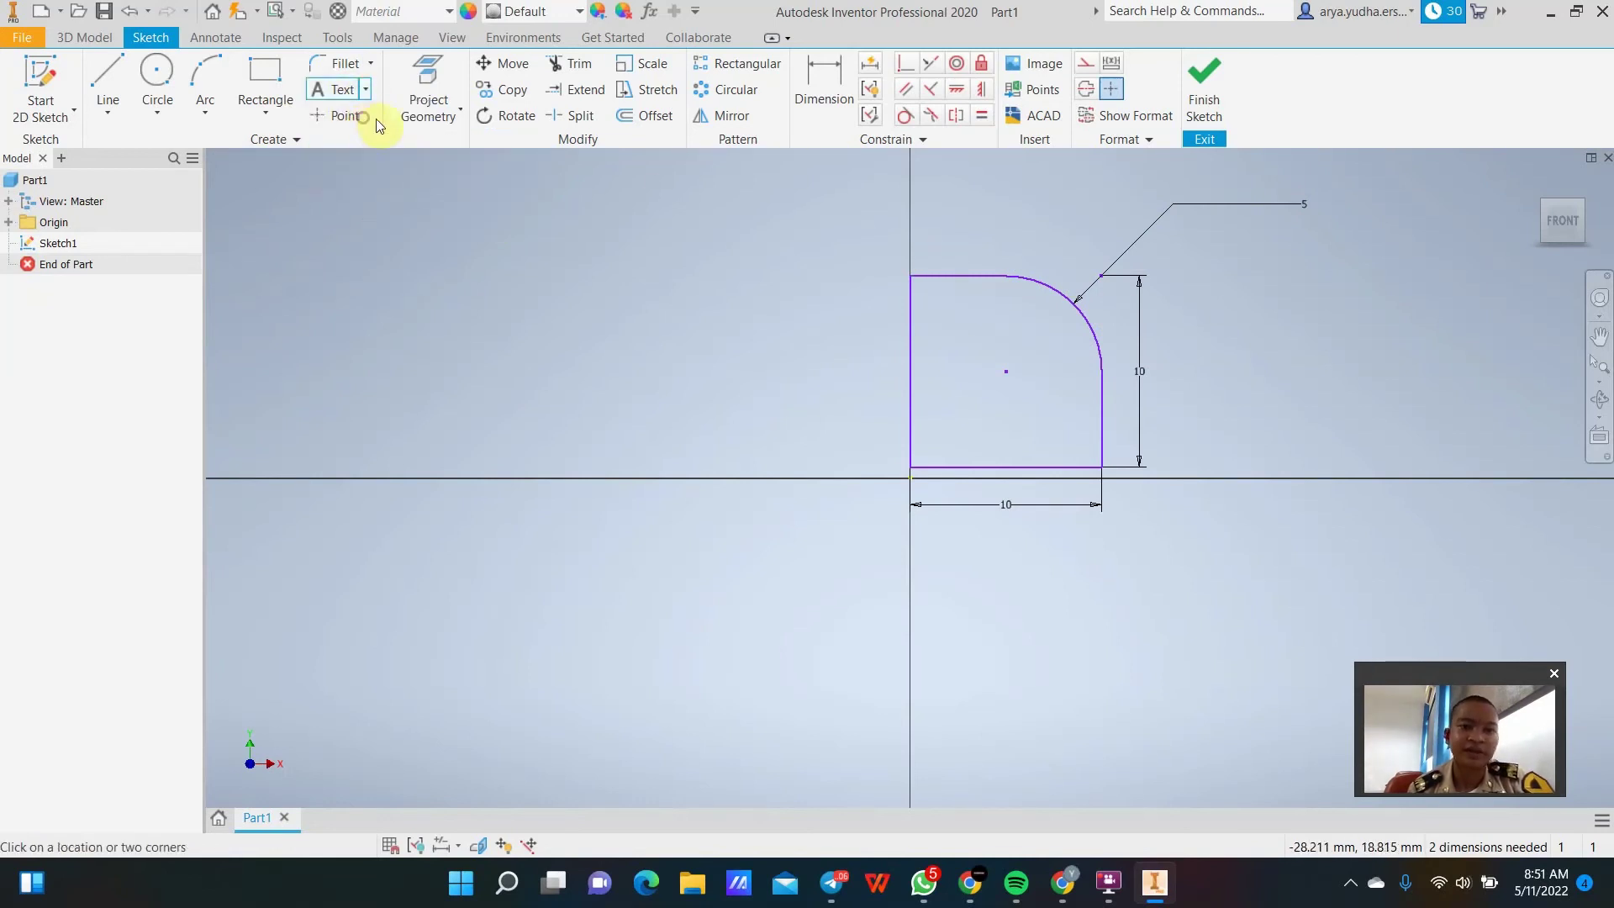
{"action": "left_click", "coordinate": [969, 438]}
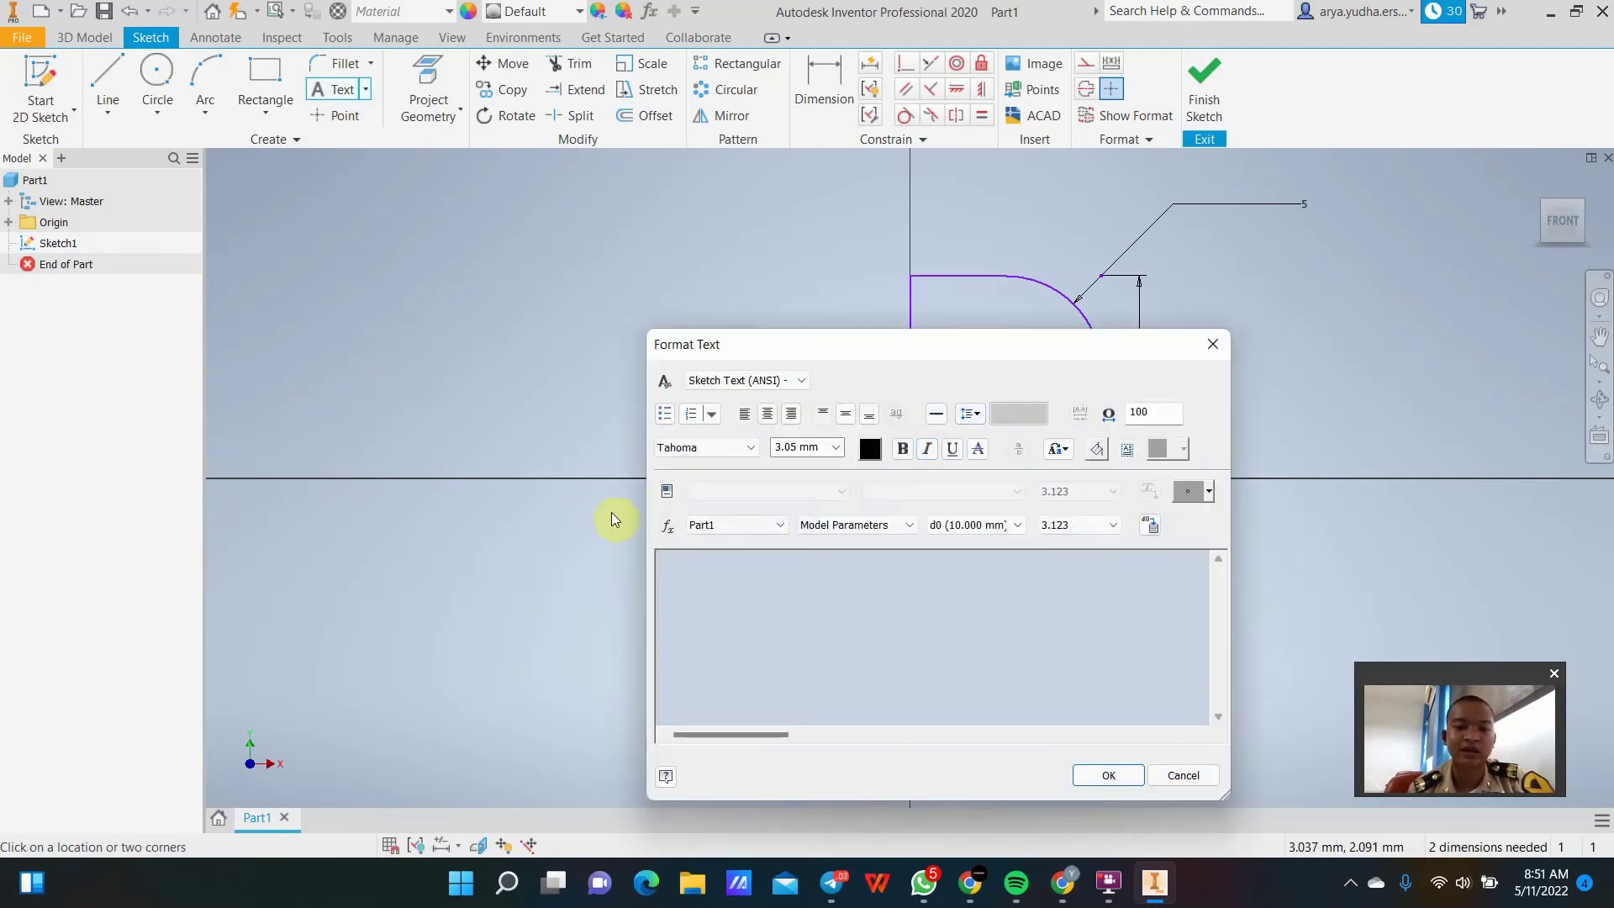
{"action": "left_click", "coordinate": [1179, 775]}
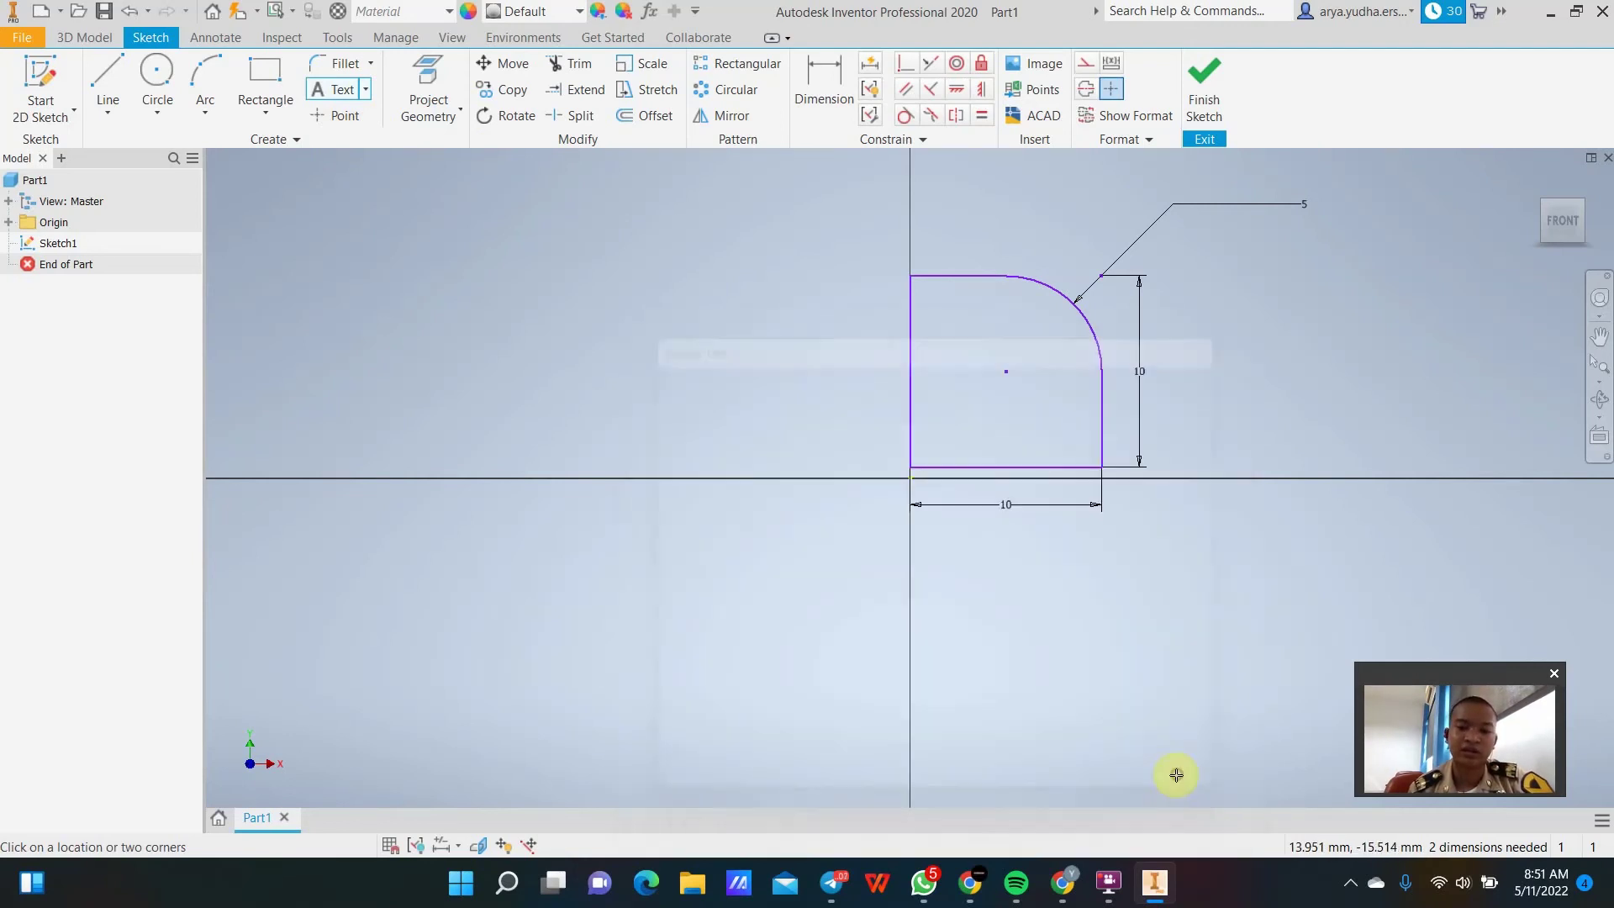
{"action": "left_click", "coordinate": [1025, 429]}
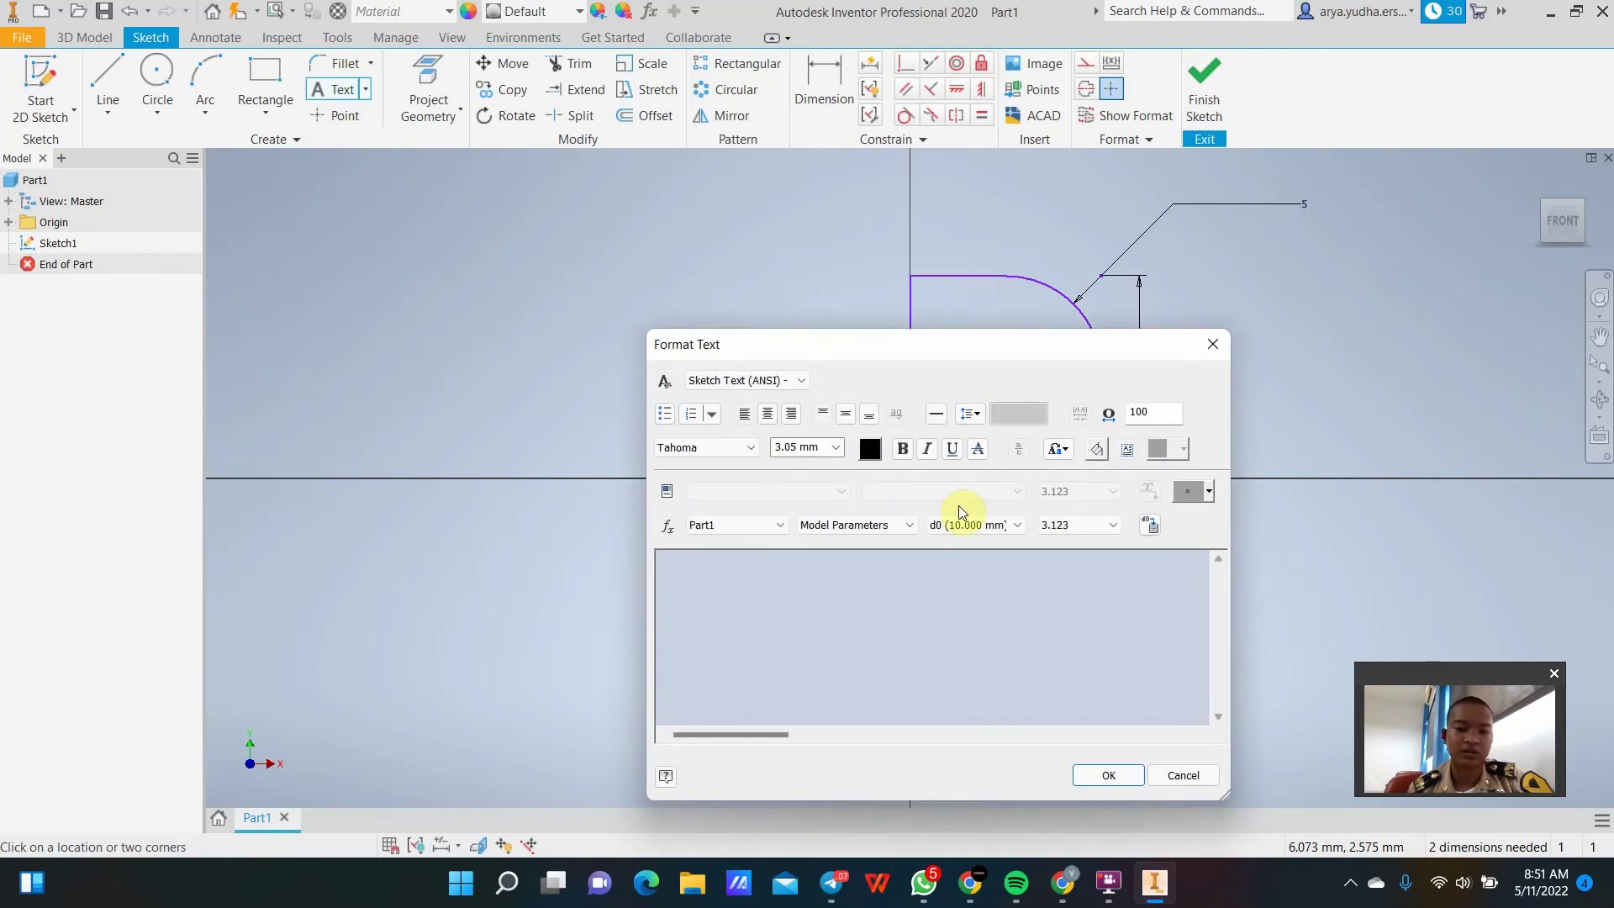
{"action": "type", "text": "abc"}
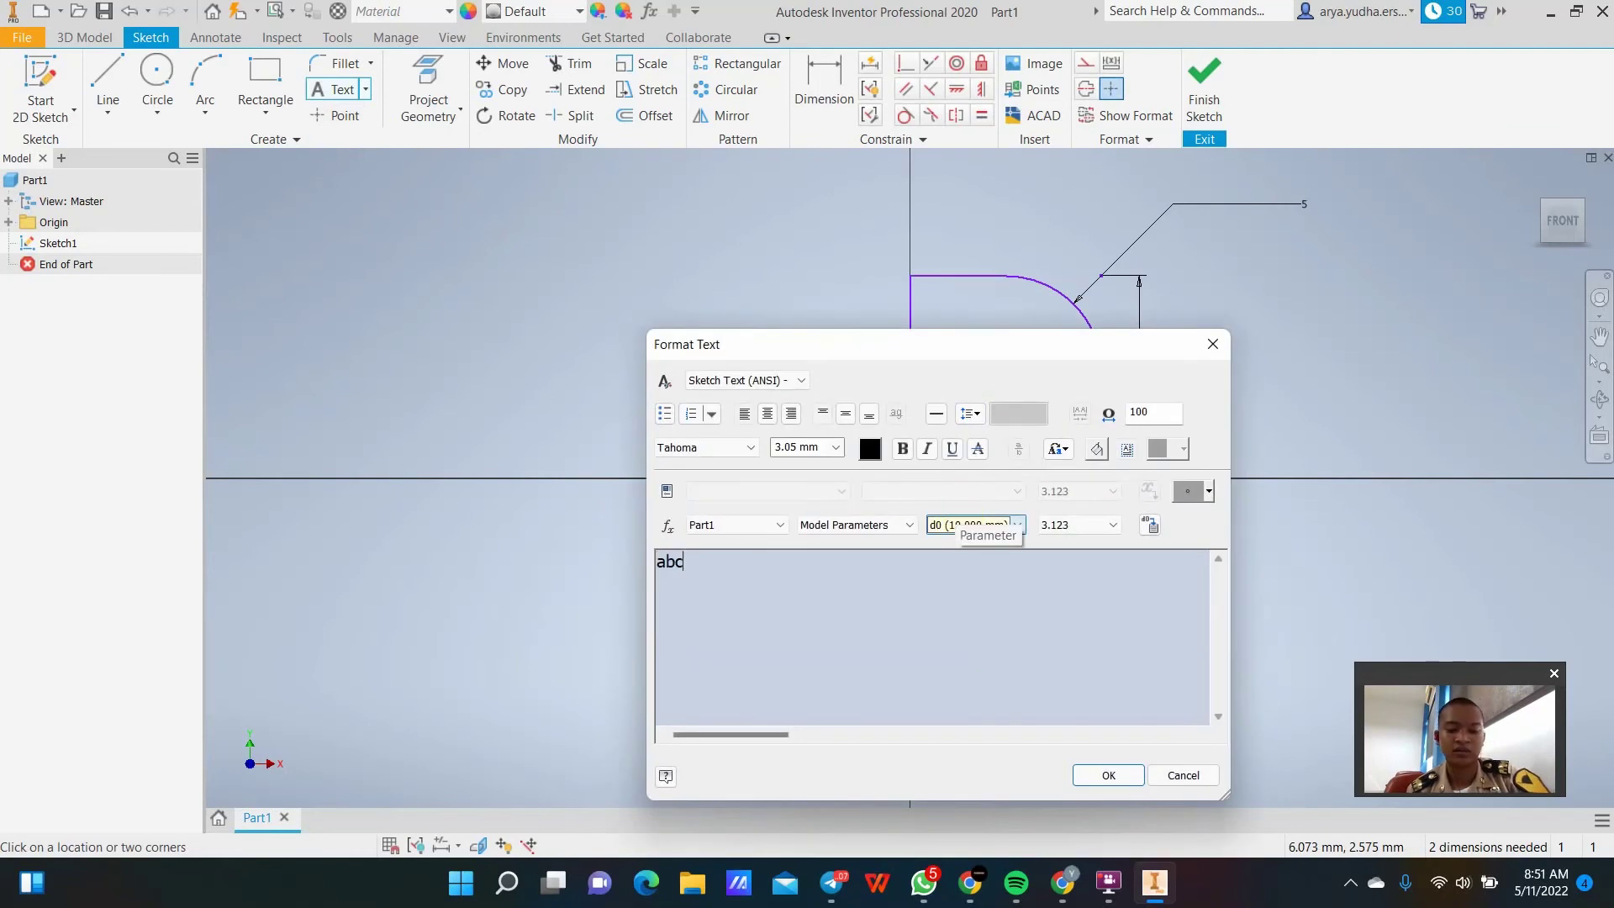
{"action": "left_click", "coordinate": [1108, 774]}
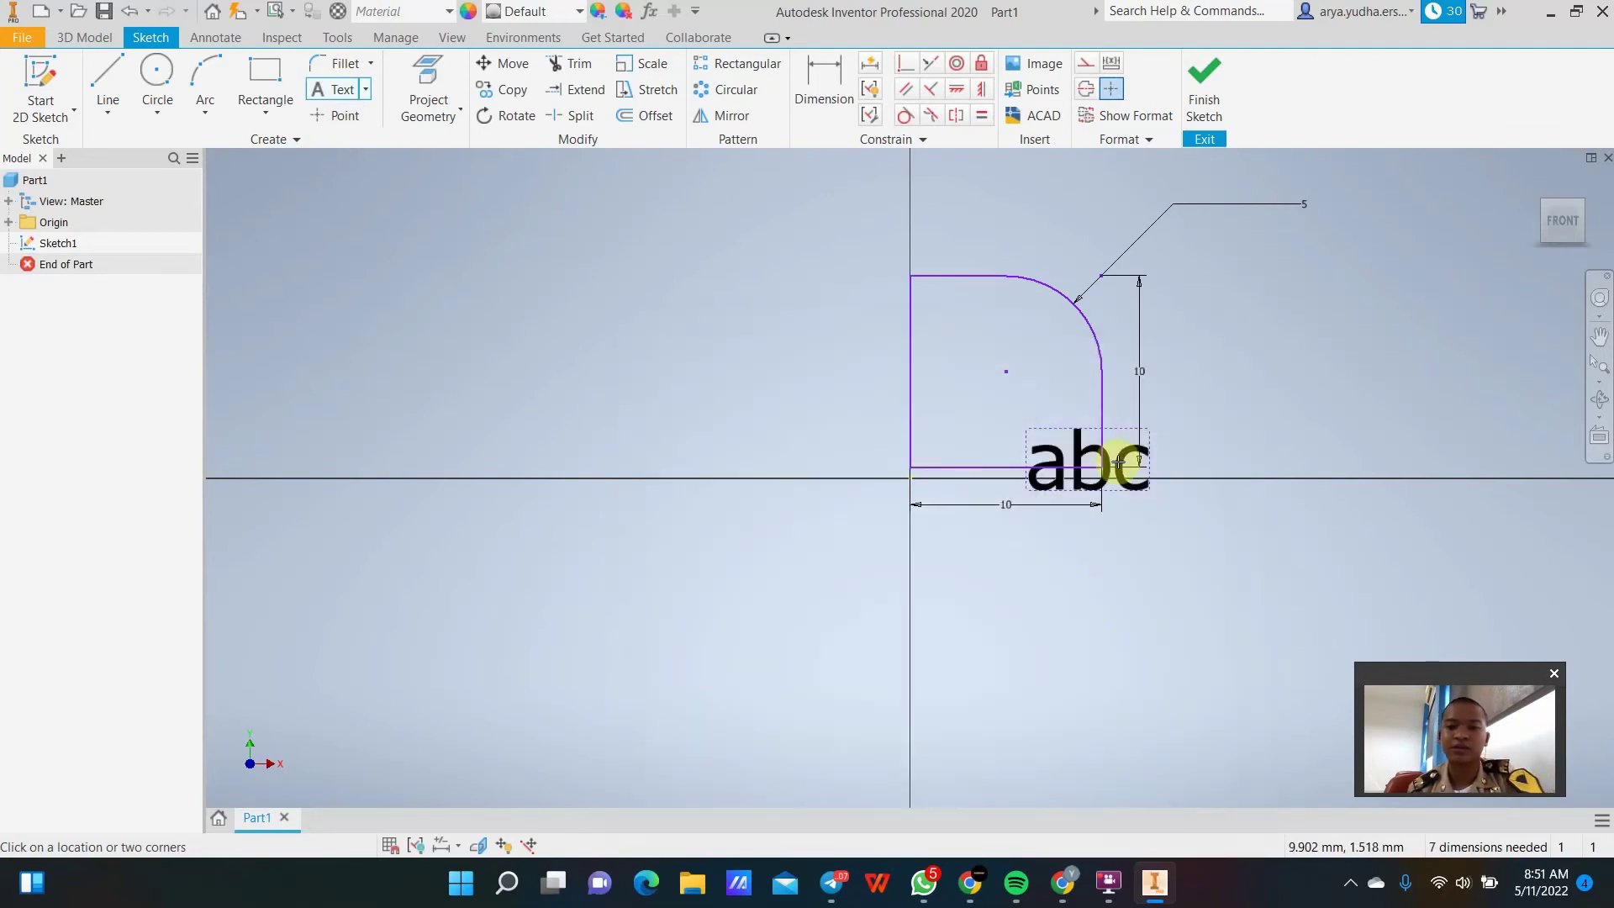
Dismiss the extra blank text entries and undo the "abc" sketch text.
{"action": "left_click", "coordinate": [1058, 438]}
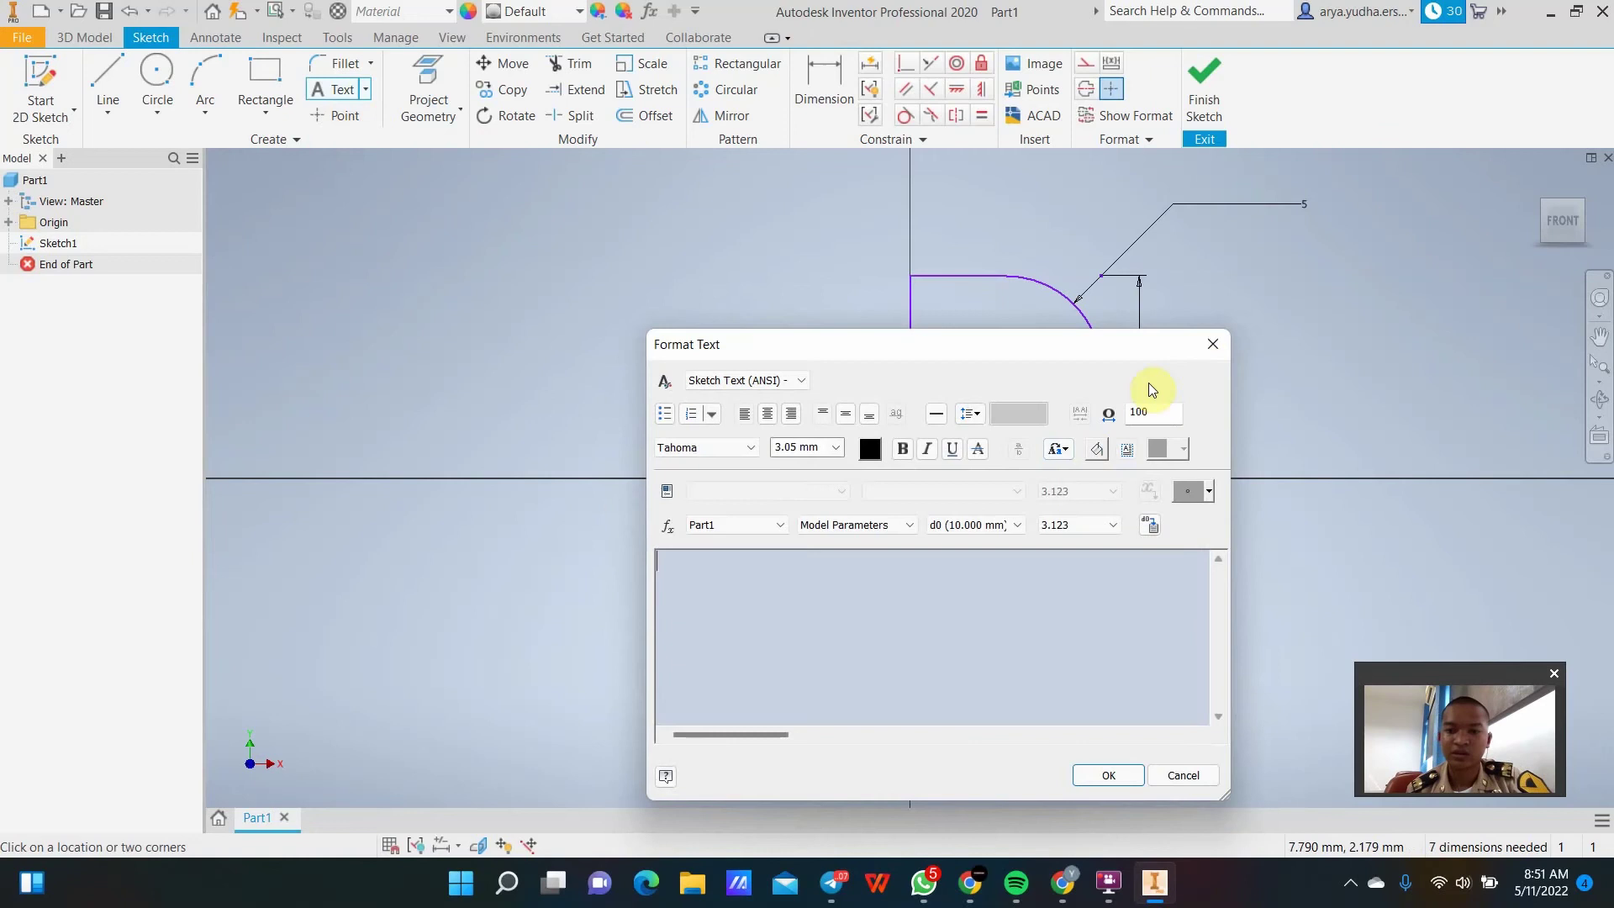
{"action": "left_click", "coordinate": [1211, 346]}
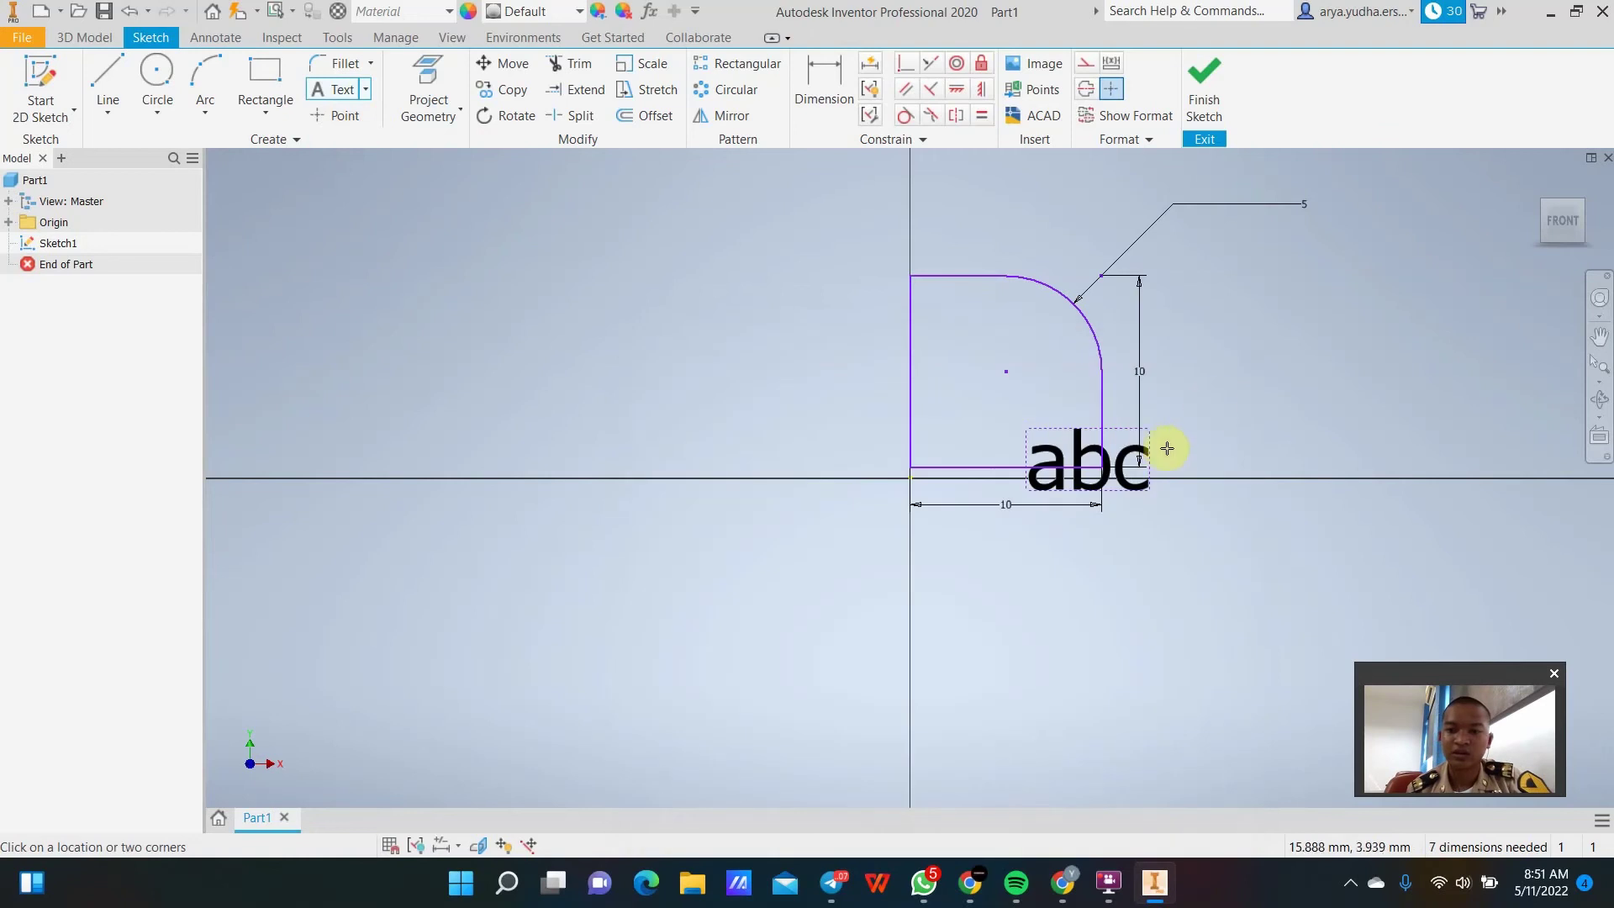
{"action": "left_click", "coordinate": [1127, 426]}
{"action": "left_click", "coordinate": [1209, 348]}
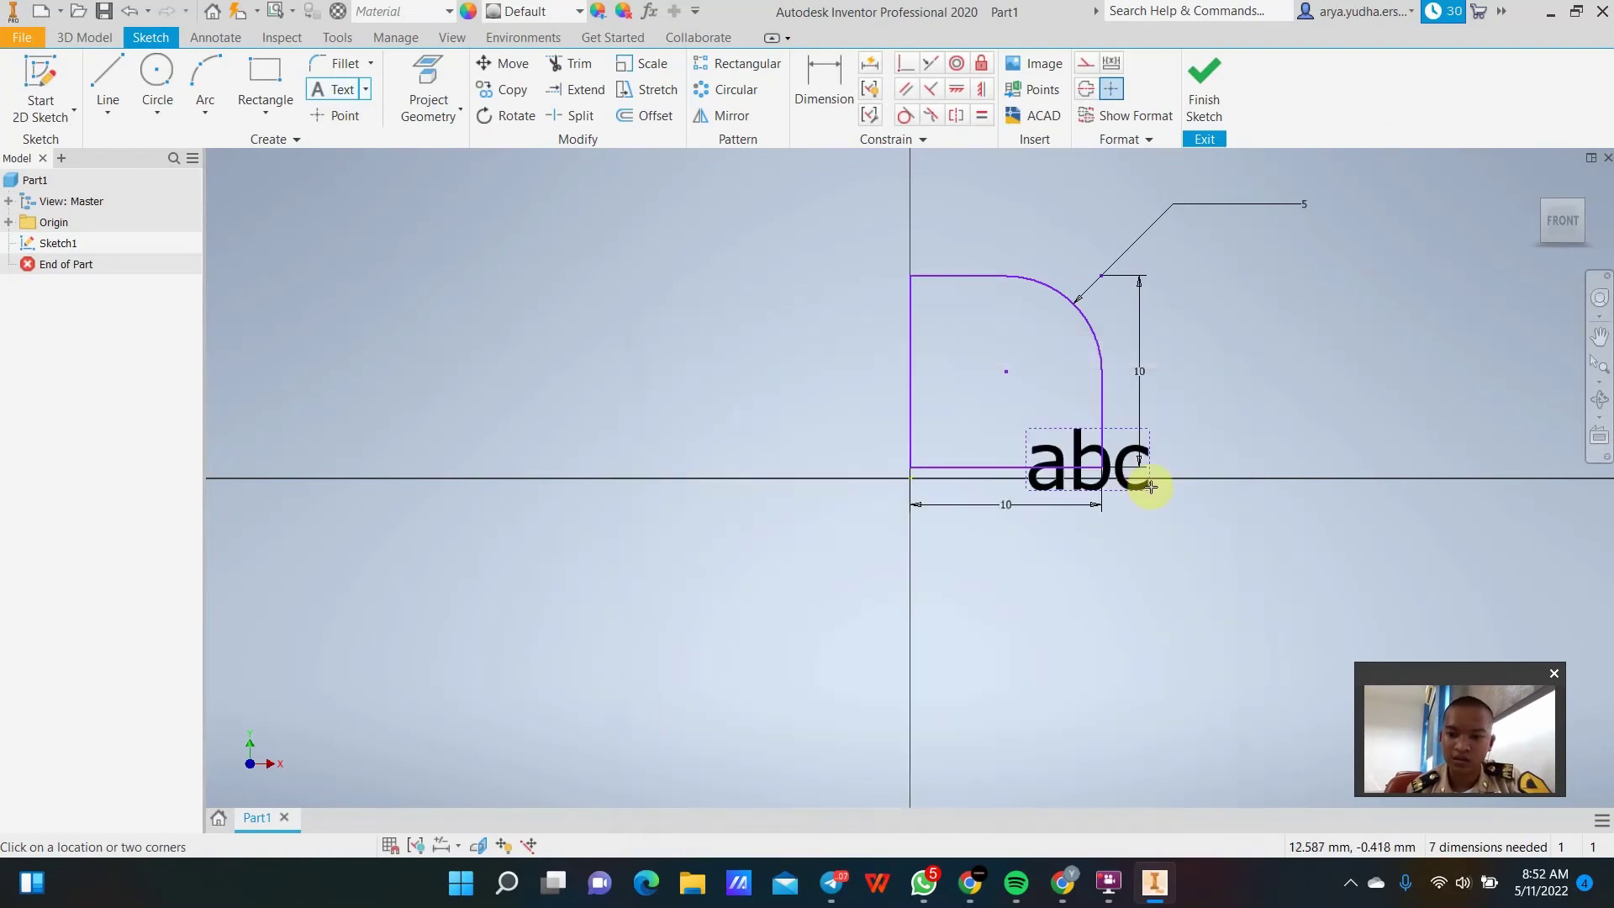
{"action": "key", "text": "ctrl+z"}
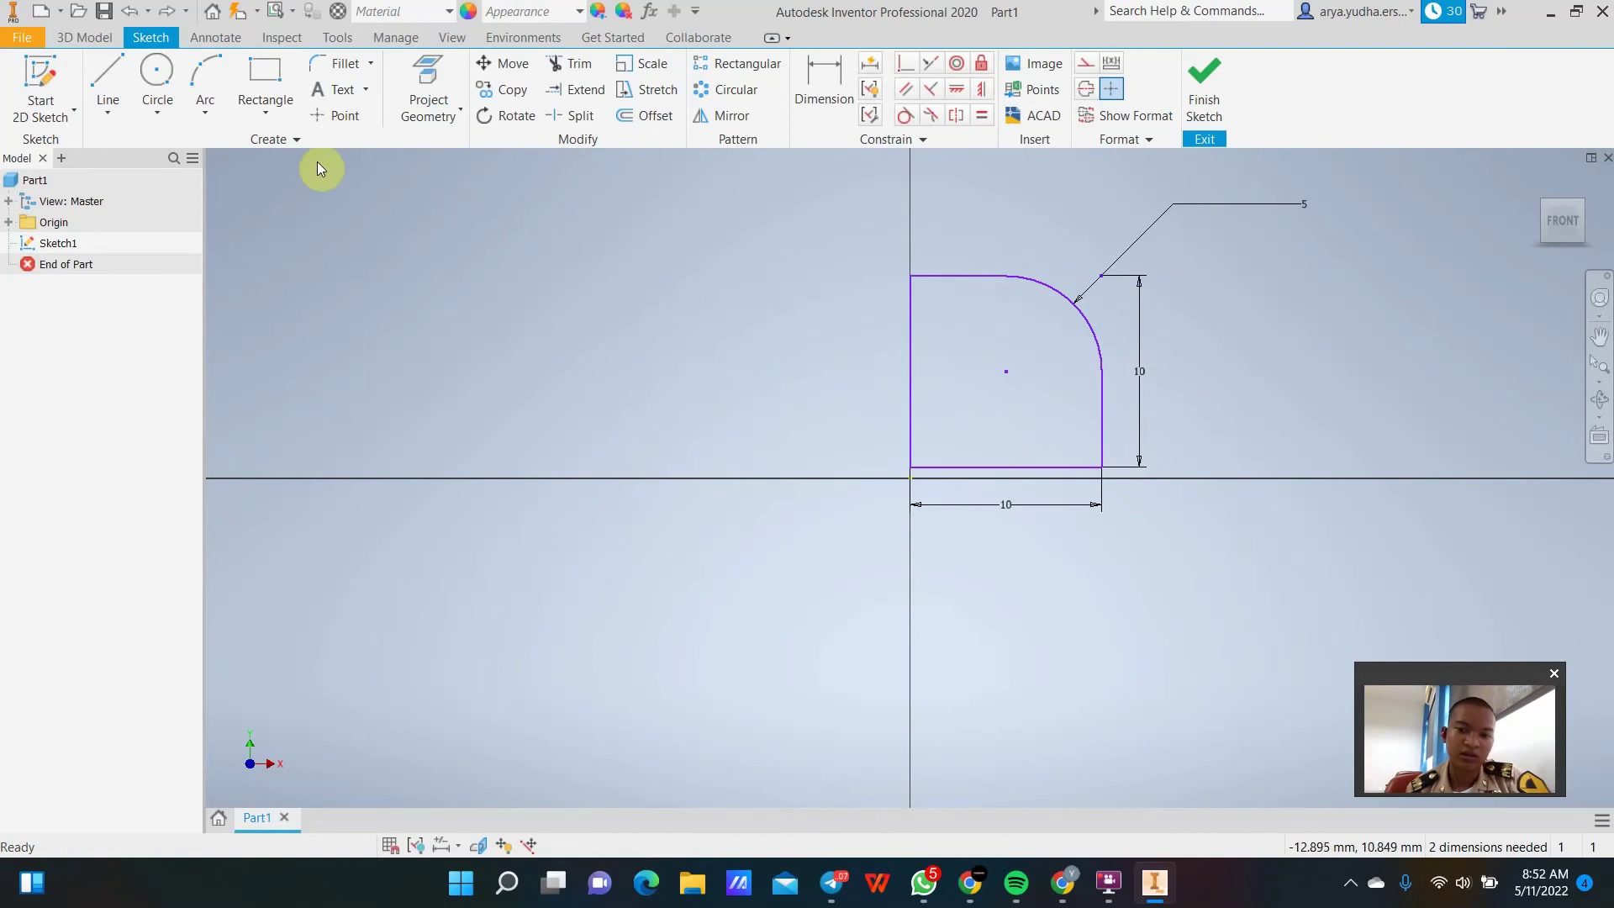
Place a sketch point inside the square, between its centre point and its left side.
{"action": "left_click", "coordinate": [346, 115]}
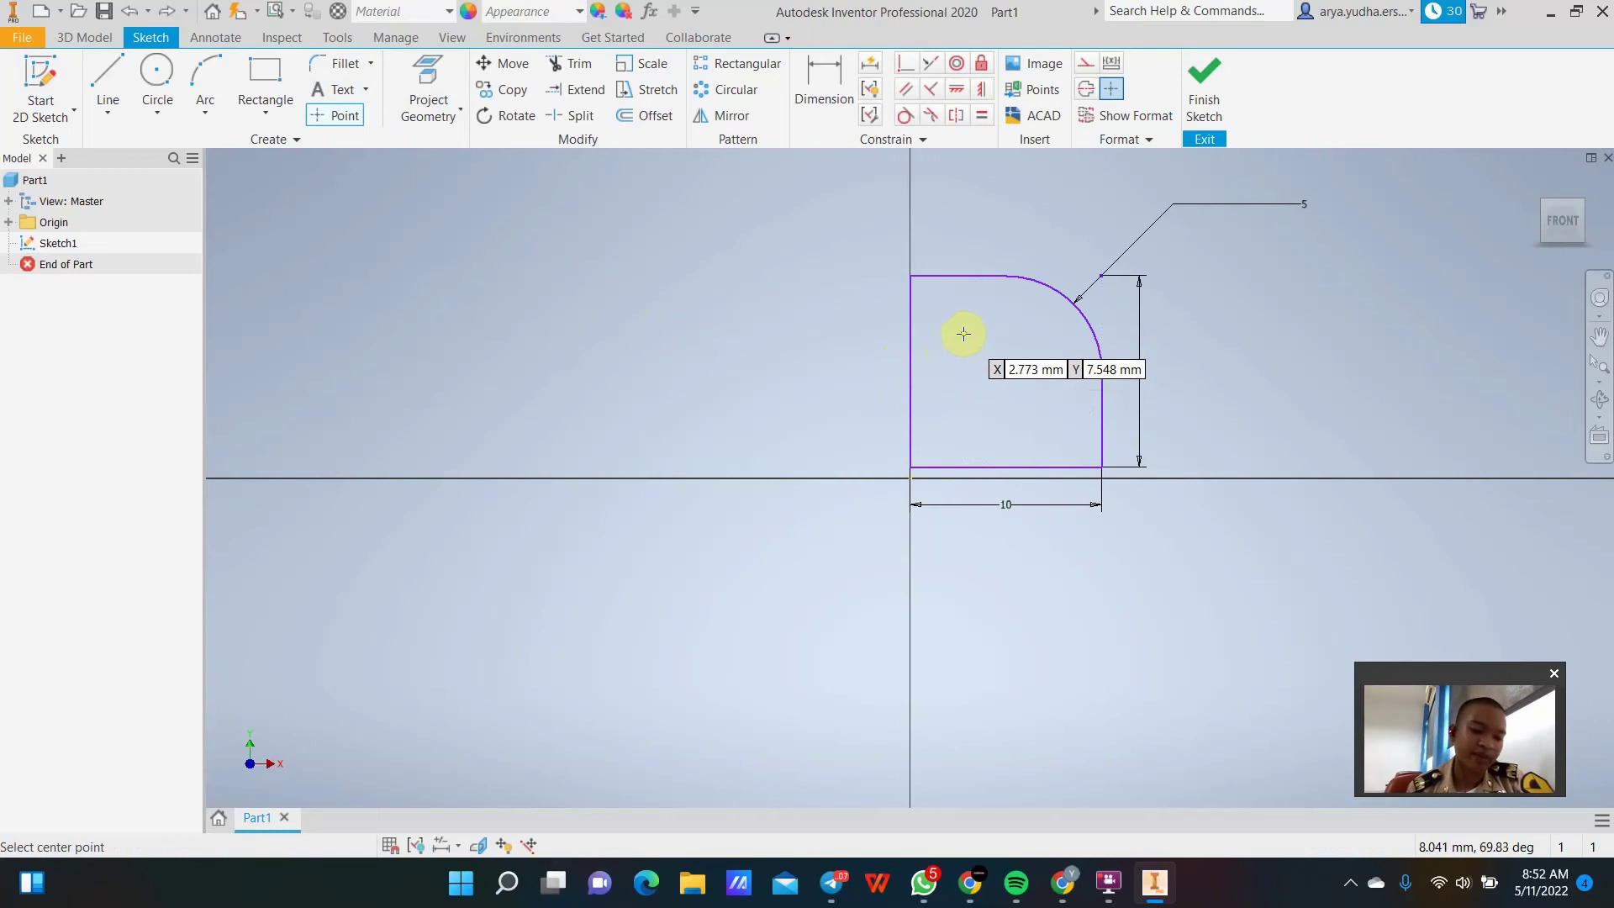
{"action": "left_click", "coordinate": [1006, 372]}
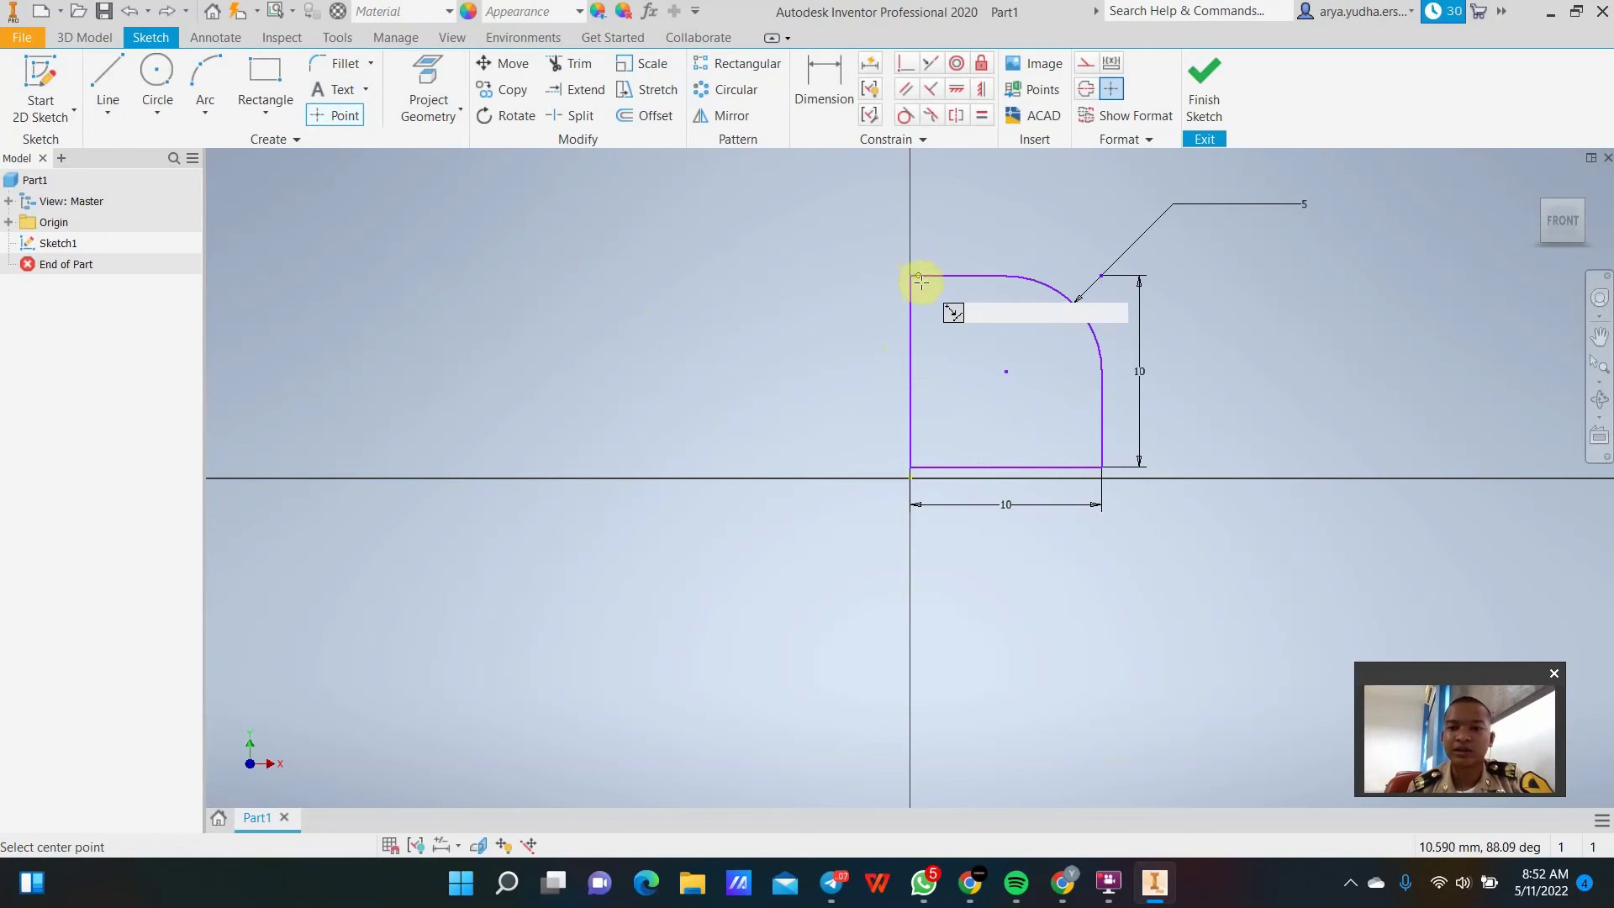
{"action": "left_click", "coordinate": [1006, 371]}
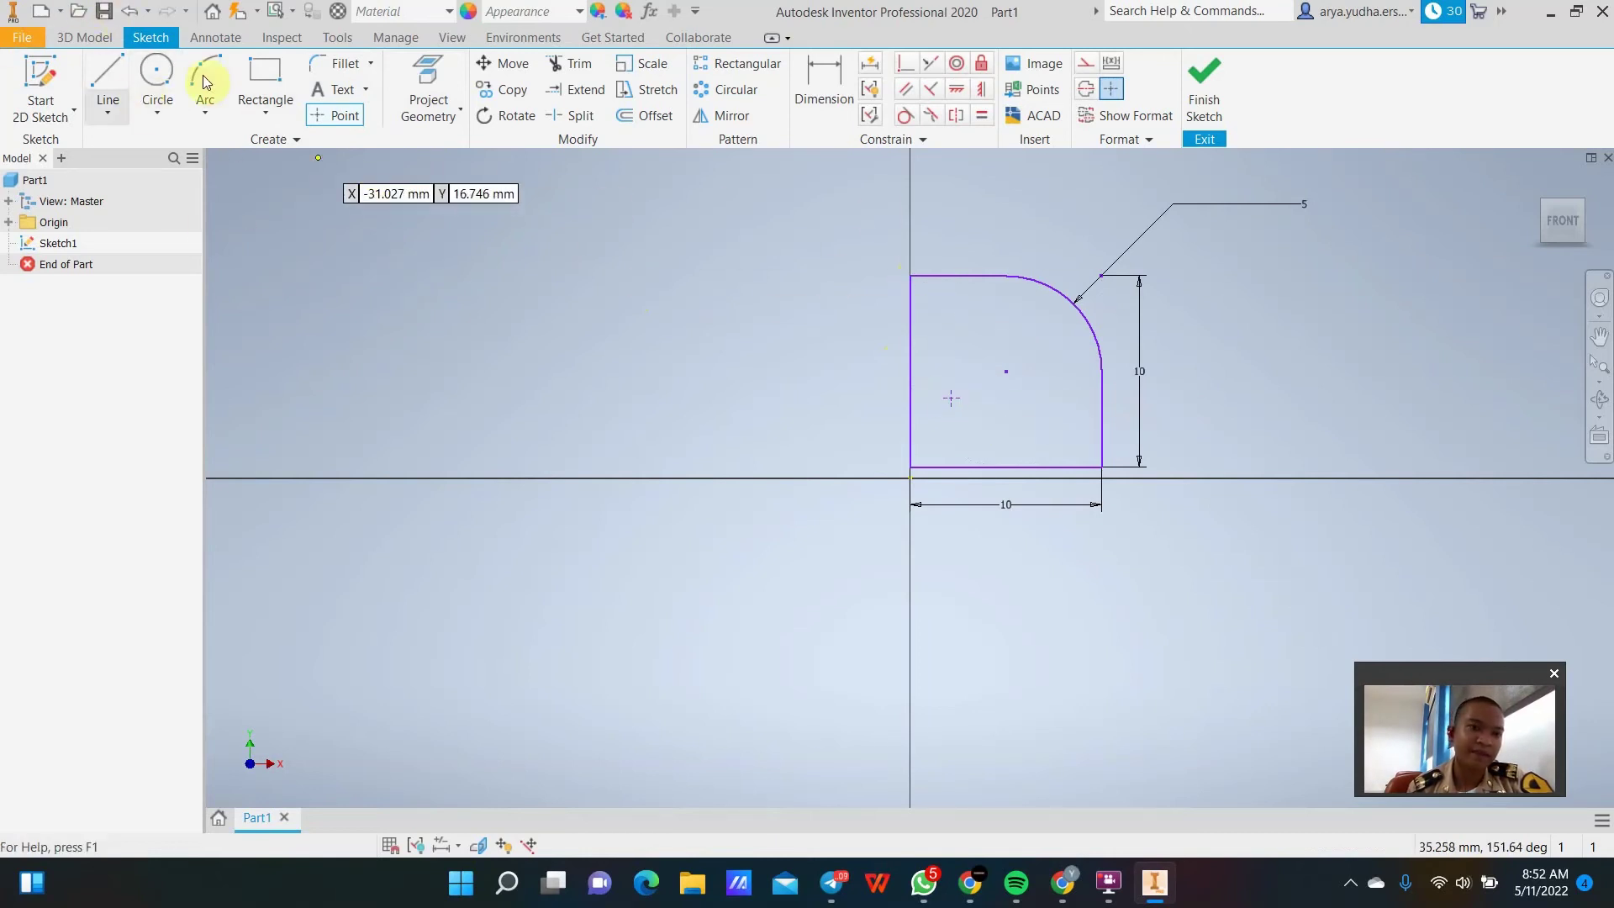
Draw a circle of about 6 mm diameter centred on the new sketch point, and undo it.
{"action": "left_click", "coordinate": [157, 74]}
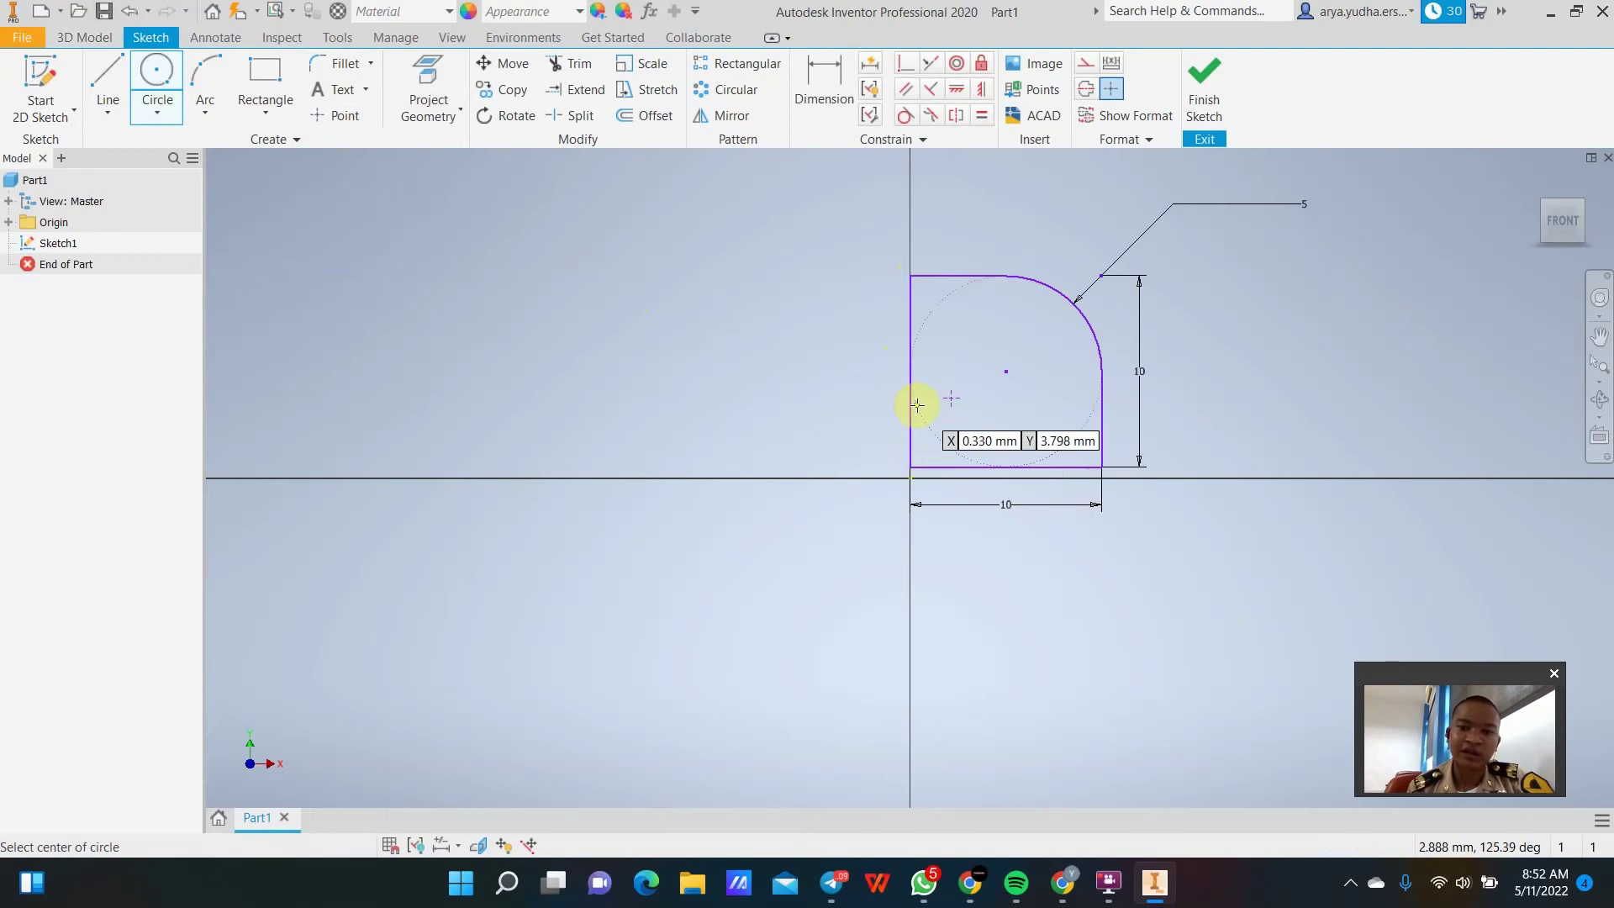
{"action": "left_click", "coordinate": [950, 399]}
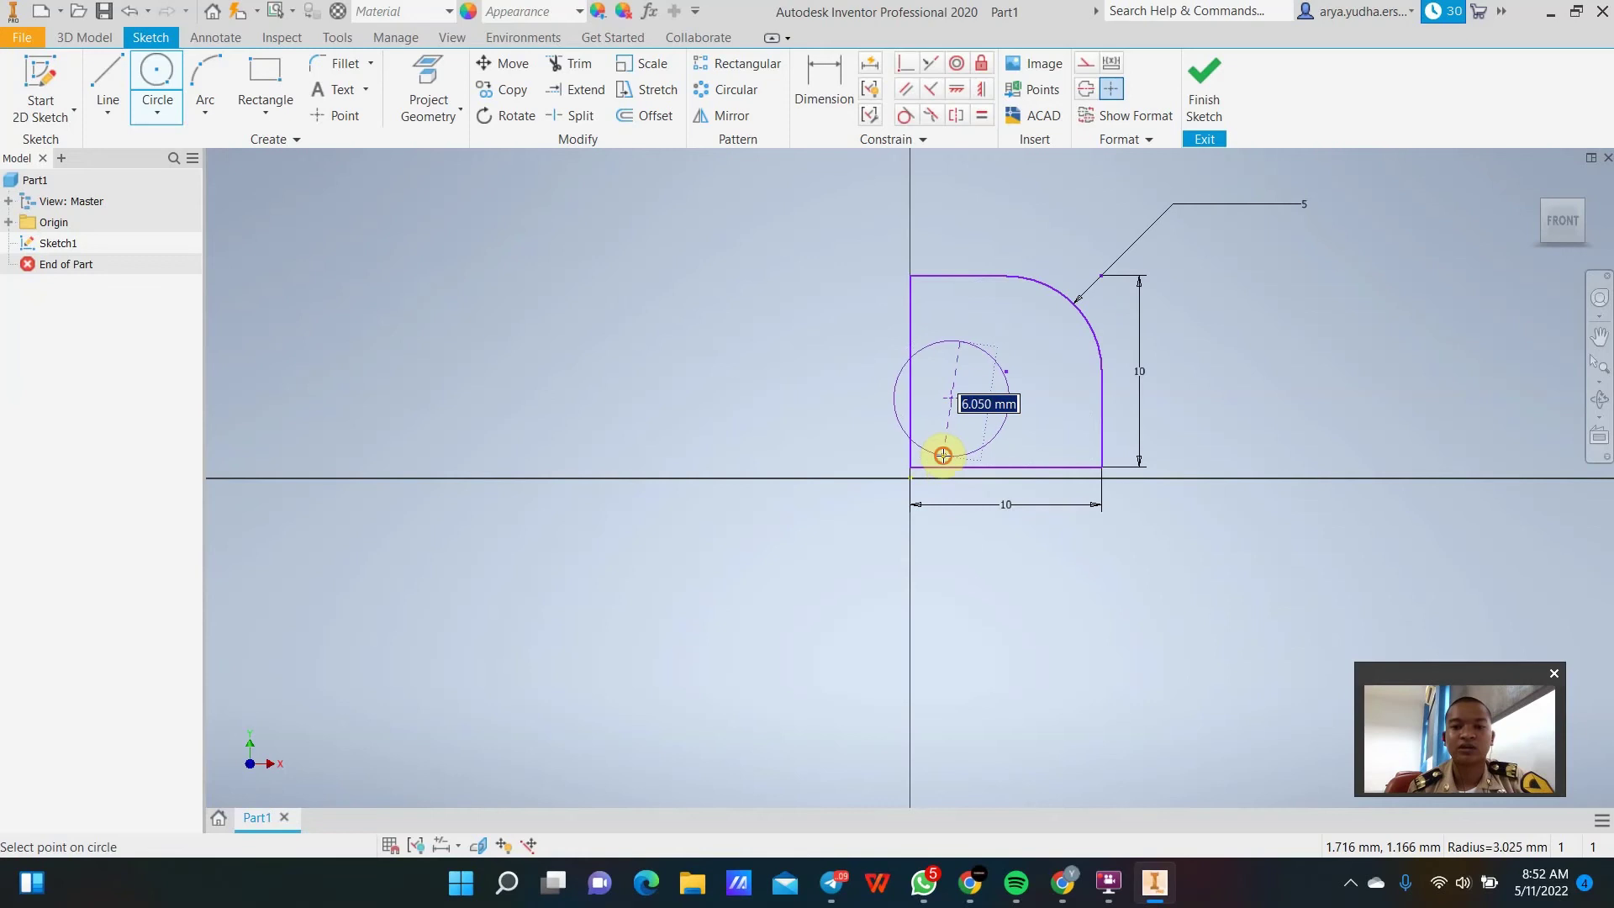
{"action": "left_click", "coordinate": [945, 455]}
{"action": "key", "text": "ctrl+z"}
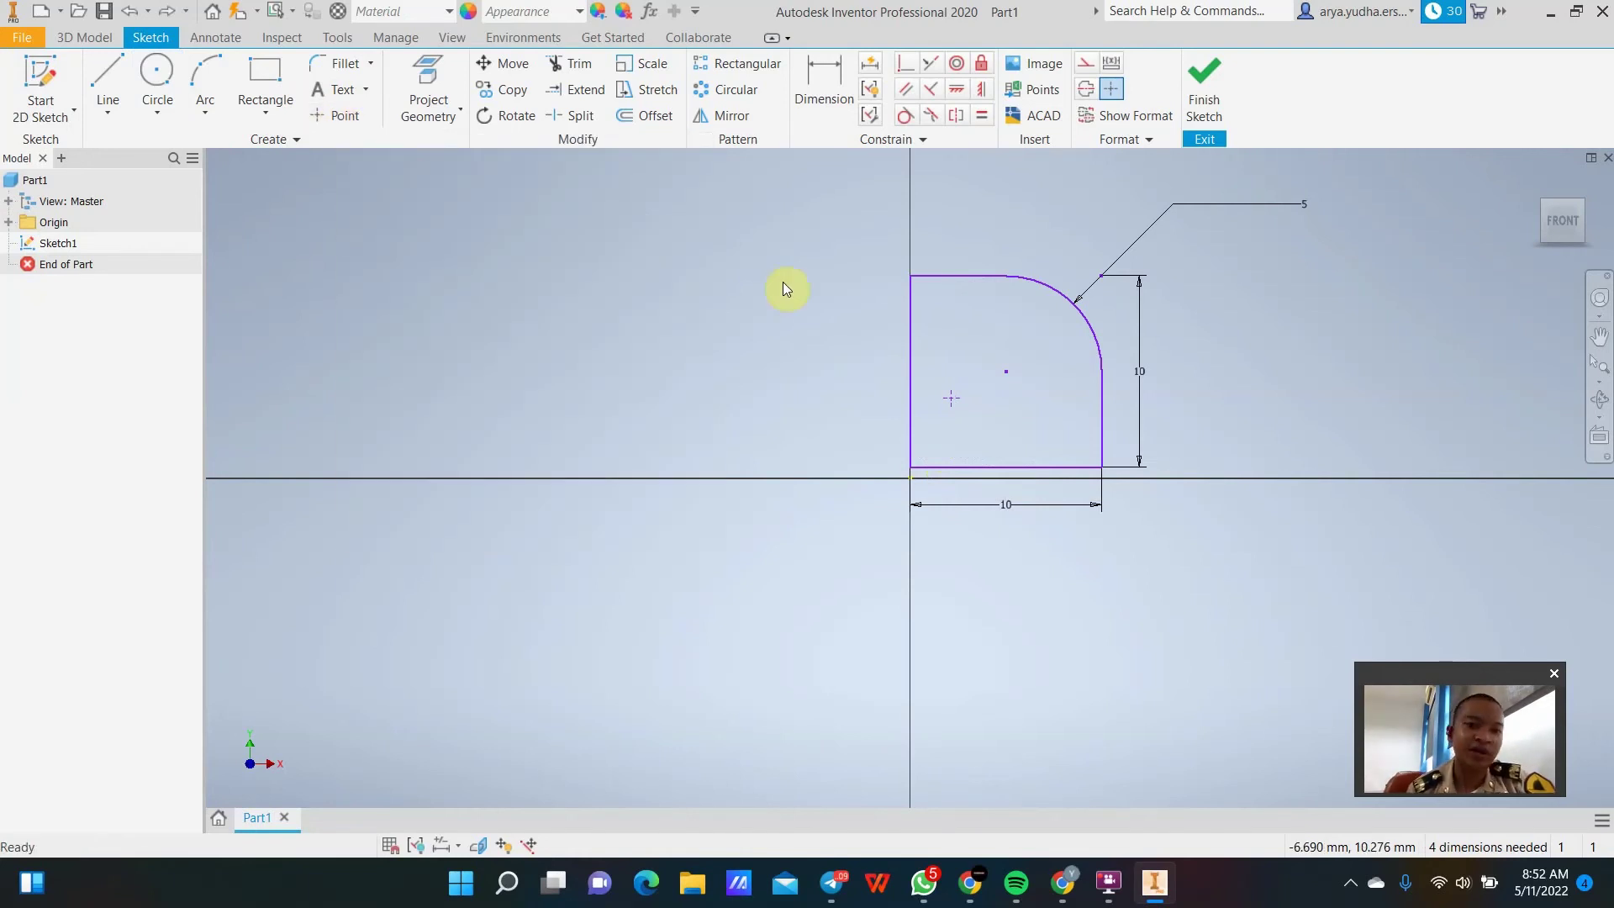
Move the whole filleted square with its sketch point from a base point inside it to below and left of the origin.
{"action": "left_click", "coordinate": [508, 66]}
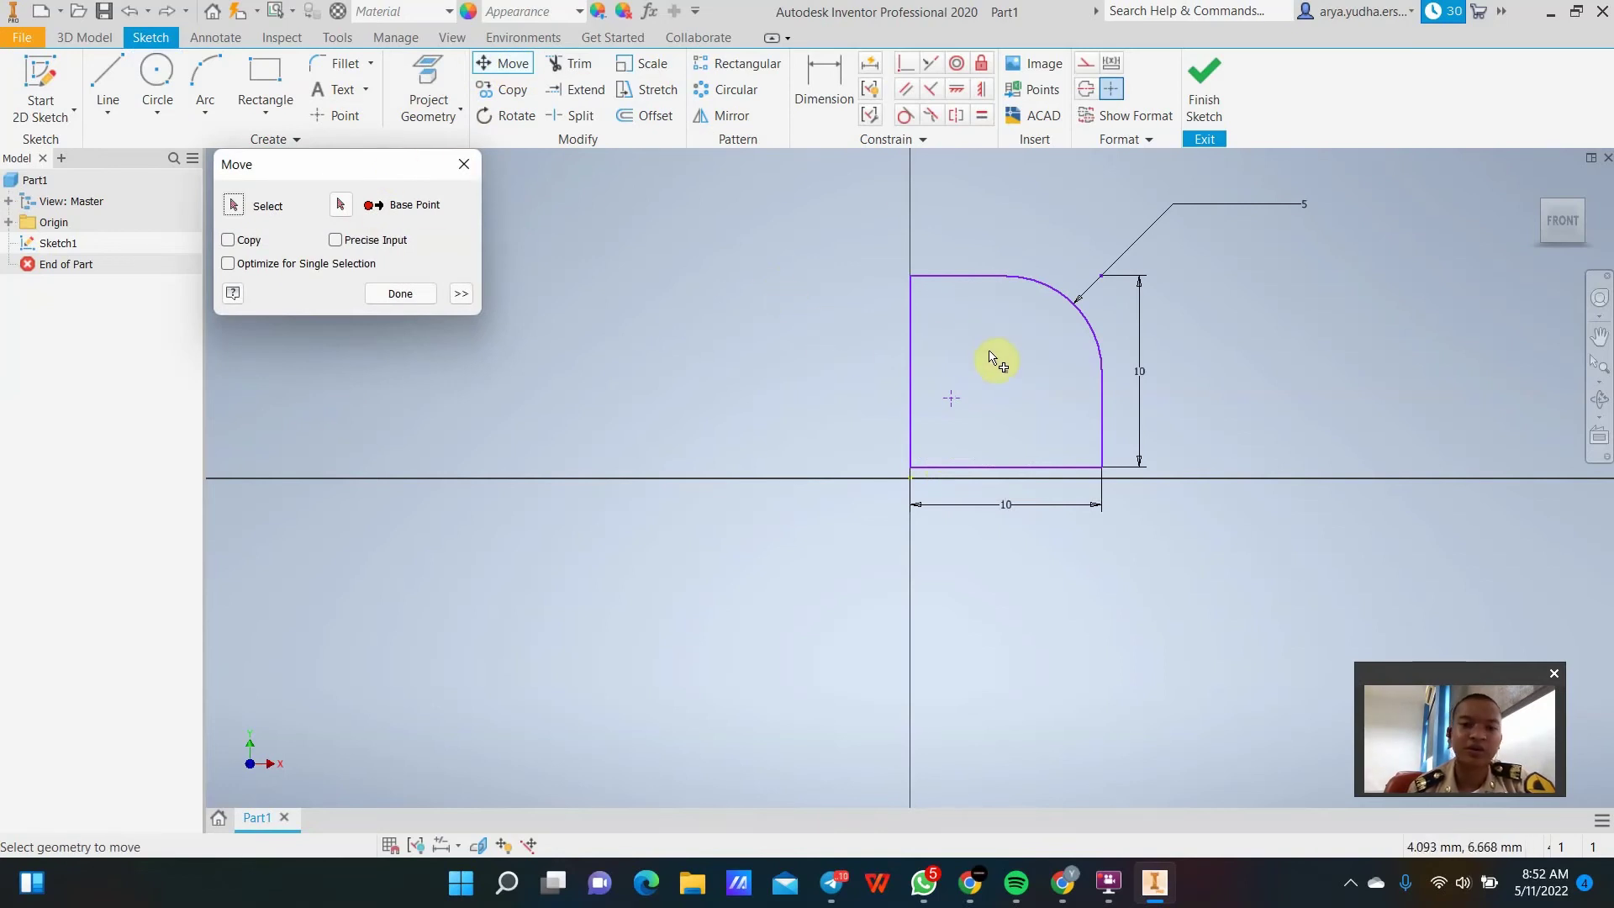
{"action": "left_click", "coordinate": [340, 205]}
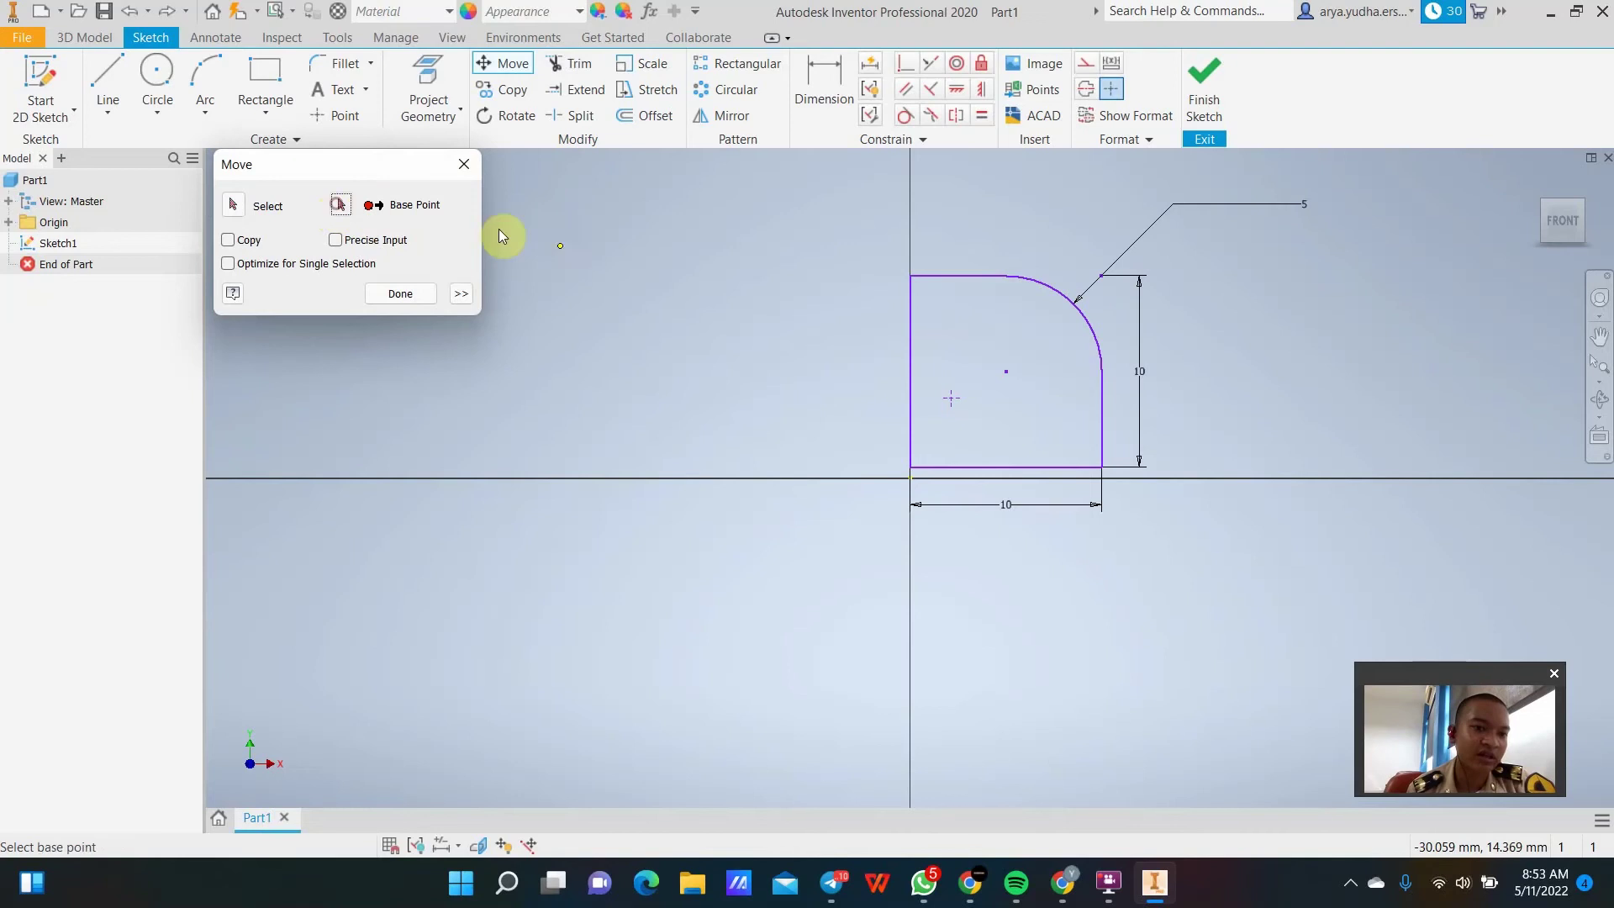
{"action": "left_click", "coordinate": [234, 205]}
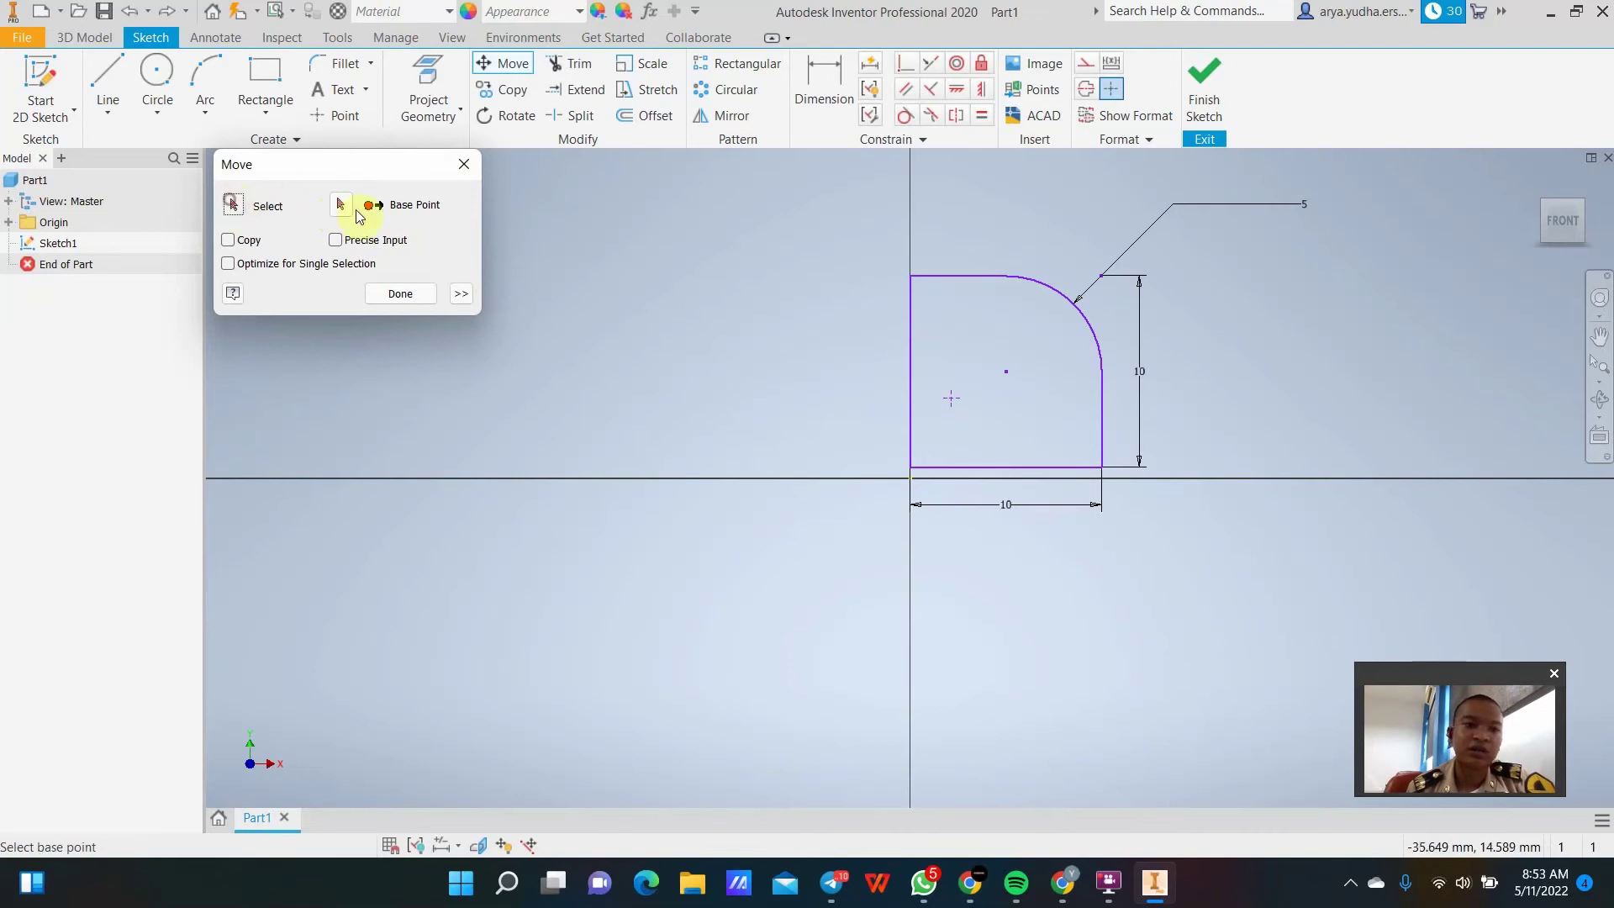
{"action": "left_click_drag", "start_coordinate": [828, 243], "coordinate": [1391, 547]}
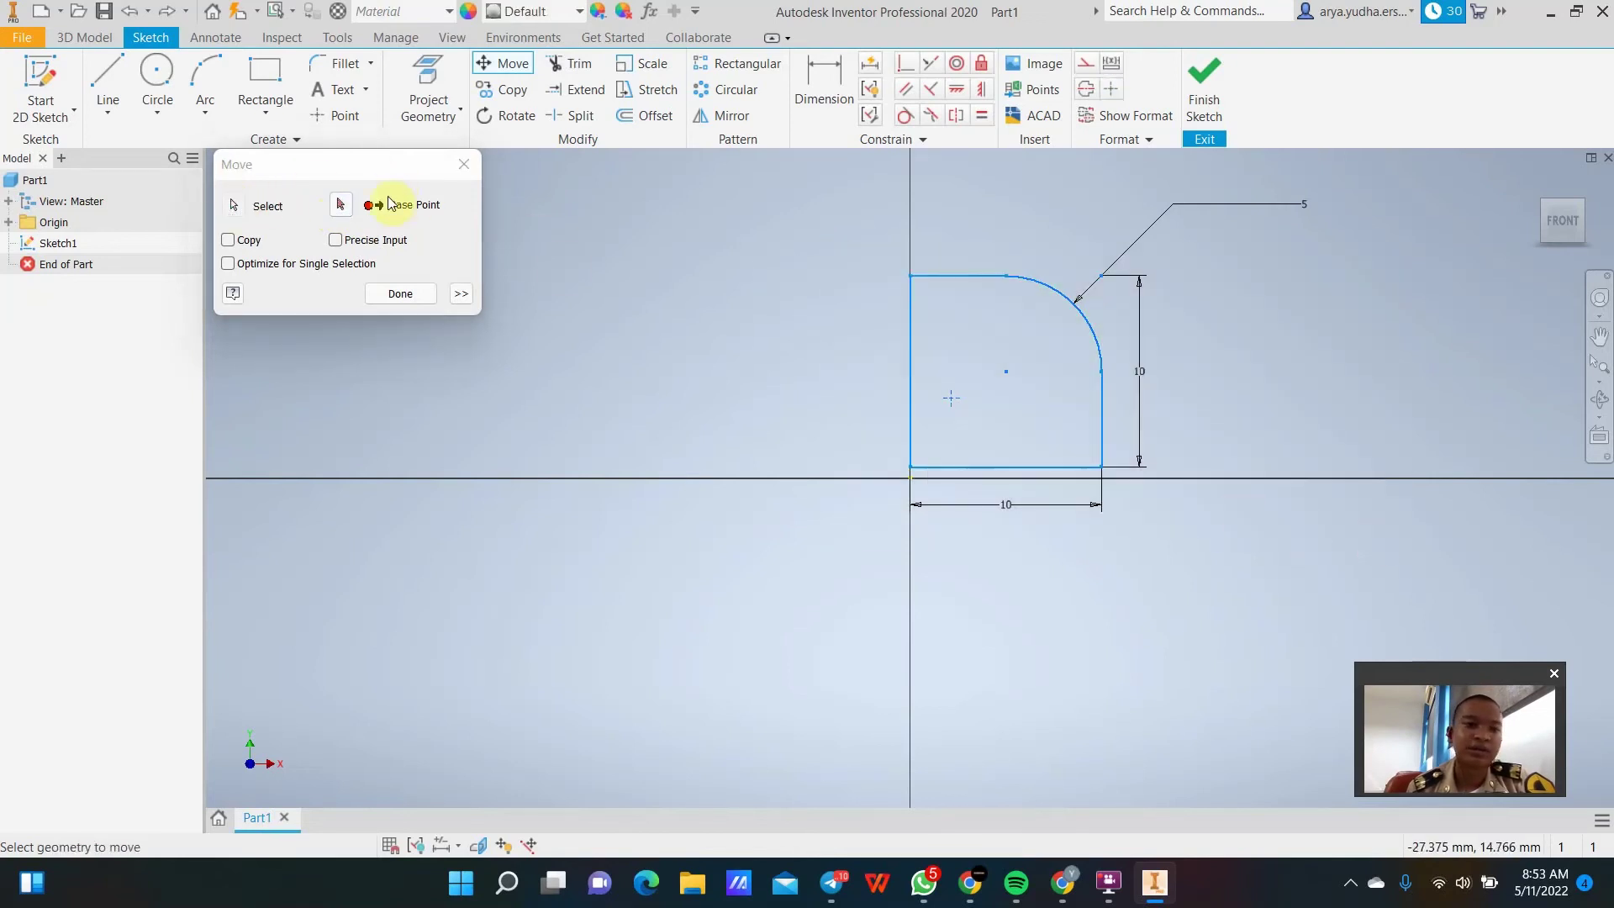
{"action": "left_click", "coordinate": [389, 204]}
{"action": "left_click", "coordinate": [1036, 398]}
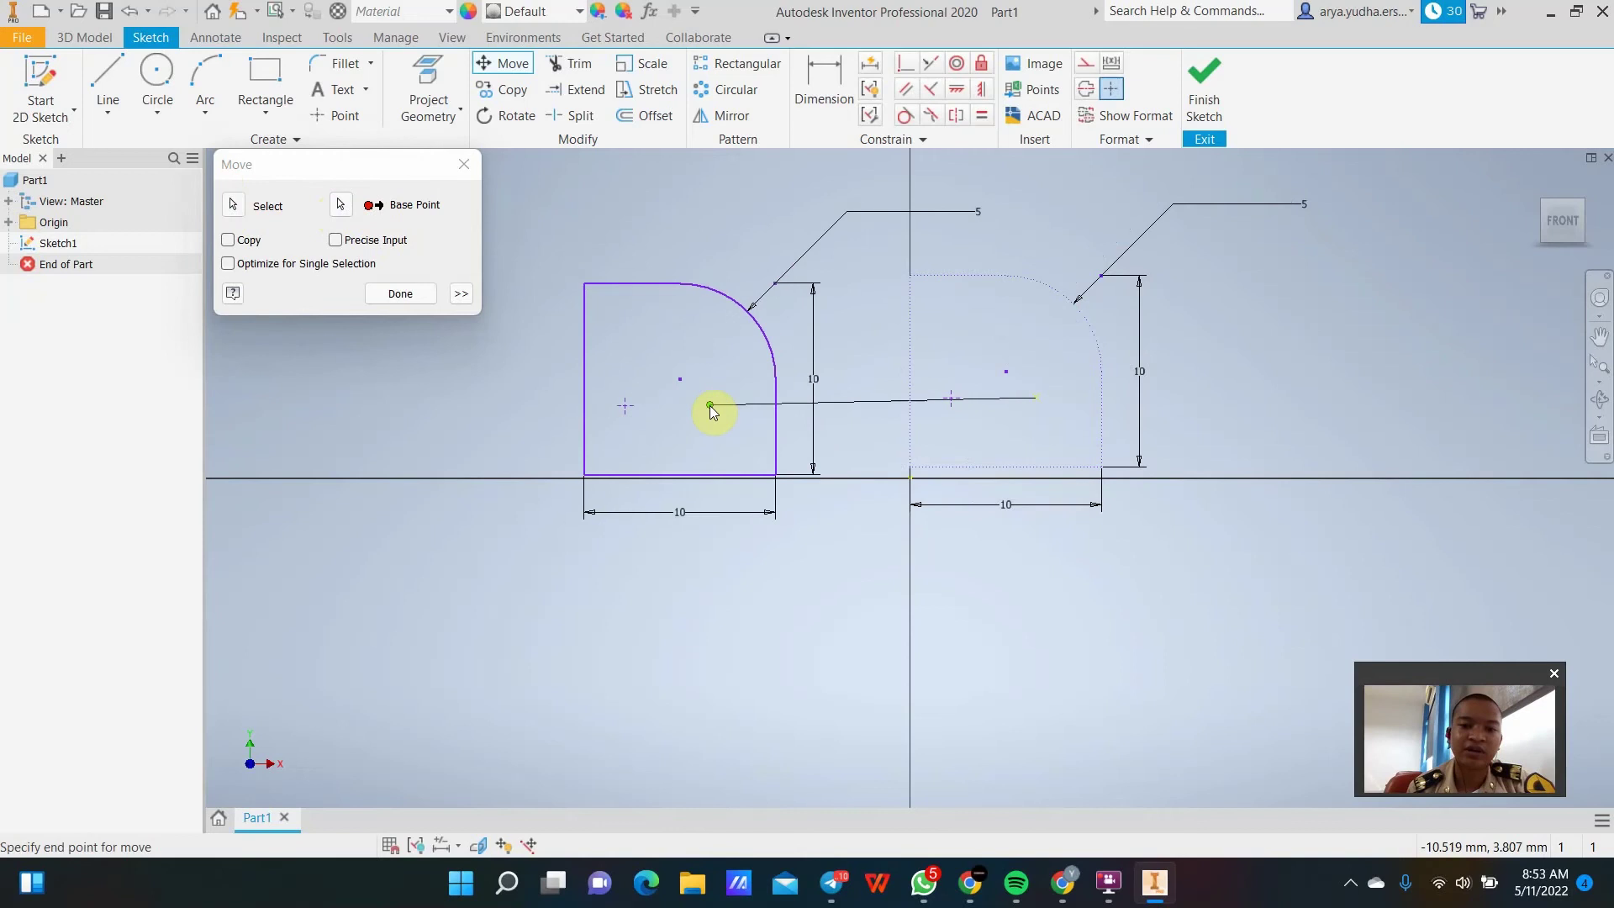
{"action": "left_click", "coordinate": [730, 607]}
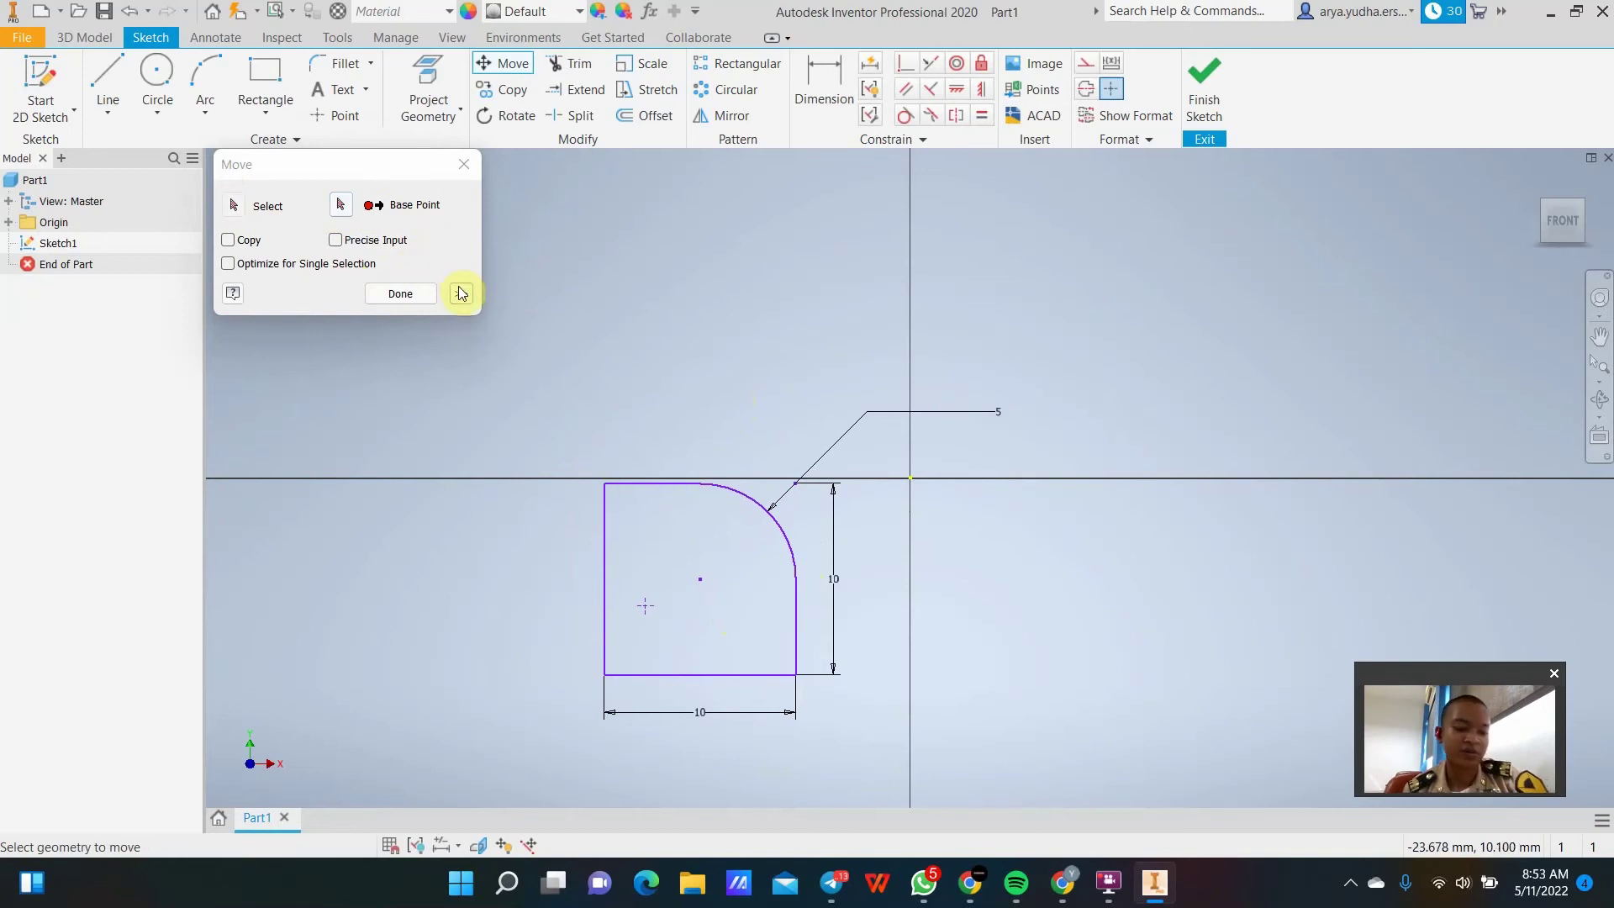
{"action": "left_click", "coordinate": [402, 295]}
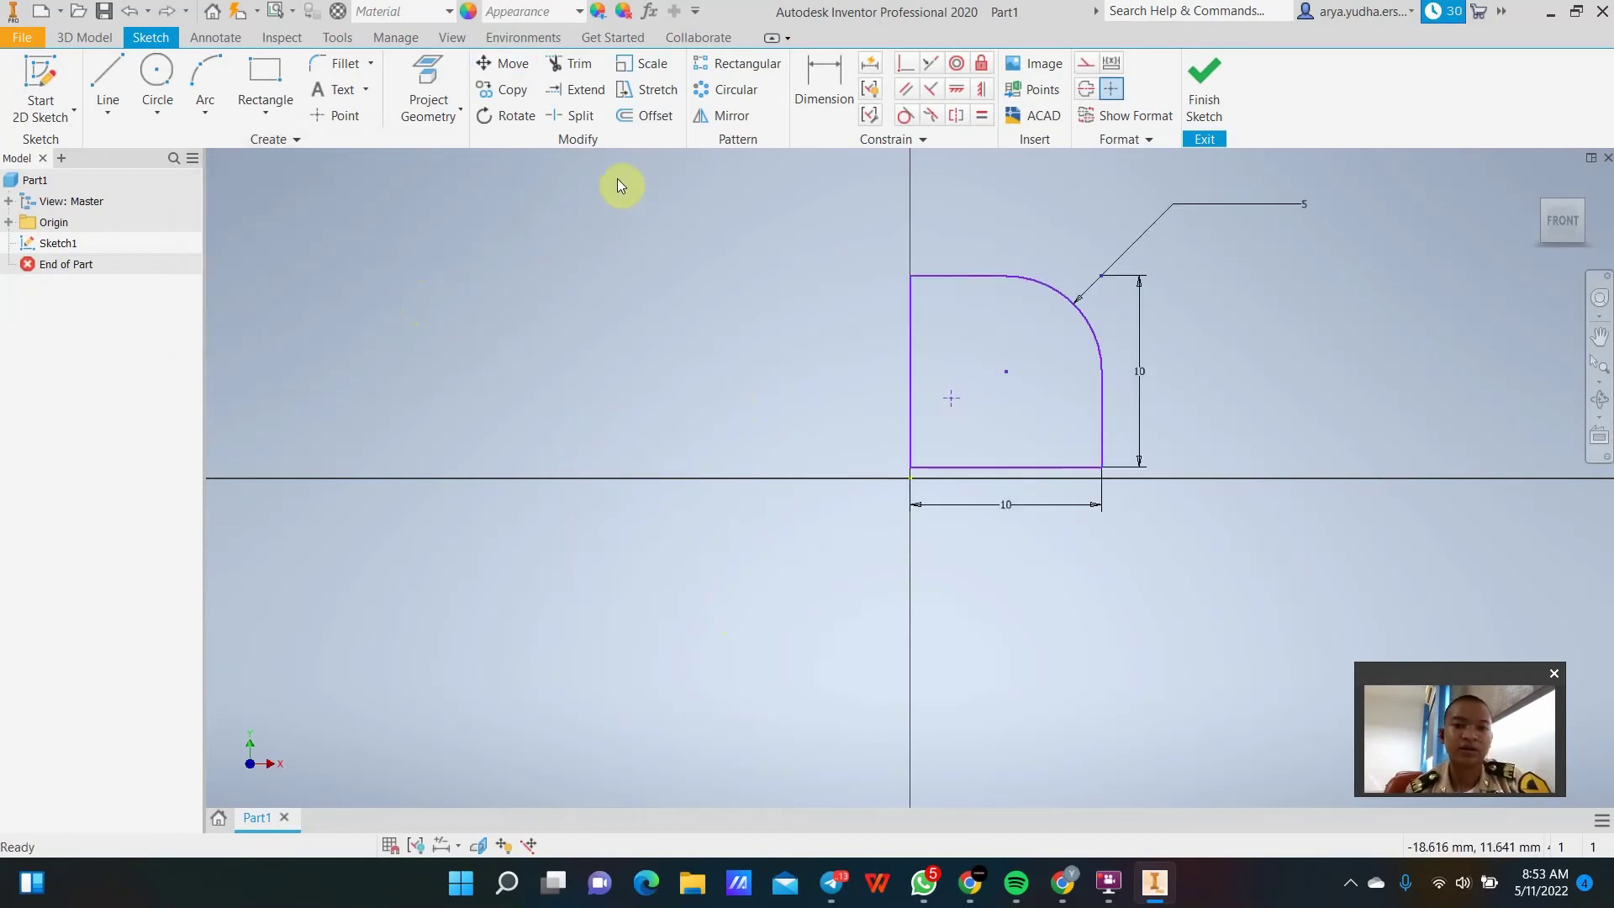
Copy the filleted square with its dimensions from a base point inside it, placing three copies to its left and two below the horizontal axis.
{"action": "left_click", "coordinate": [501, 86]}
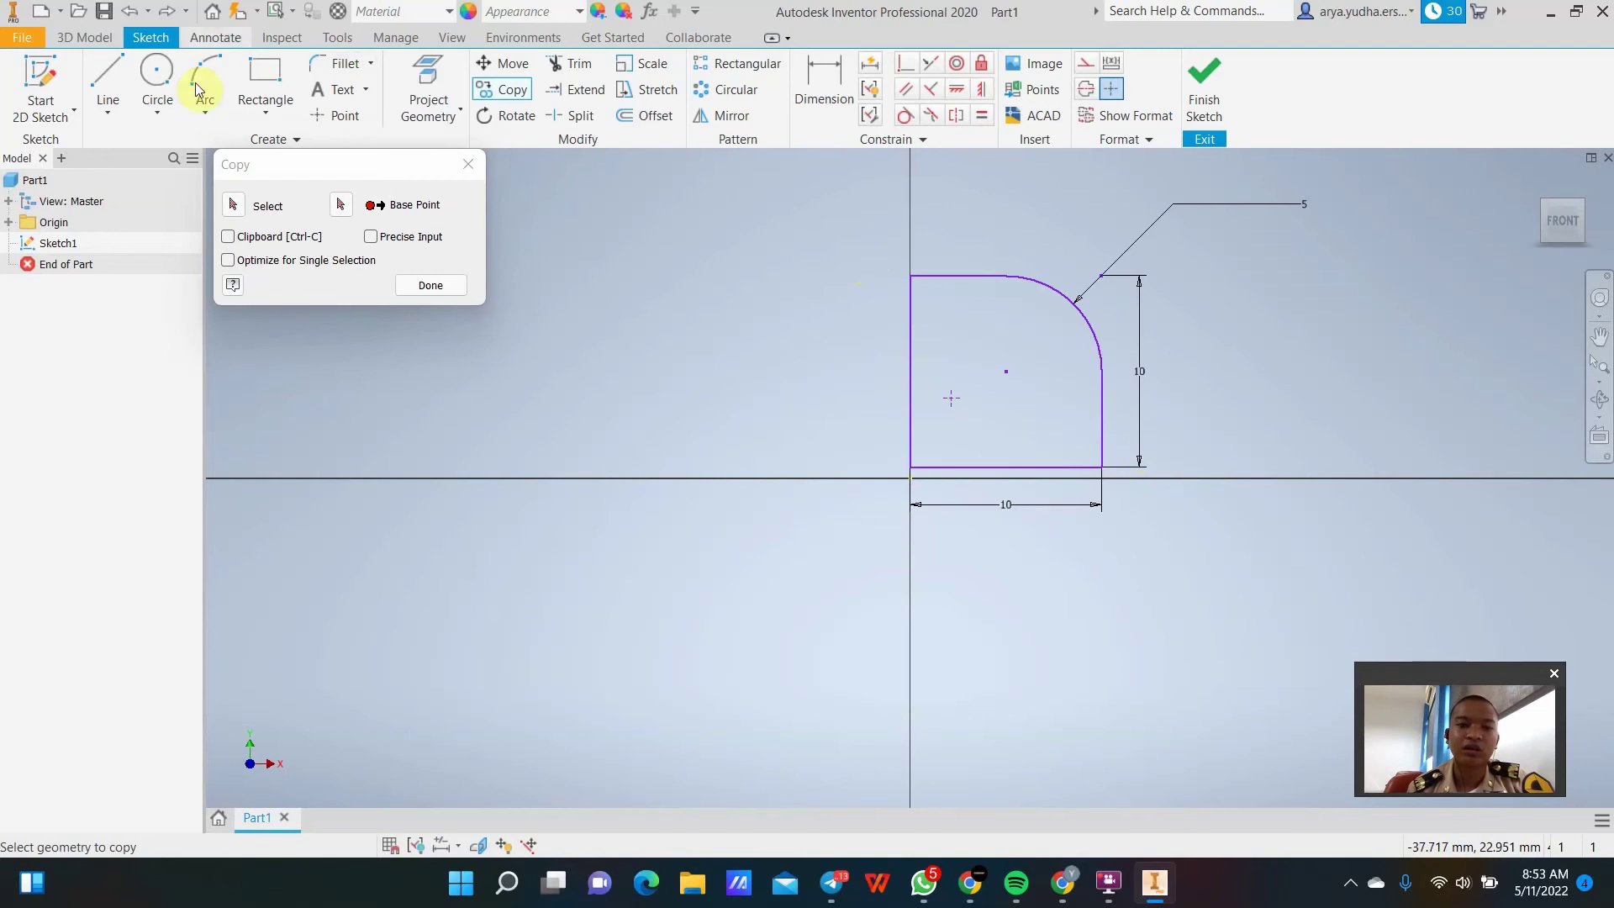
{"action": "left_click_drag", "start_coordinate": [877, 271], "coordinate": [1269, 532]}
{"action": "left_click", "coordinate": [342, 205]}
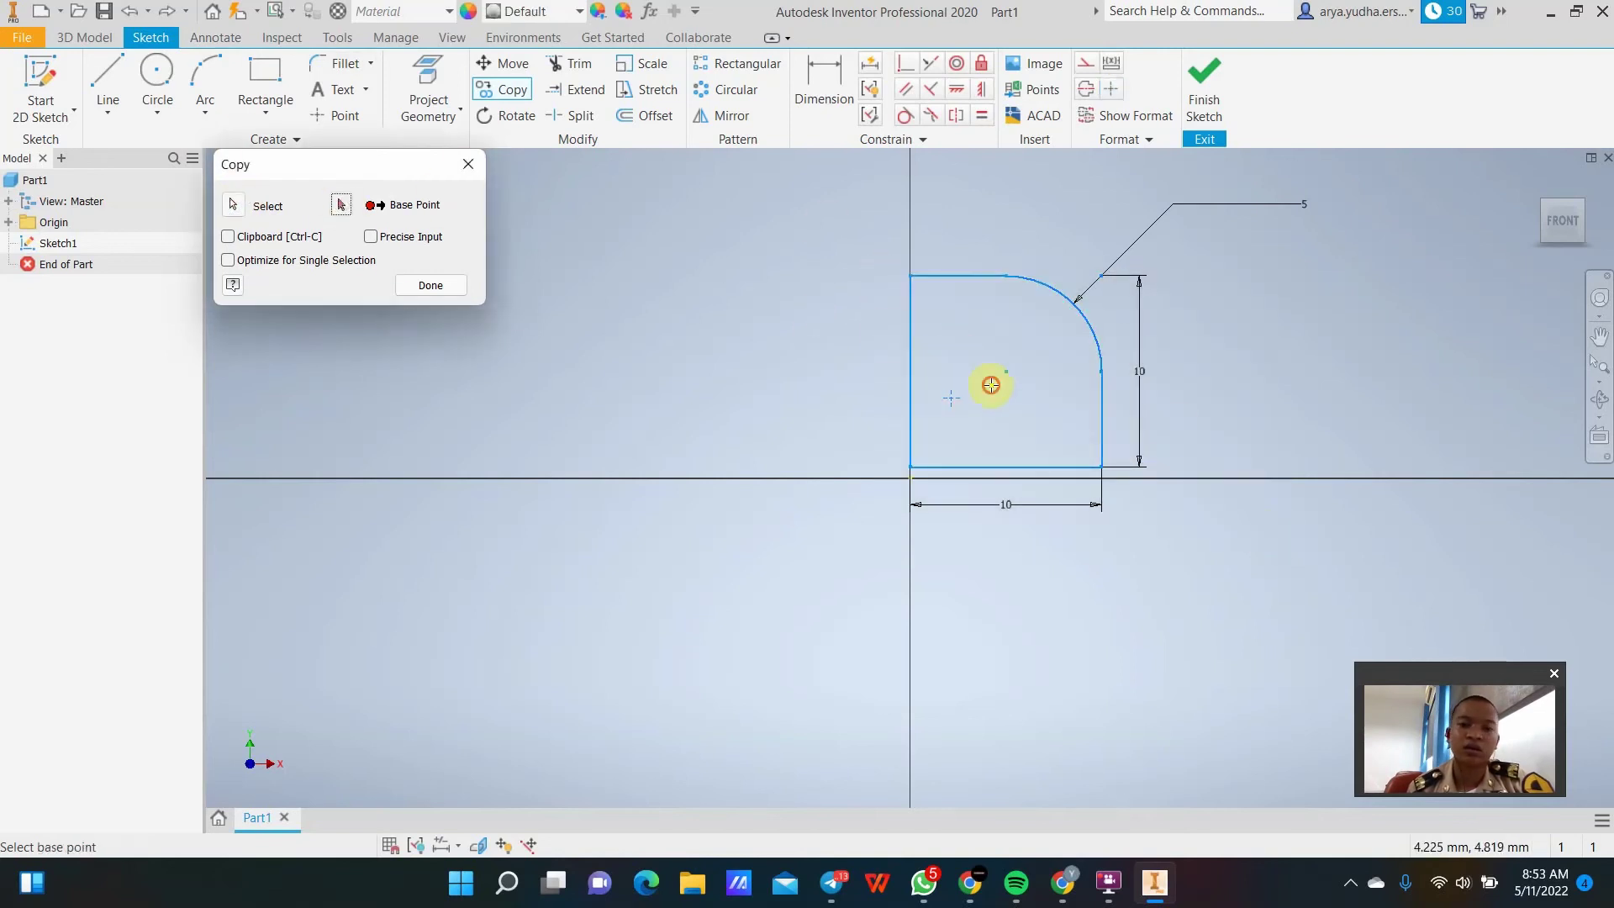
{"action": "left_click", "coordinate": [992, 384]}
{"action": "left_click", "coordinate": [728, 387]}
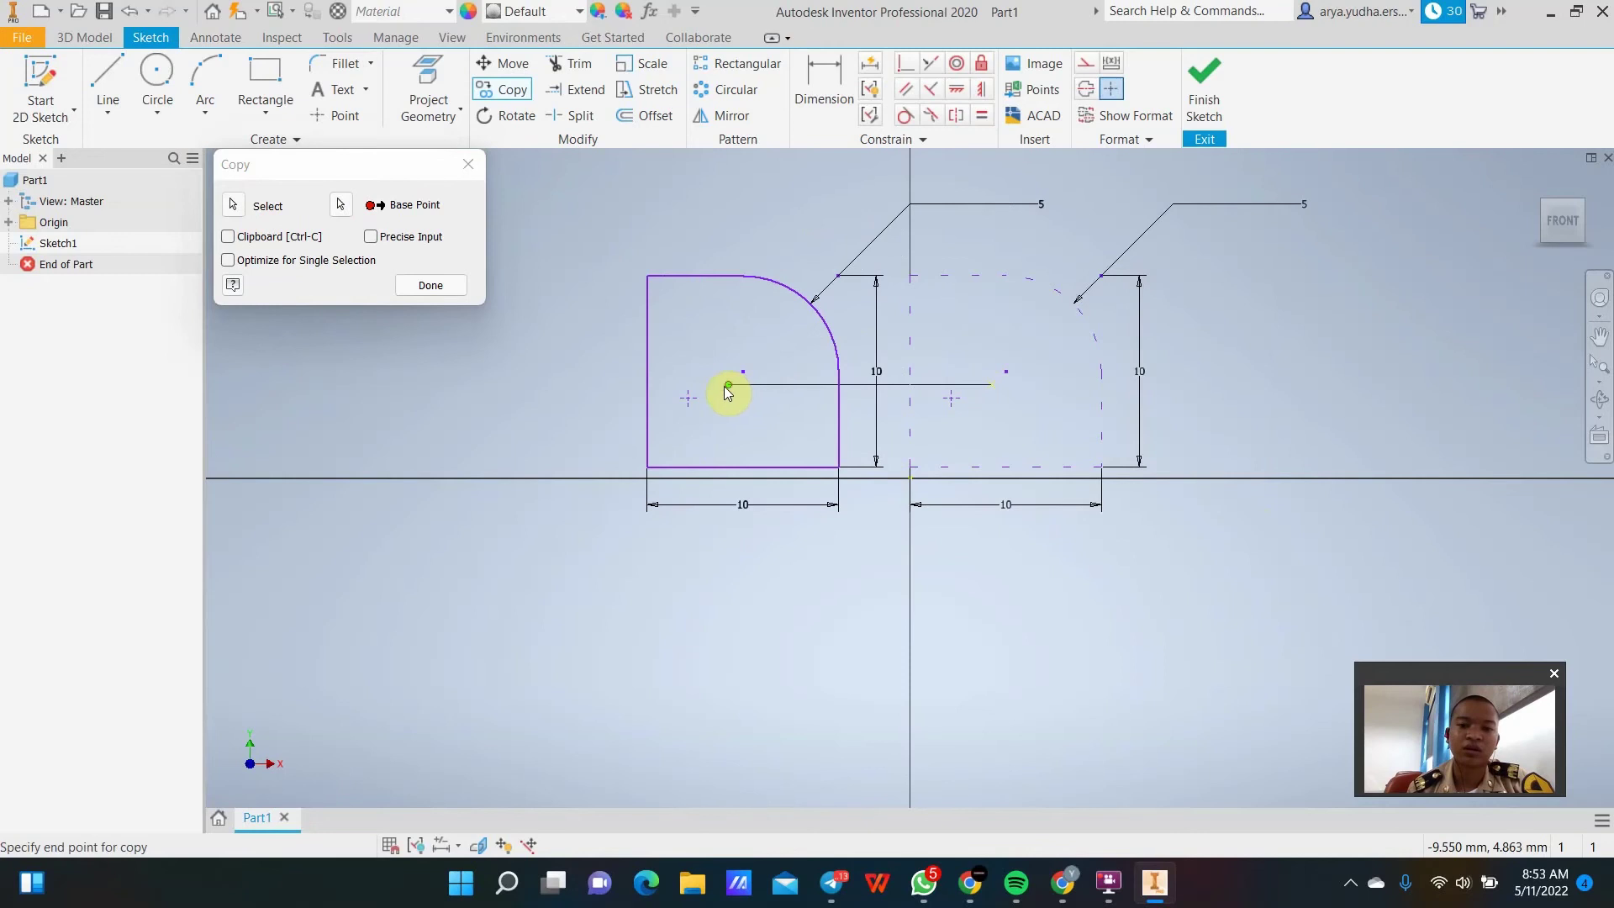
{"action": "left_click", "coordinate": [711, 385]}
{"action": "left_click", "coordinate": [482, 384]}
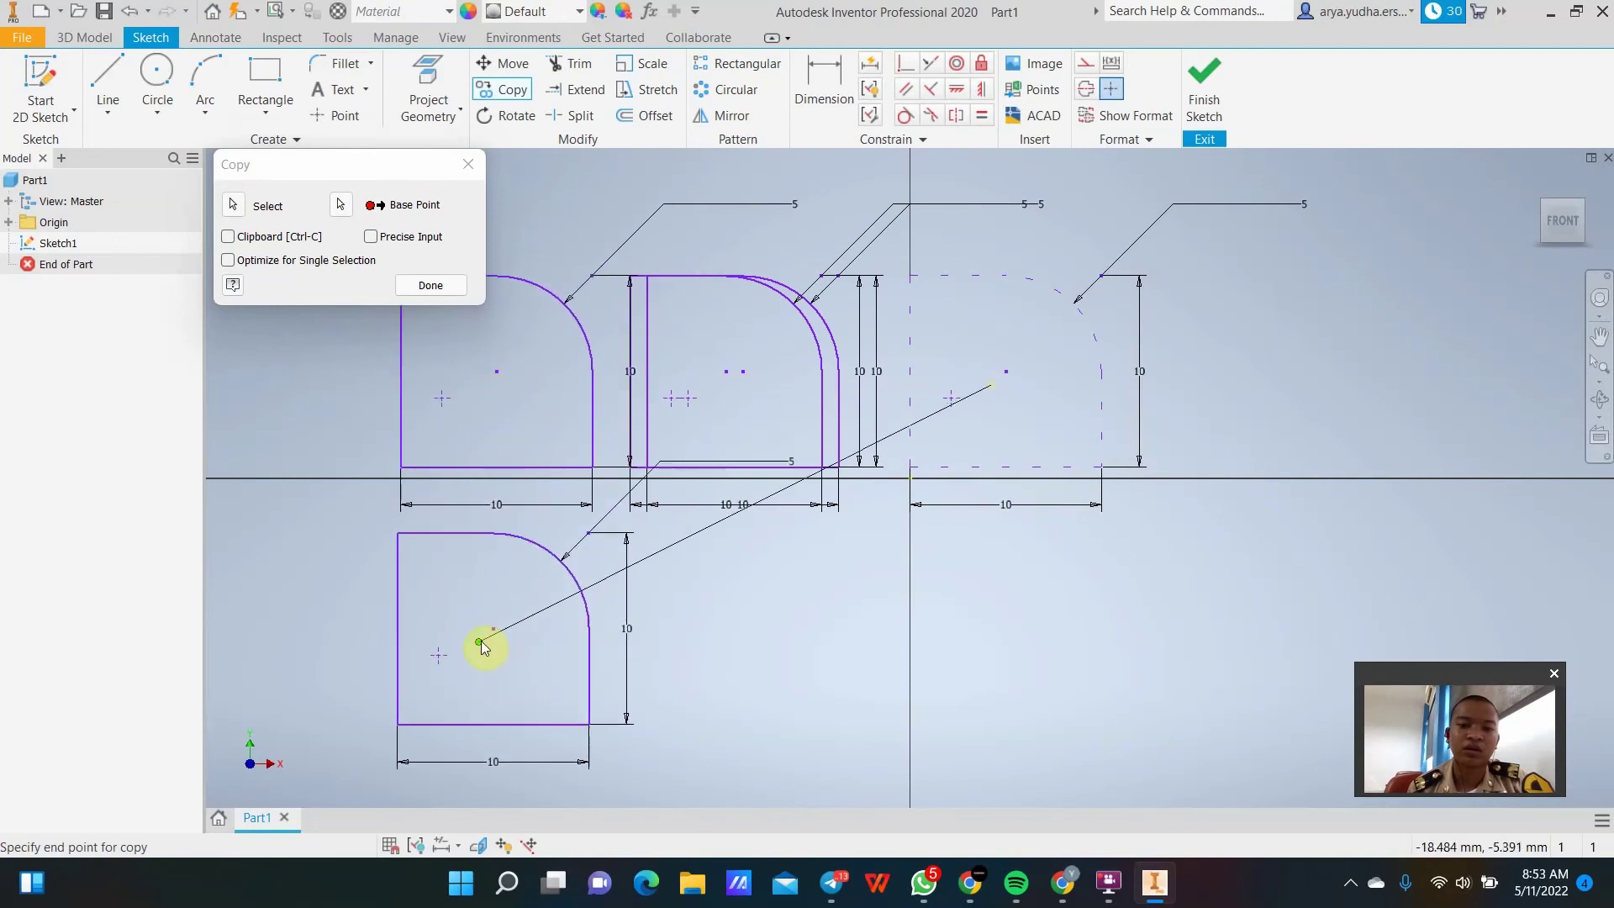
{"action": "left_click", "coordinate": [467, 647]}
{"action": "left_click", "coordinate": [737, 662]}
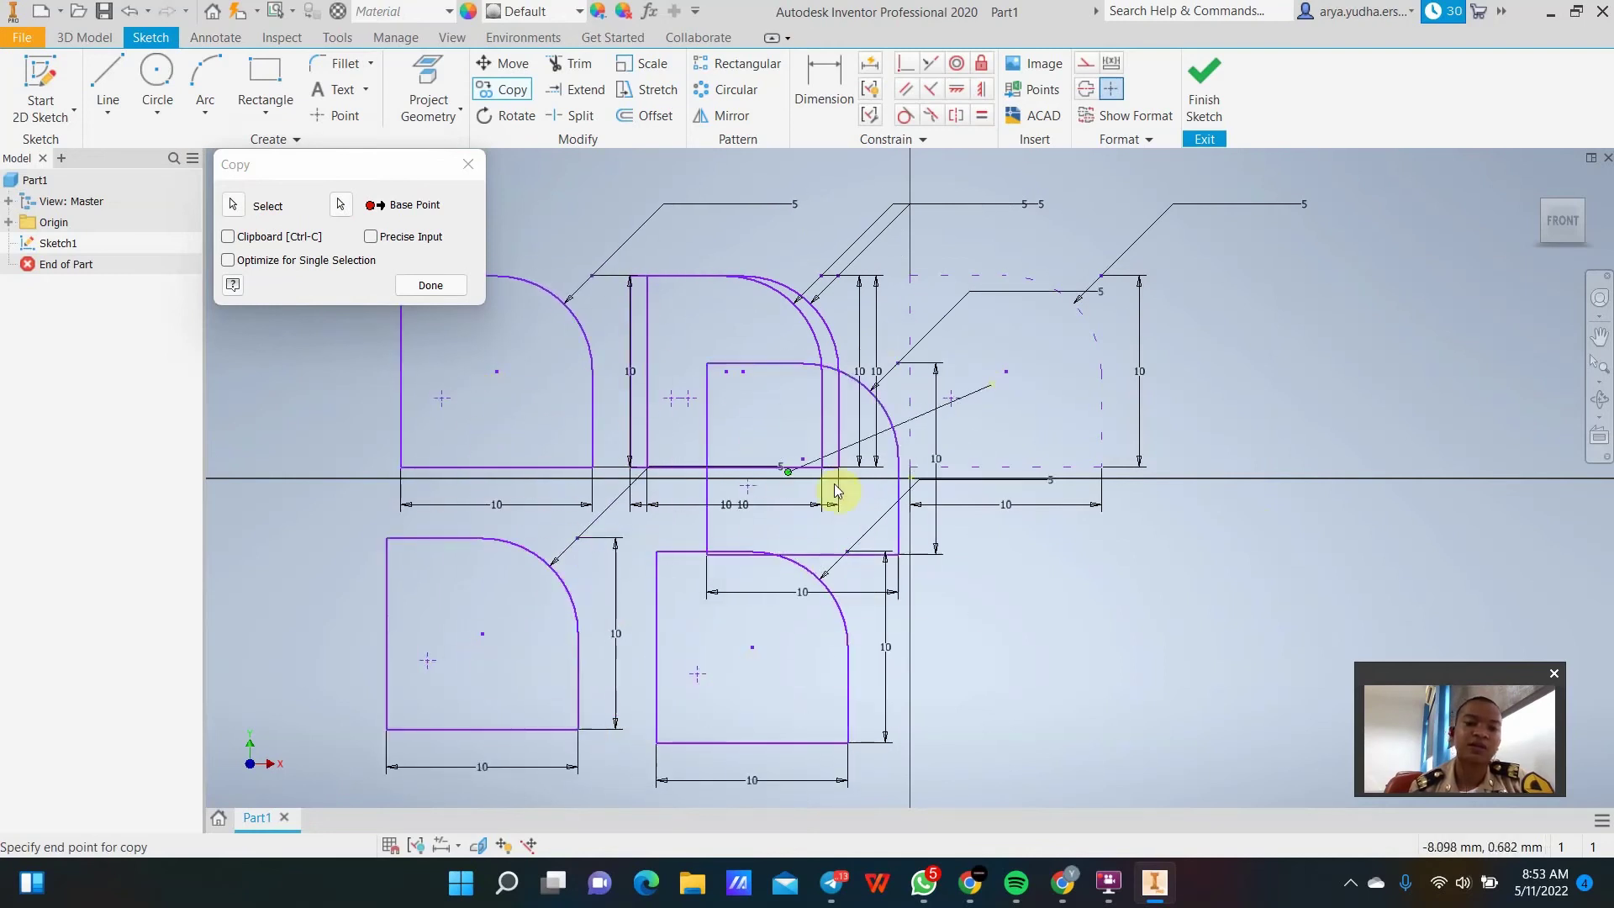
{"action": "left_click", "coordinate": [430, 285]}
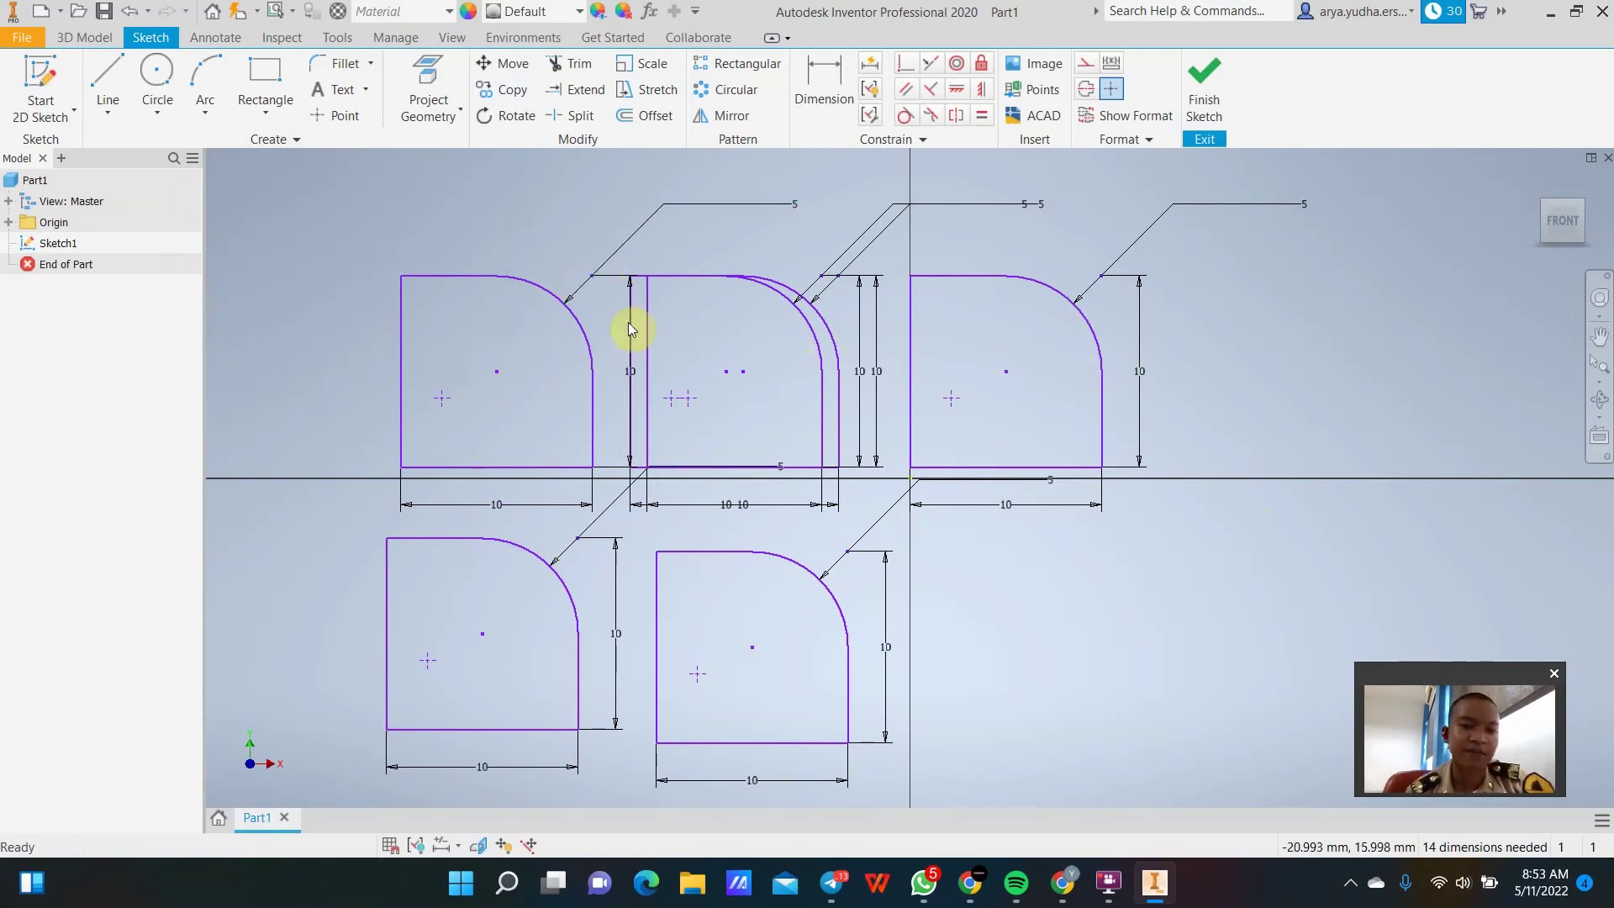
Undo the five copies of the filleted square.
{"action": "key", "text": "ctrl+z"}
{"action": "key", "text": "ctrl+z"}
{"action": "key", "text": "ctrl+z"}
{"action": "key", "text": "ctrl+z"}
{"action": "key", "text": "ctrl+z"}
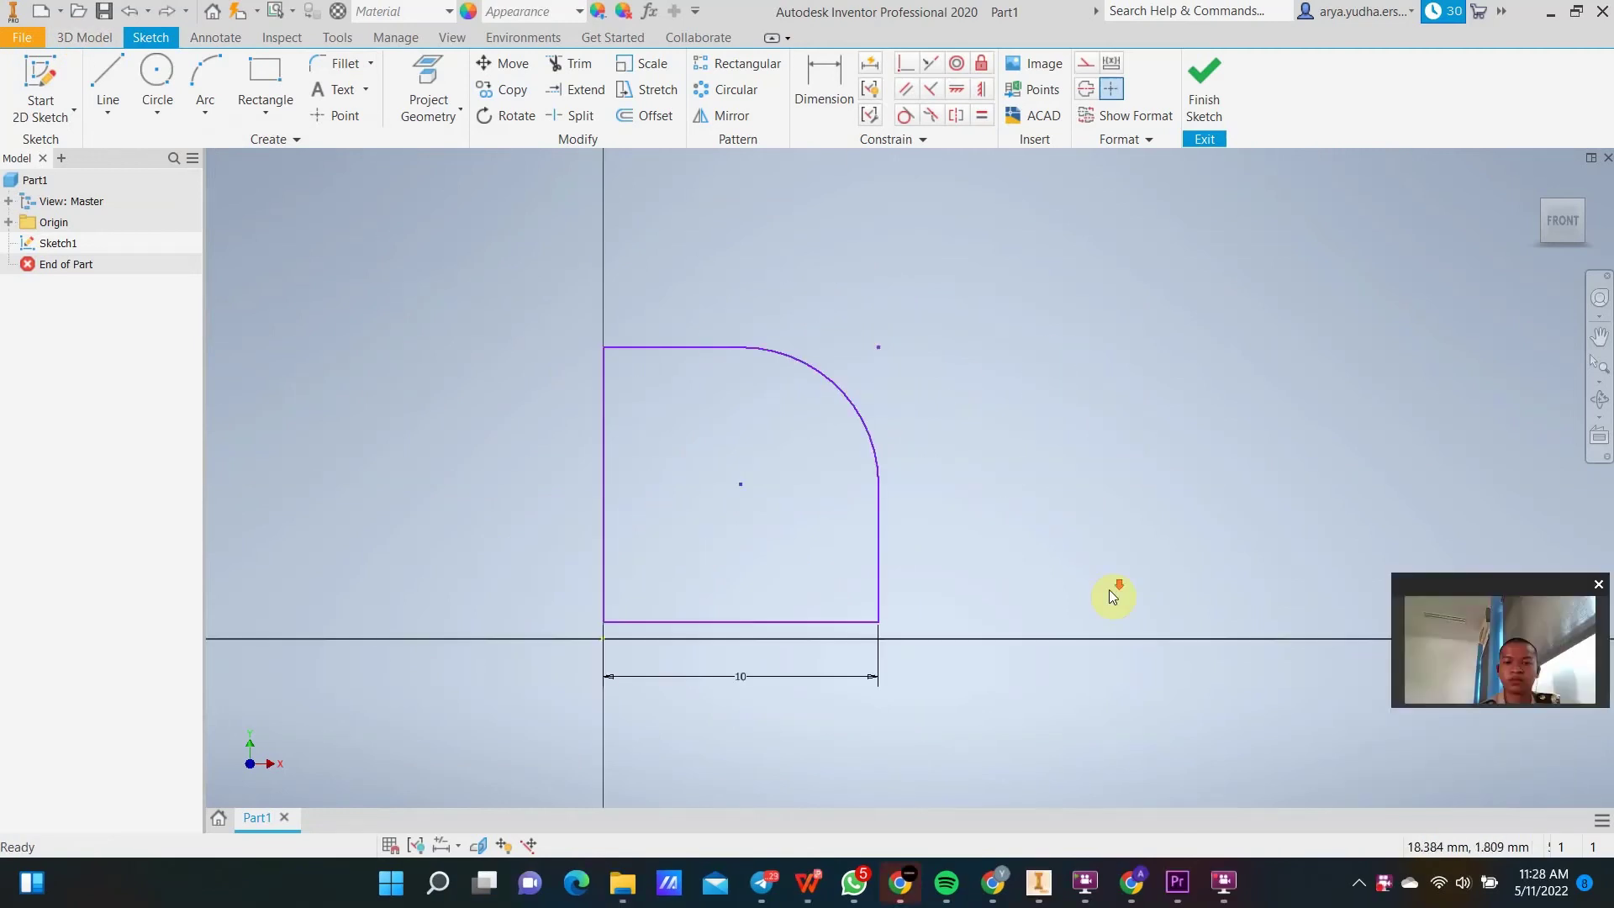
Rotate the whole filleted square about its lower-left corner onto the other side of the vertical axis, and undo the rotation.
{"action": "scroll", "coordinate": [1109, 595], "scroll_direction": "down", "scroll_amount": 2}
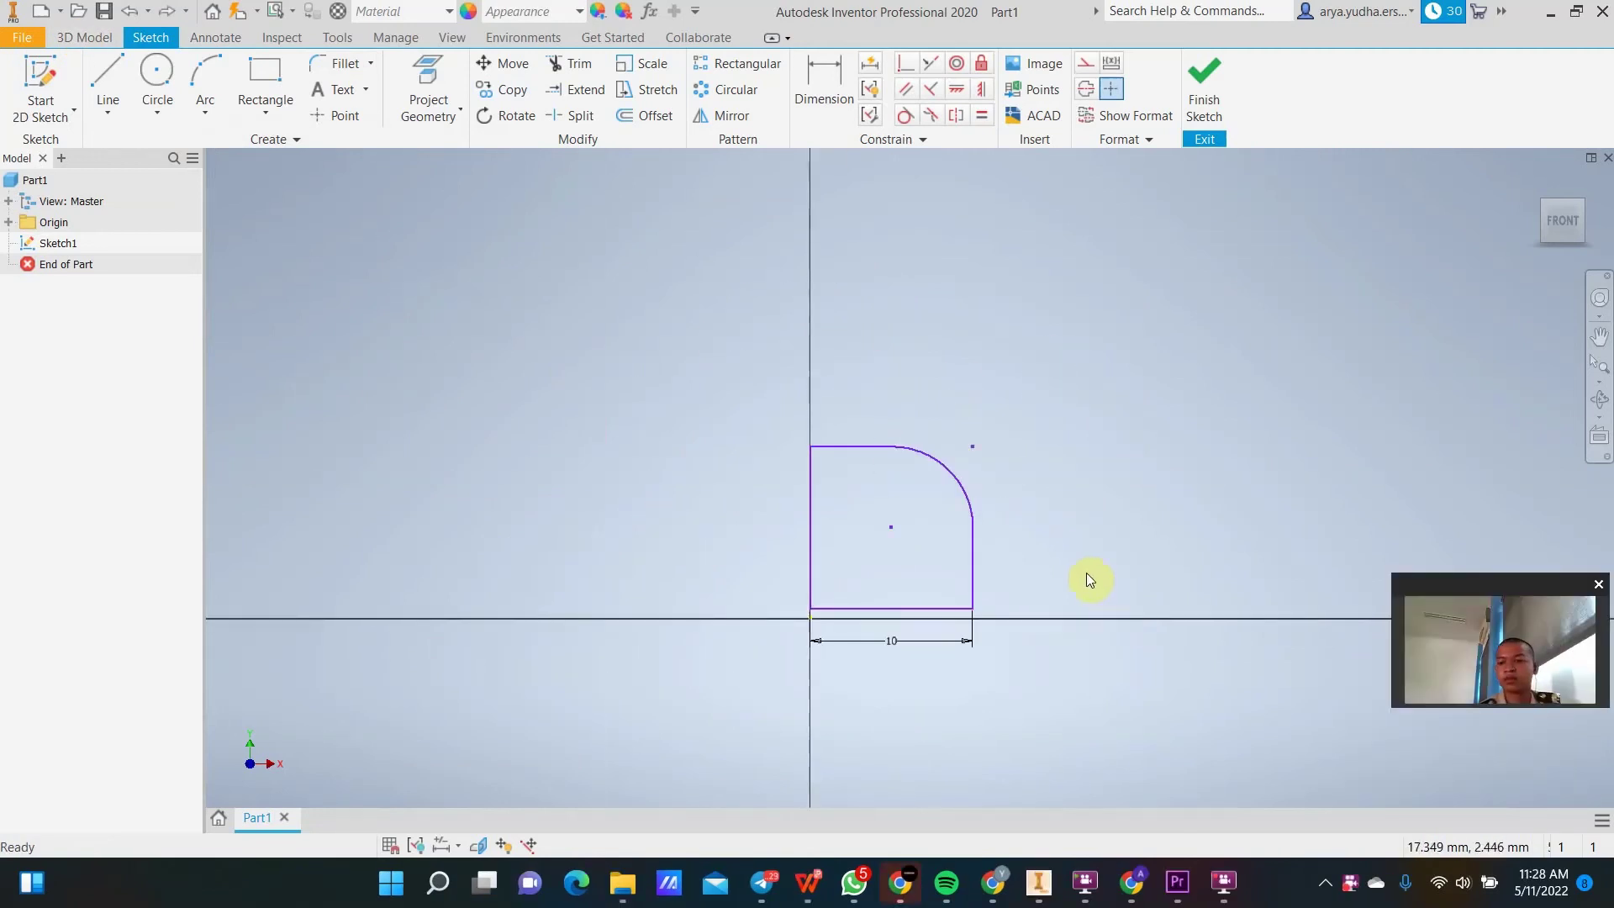
{"action": "left_click", "coordinate": [501, 116]}
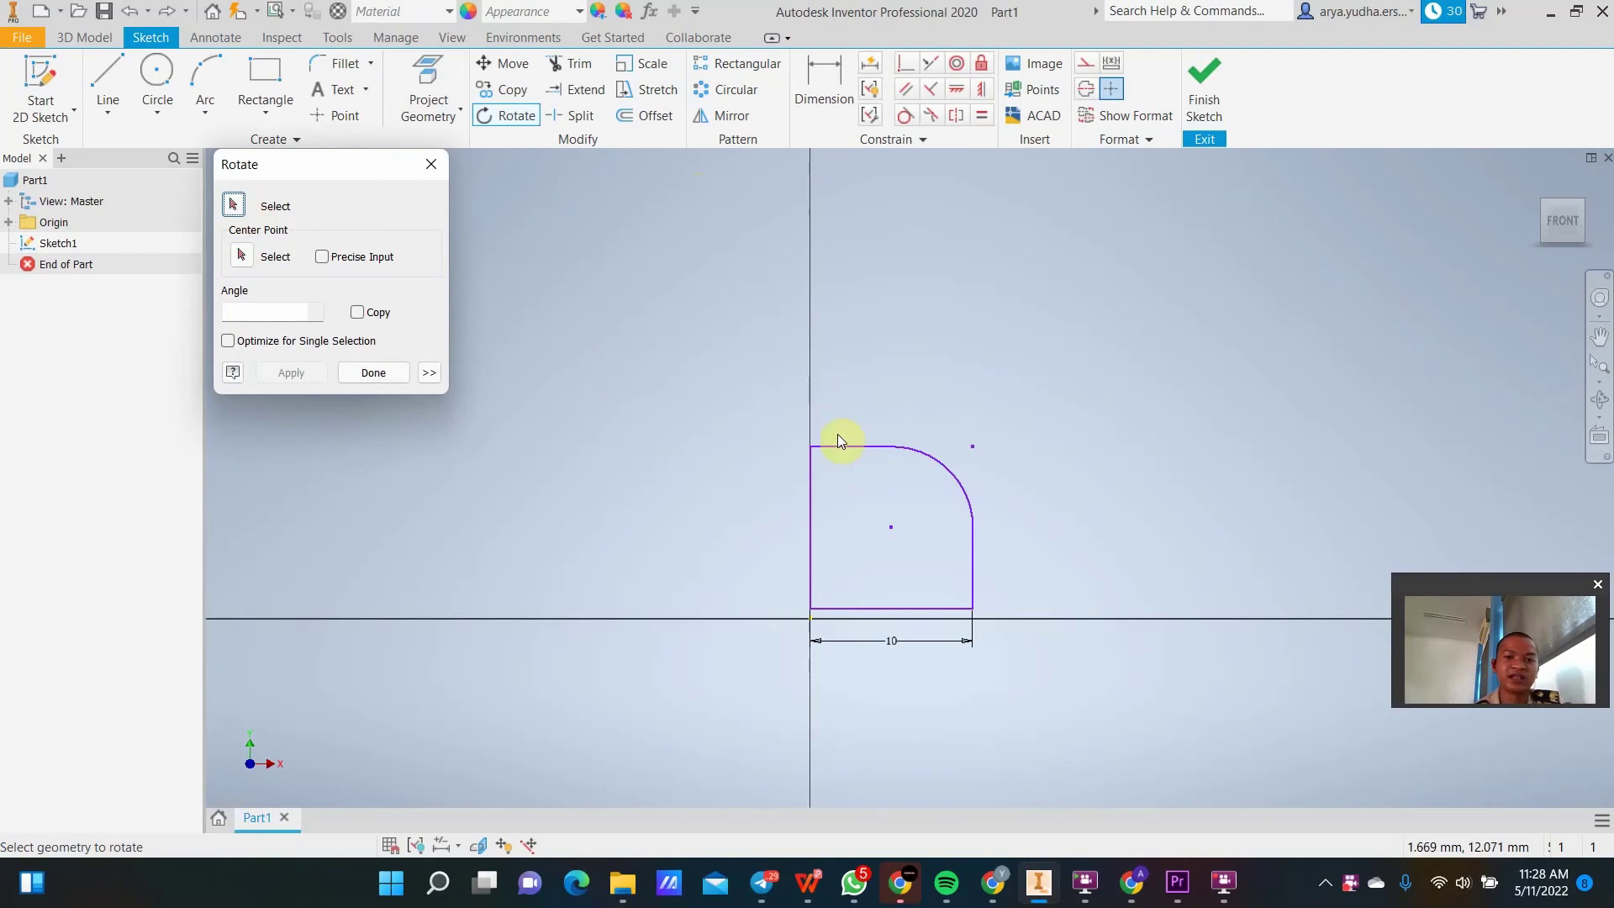
{"action": "left_click", "coordinate": [233, 205]}
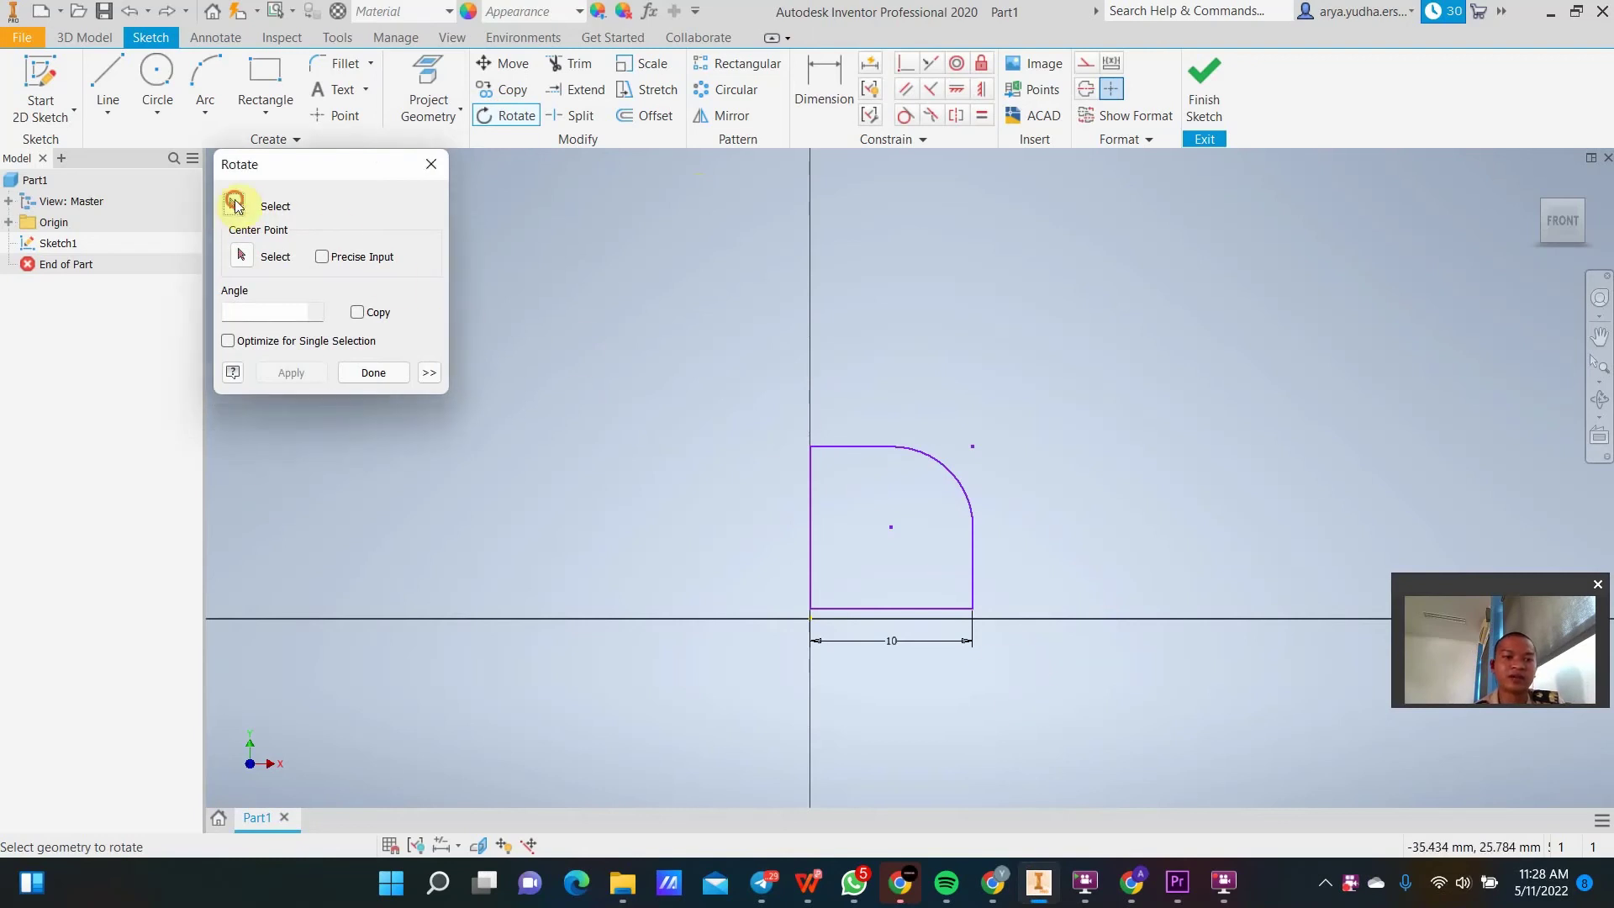
{"action": "mouse_move", "coordinate": [772, 424]}
{"action": "left_mouse_down"}
{"action": "mouse_move", "coordinate": [955, 664]}
{"action": "mouse_move", "coordinate": [1016, 696]}
{"action": "left_mouse_up"}
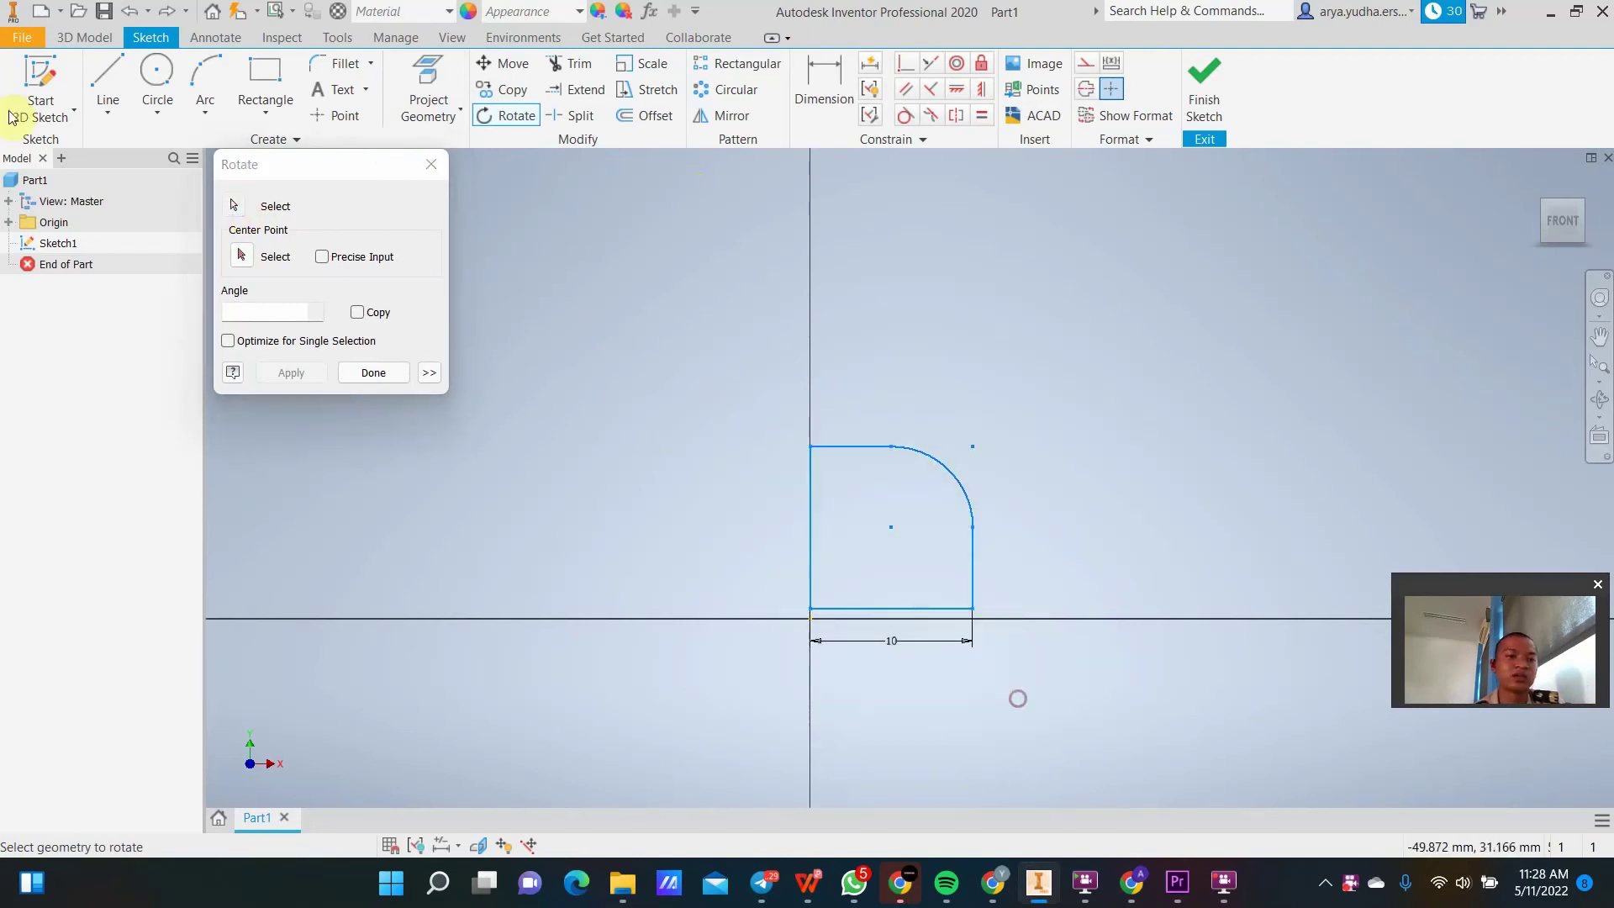
{"action": "left_click", "coordinate": [239, 254]}
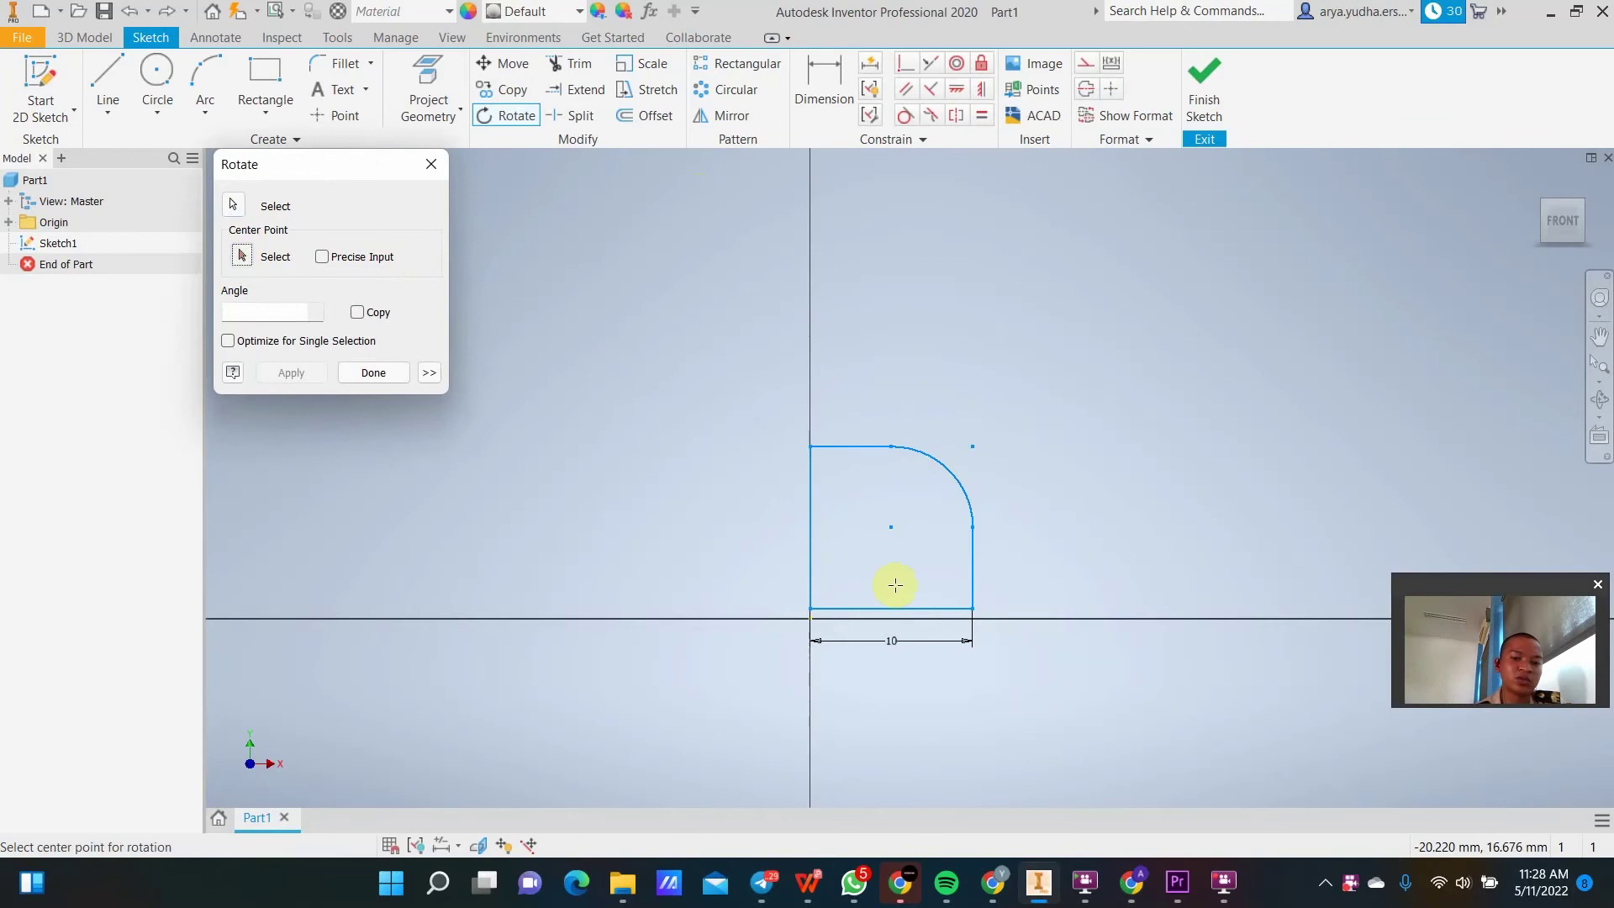
{"action": "left_click", "coordinate": [812, 609]}
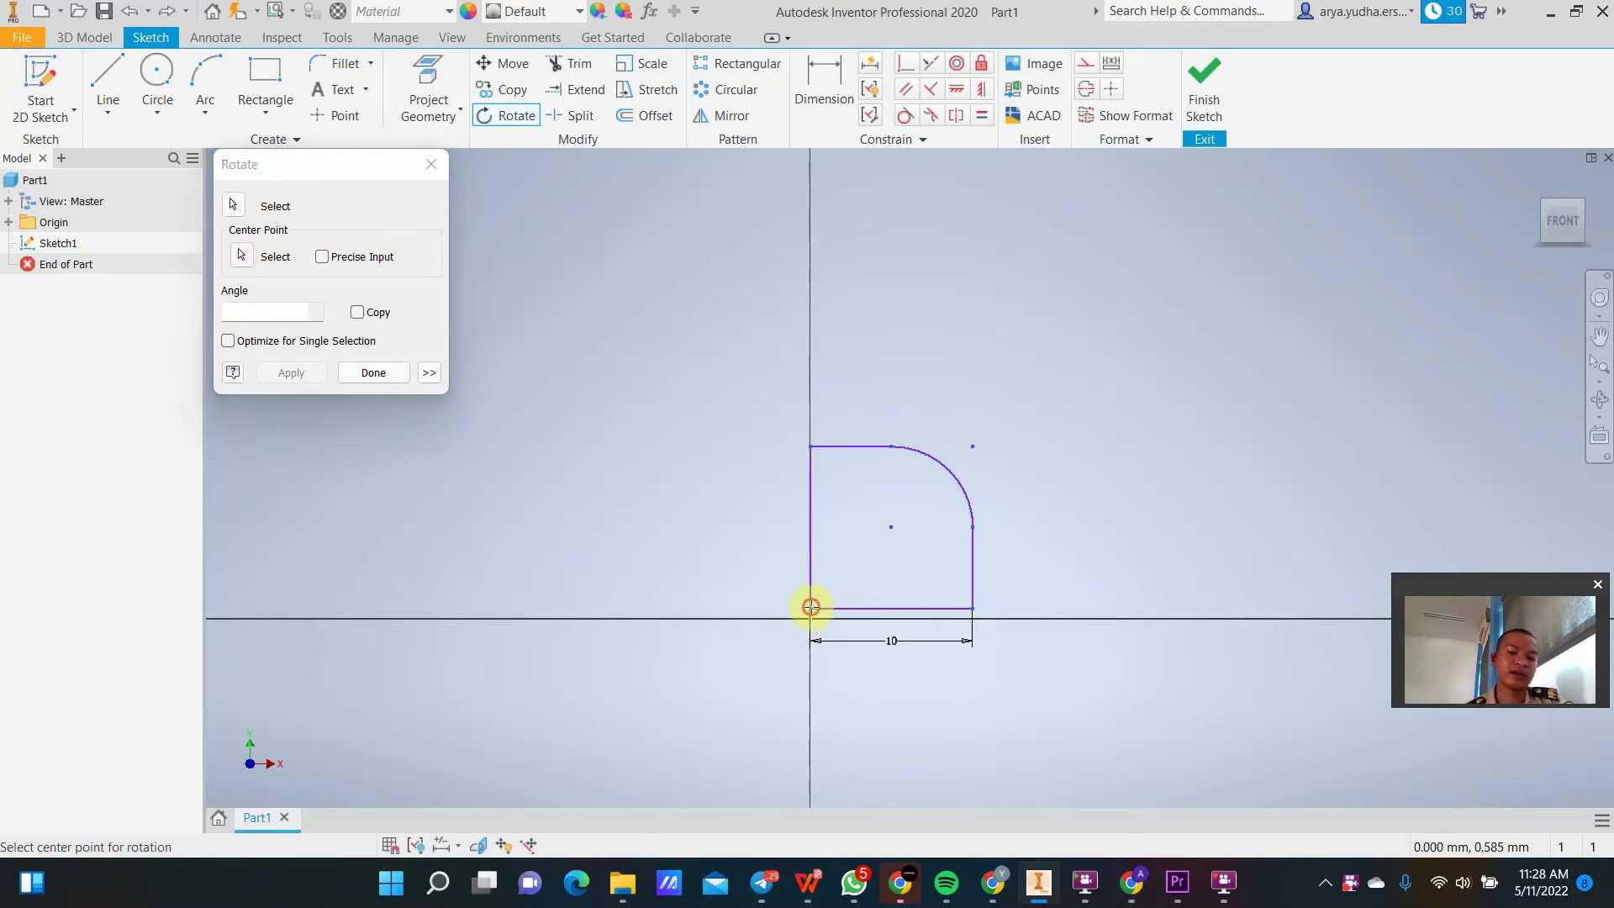
{"action": "left_click", "coordinate": [706, 473]}
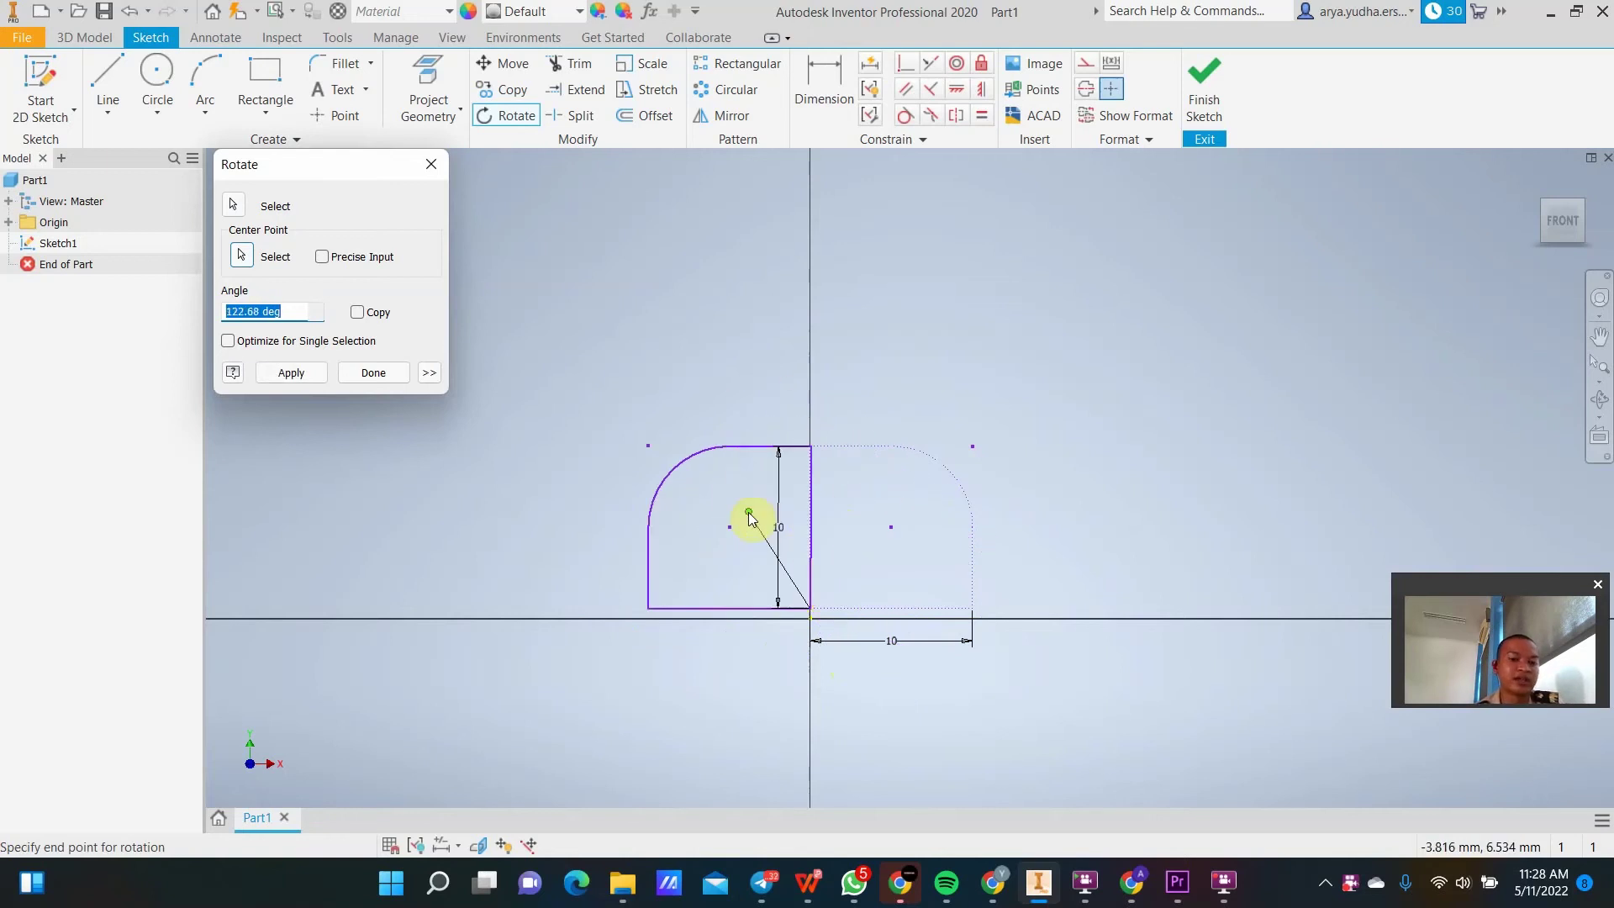
{"action": "left_click", "coordinate": [749, 518]}
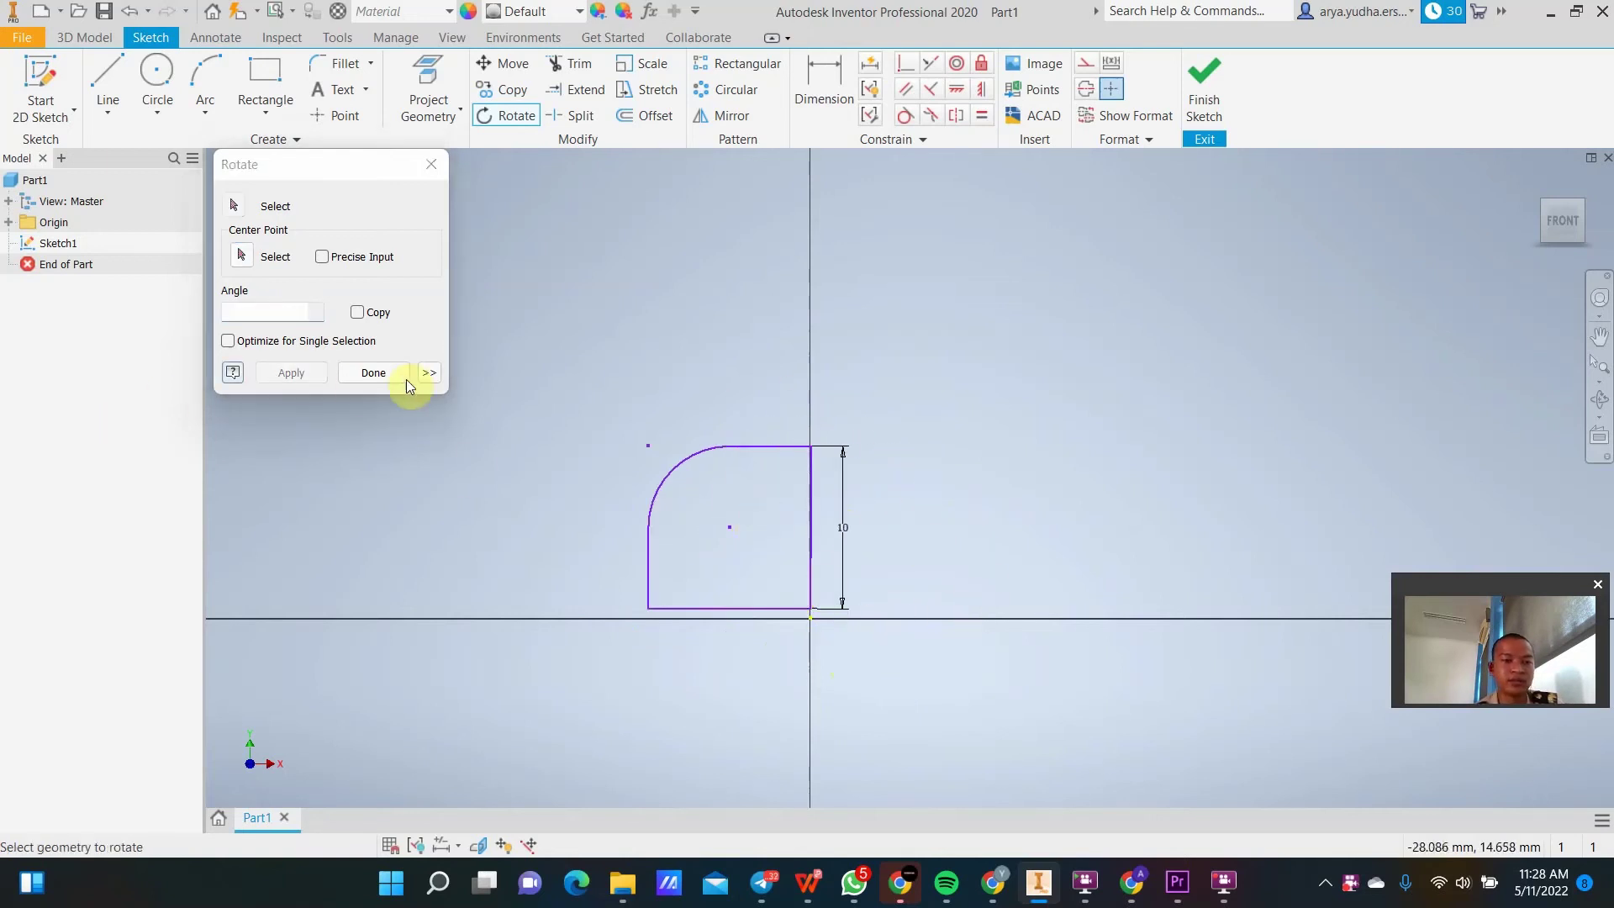
{"action": "left_click", "coordinate": [375, 372]}
{"action": "key", "text": "ctrl+z"}
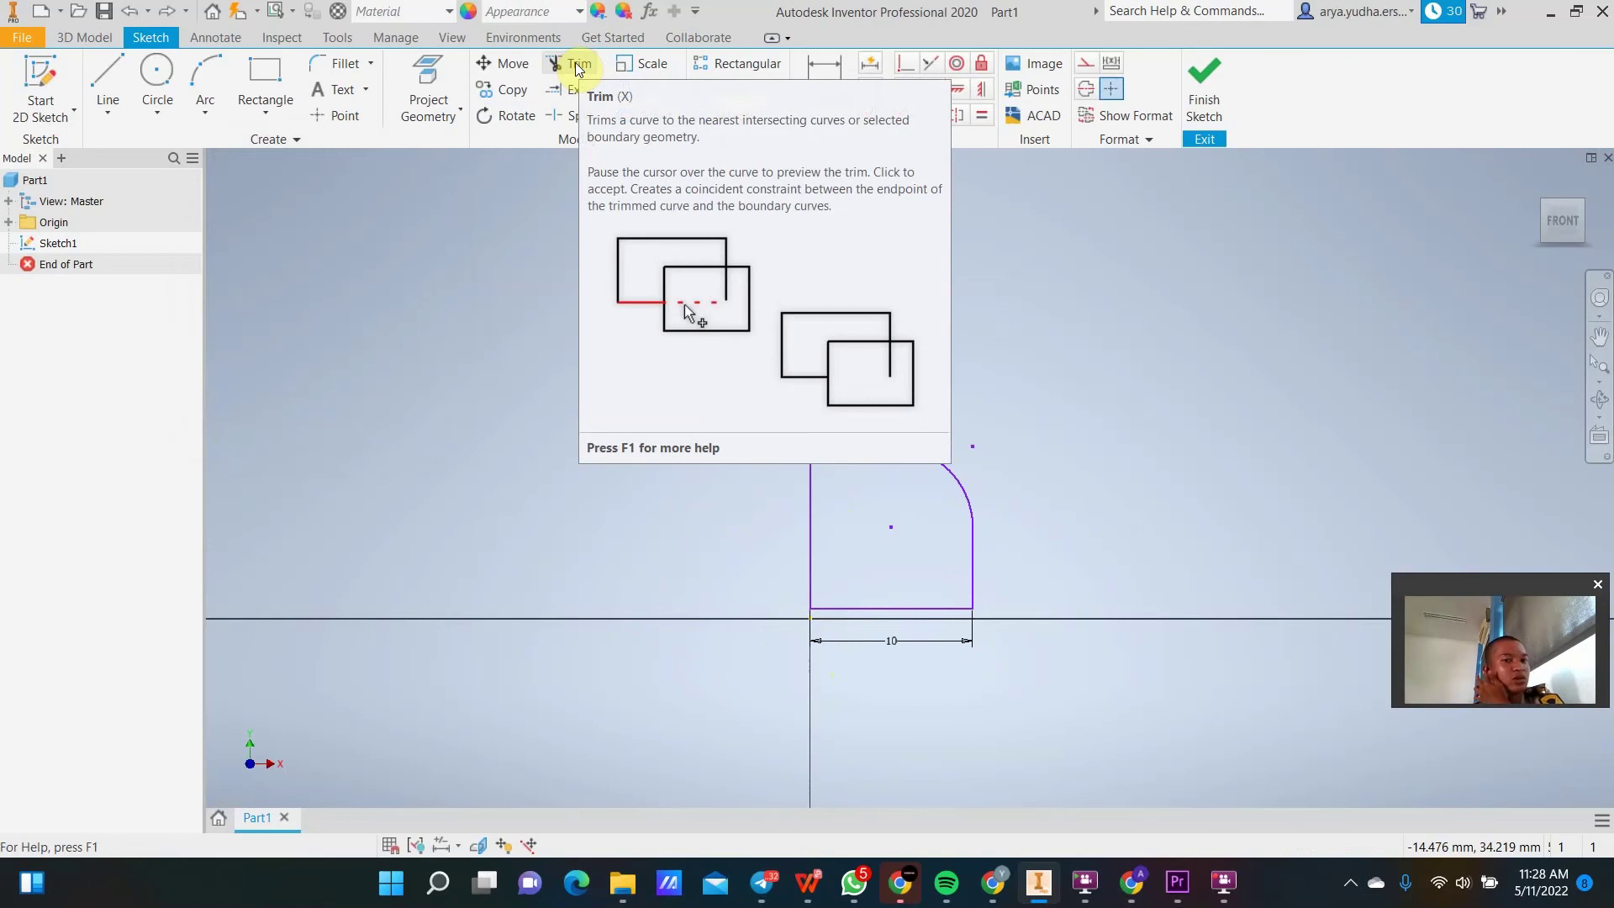
Draw a diagonal line from the fillet's upper end to the left edge's midpoint, and trim away the corner segments outside it.
{"action": "left_click", "coordinate": [103, 82]}
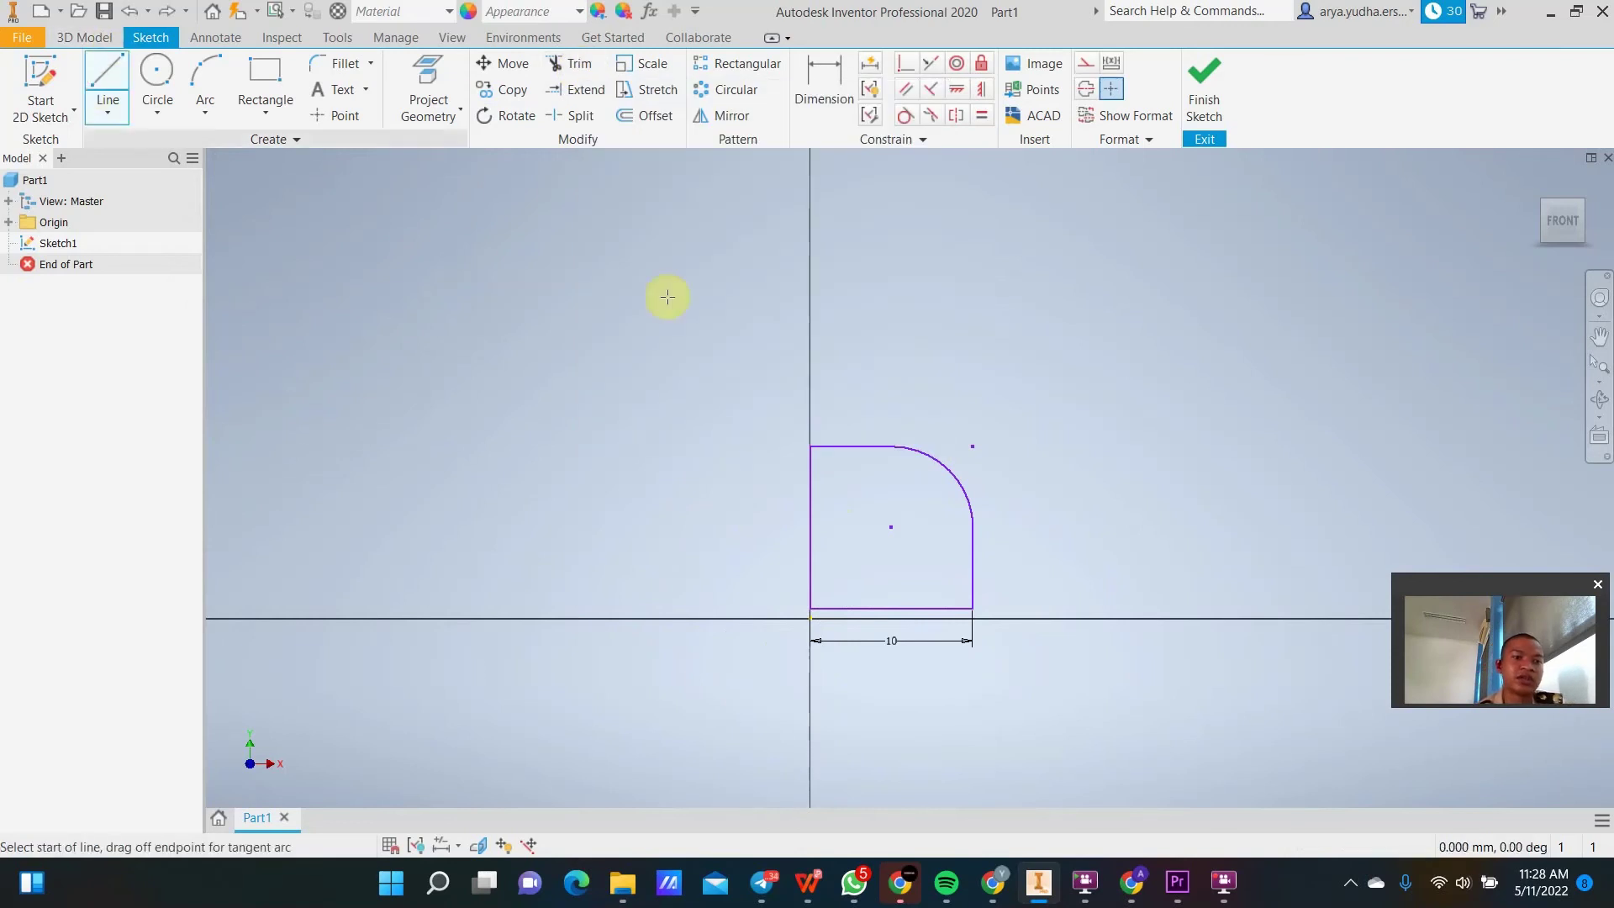
{"action": "left_click", "coordinate": [891, 446]}
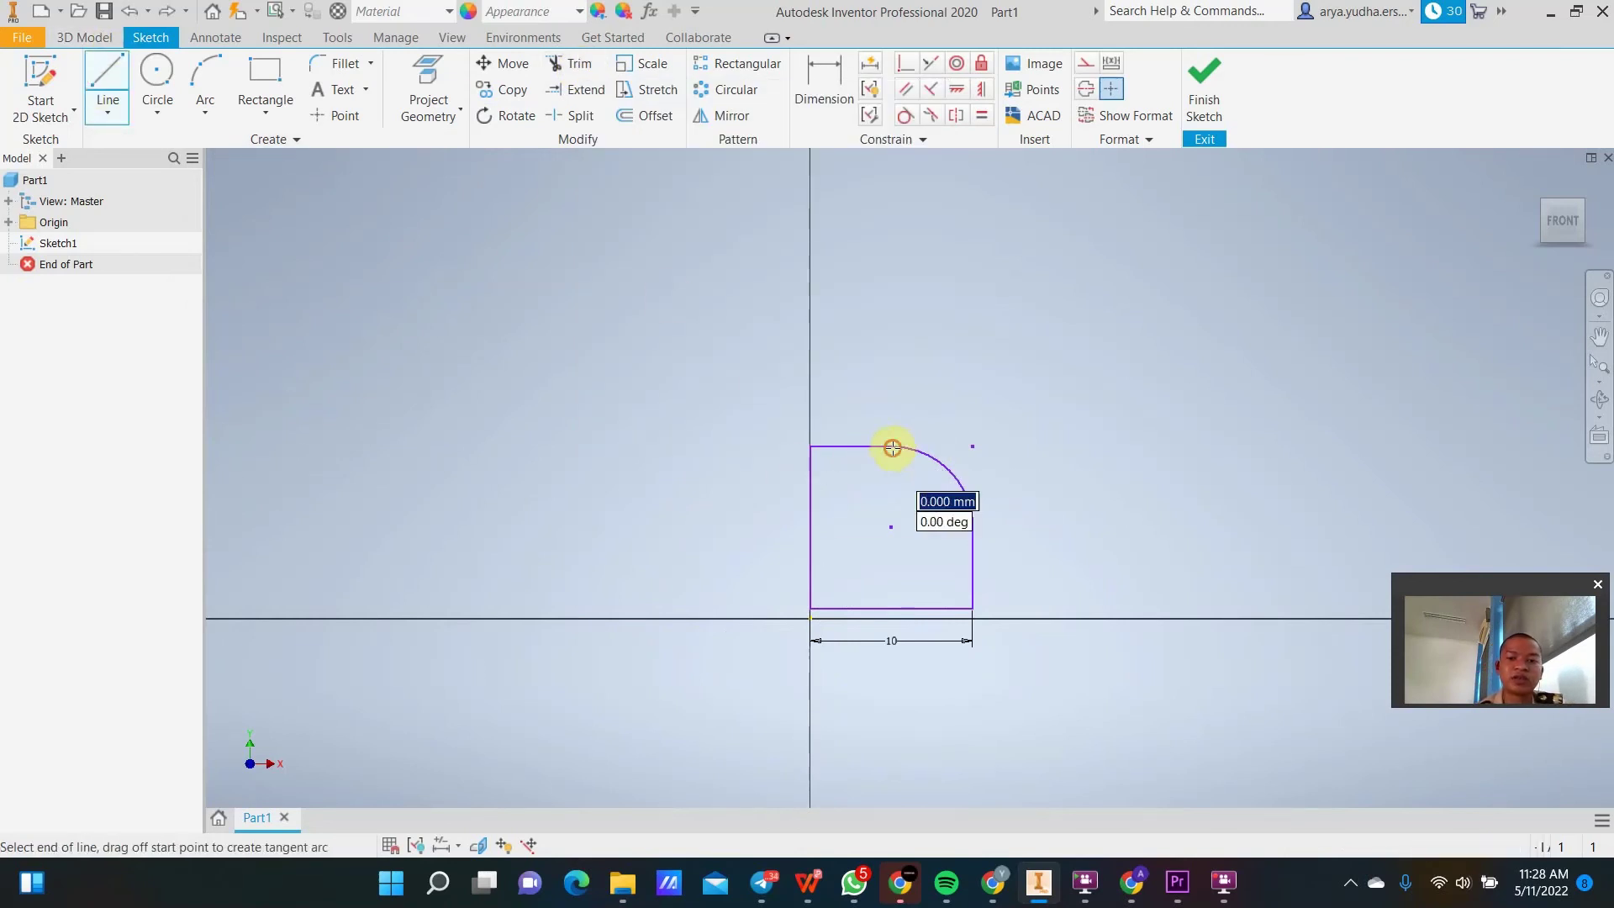
{"action": "double_click", "coordinate": [807, 527]}
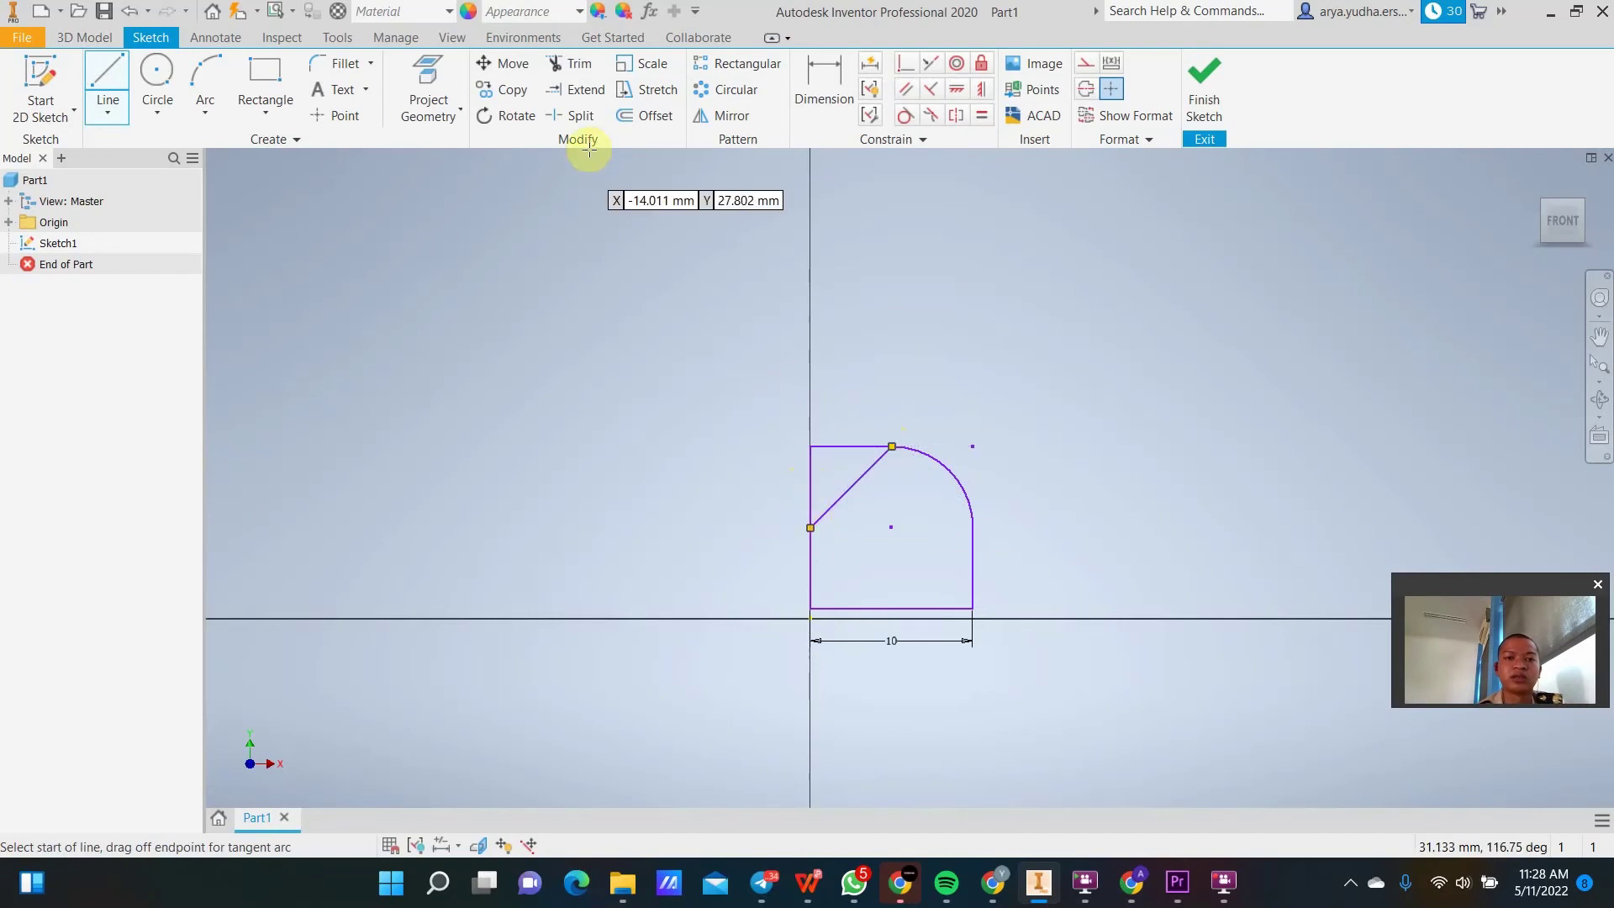
{"action": "left_click", "coordinate": [573, 63]}
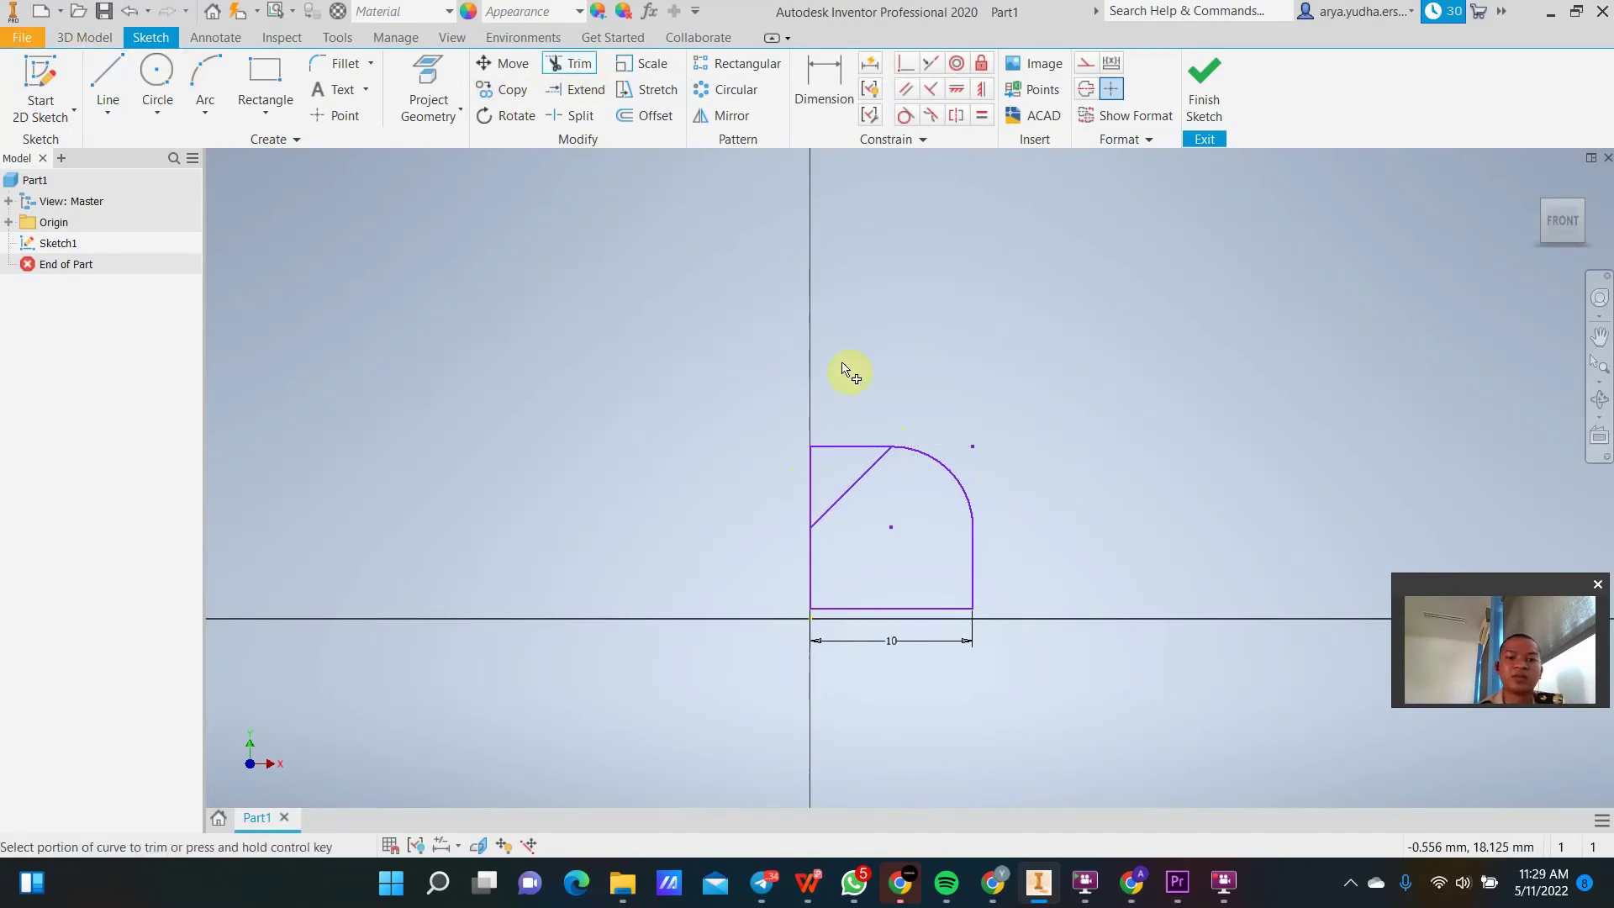
{"action": "left_click", "coordinate": [854, 450]}
{"action": "left_click", "coordinate": [810, 477]}
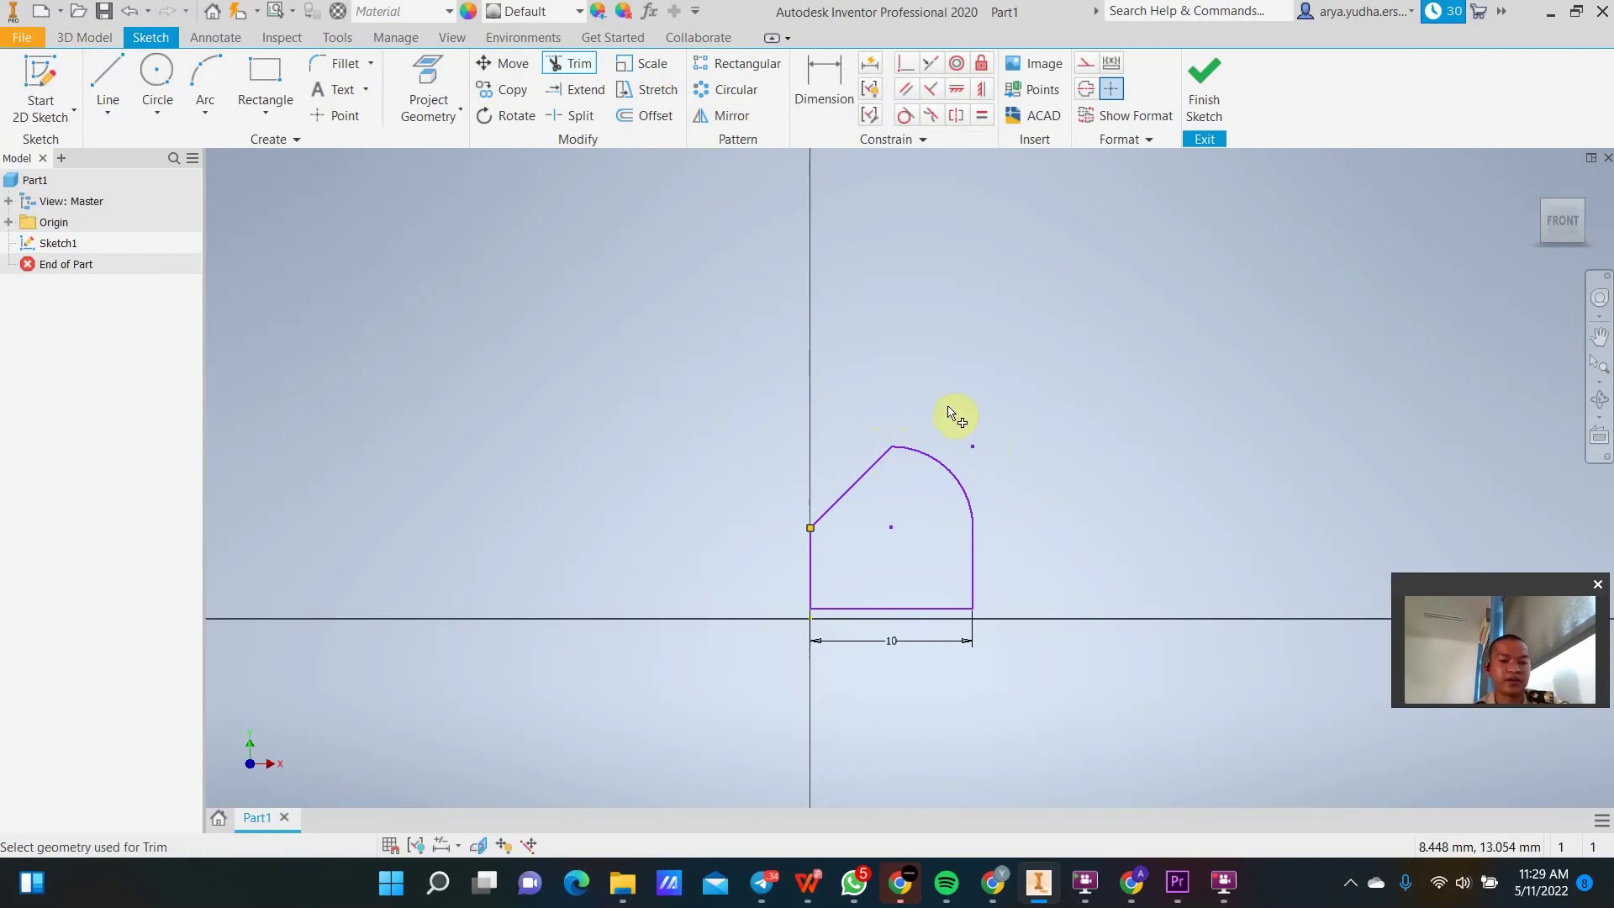
Undo both corner trims and the diagonal line.
{"action": "key", "text": "Escape"}
{"action": "key", "text": "ctrl+z"}
{"action": "key", "text": "ctrl+z"}
{"action": "key", "text": "ctrl+z"}
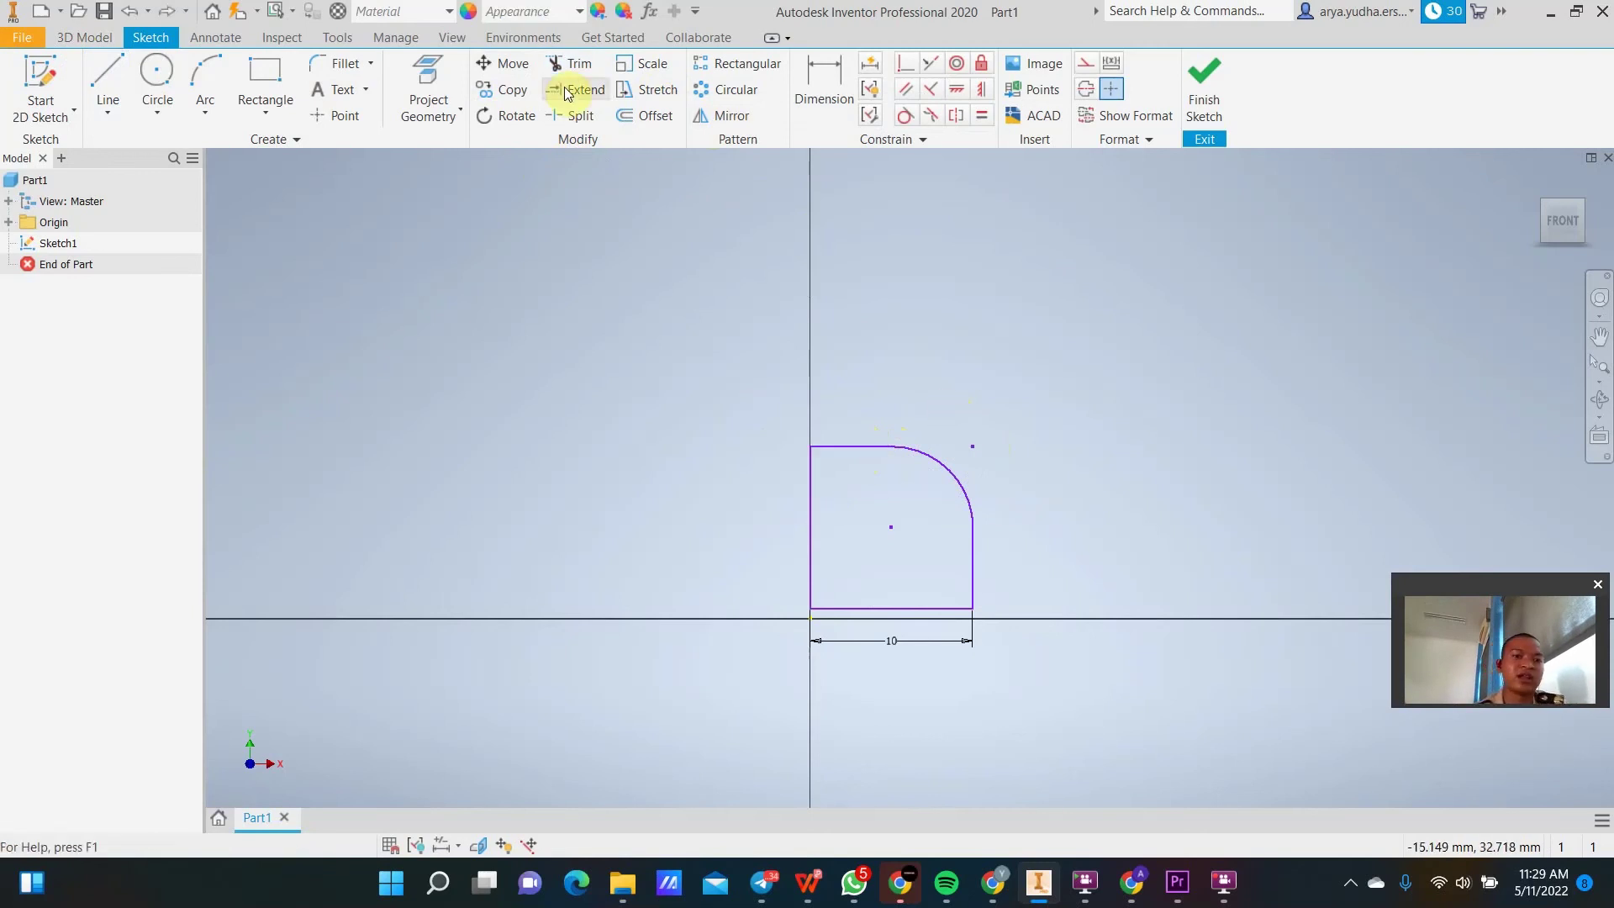
Extend the top and right edges of the filleted square to meet at the sharp corner, and undo the extension.
{"action": "left_click", "coordinate": [574, 89]}
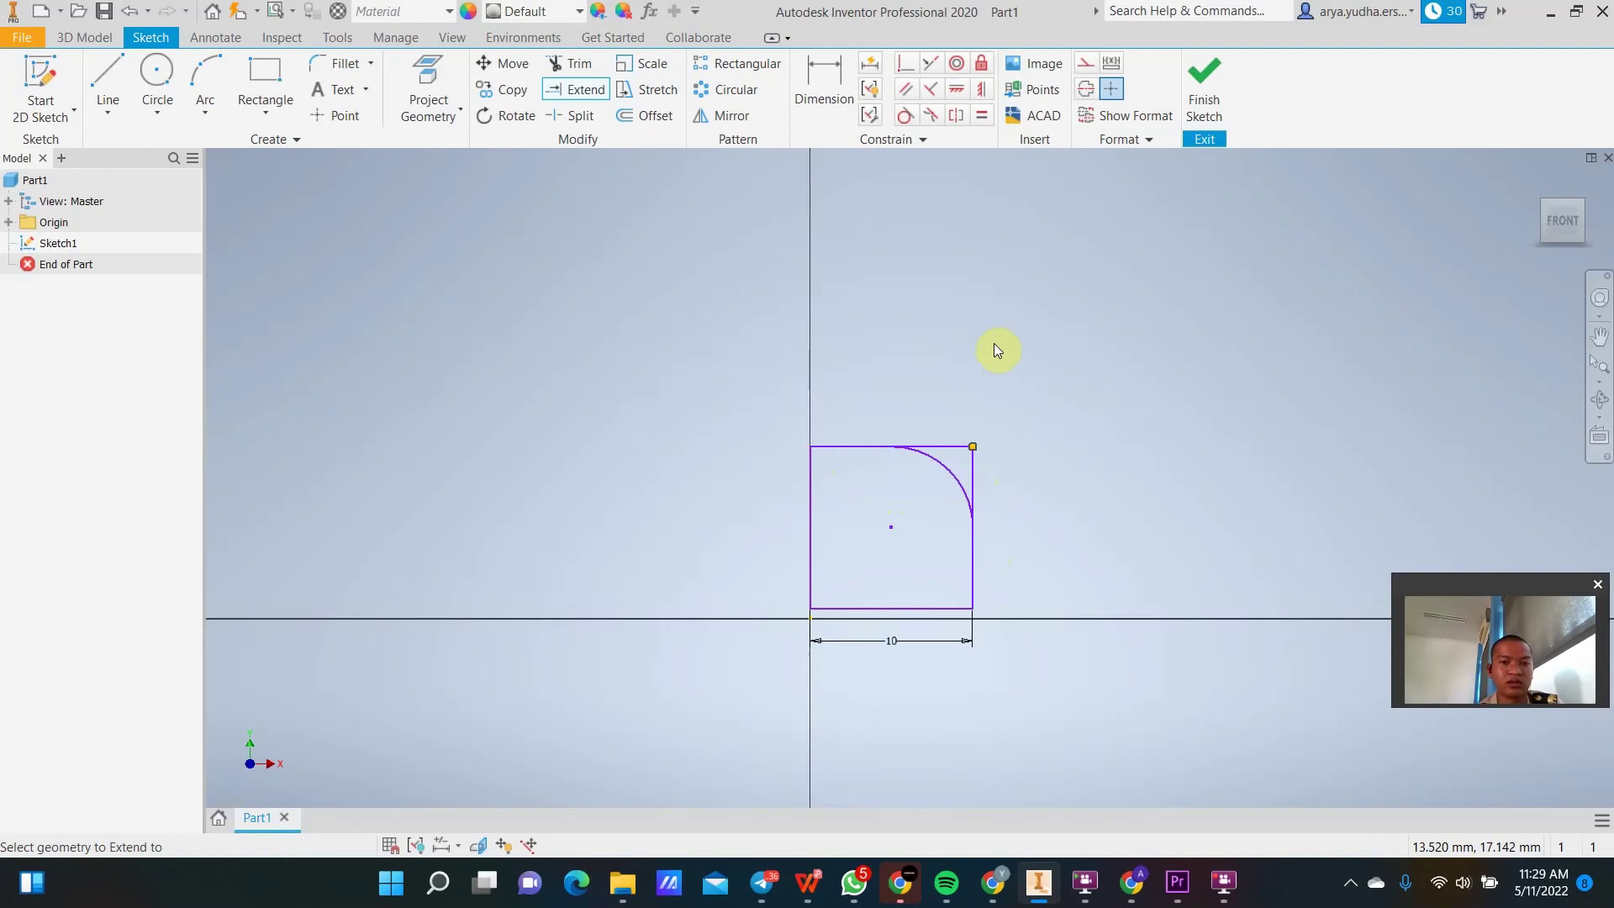
{"action": "key", "text": "Escape"}
{"action": "key", "text": "ctrl+z"}
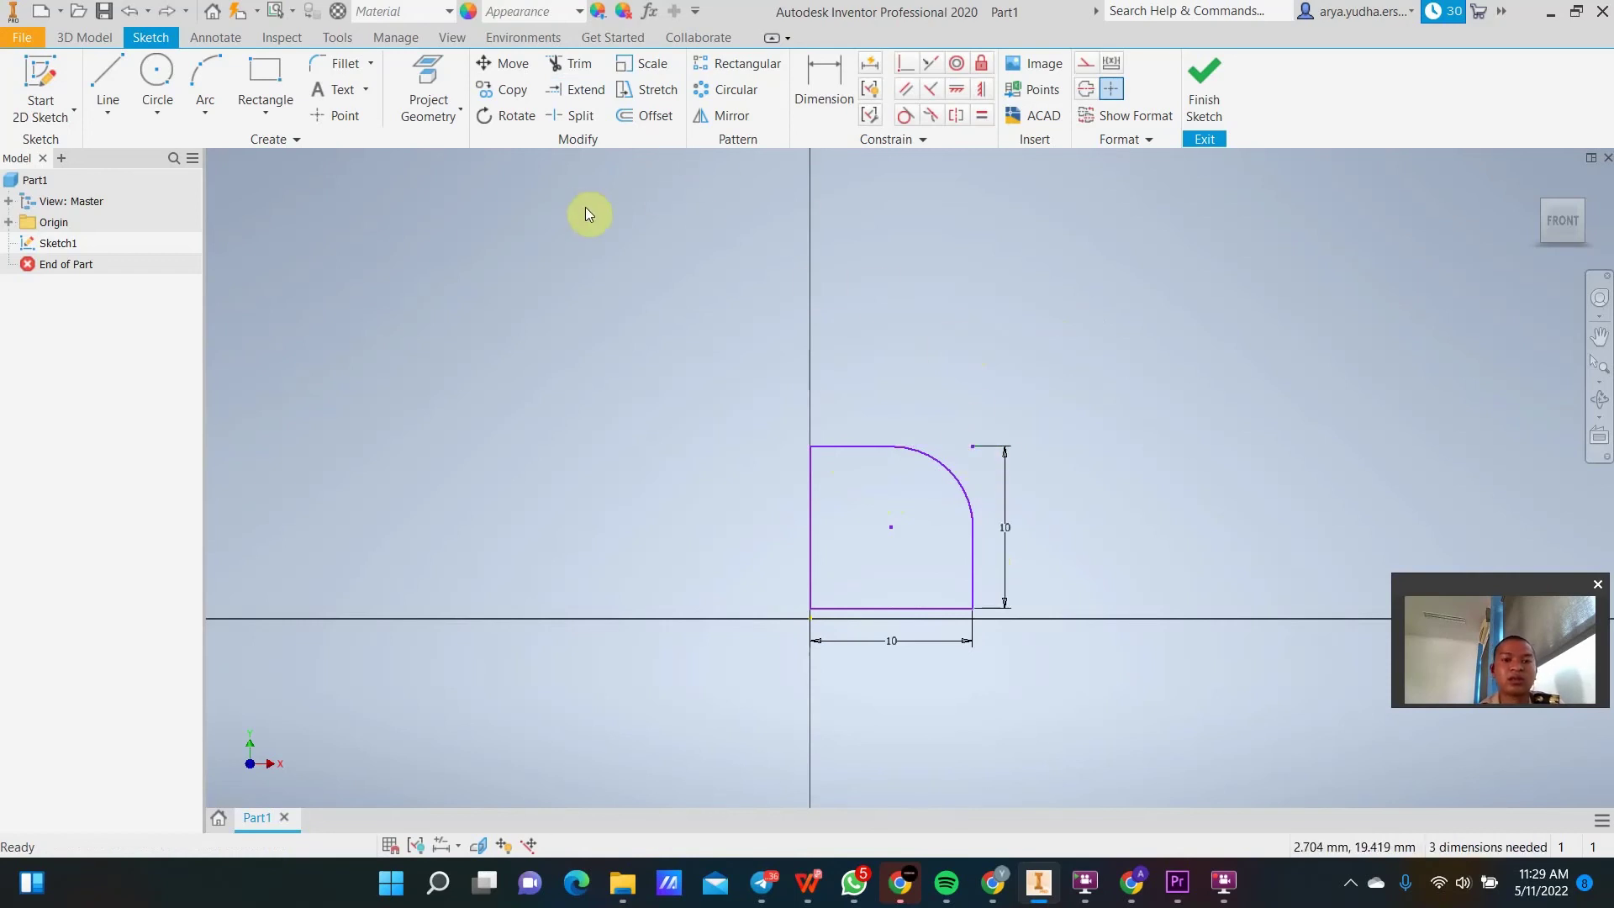
Split the left vertical edge of the filleted square at its midpoint, and finish the sketch.
{"action": "left_click", "coordinate": [579, 116]}
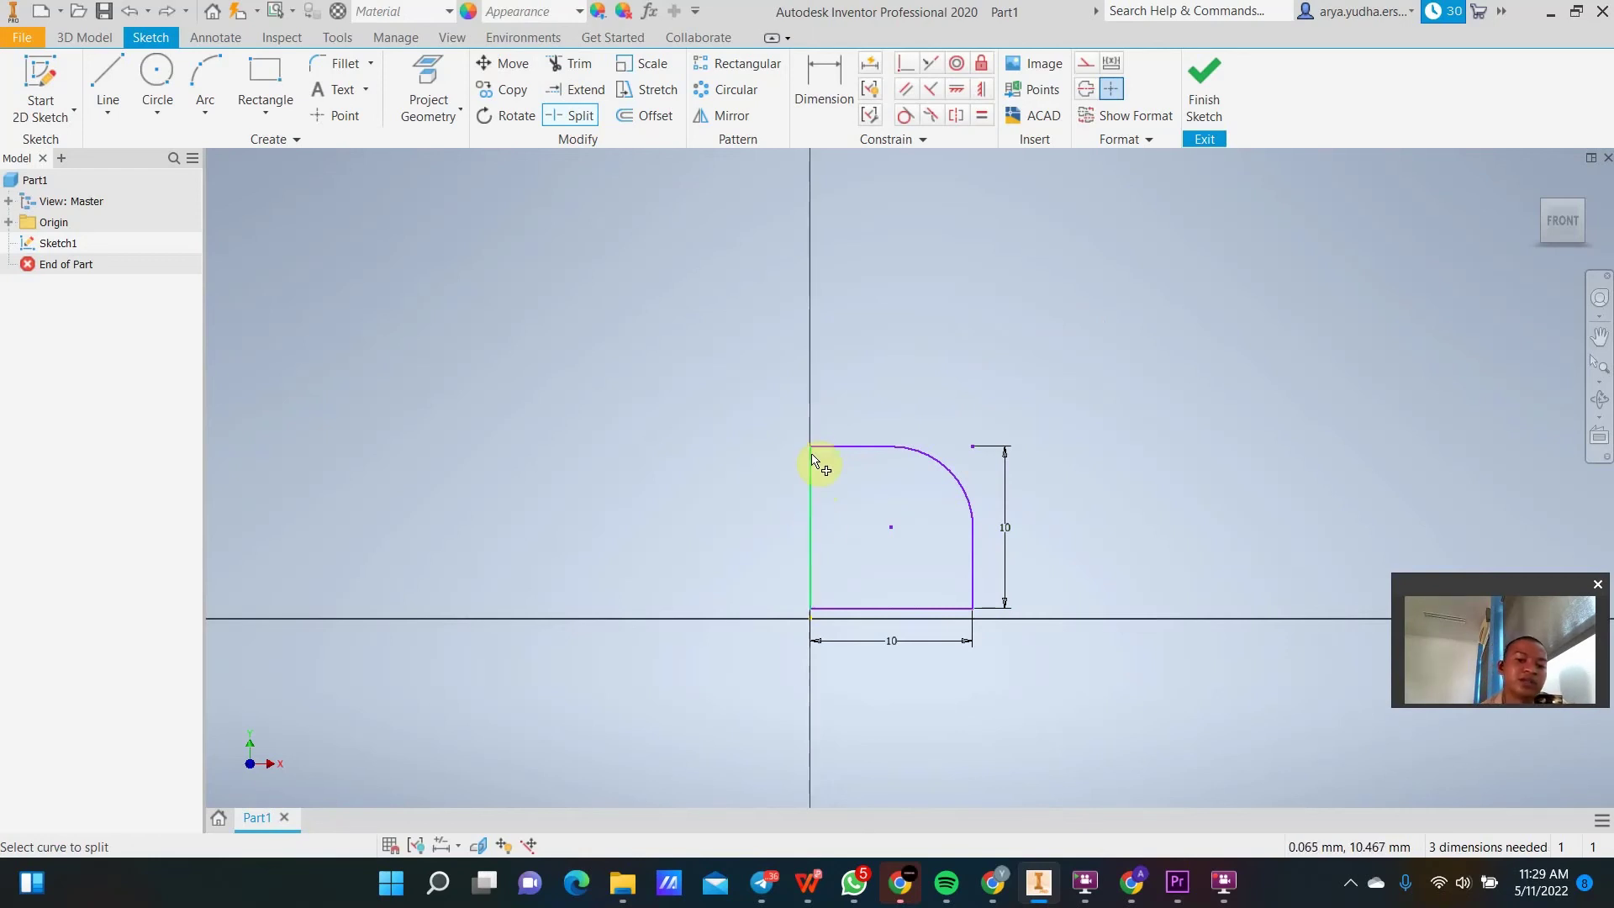
{"action": "left_click", "coordinate": [812, 527]}
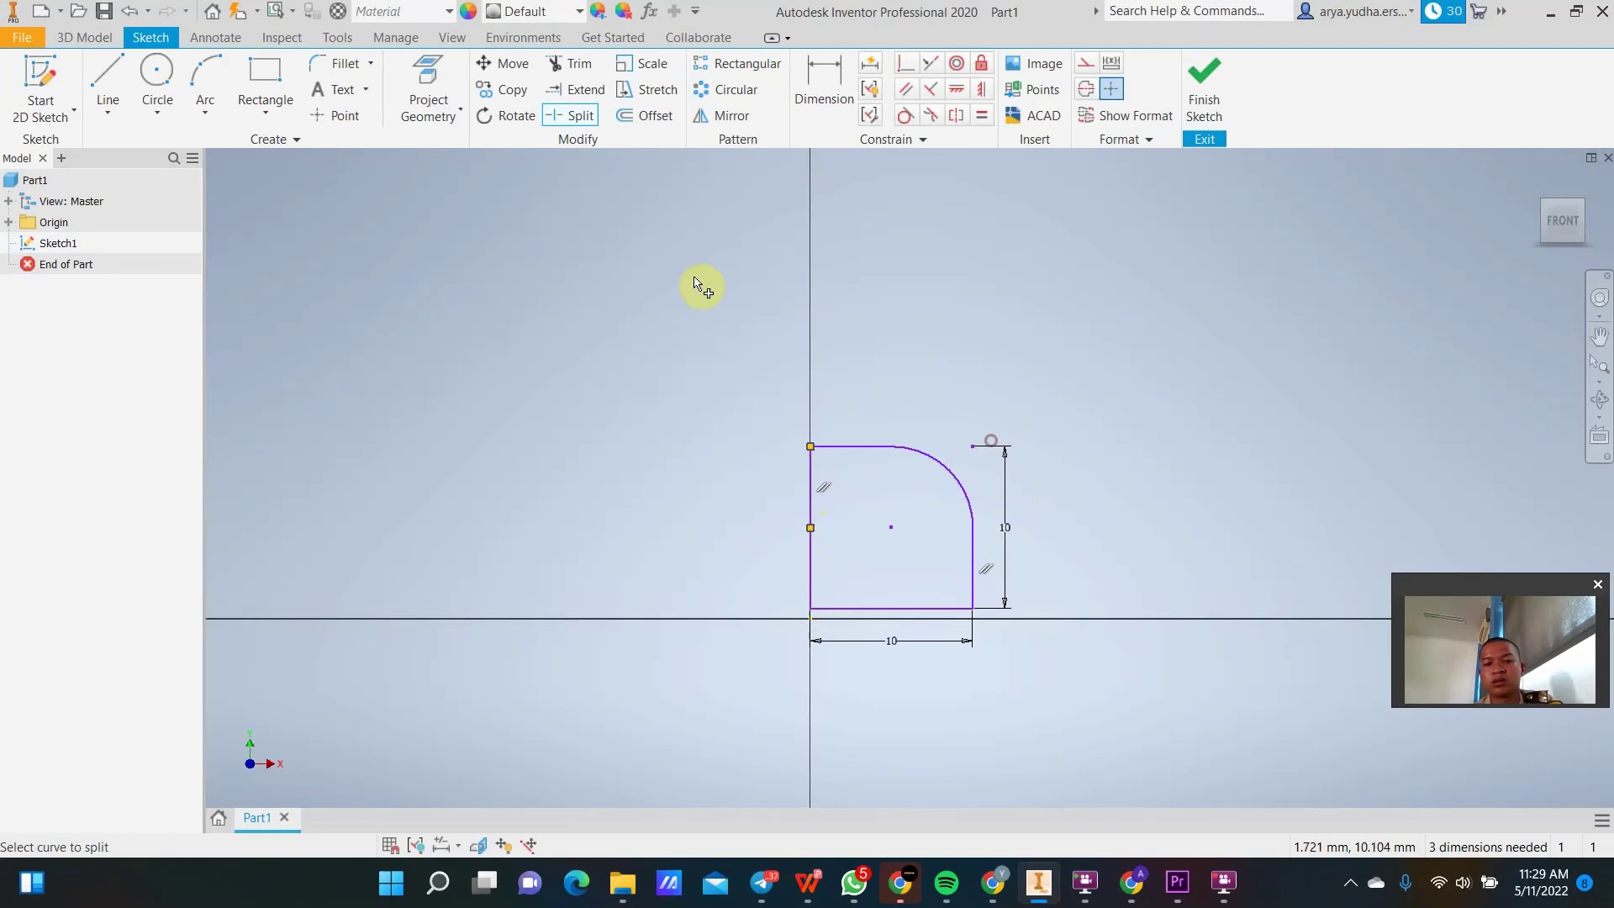
{"action": "left_click", "coordinate": [1203, 93]}
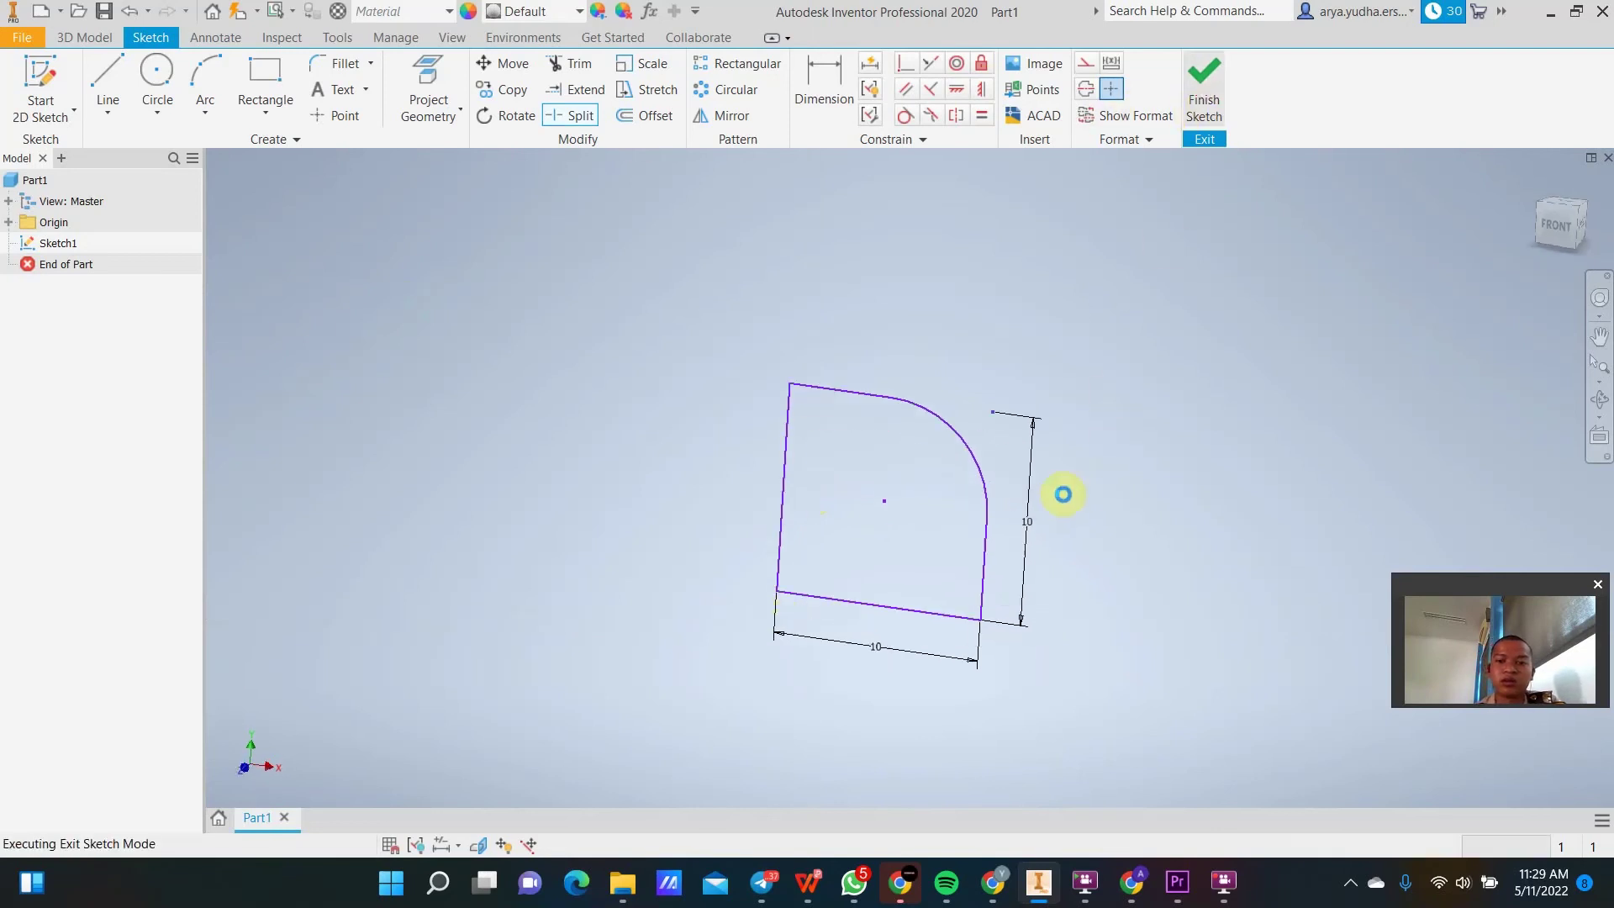
Return to the front view and reopen the filleted square's sketch for editing.
{"action": "left_click", "coordinate": [1550, 238]}
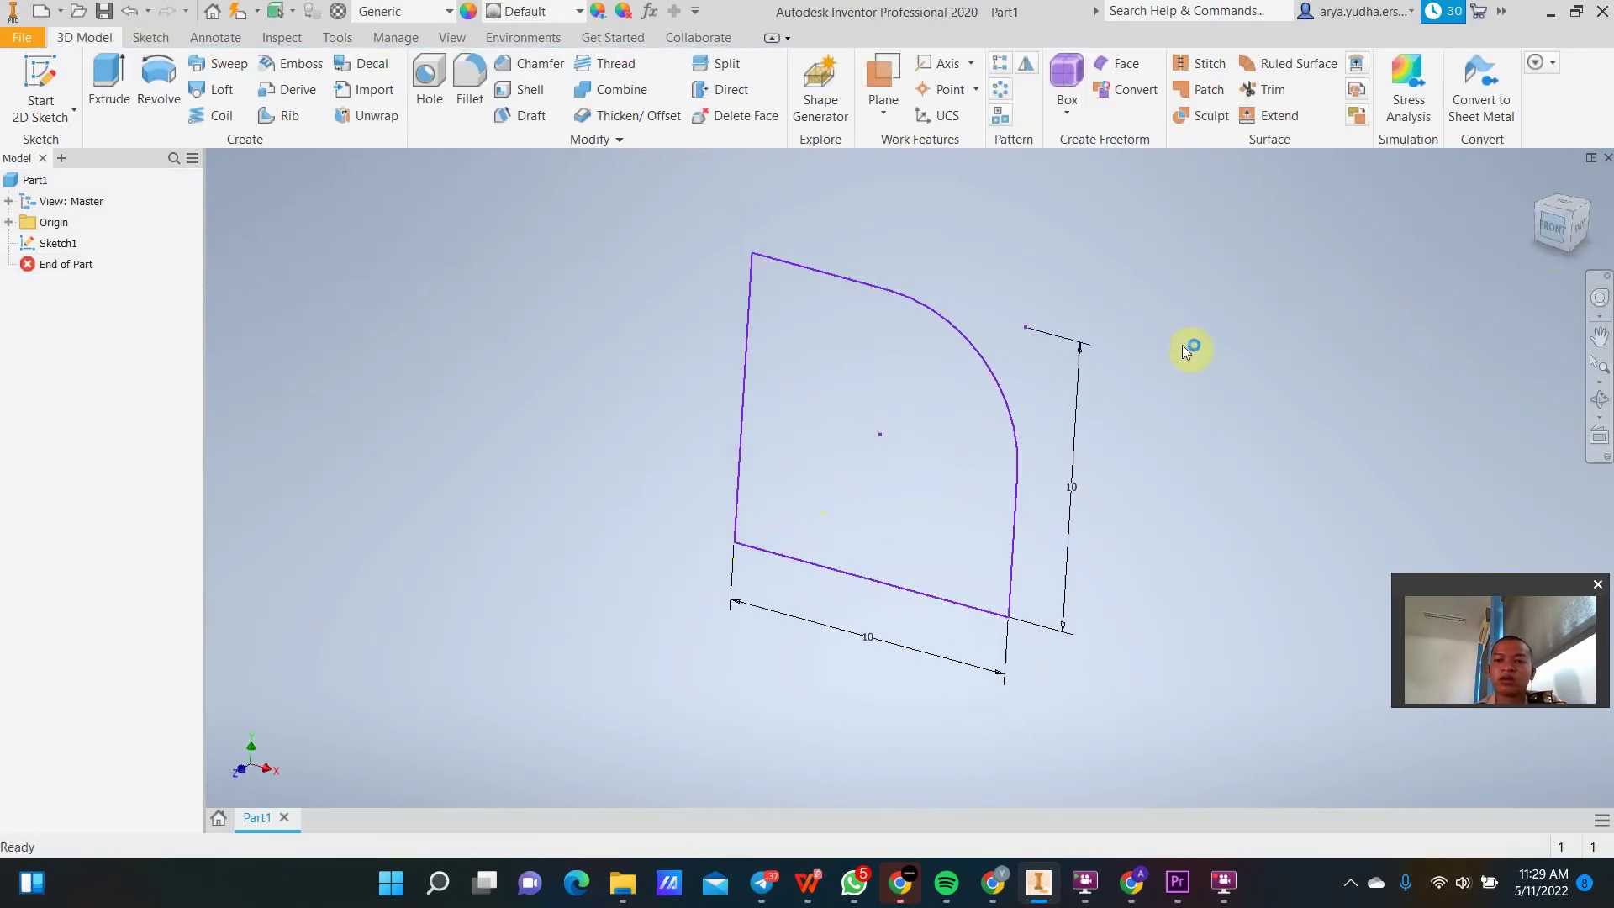
{"action": "left_click", "coordinate": [1042, 393]}
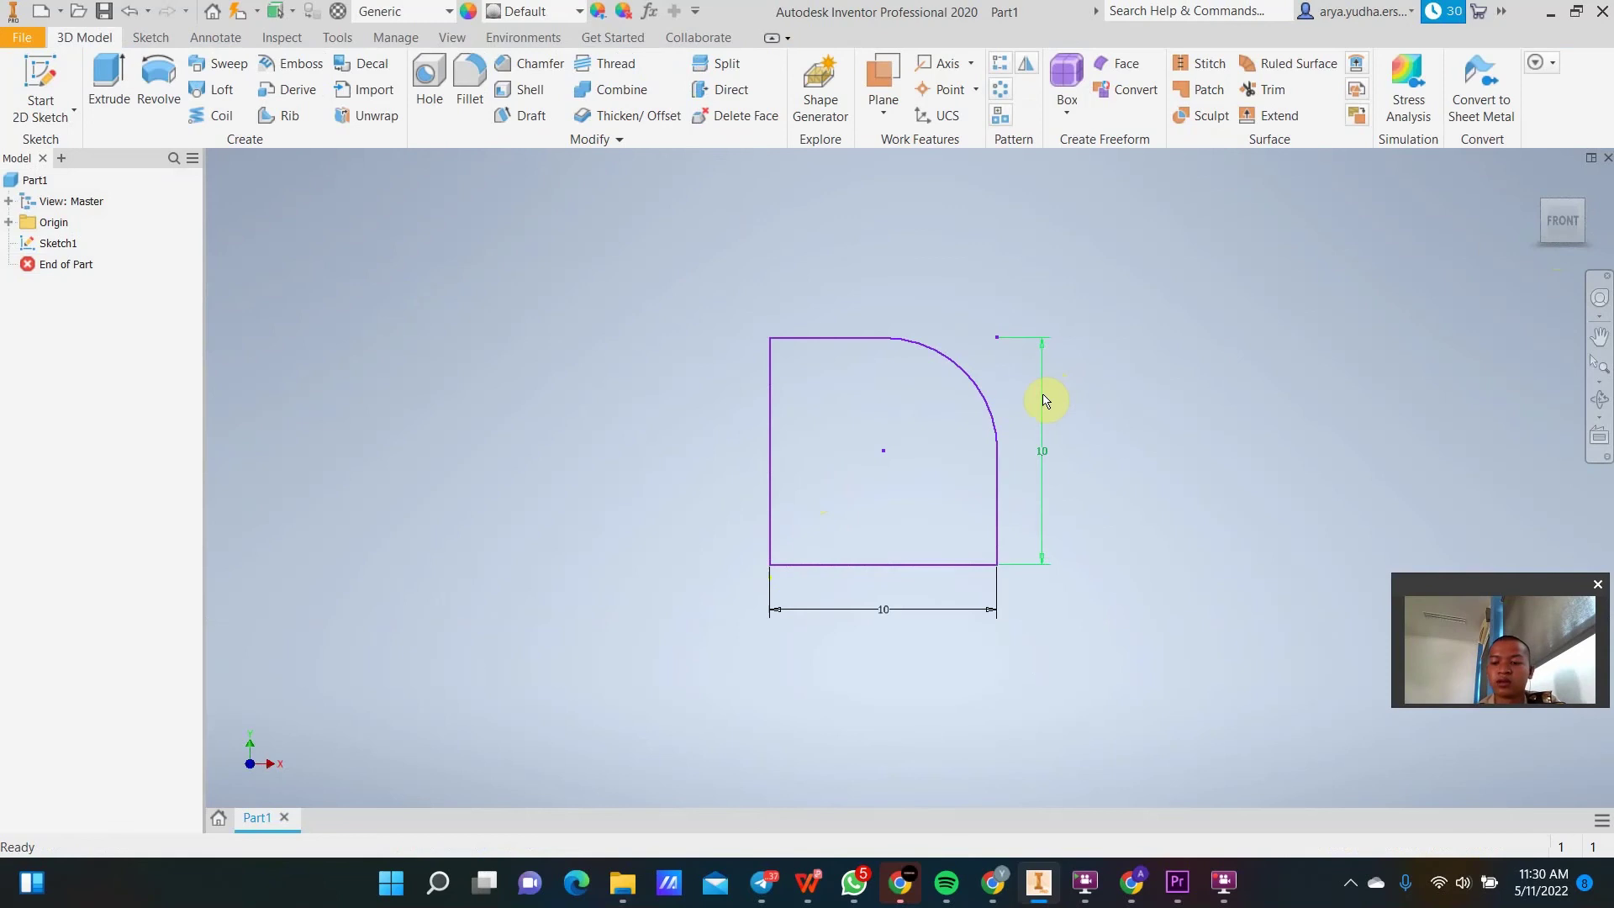
{"action": "left_click", "coordinate": [1044, 410]}
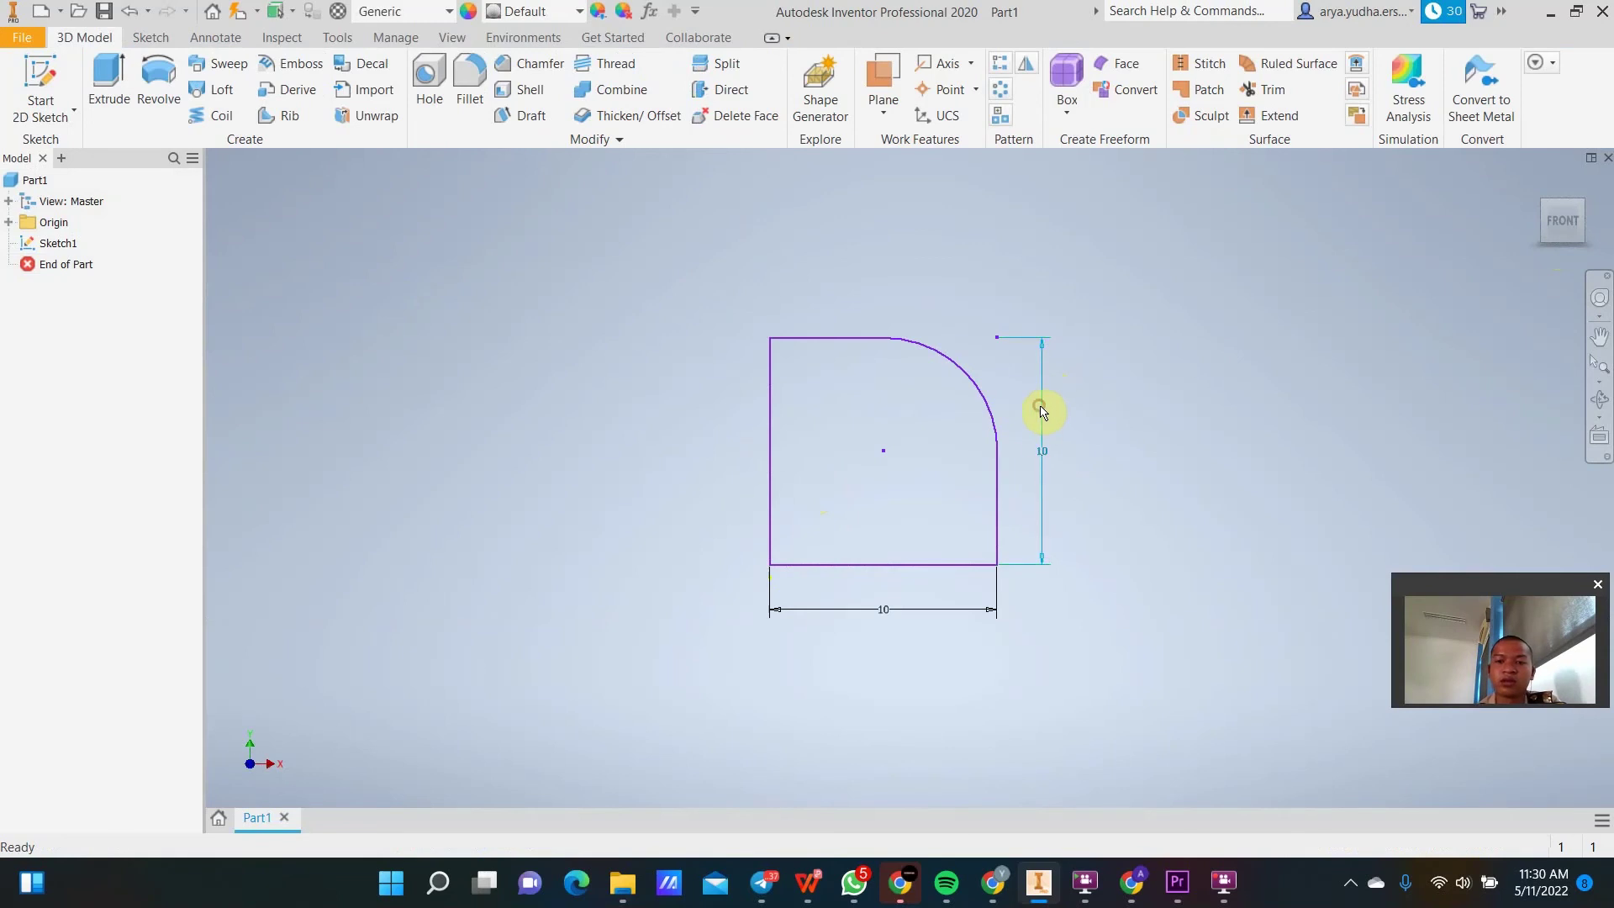
{"action": "left_click", "coordinate": [924, 607]}
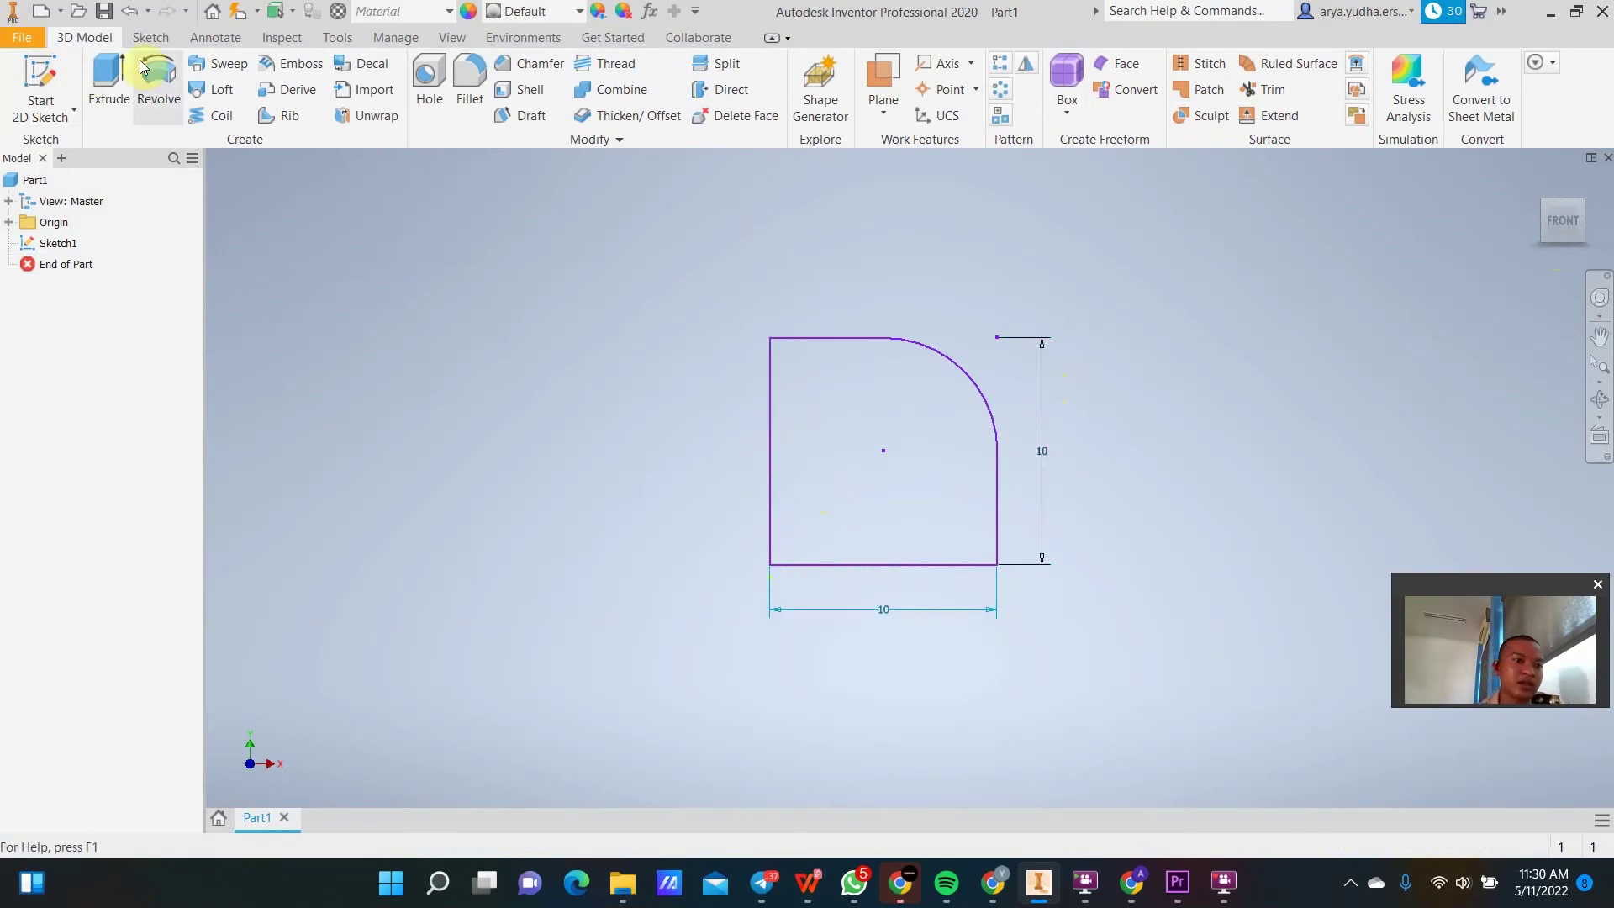
{"action": "left_click", "coordinate": [128, 37]}
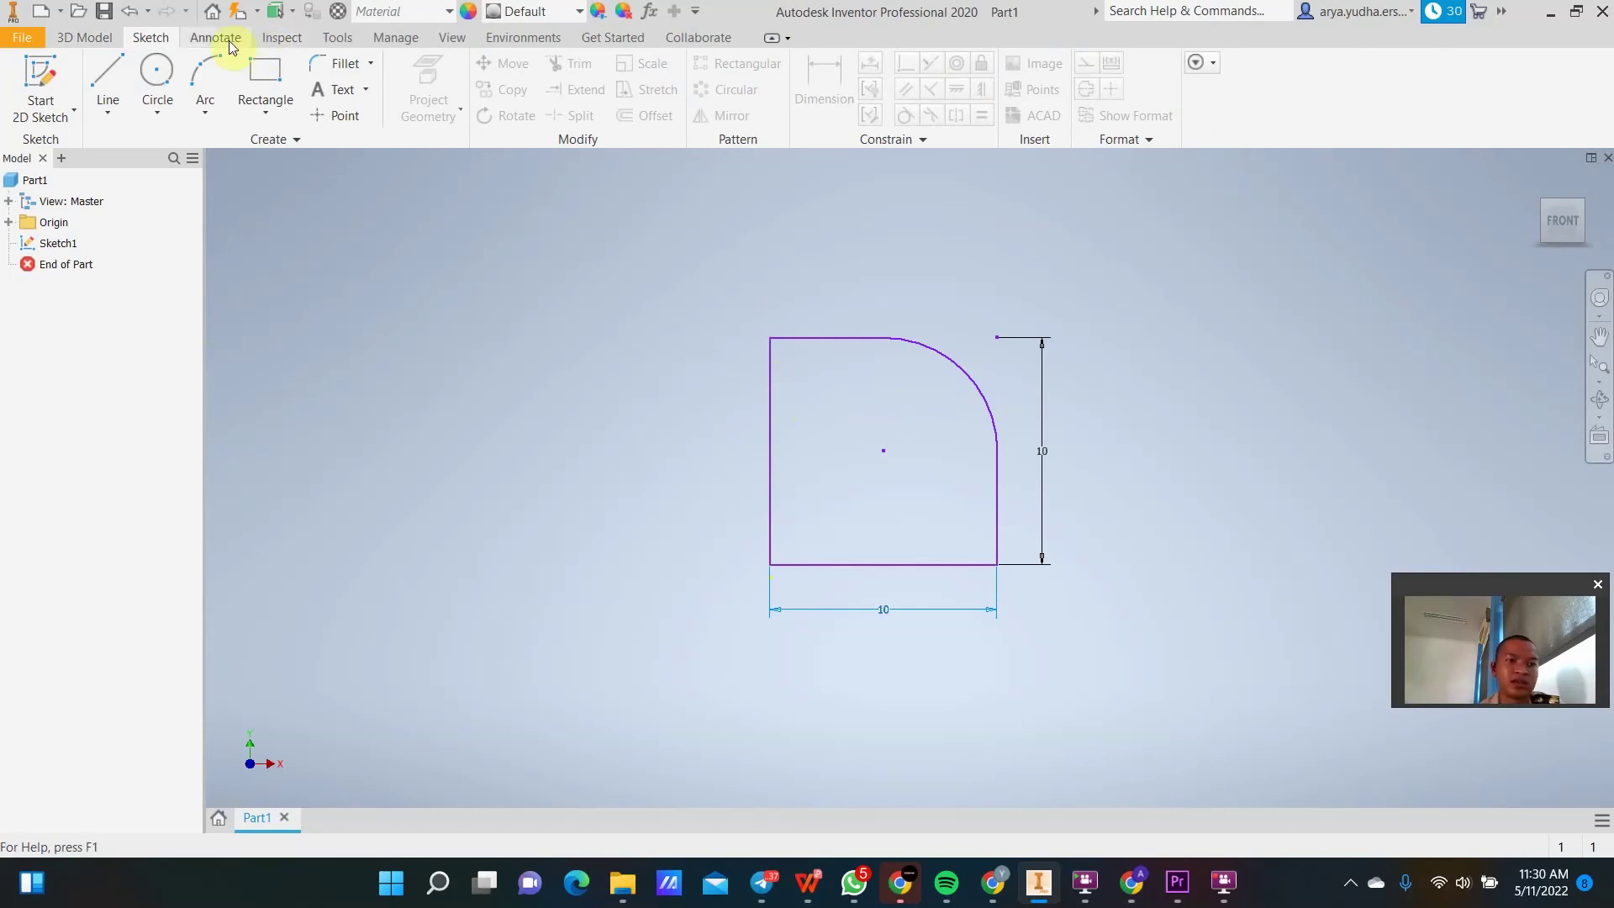
{"action": "left_click", "coordinate": [111, 104]}
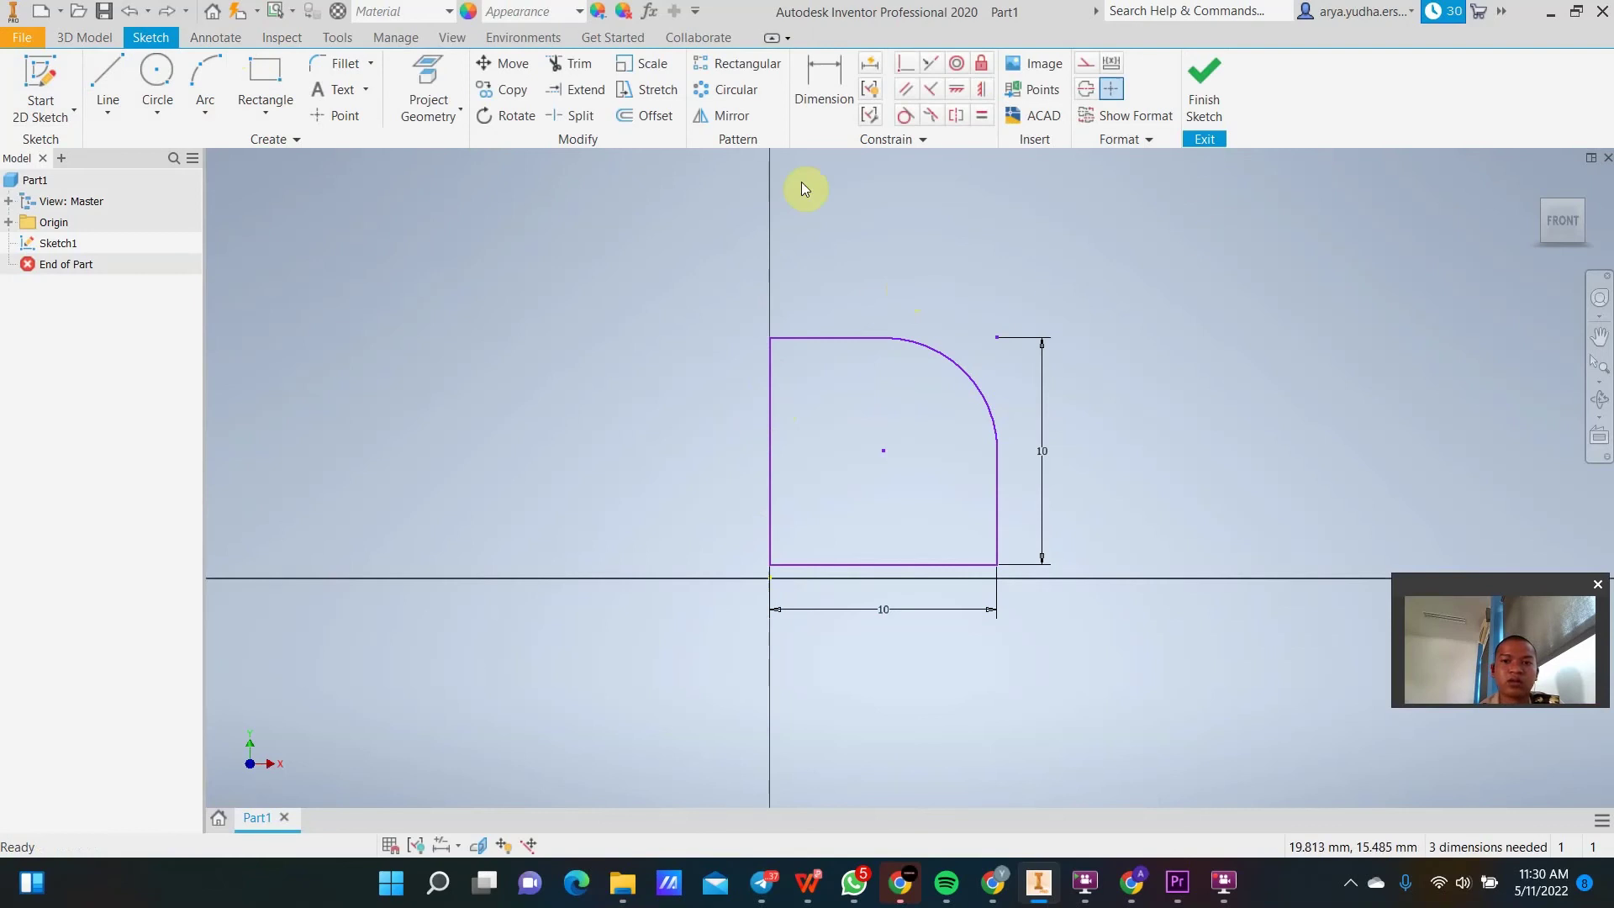
Trim the upper half of the split left edge, try to trim its lower half, and undo the trim.
{"action": "left_click", "coordinate": [560, 67]}
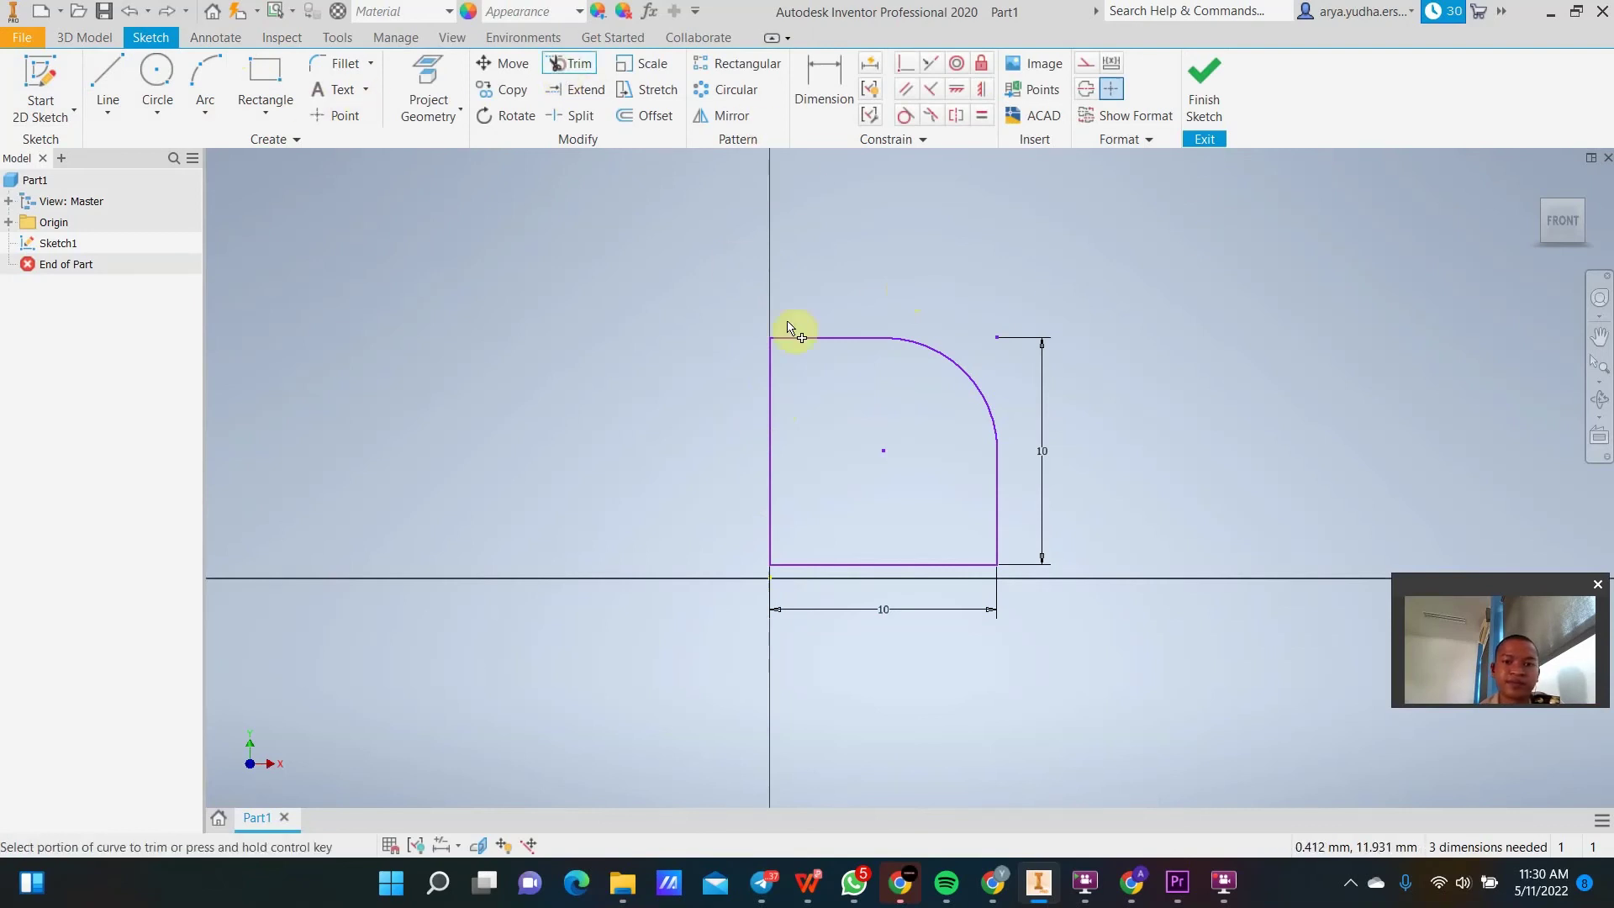
{"action": "left_click", "coordinate": [770, 386]}
{"action": "left_click", "coordinate": [762, 512]}
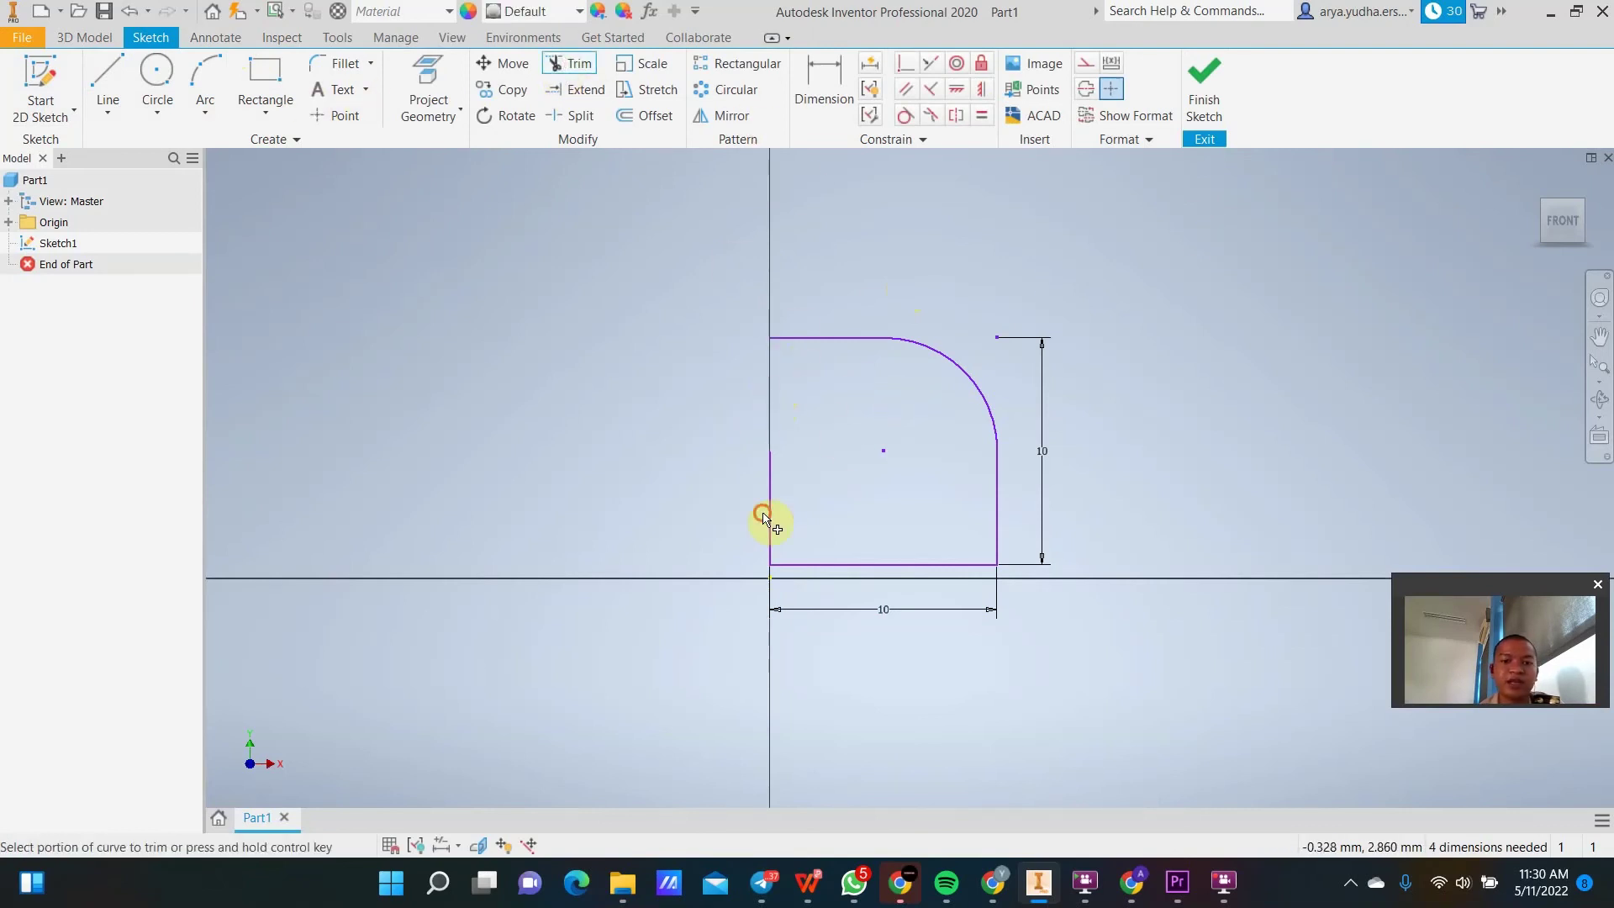
{"action": "left_click", "coordinate": [772, 512]}
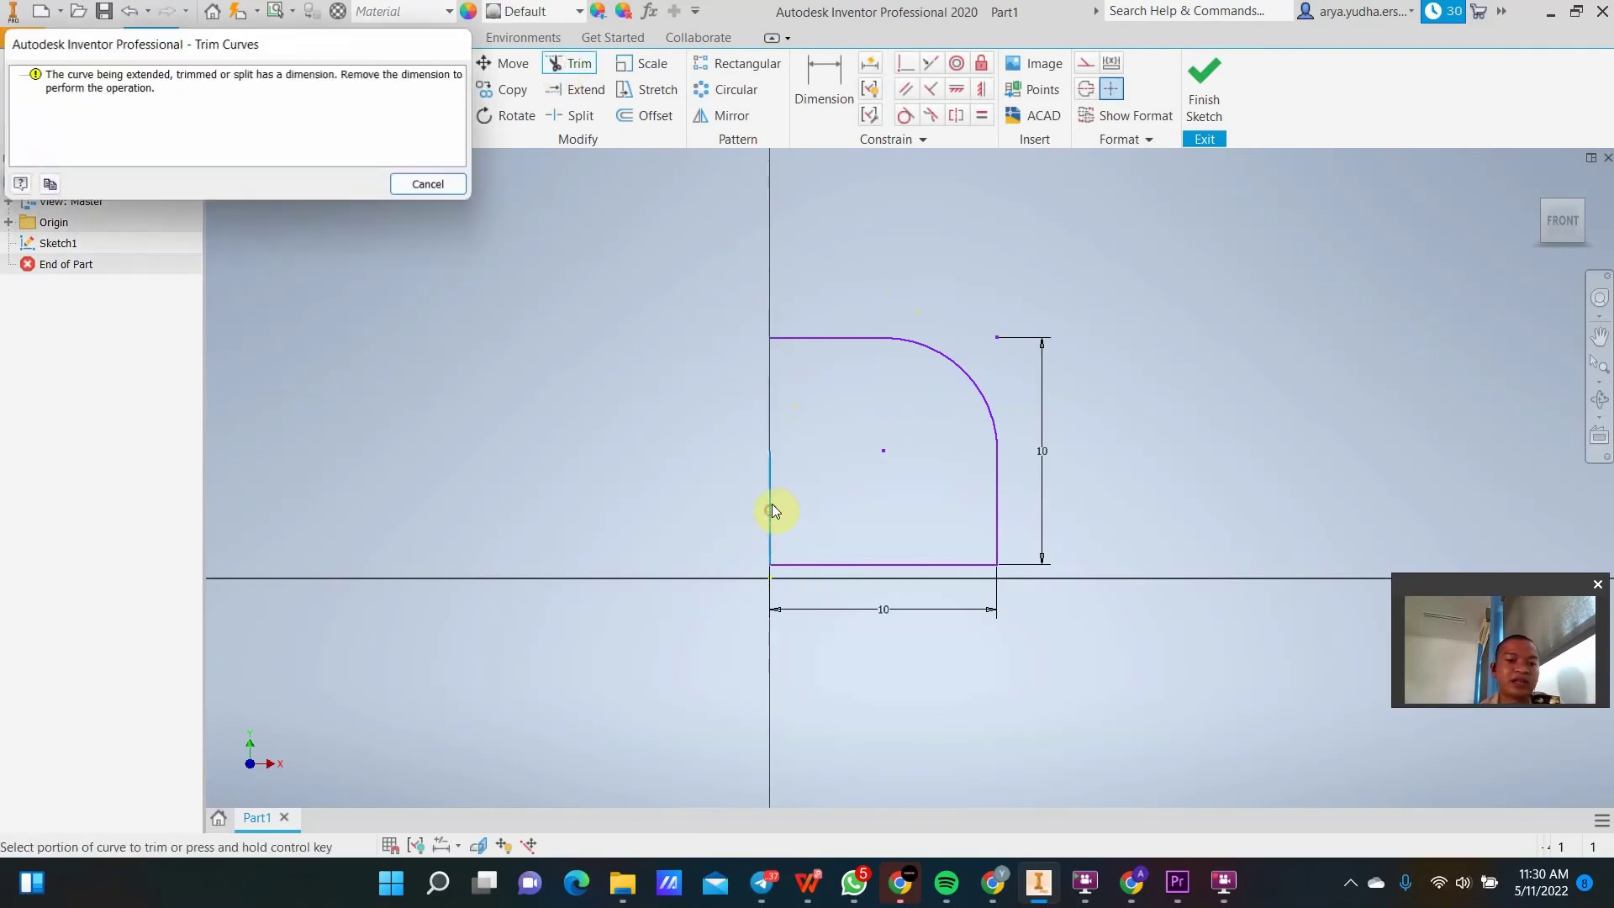
{"action": "left_click", "coordinate": [428, 184]}
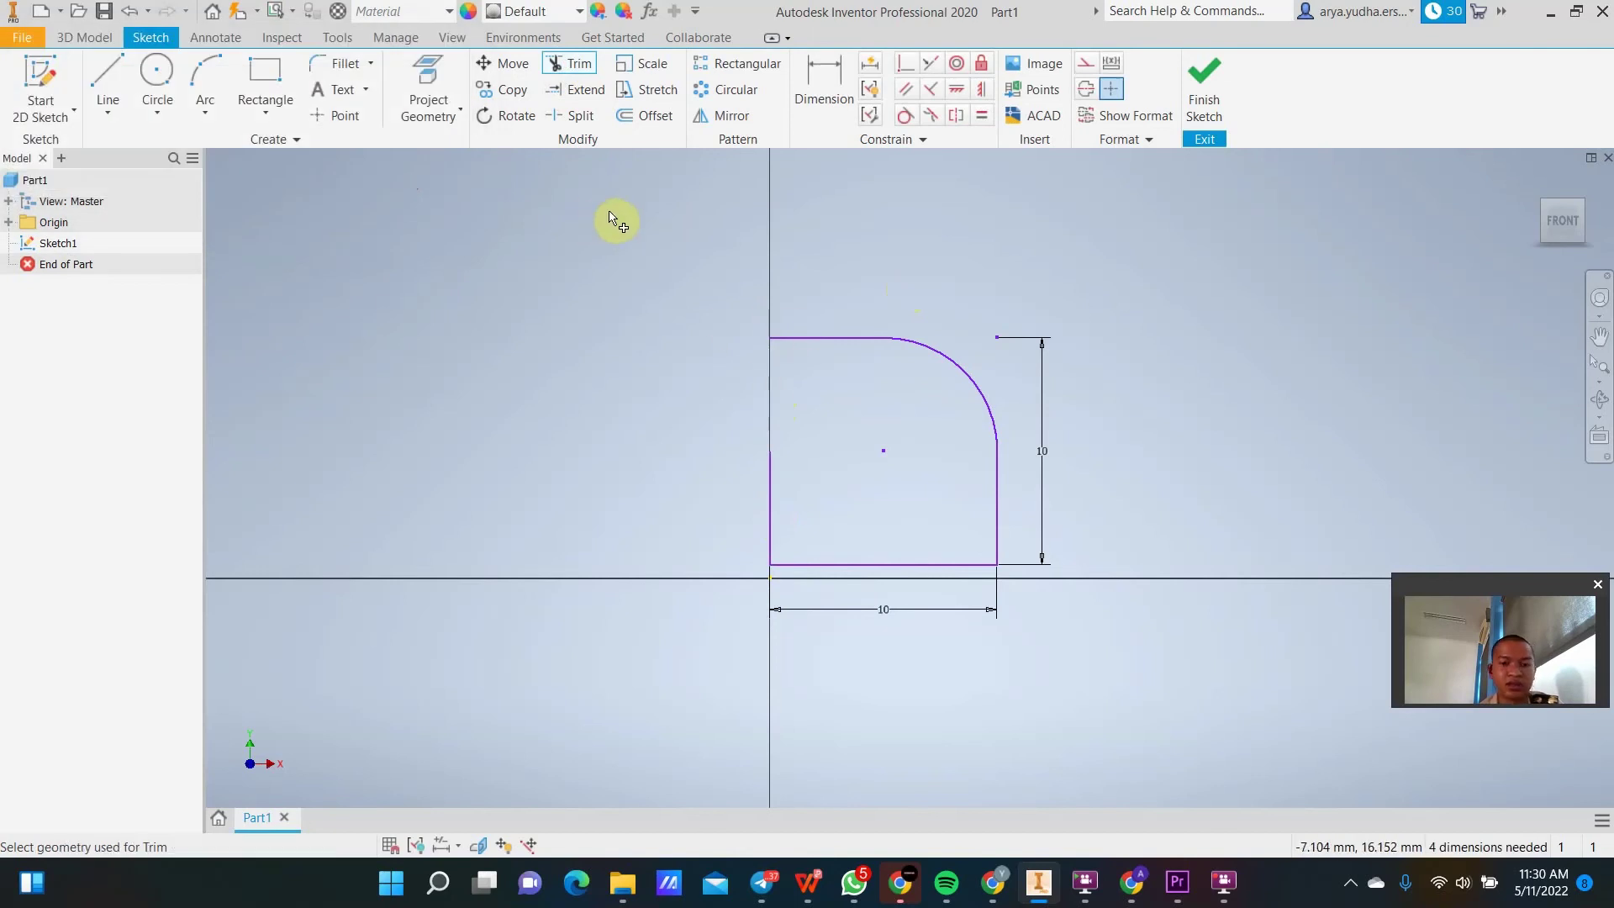
{"action": "key", "text": "ctrl+z"}
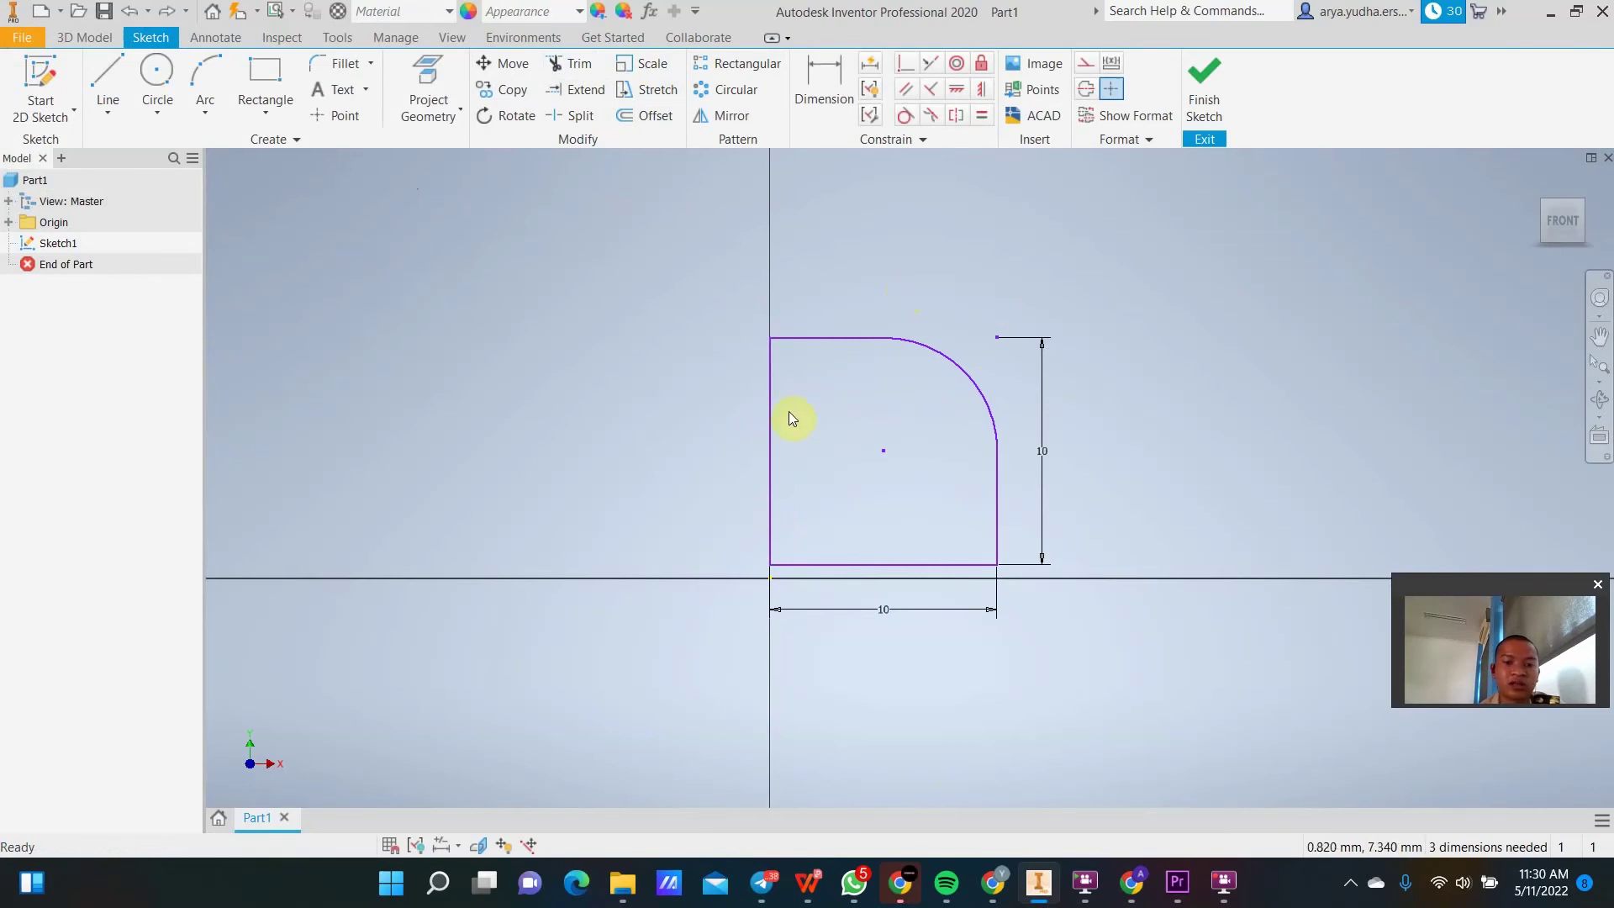
Try to scale the whole filleted square from its bottom-right corner, allowing its existing dimensions to relax.
{"action": "left_click", "coordinate": [649, 65]}
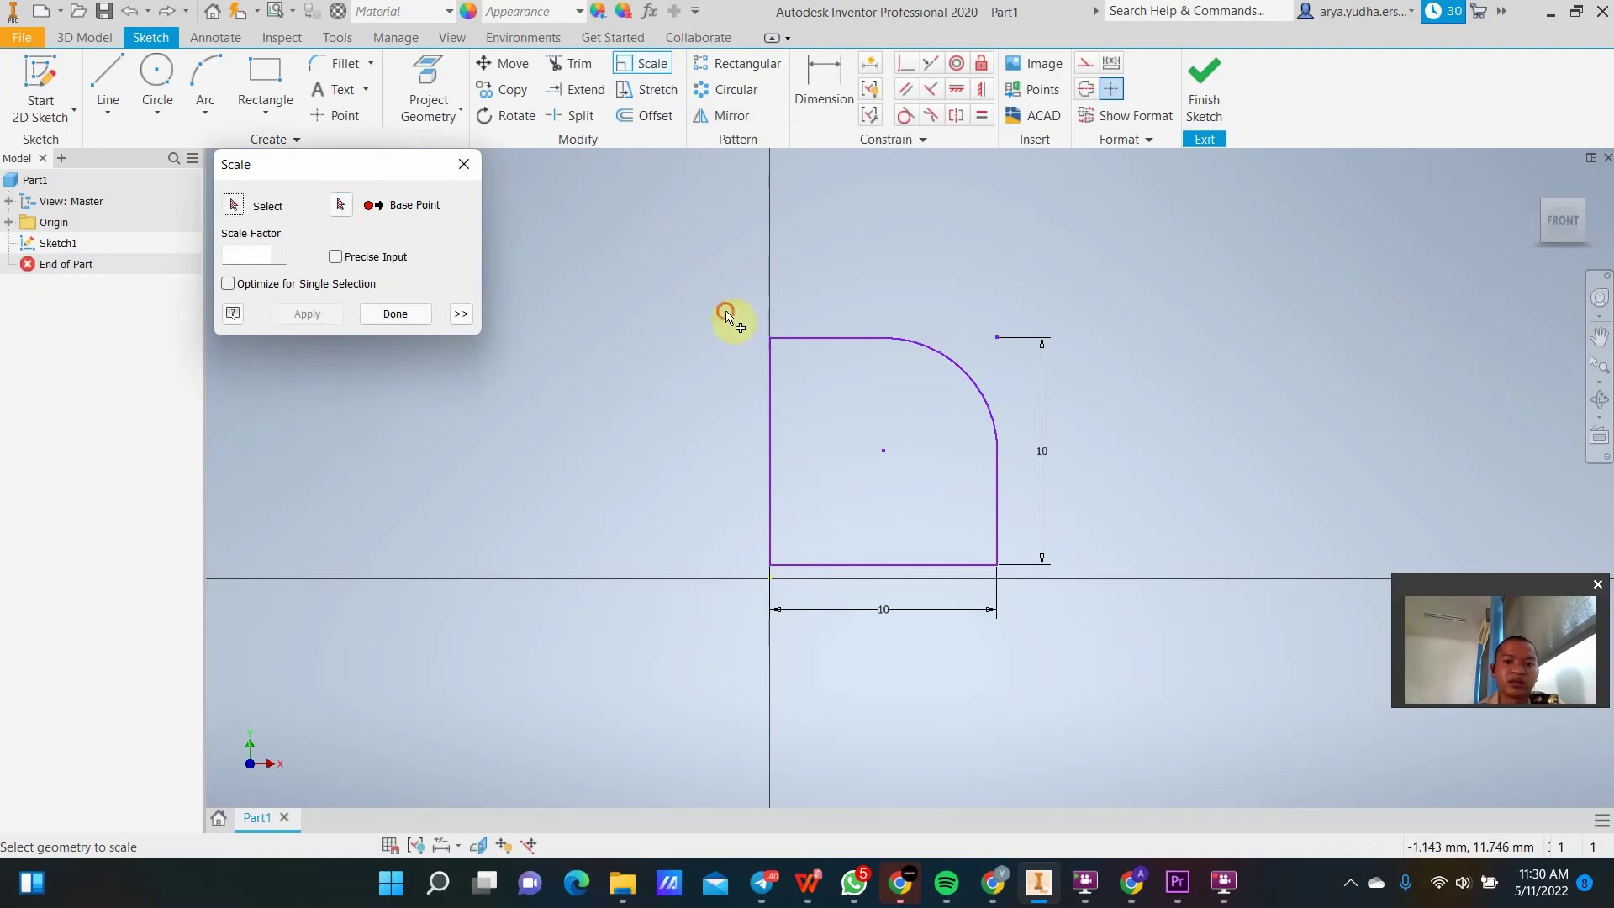
{"action": "left_click_drag", "start_coordinate": [723, 314], "coordinate": [1137, 626]}
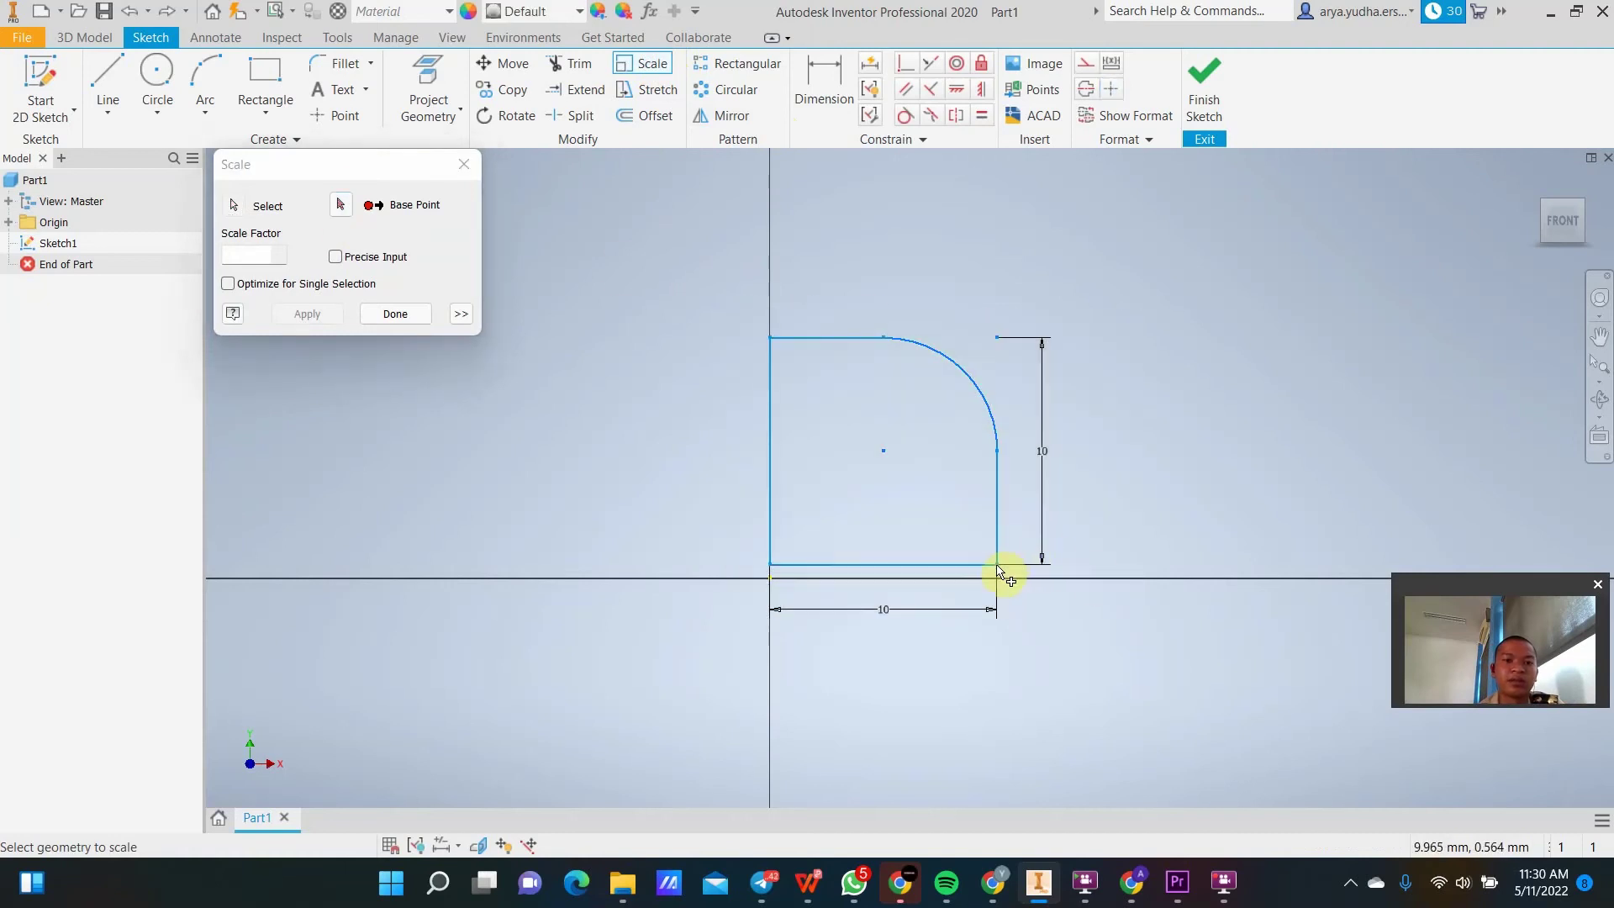
{"action": "left_click", "coordinate": [340, 204]}
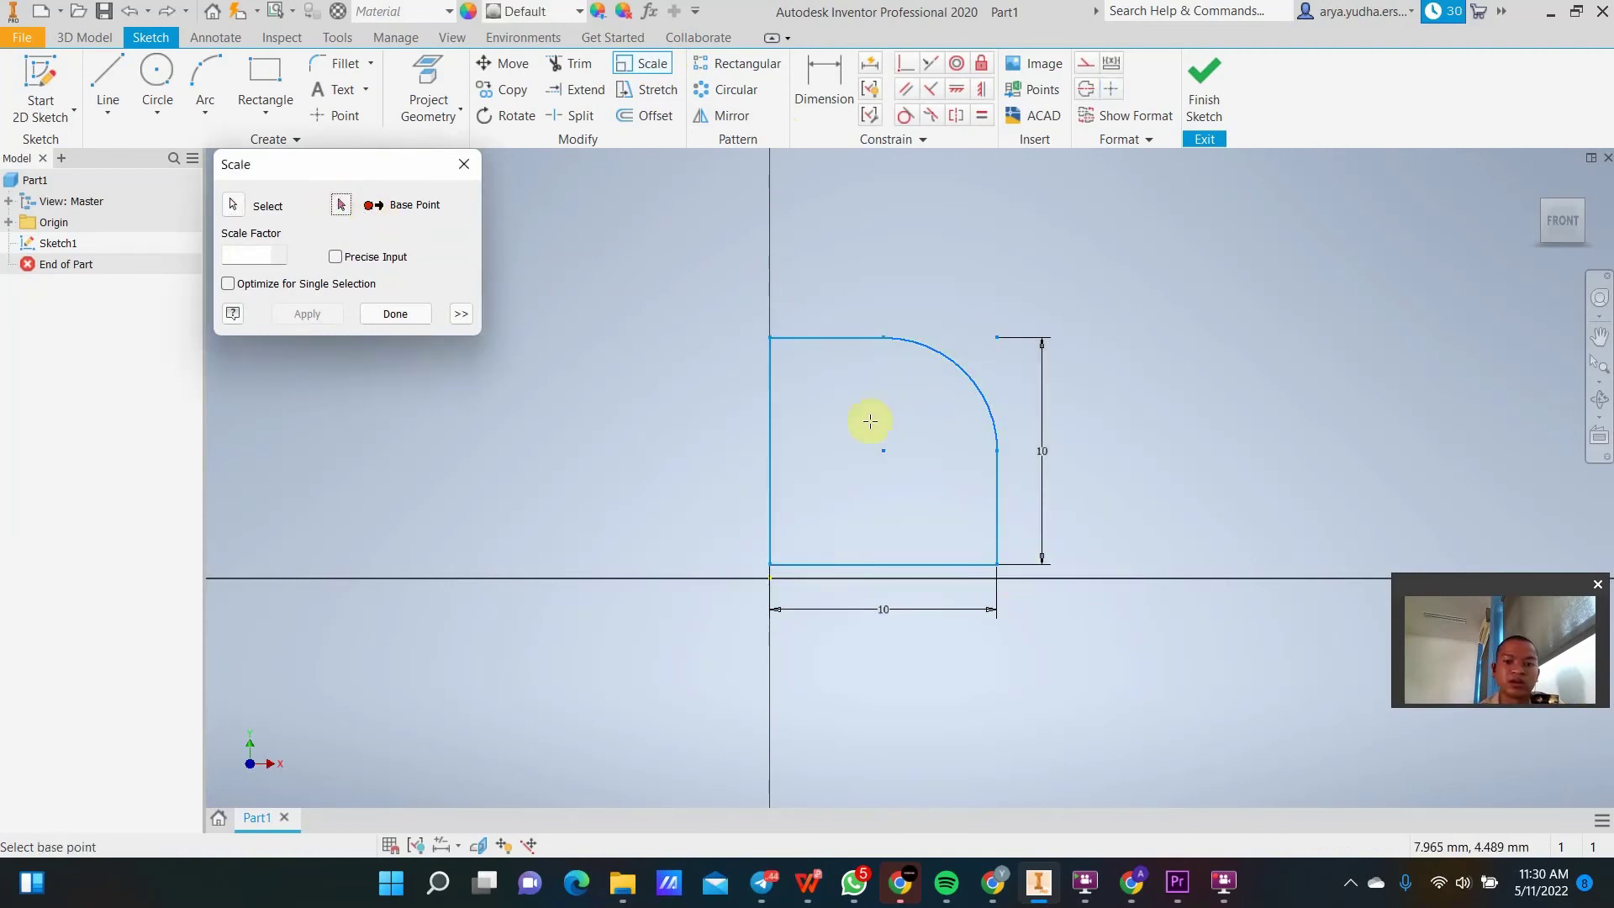
{"action": "left_click", "coordinate": [997, 563]}
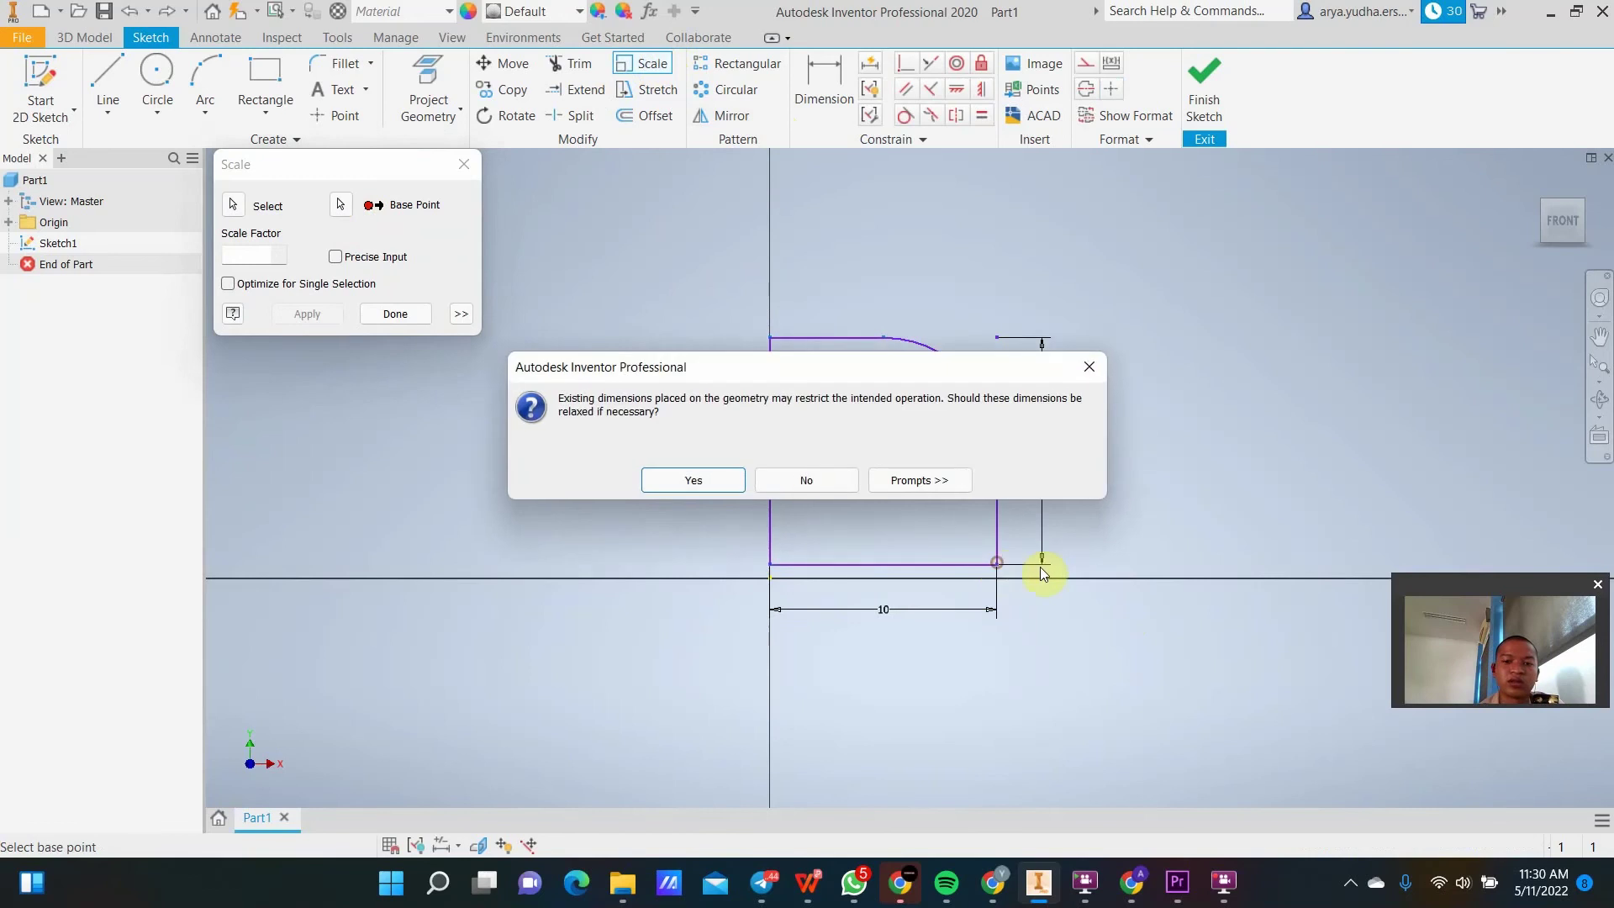
{"action": "left_click", "coordinate": [688, 486]}
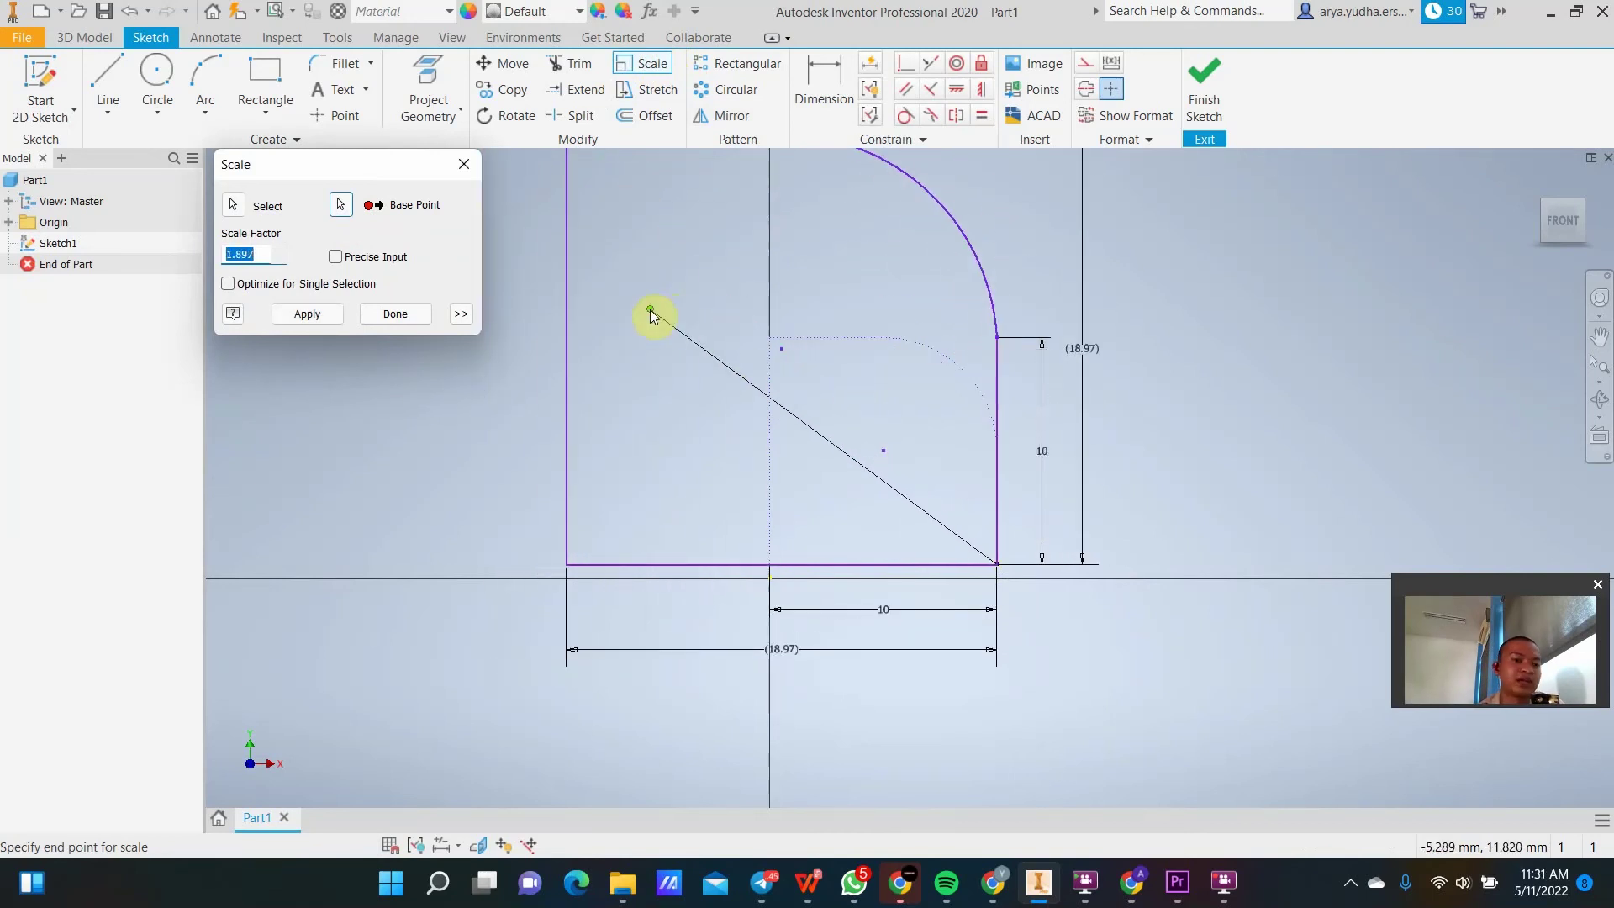
{"action": "left_click", "coordinate": [856, 387]}
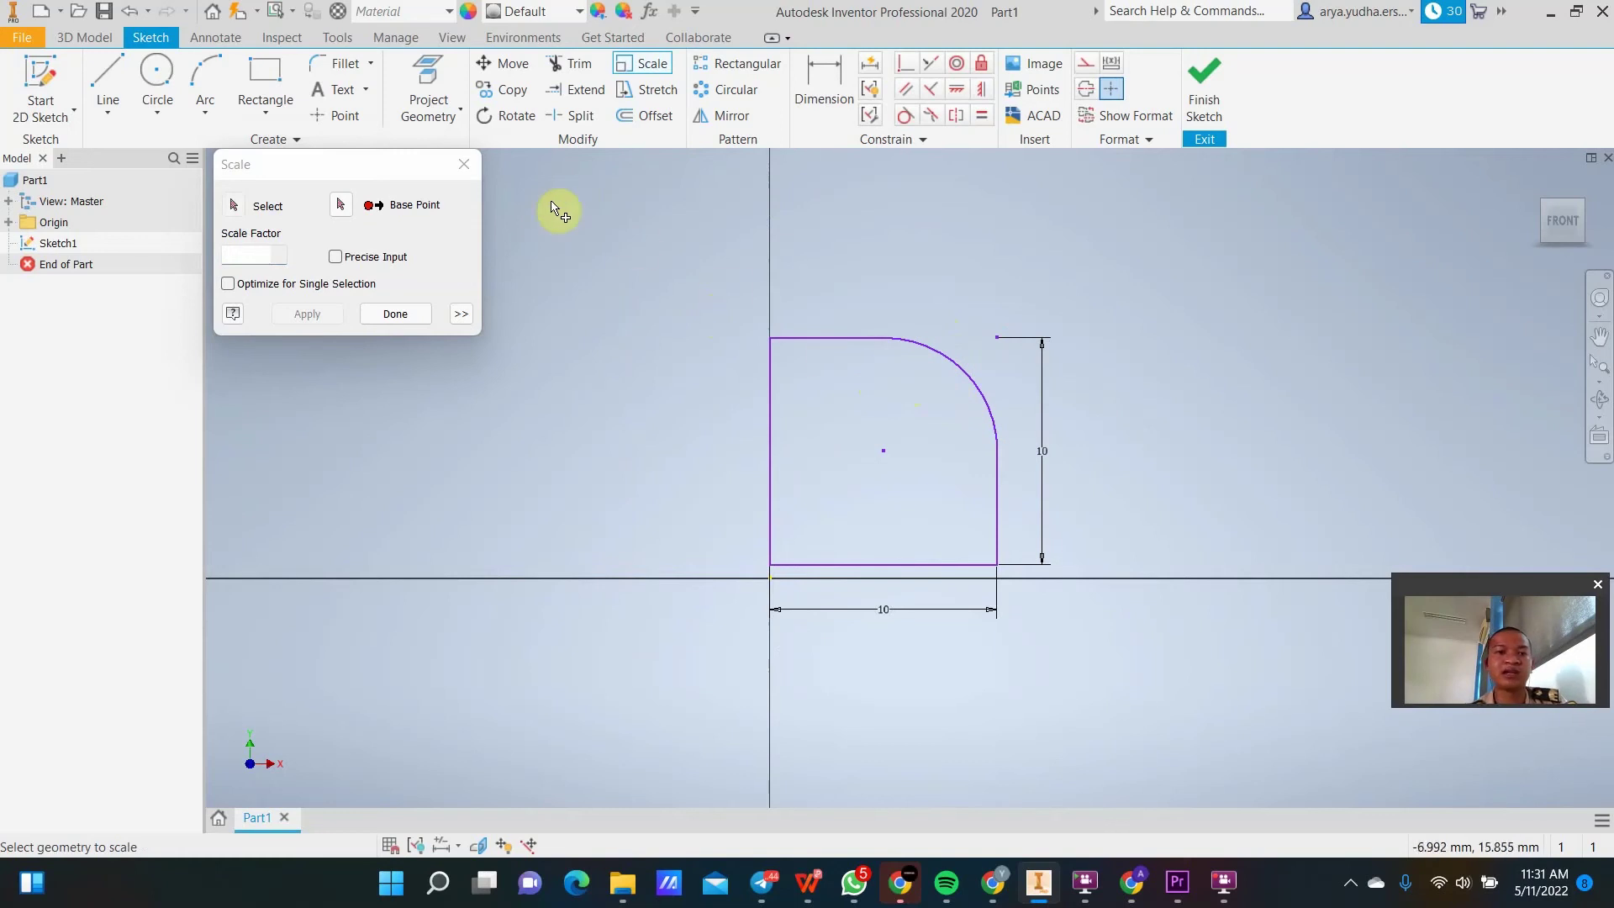
{"action": "left_click", "coordinate": [388, 313]}
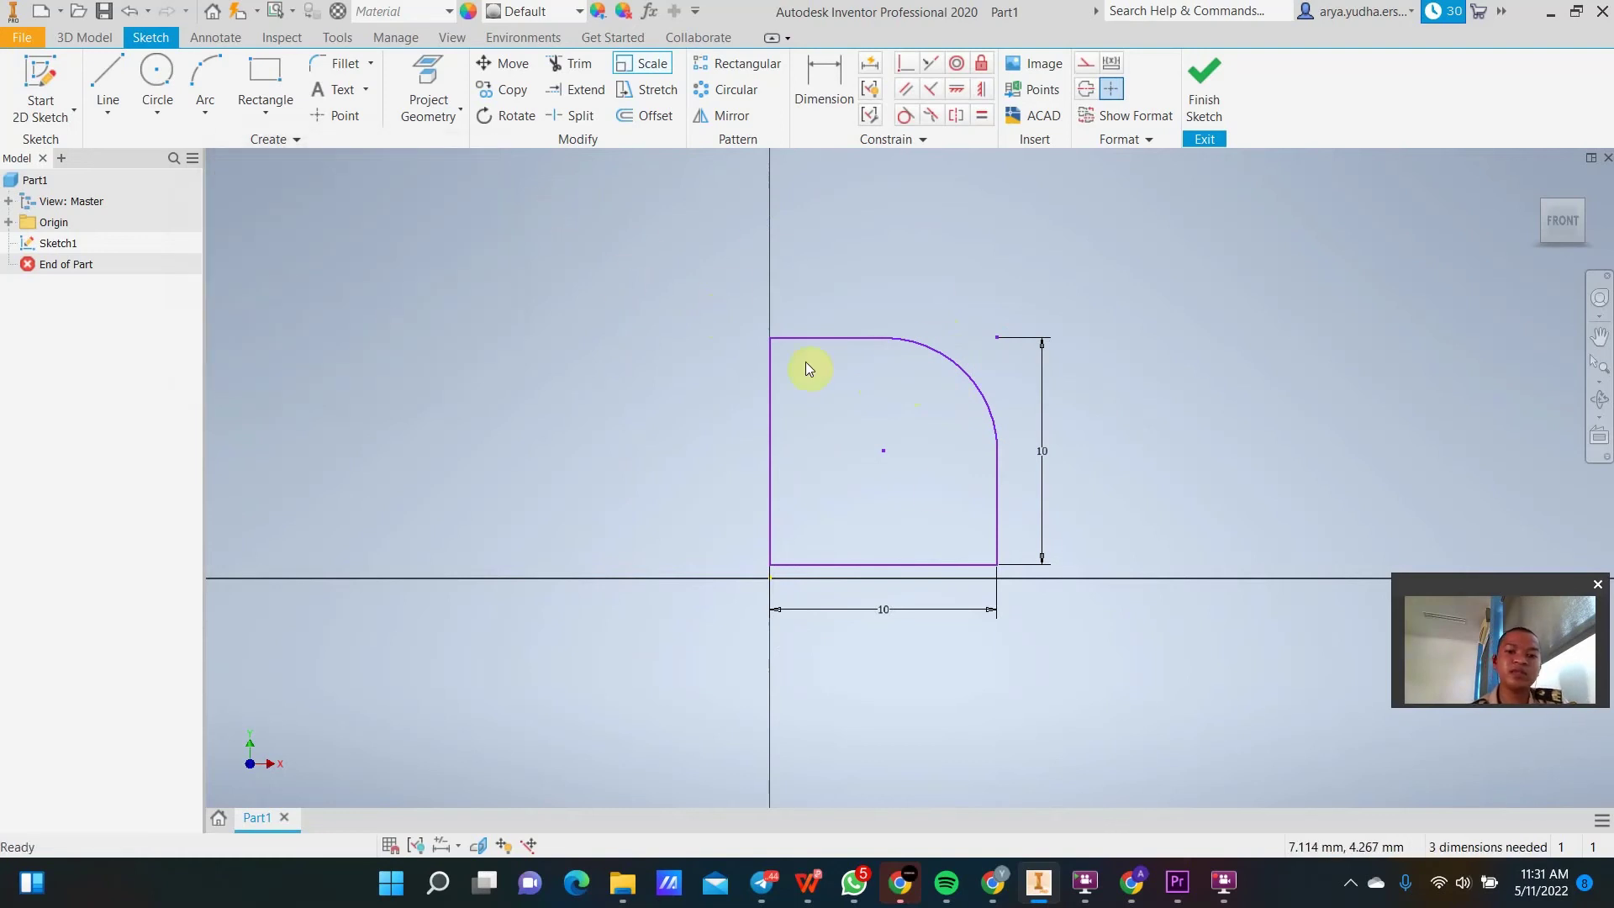
Try to stretch the top and left edges of the filleted square from their shared corner, removing the constraints.
{"action": "left_click", "coordinate": [645, 90]}
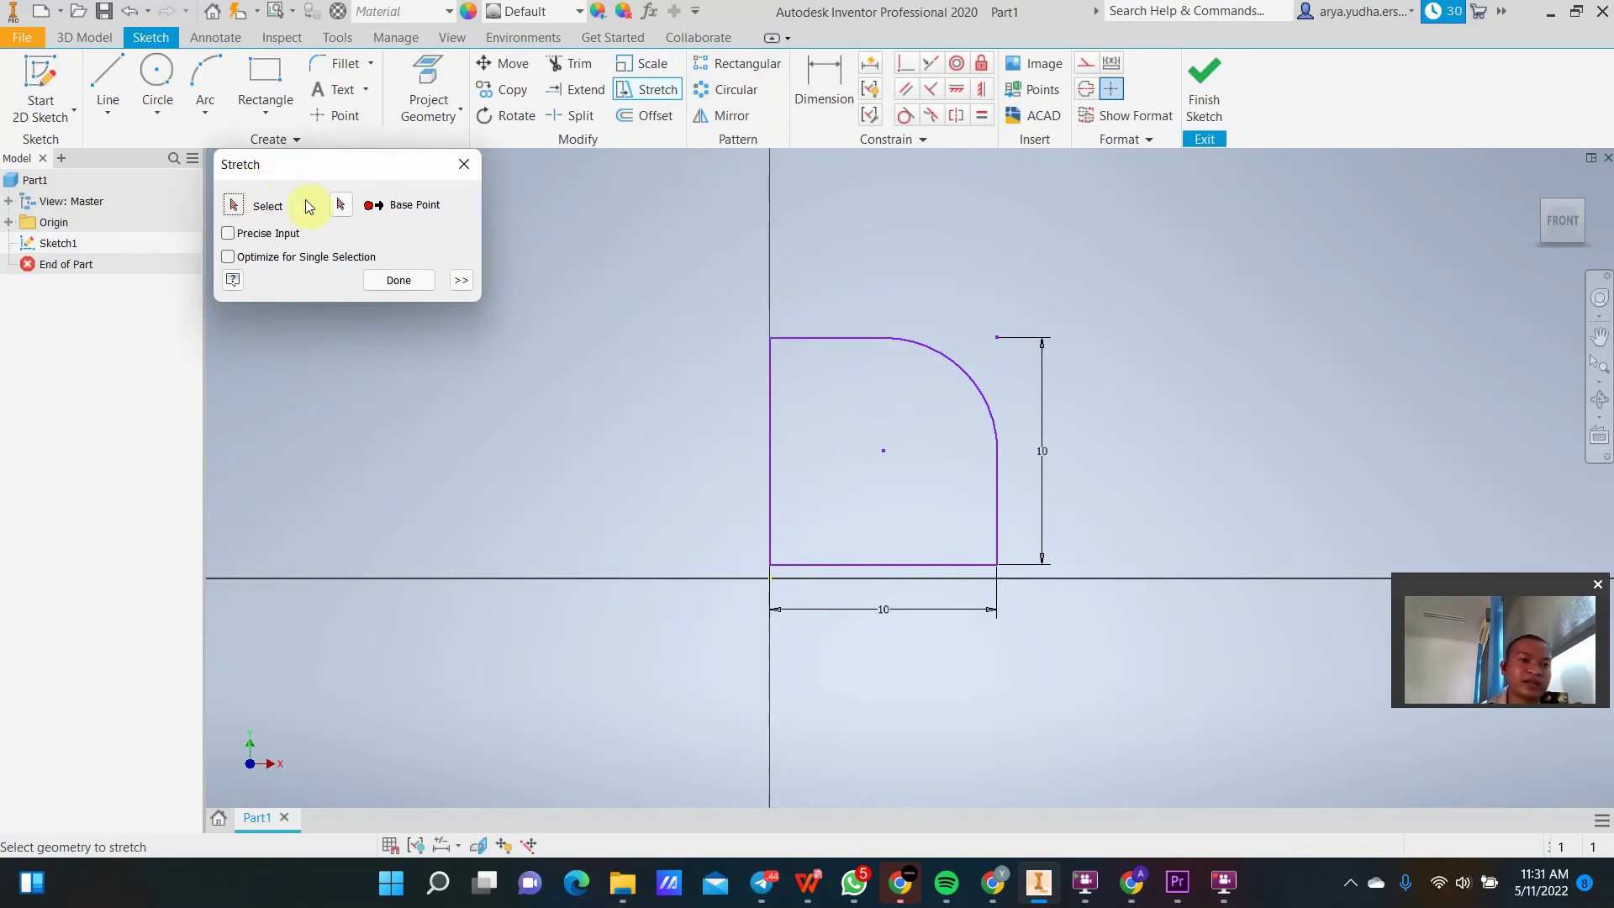
{"action": "left_click", "coordinate": [821, 339]}
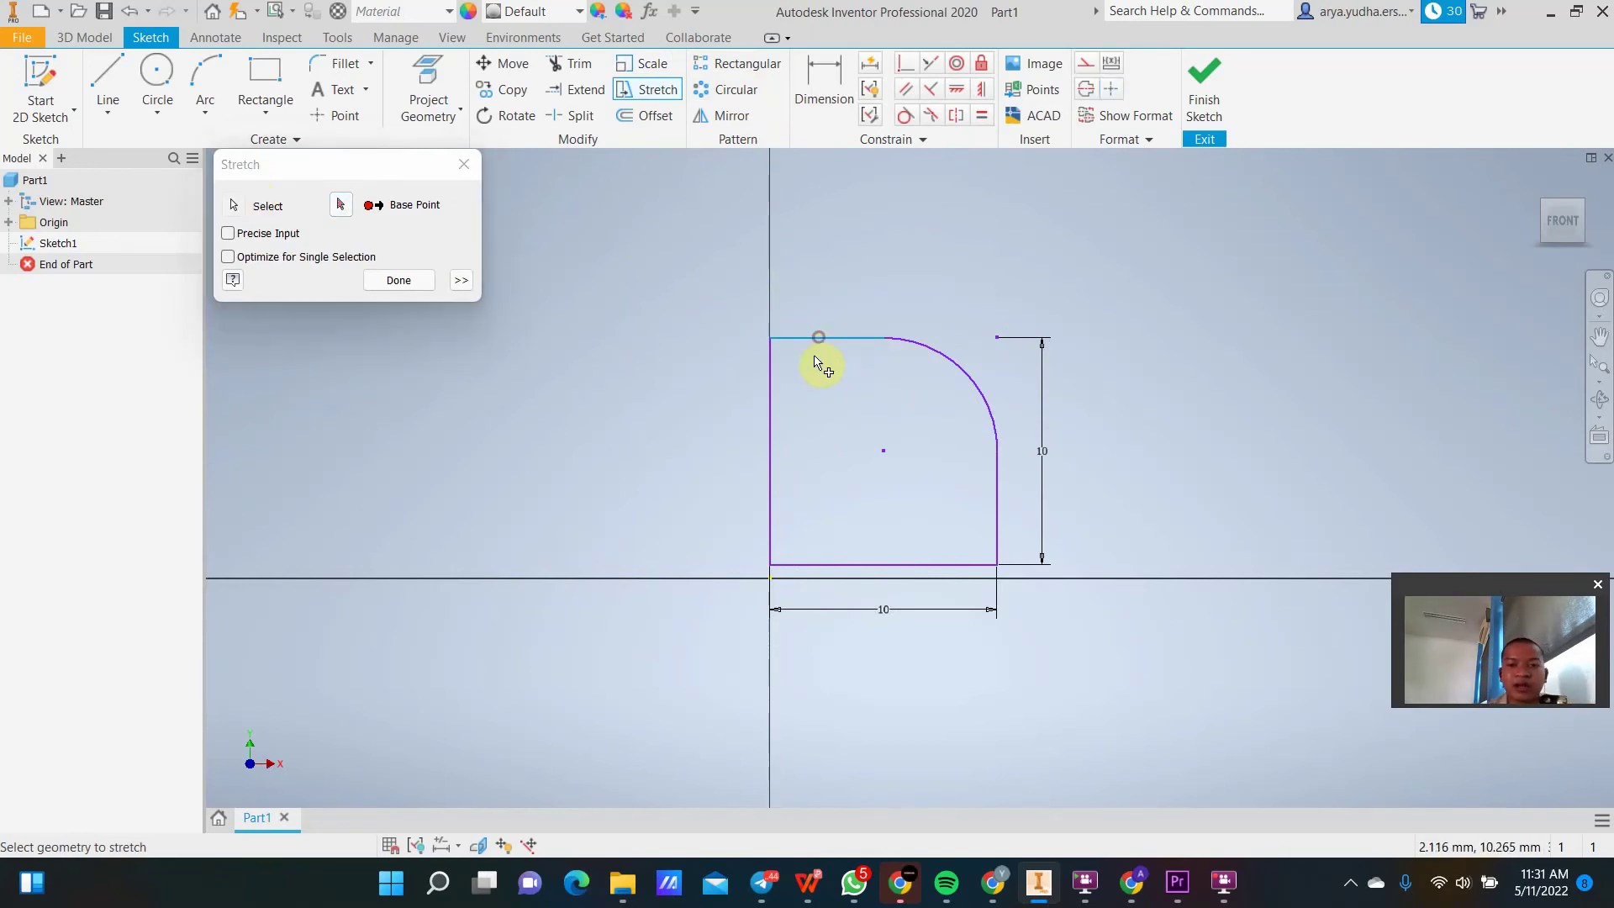
{"action": "left_click", "coordinate": [770, 389]}
{"action": "left_click", "coordinate": [340, 205]}
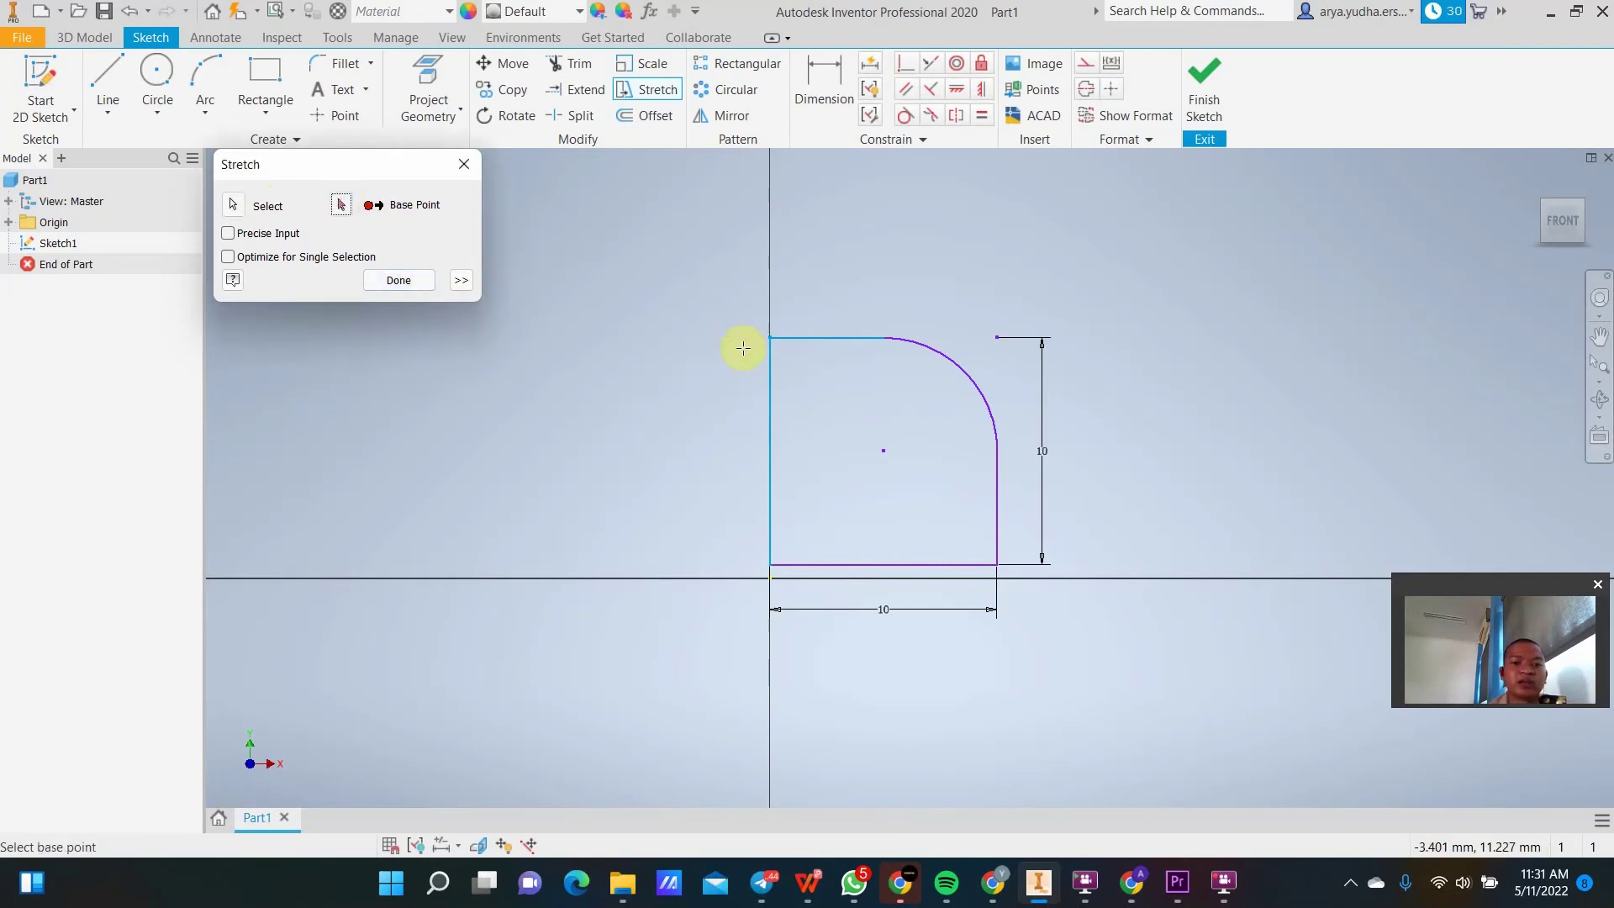
{"action": "left_click", "coordinate": [769, 340]}
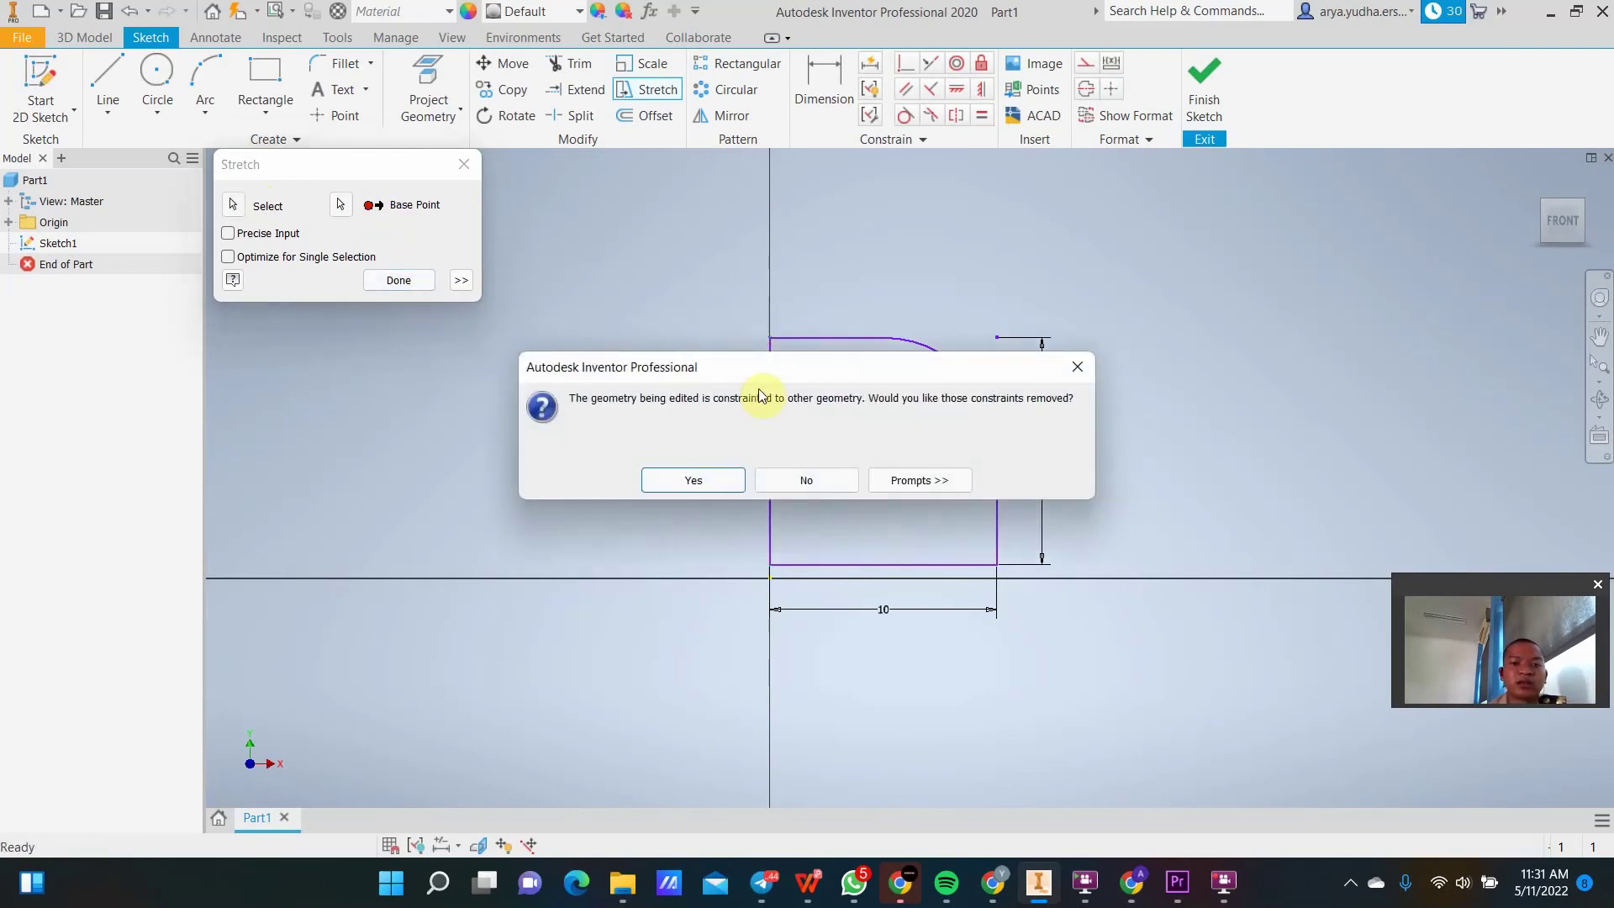
{"action": "left_click", "coordinate": [710, 483]}
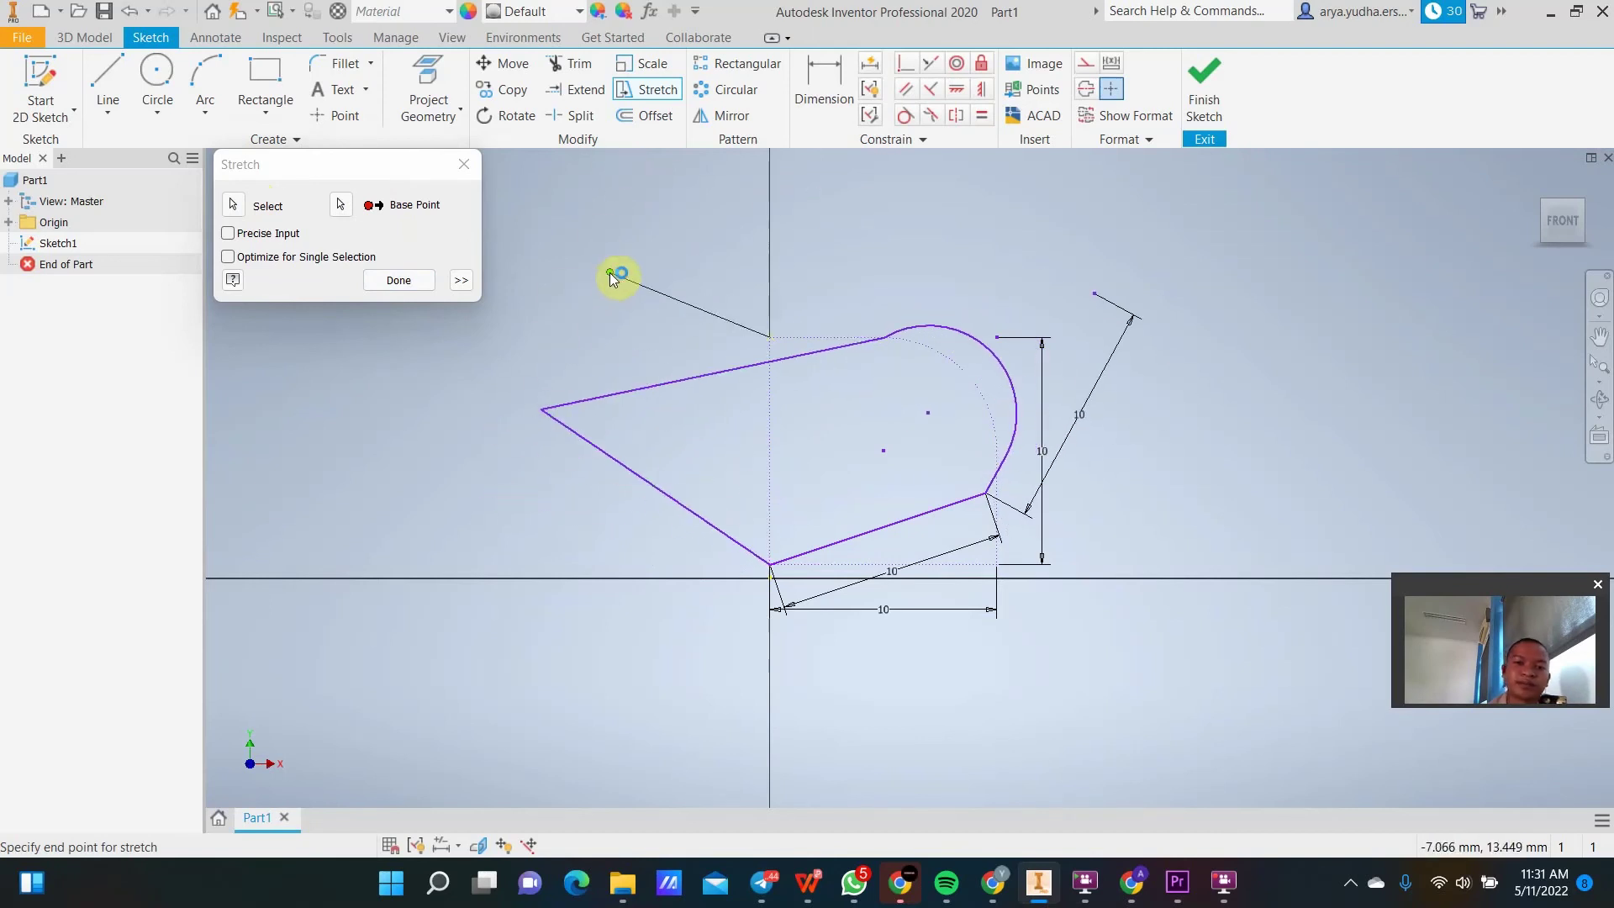
{"action": "left_click", "coordinate": [424, 280]}
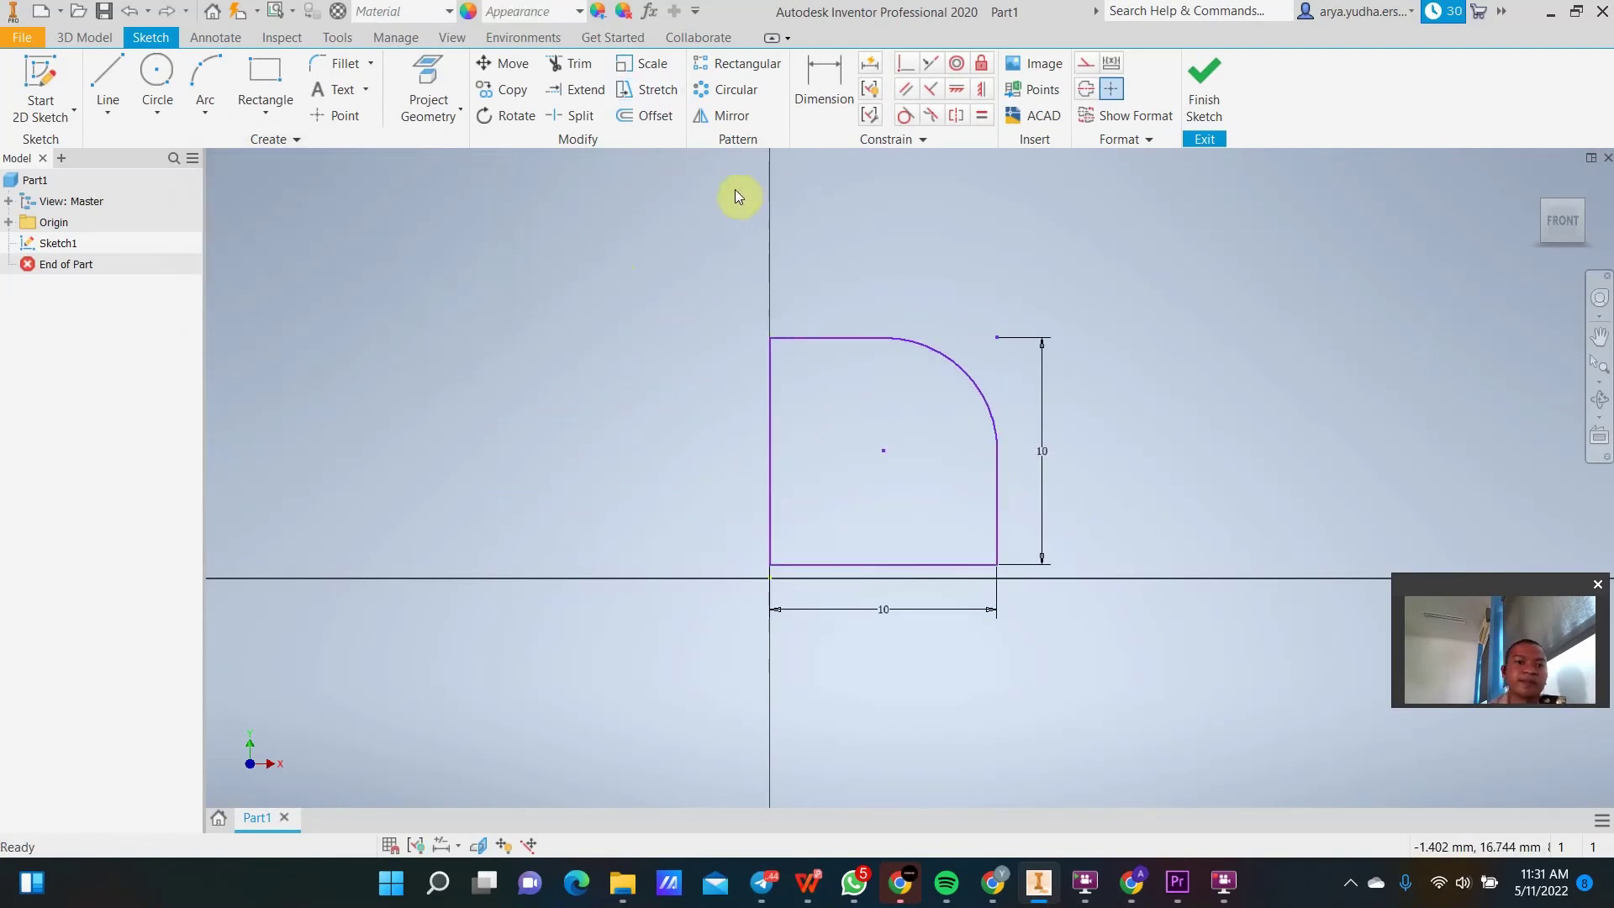
Offset the filleted square's outline slightly inward, and undo the offset.
{"action": "left_click", "coordinate": [653, 117]}
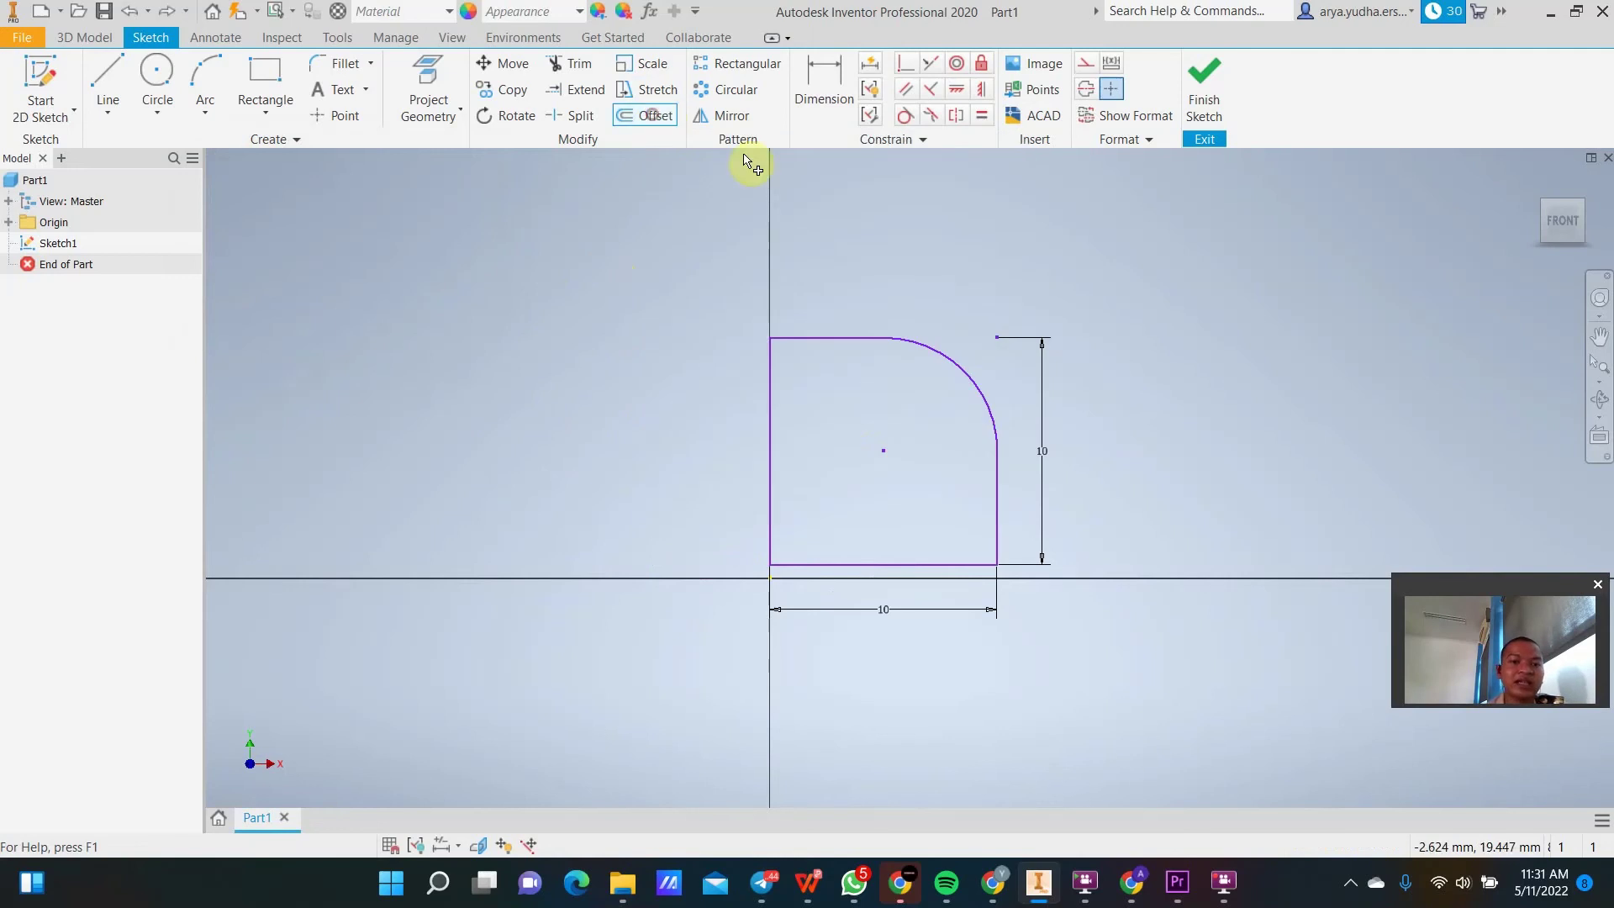
{"action": "left_click", "coordinate": [852, 341]}
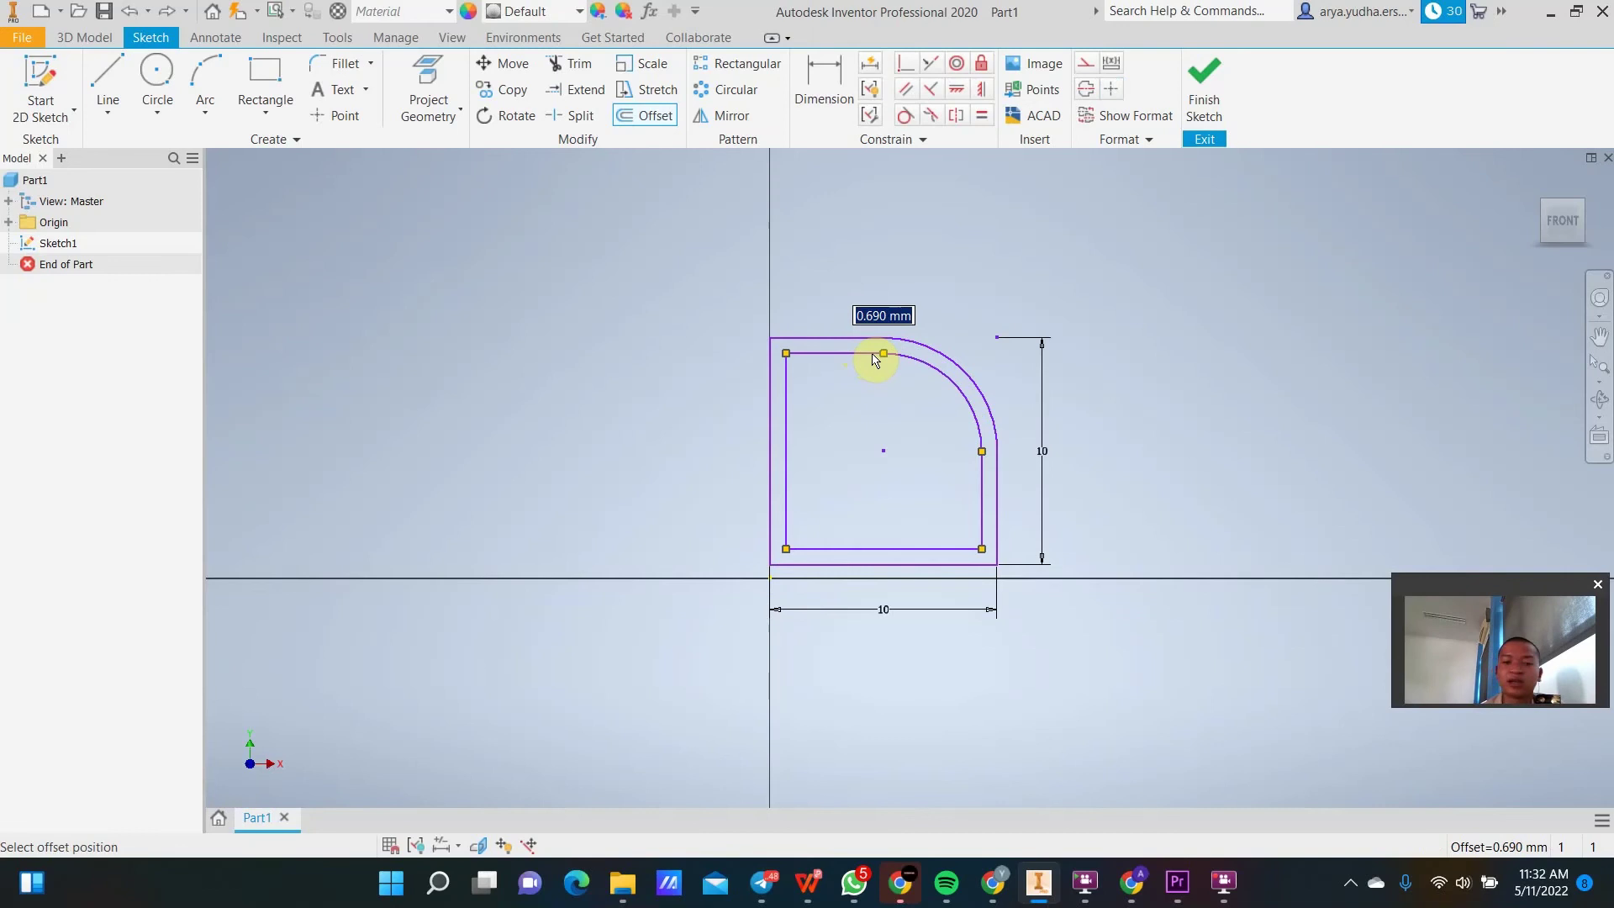
{"action": "left_click", "coordinate": [875, 360]}
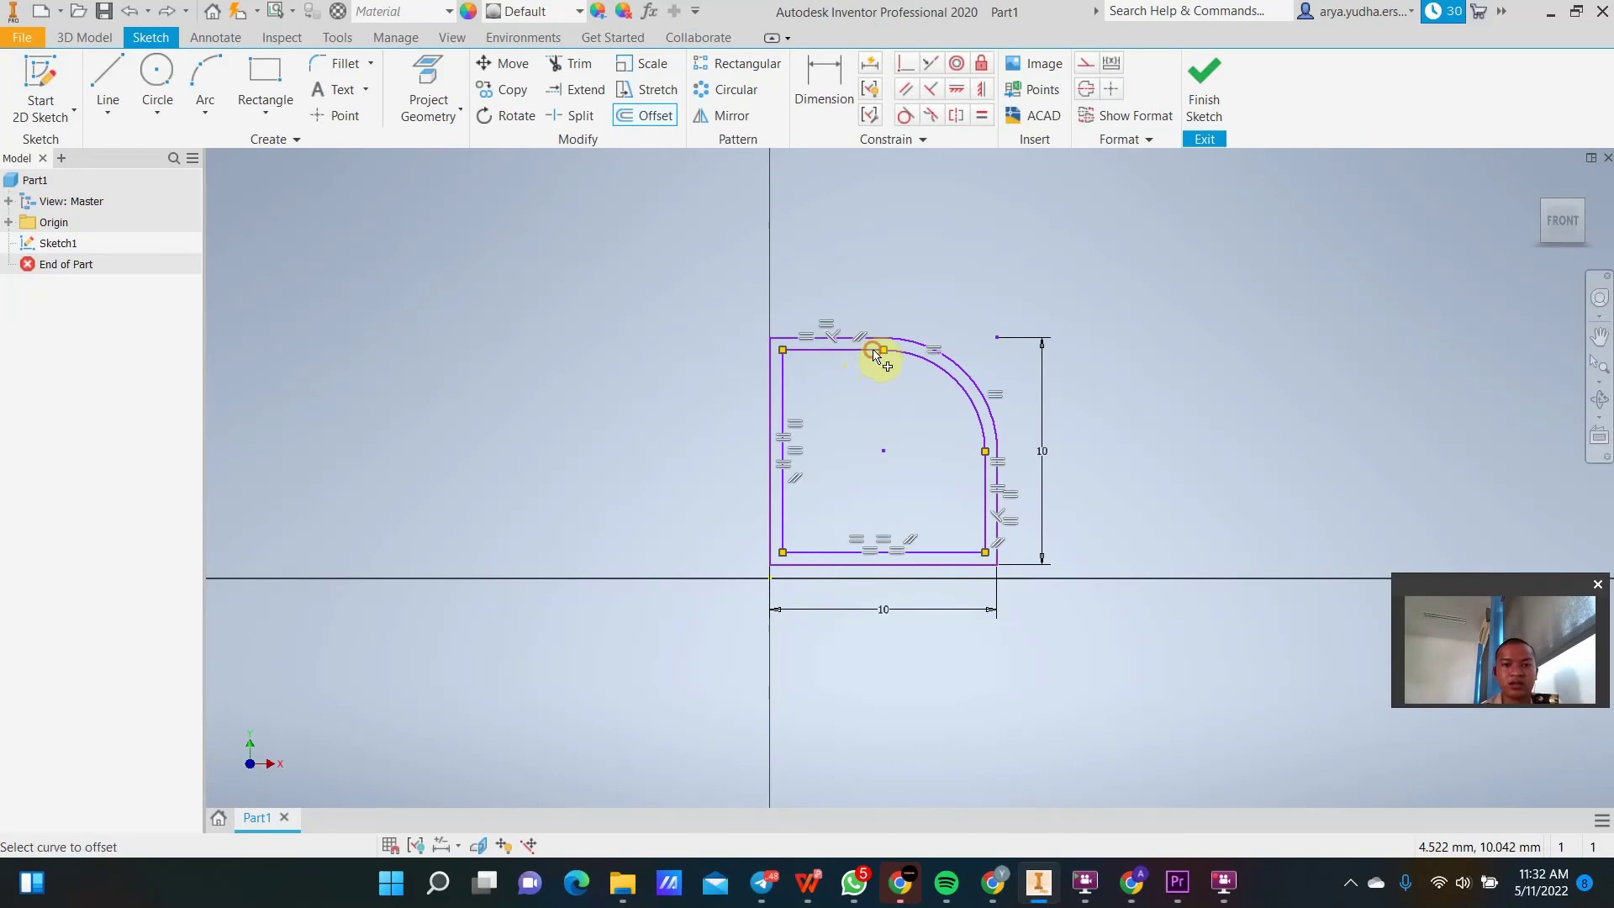
{"action": "key", "text": "ctrl+z"}
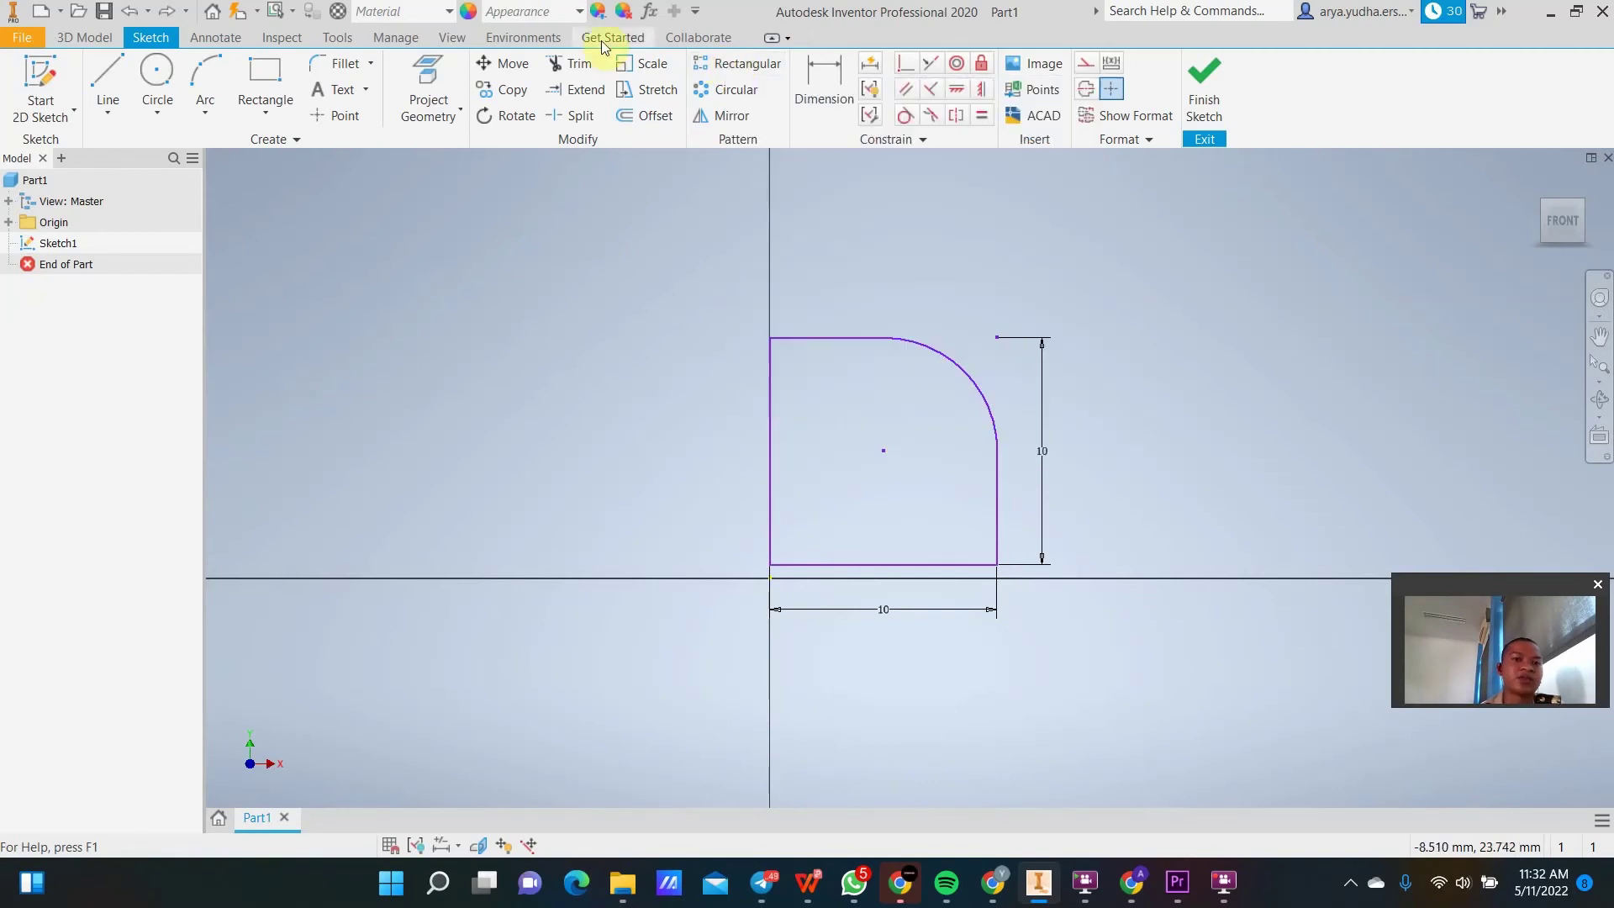
Draw a small circle centred on the top-left corner of the filleted square.
{"action": "left_click", "coordinate": [157, 73]}
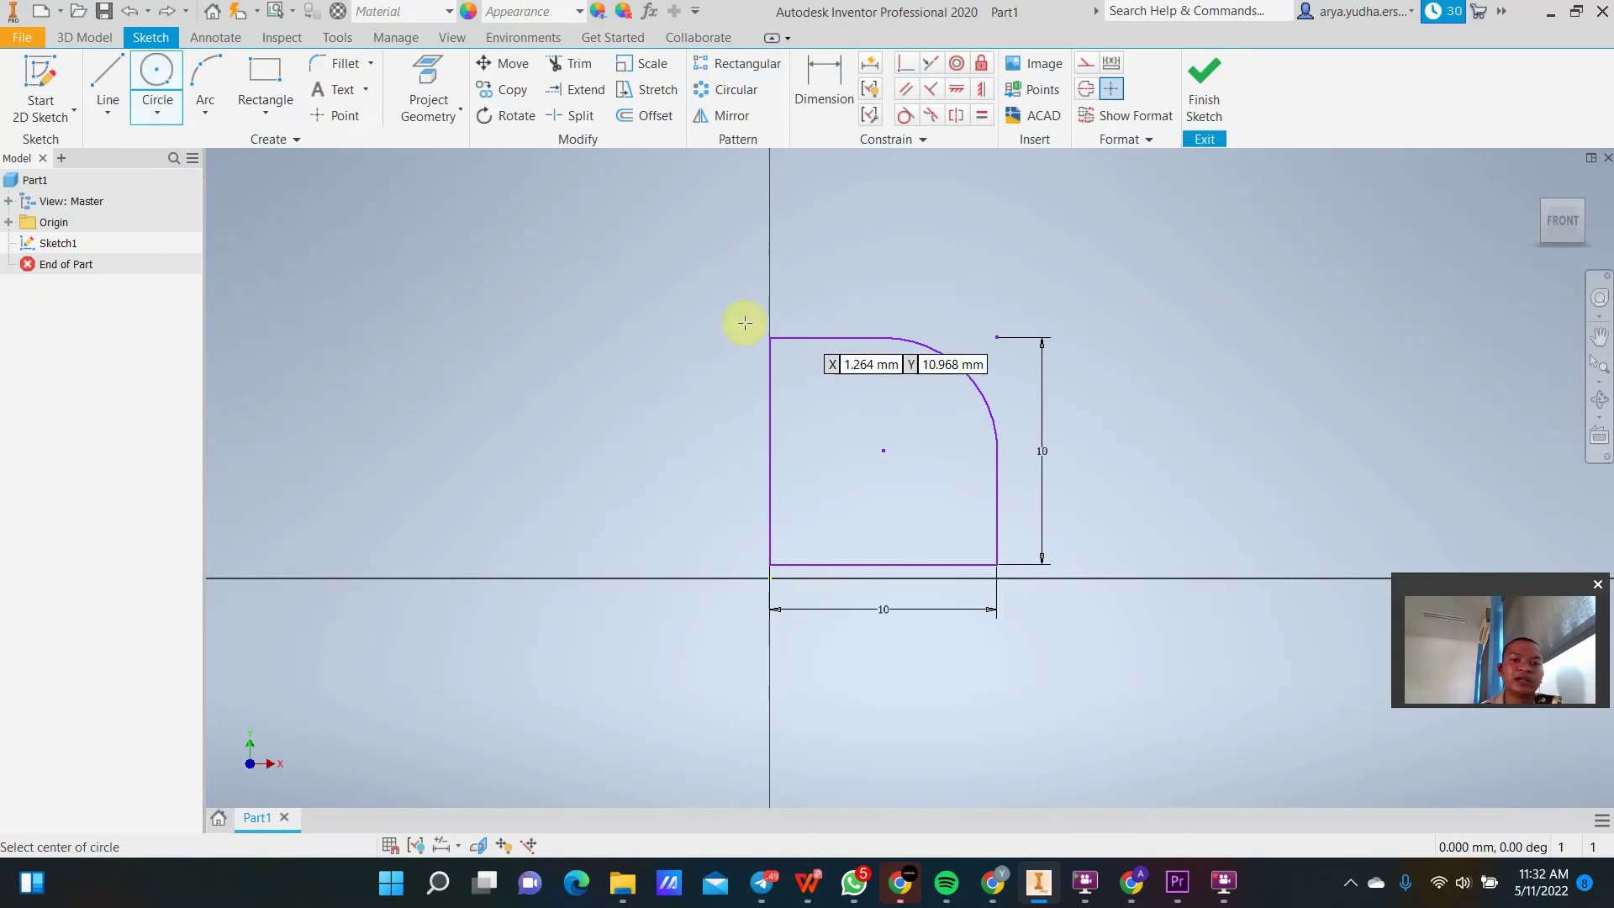
{"action": "left_click", "coordinate": [771, 338]}
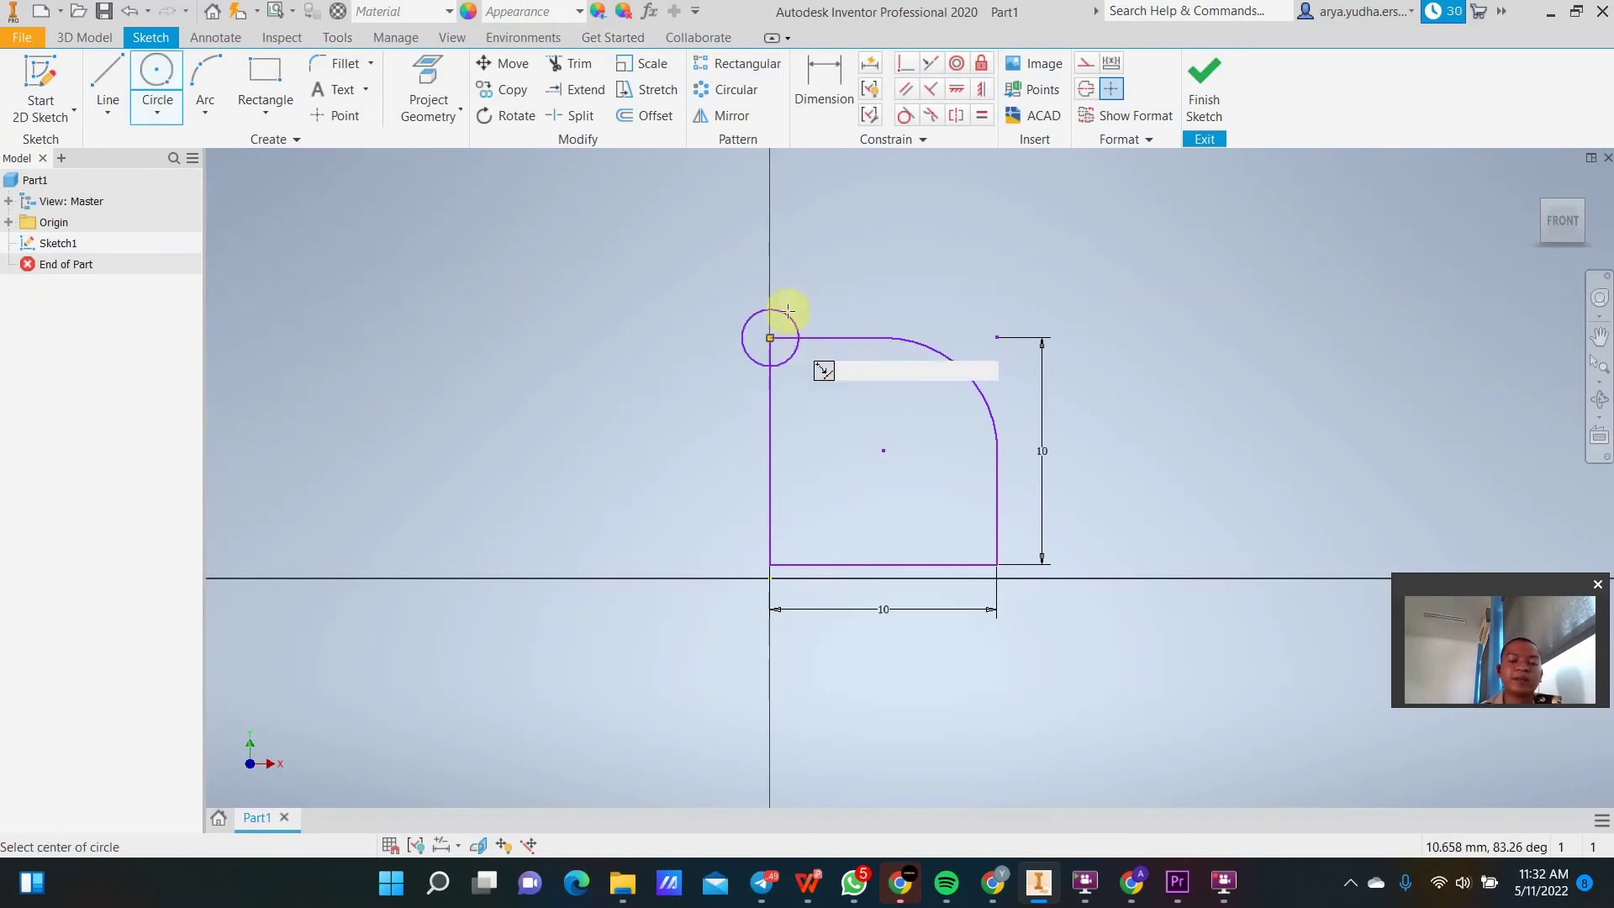
{"action": "left_click", "coordinate": [770, 309]}
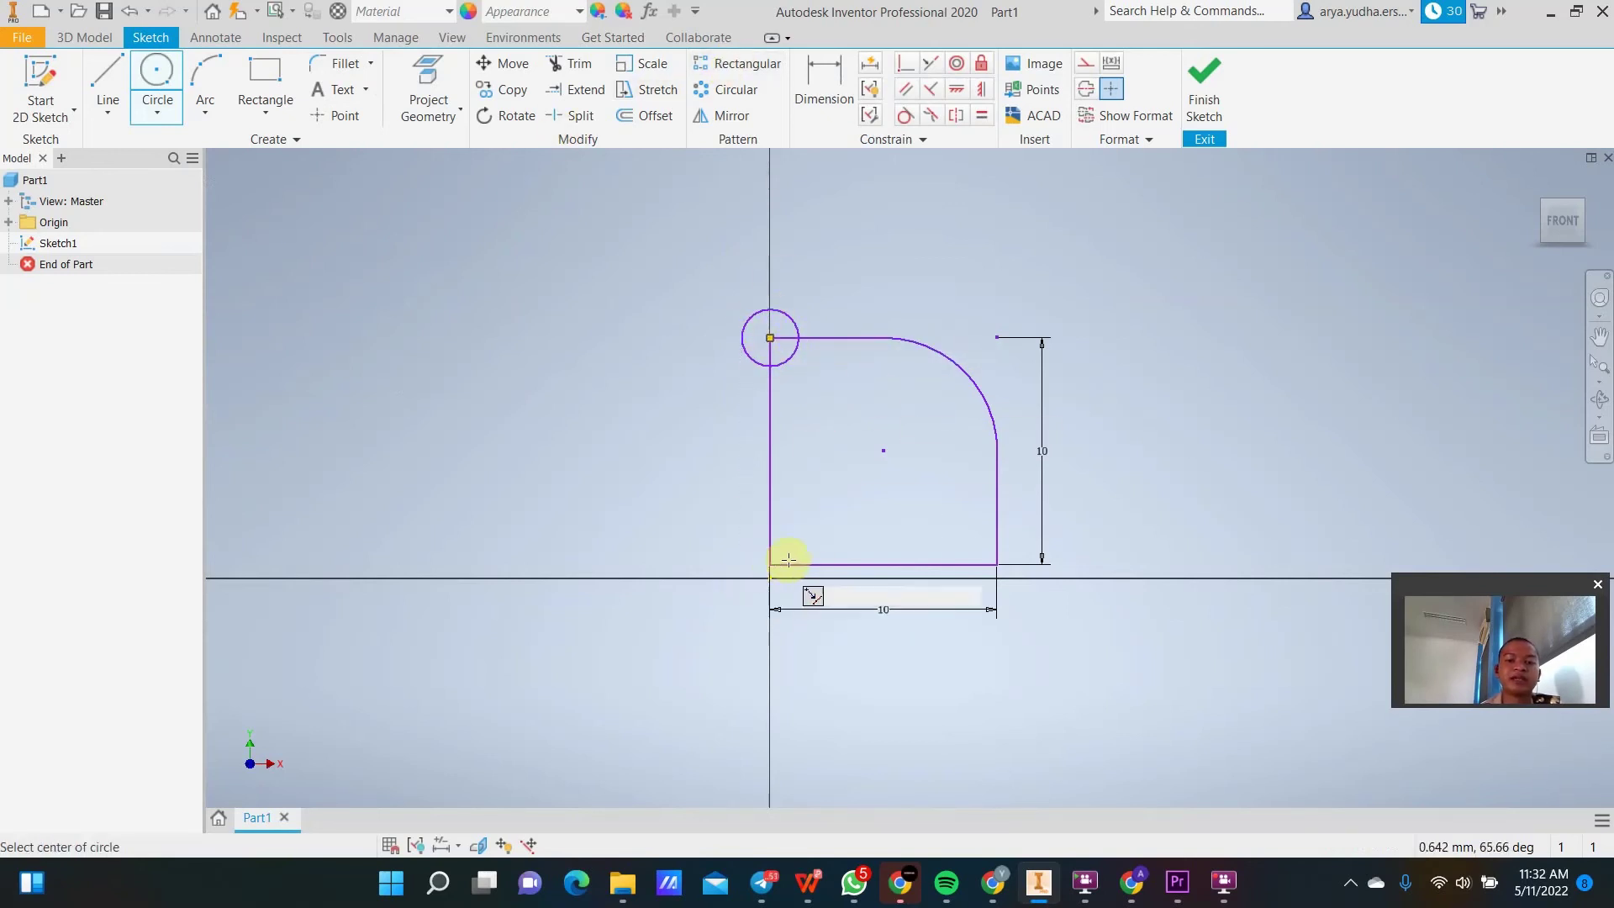
{"action": "left_click", "coordinate": [728, 62]}
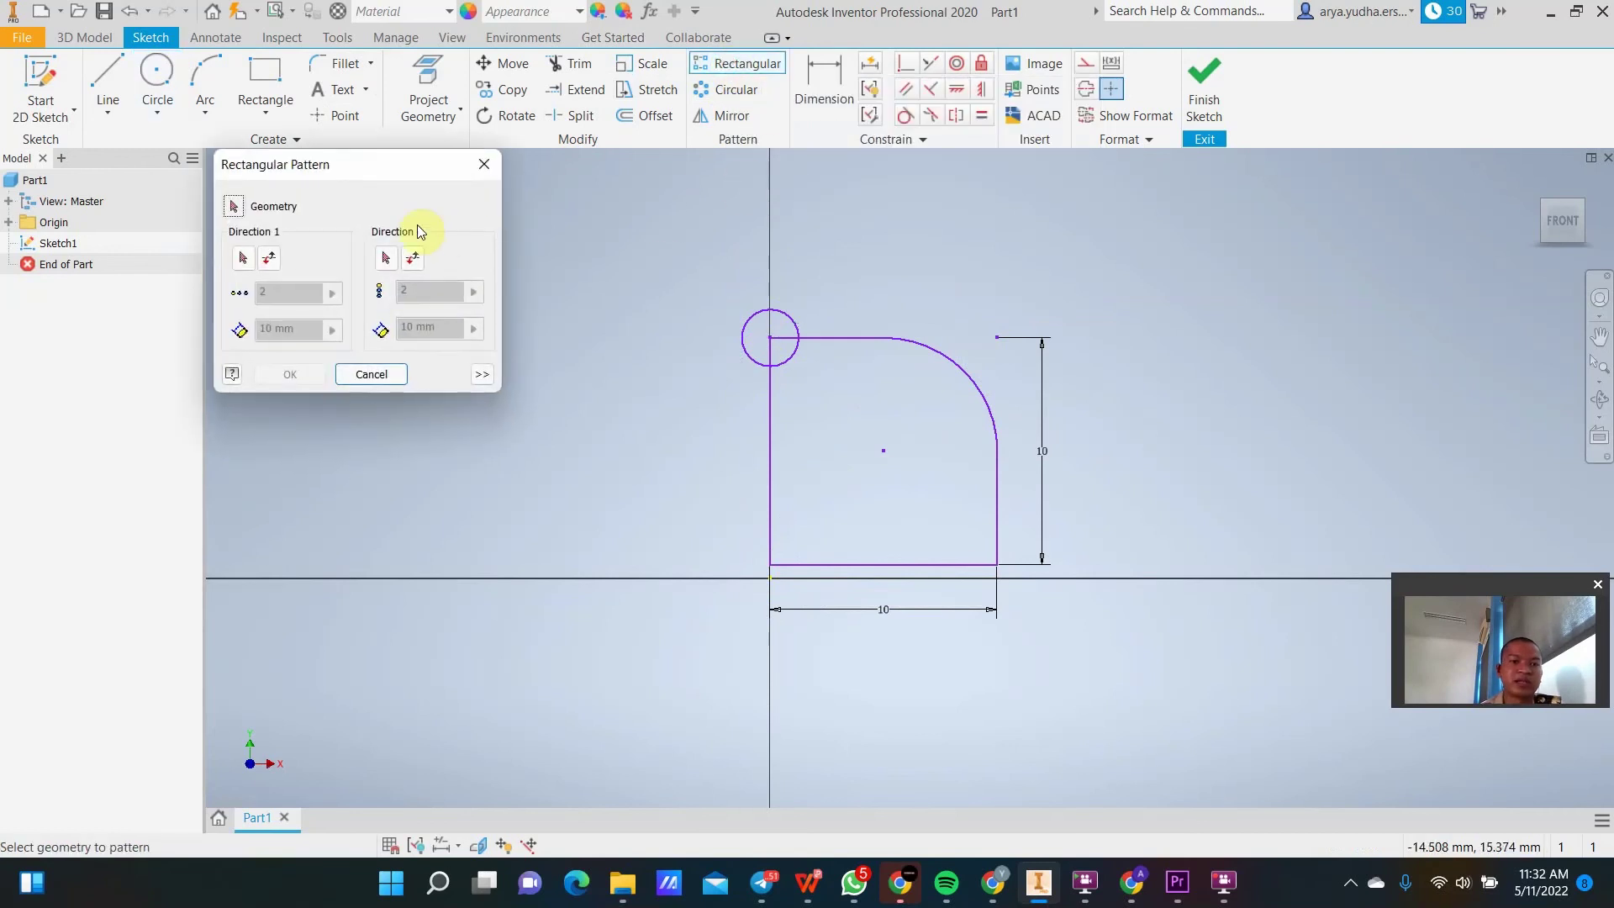
{"action": "left_click", "coordinate": [746, 325]}
{"action": "left_click", "coordinate": [387, 257]}
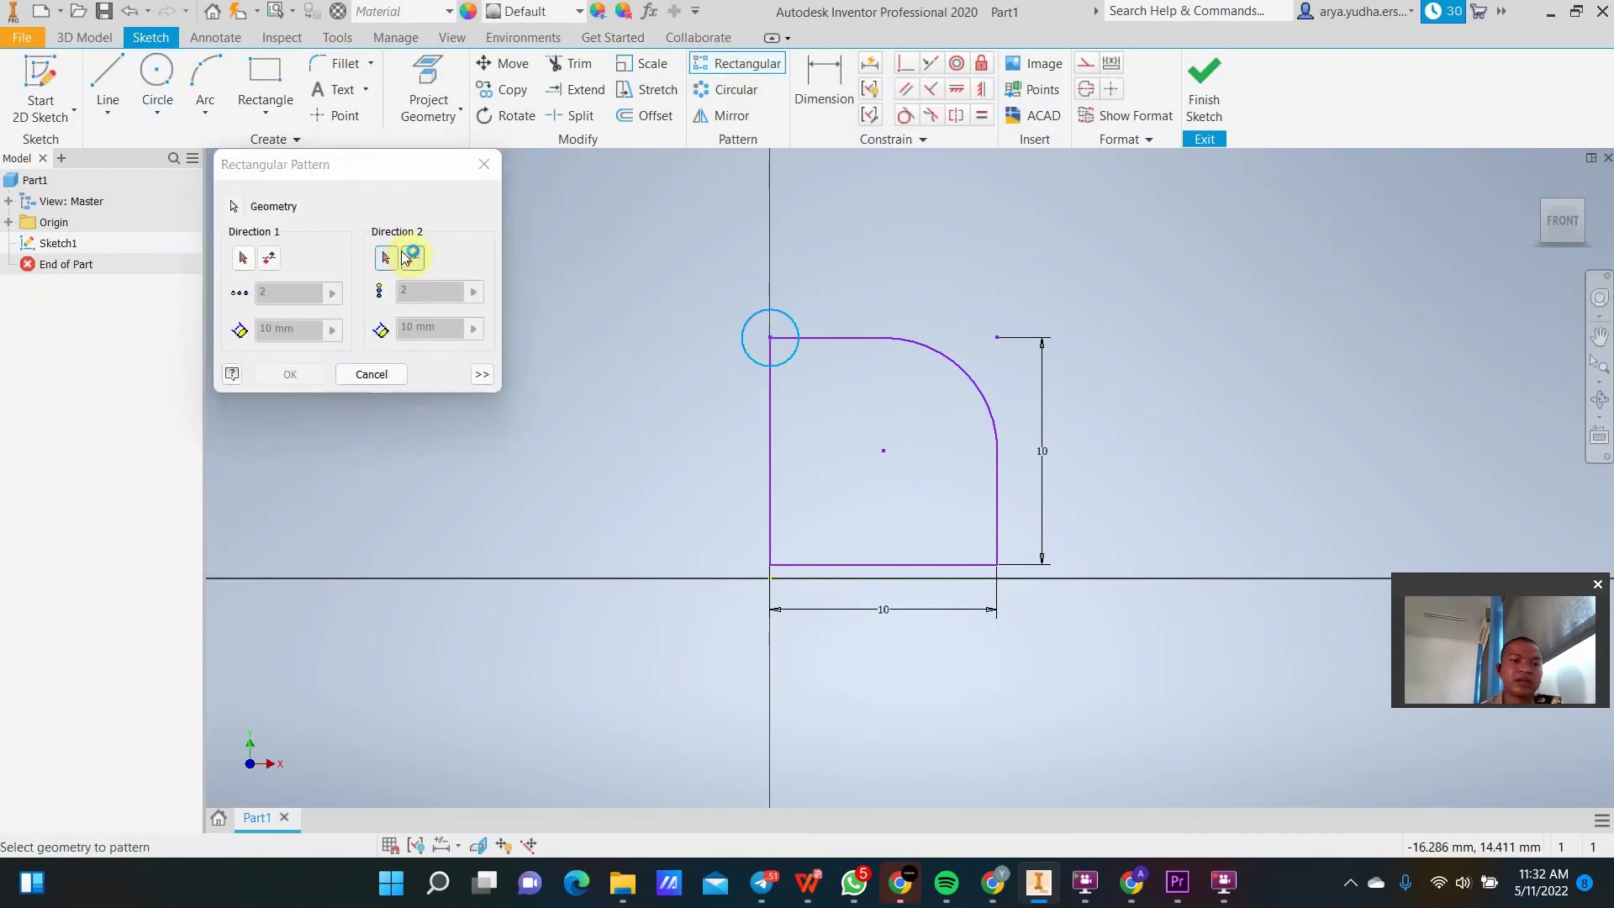
{"action": "left_click", "coordinate": [243, 258]}
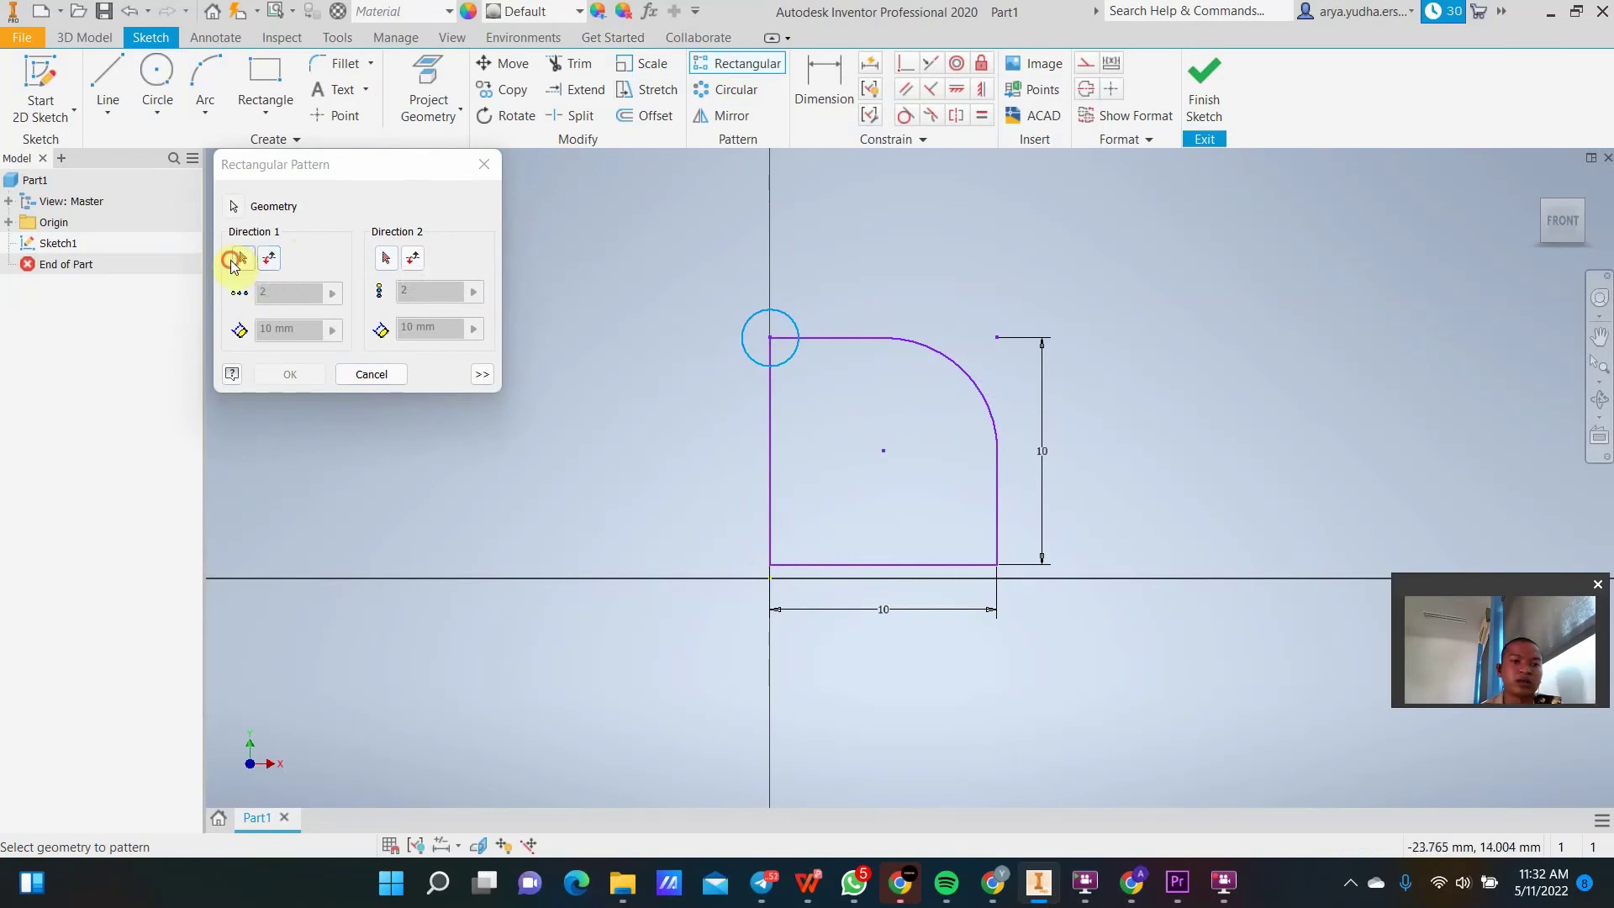
{"action": "left_click", "coordinate": [243, 259]}
{"action": "left_click", "coordinate": [770, 454]}
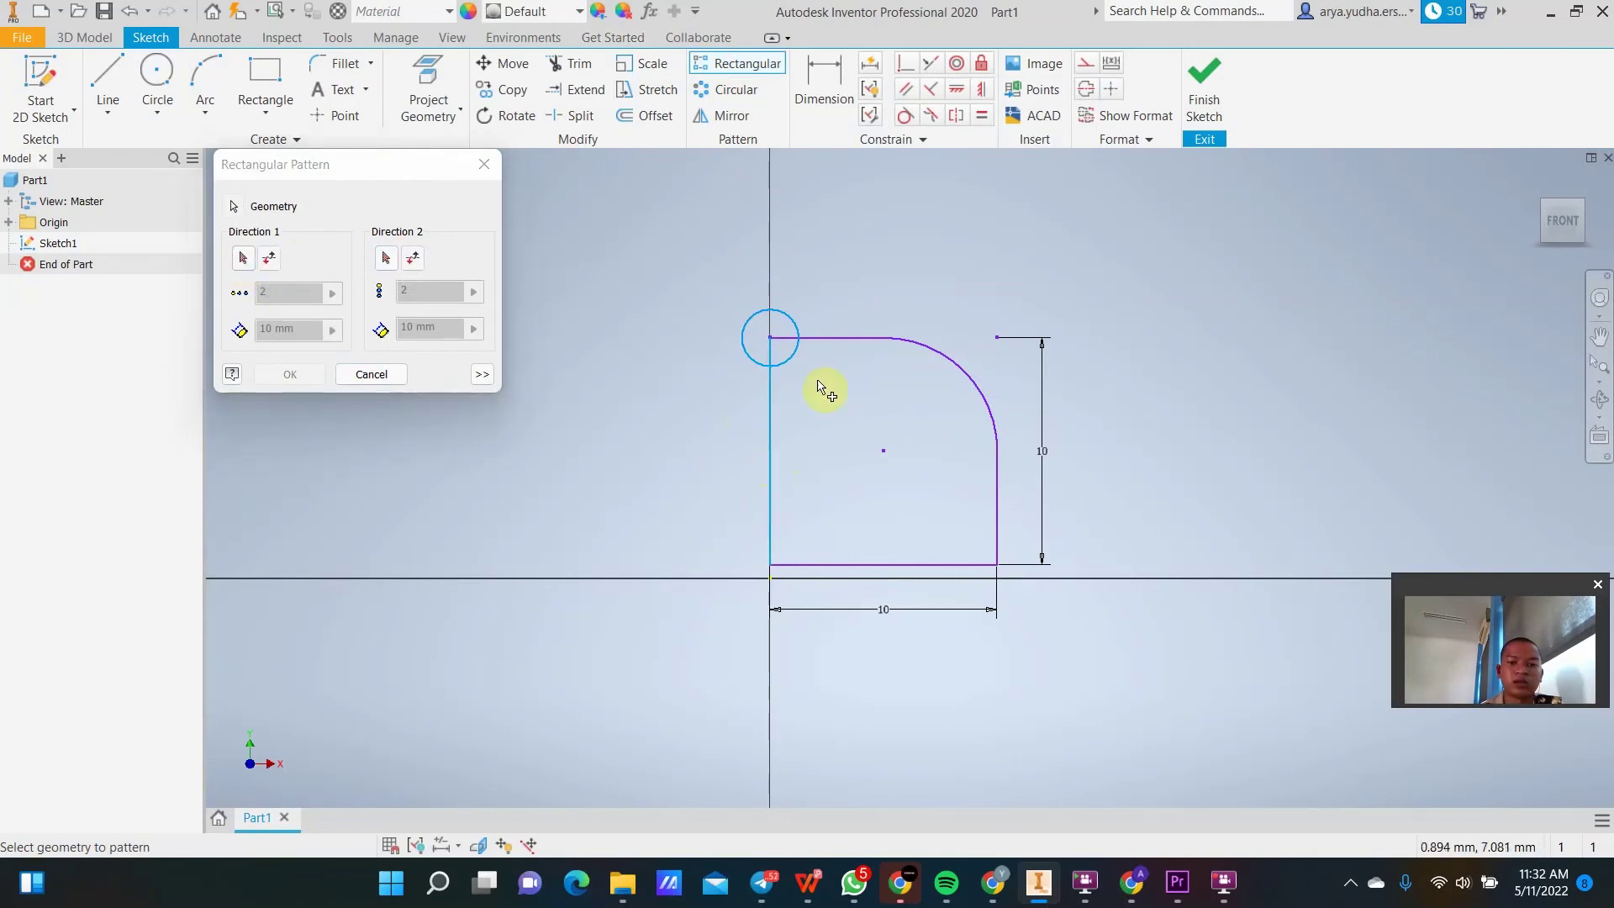
{"action": "left_click", "coordinate": [843, 338]}
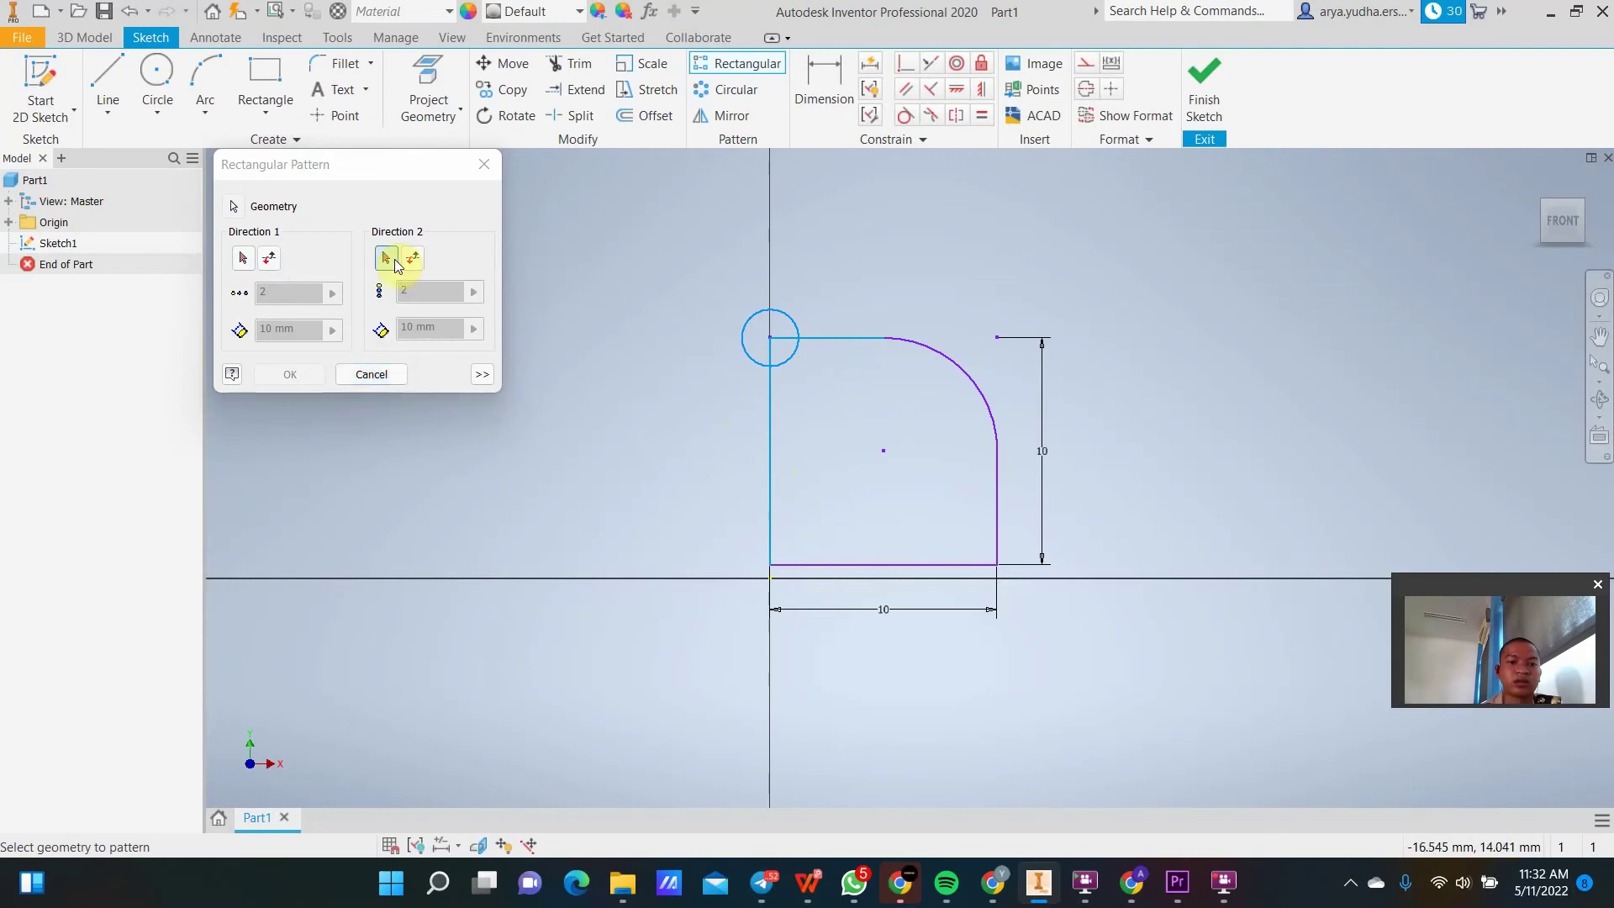
{"action": "left_click", "coordinate": [277, 263]}
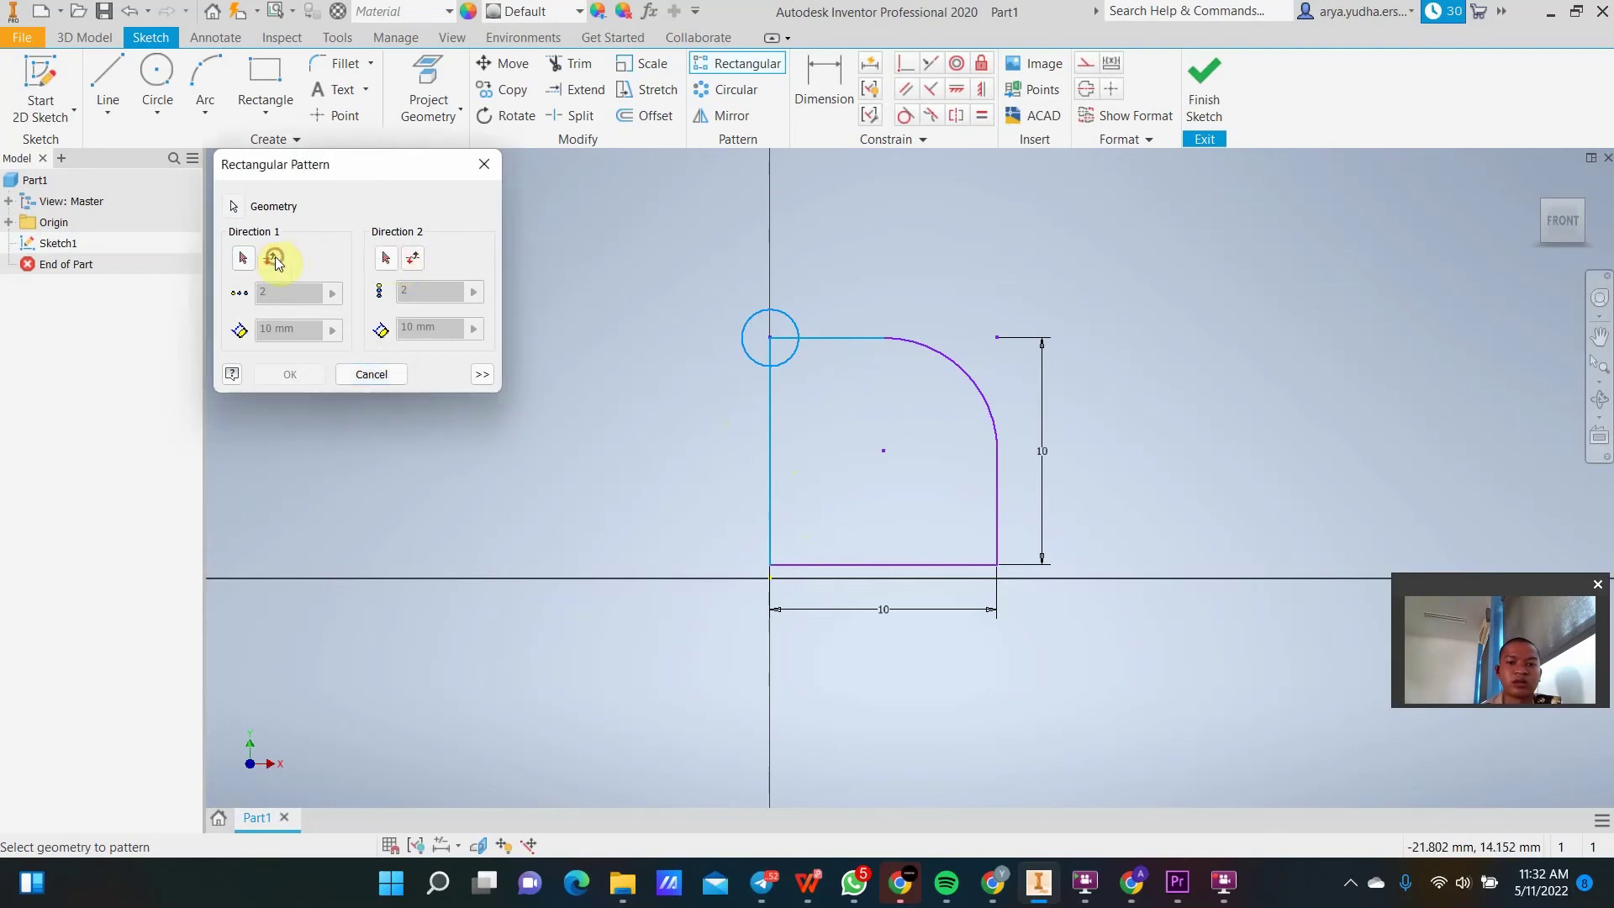
{"action": "left_click", "coordinate": [889, 498]}
{"action": "left_click", "coordinate": [829, 564]}
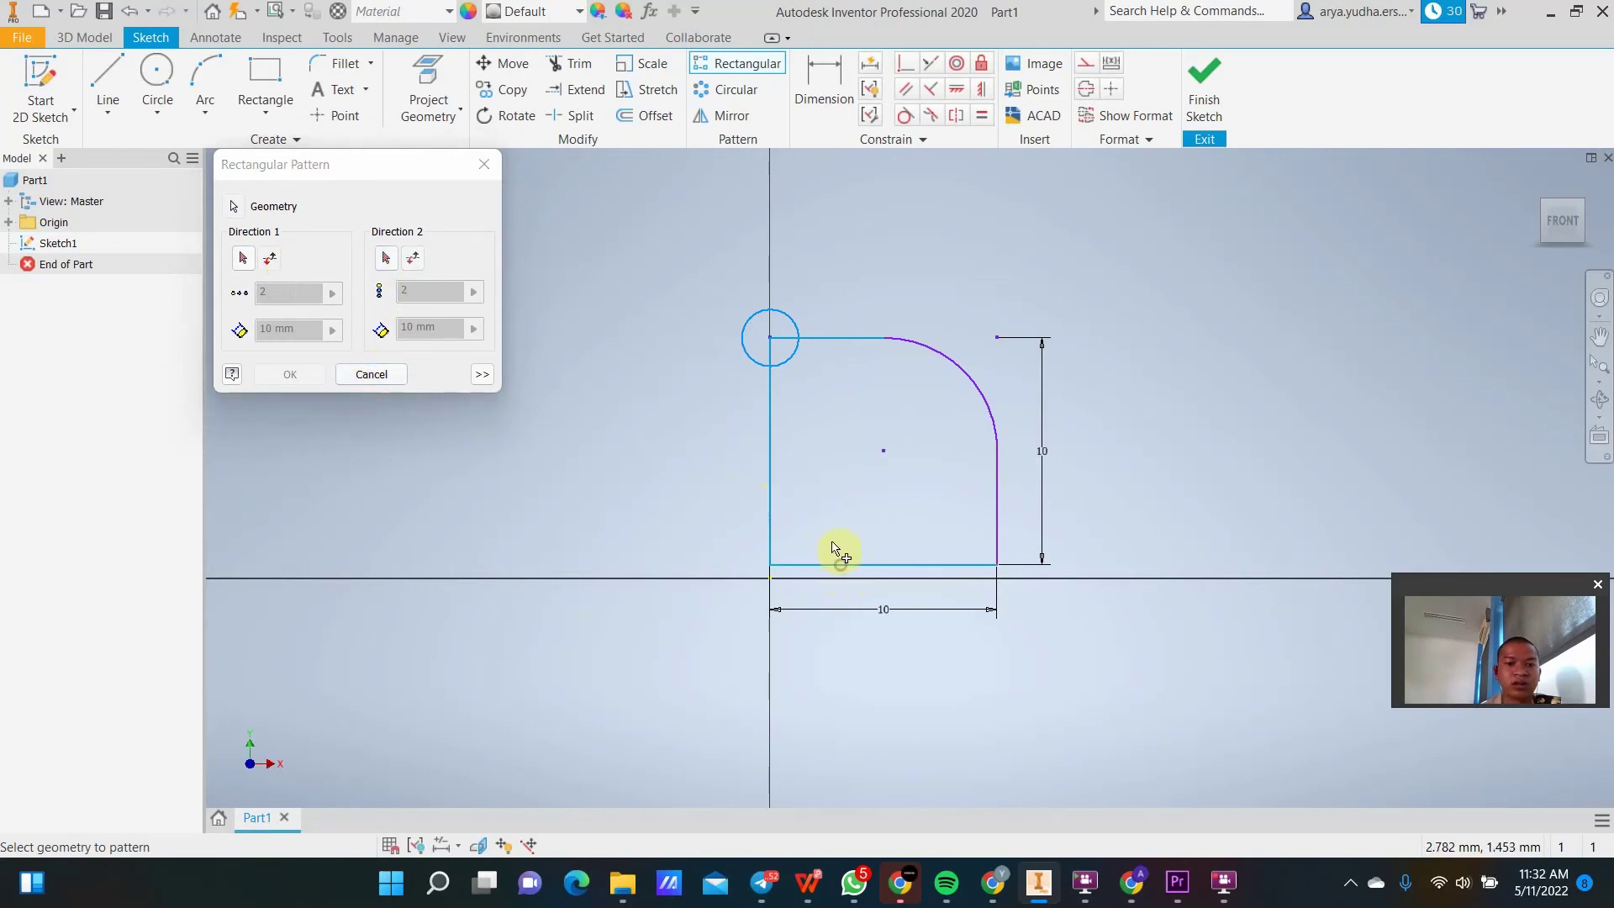
{"action": "left_click", "coordinate": [371, 374]}
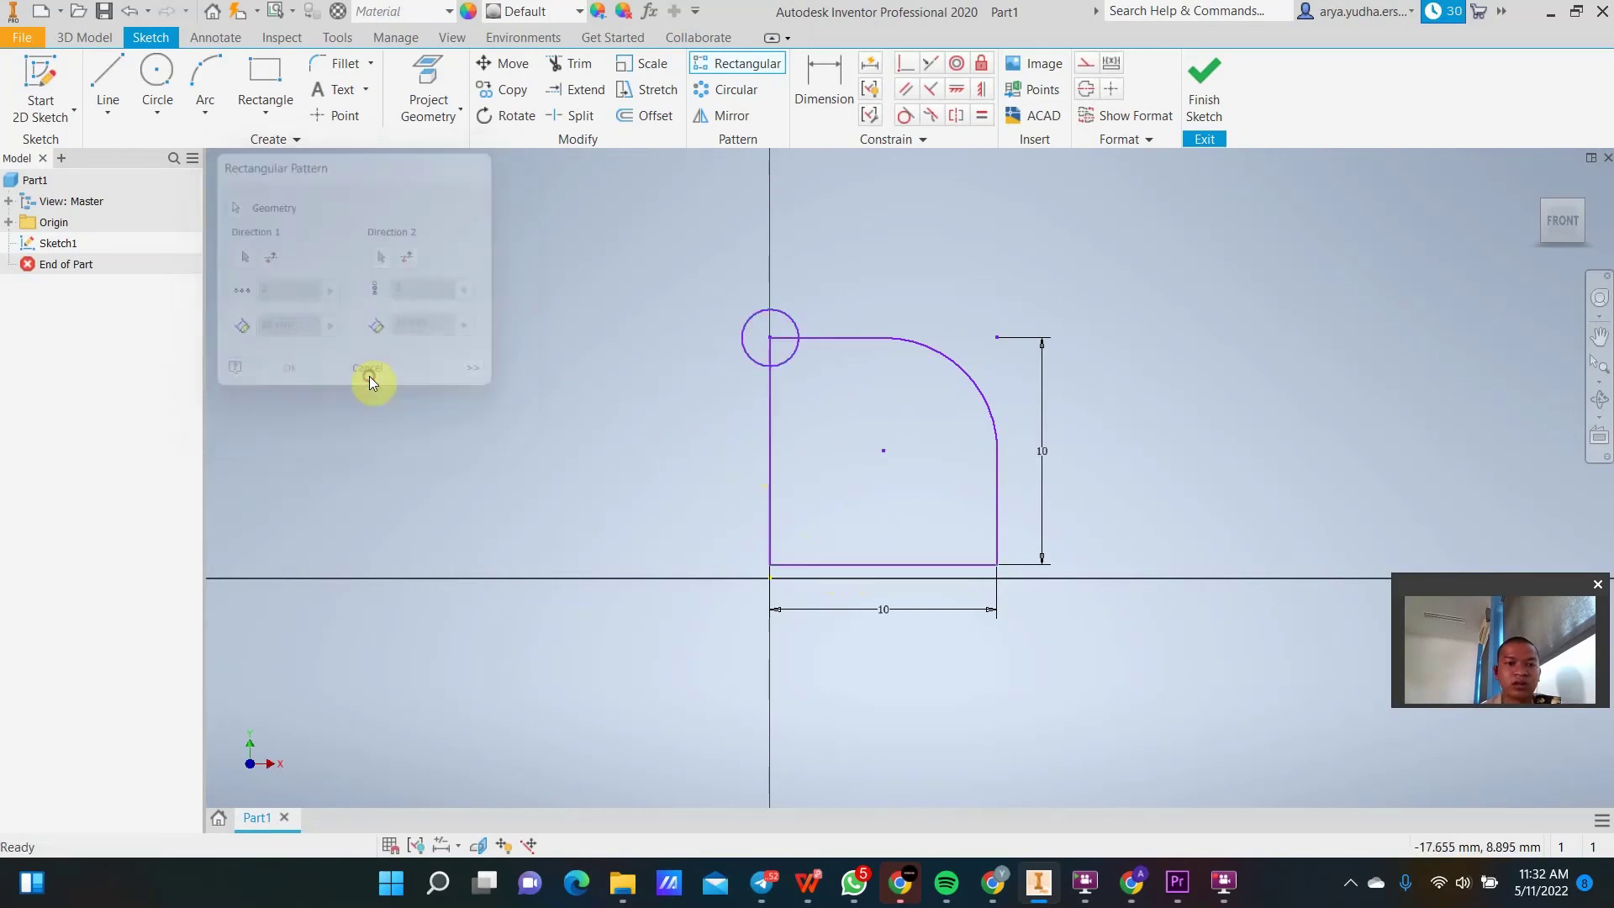
Create a 2 by 2 rectangular pattern of the circle with 10 mm spacing, rightward along the top edge and downward along the left edge.
{"action": "left_click", "coordinate": [731, 63]}
{"action": "left_click", "coordinate": [789, 318]}
{"action": "left_click", "coordinate": [243, 258]}
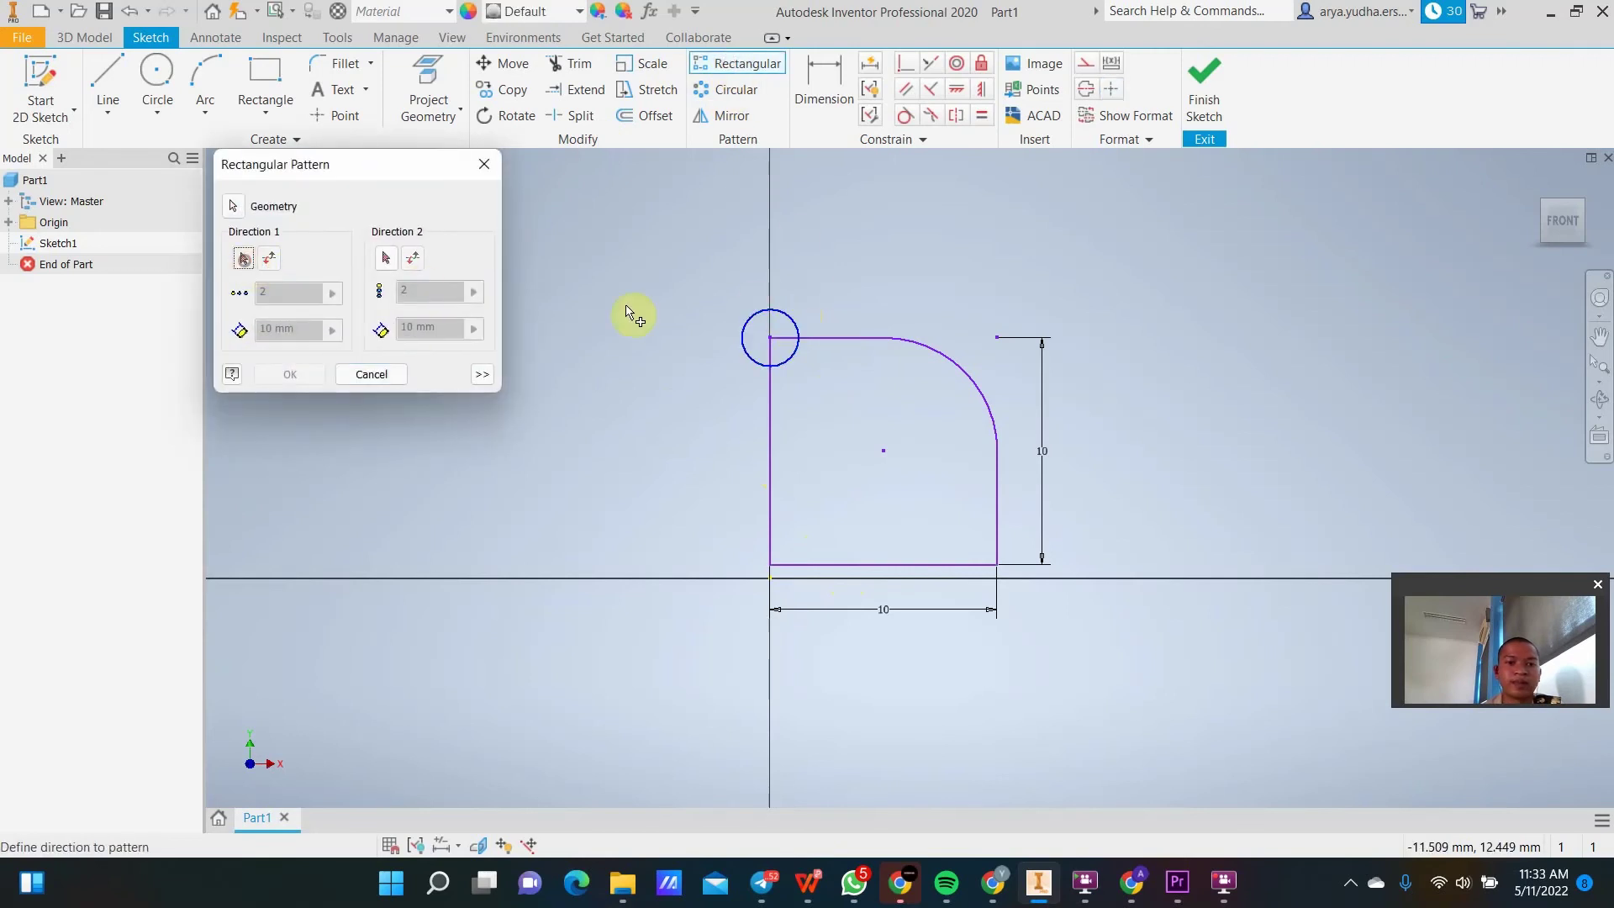
{"action": "left_click", "coordinate": [832, 341]}
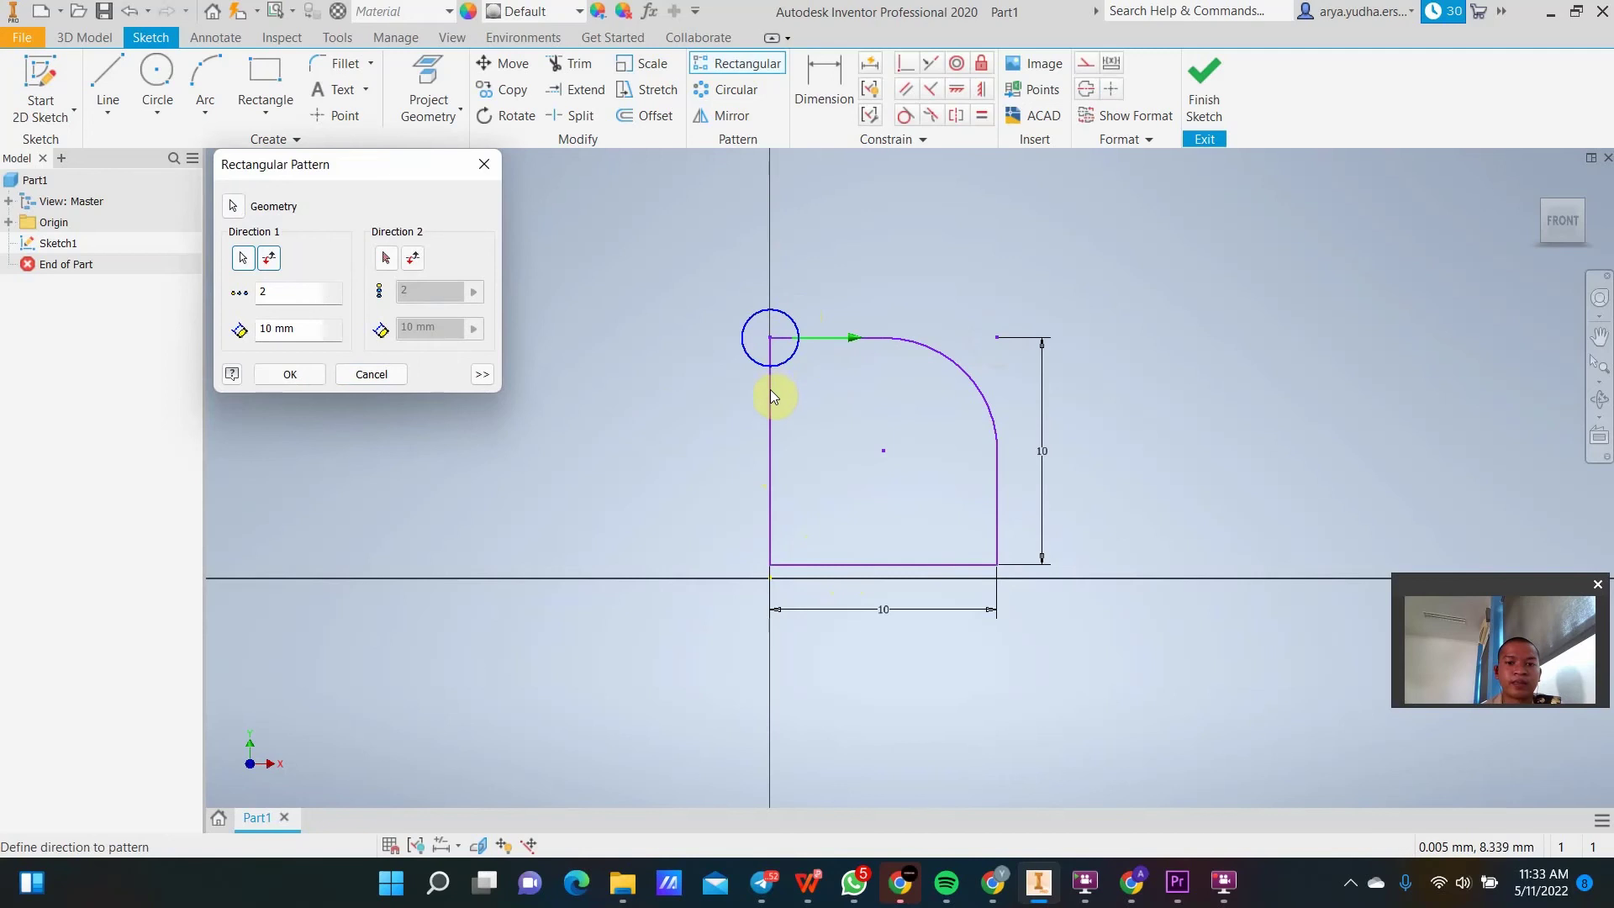
{"action": "left_click", "coordinate": [383, 260]}
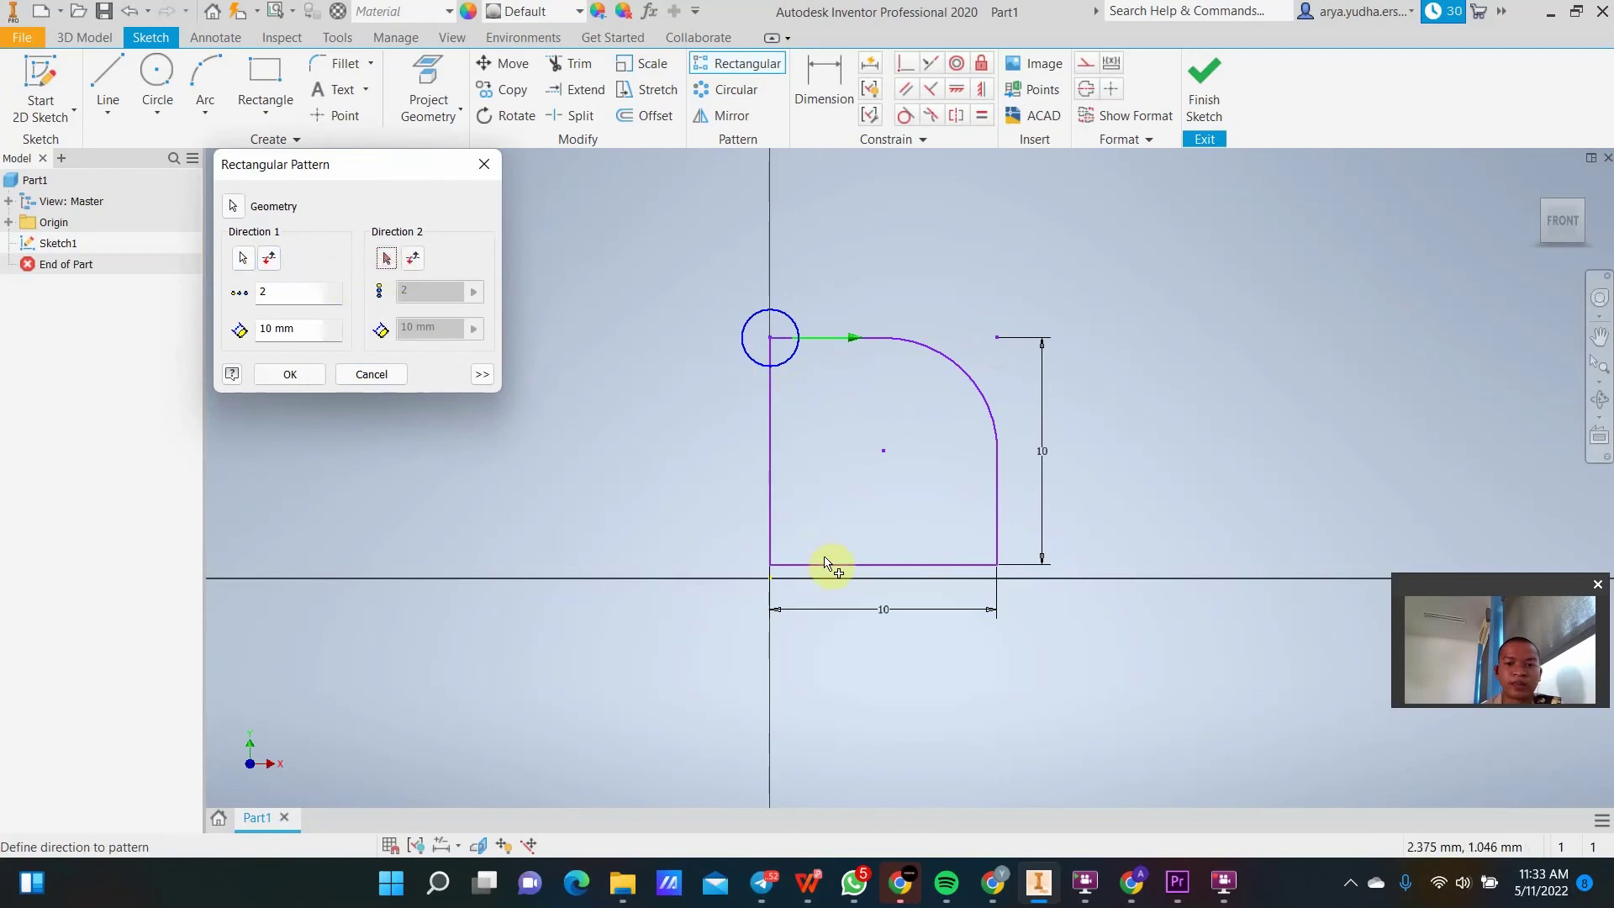
{"action": "left_click", "coordinate": [771, 518]}
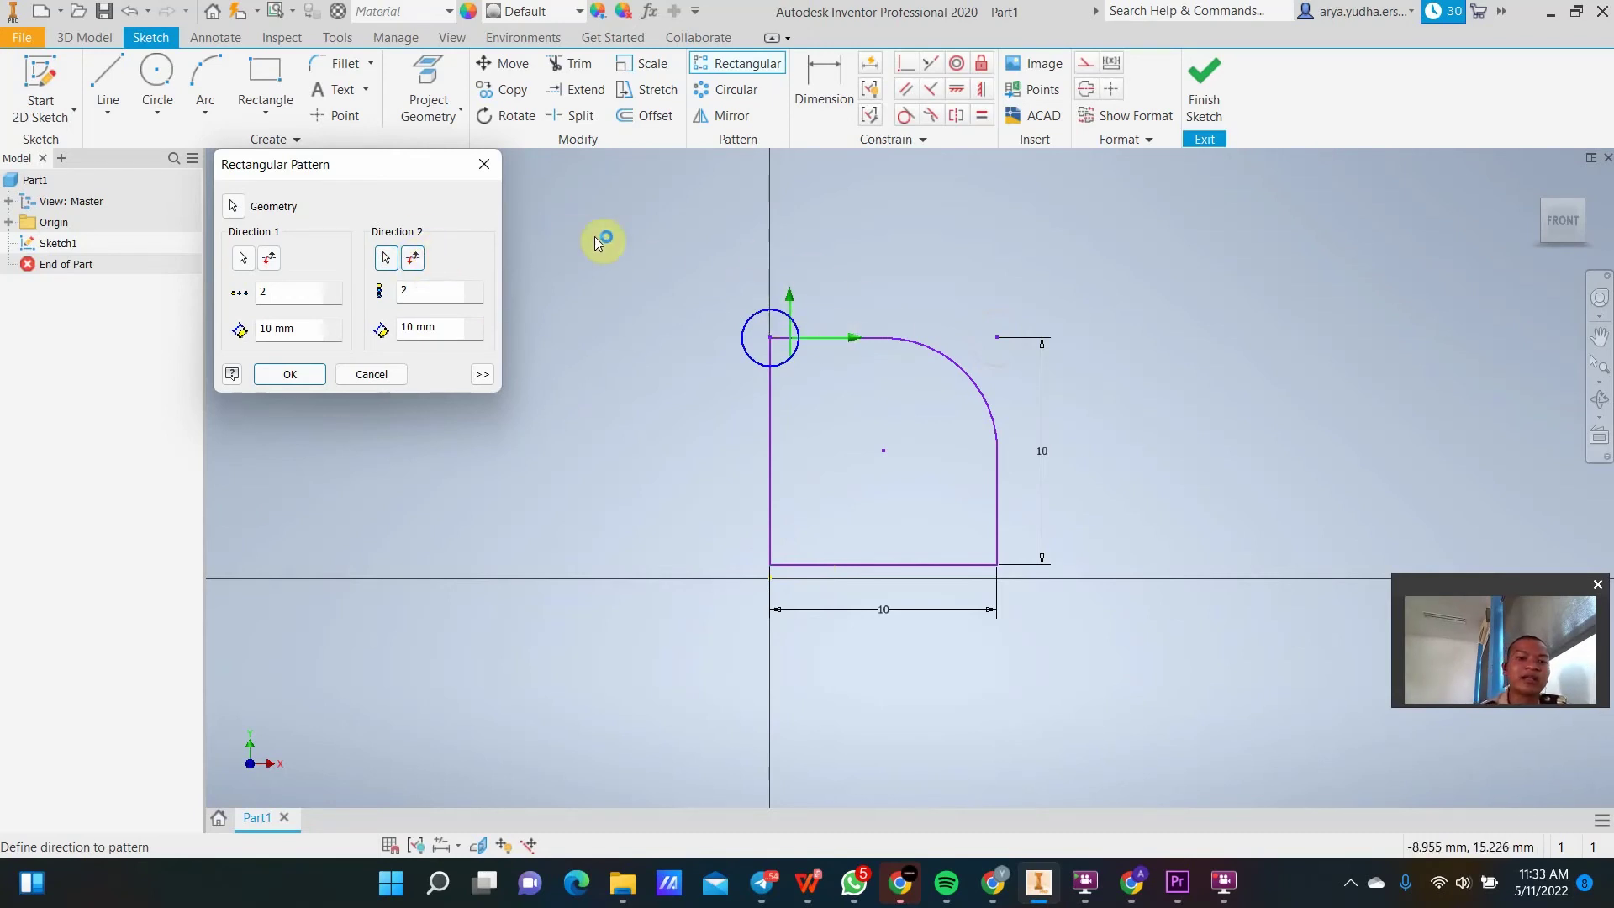
{"action": "left_click", "coordinate": [411, 257]}
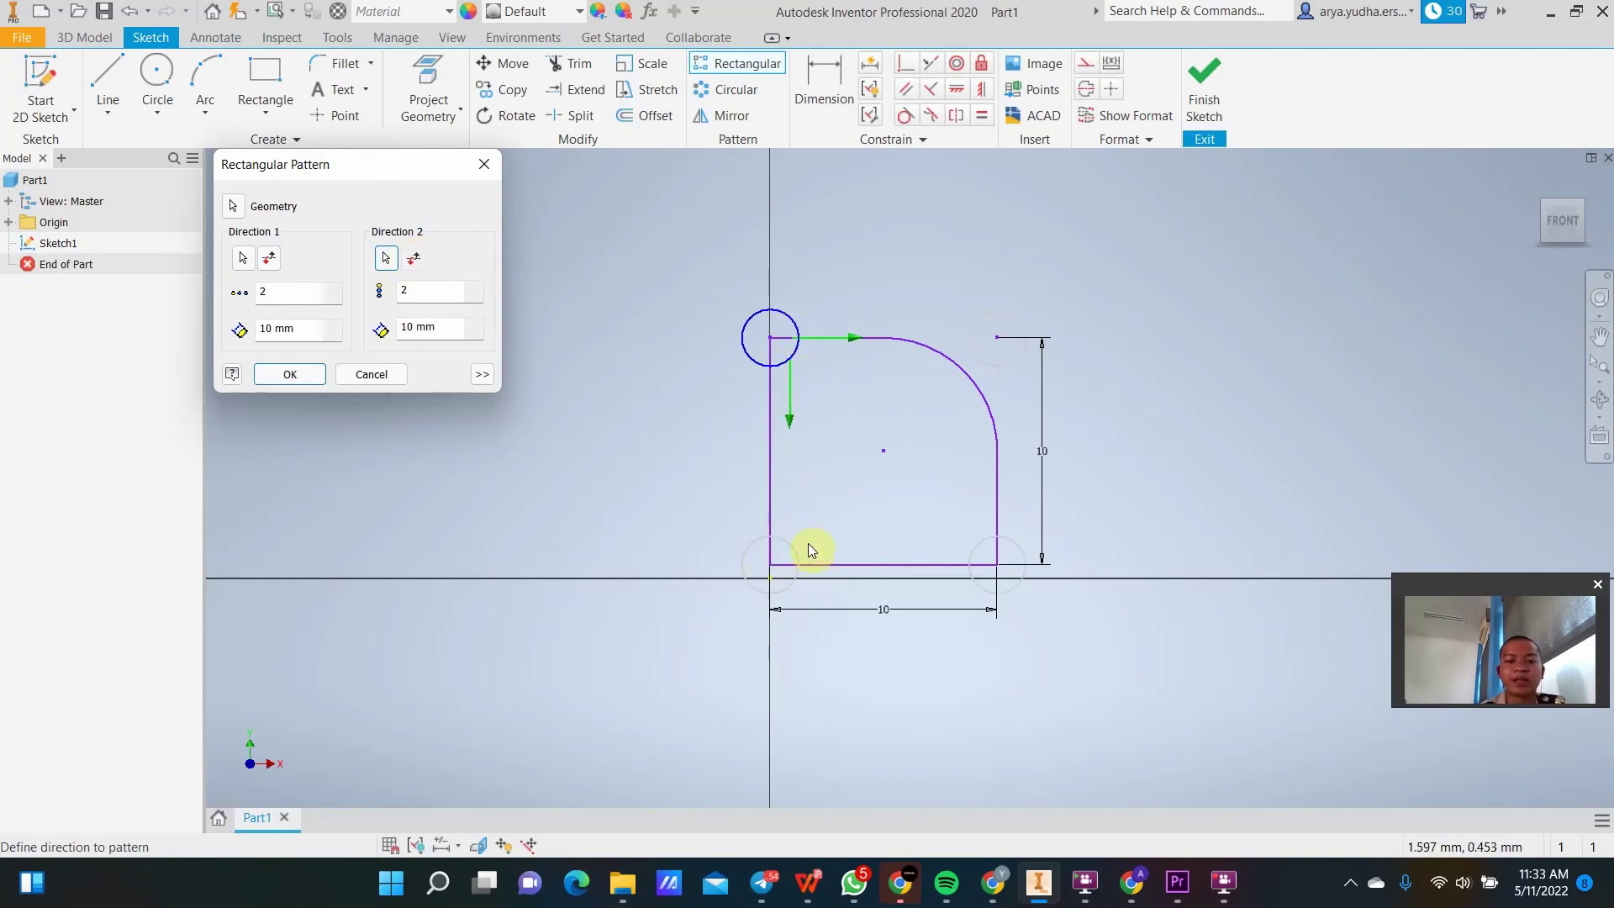
{"action": "left_click", "coordinate": [290, 374]}
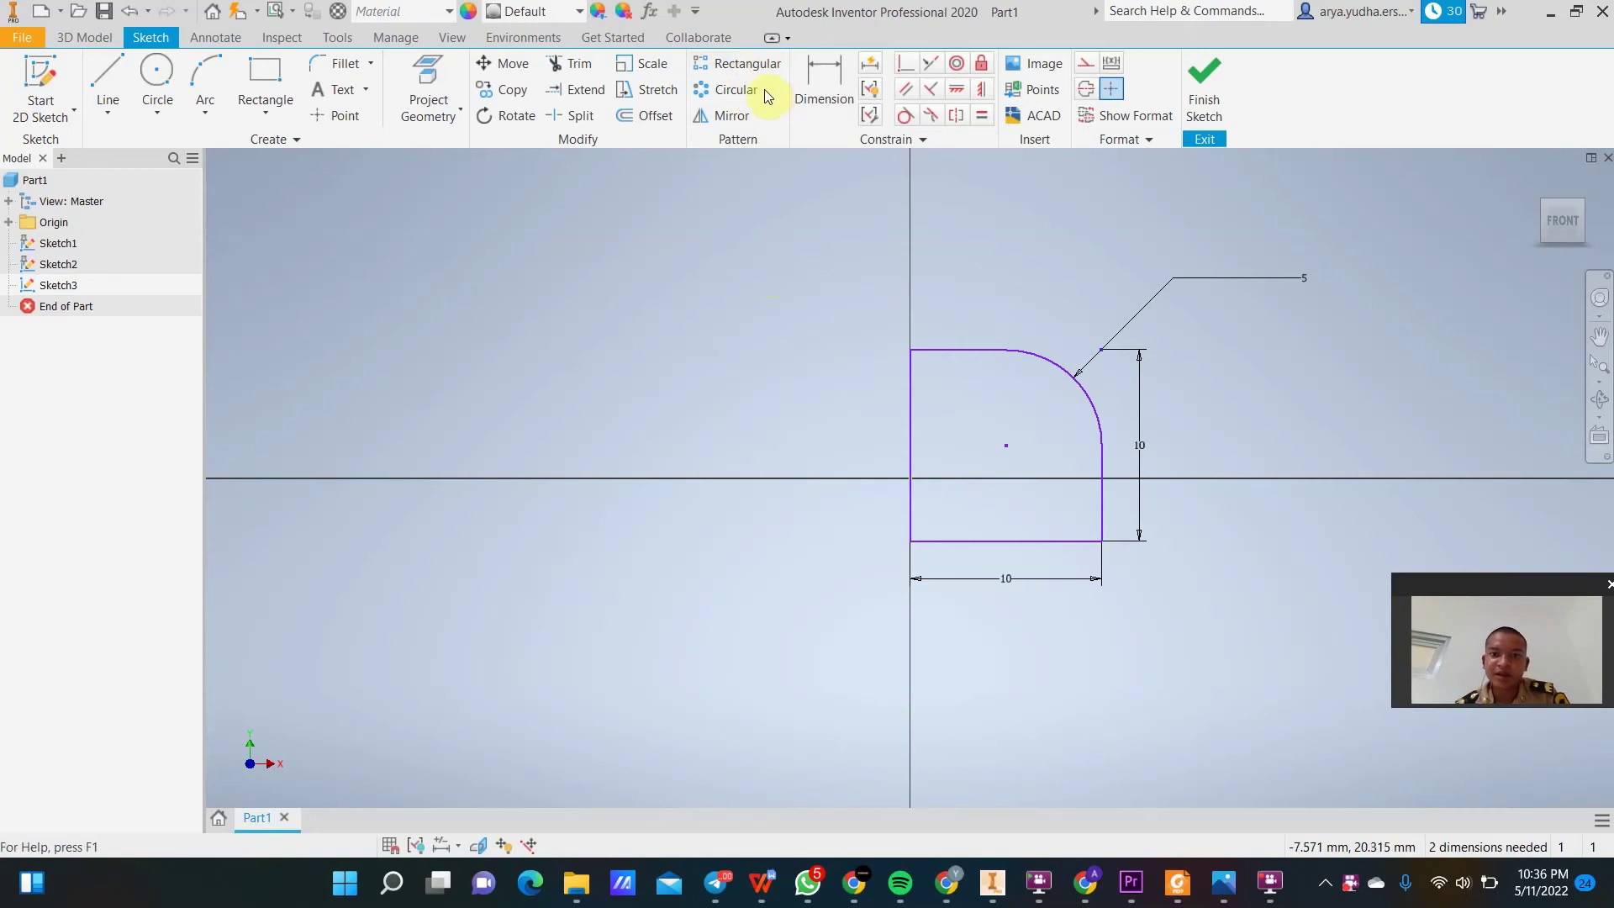
Draw a circle about 2.7 mm in diameter centred on the top-left corner of the filleted square.
{"action": "left_click", "coordinate": [148, 77]}
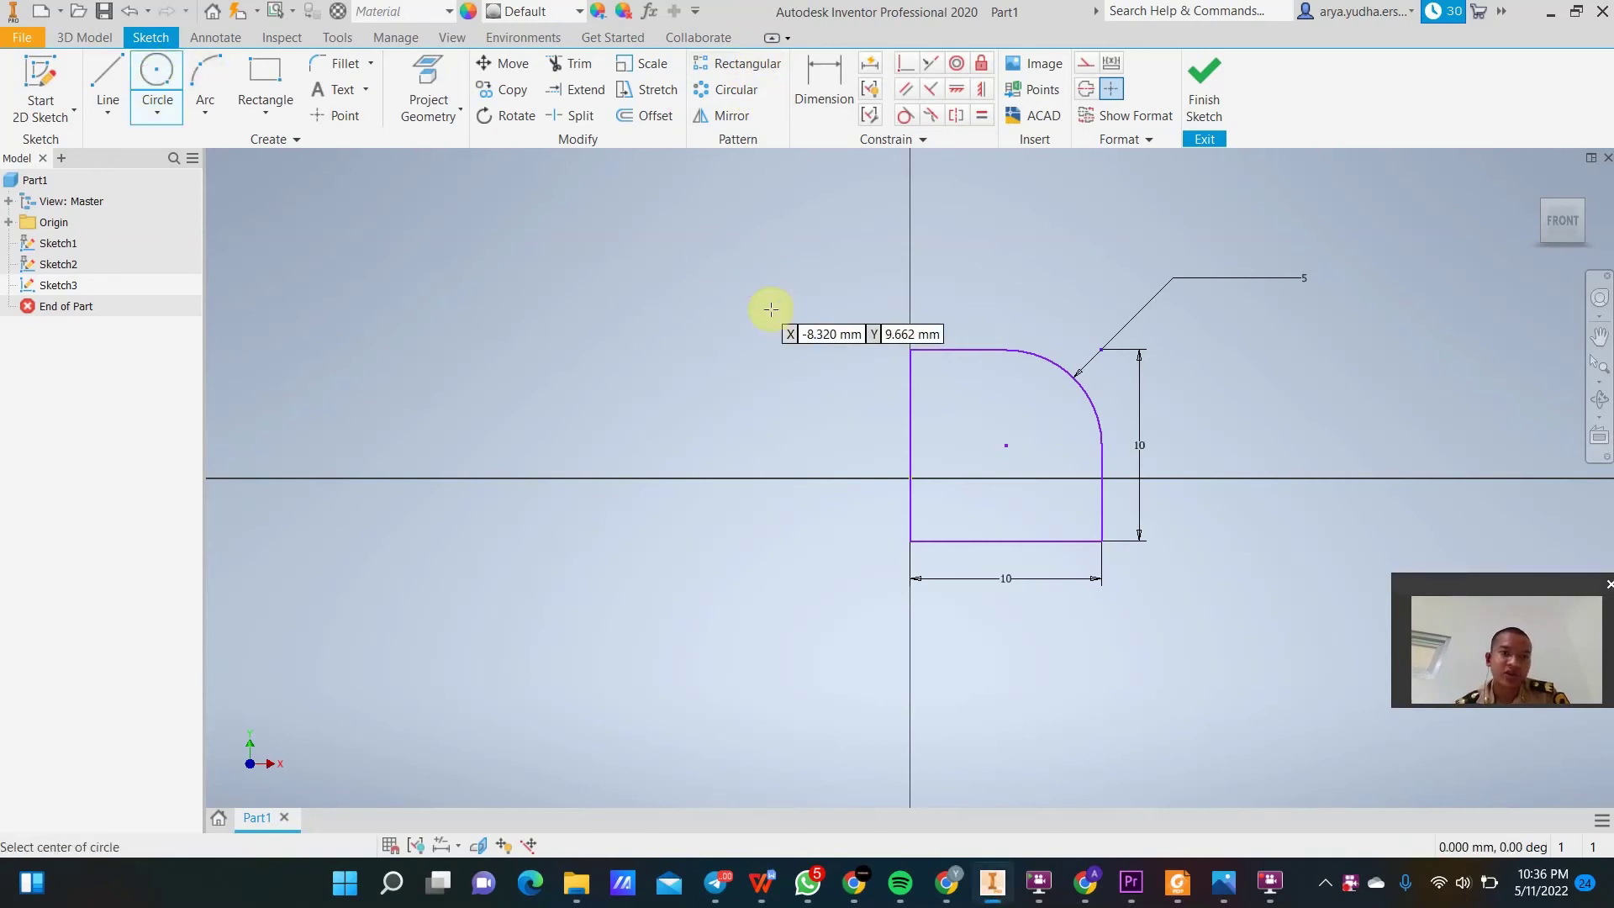
{"action": "left_click", "coordinate": [909, 349]}
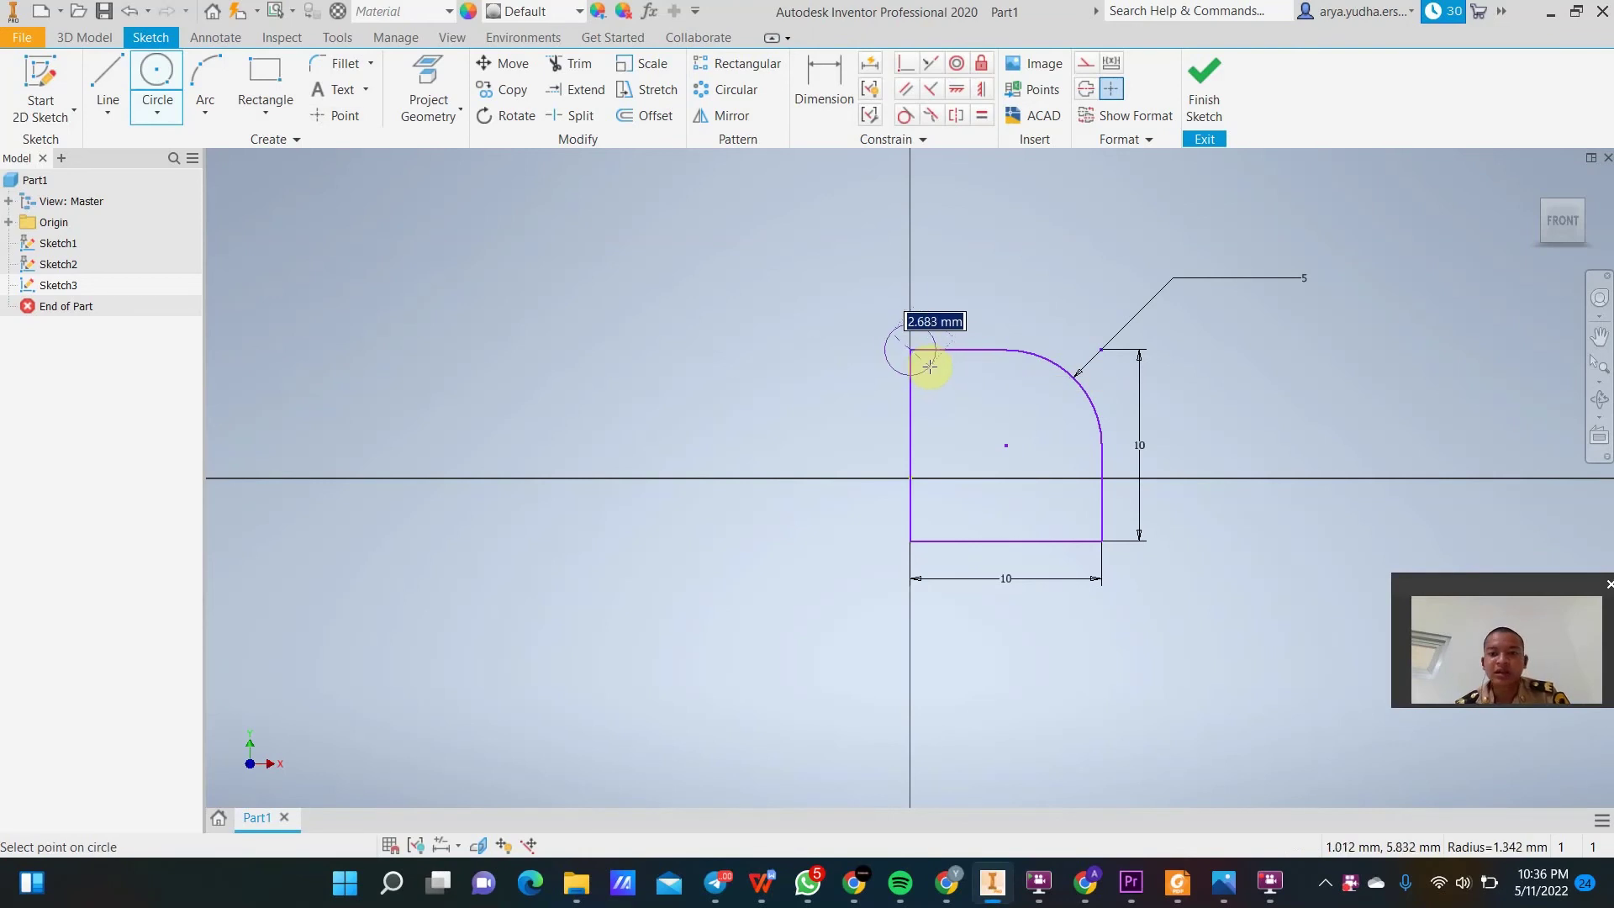
{"action": "left_click", "coordinate": [929, 367]}
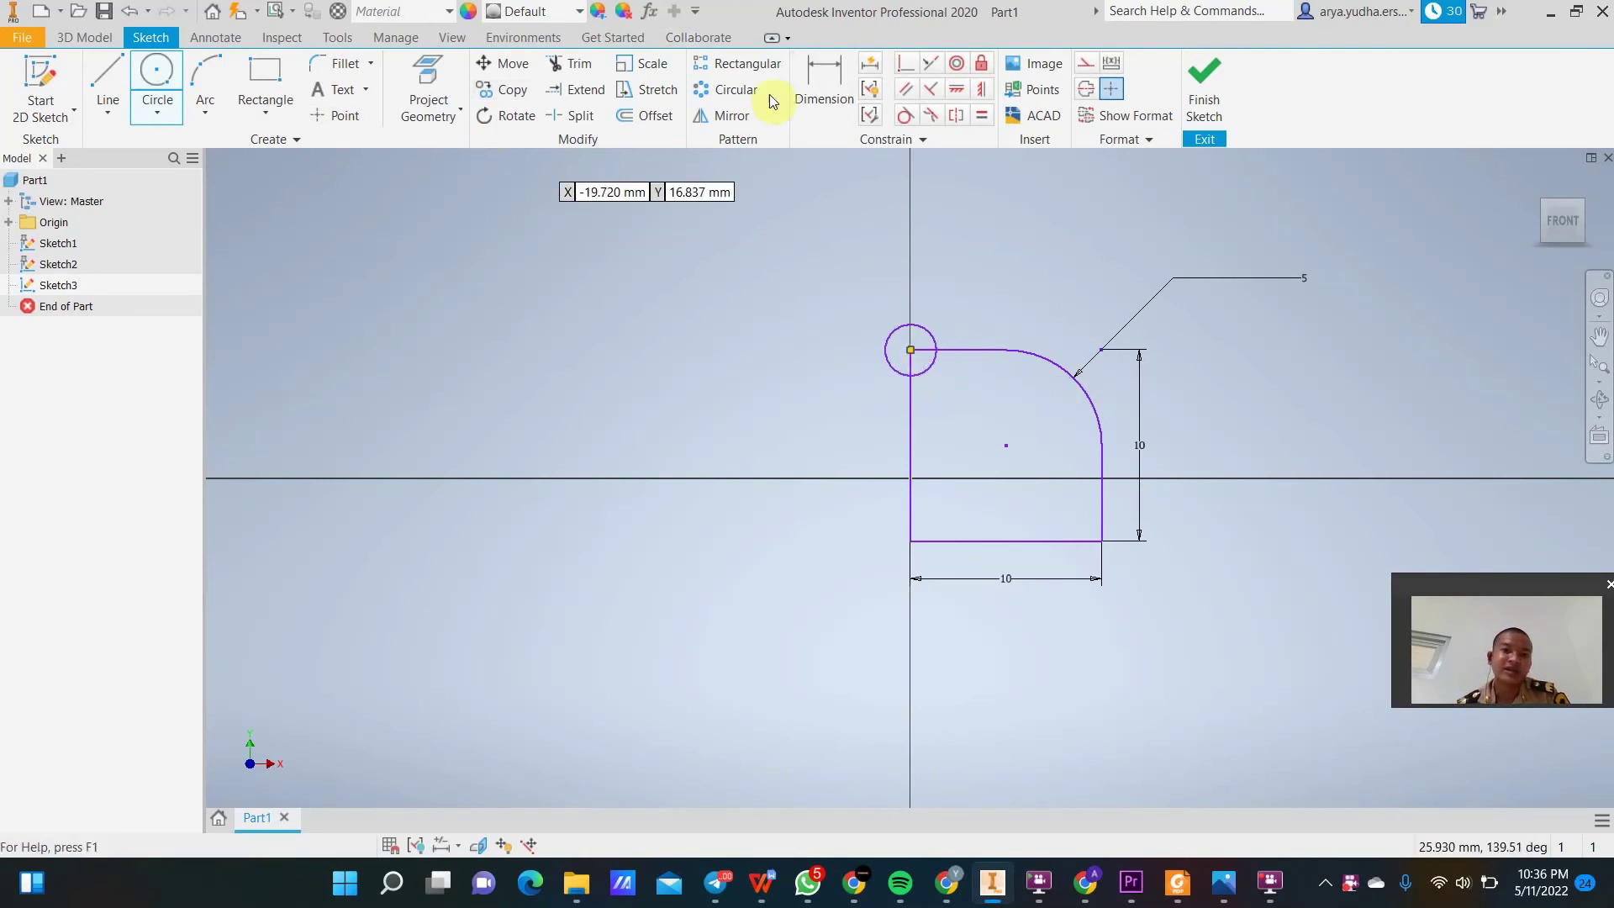
Create a circular pattern of 8 circles over 360 deg around the square's bottom-left corner, and undo the pattern and the circle.
{"action": "left_click", "coordinate": [733, 90]}
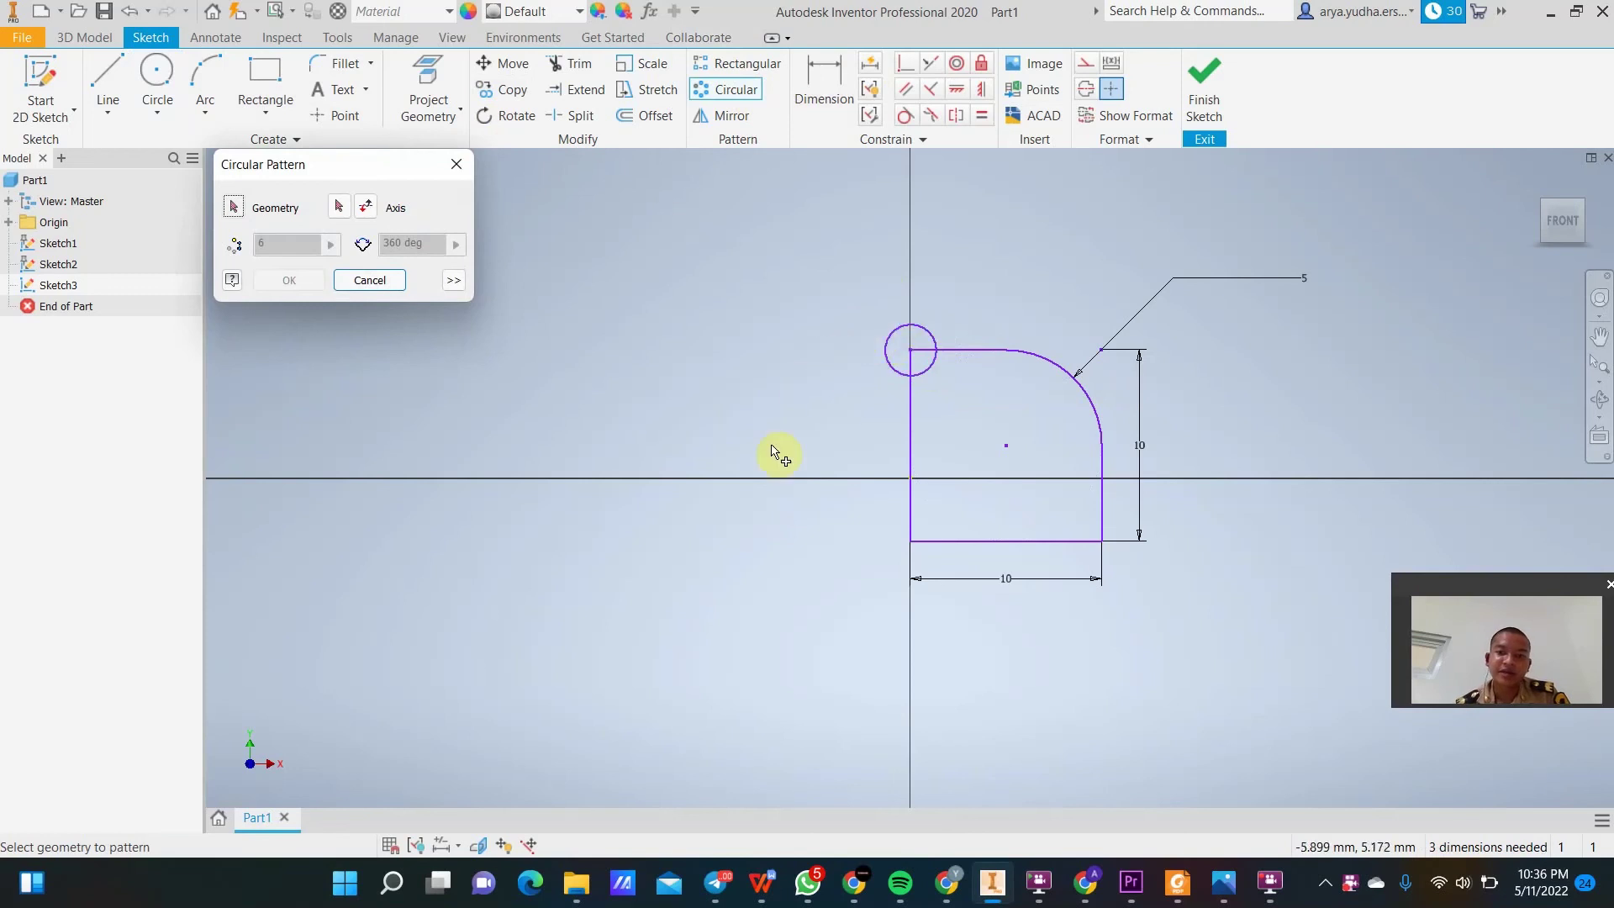
{"action": "left_click", "coordinate": [904, 336]}
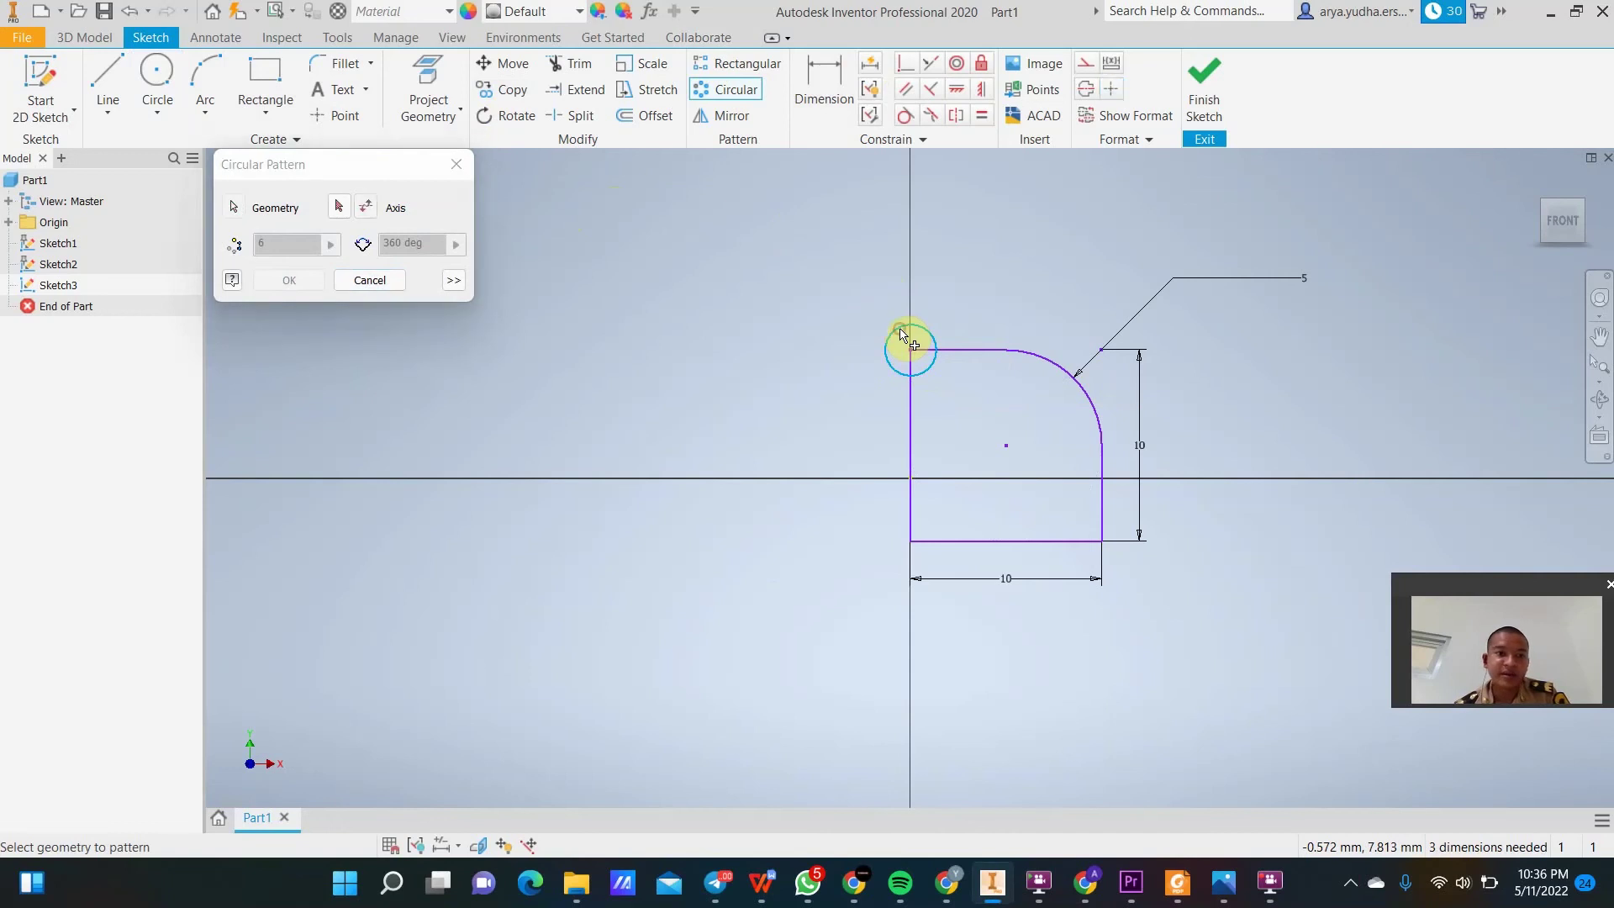
{"action": "left_click", "coordinate": [356, 213]}
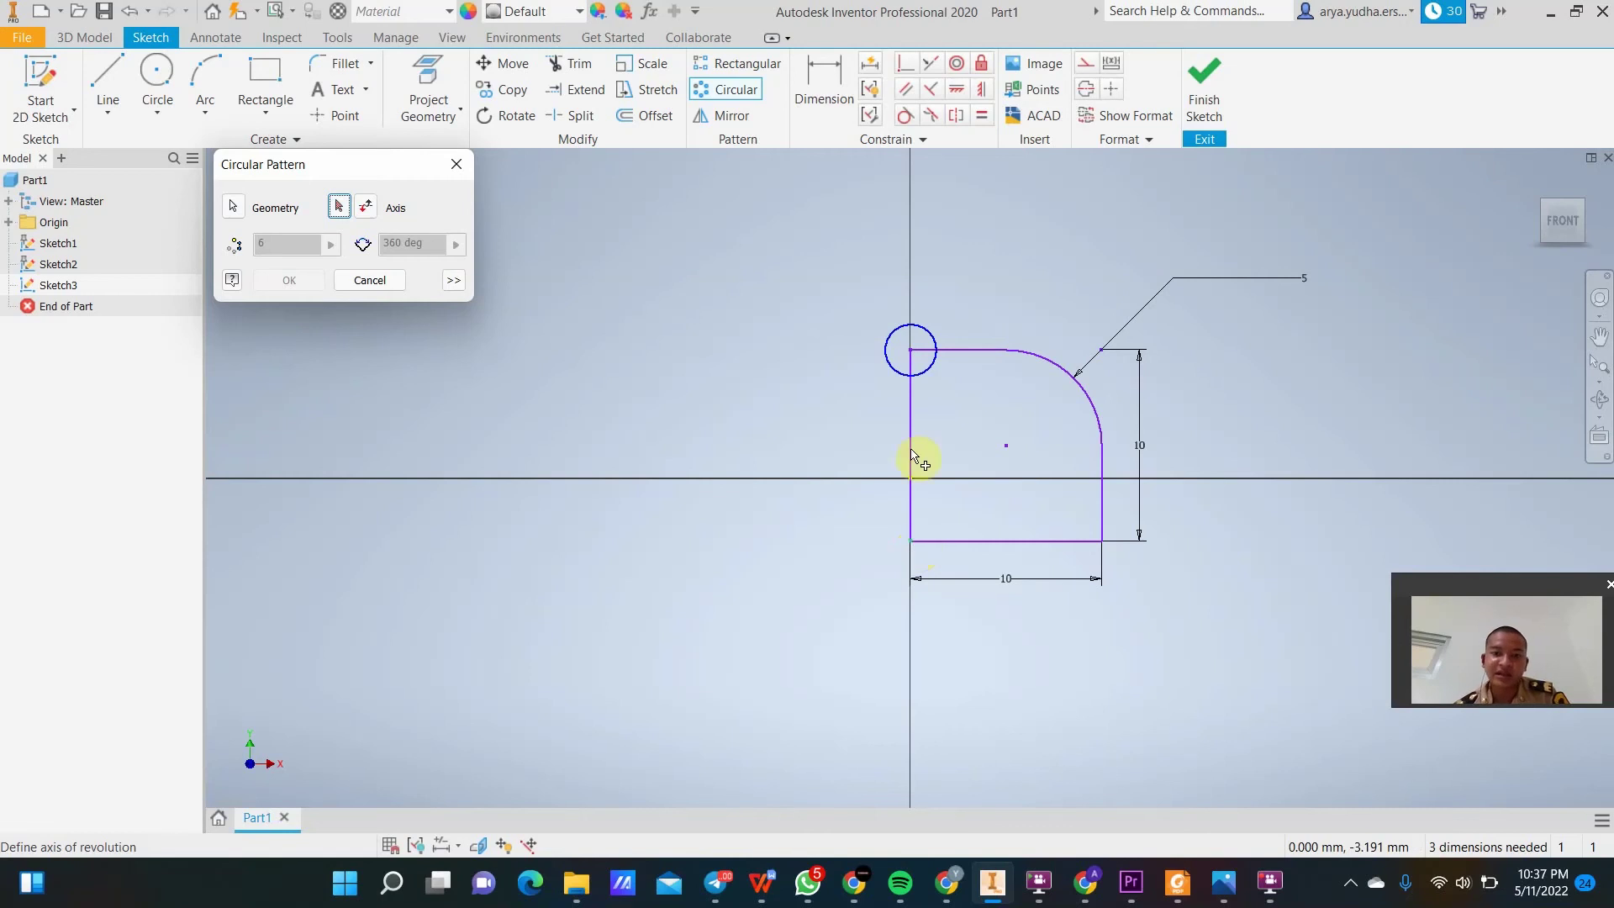
{"action": "left_click", "coordinate": [912, 541]}
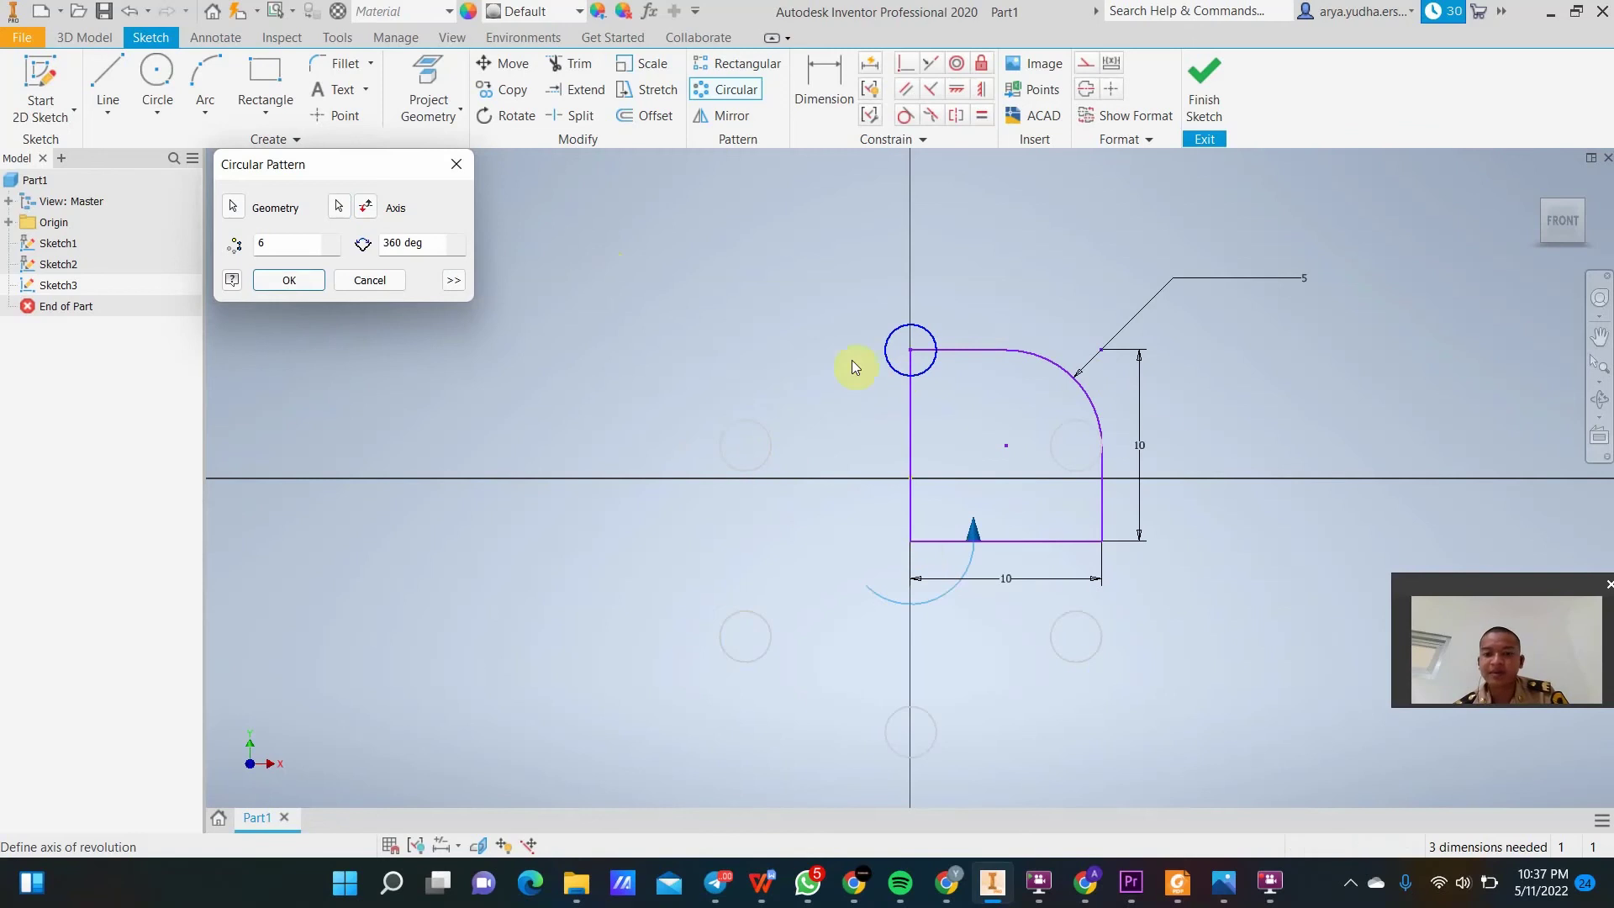
{"action": "left_click", "coordinate": [269, 243]}
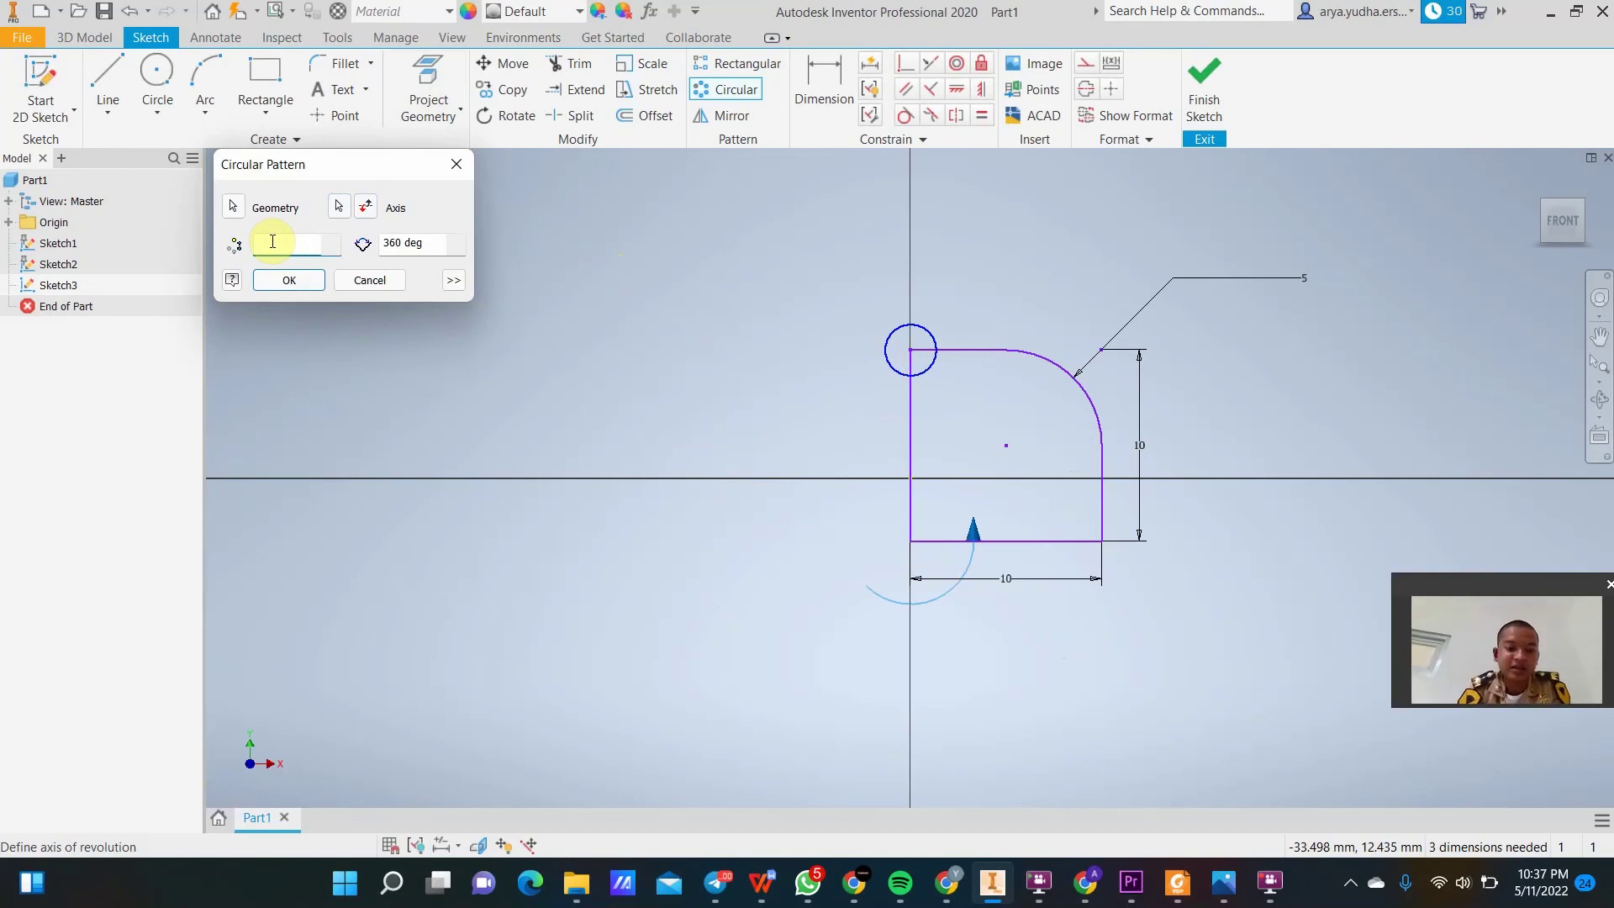
{"action": "type", "text": "8"}
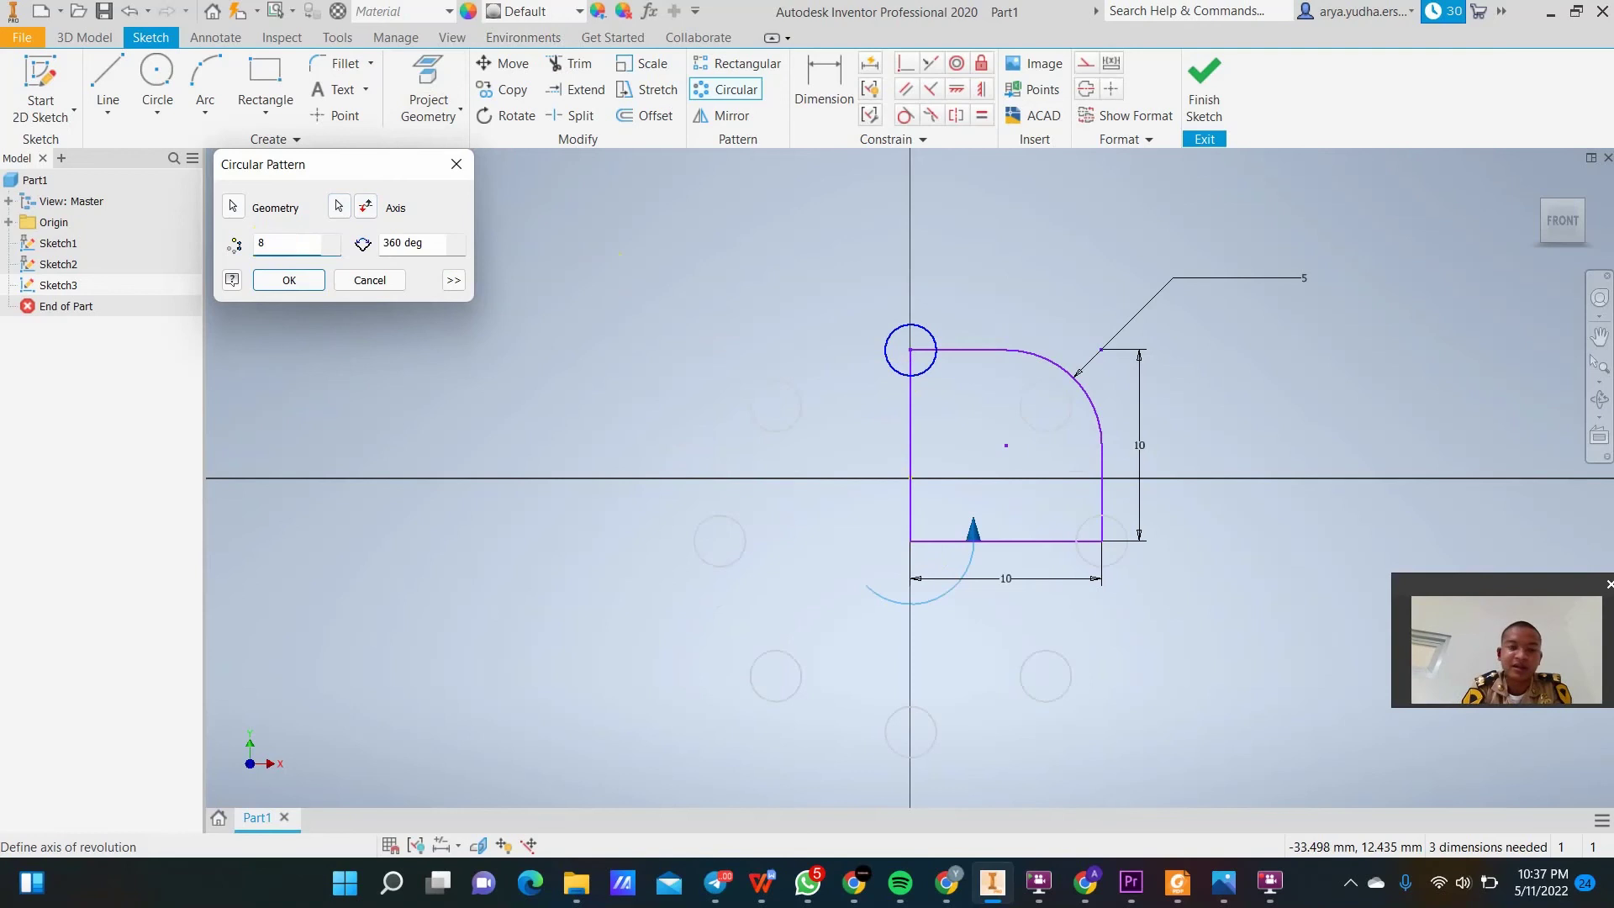
{"action": "key", "text": "Return"}
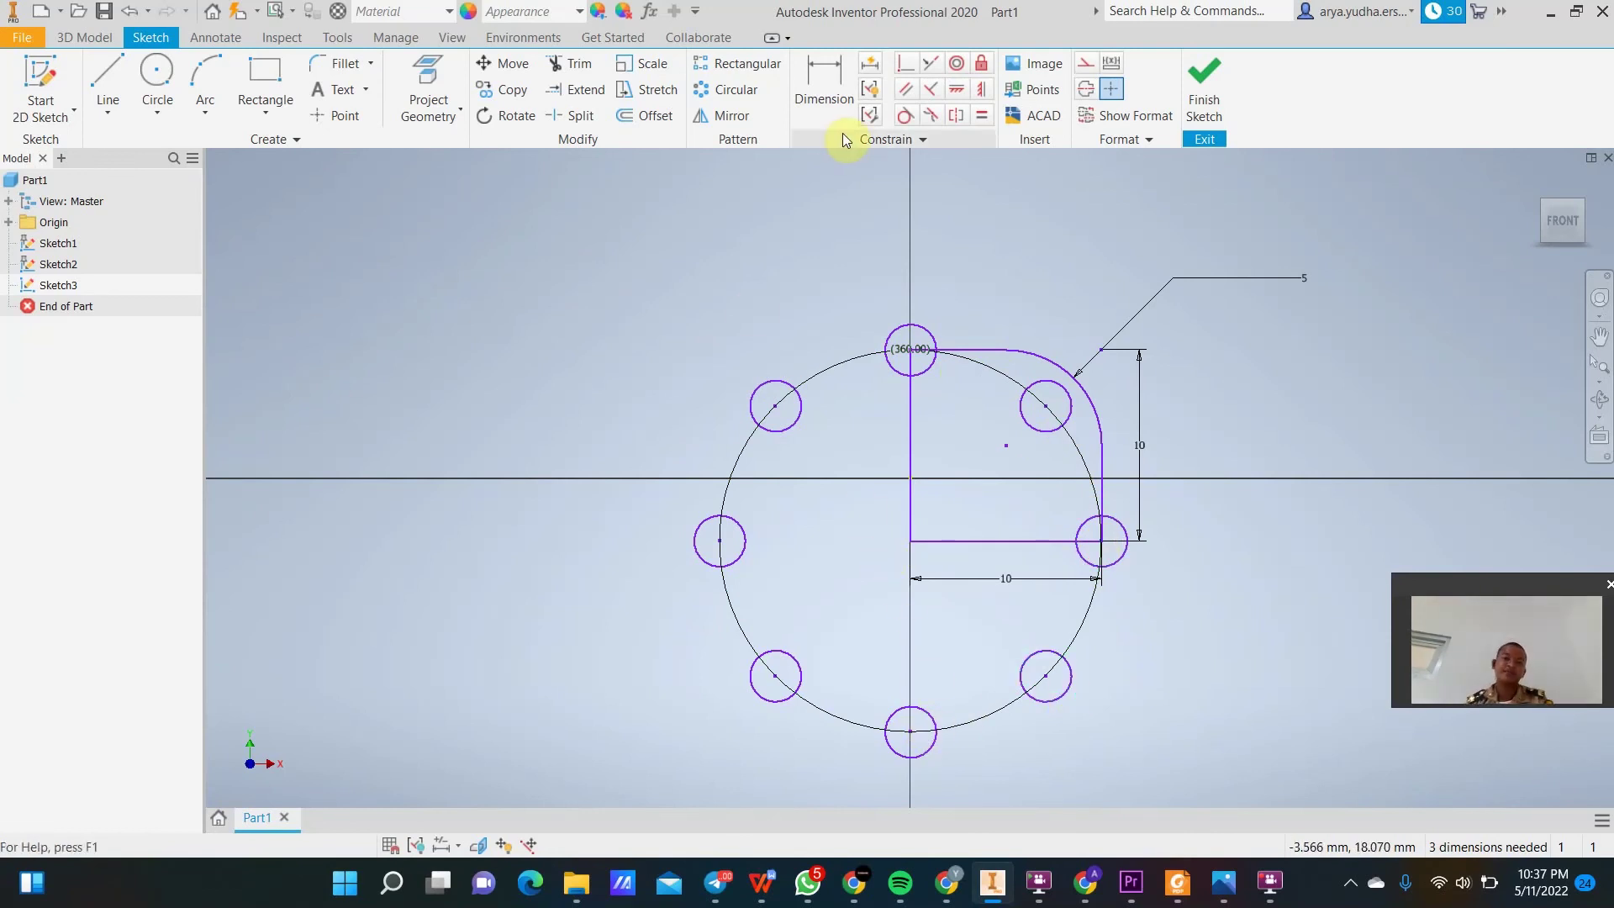
{"action": "key", "text": "ctrl+z"}
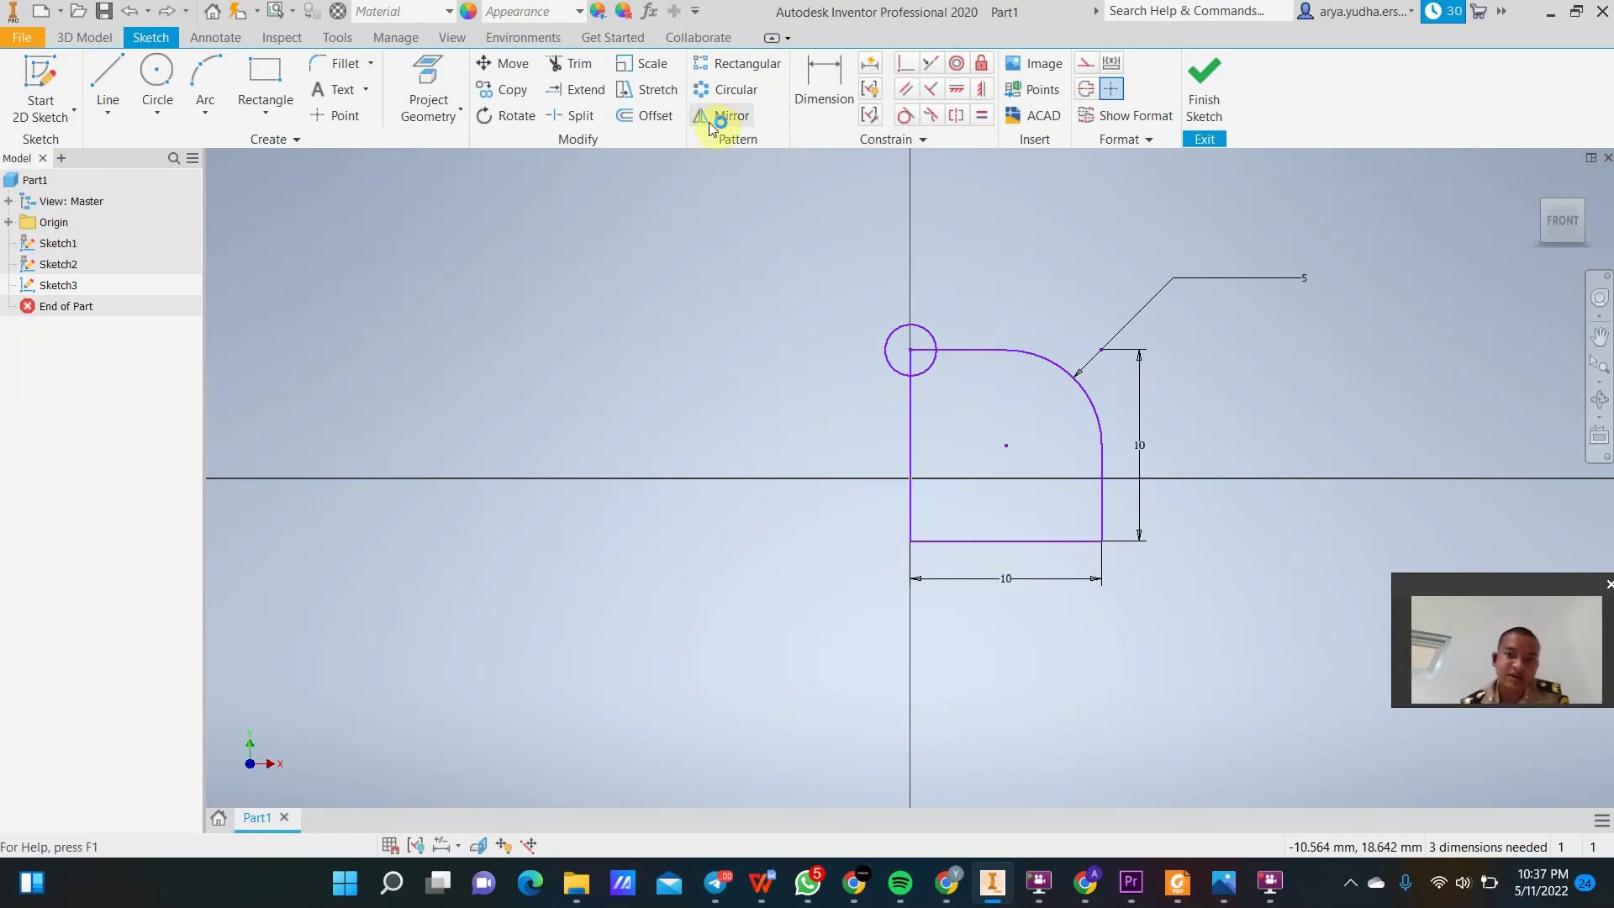
{"action": "key", "text": "ctrl+z"}
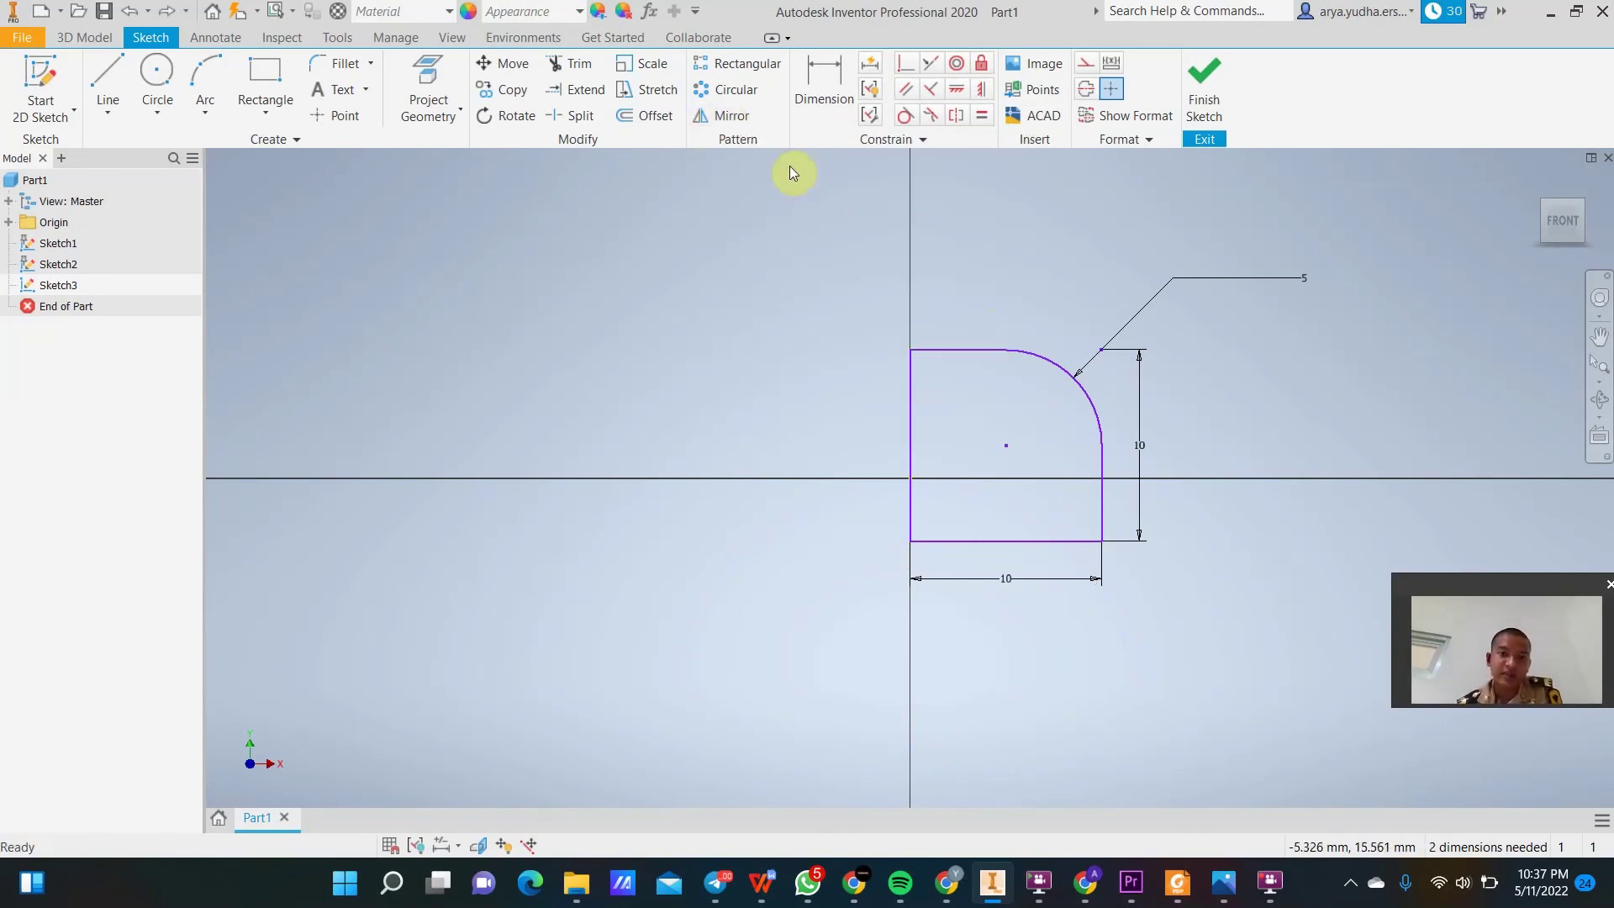
Mirror the whole filleted square across its left edge, and undo the mirror.
{"action": "left_click", "coordinate": [730, 116]}
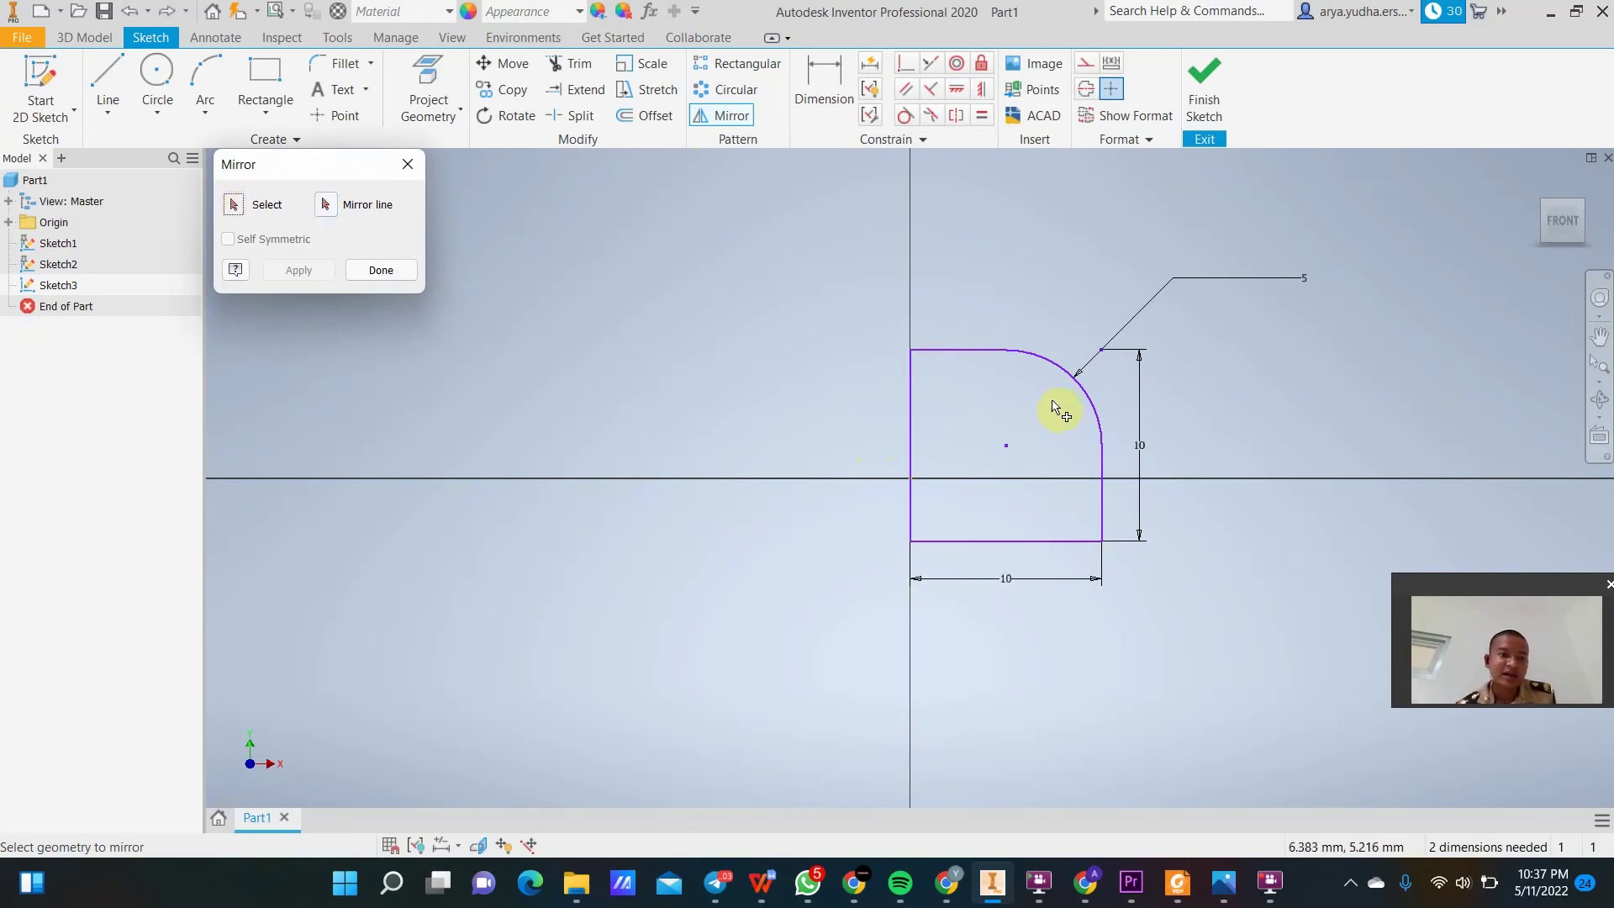
{"action": "mouse_move", "coordinate": [868, 318]}
{"action": "left_mouse_down"}
{"action": "mouse_move", "coordinate": [1221, 580]}
{"action": "mouse_move", "coordinate": [1221, 616]}
{"action": "left_mouse_up"}
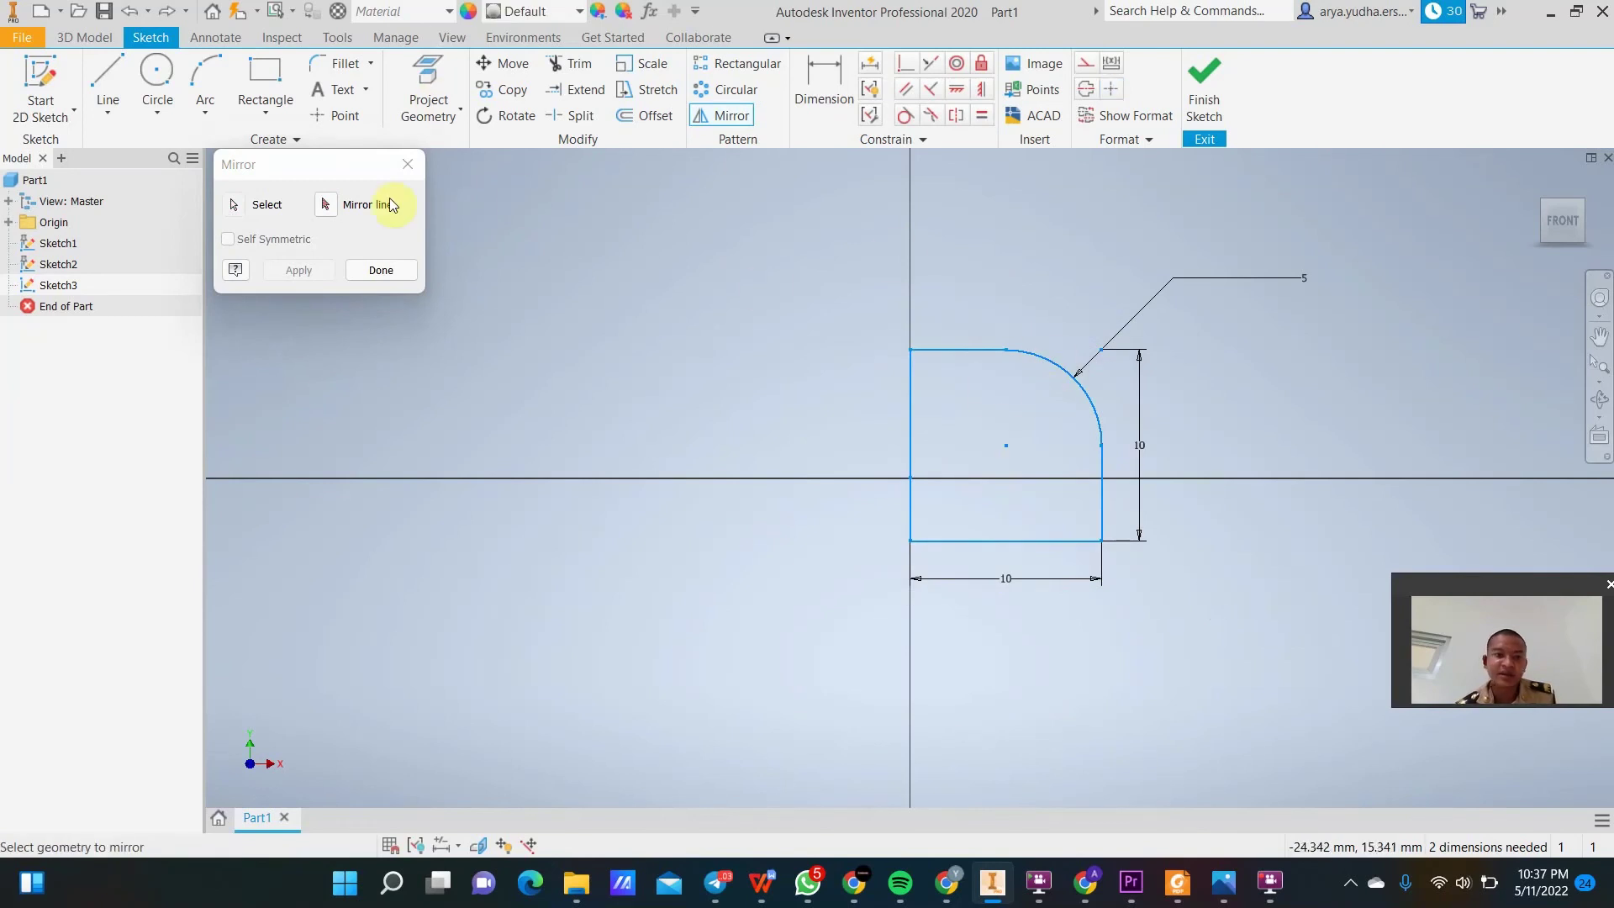
{"action": "left_click", "coordinate": [334, 205]}
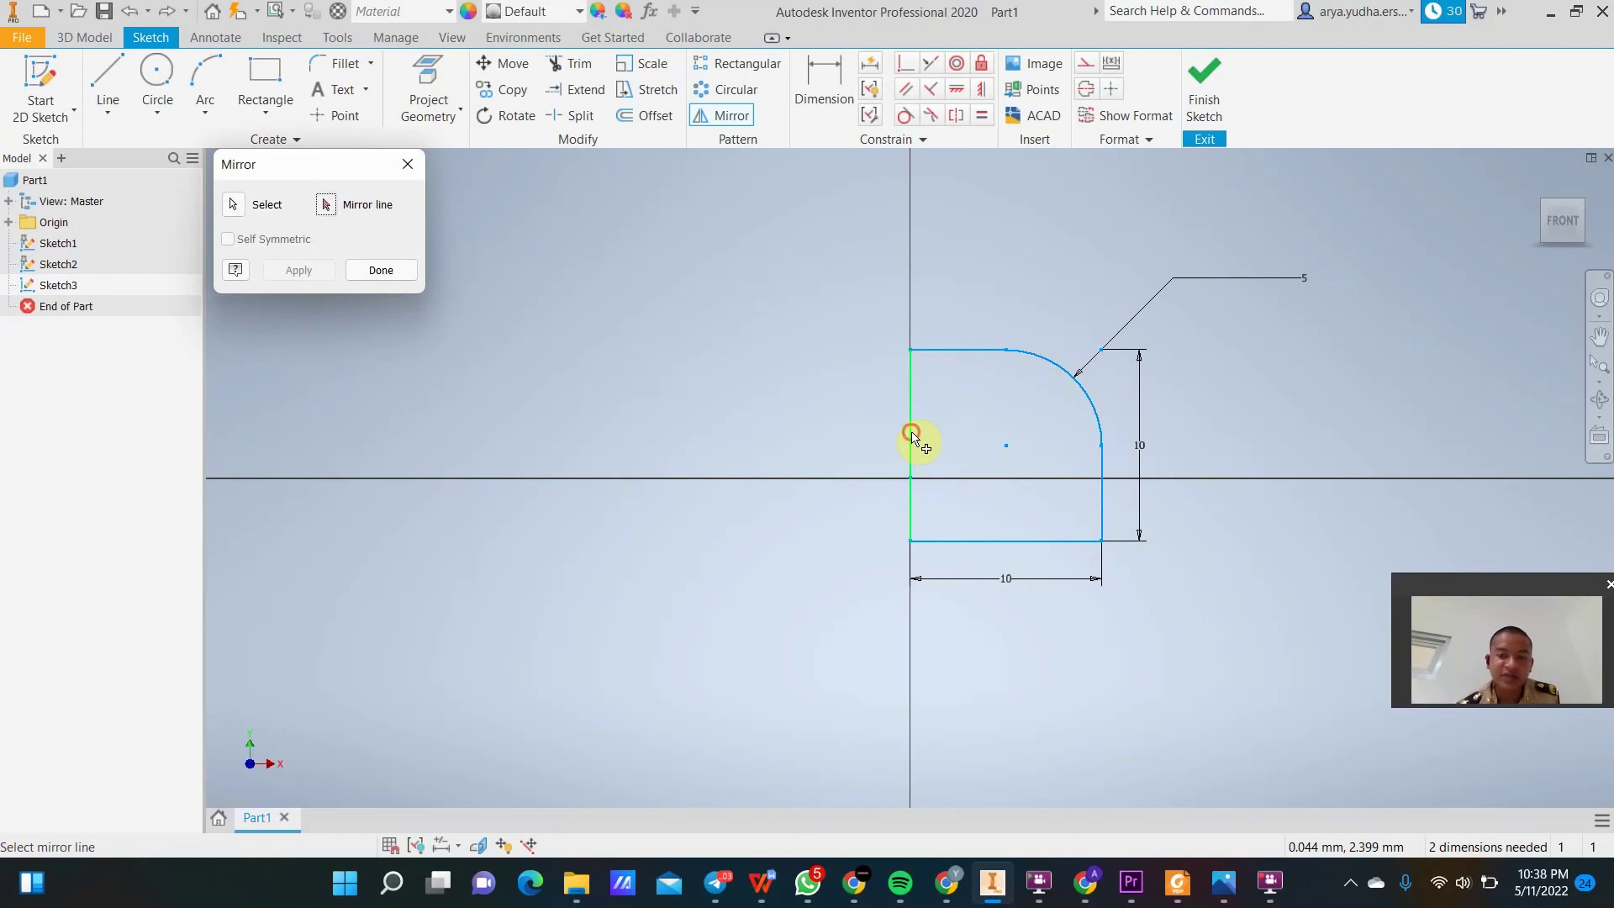
{"action": "left_click", "coordinate": [912, 435]}
{"action": "left_click", "coordinate": [301, 265]}
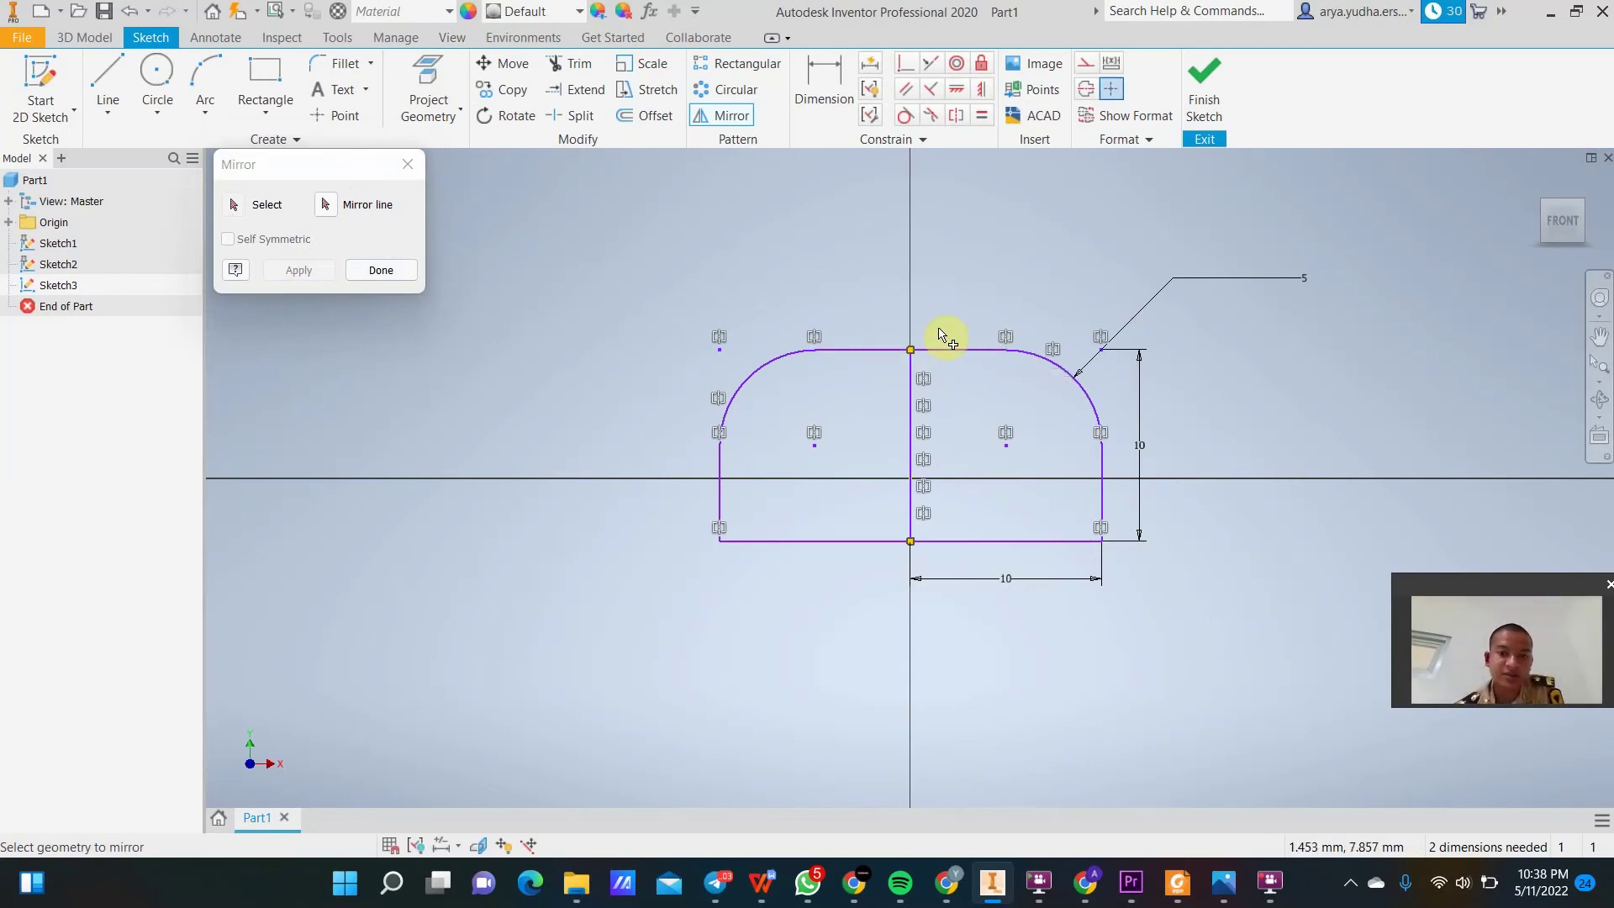
{"action": "key", "text": "Escape"}
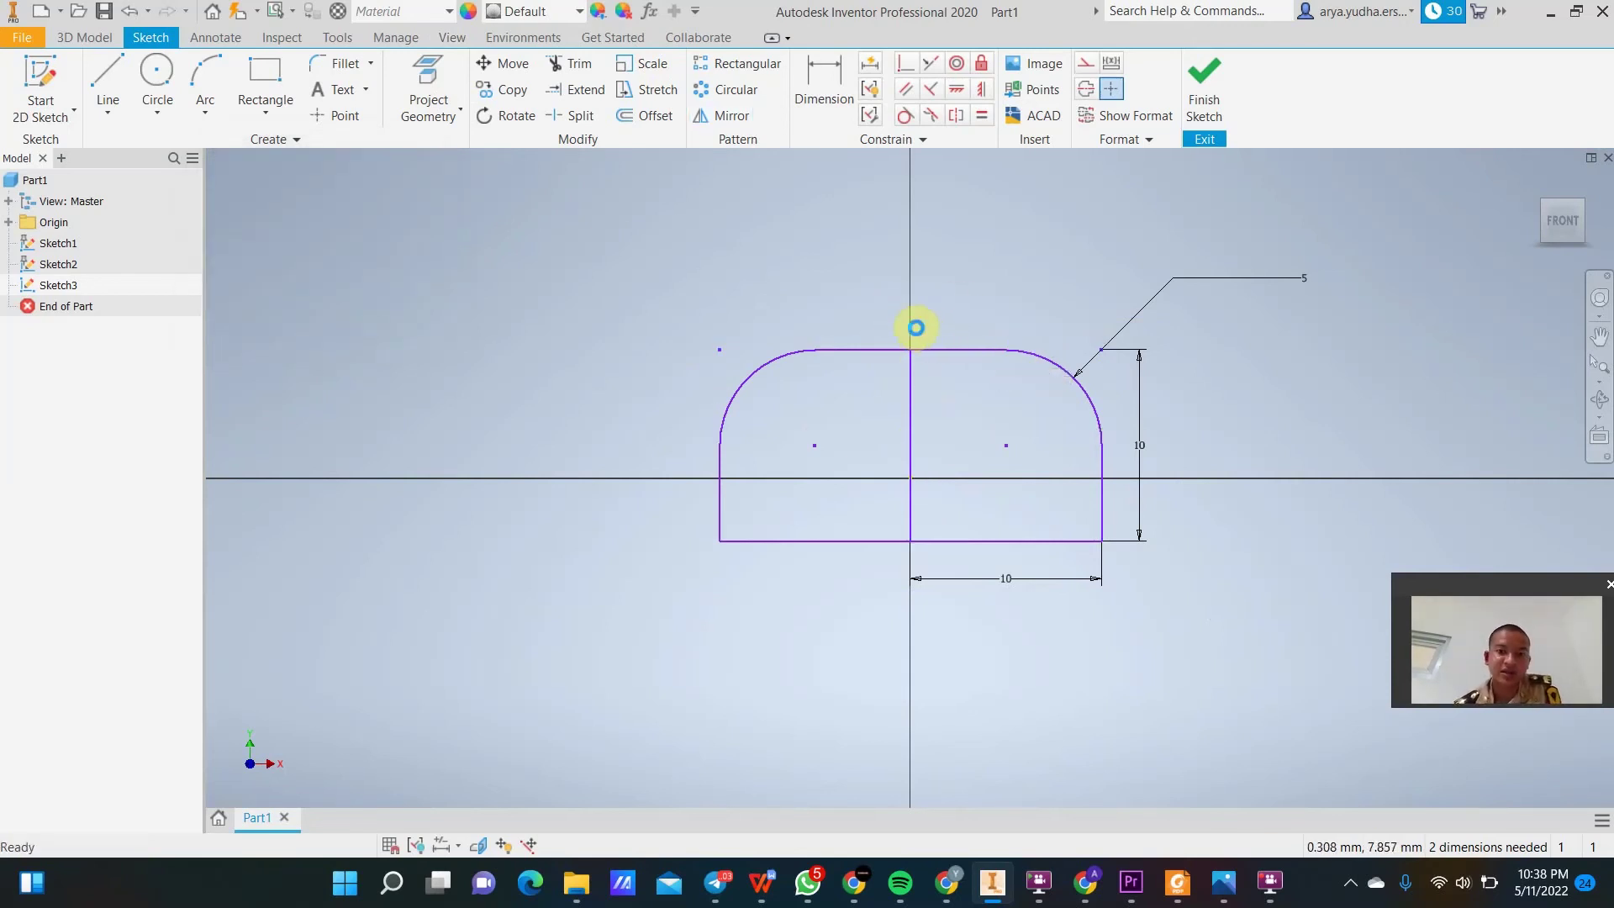
{"action": "key", "text": "ctrl+z"}
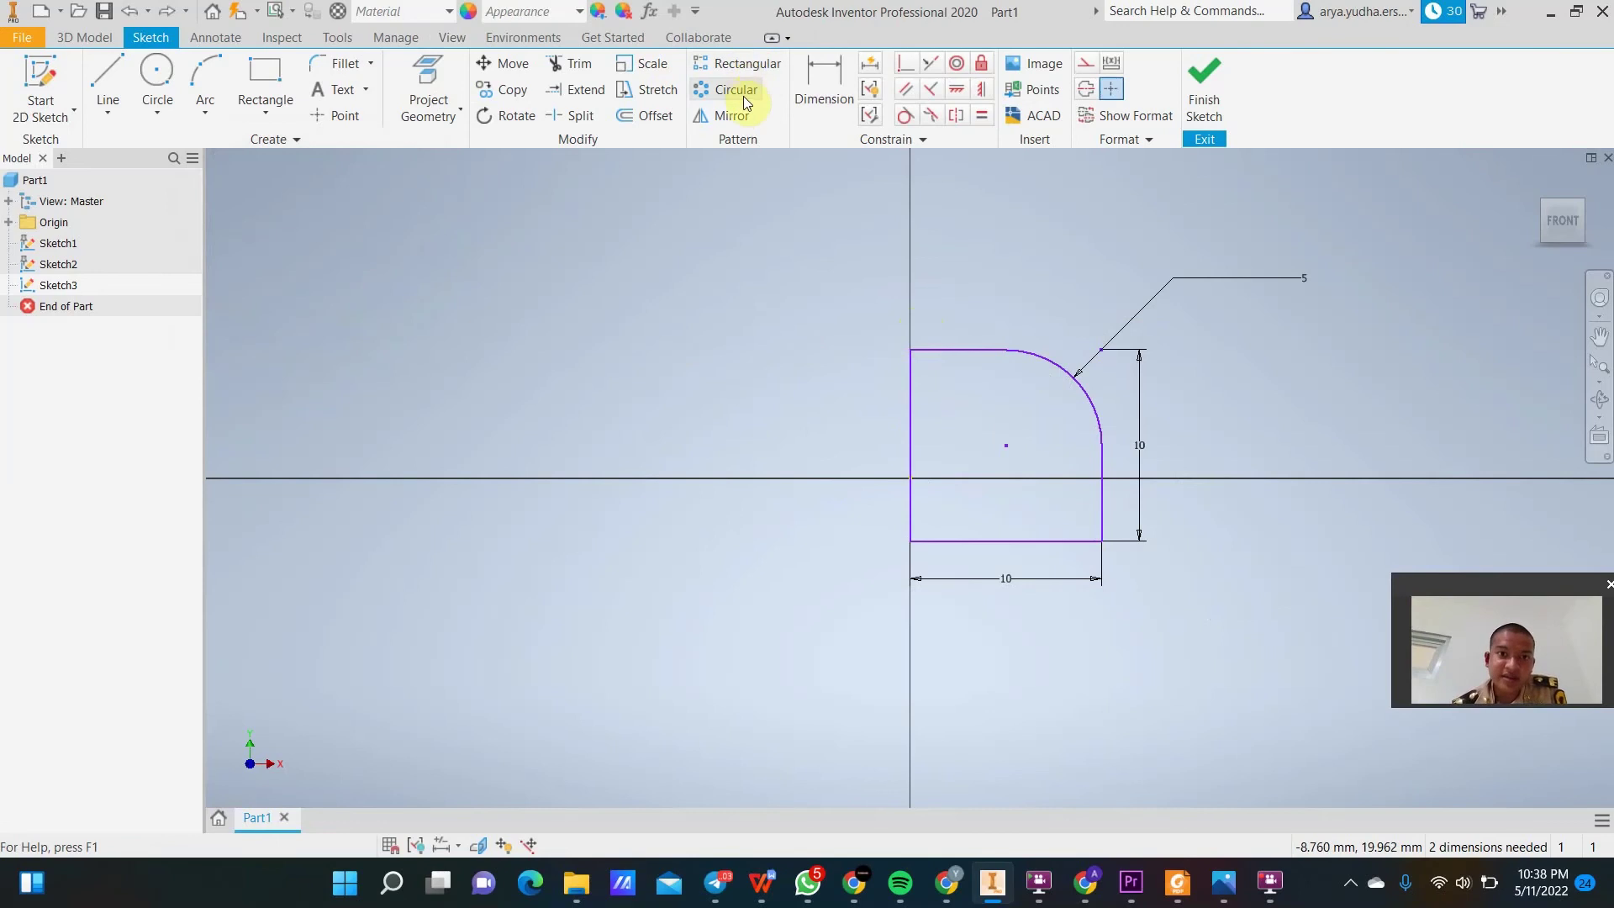
Try to mirror the whole filleted square across its bottom edge.
{"action": "left_click", "coordinate": [731, 114]}
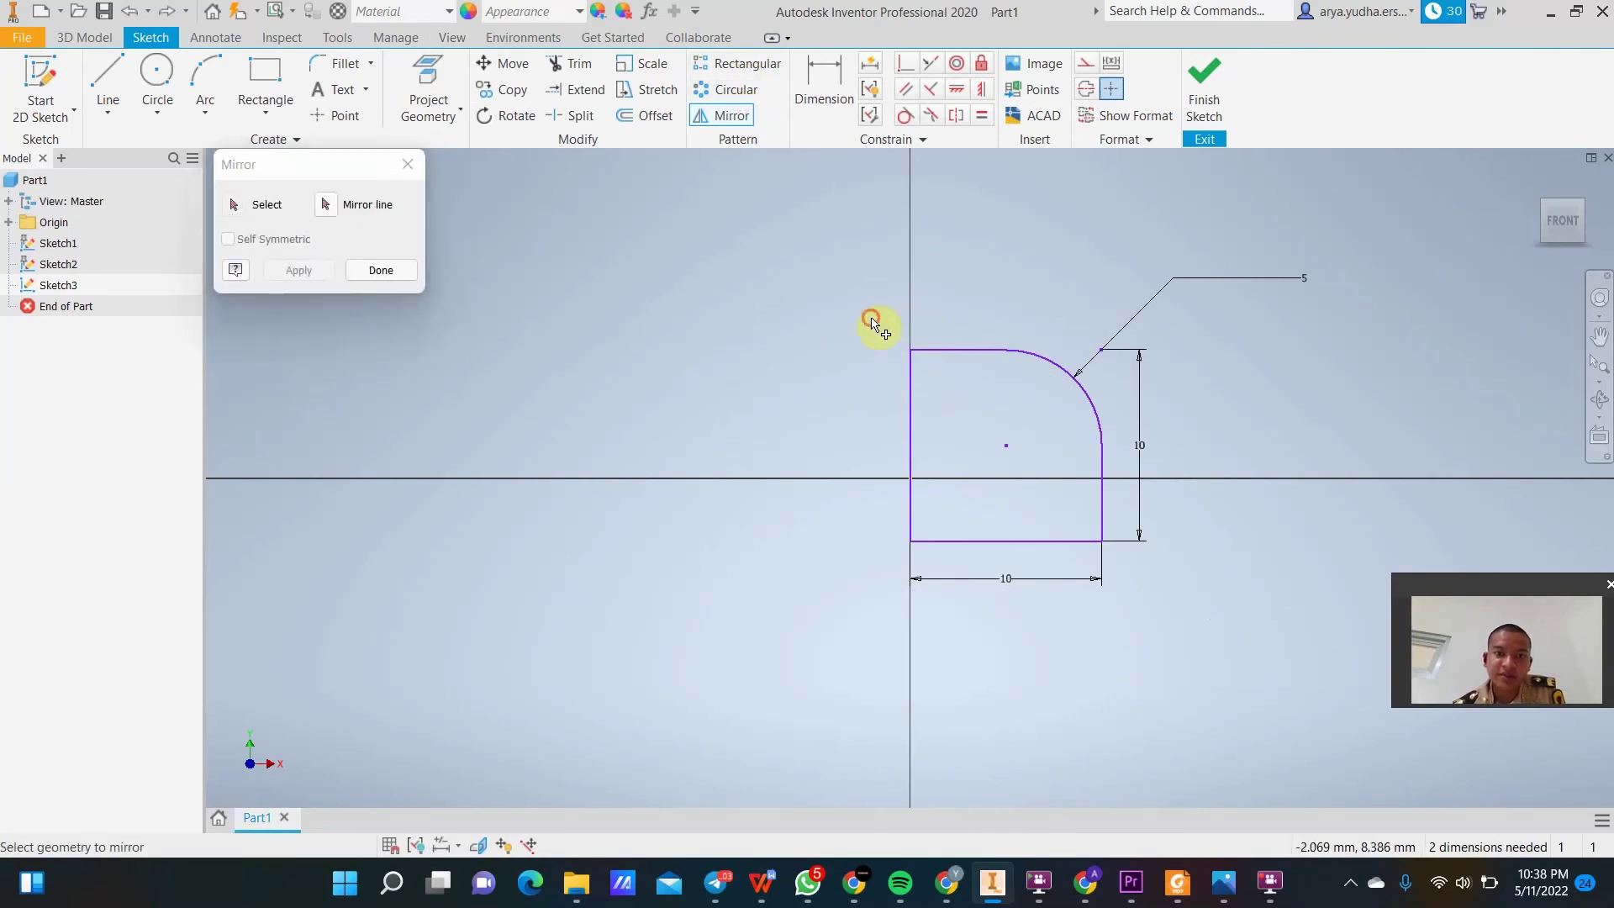
{"action": "left_click_drag", "start_coordinate": [872, 321], "coordinate": [1180, 651]}
{"action": "left_click", "coordinate": [361, 217]}
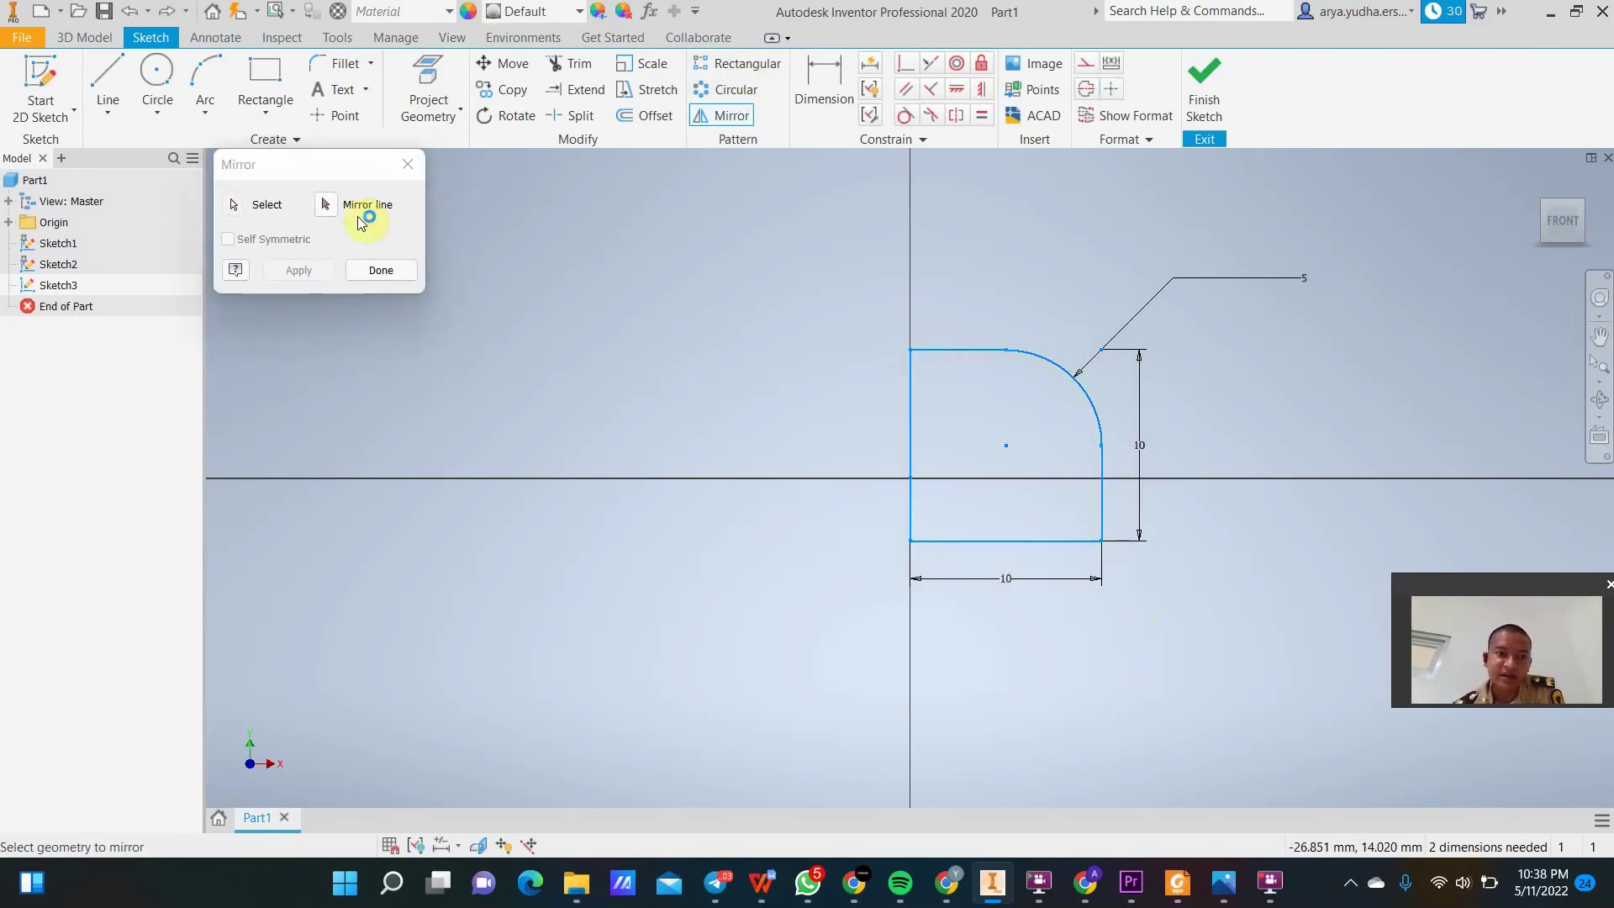
{"action": "left_click", "coordinate": [991, 548]}
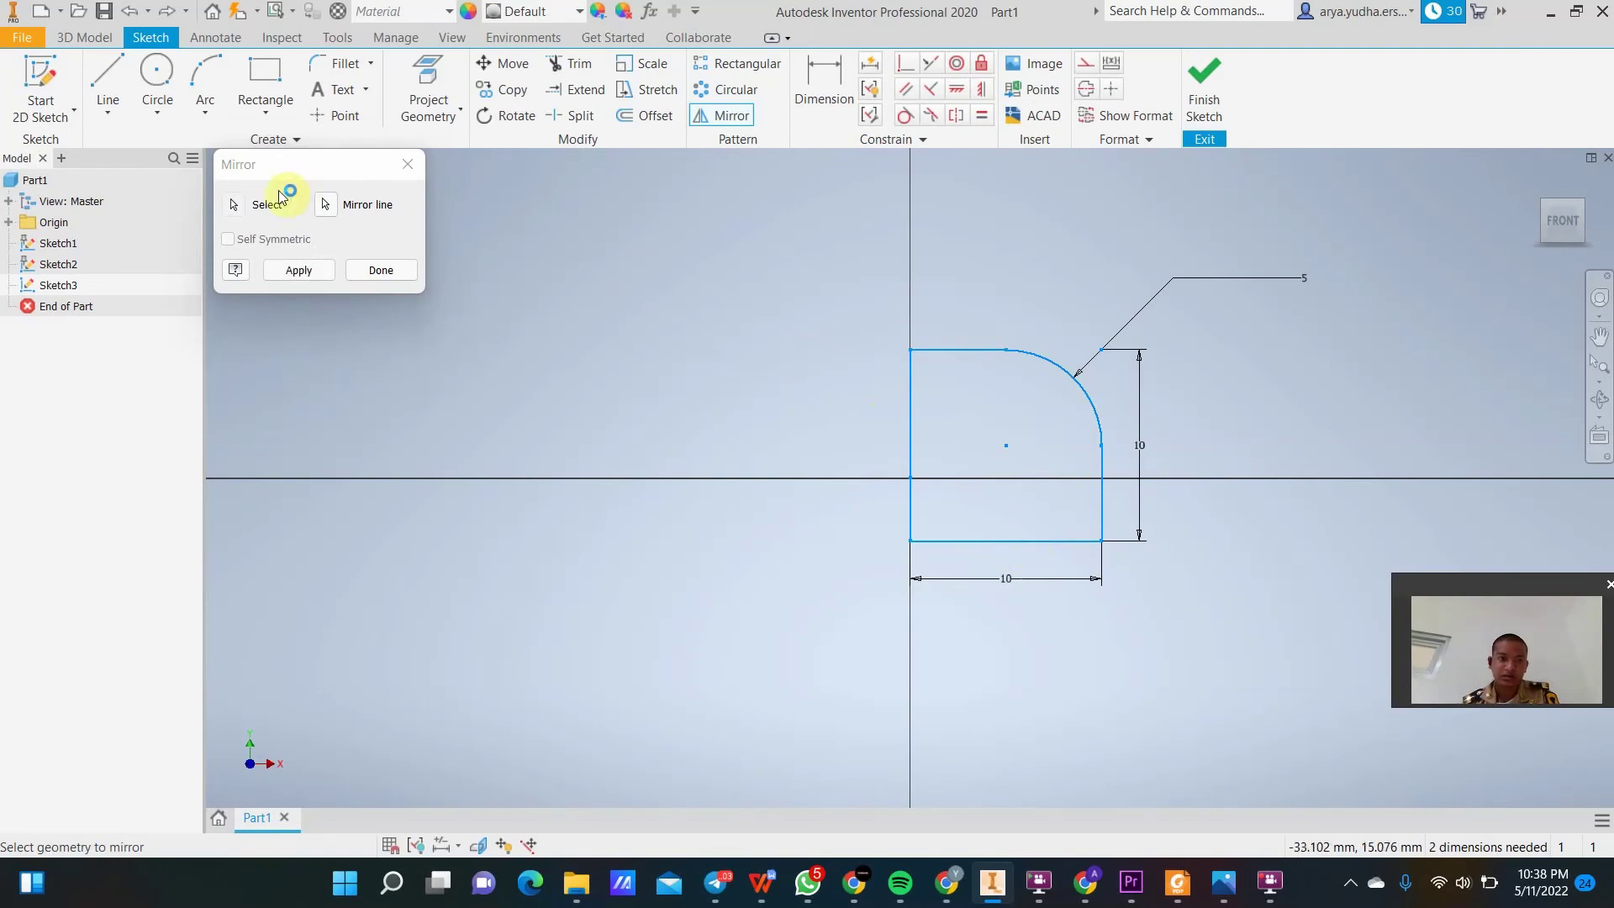
{"action": "left_click", "coordinate": [329, 205]}
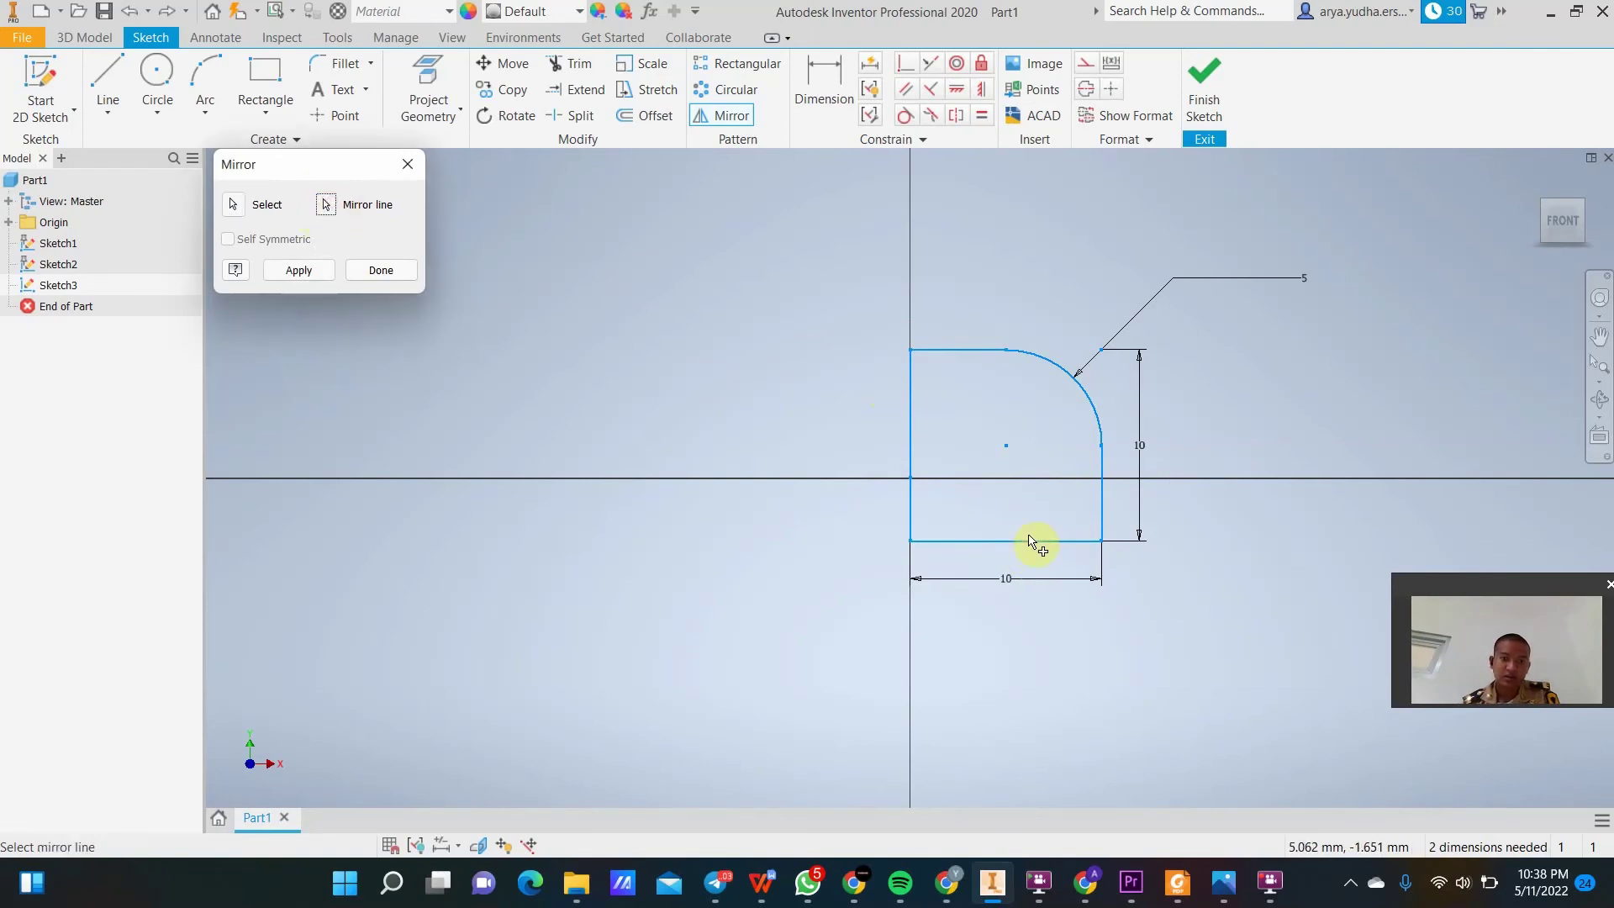
{"action": "left_click", "coordinate": [241, 205]}
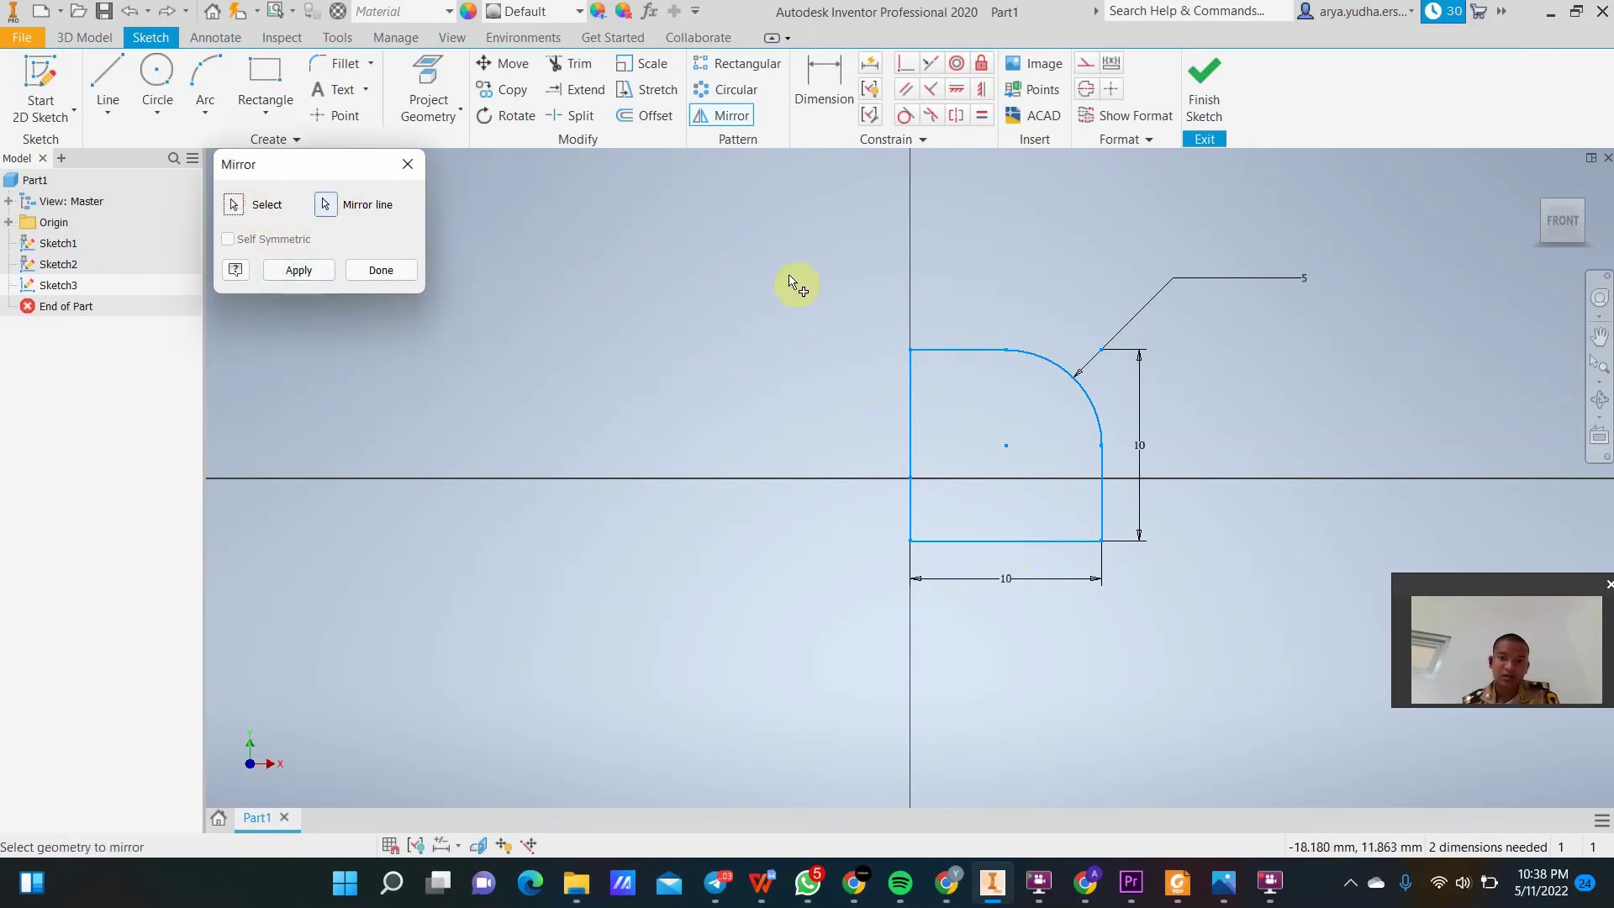
{"action": "left_click_drag", "start_coordinate": [883, 345], "coordinate": [1175, 571]}
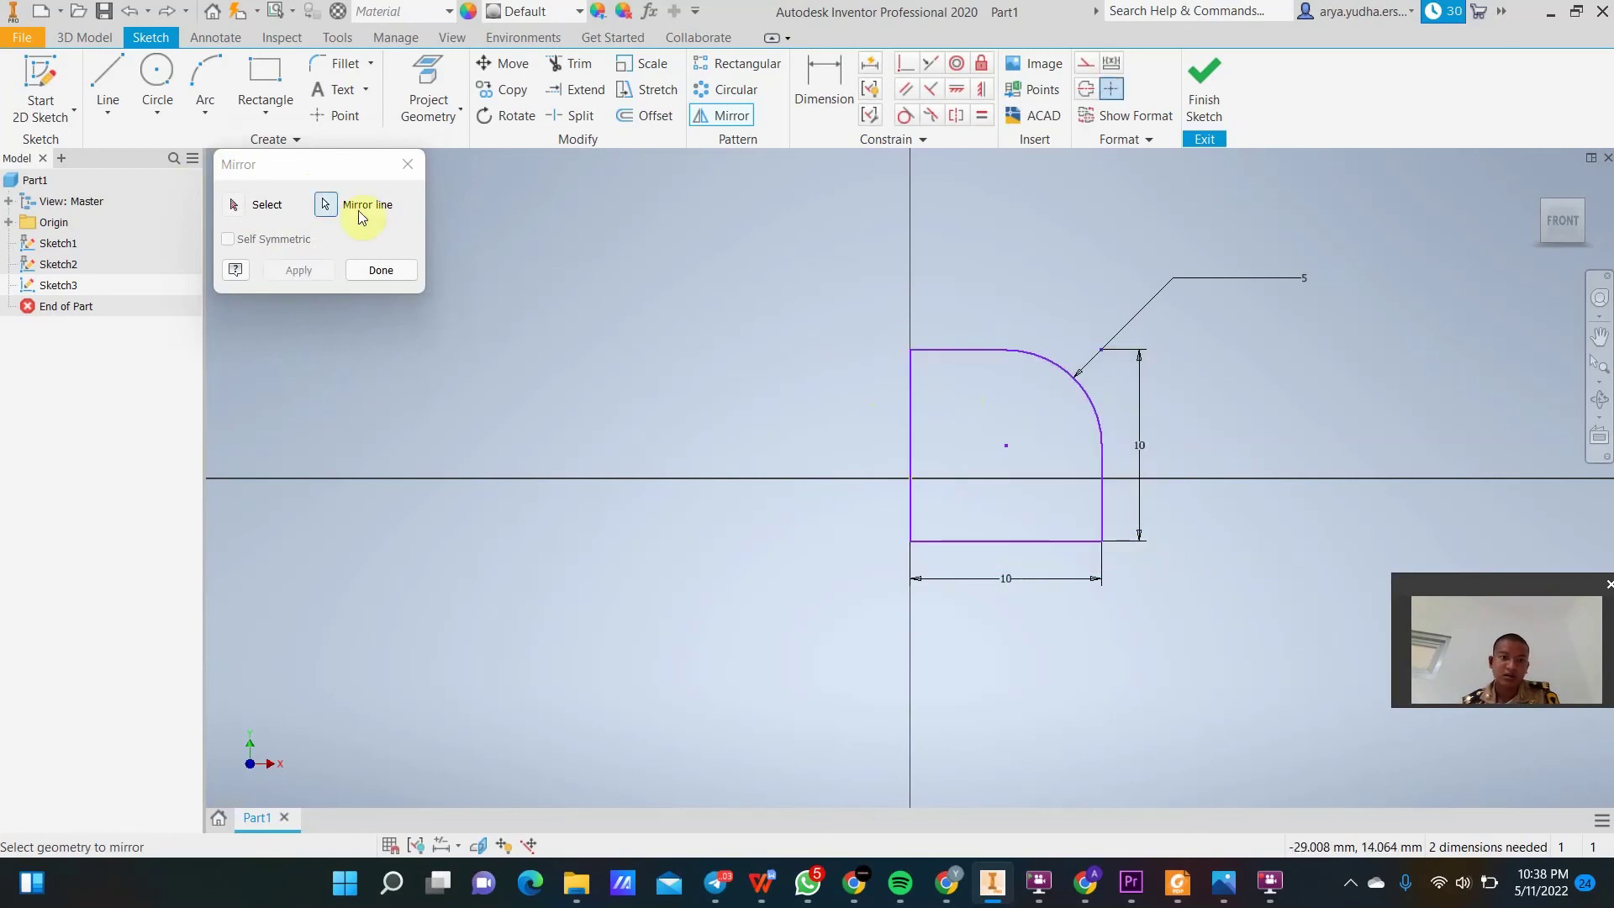
{"action": "left_click", "coordinate": [333, 205]}
{"action": "left_click", "coordinate": [1002, 542]}
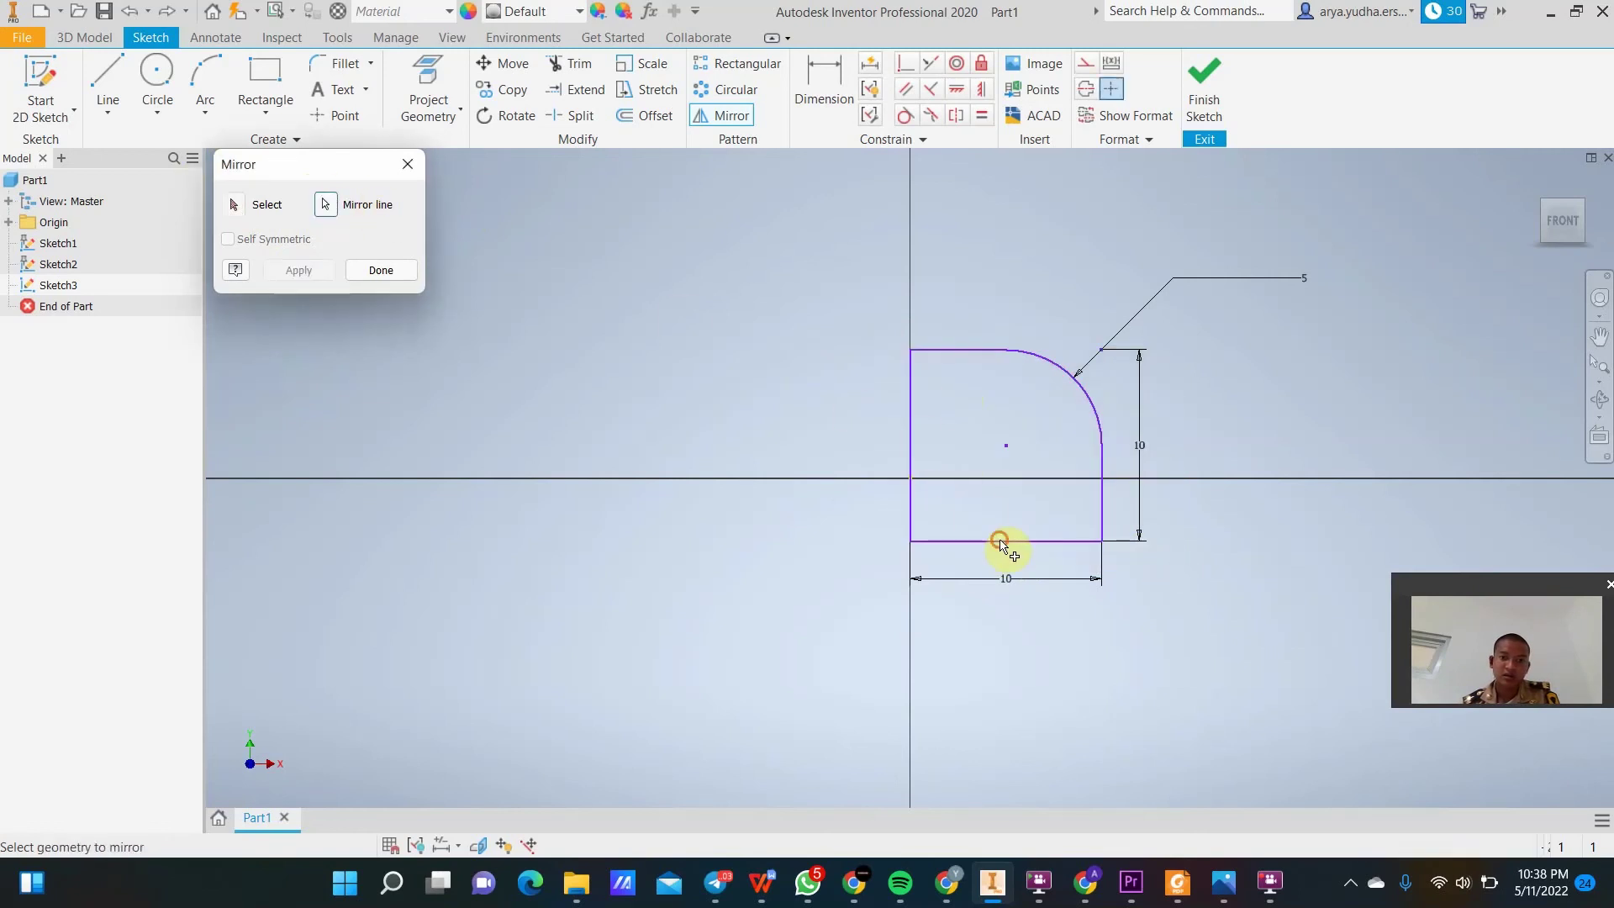
Mirror the whole filleted square across its top edge, and undo the mirror.
{"action": "left_click", "coordinate": [233, 204]}
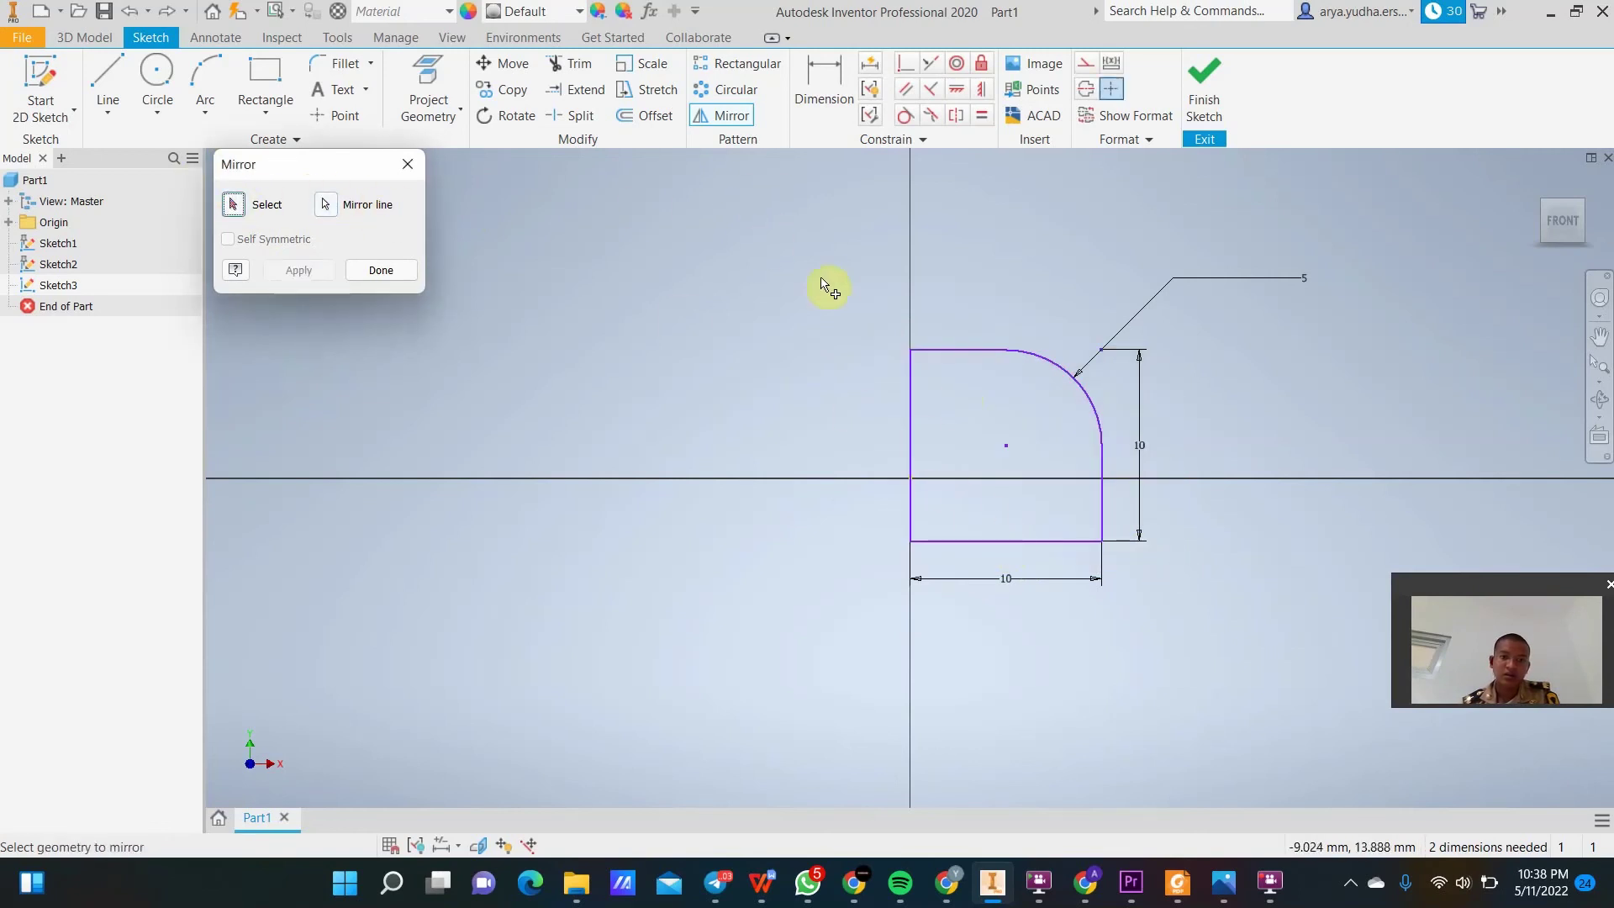
{"action": "mouse_move", "coordinate": [826, 283]}
{"action": "left_mouse_down"}
{"action": "mouse_move", "coordinate": [1171, 511]}
{"action": "mouse_move", "coordinate": [1190, 606]}
{"action": "left_mouse_up"}
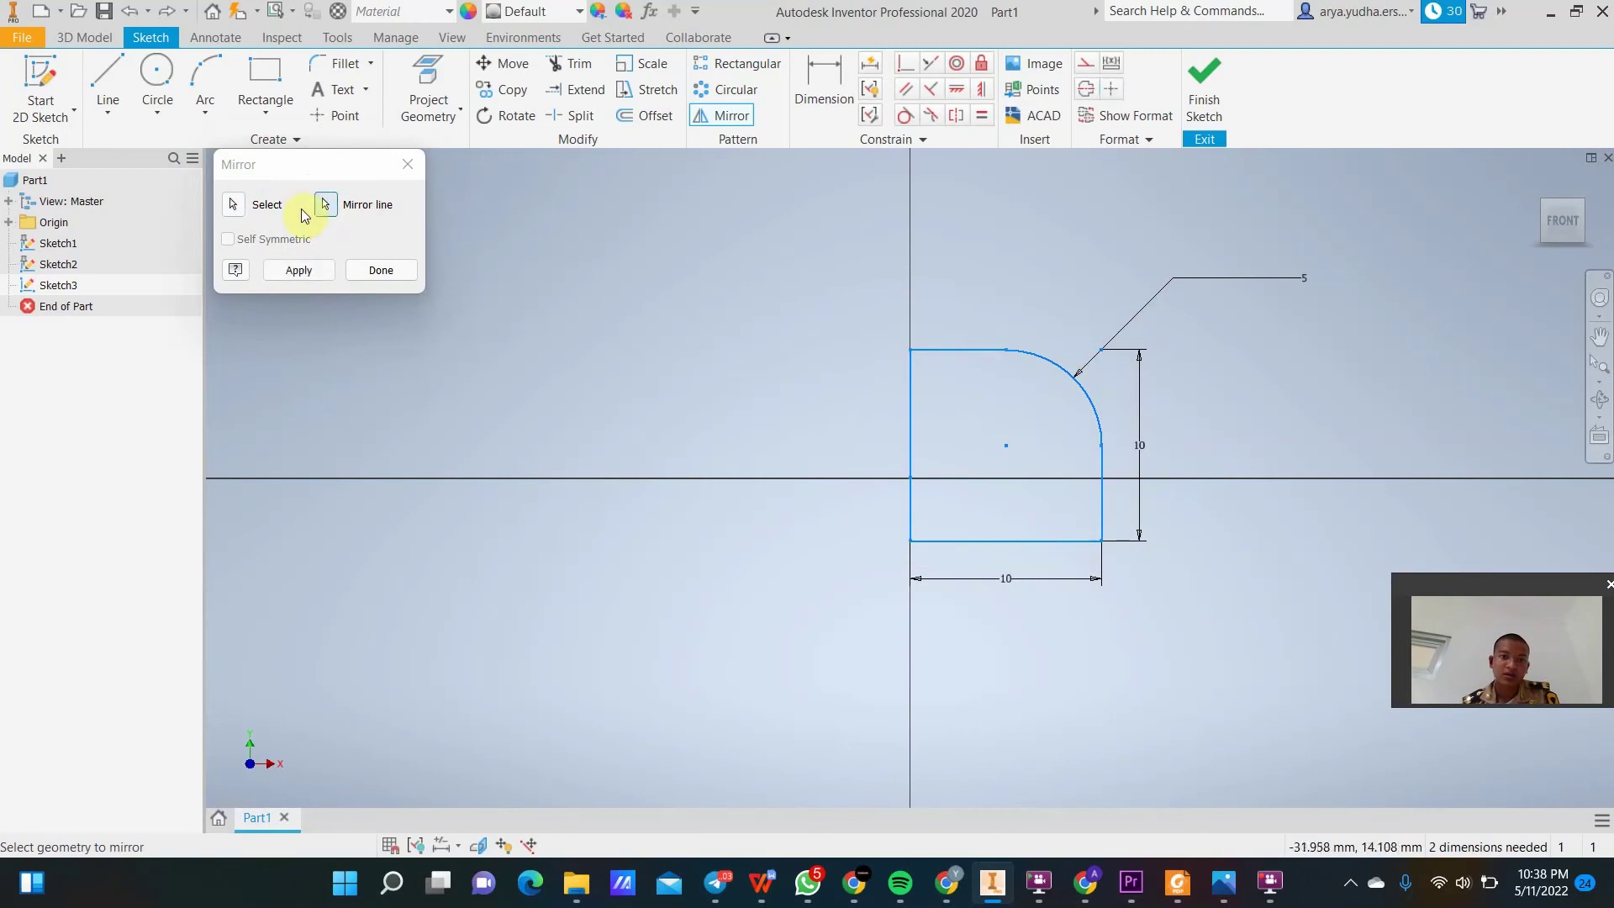
{"action": "left_click", "coordinate": [326, 205]}
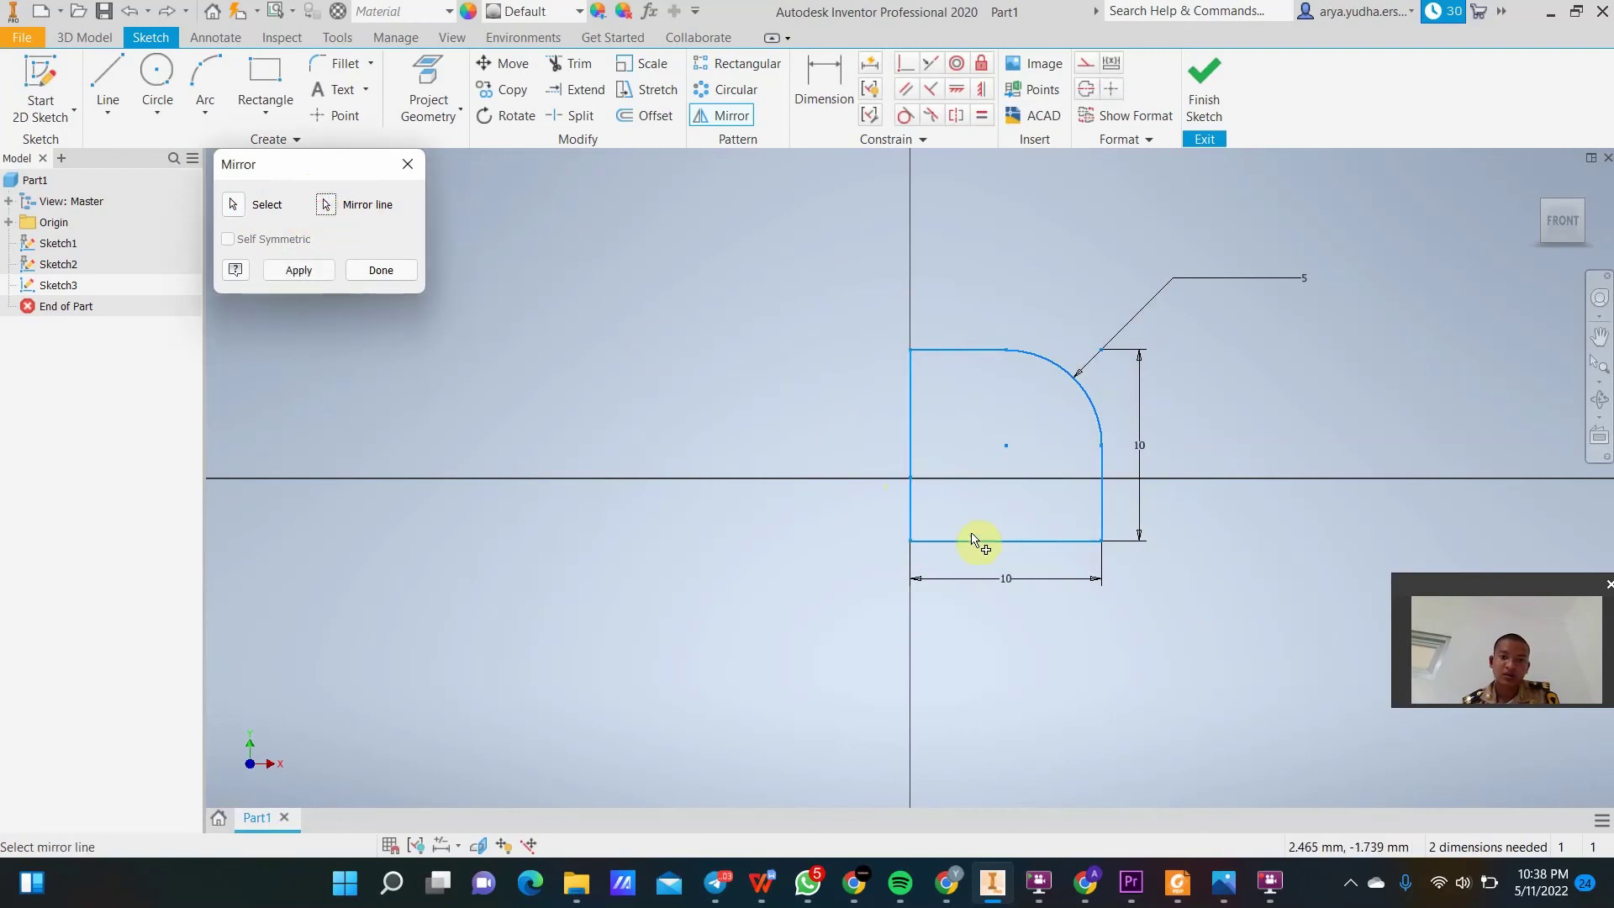
{"action": "left_click", "coordinate": [989, 351]}
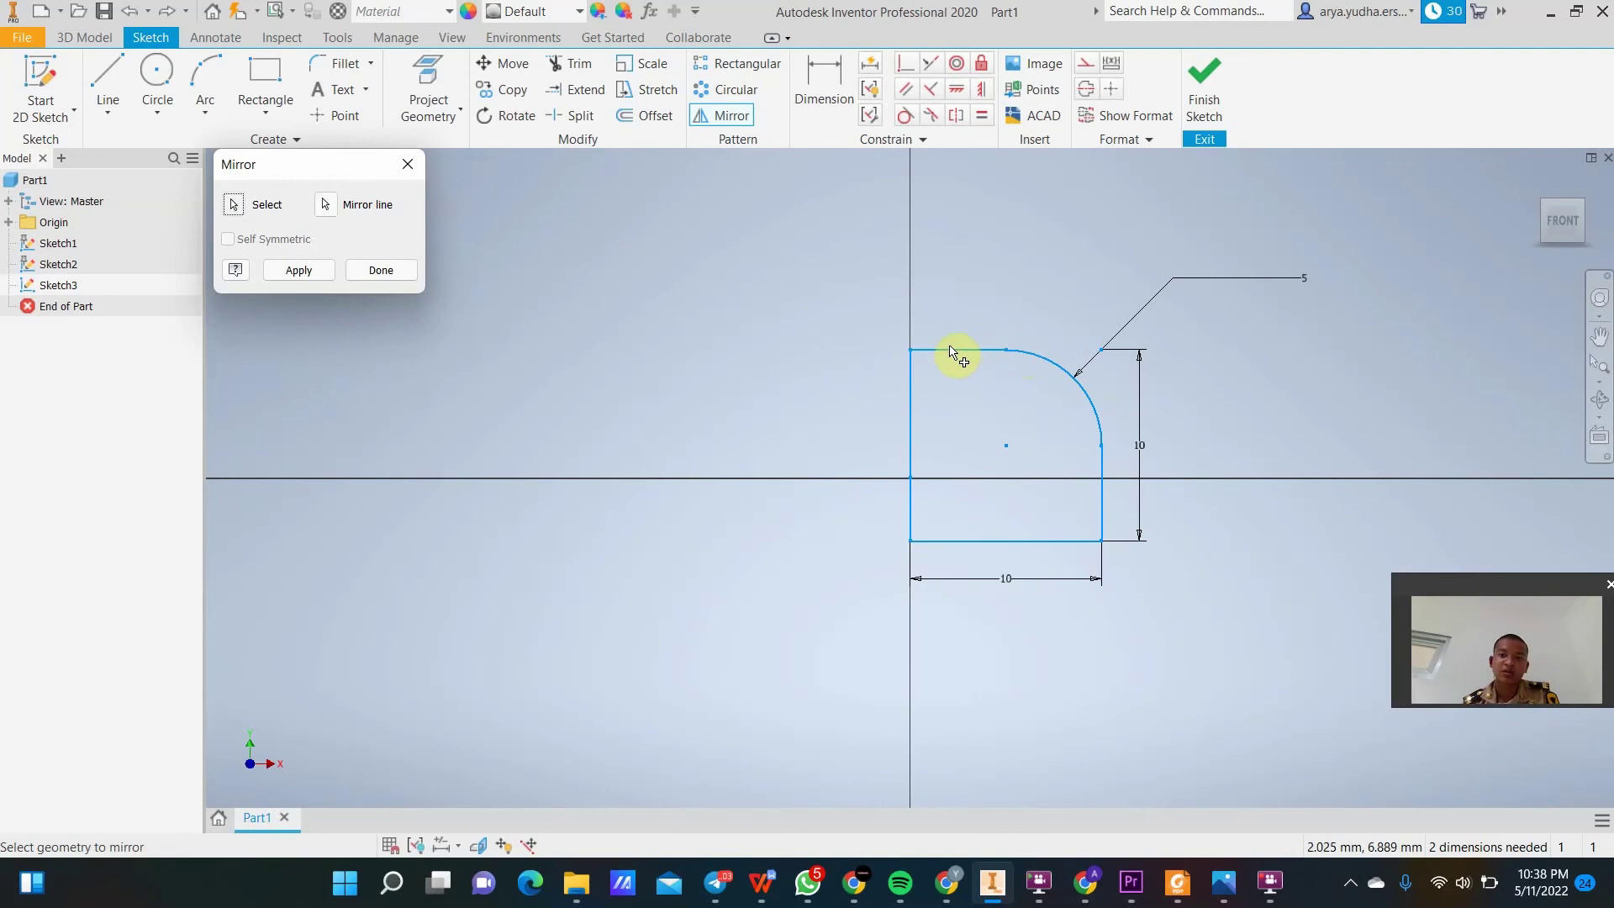
{"action": "left_click", "coordinate": [318, 267]}
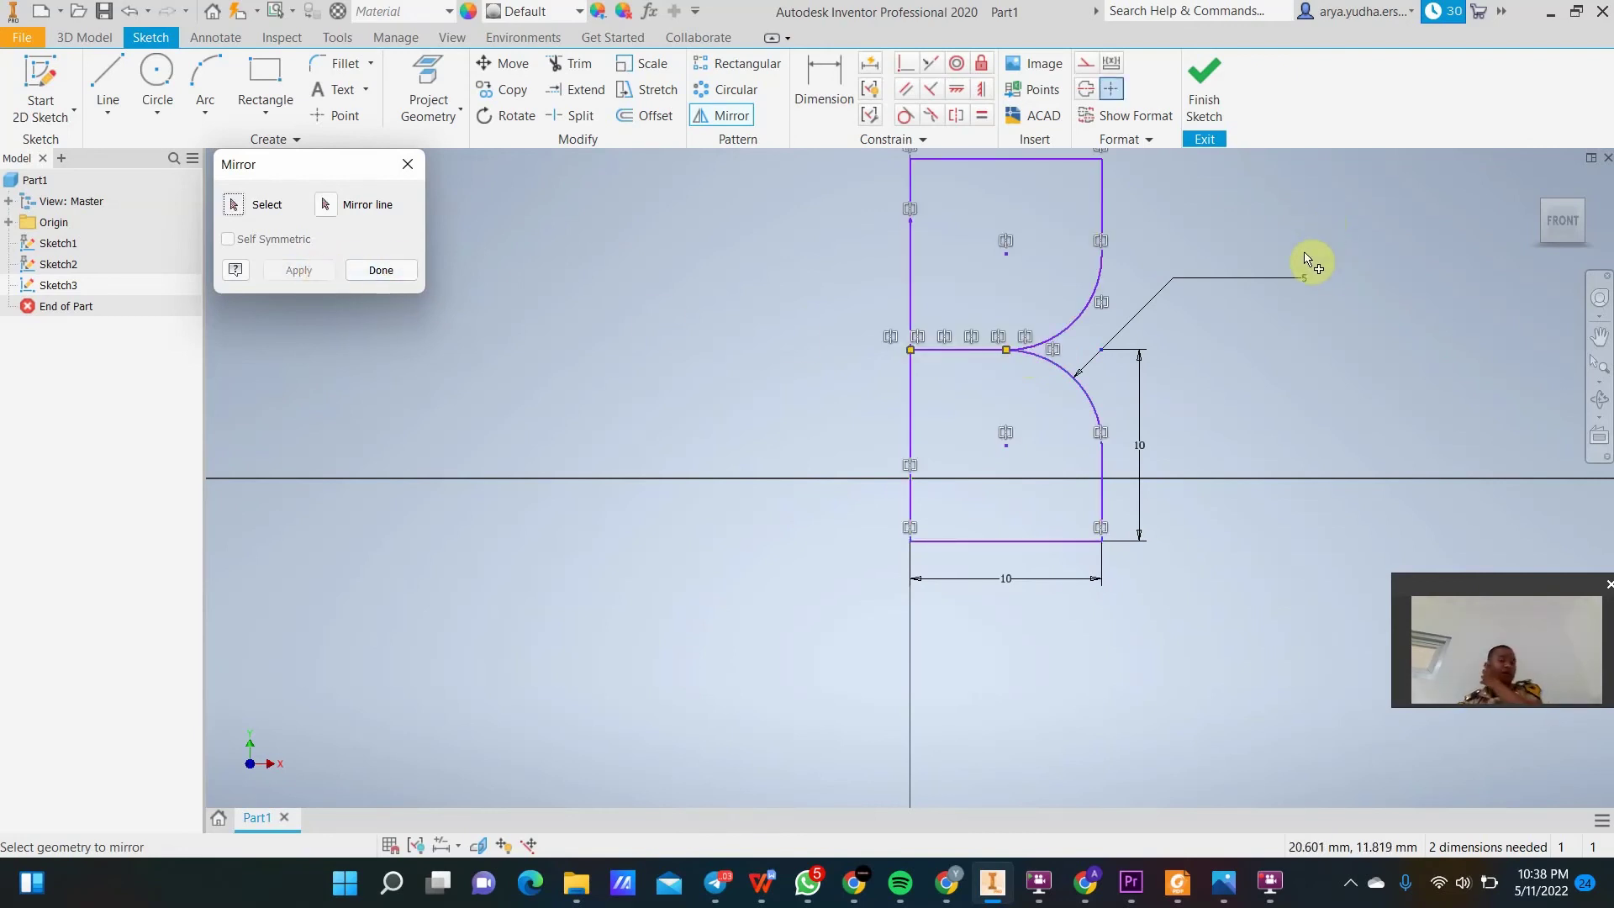
{"action": "left_click", "coordinate": [378, 271]}
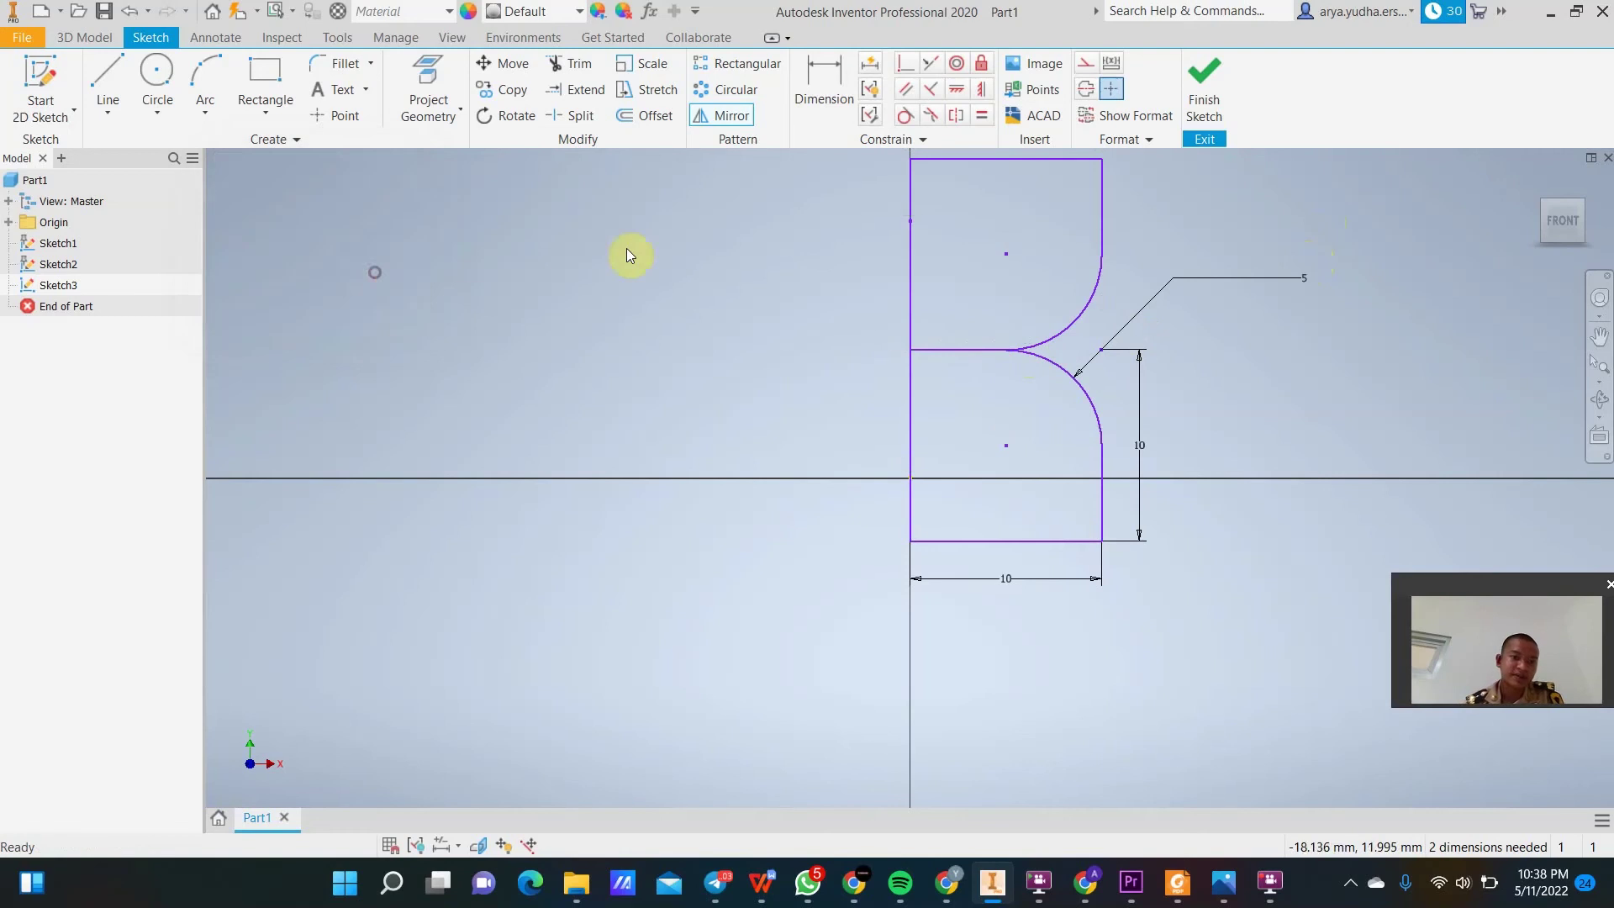
{"action": "key", "text": "ctrl+z"}
Undo the 5 mm fillet on the square's top-right corner.
{"action": "key", "text": "ctrl+z"}
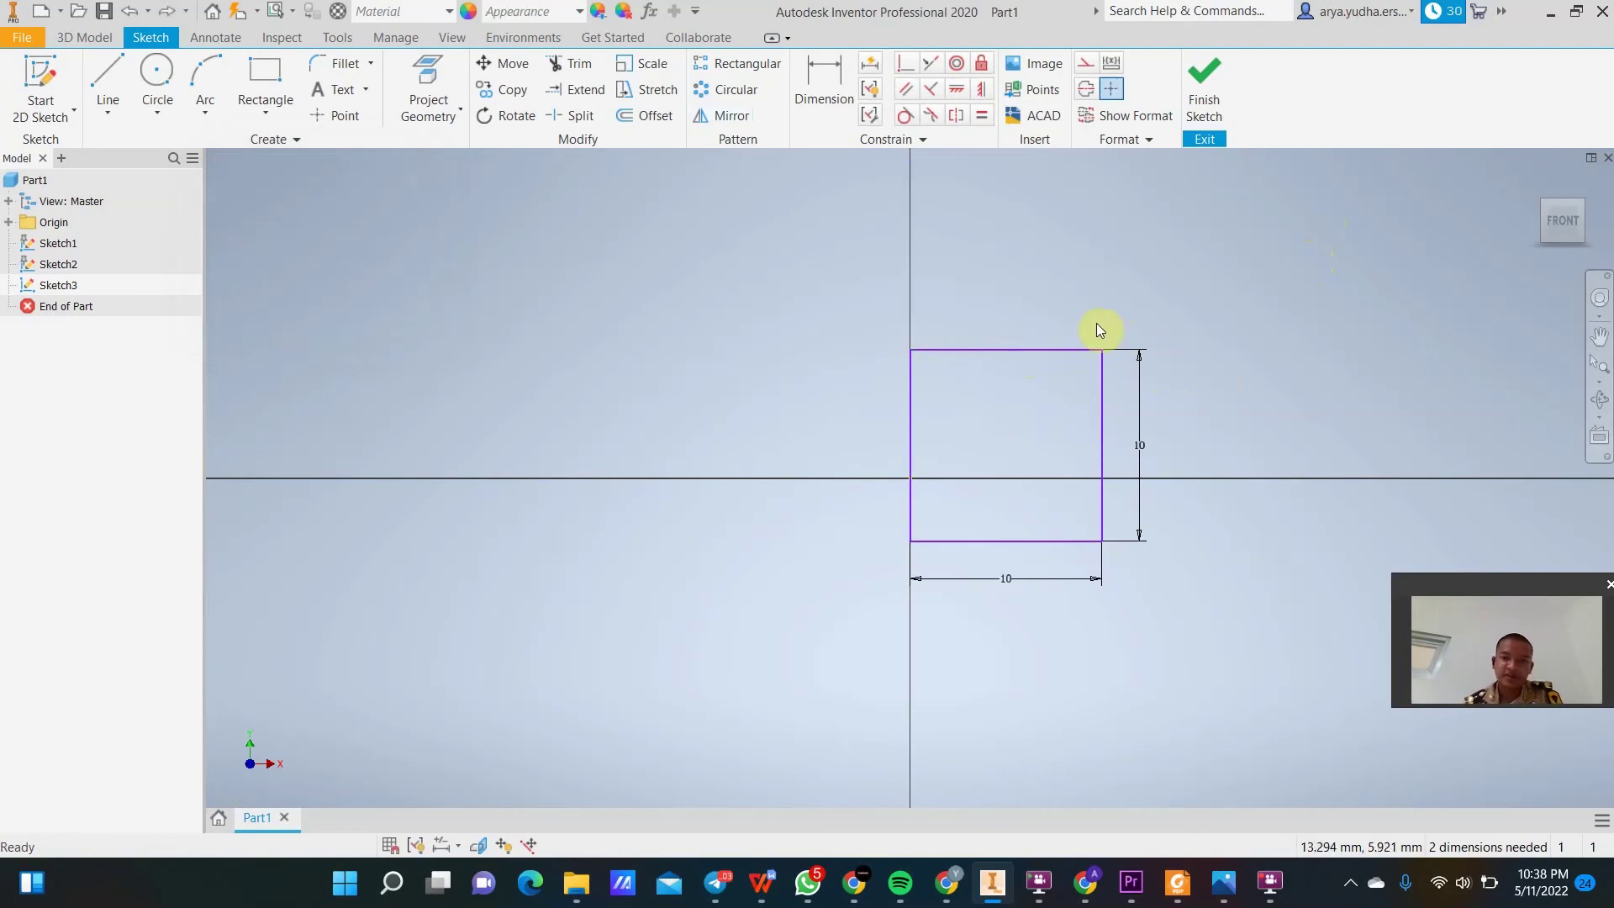
{"action": "key", "text": "ctrl+y"}
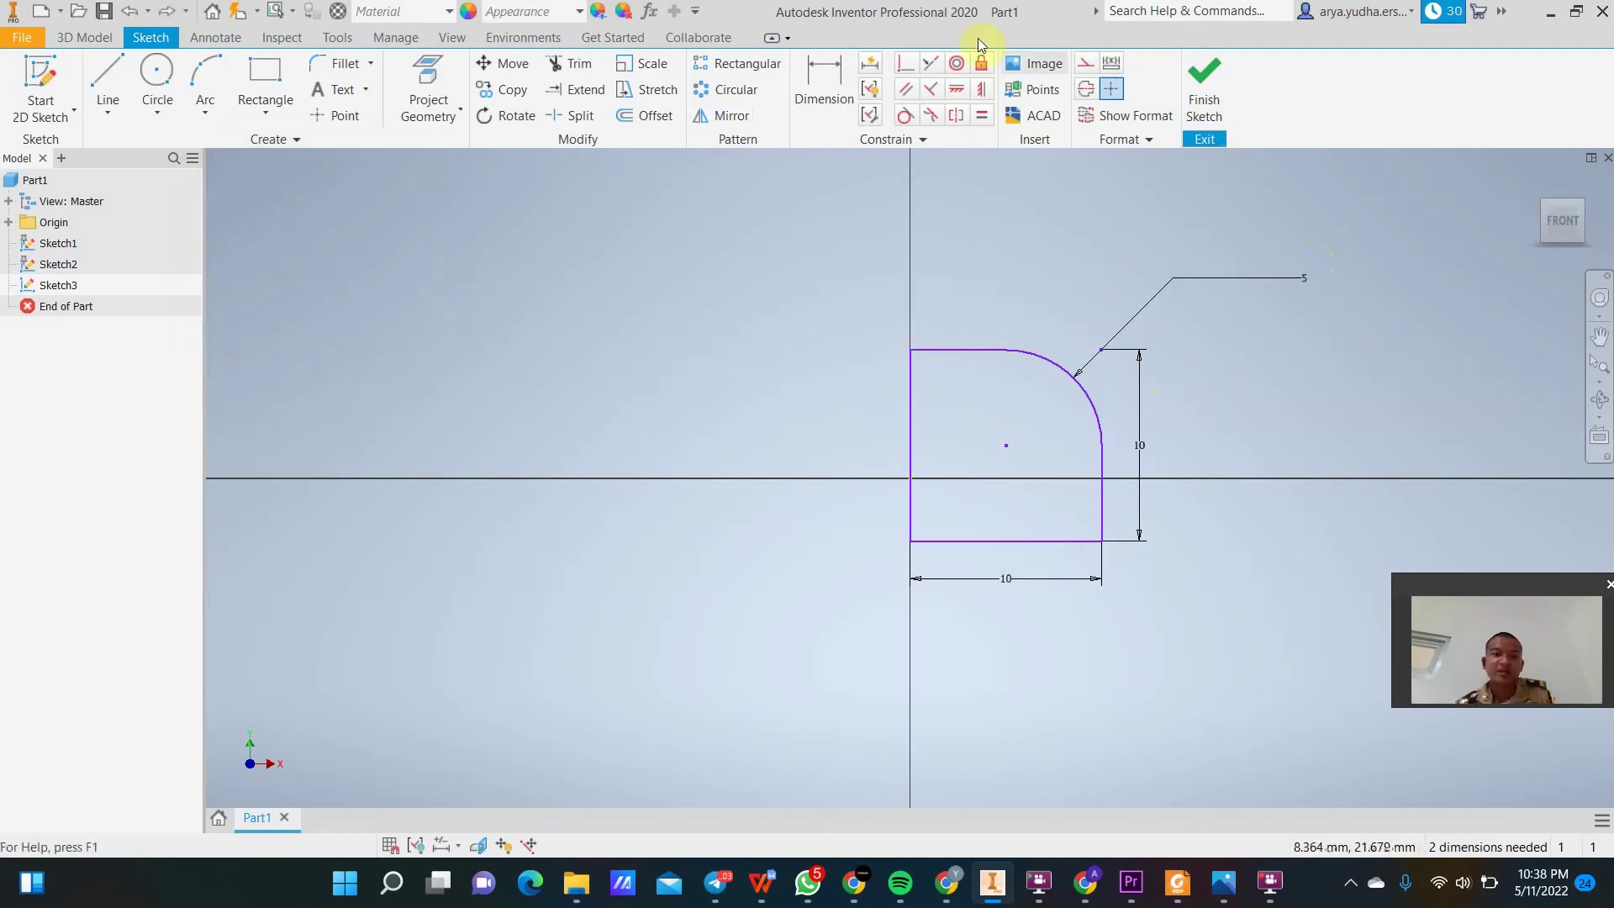
{"action": "left_click", "coordinate": [807, 83]}
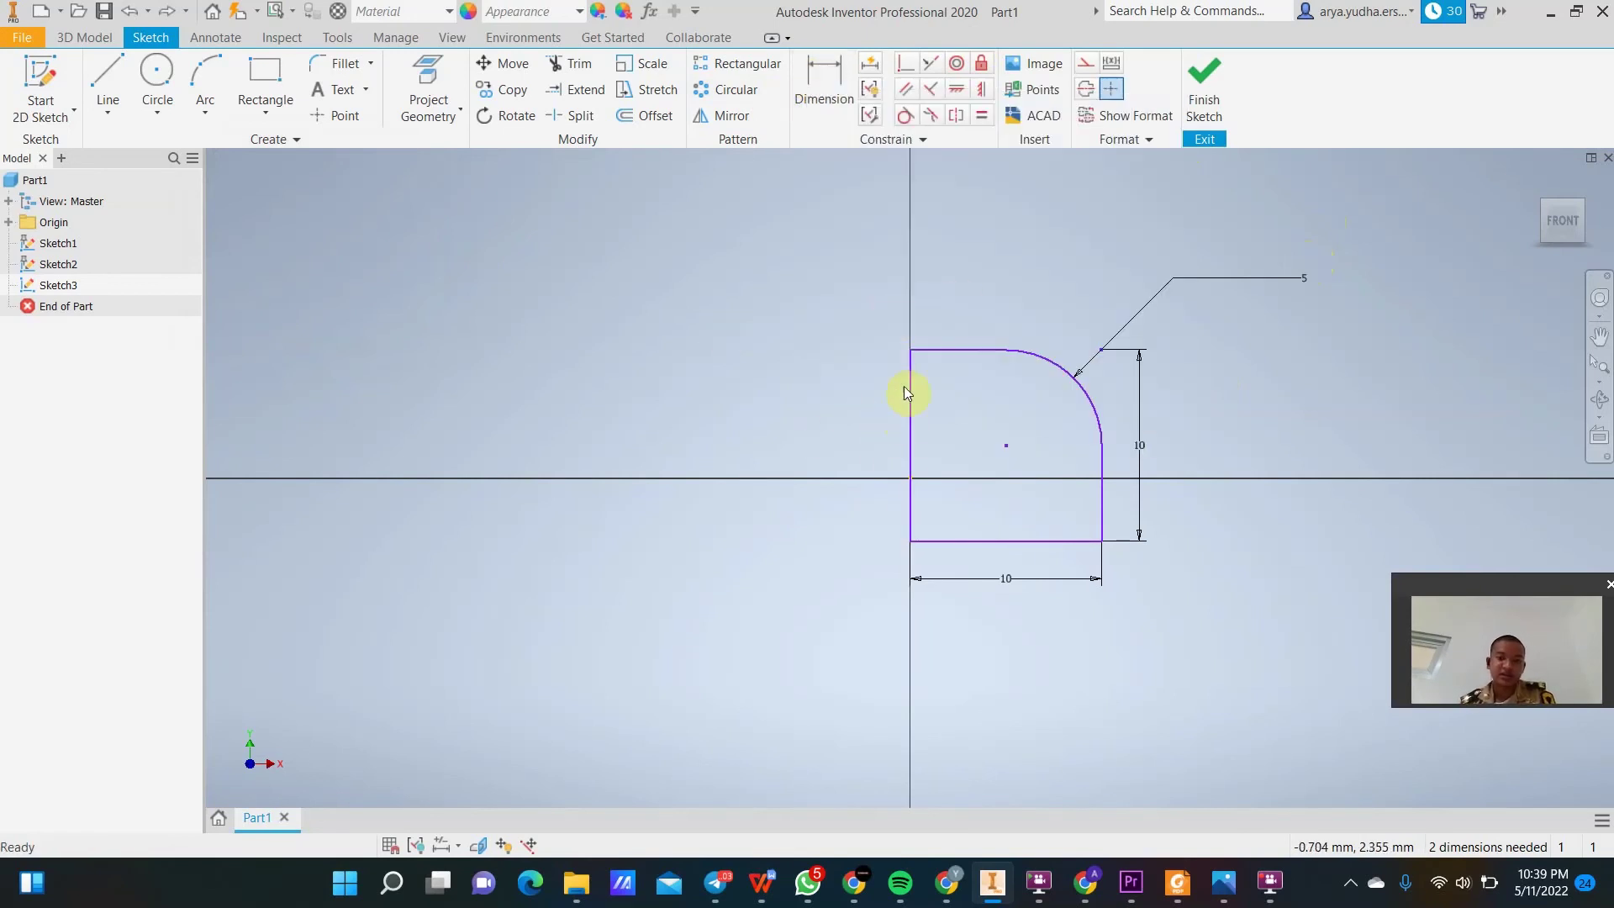
{"action": "key", "text": "ctrl+z"}
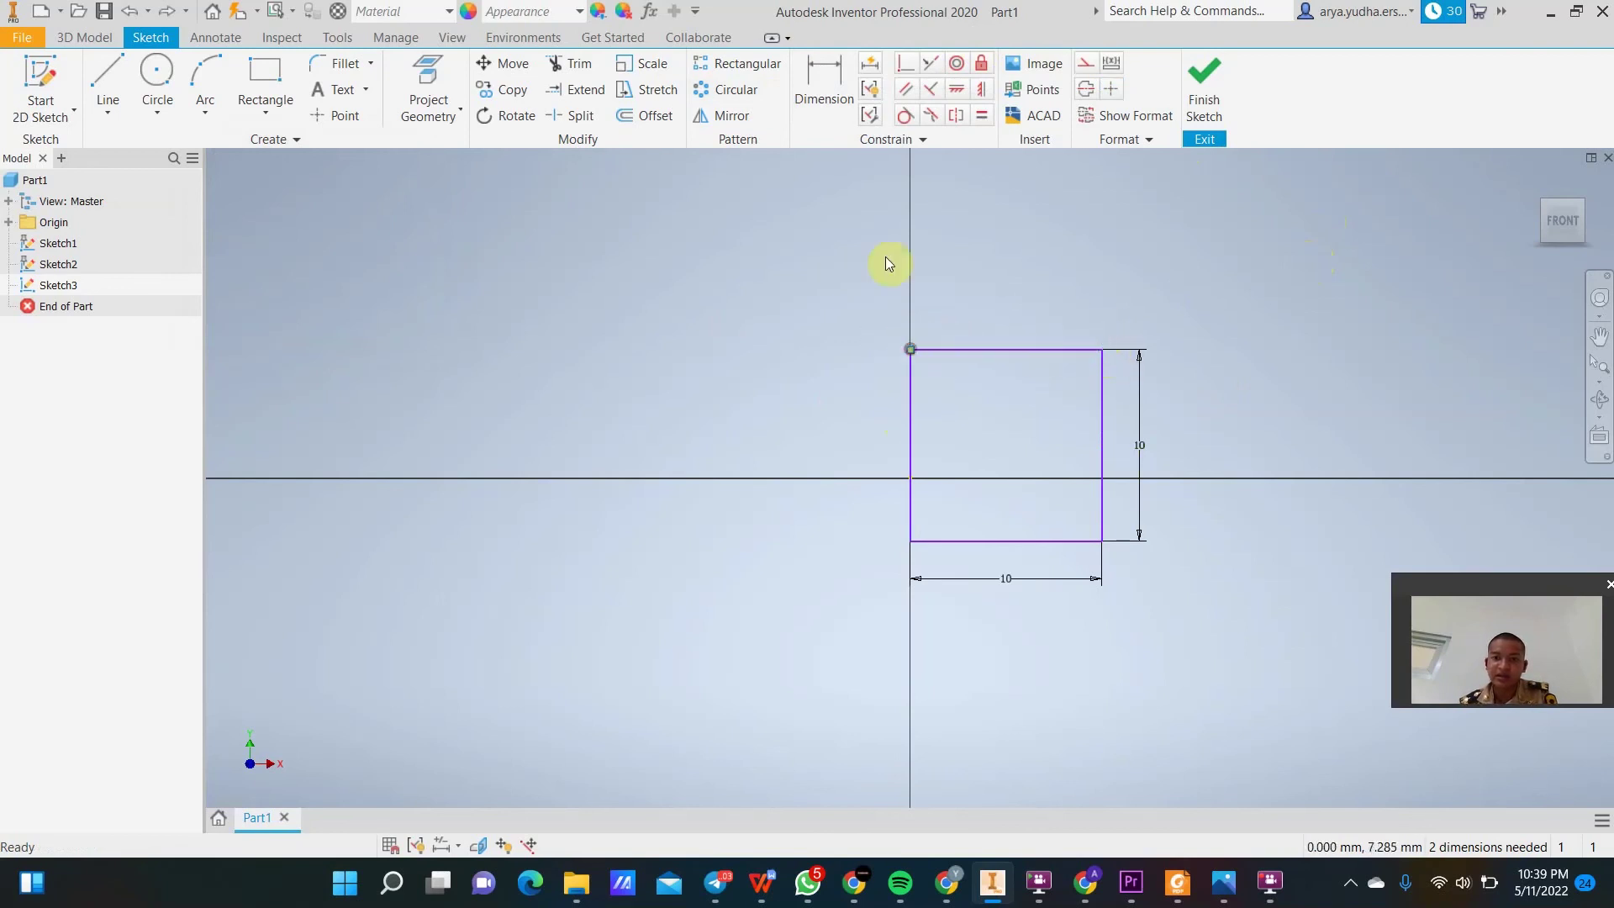
Dimension the horizontal distance between the square's two upper corners, placing it above the square as a driven dimension.
{"action": "left_click", "coordinate": [832, 95]}
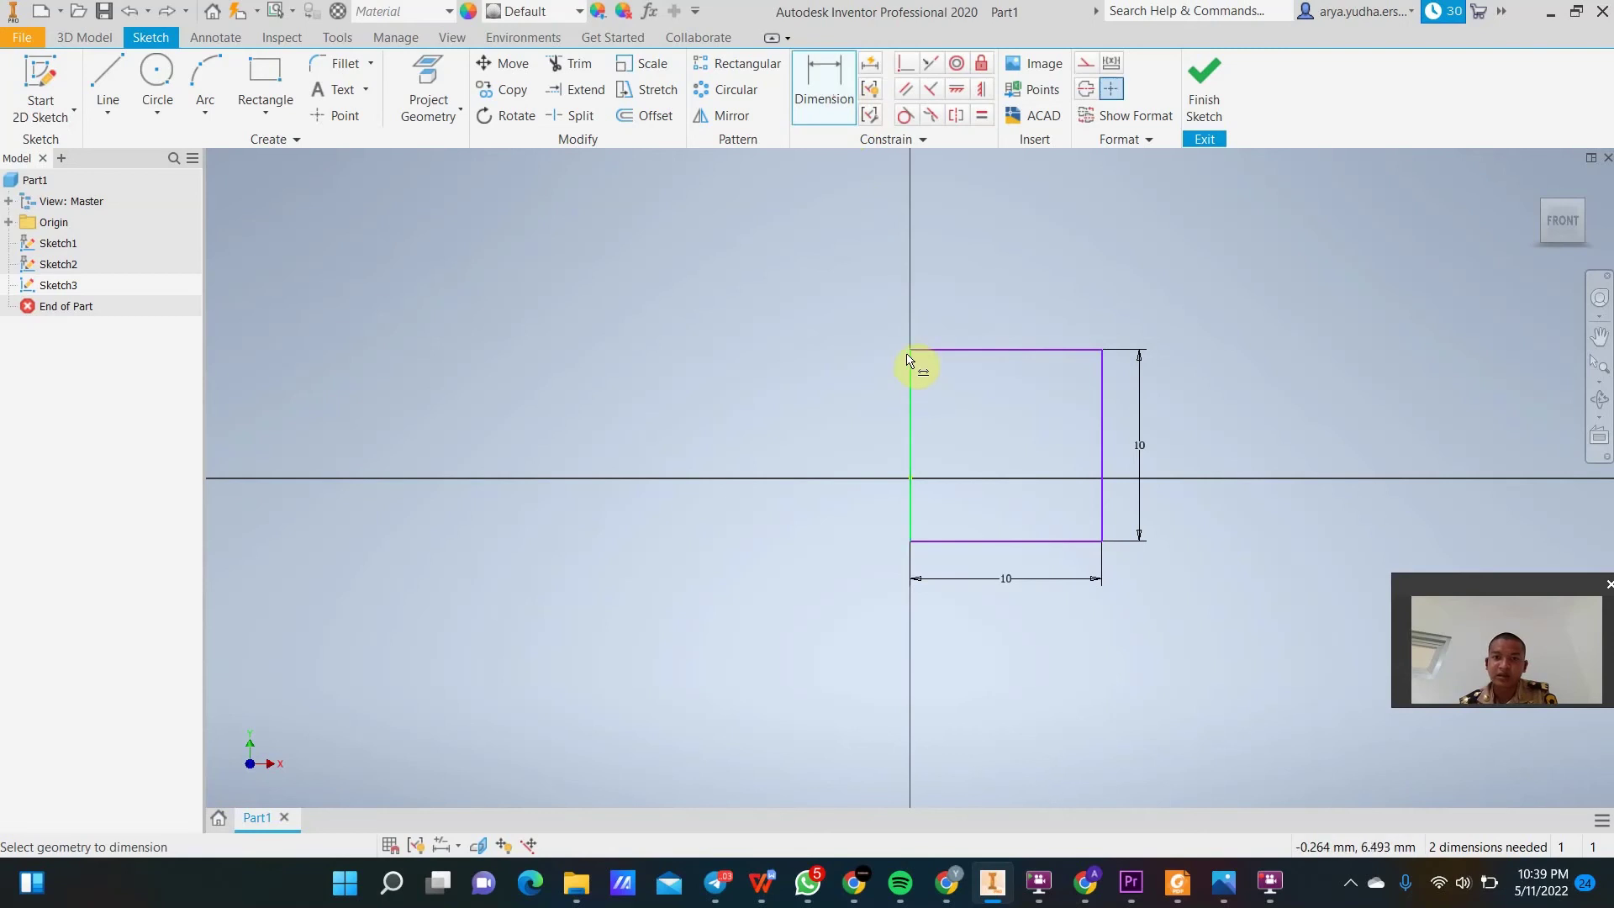
{"action": "left_click", "coordinate": [911, 350]}
{"action": "left_click", "coordinate": [1102, 351]}
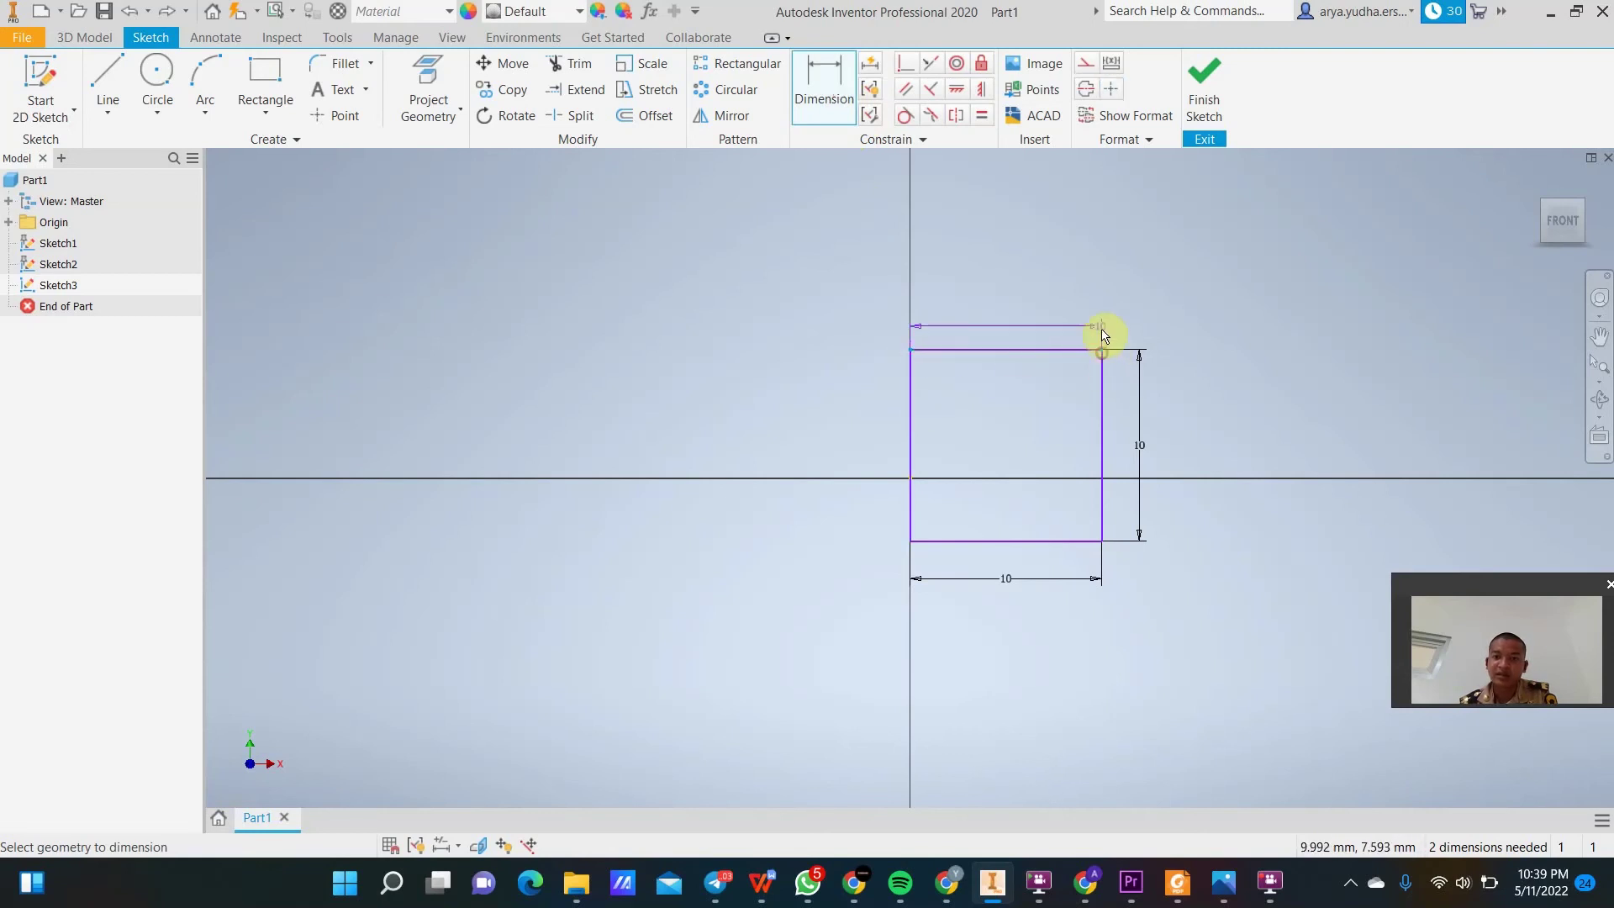
{"action": "left_click", "coordinate": [1098, 317]}
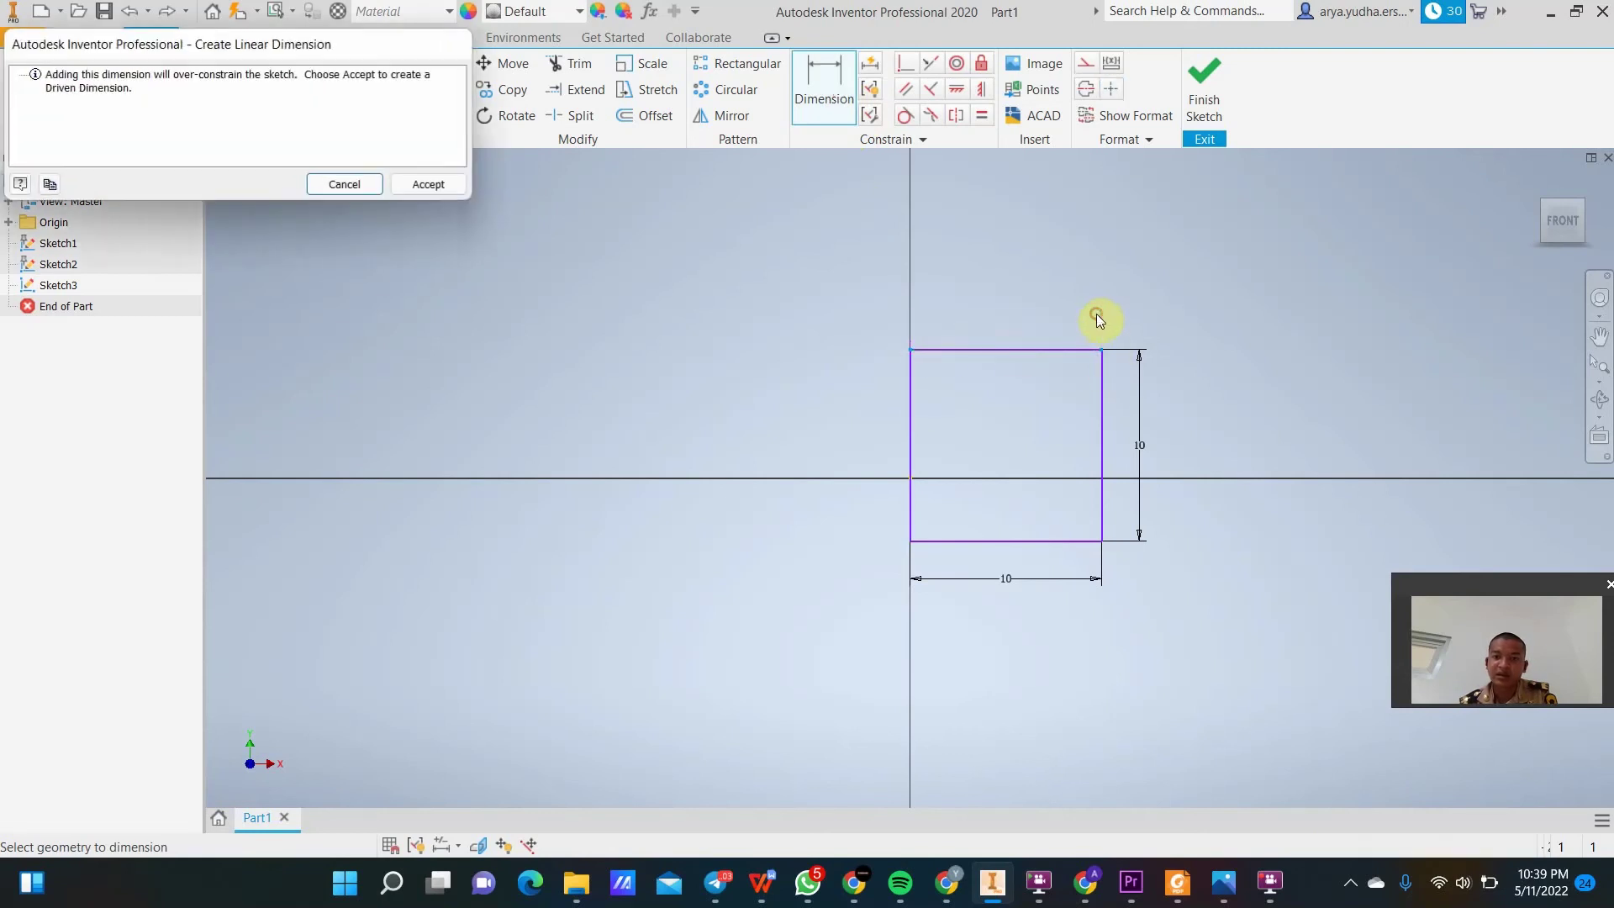
{"action": "left_click", "coordinate": [420, 186]}
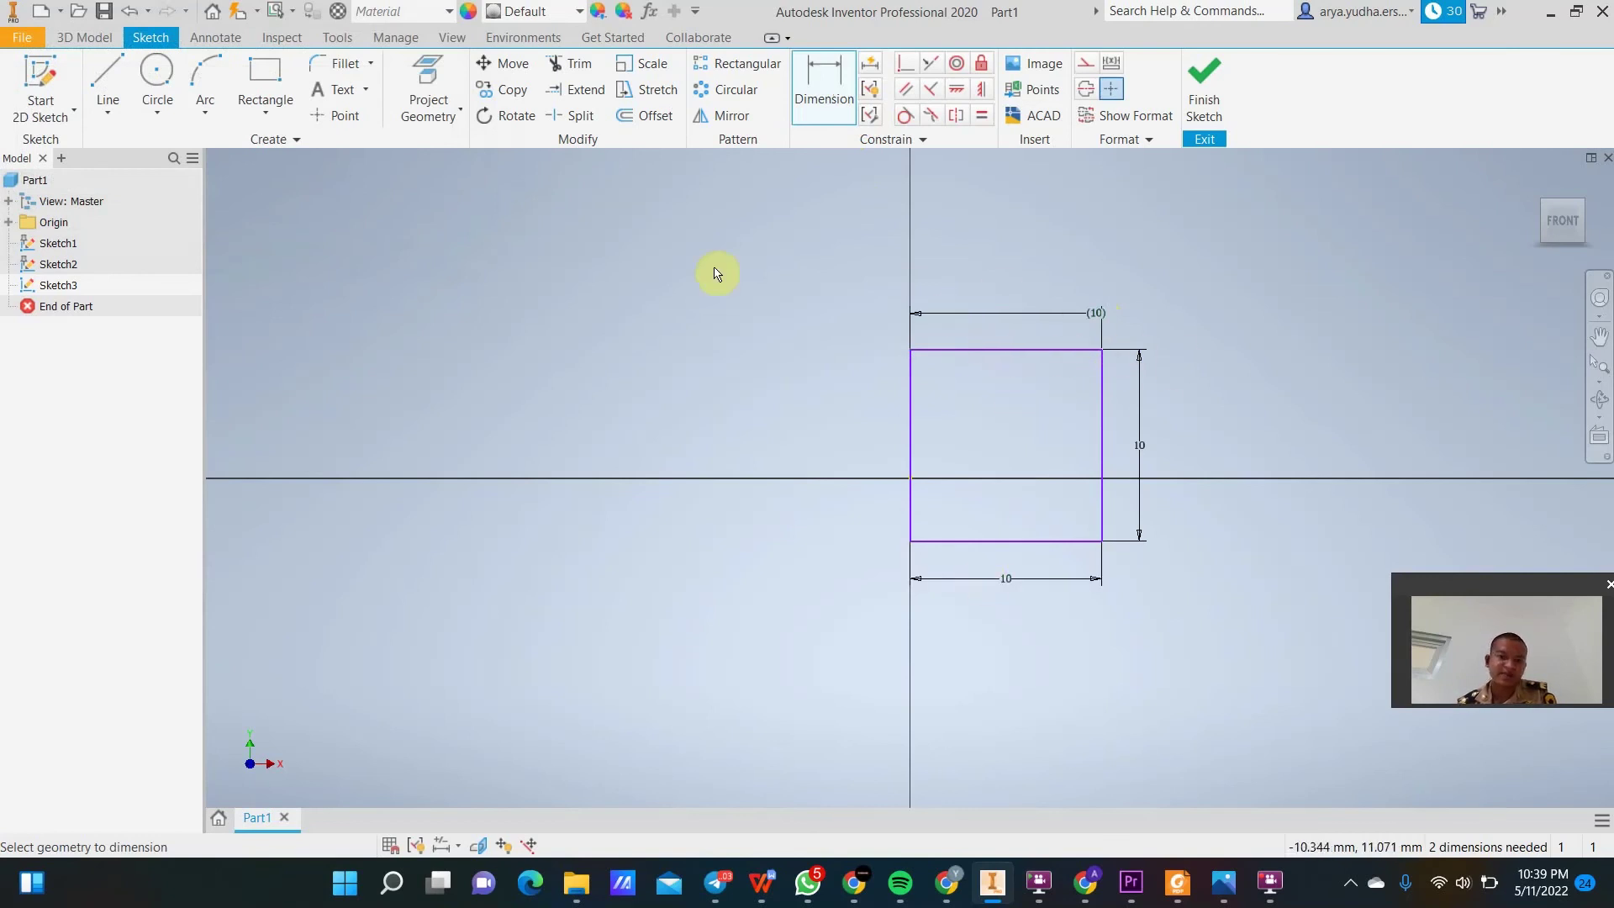
Sketch a small rectangle about 4.7 mm wide up and to the left of the square, with a diagonal line from its top-left to bottom-right corner.
{"action": "left_click", "coordinate": [262, 75]}
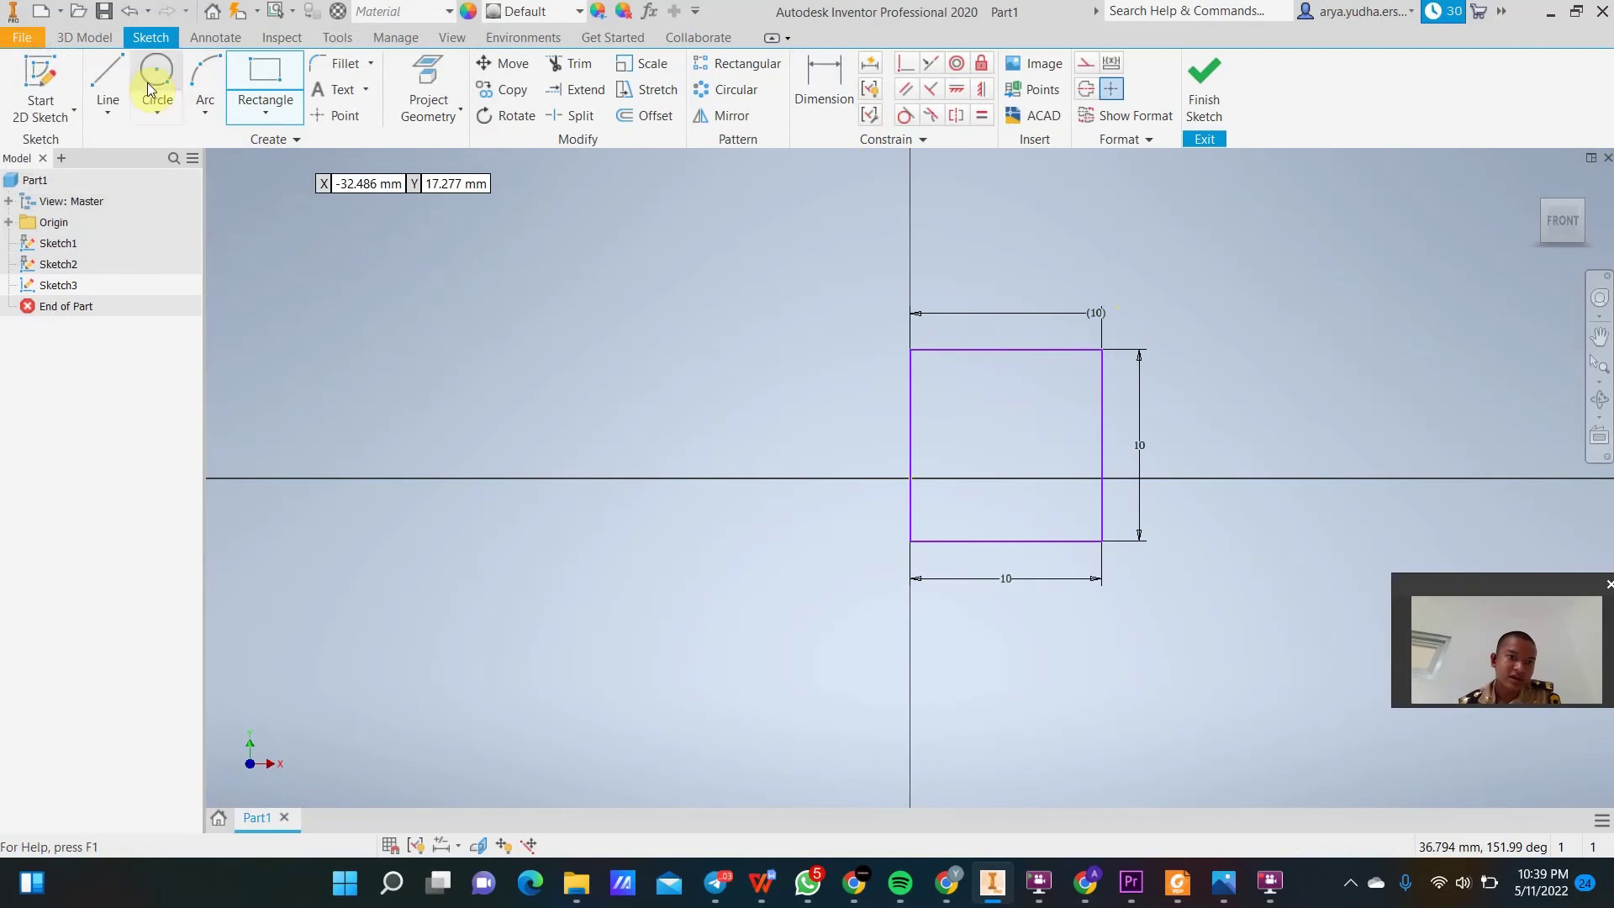
{"action": "left_click", "coordinate": [476, 269]}
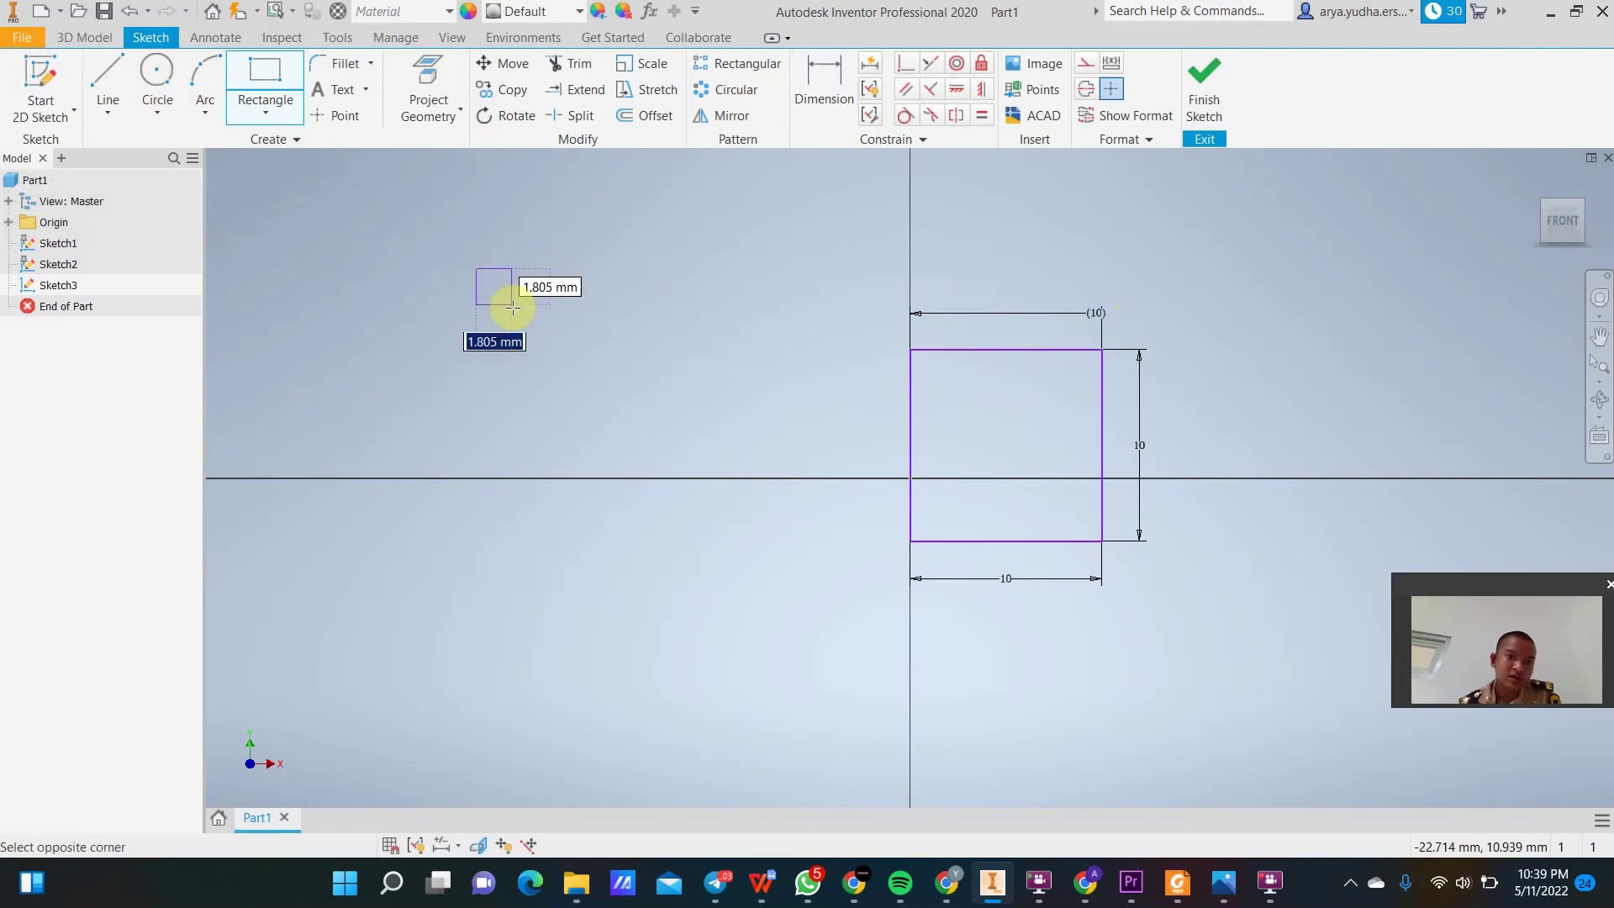
{"action": "left_click", "coordinate": [566, 361]}
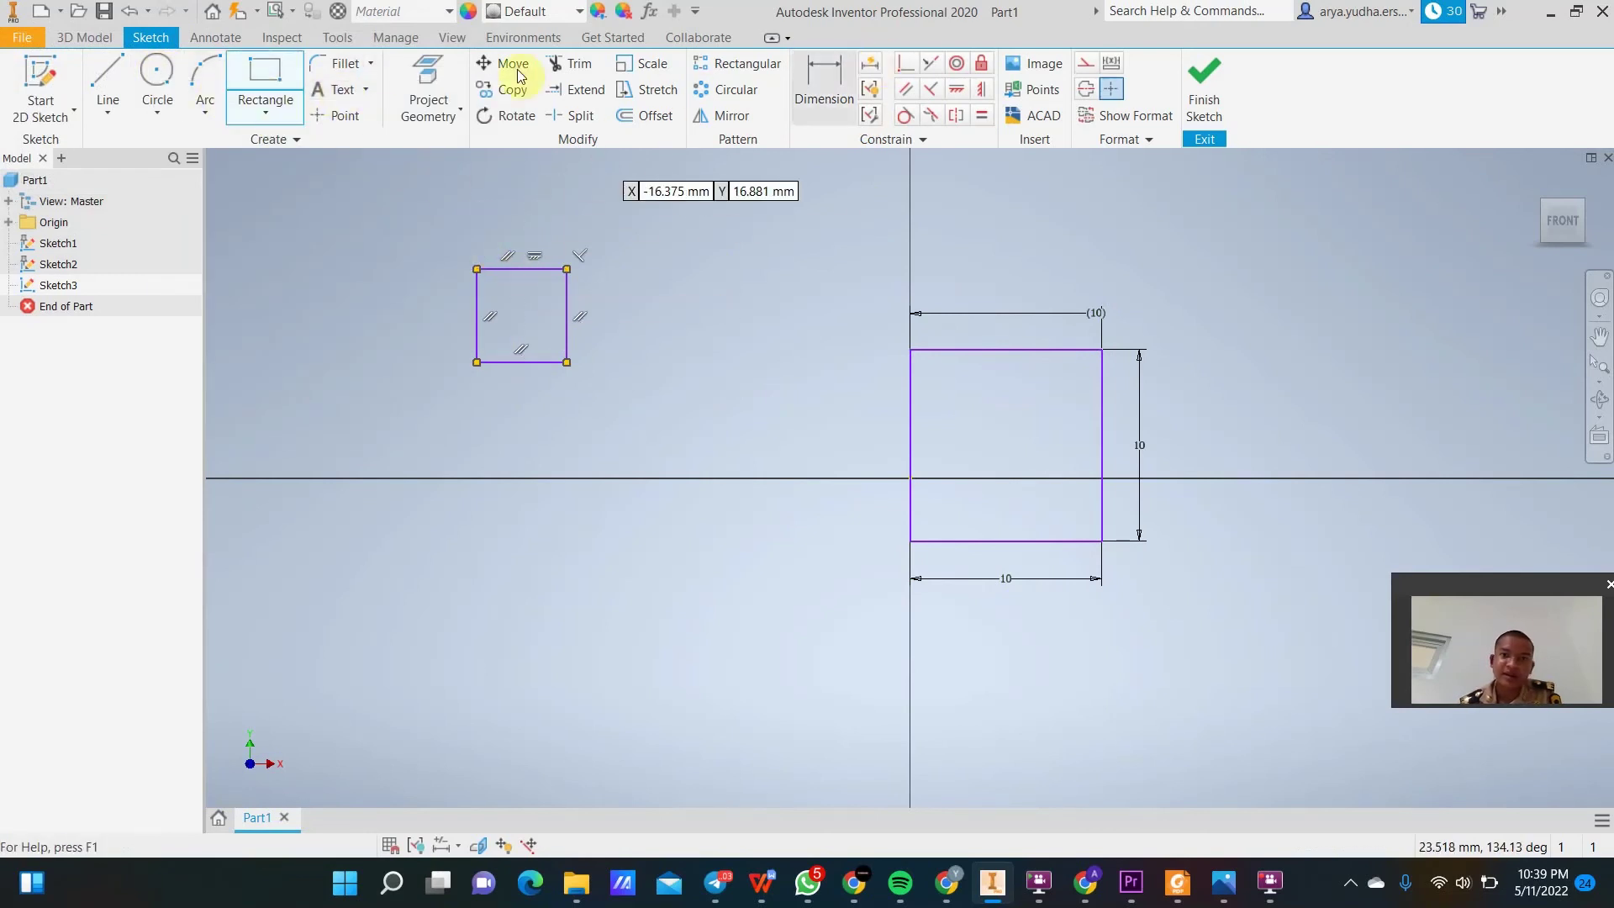
{"action": "left_click", "coordinate": [108, 77]}
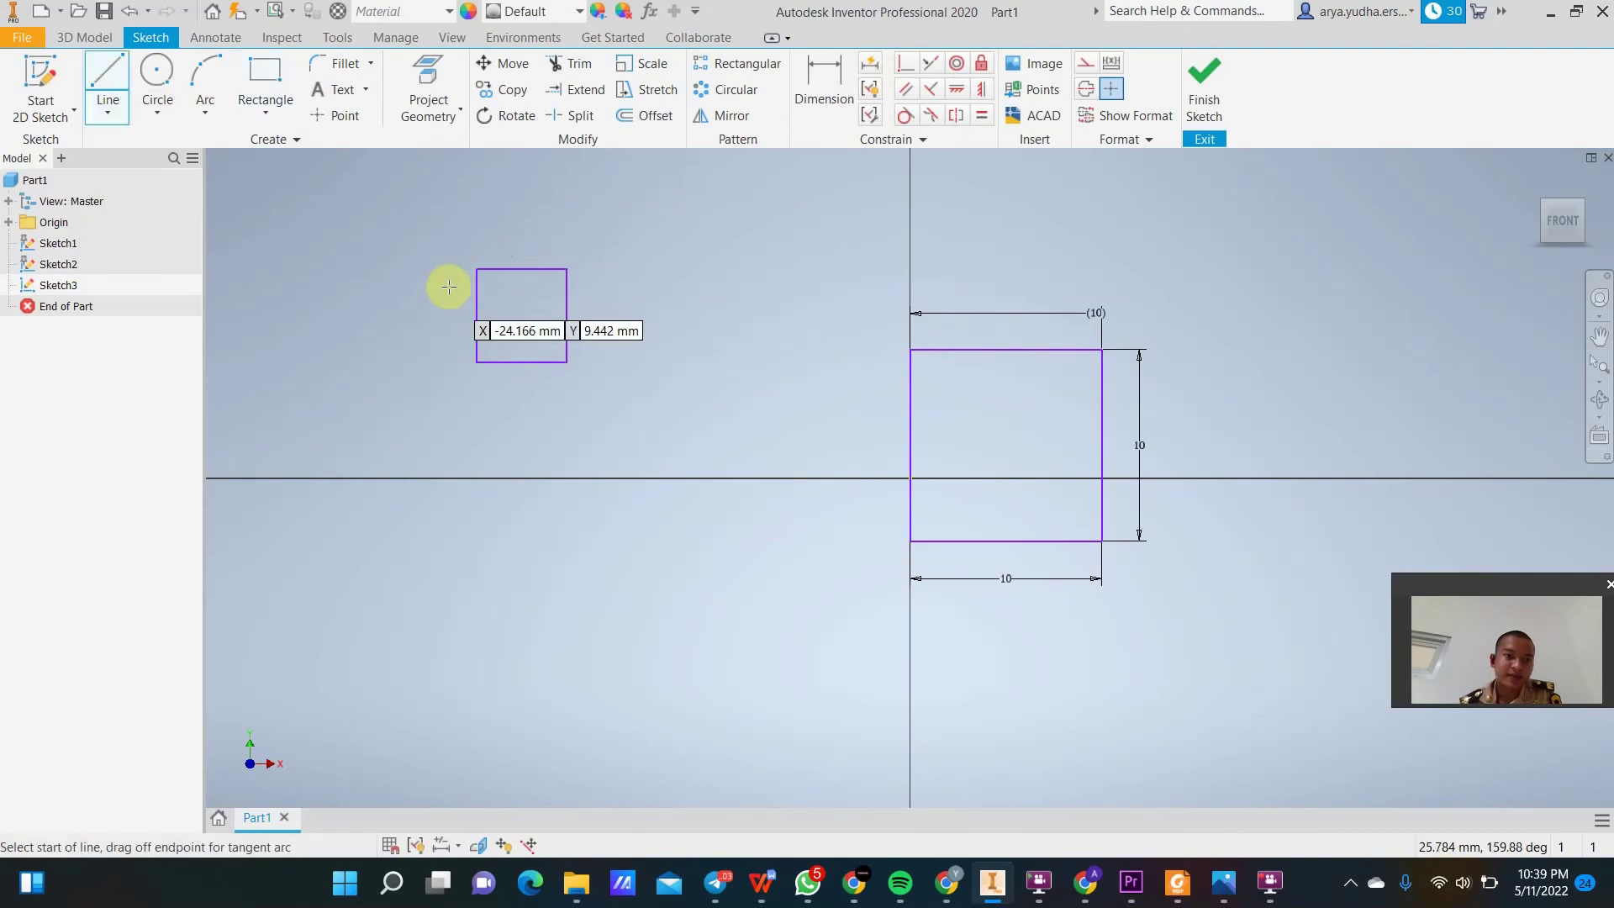
{"action": "left_click", "coordinate": [566, 362]}
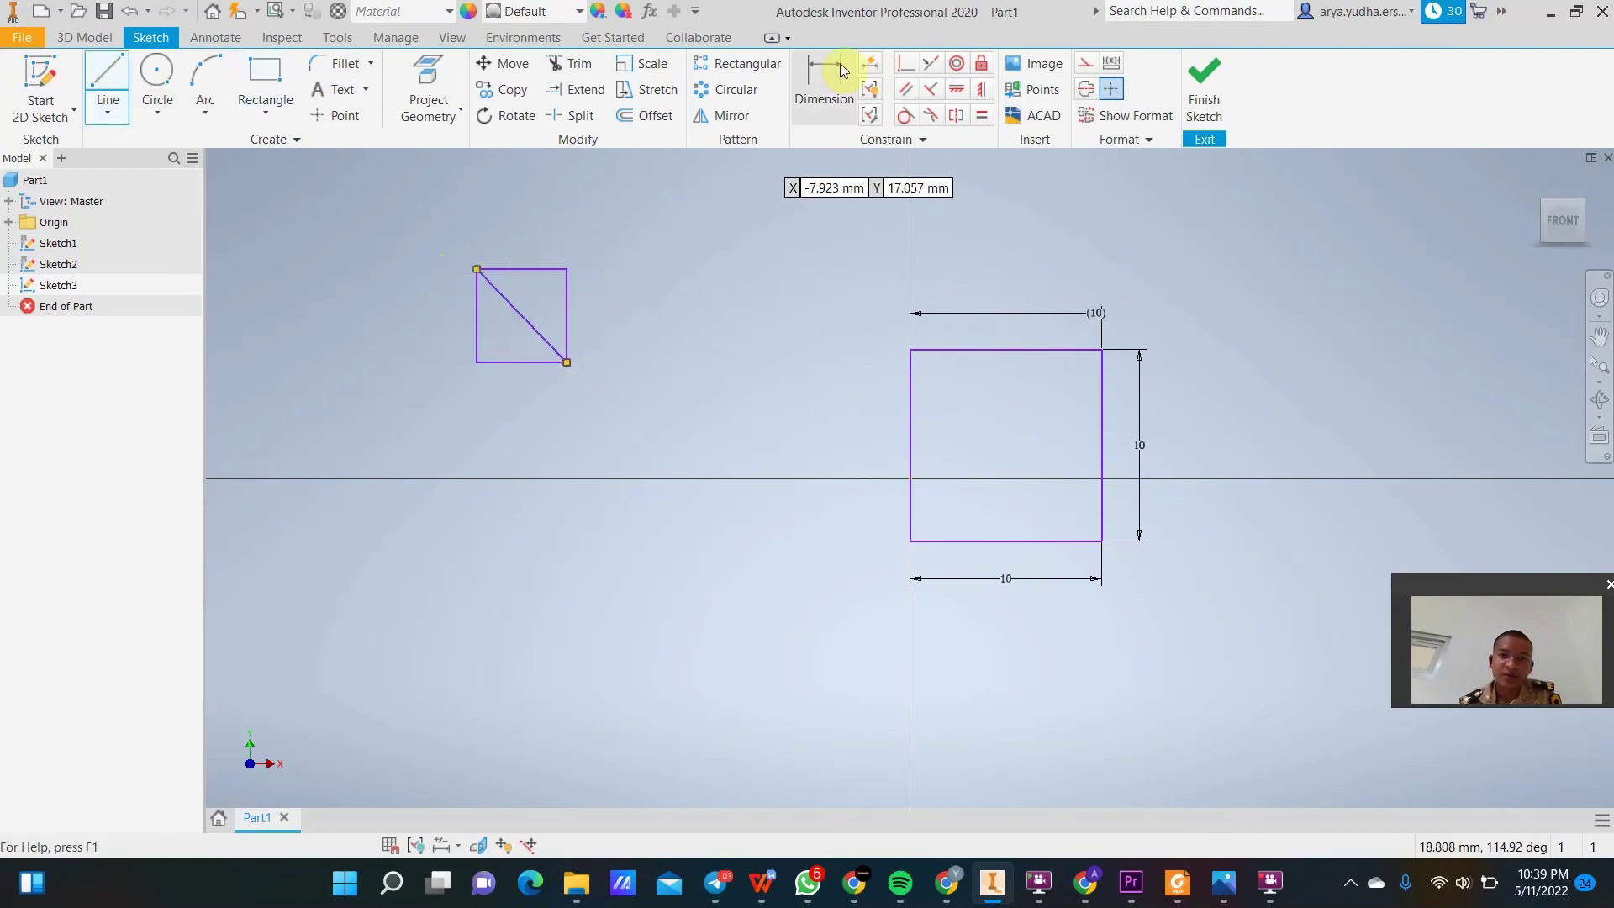
Dimension the small rectangle's width above its top edge and set it to 15 mm.
{"action": "left_click", "coordinate": [826, 84]}
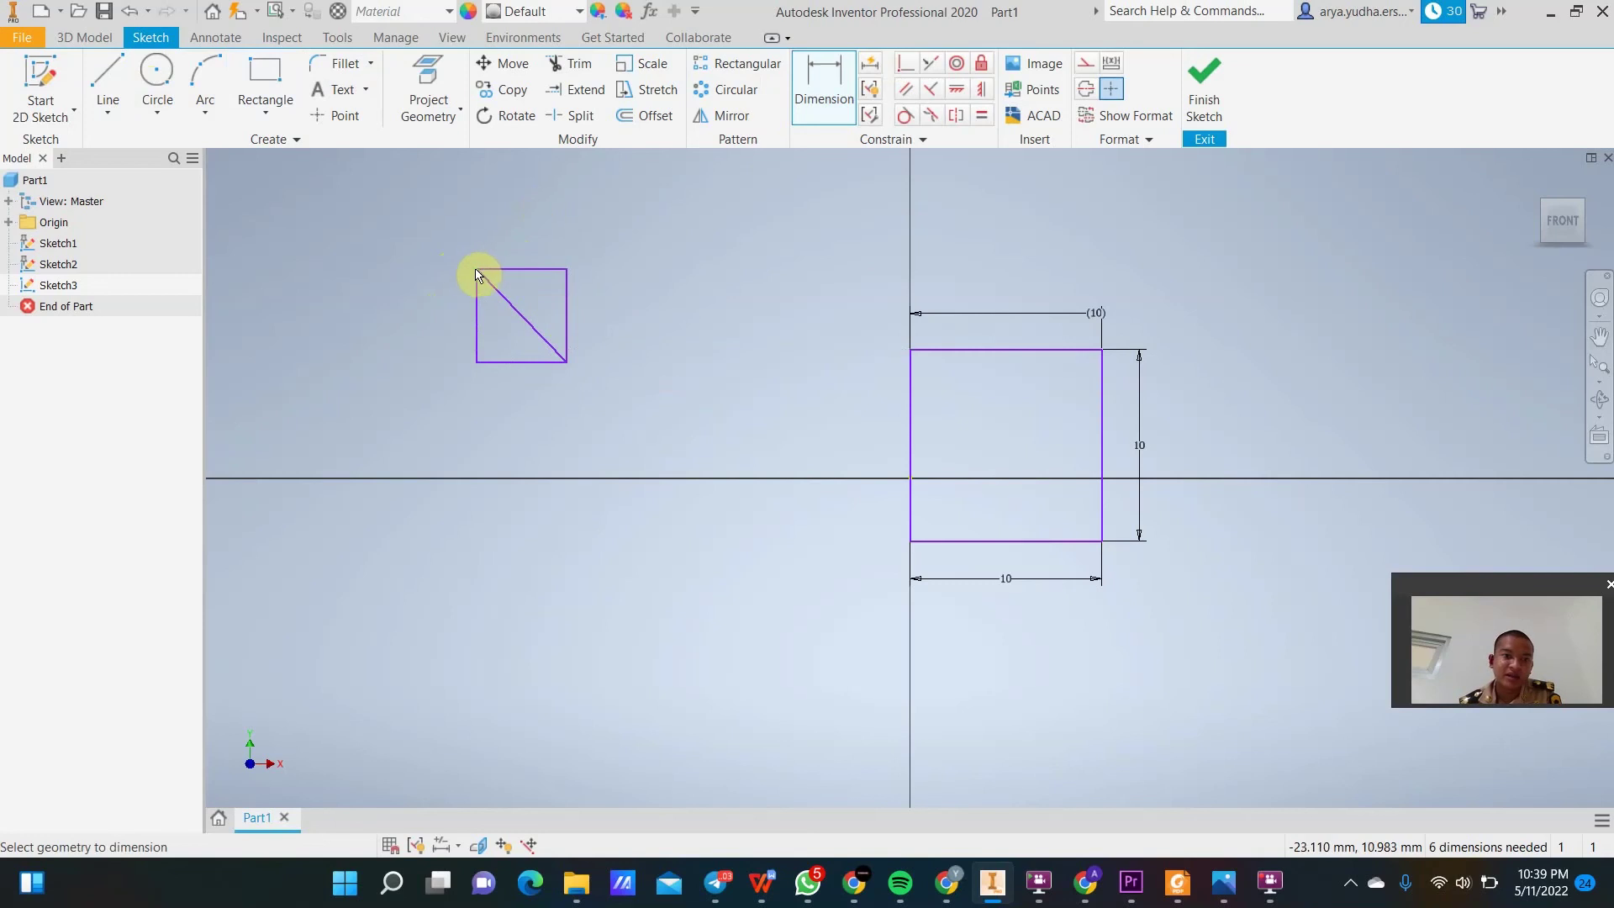
{"action": "left_click", "coordinate": [566, 269]}
{"action": "left_click", "coordinate": [562, 247]}
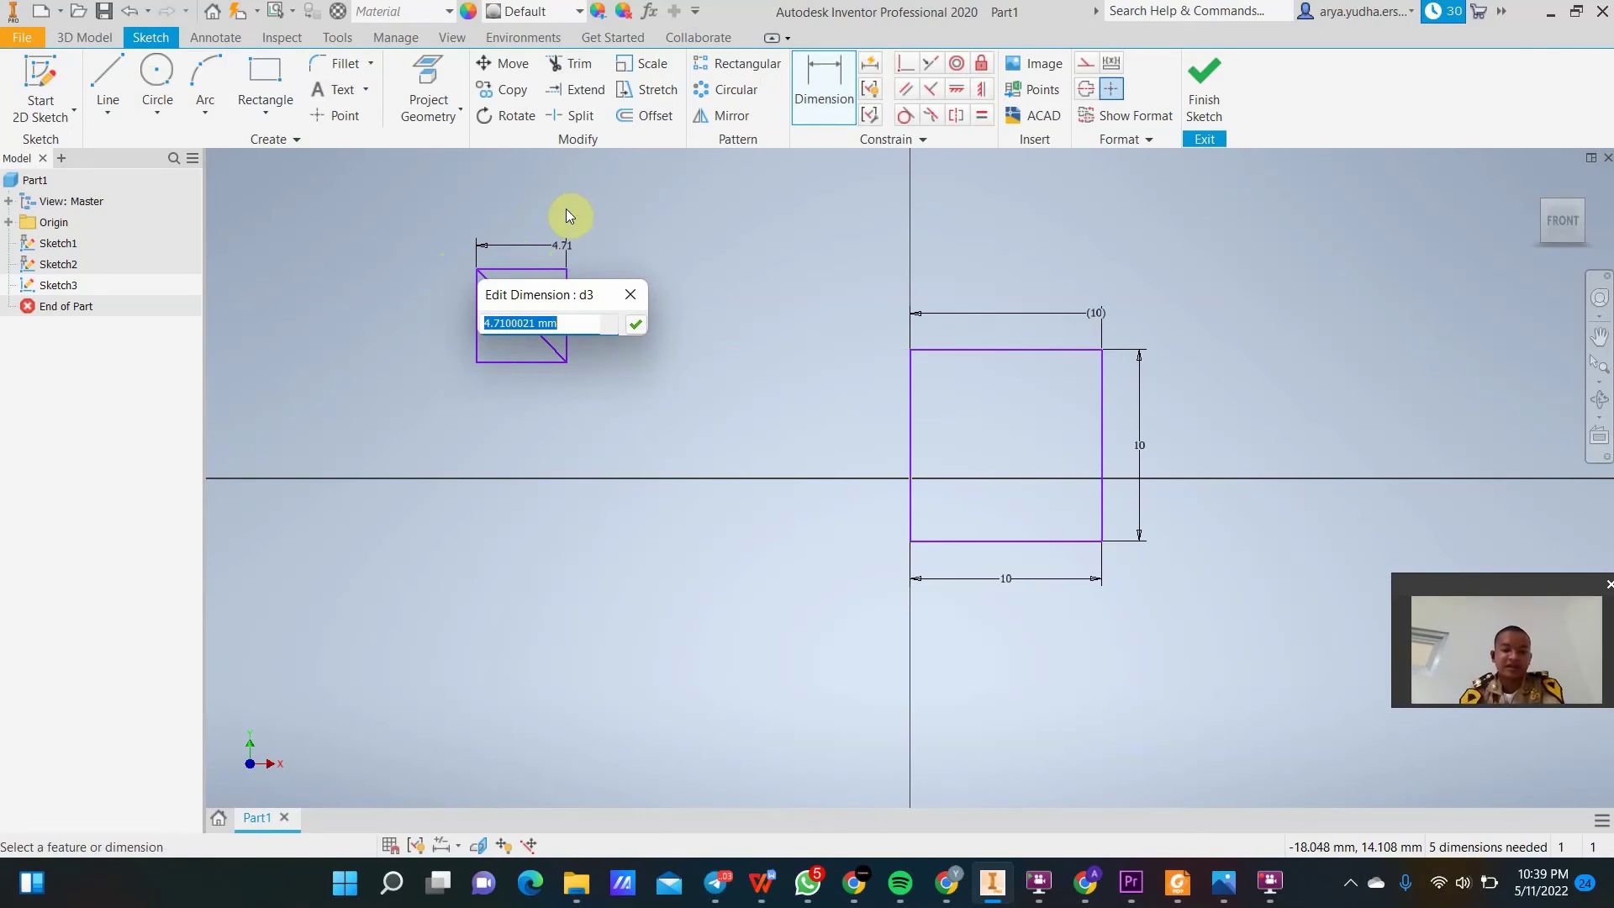
{"action": "type", "text": "1"}
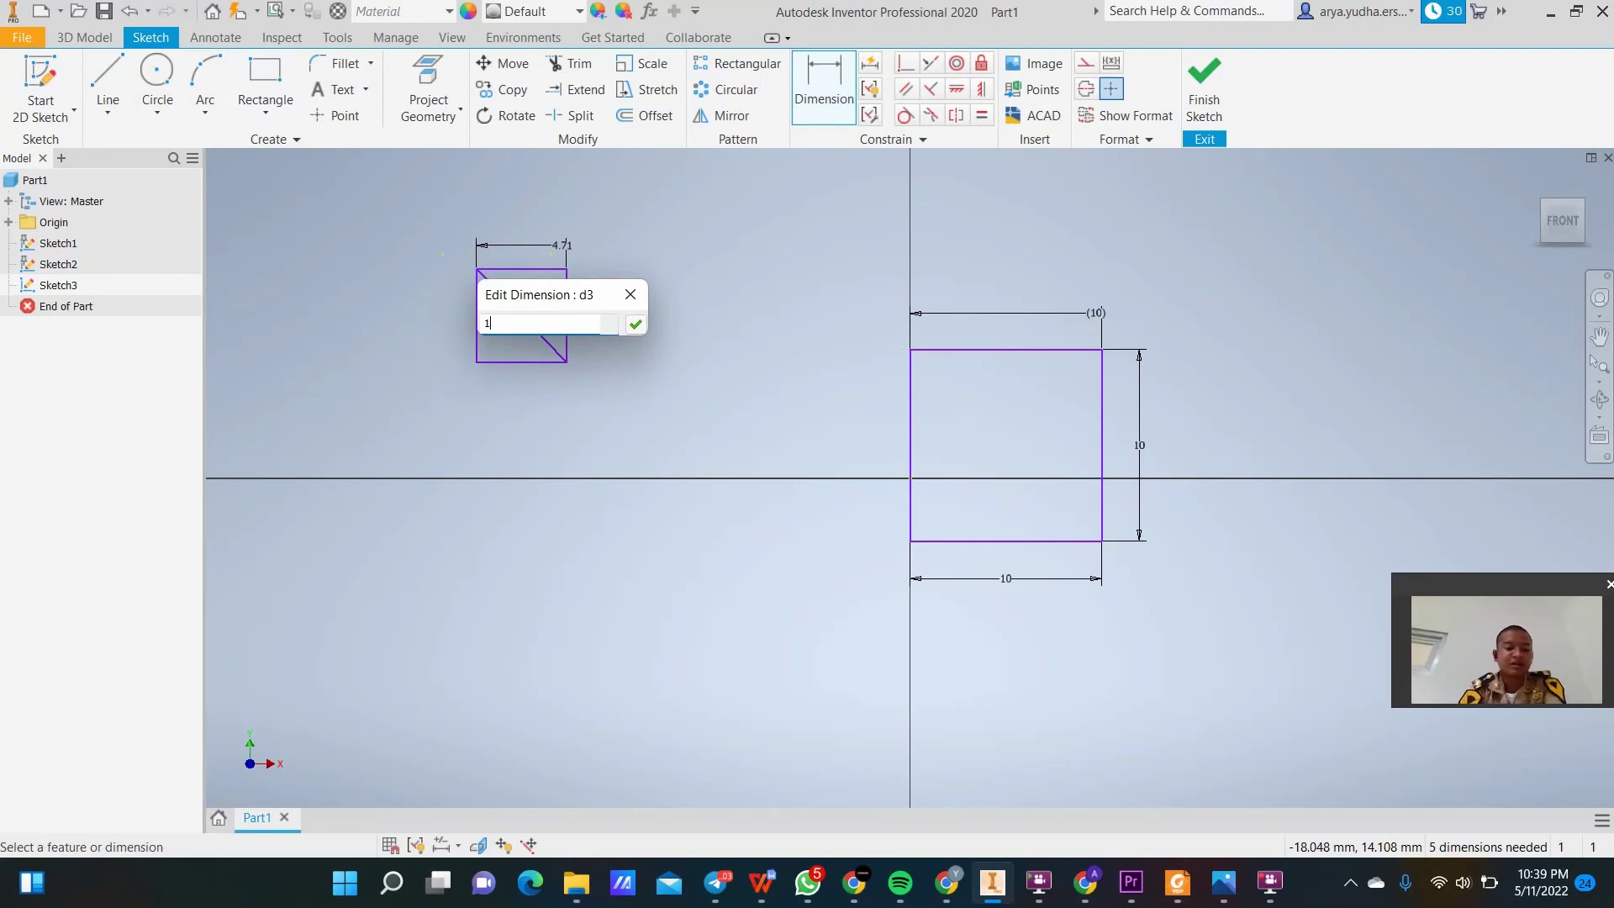
{"action": "type", "text": "5"}
{"action": "key", "text": "Return"}
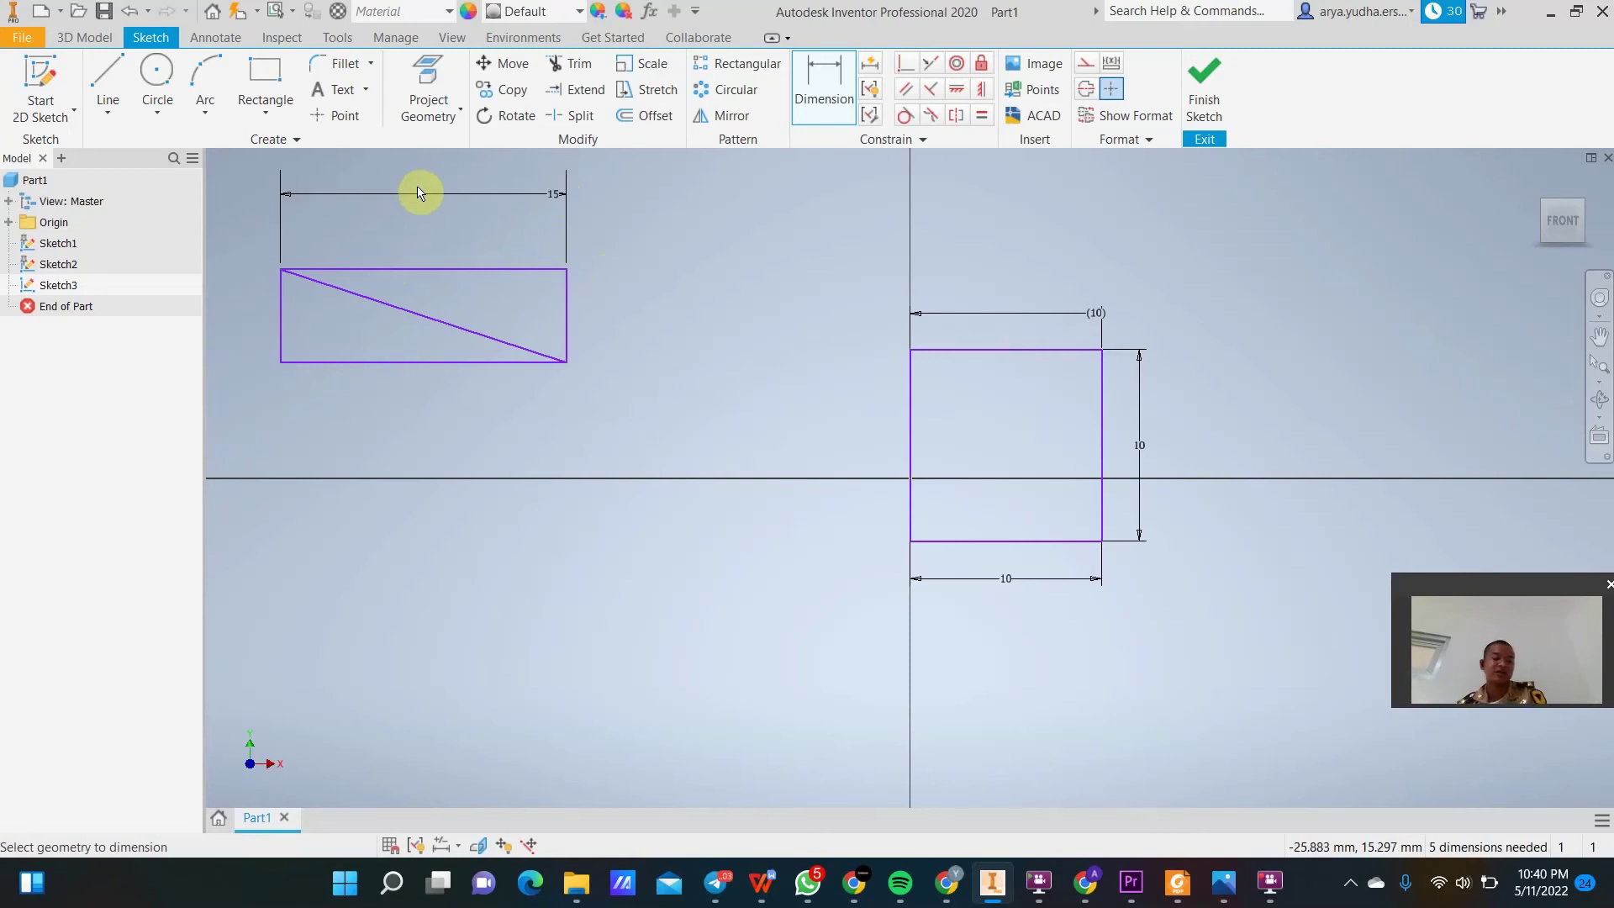
Undo the 15 mm dimension, the diagonal line and the small rectangle.
{"action": "key", "text": "ctrl+z"}
{"action": "key", "text": "ctrl+z"}
{"action": "key", "text": "ctrl+z"}
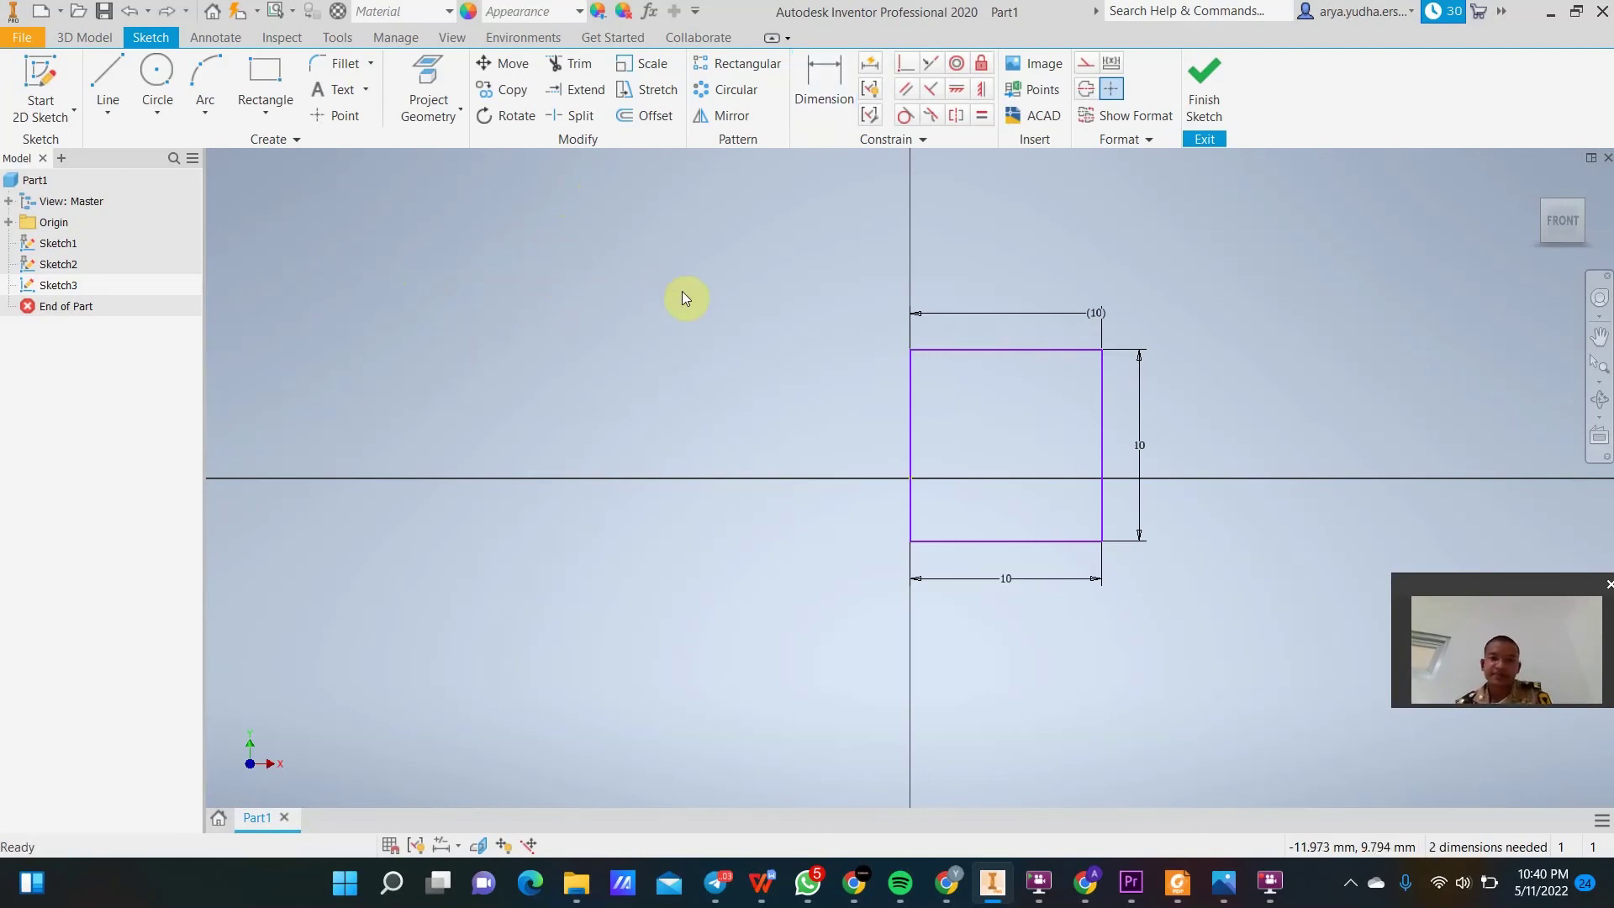
Sketch a small center-point circle in the empty area up and to the left of the square.
{"action": "left_click", "coordinate": [906, 67]}
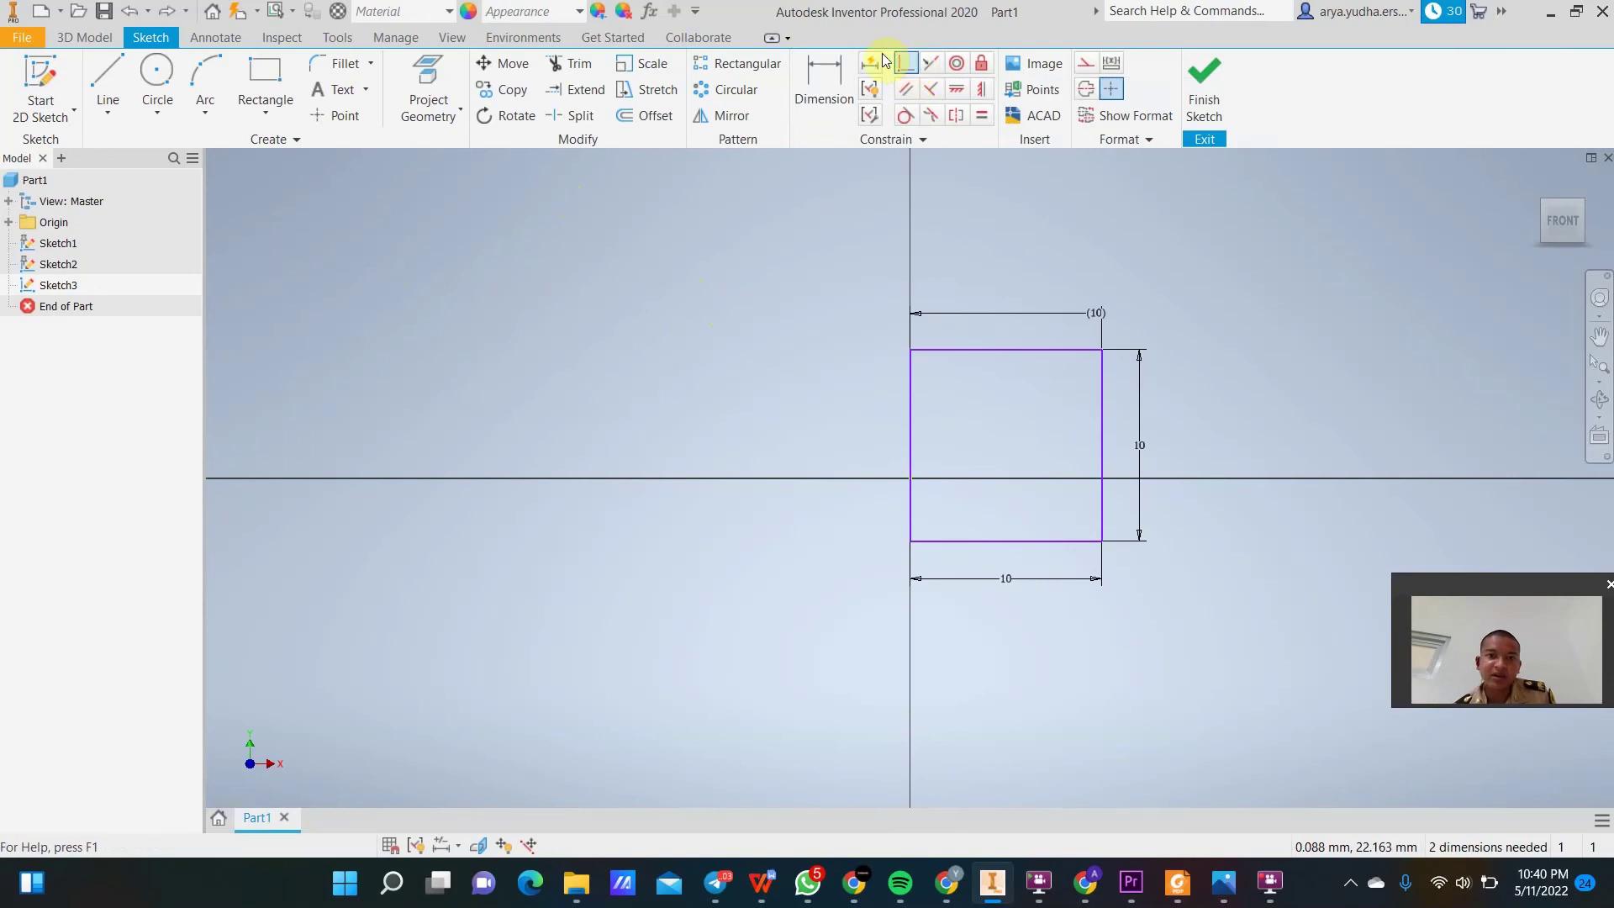
{"action": "left_click", "coordinate": [152, 70]}
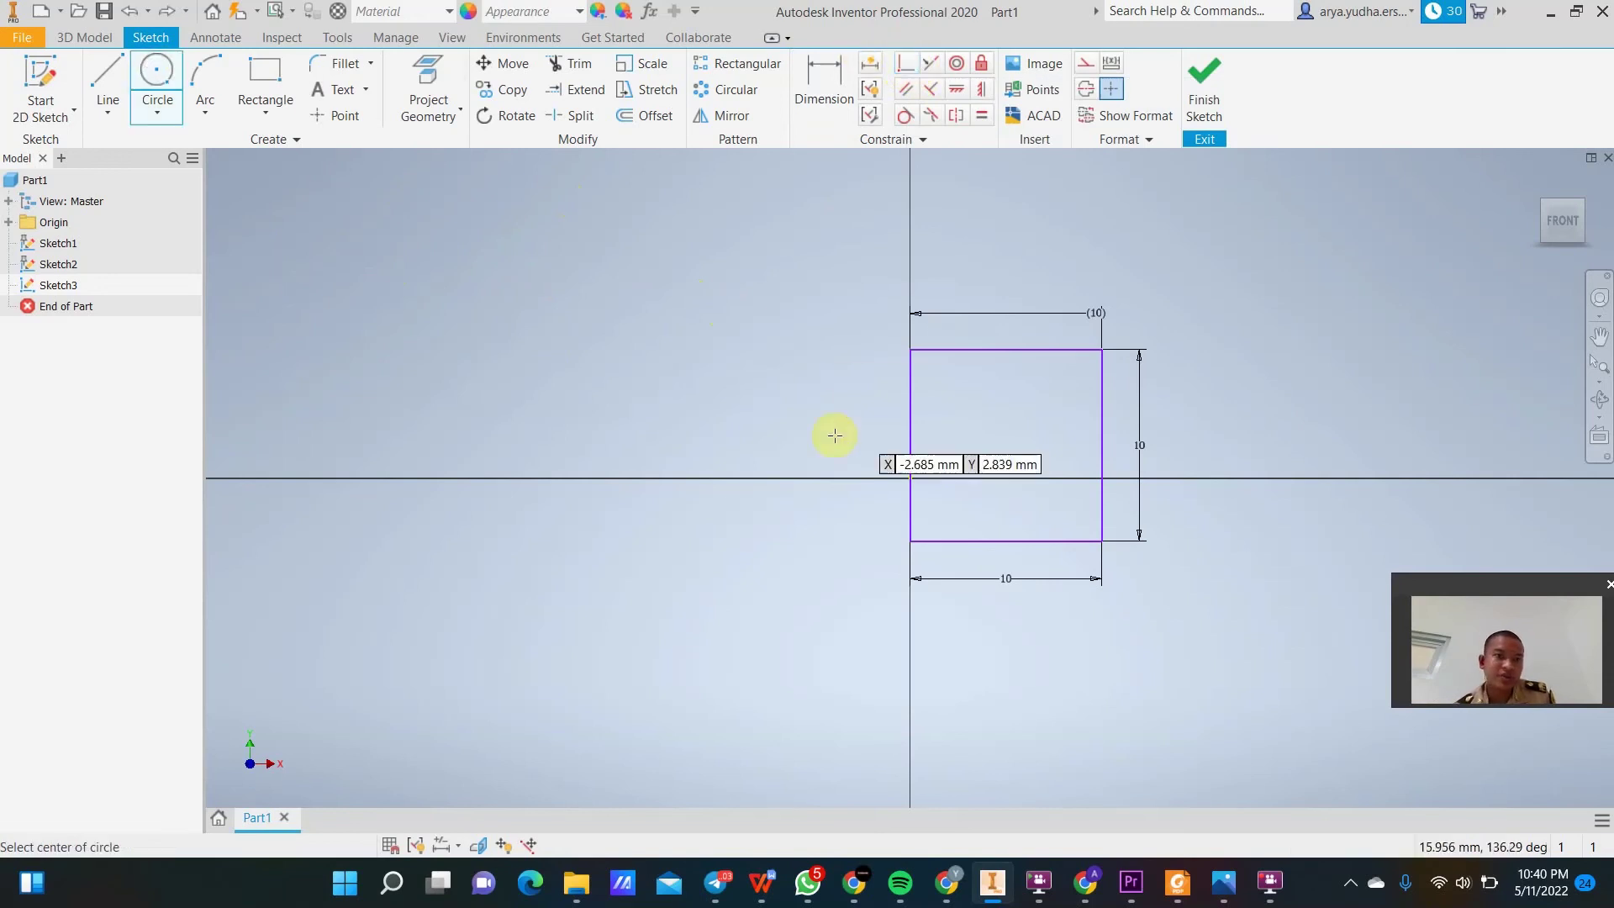
{"action": "left_click", "coordinate": [584, 293]}
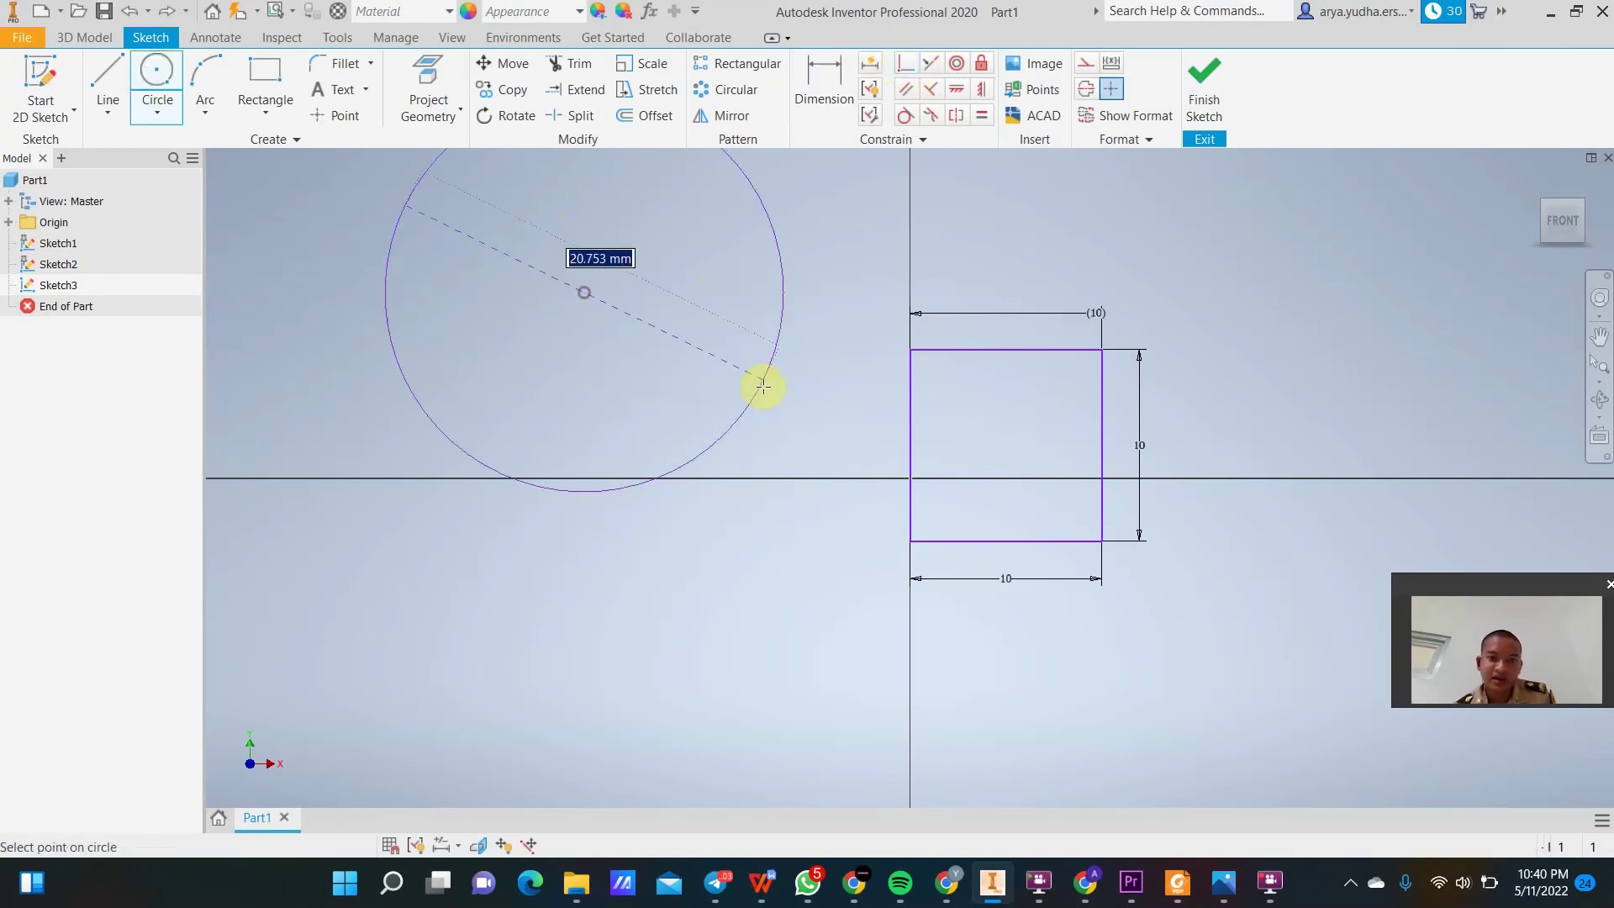
{"action": "left_click", "coordinate": [624, 288]}
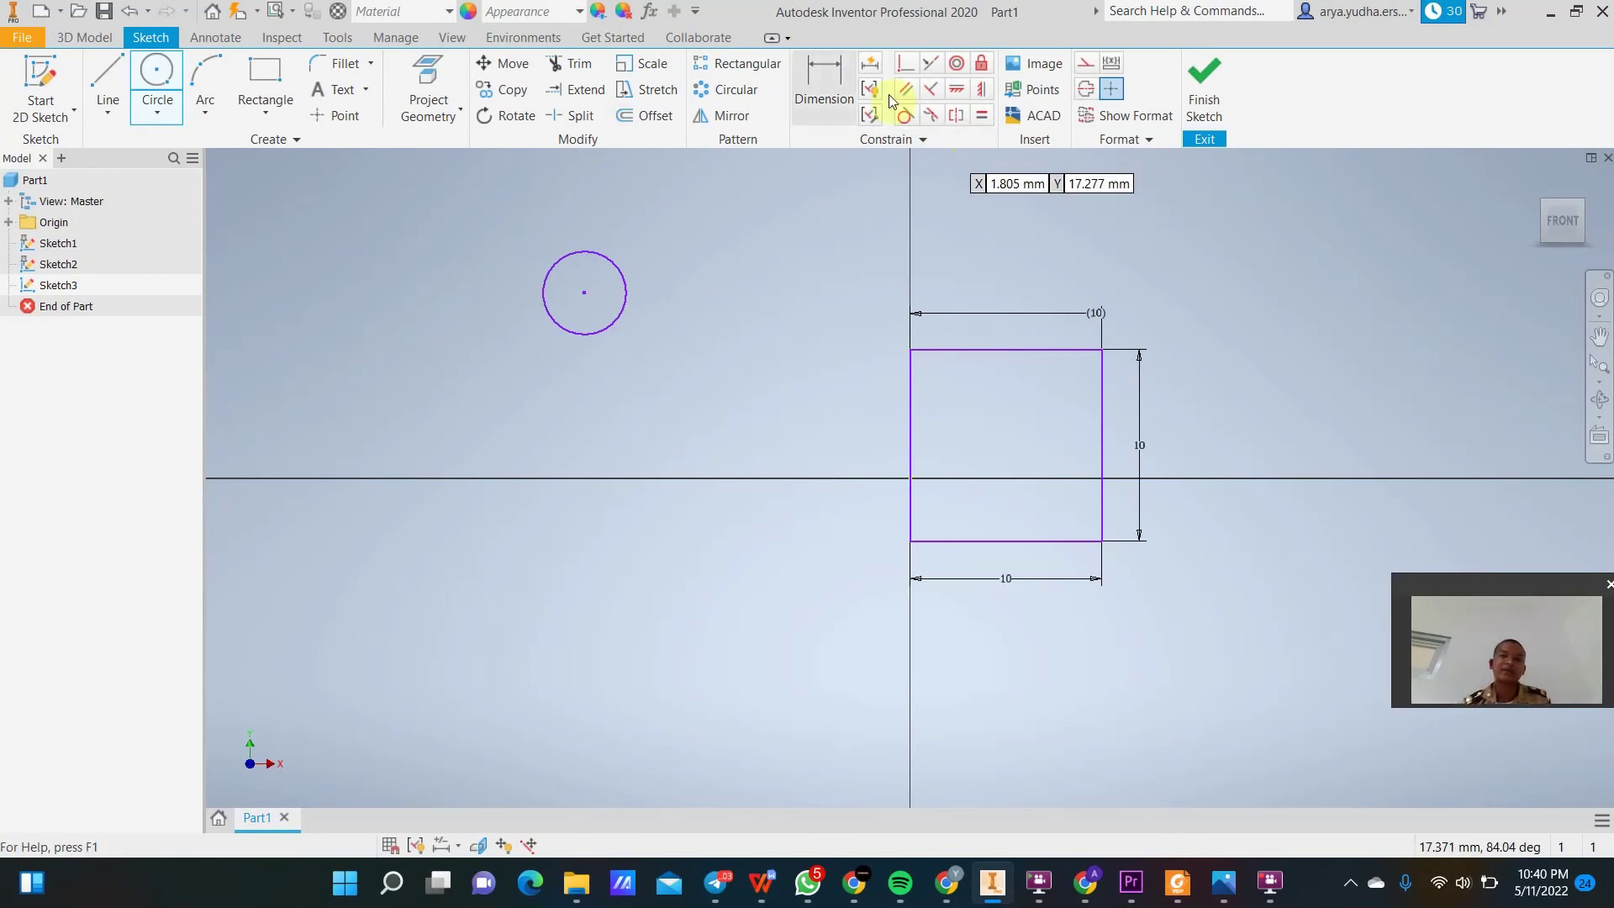
Apply a coincident constraint between the circle's center and the square's top-left corner.
{"action": "left_click", "coordinate": [901, 74]}
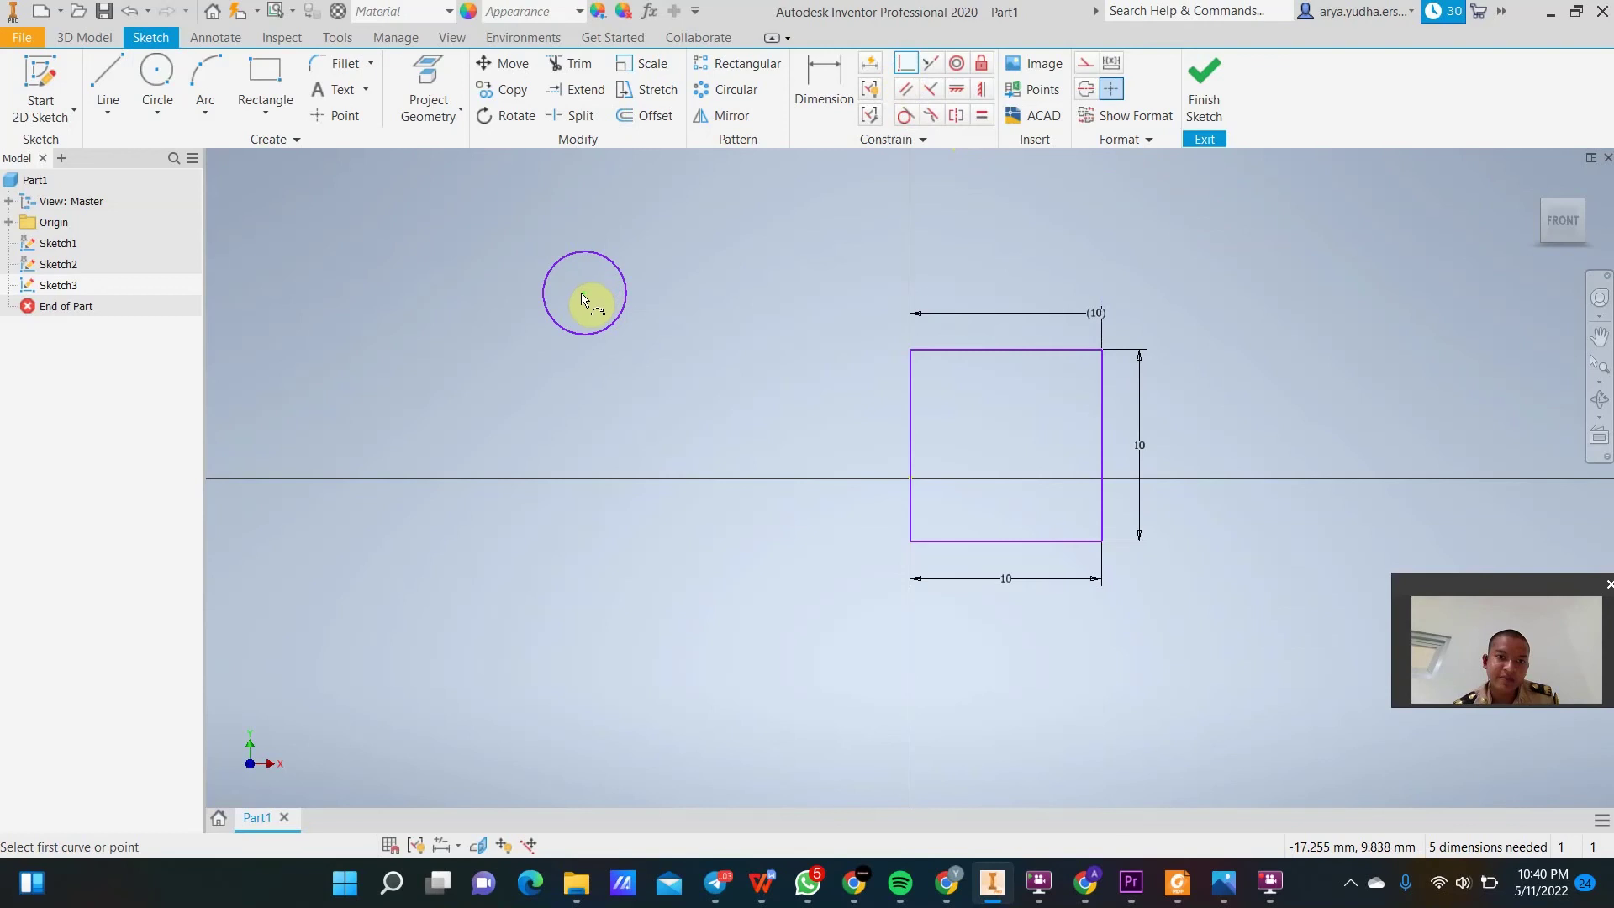
{"action": "left_click", "coordinate": [585, 296]}
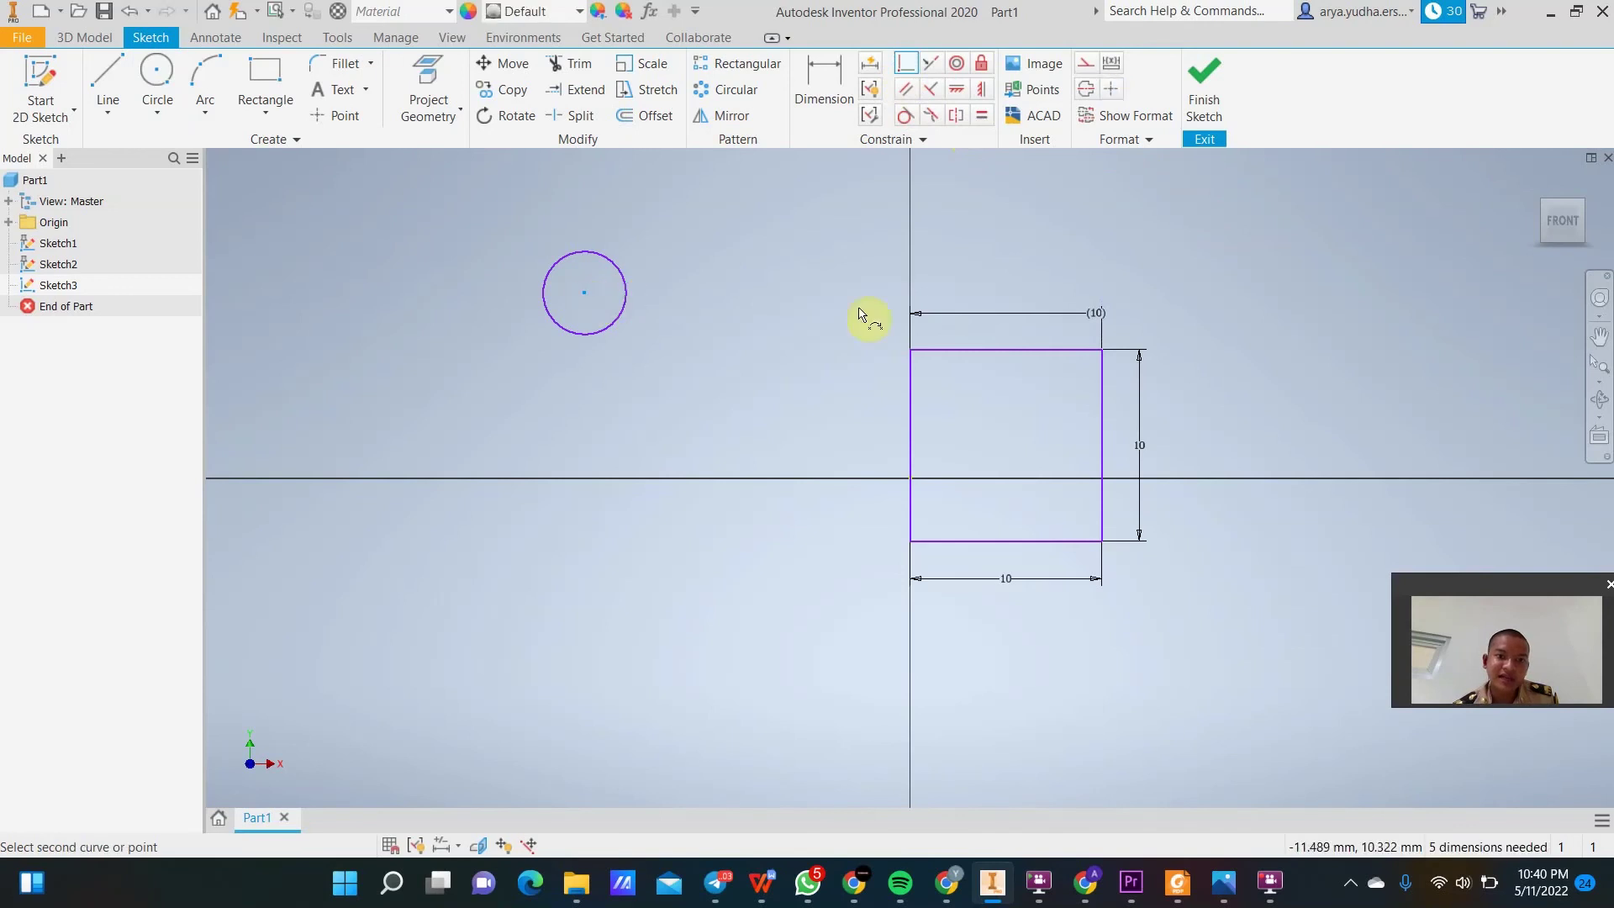
{"action": "left_click", "coordinate": [909, 352]}
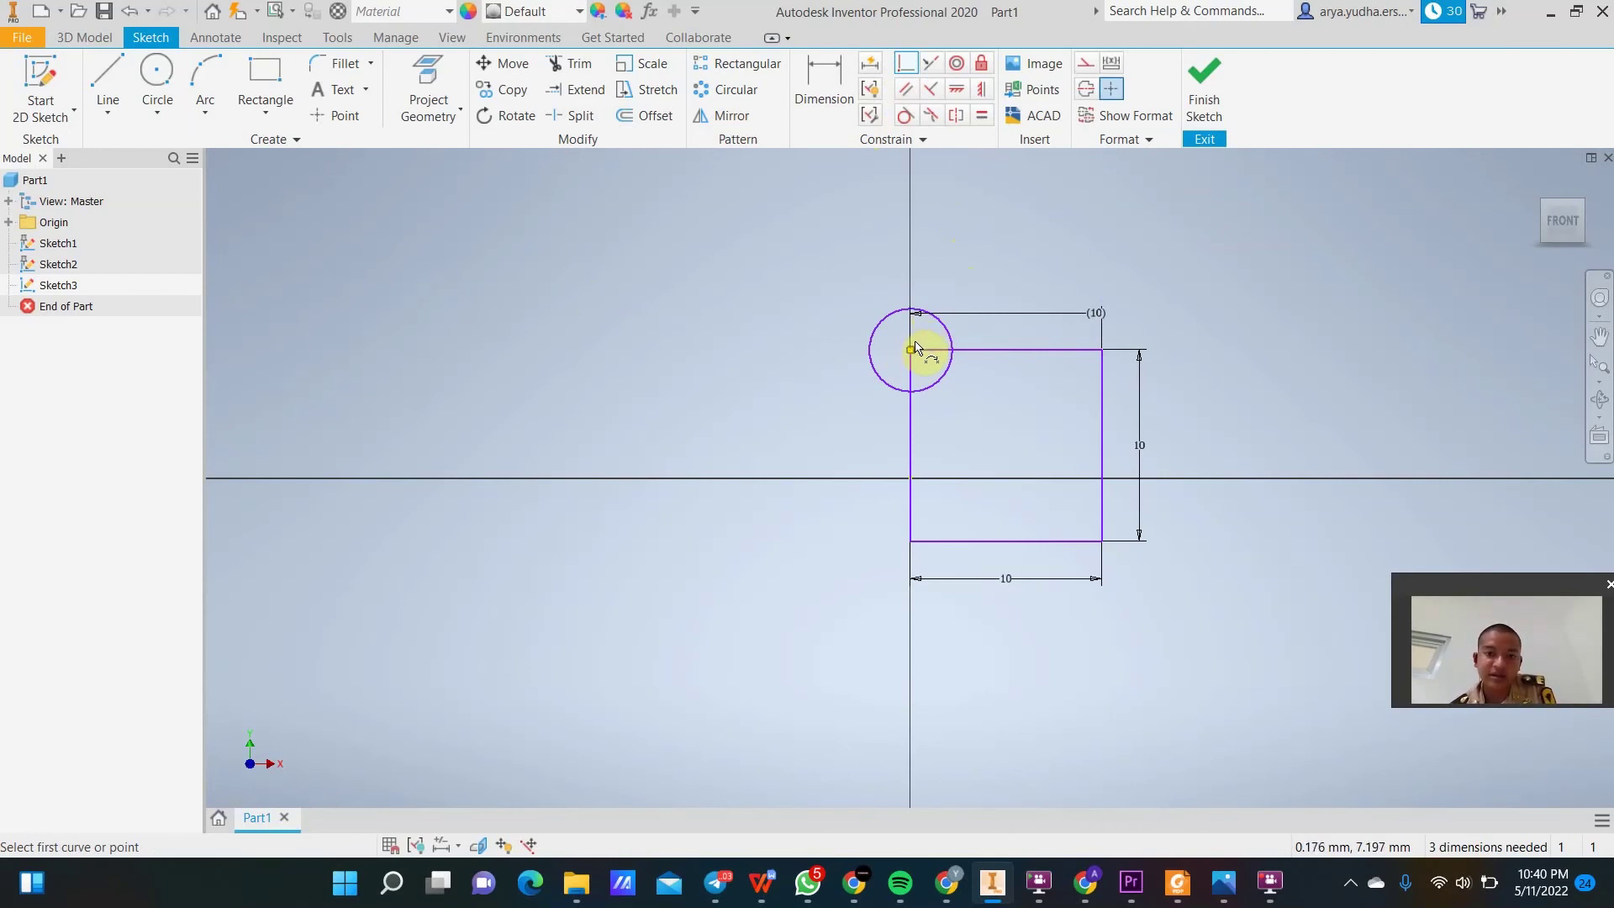
Undo the circle-centre coincidence and try a coincident constraint between the circle's edge and the square's lower-left corner.
{"action": "key", "text": "ctrl+z"}
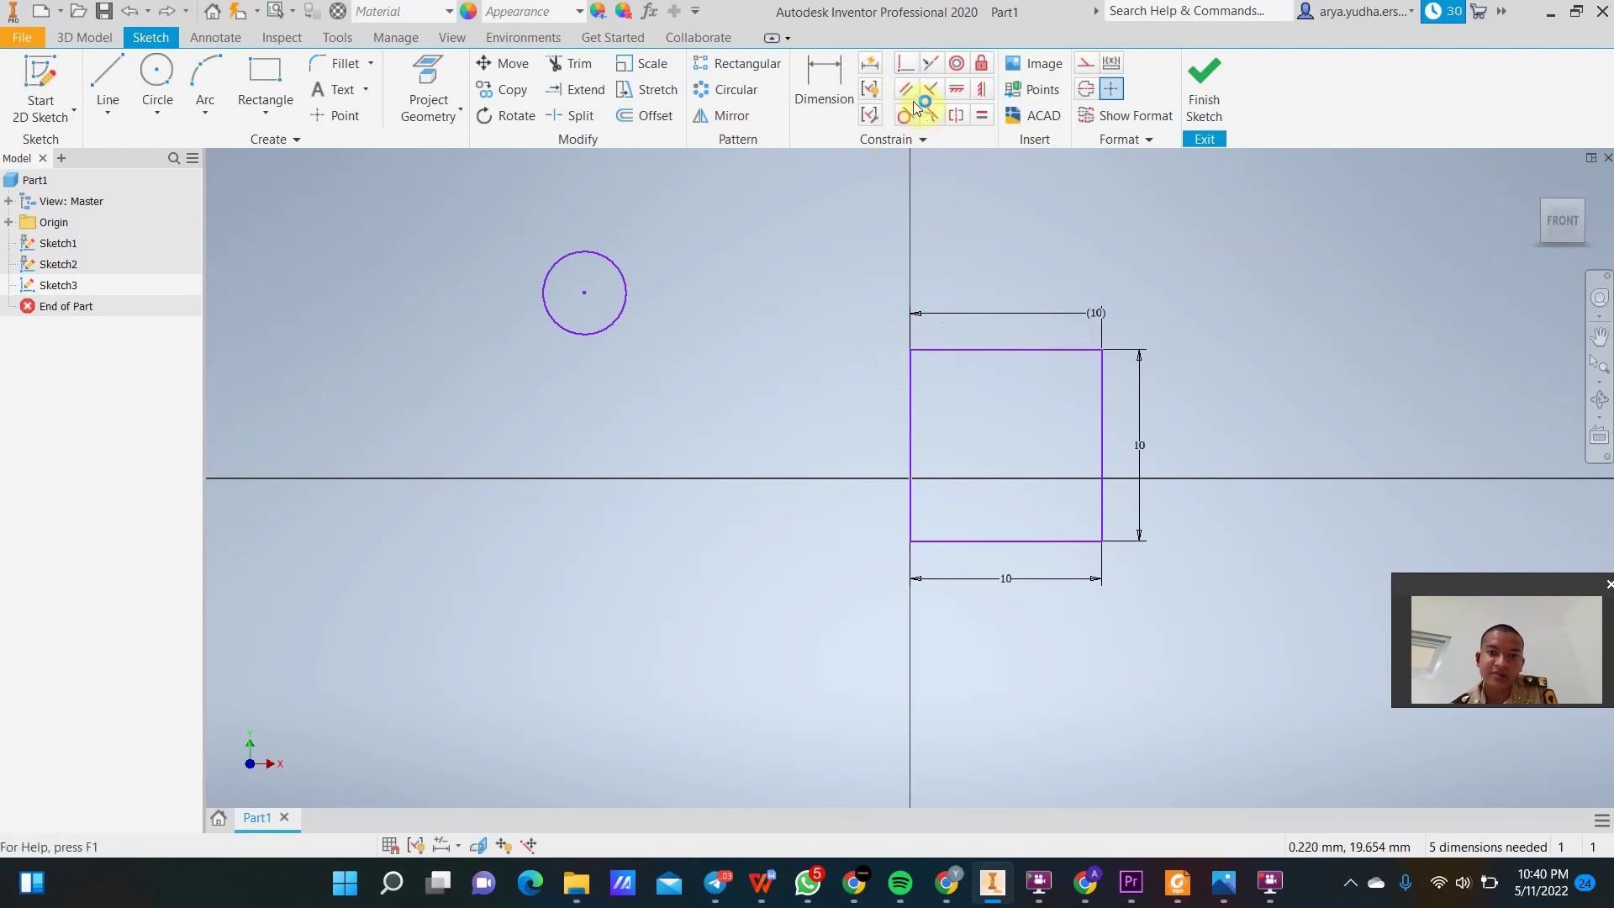
{"action": "left_click", "coordinate": [905, 63]}
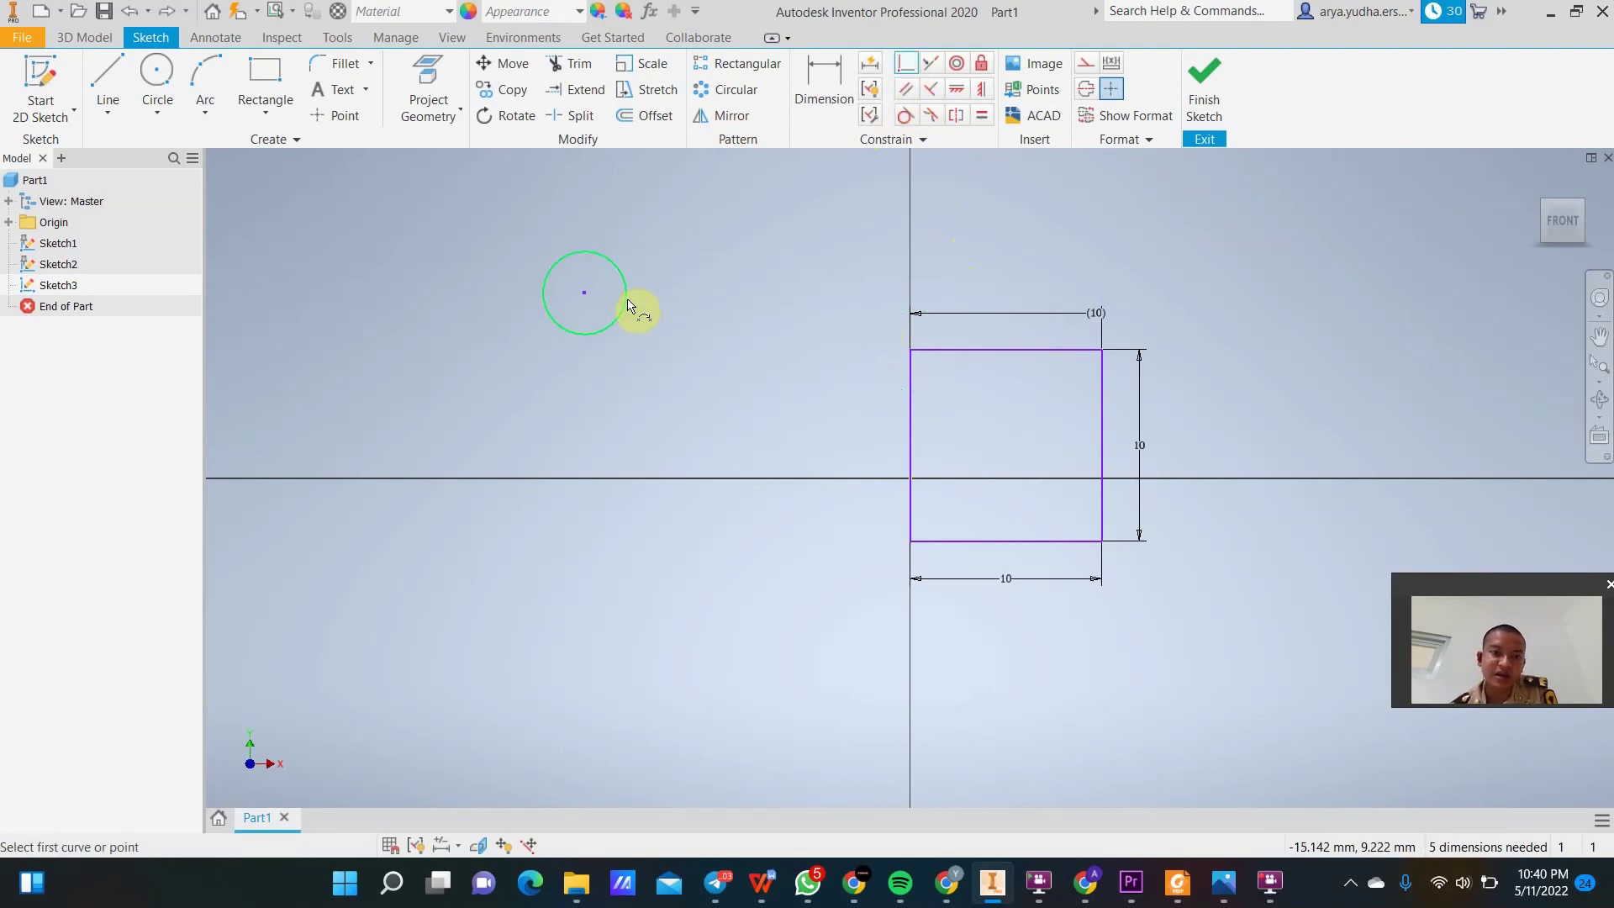
{"action": "left_click", "coordinate": [584, 338]}
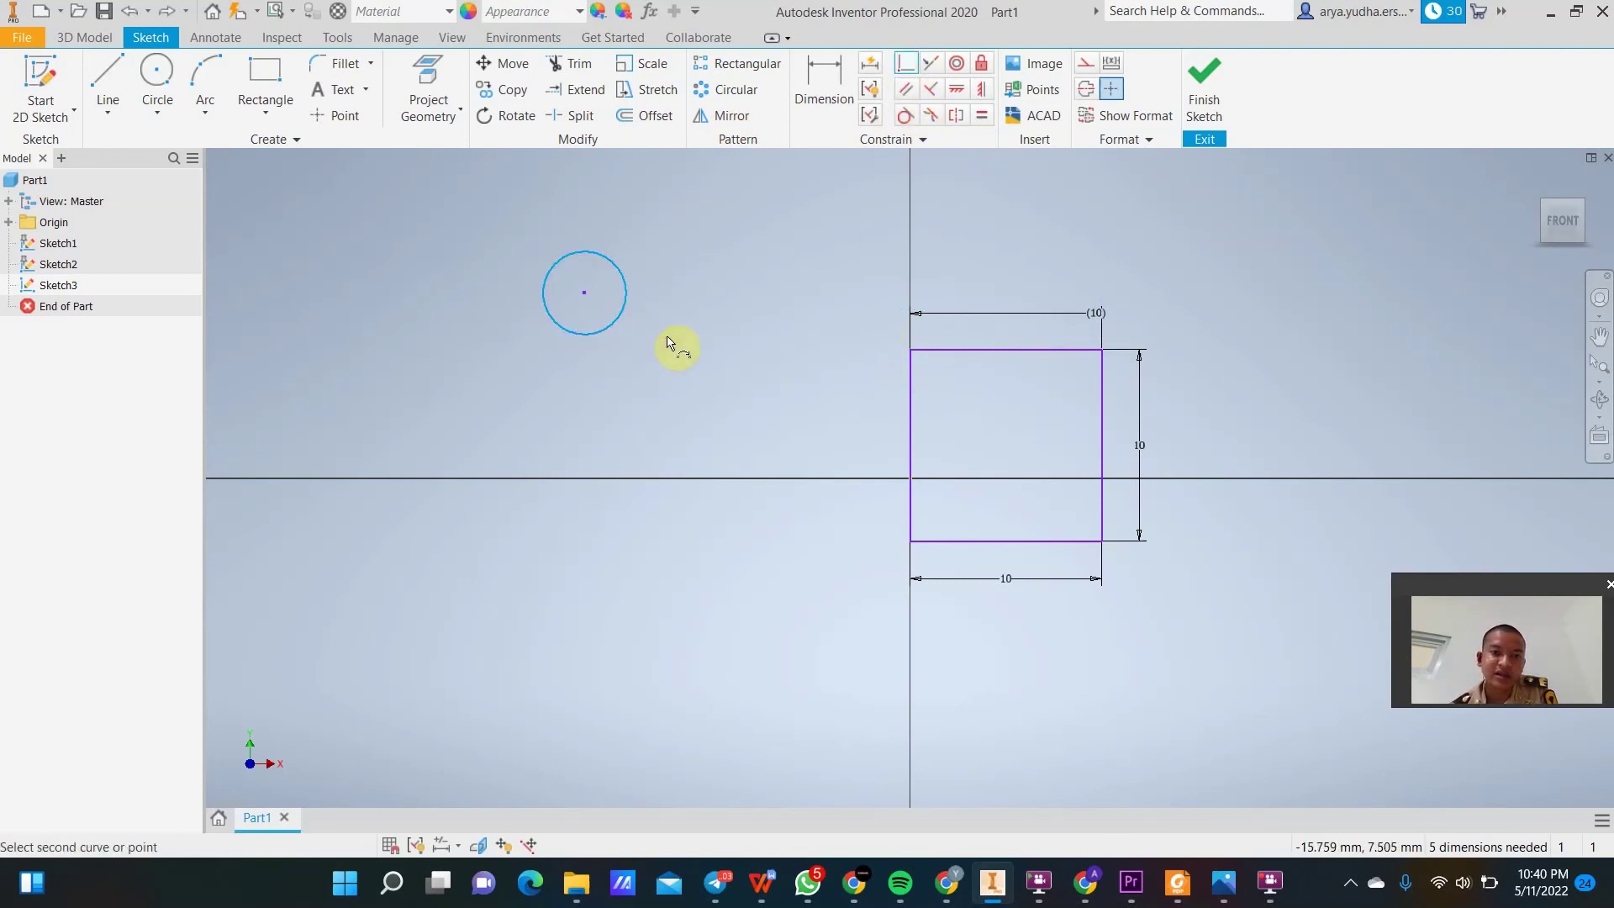
{"action": "left_click", "coordinate": [911, 541]}
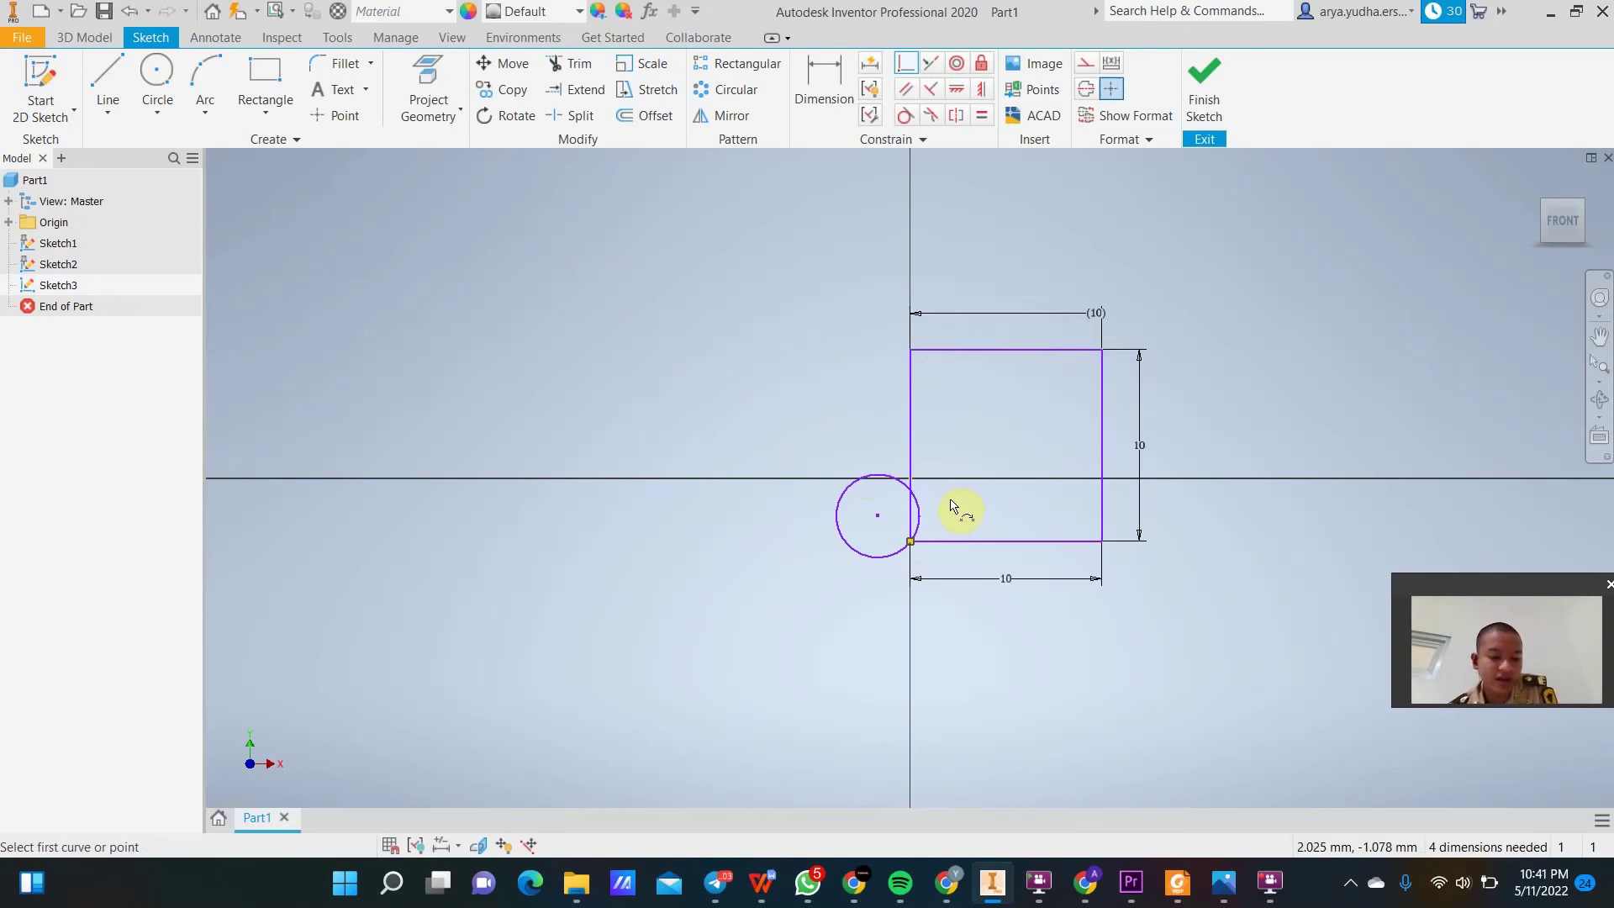
{"action": "key", "text": "ctrl+z"}
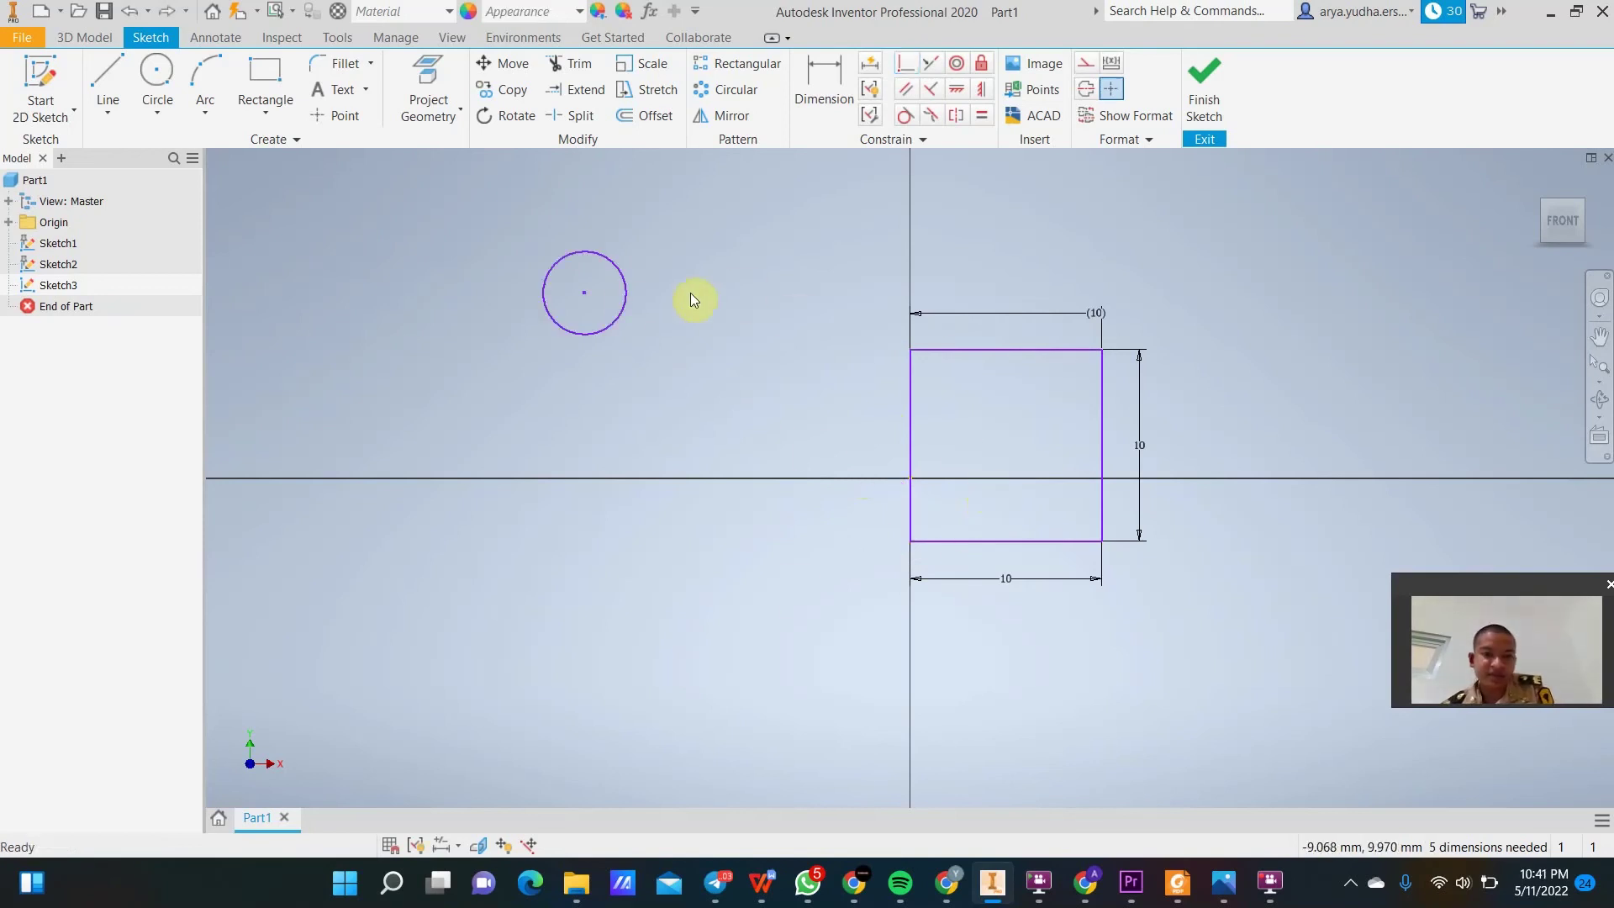
Repeat the coincident constraint between the circle's edge and the square's lower-left corner, then undo it.
{"action": "left_click", "coordinate": [905, 63]}
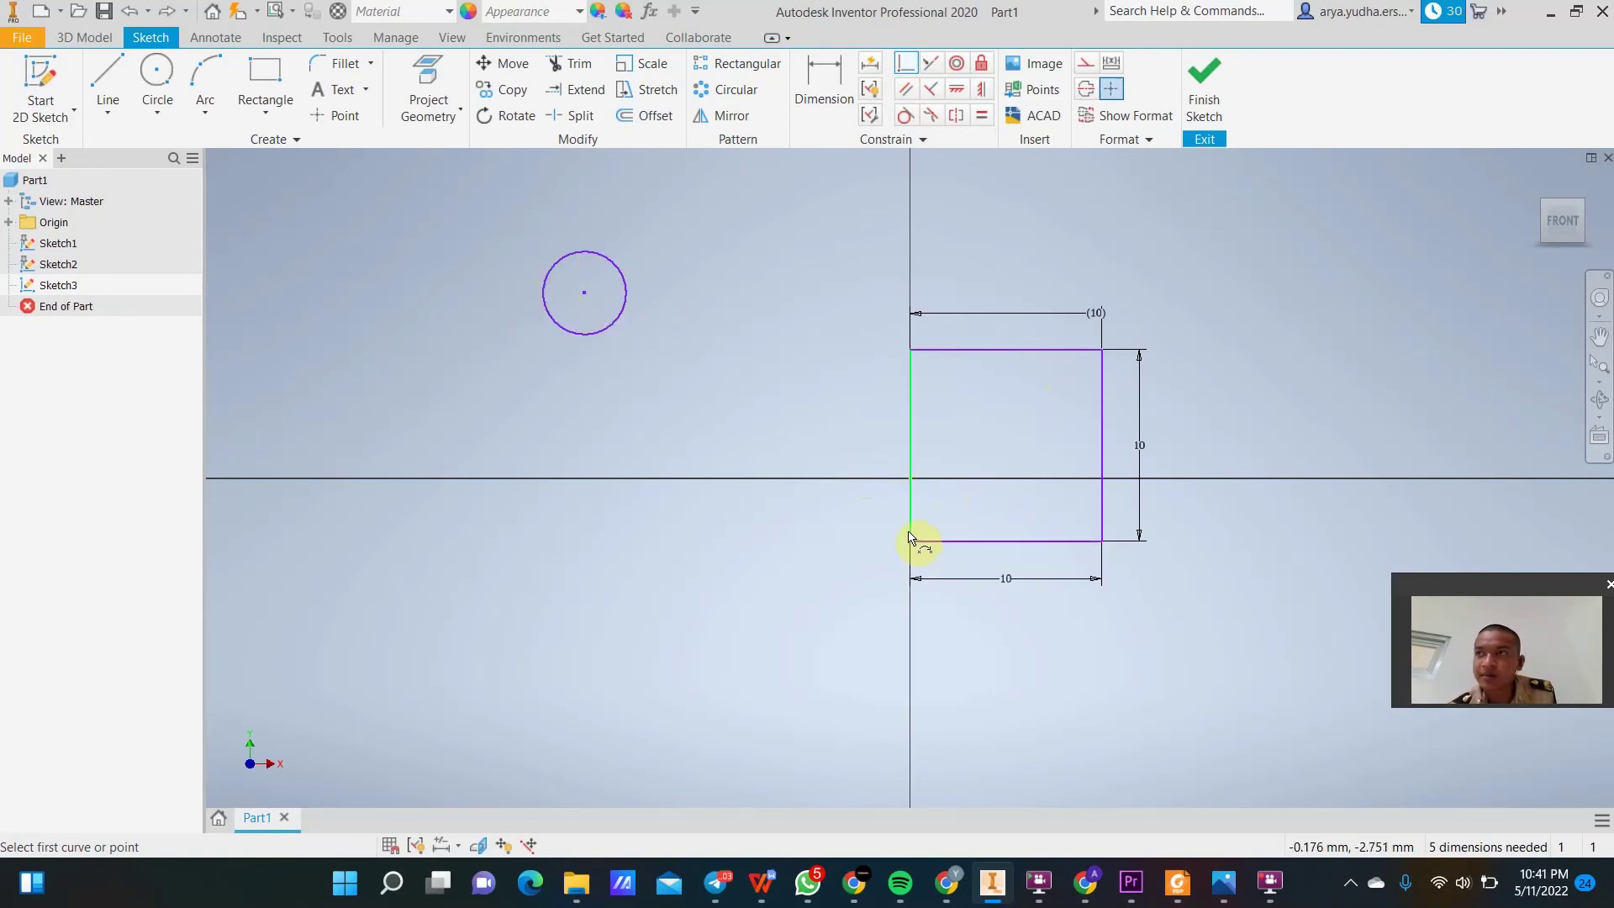
{"action": "left_click", "coordinate": [542, 300]}
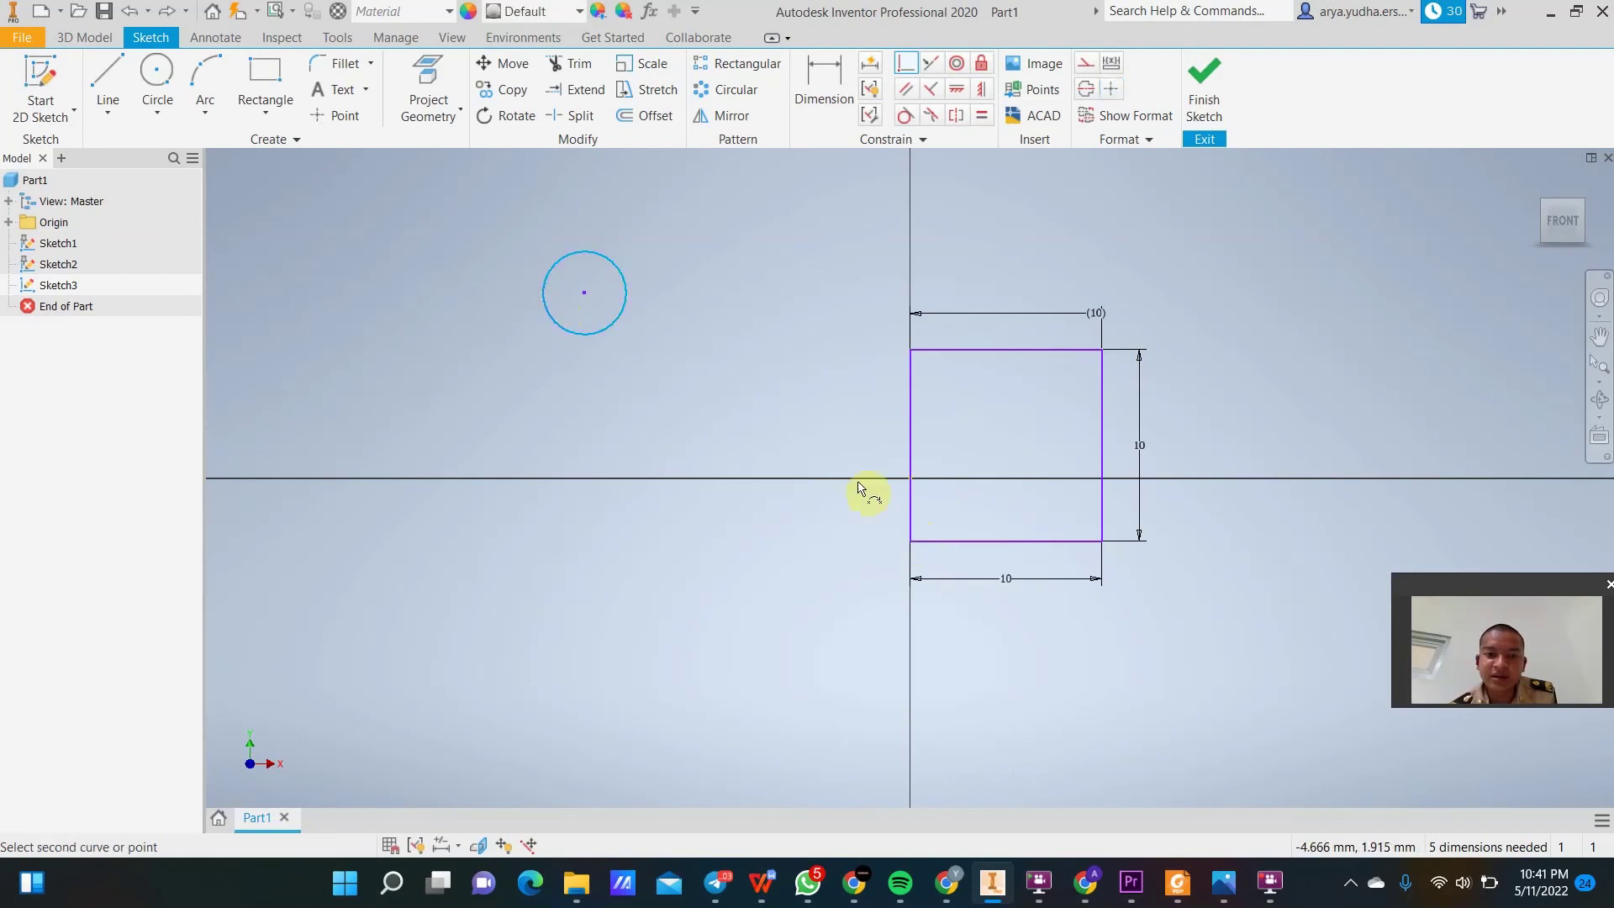
{"action": "left_click", "coordinate": [911, 541]}
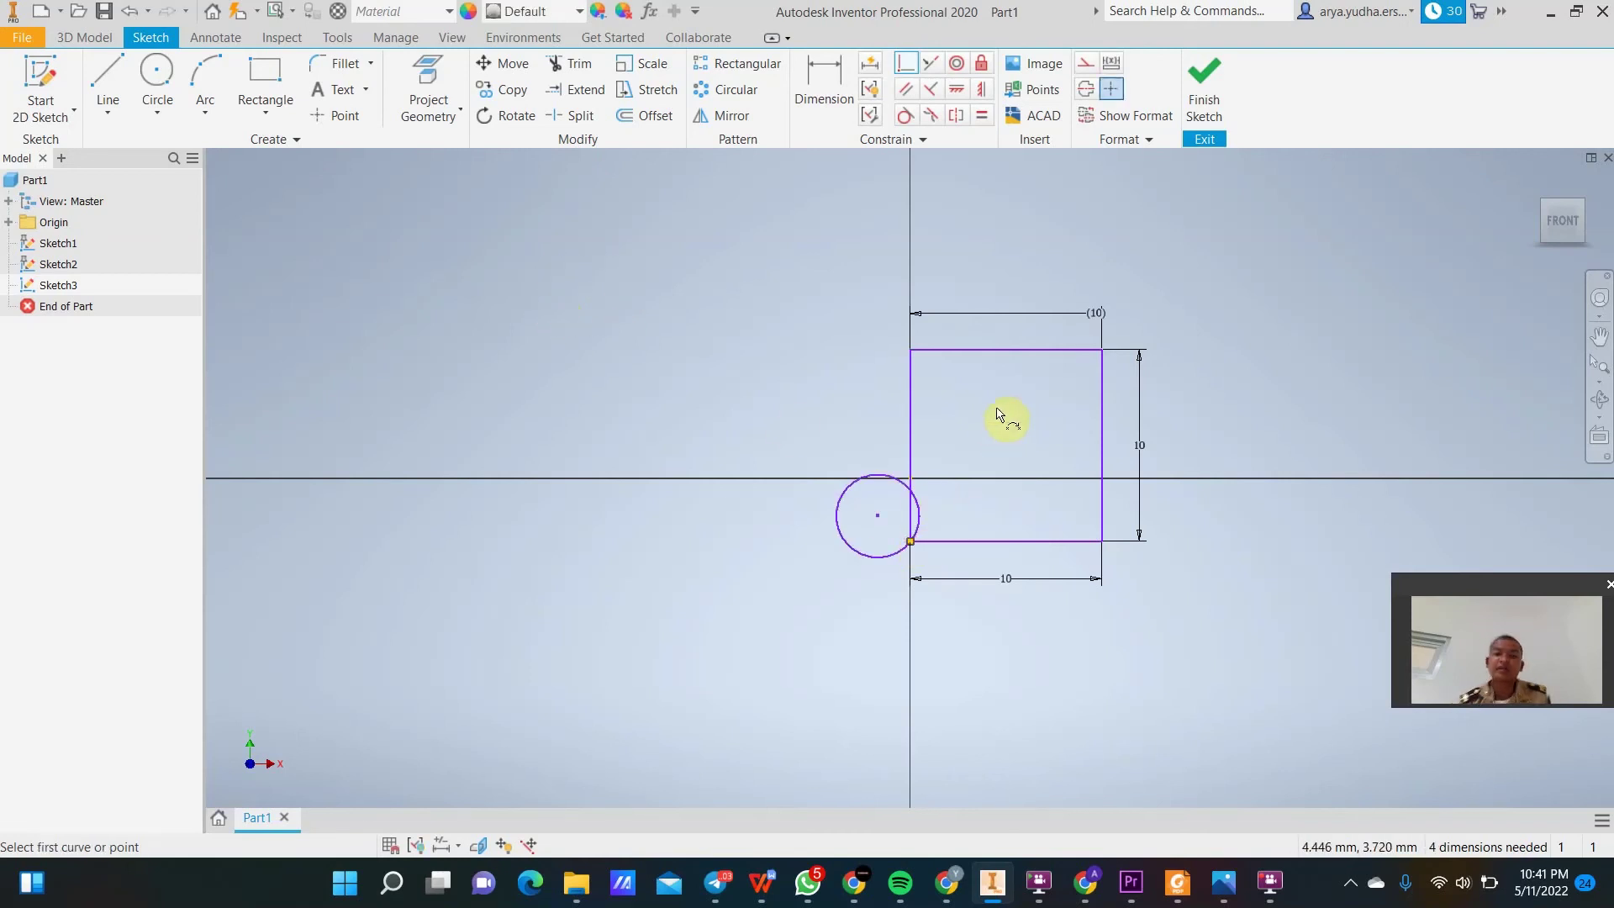
{"action": "key", "text": "ctrl+z"}
{"action": "key", "text": "Escape"}
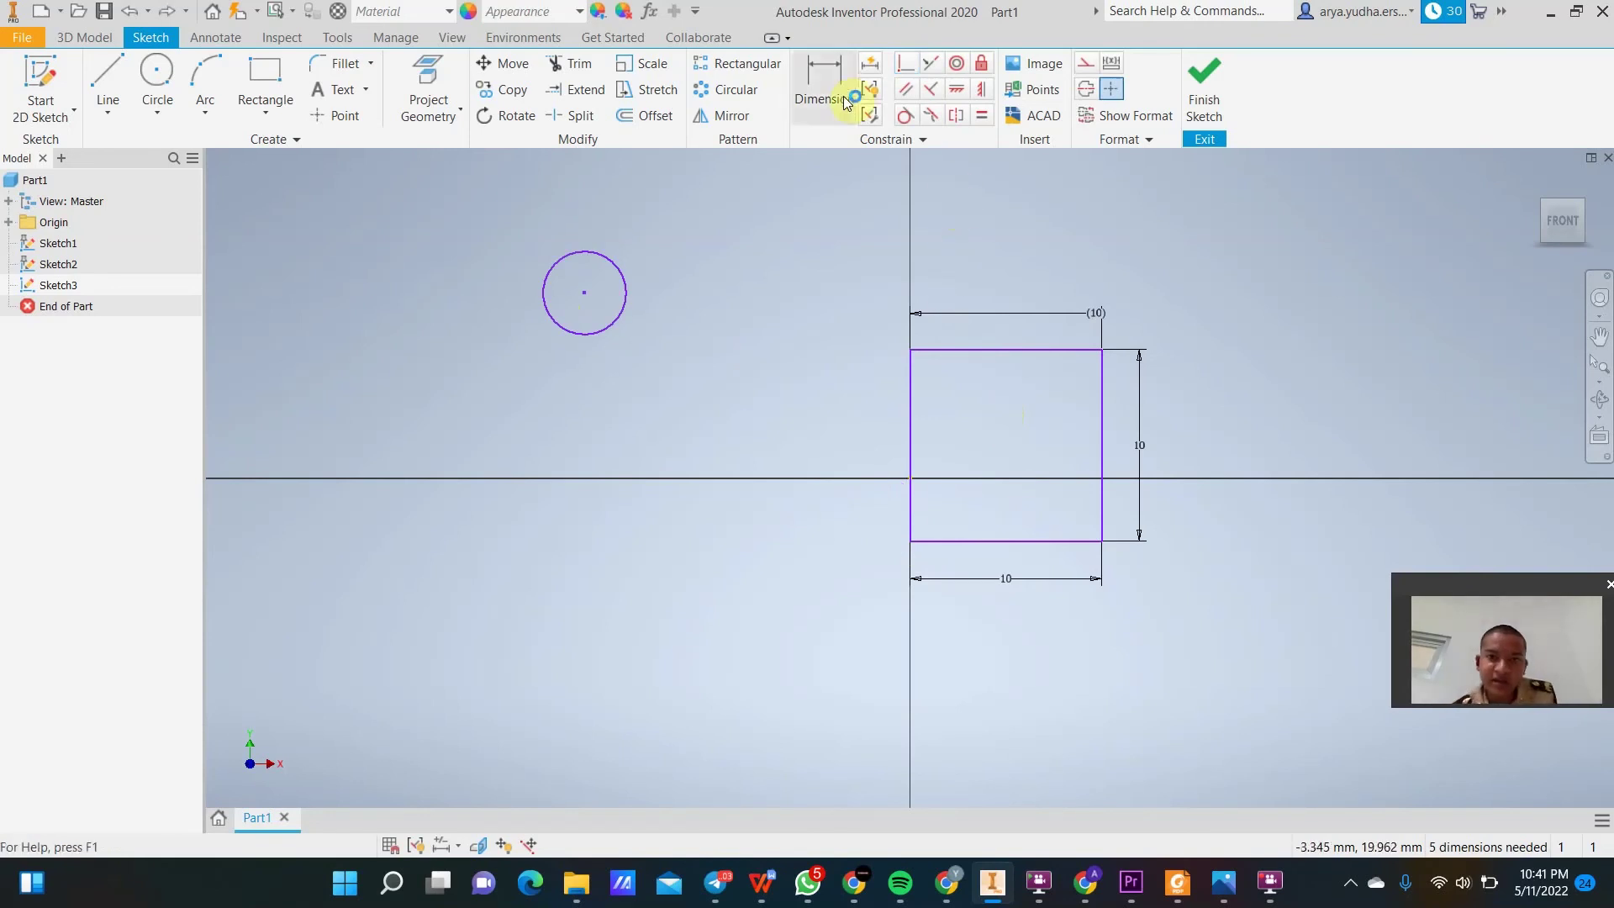
Undo the creation of the circle in the sketch.
{"action": "left_click", "coordinate": [885, 99]}
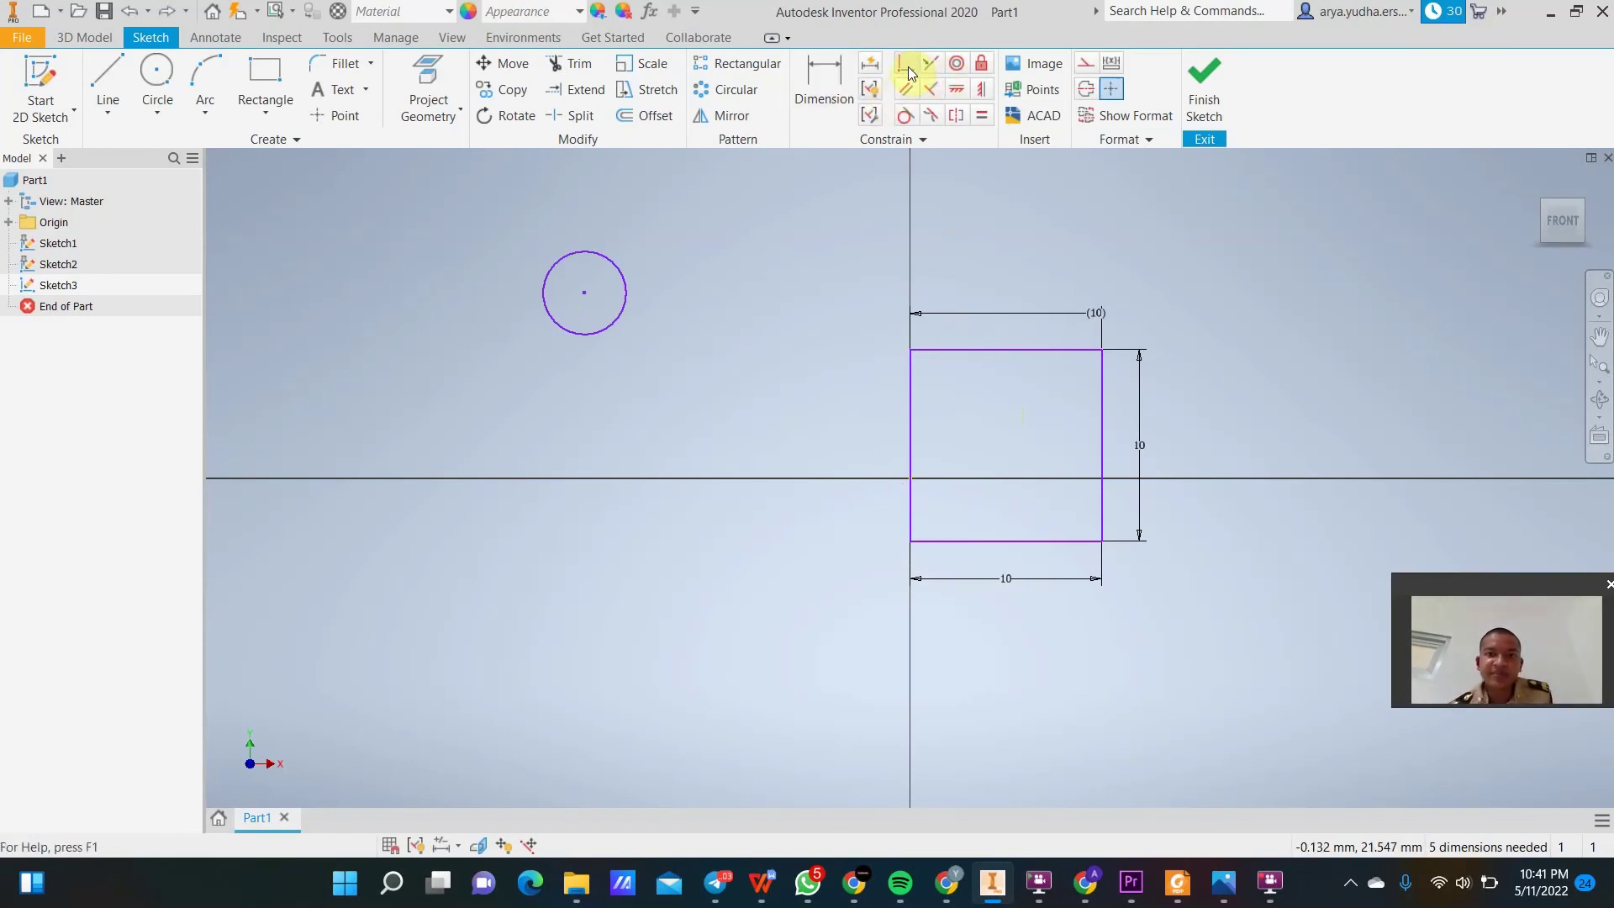
{"action": "key", "text": "ctrl+z"}
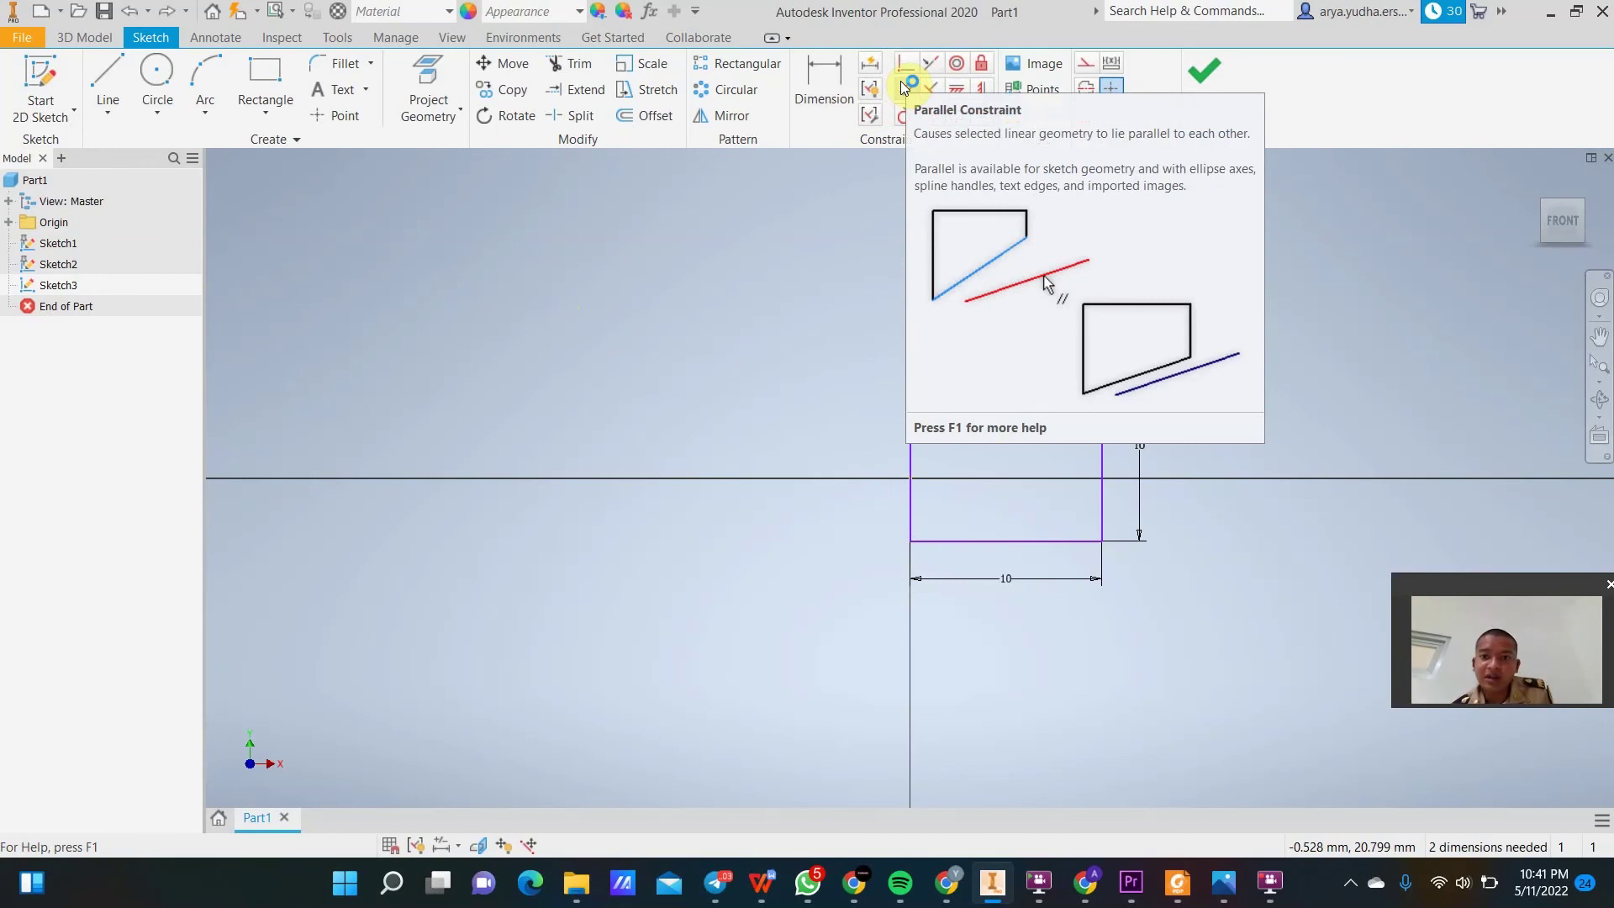
Sketch a slanted line above and to the right of the square.
{"action": "left_click", "coordinate": [903, 87]}
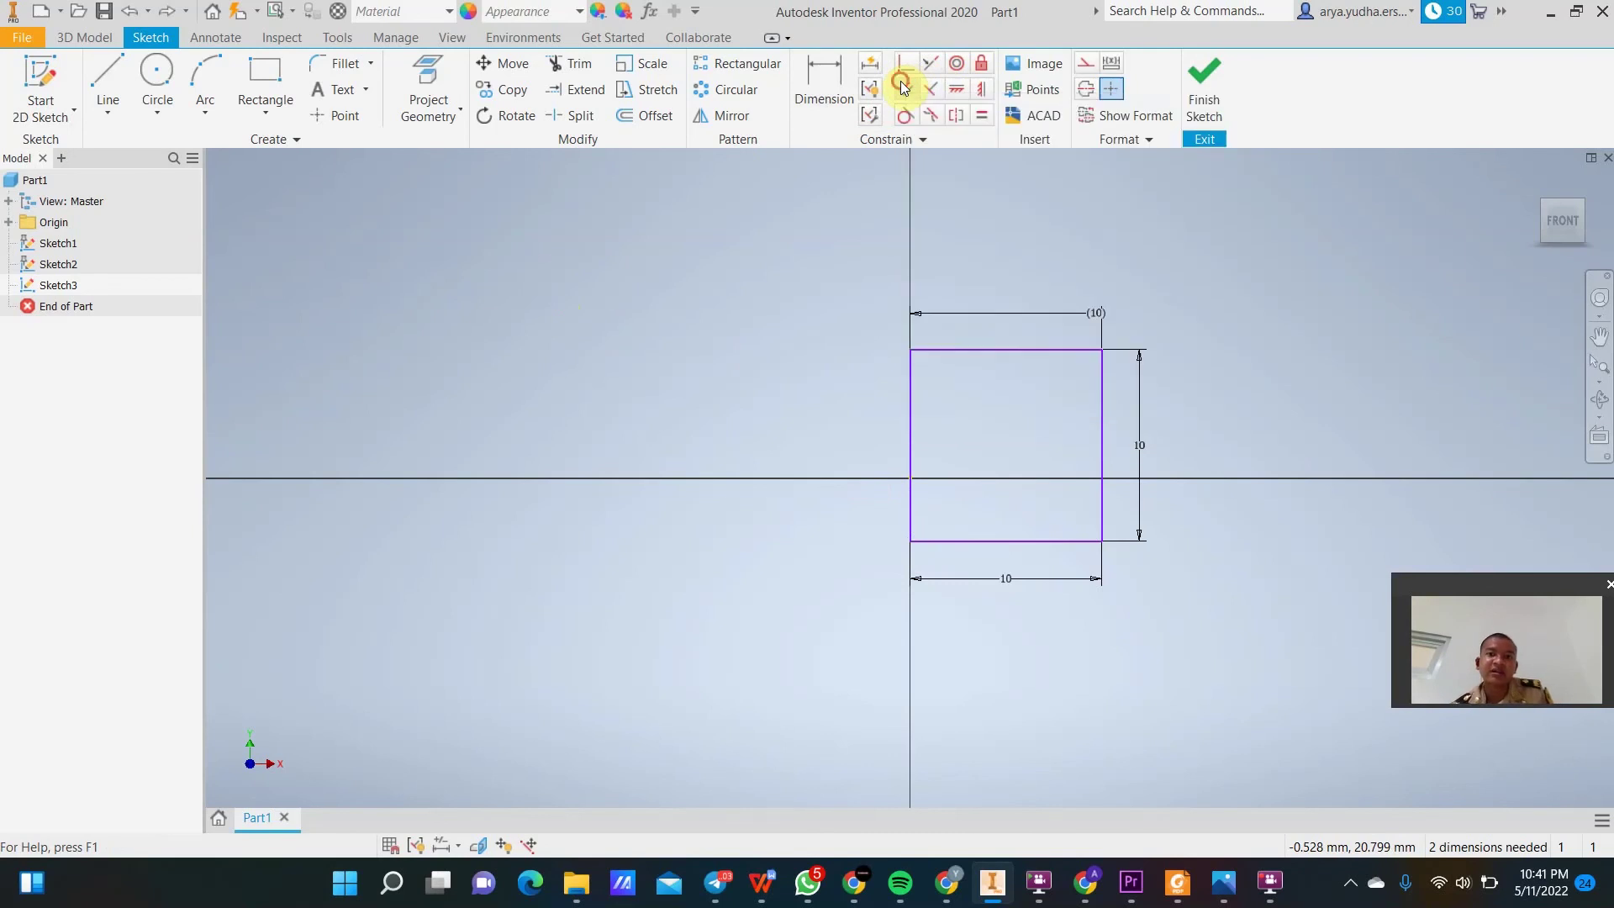
{"action": "left_click", "coordinate": [107, 76]}
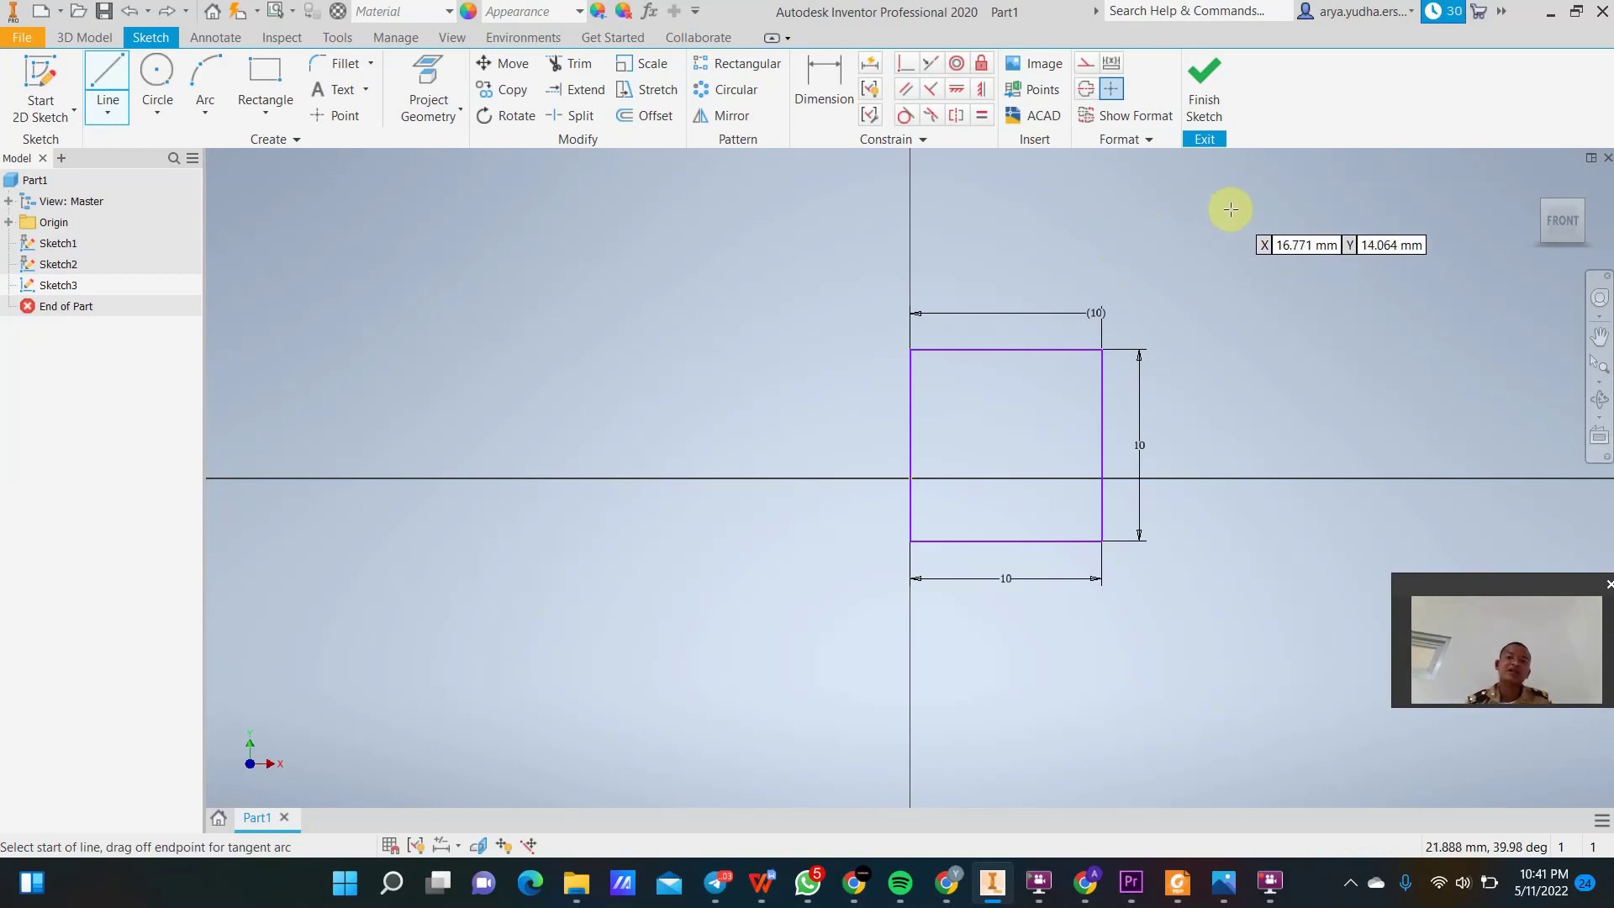
{"action": "left_click", "coordinate": [1208, 224]}
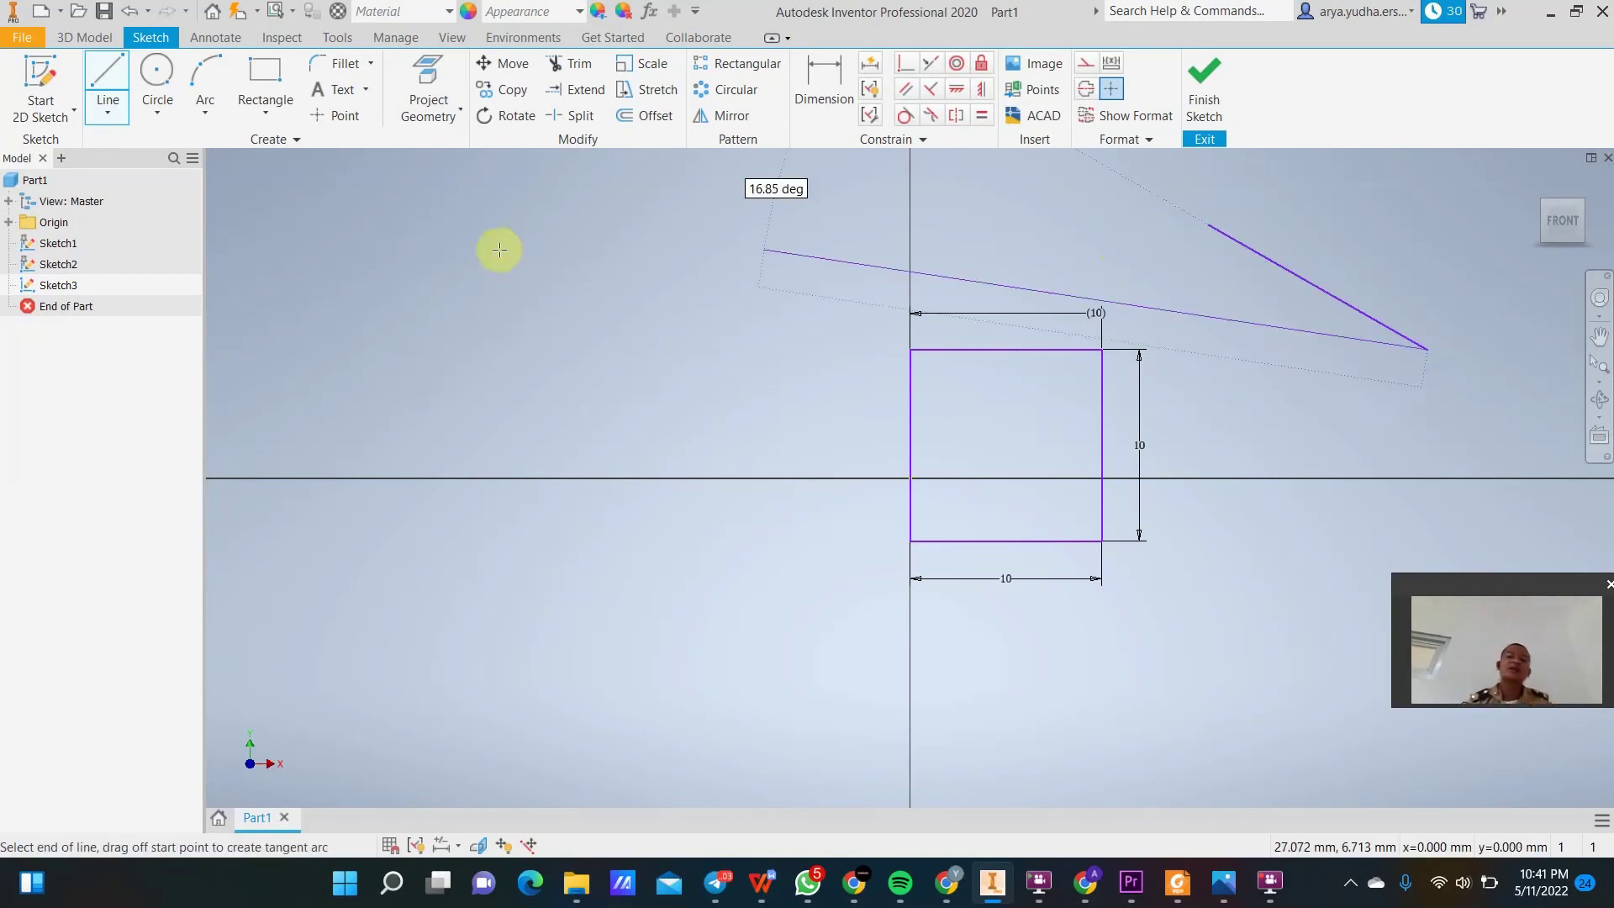
{"action": "left_click", "coordinate": [110, 79]}
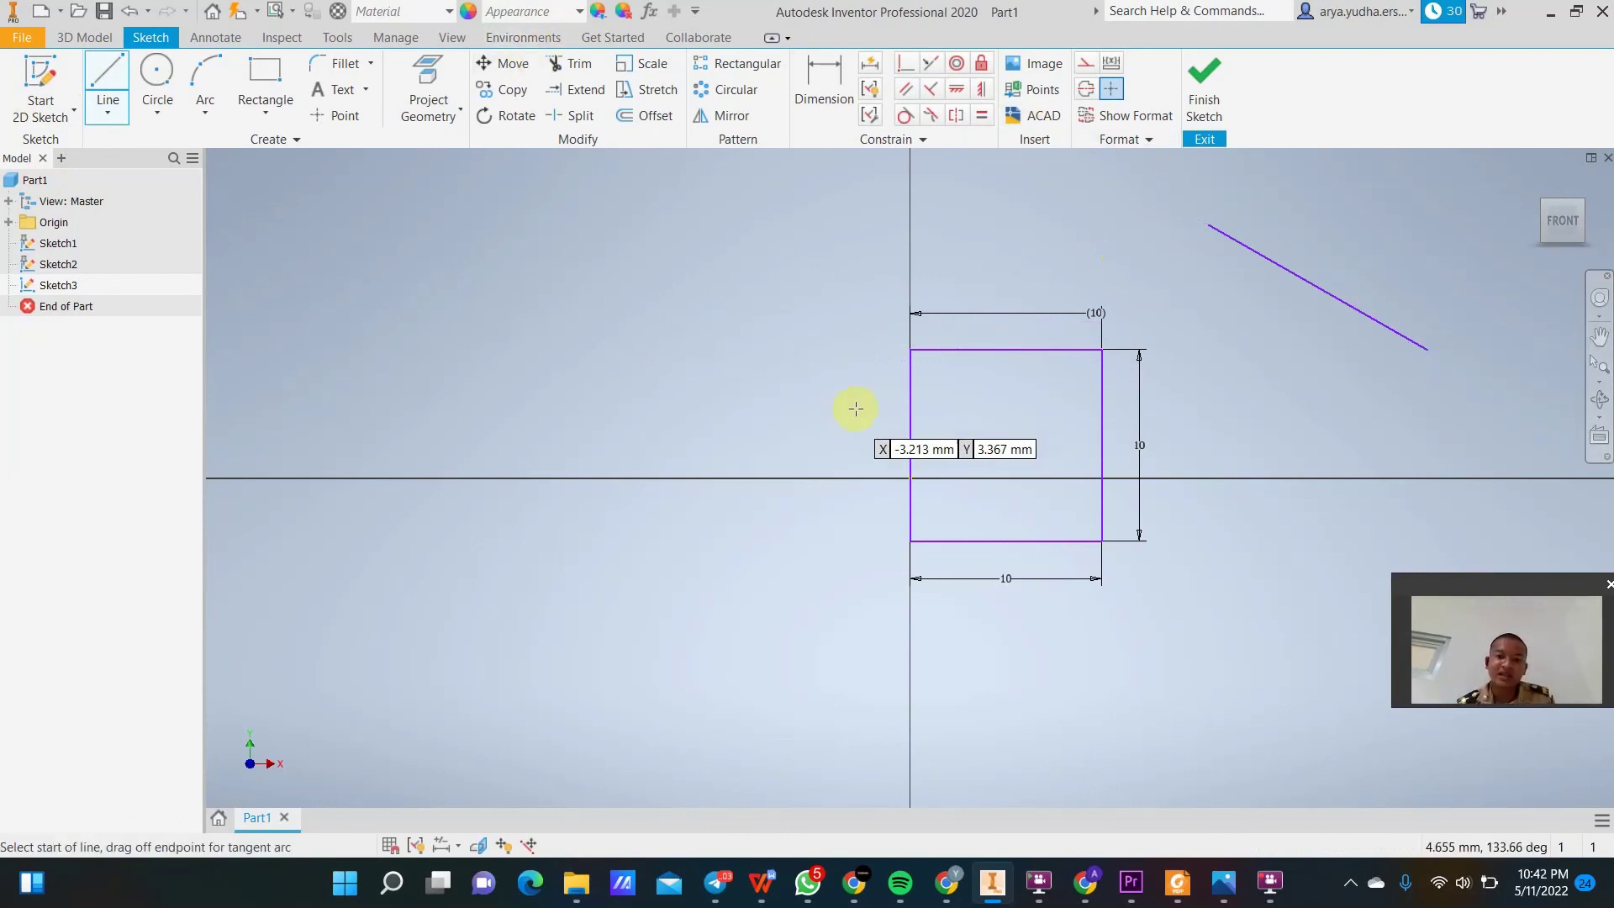
Apply a parallel constraint between the slanted line and the square's left side, then undo both the constraint and the line.
{"action": "left_click", "coordinate": [906, 90]}
{"action": "left_click", "coordinate": [1224, 238]}
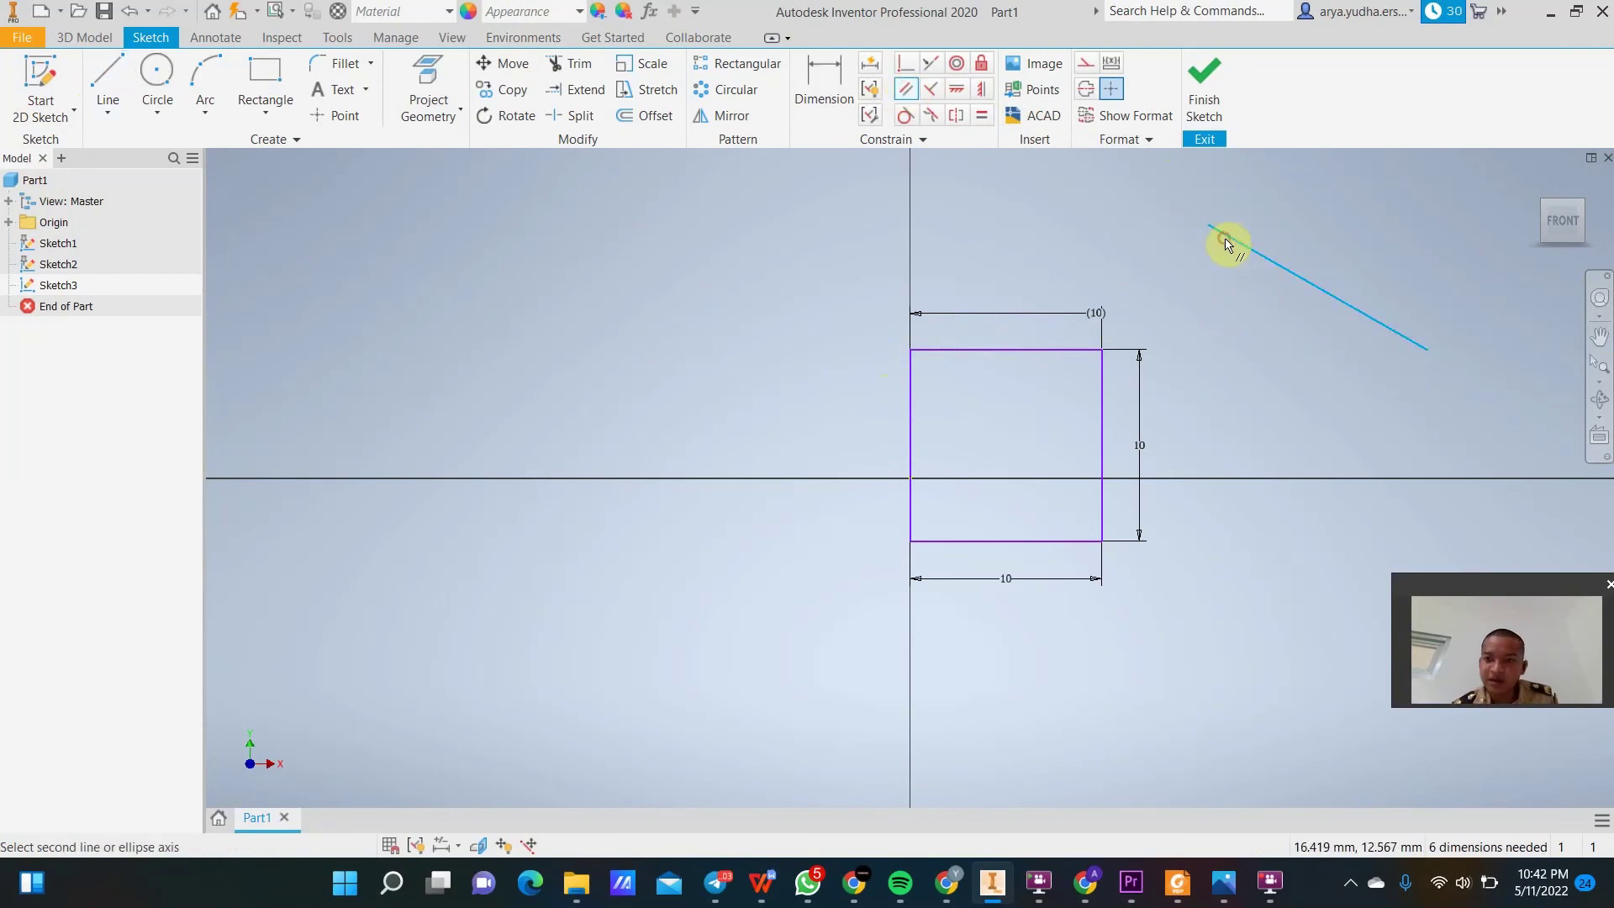
{"action": "left_click", "coordinate": [913, 436]}
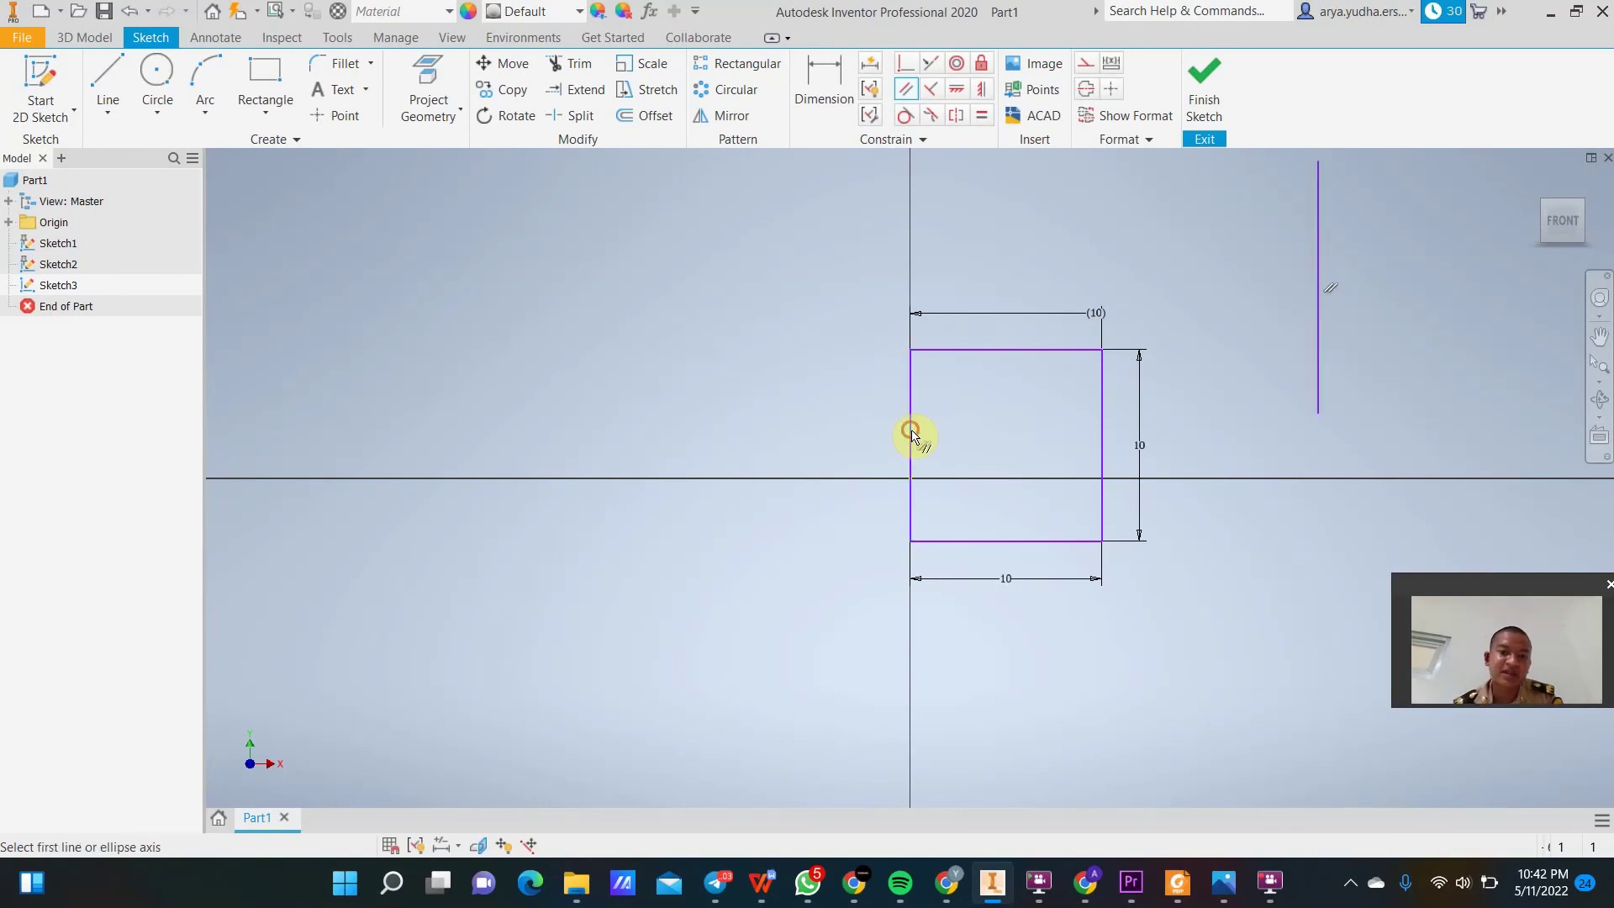
{"action": "key", "text": "Escape"}
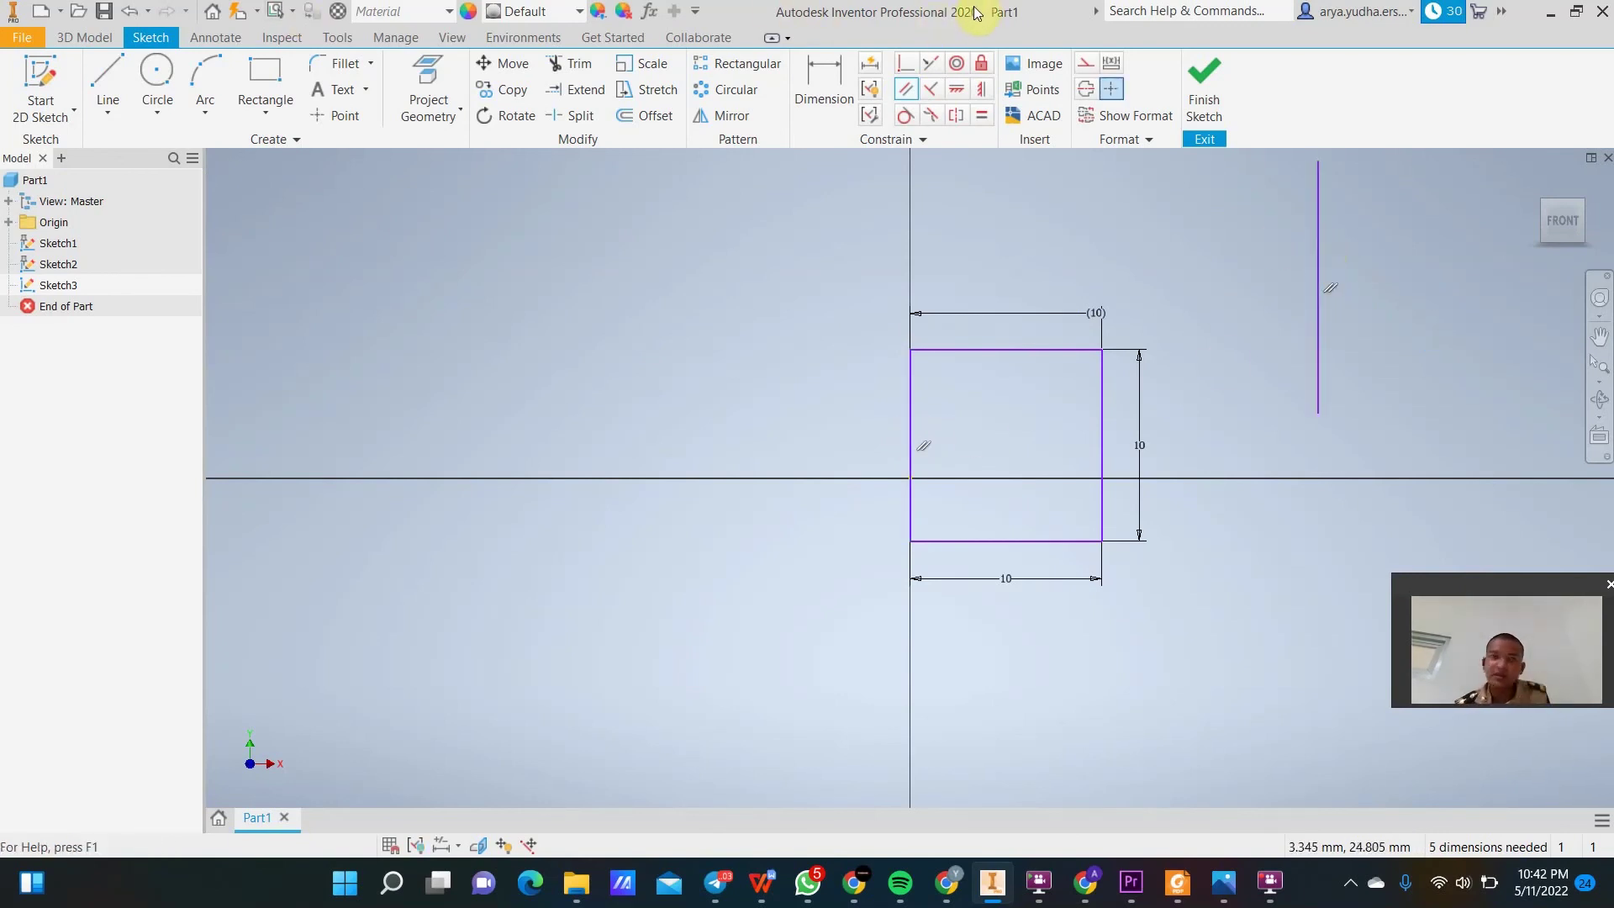
{"action": "key", "text": "ctrl+z"}
{"action": "key", "text": "ctrl+z"}
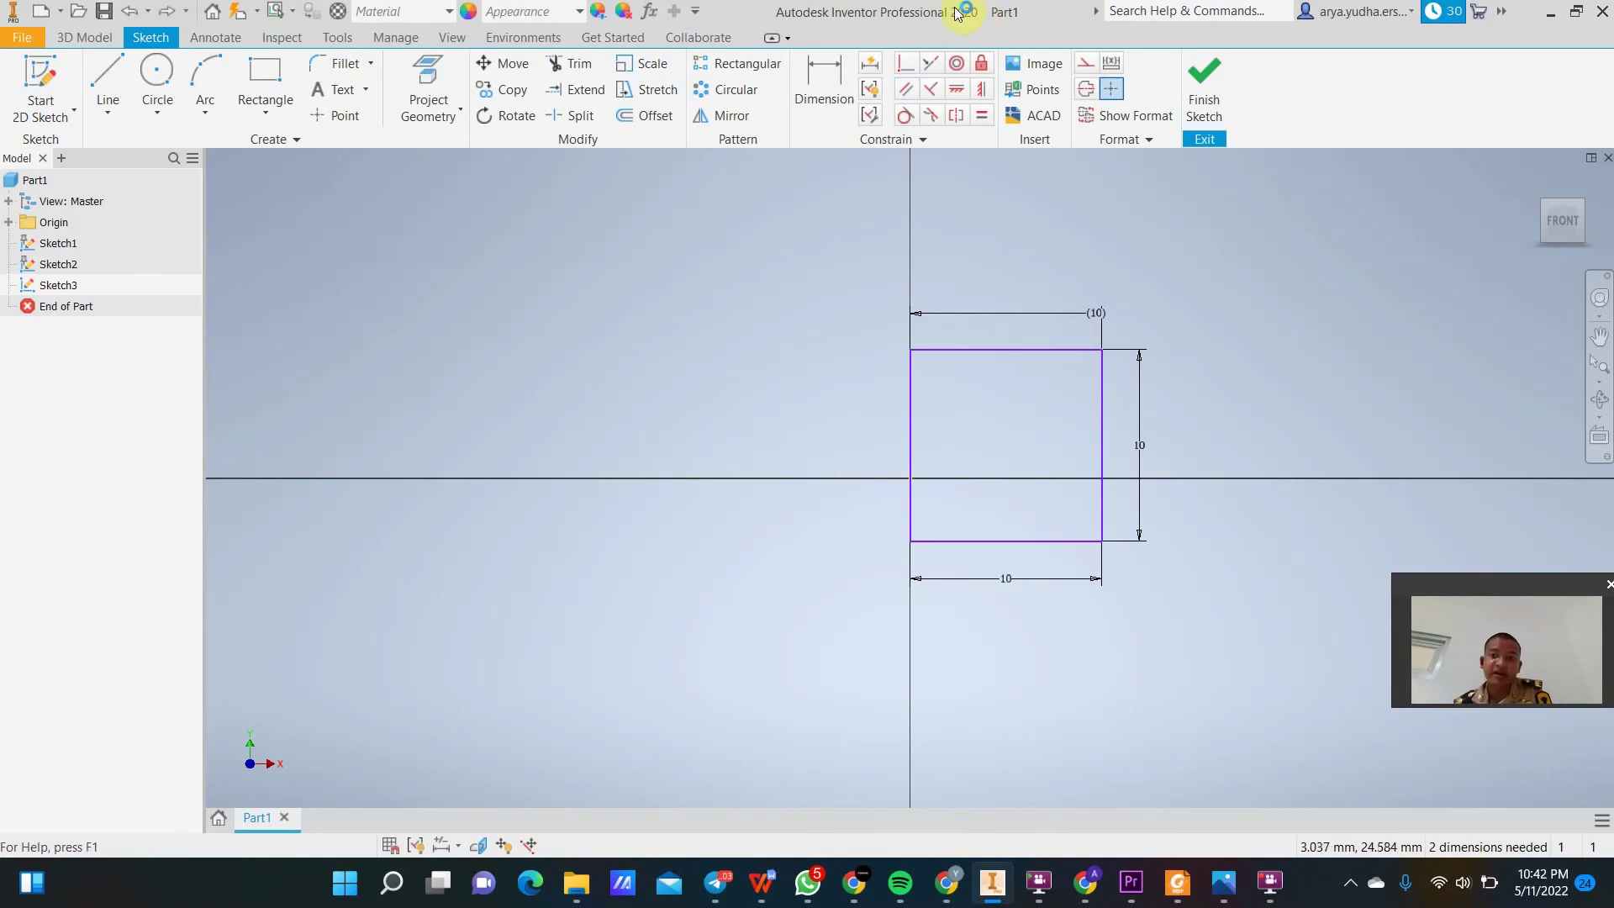
Sketch a circle above and to the left of the square.
{"action": "left_click", "coordinate": [906, 114]}
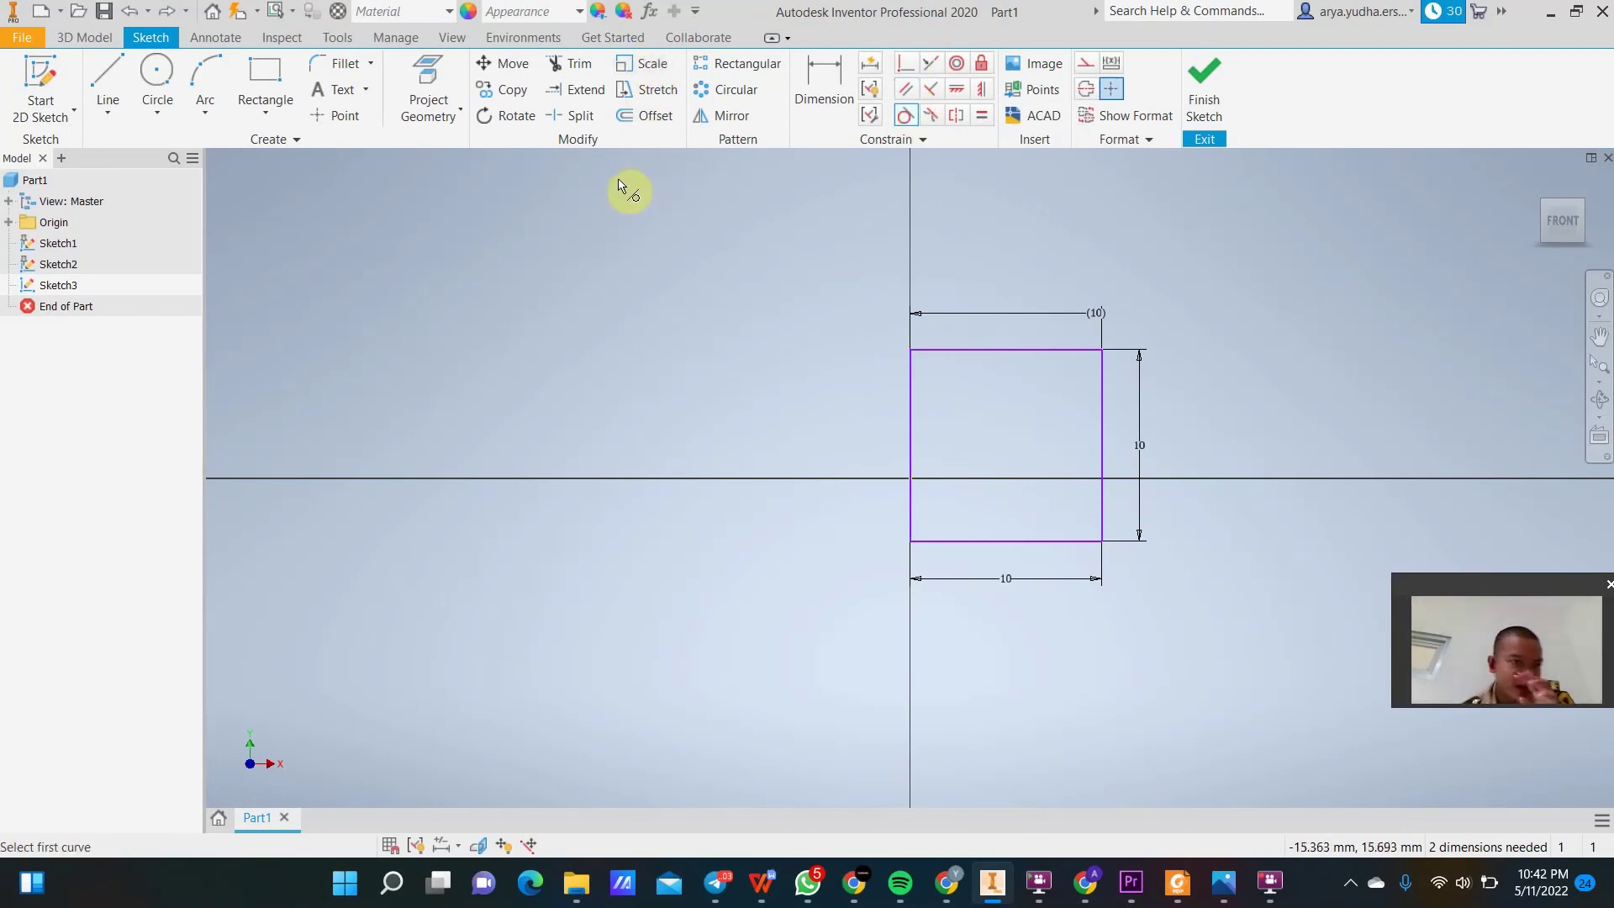
{"action": "left_click", "coordinate": [158, 74]}
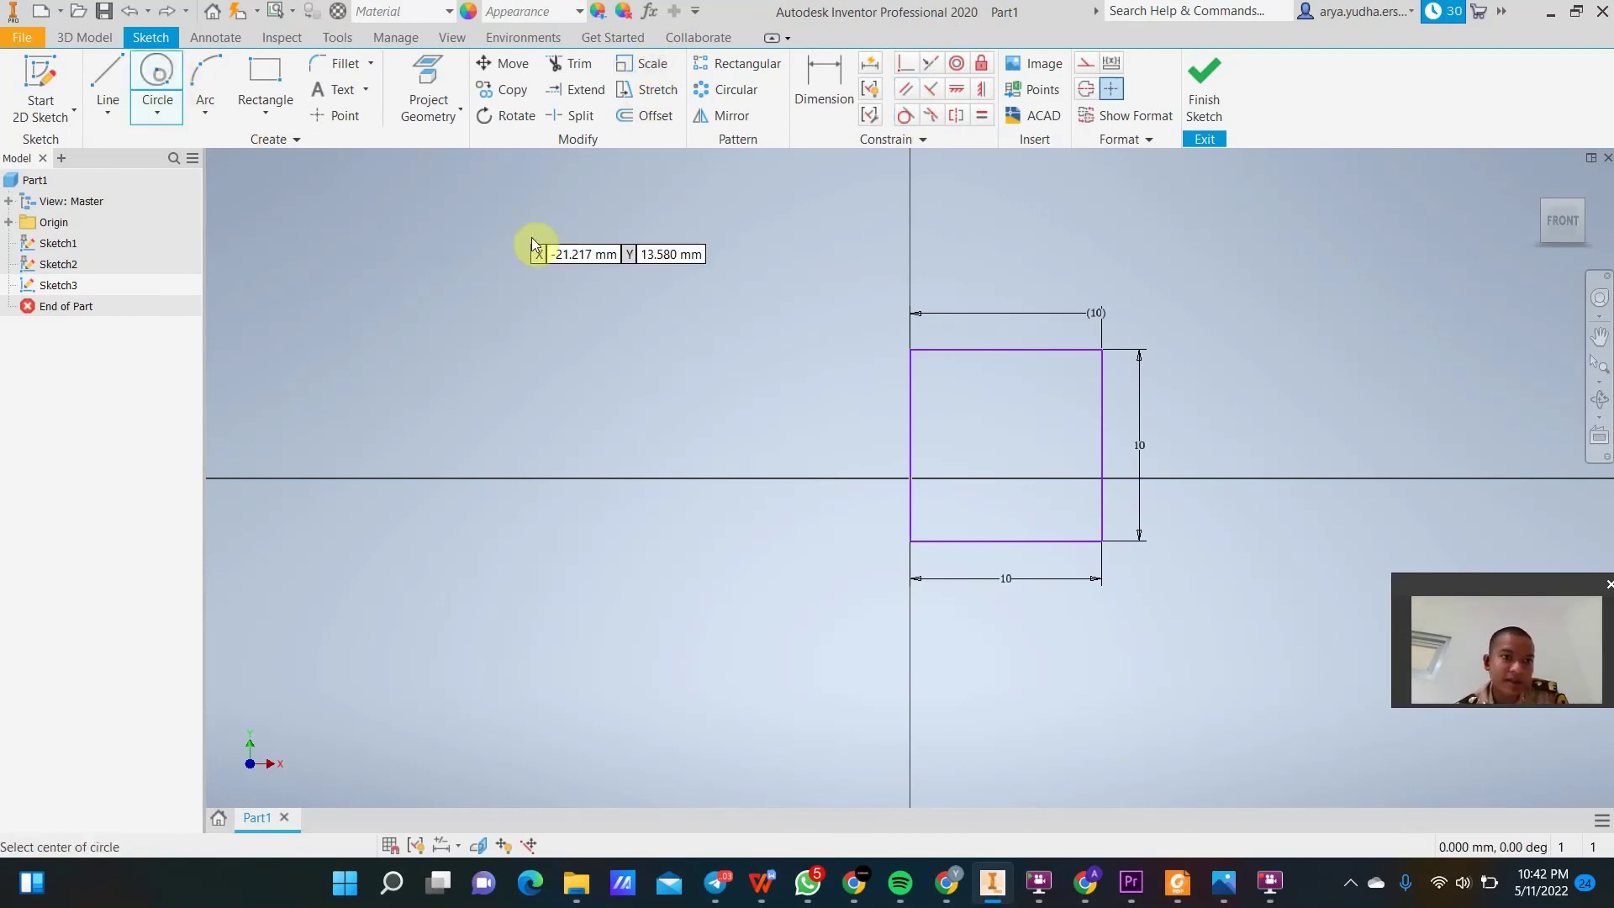
{"action": "left_click", "coordinate": [584, 314]}
{"action": "left_click", "coordinate": [620, 365]}
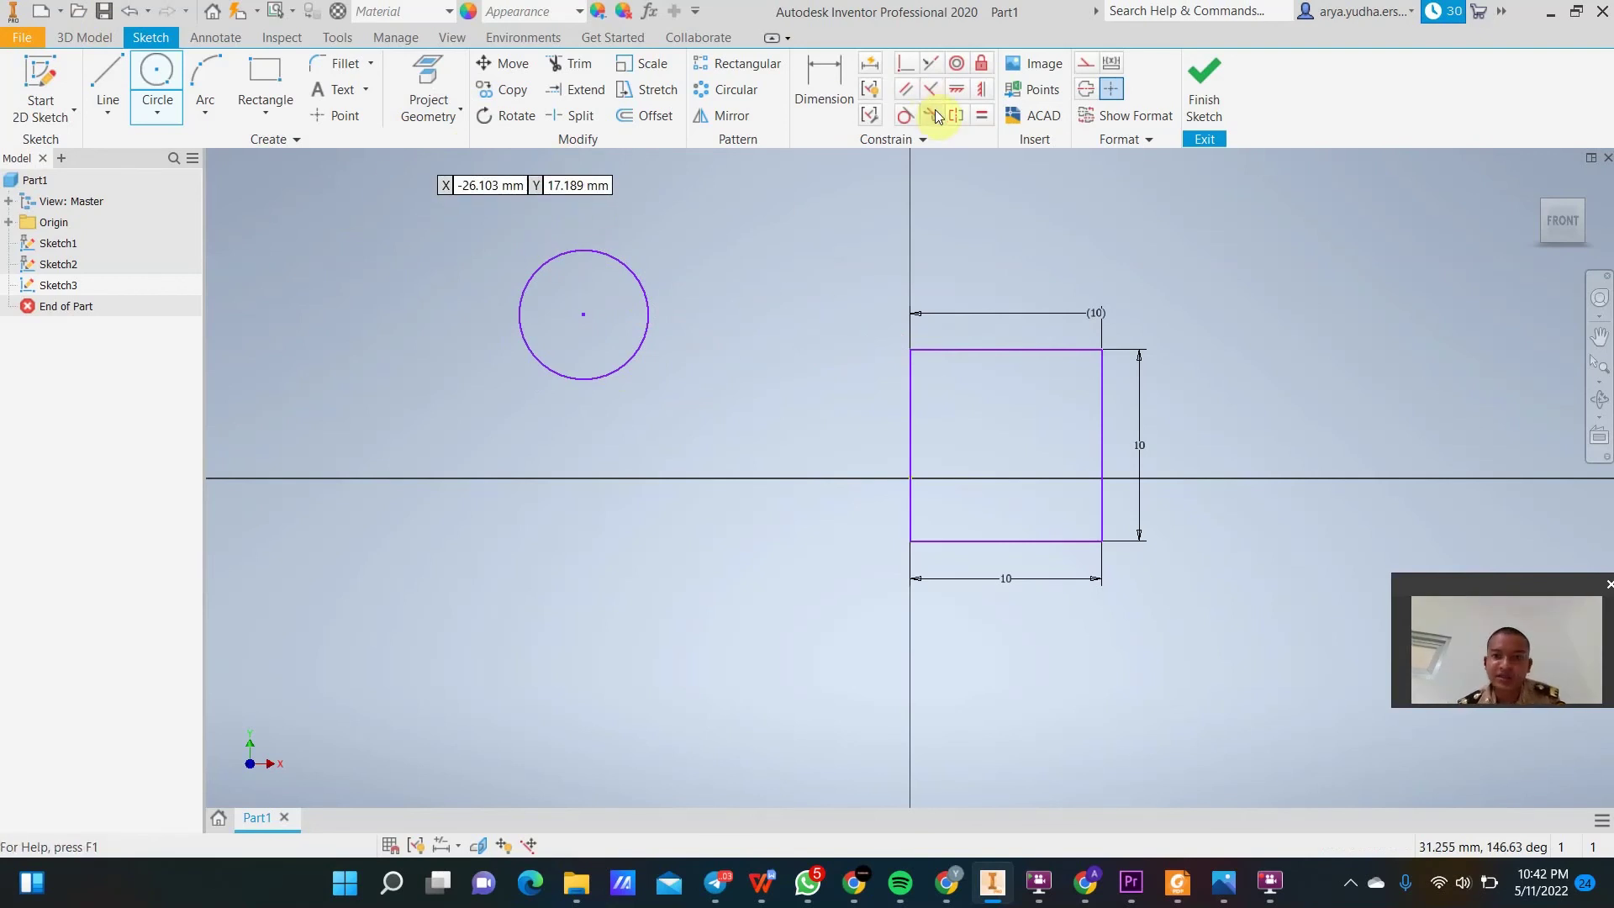
Apply a tangent constraint between the circle and the square's left side, then undo both the constraint and the circle.
{"action": "left_click", "coordinate": [905, 118]}
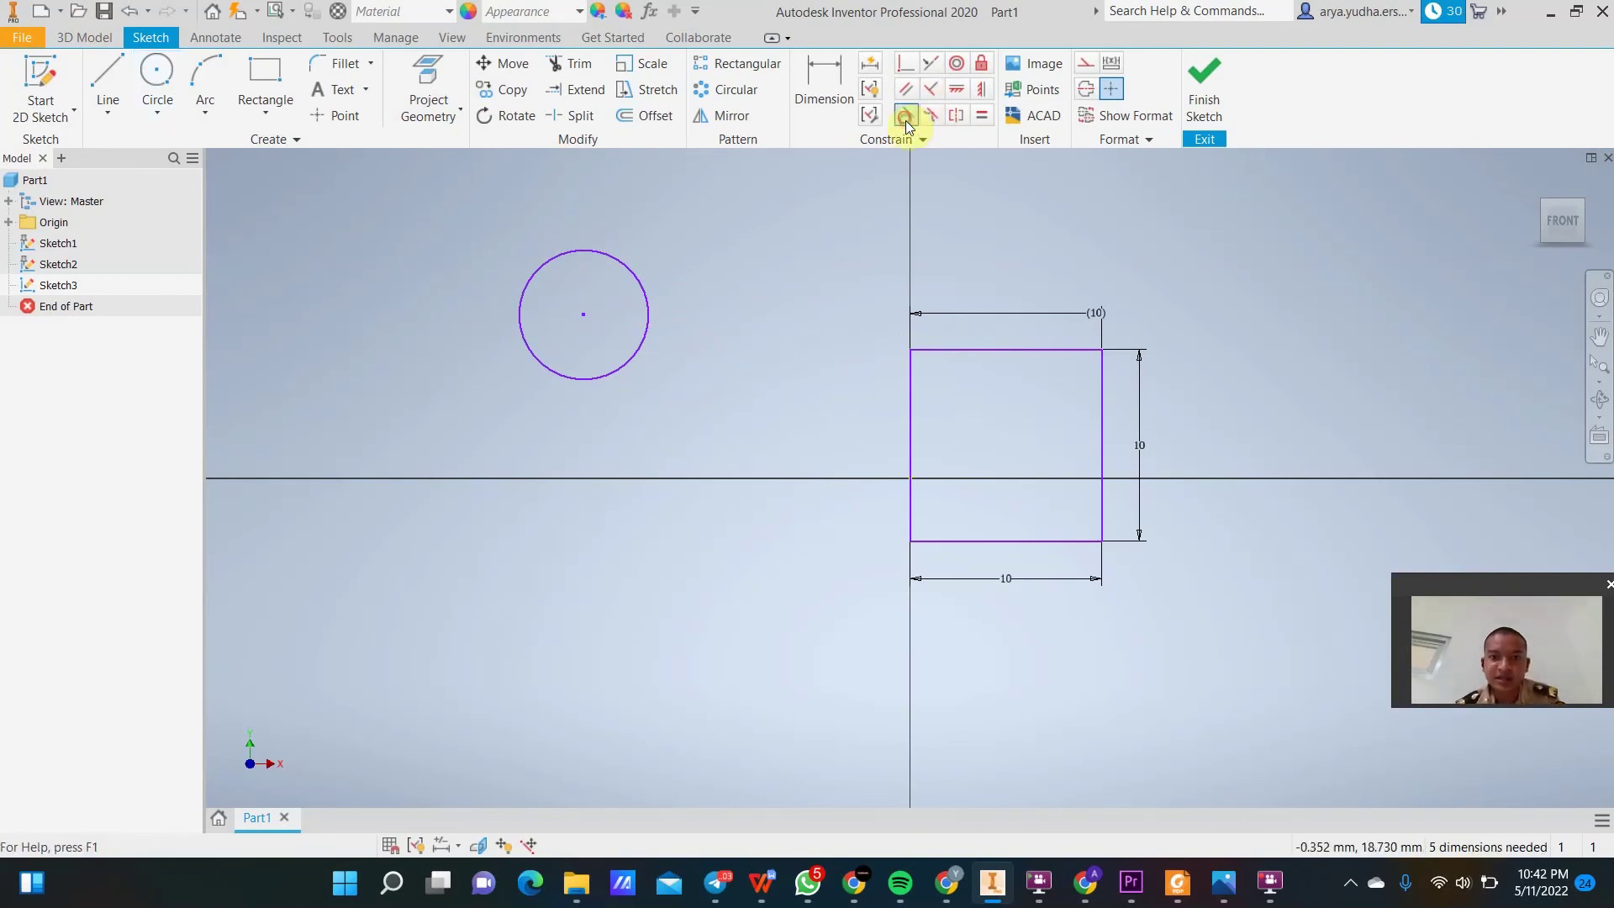
{"action": "left_click", "coordinate": [631, 275]}
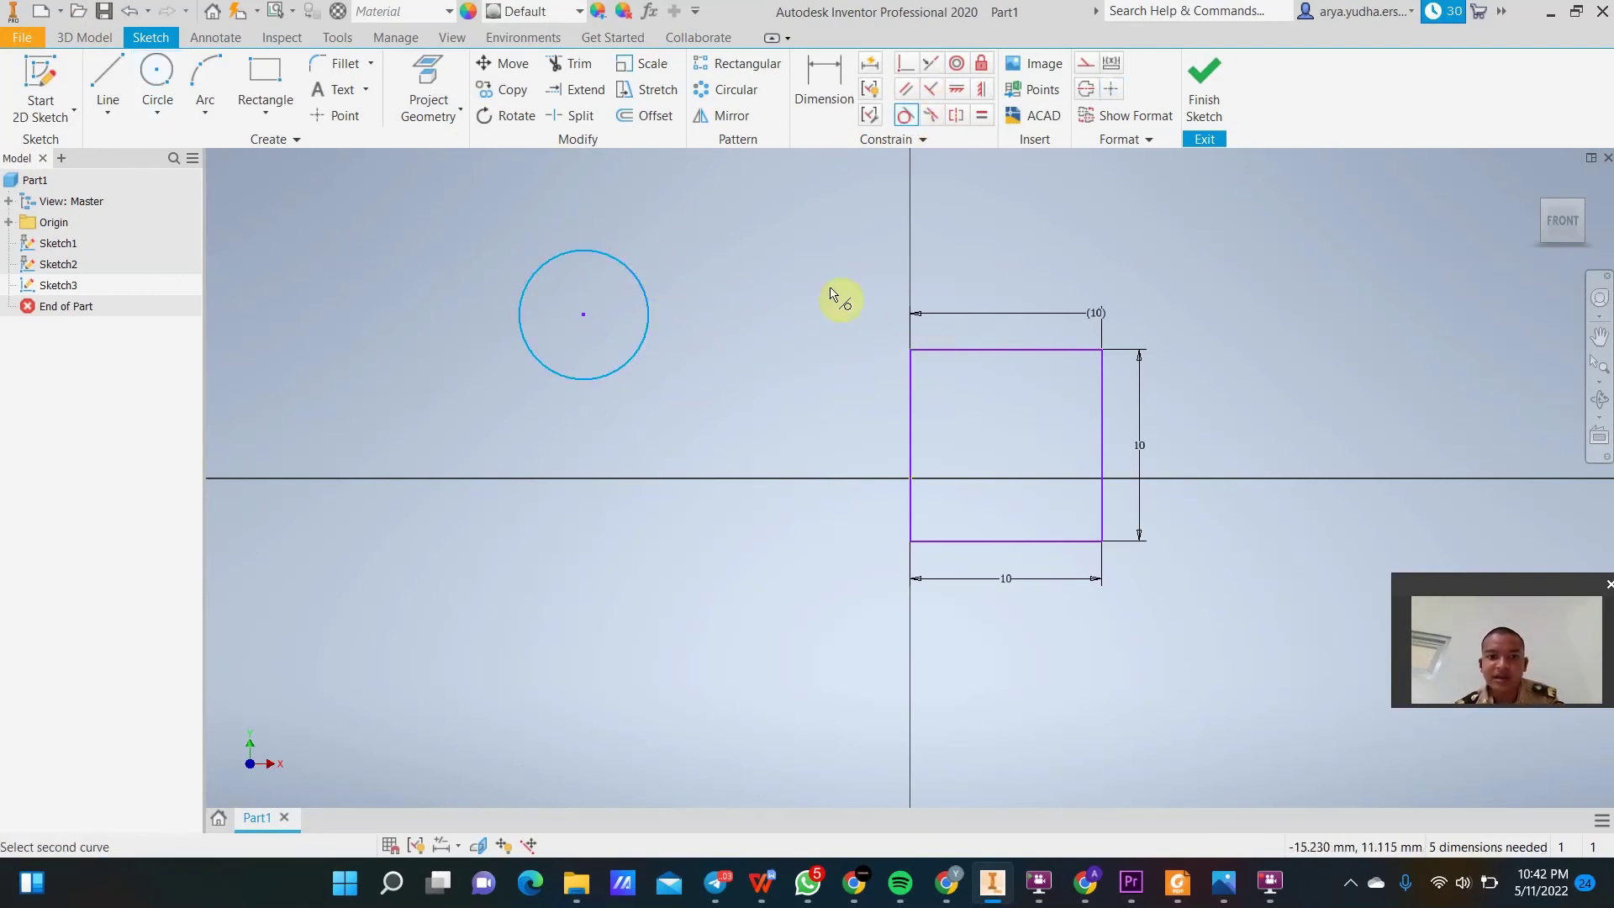
{"action": "left_click", "coordinate": [909, 428]}
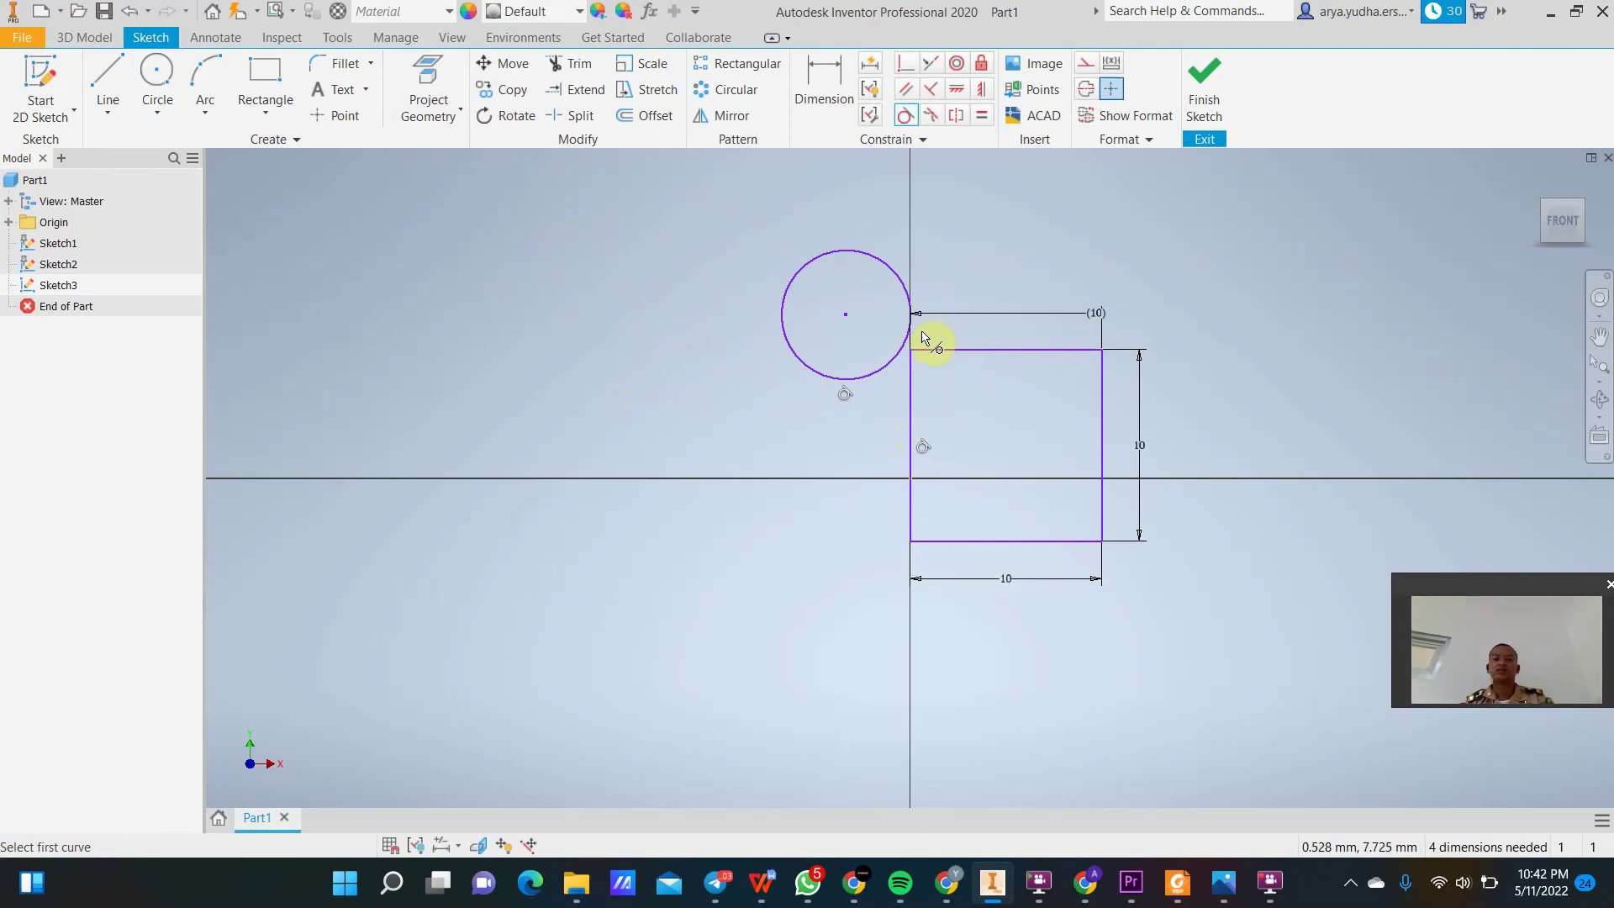
{"action": "left_click", "coordinate": [912, 396]}
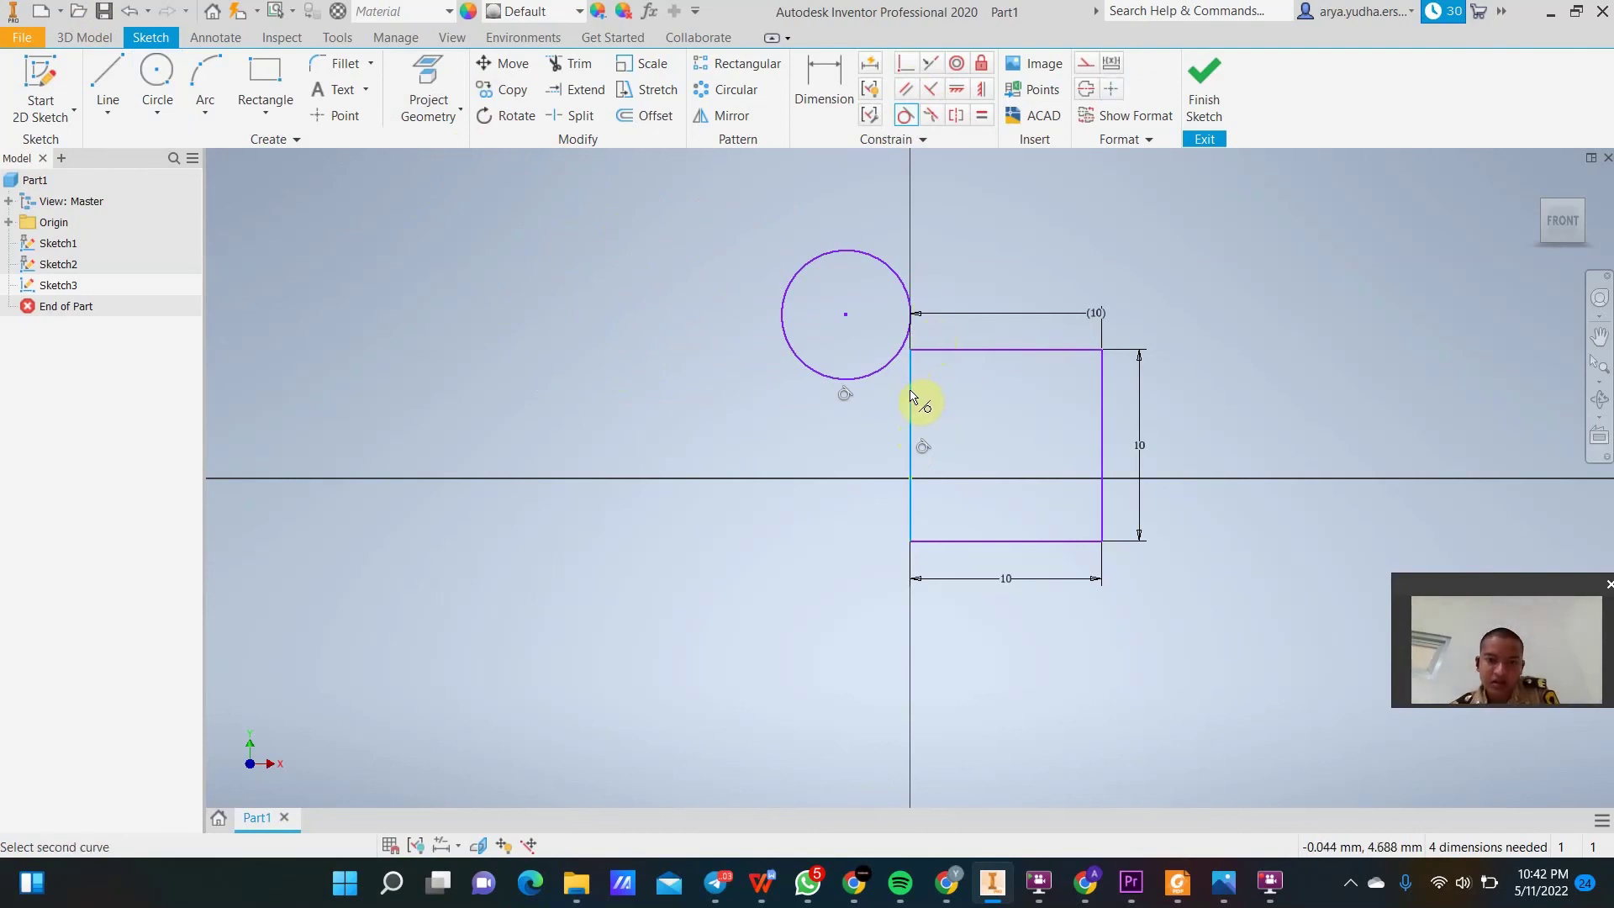
{"action": "key", "text": "ctrl+z"}
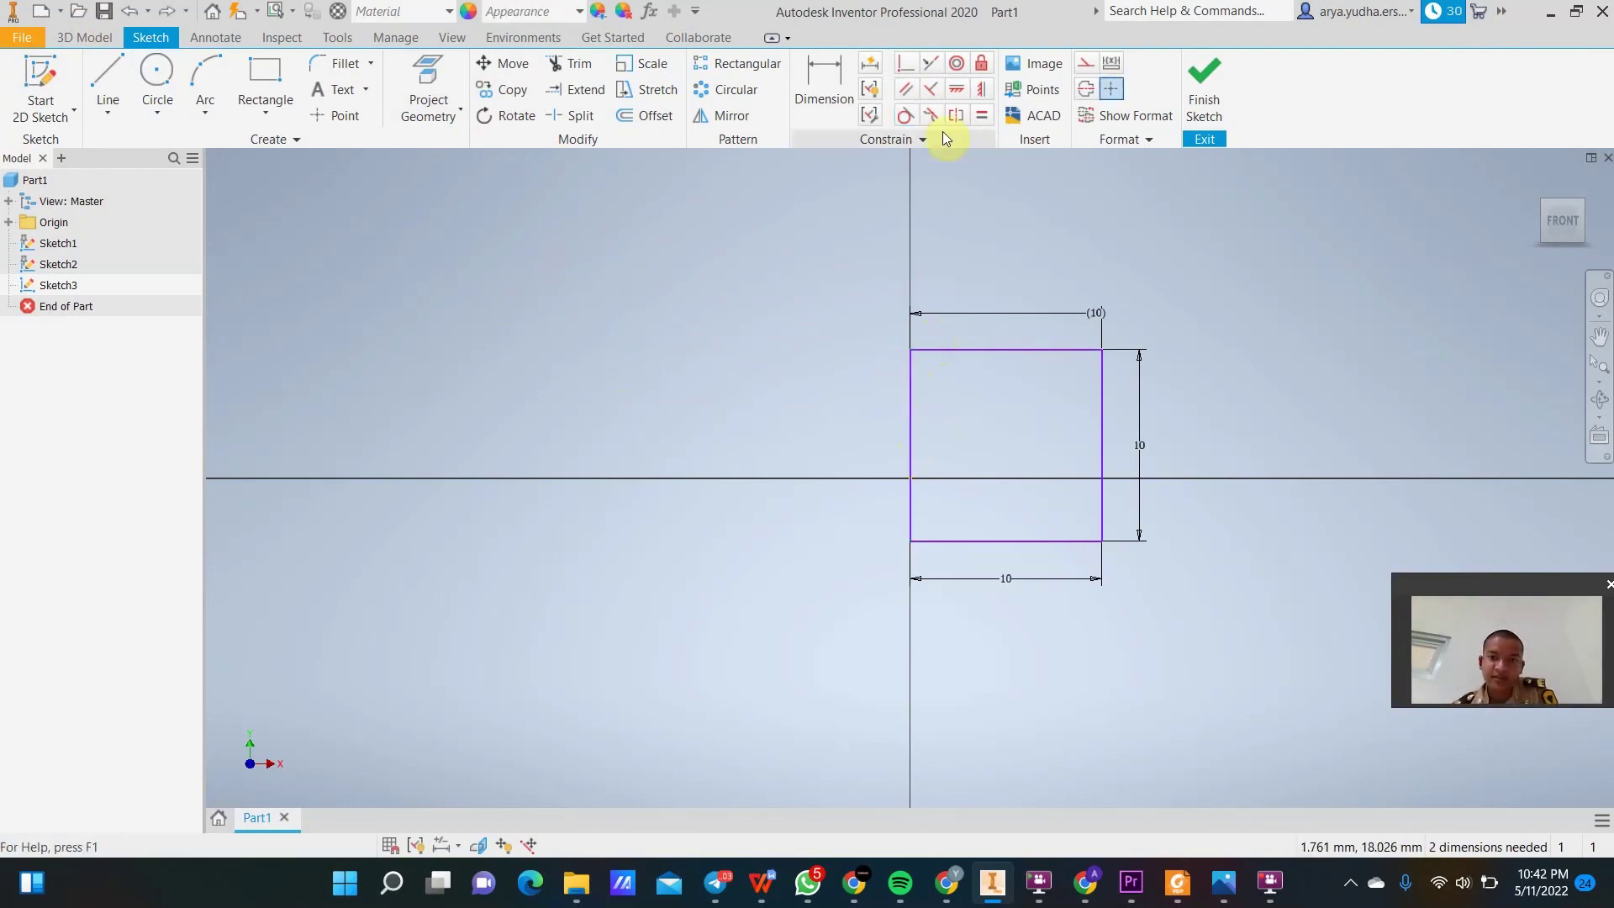
Sketch a small circle below and to the left of the square.
{"action": "left_click", "coordinate": [178, 99]}
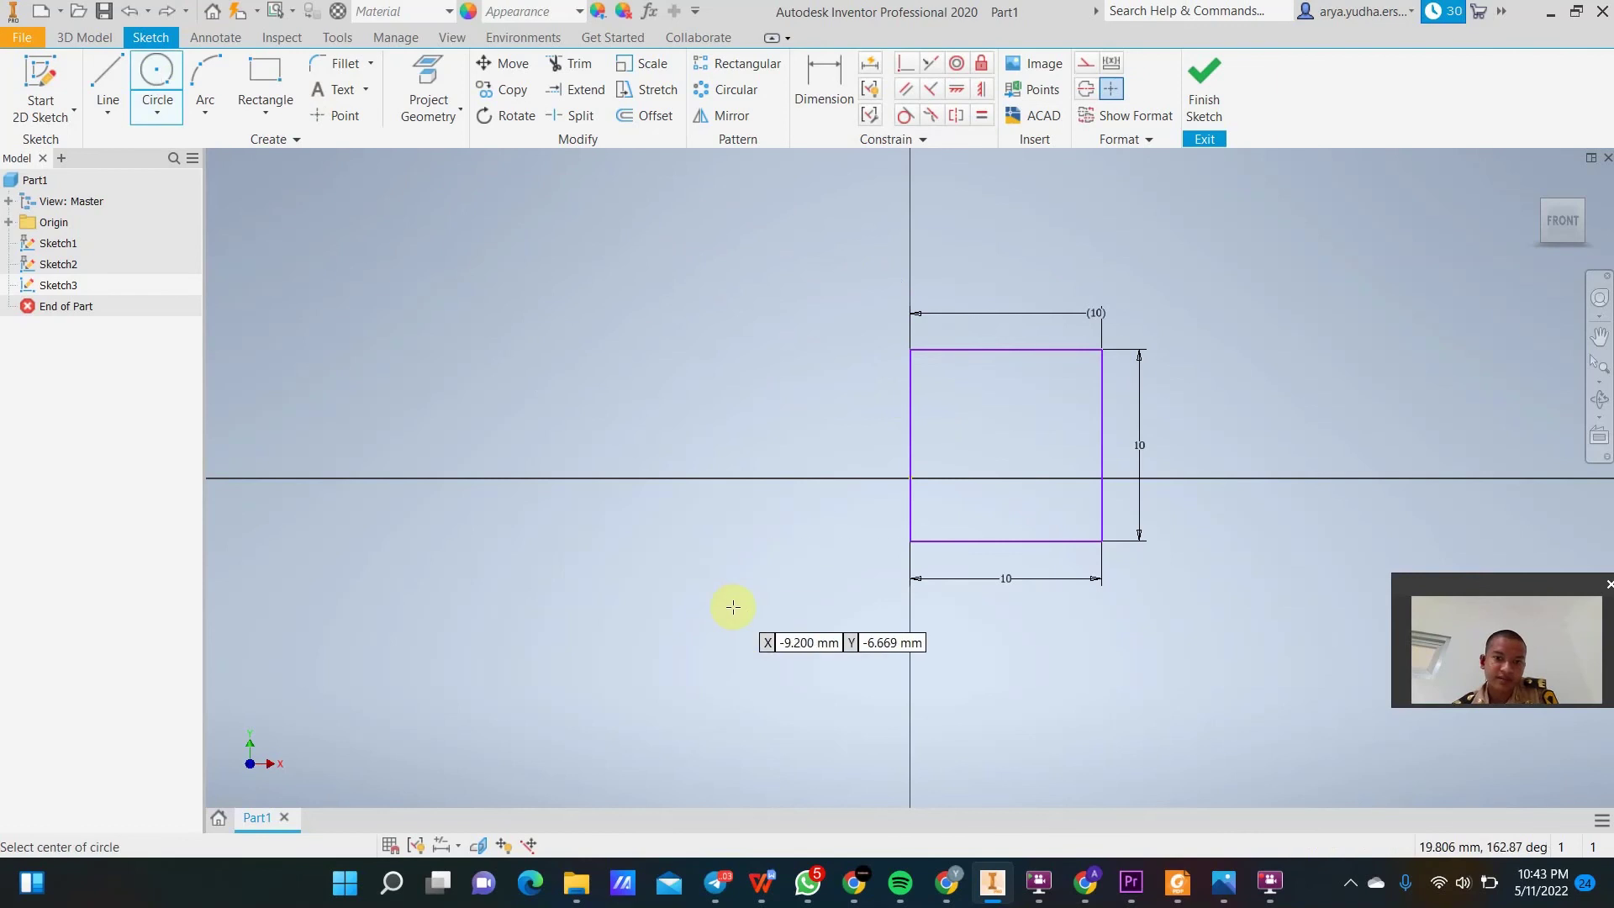
{"action": "left_click", "coordinate": [710, 591]}
{"action": "left_click", "coordinate": [730, 592]}
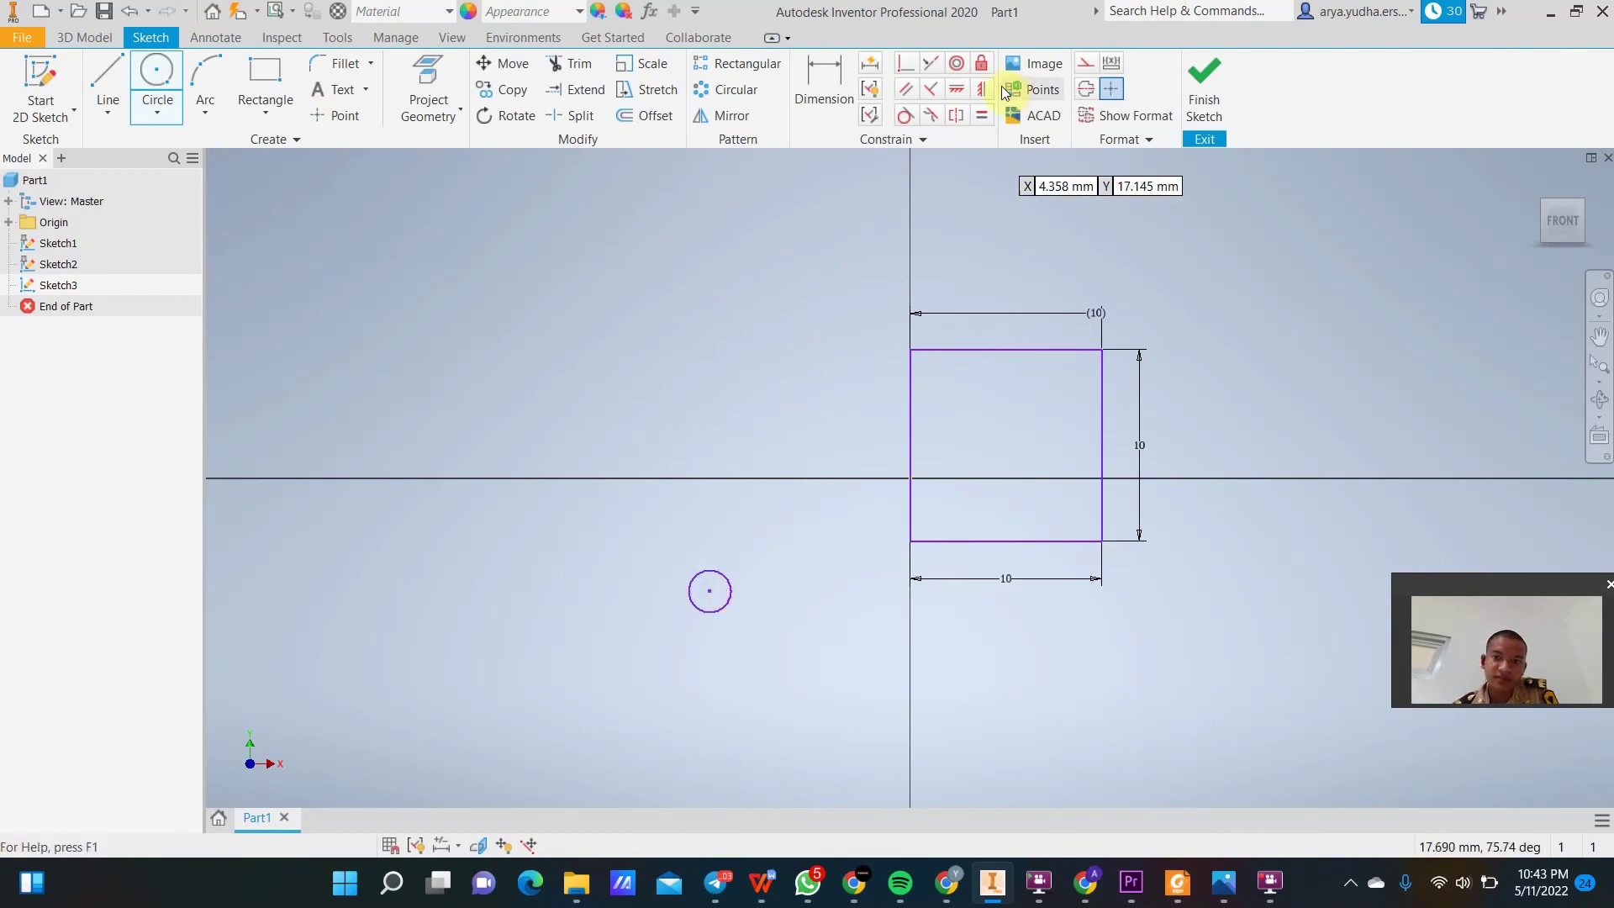
Try a tangent constraint between the small circle and the square's bottom side, then undo it.
{"action": "left_click", "coordinate": [904, 115]}
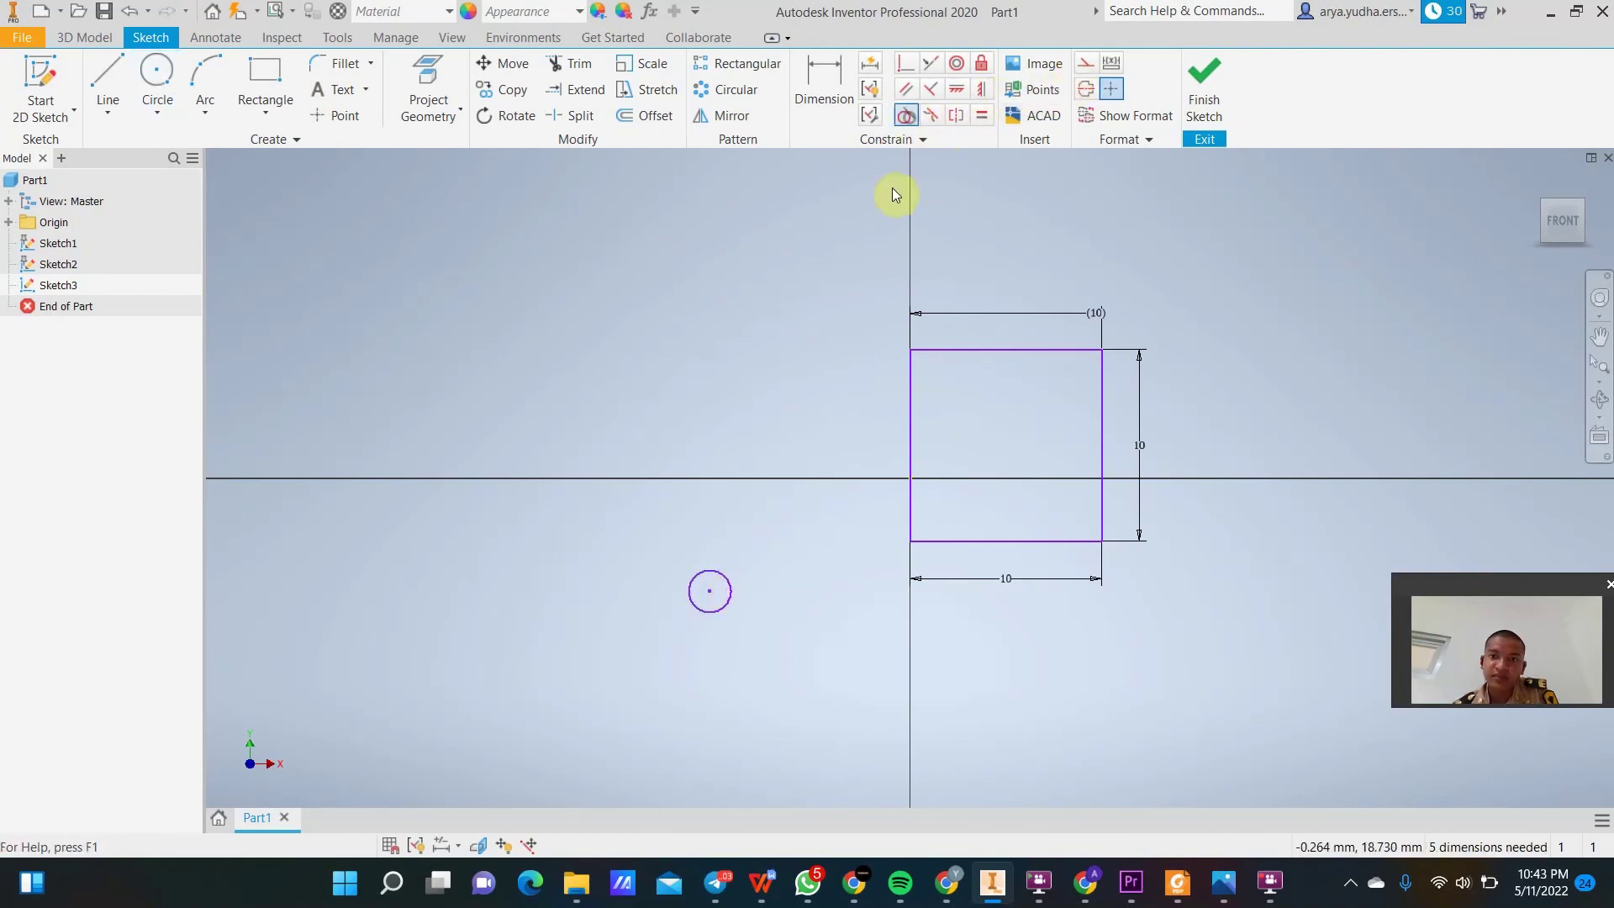
{"action": "left_click", "coordinate": [725, 593]}
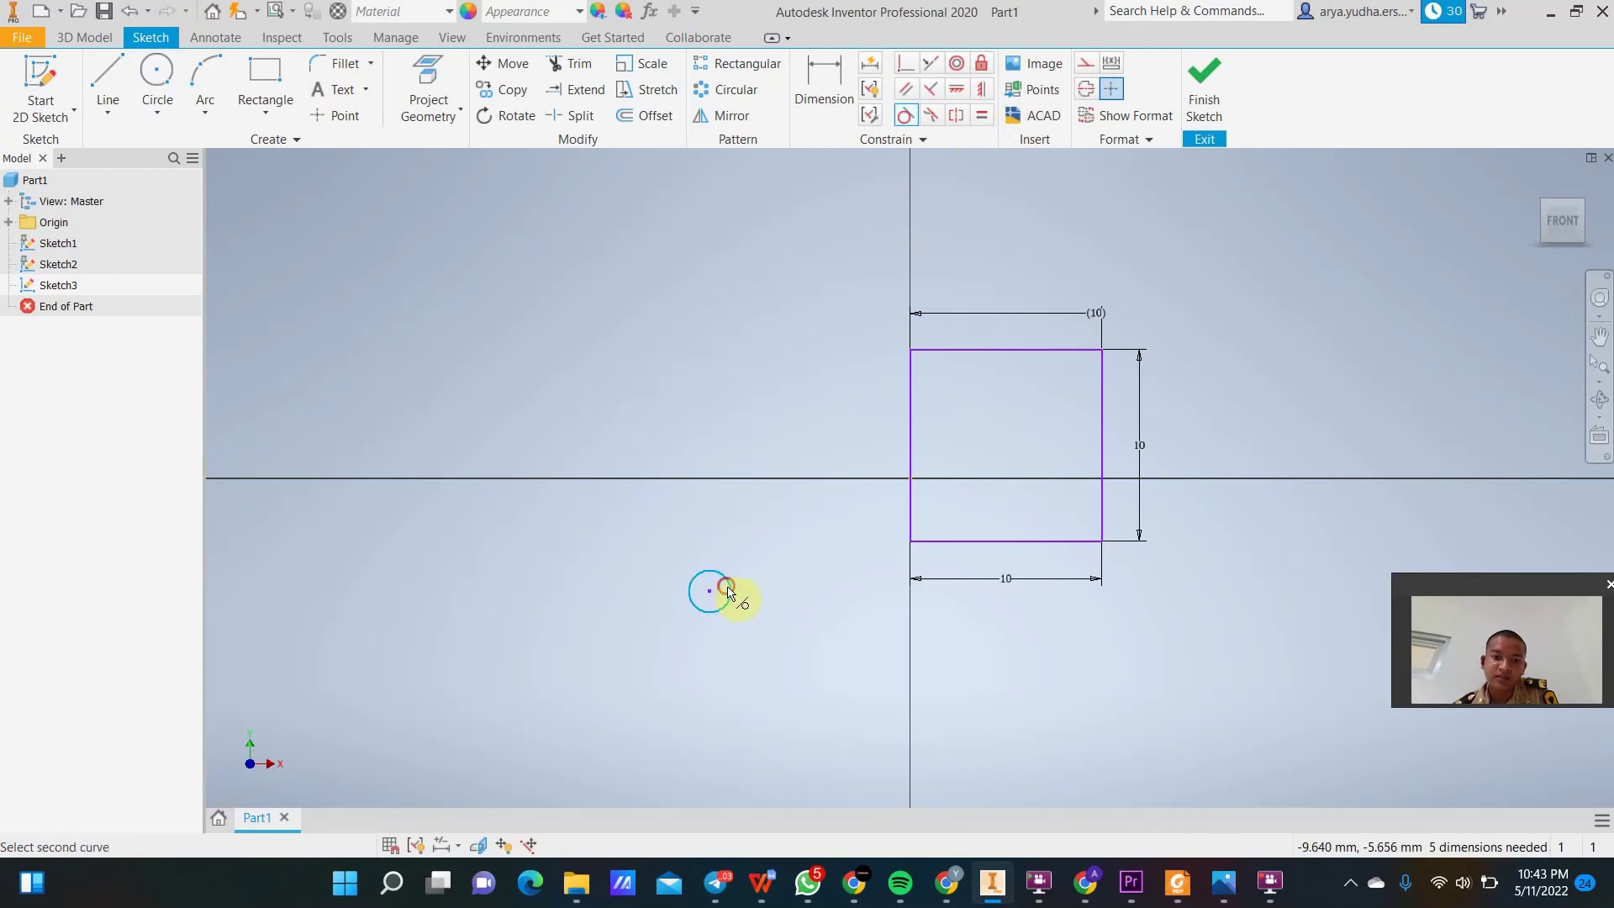
{"action": "left_click", "coordinate": [929, 542]}
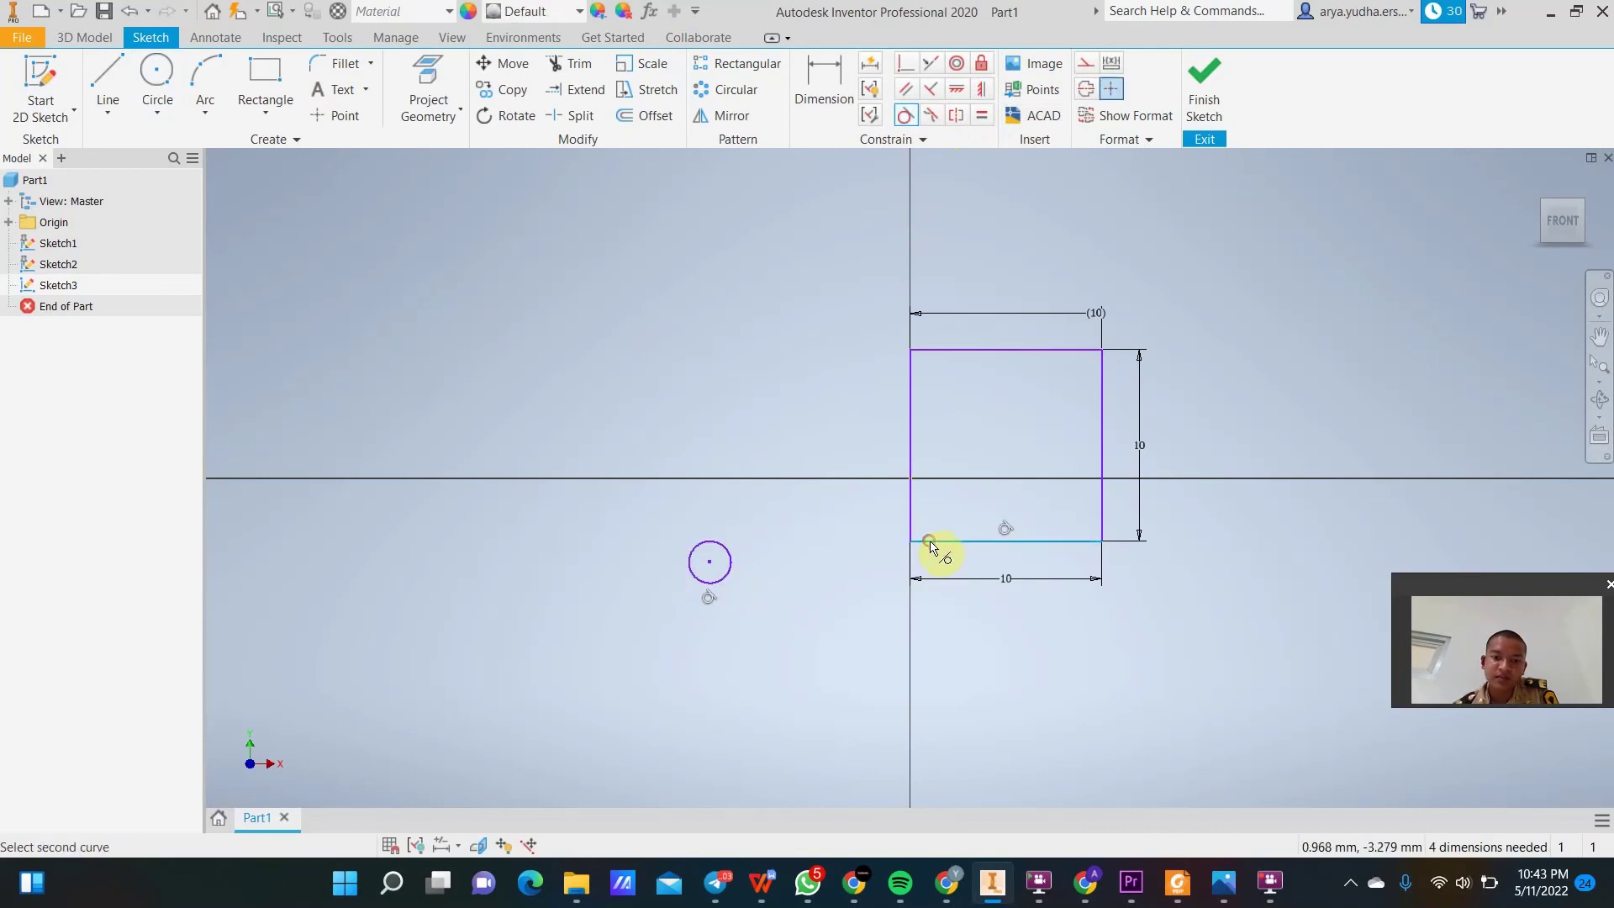
{"action": "left_click", "coordinate": [1022, 544]}
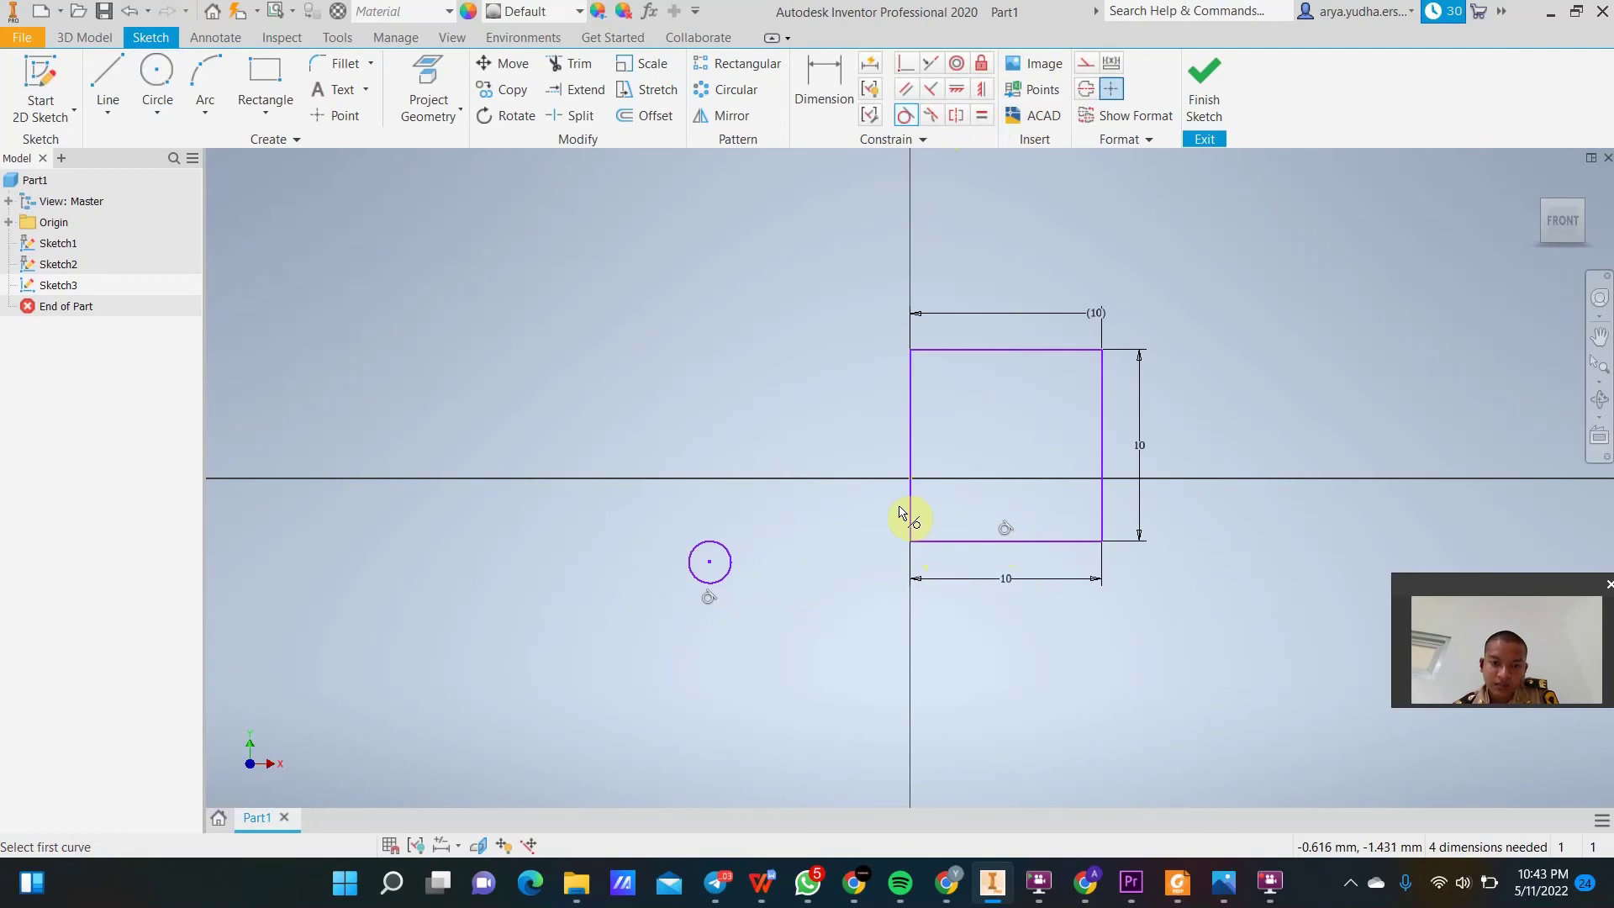
{"action": "key", "text": "ctrl+z"}
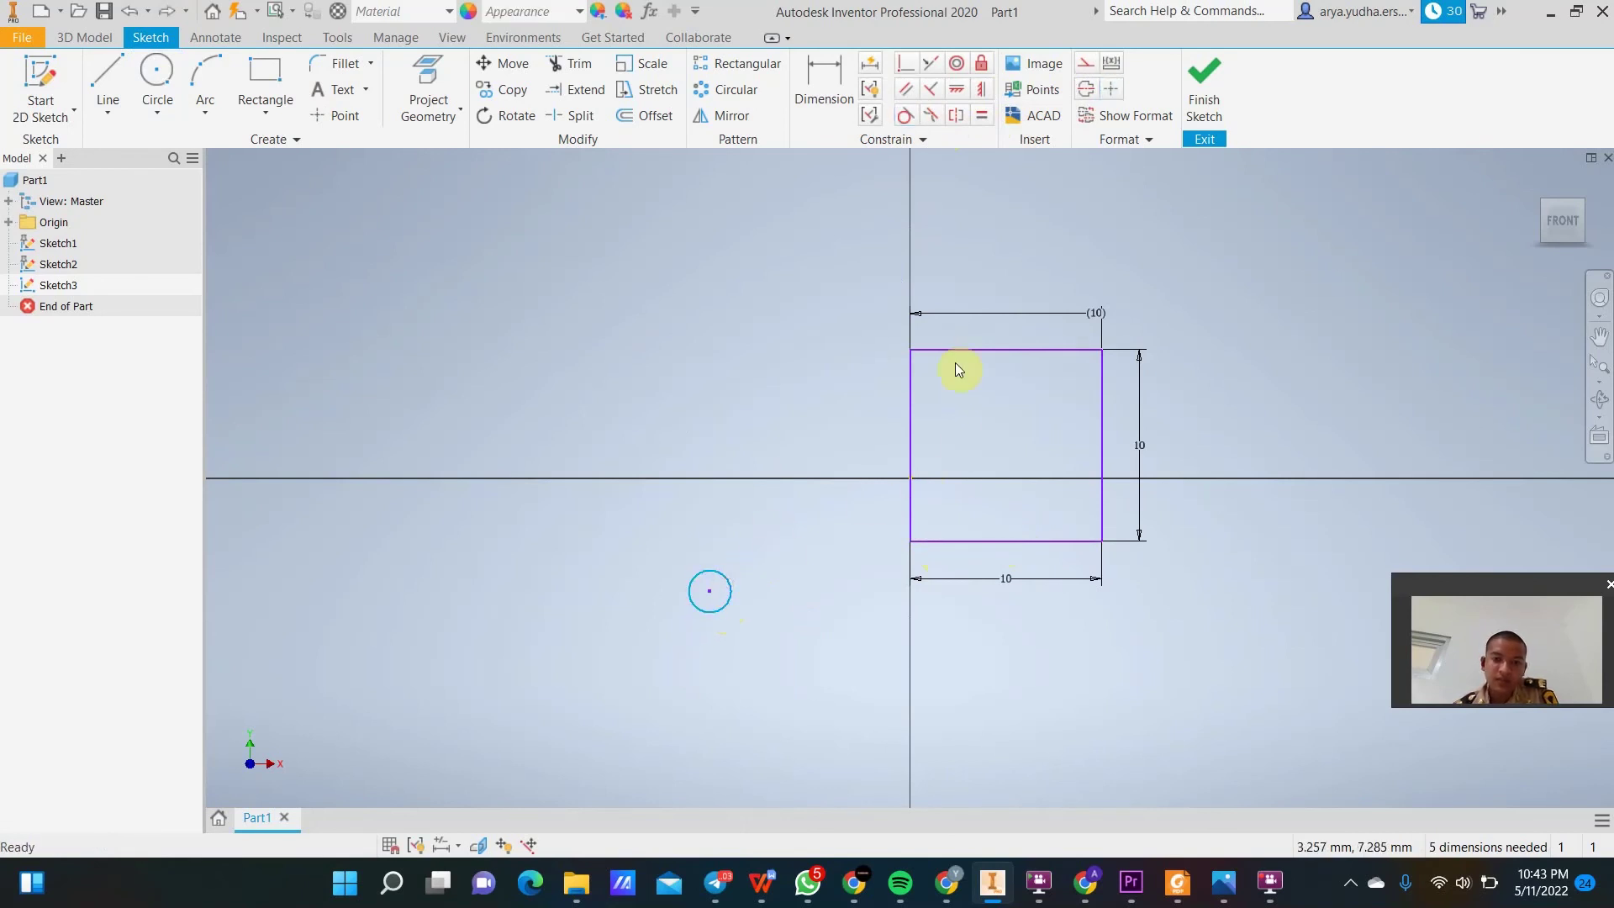
{"action": "left_click", "coordinate": [910, 440]}
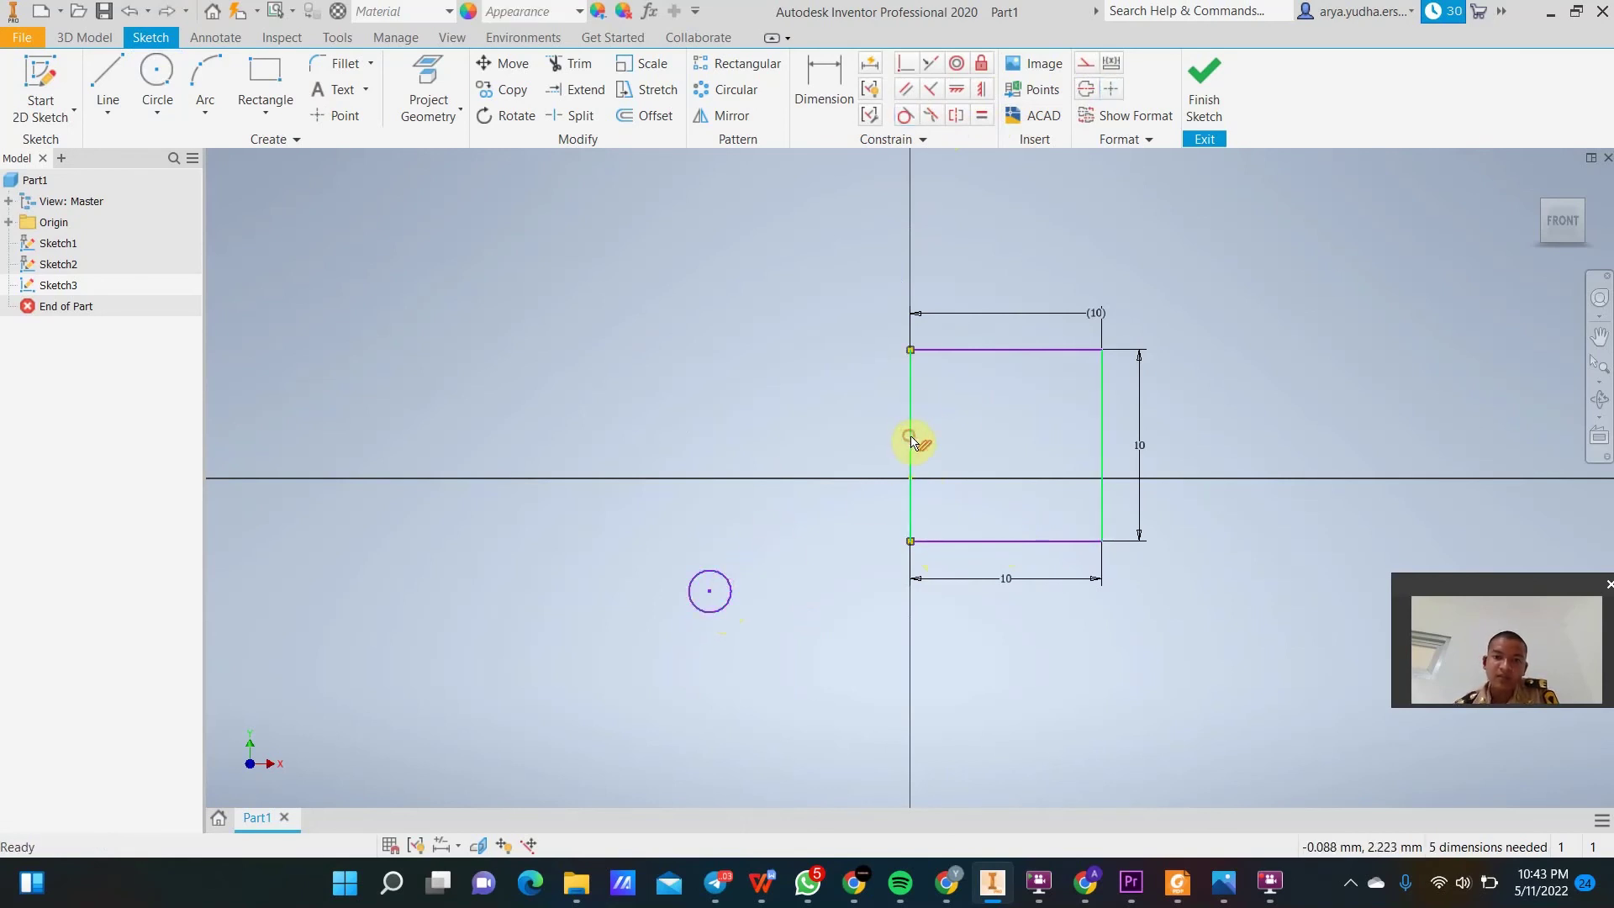
Apply a tangent constraint between the small circle and the square's left side.
{"action": "right_click", "coordinate": [916, 440]}
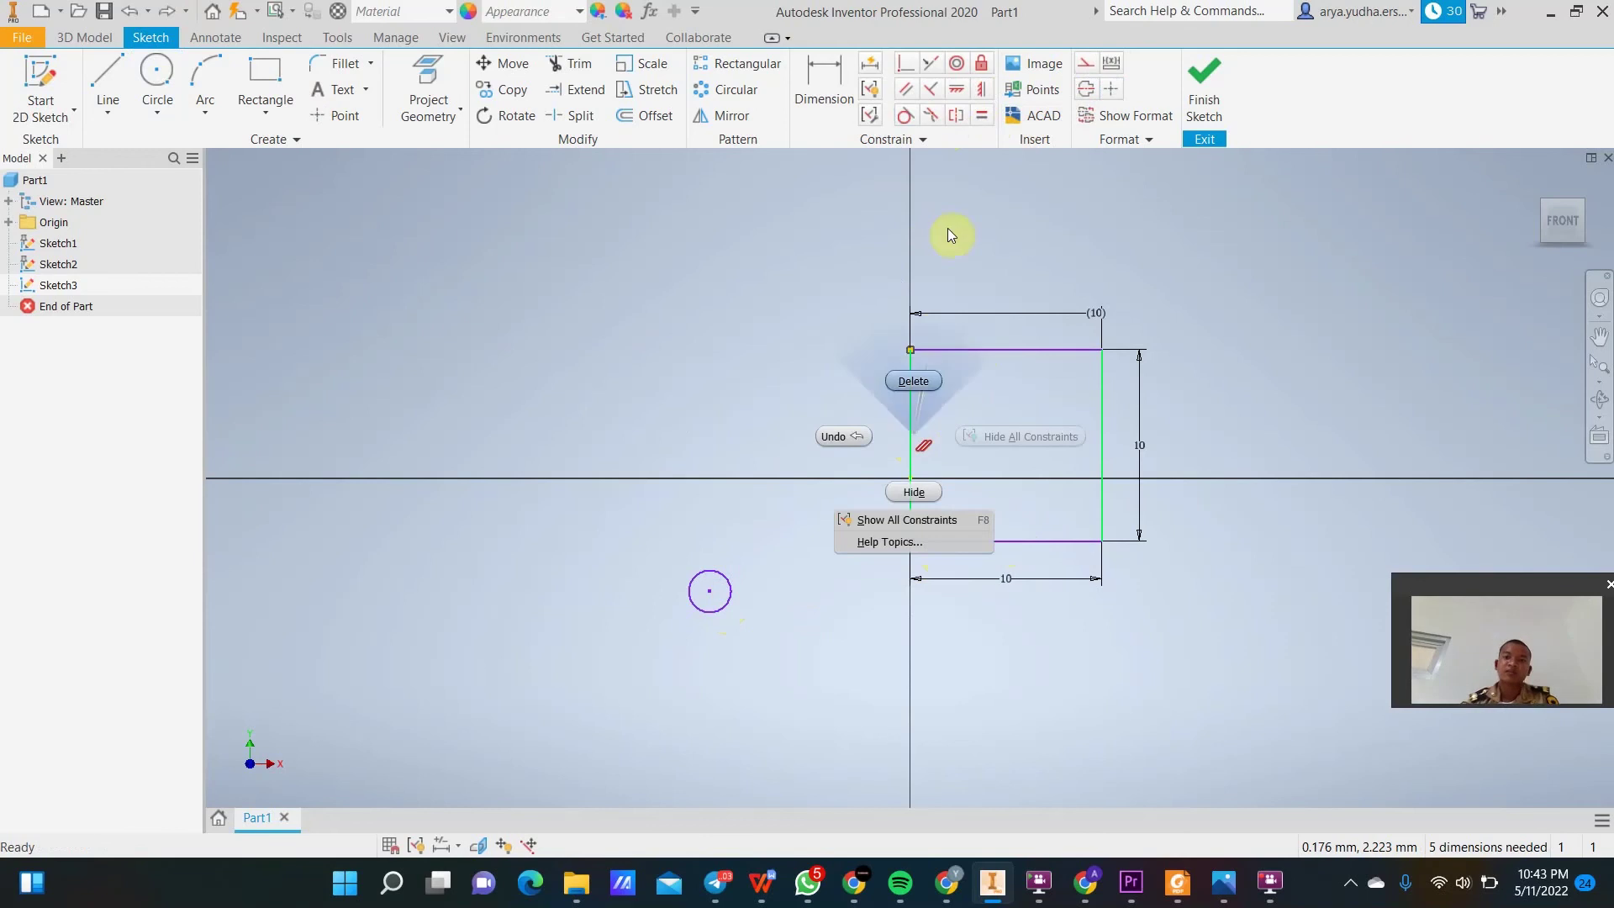
{"action": "left_click", "coordinate": [913, 114]}
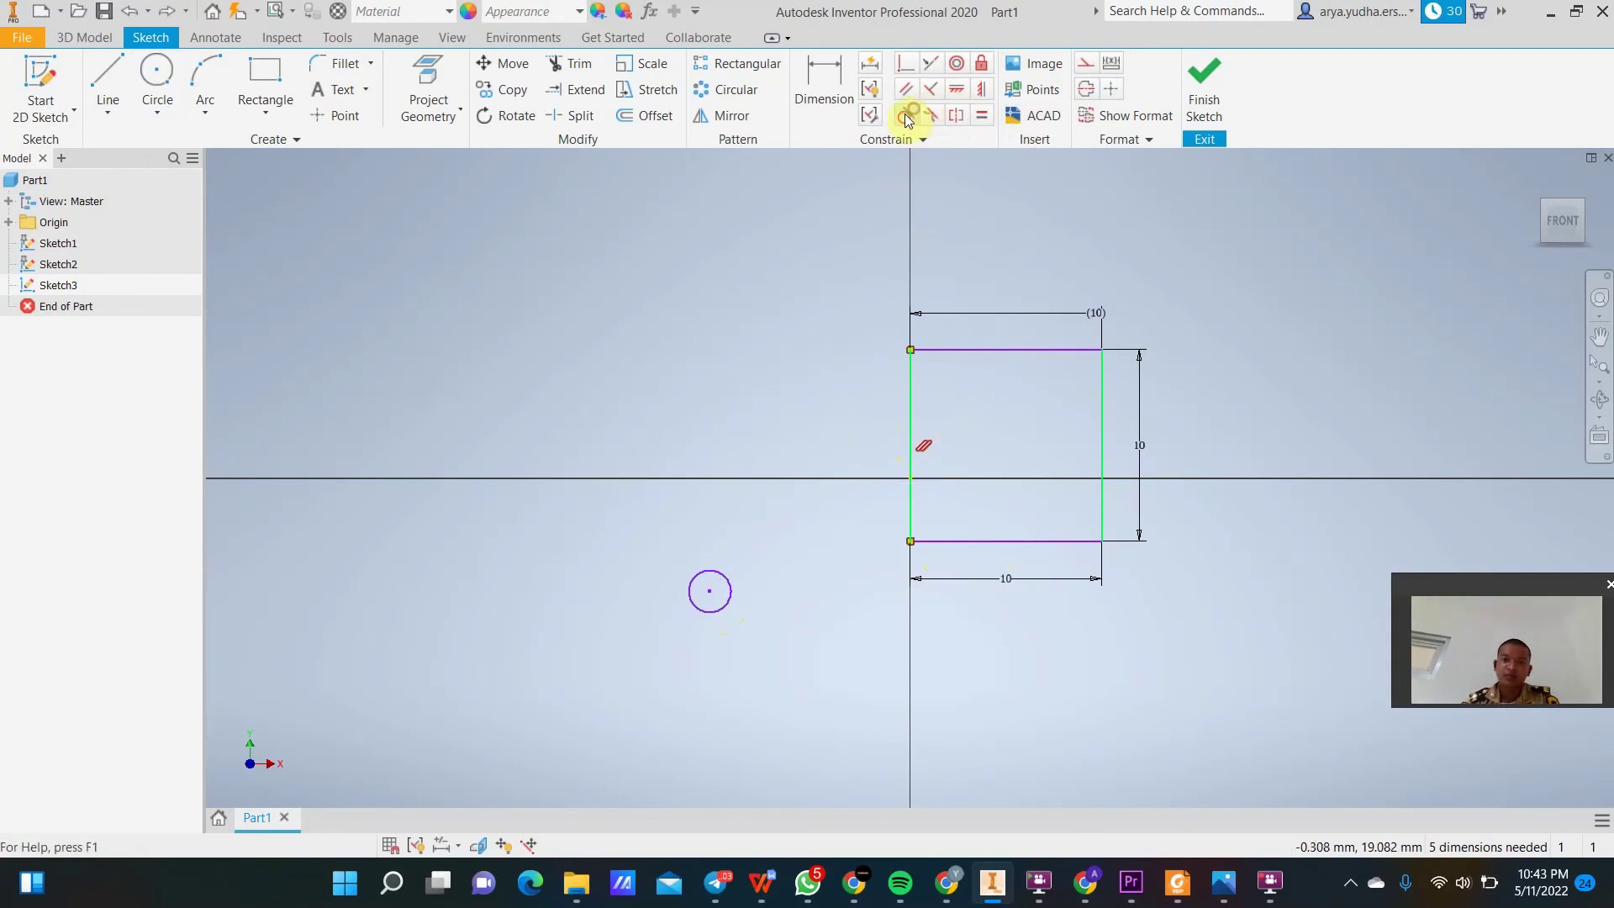
{"action": "left_click", "coordinate": [731, 595]}
{"action": "left_click", "coordinate": [912, 468]}
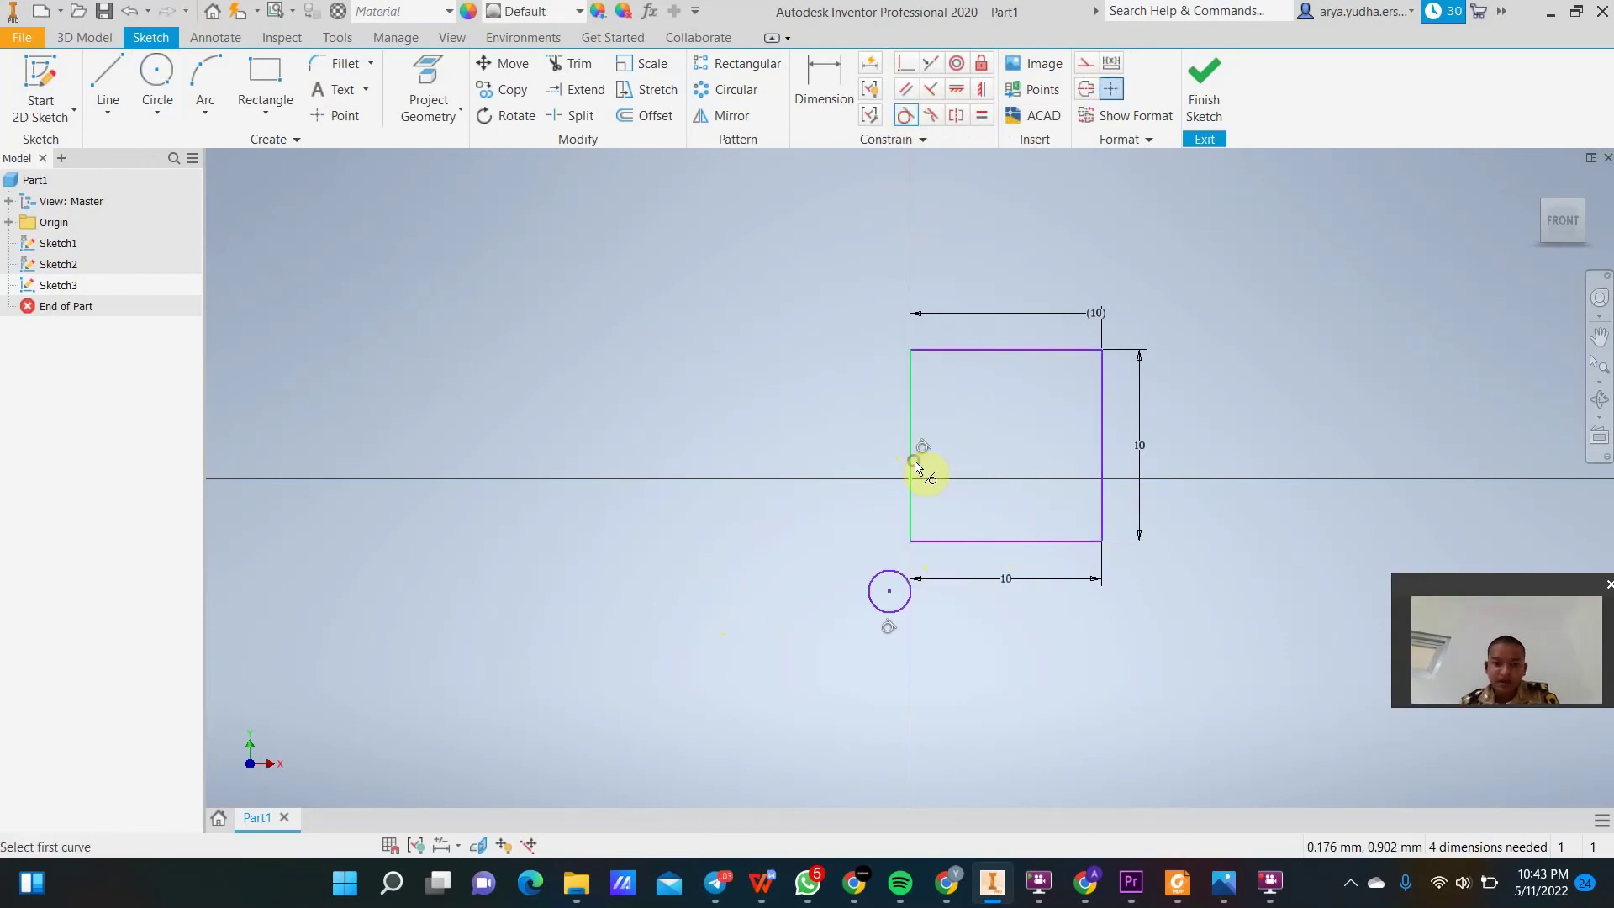
{"action": "left_click", "coordinate": [913, 591]}
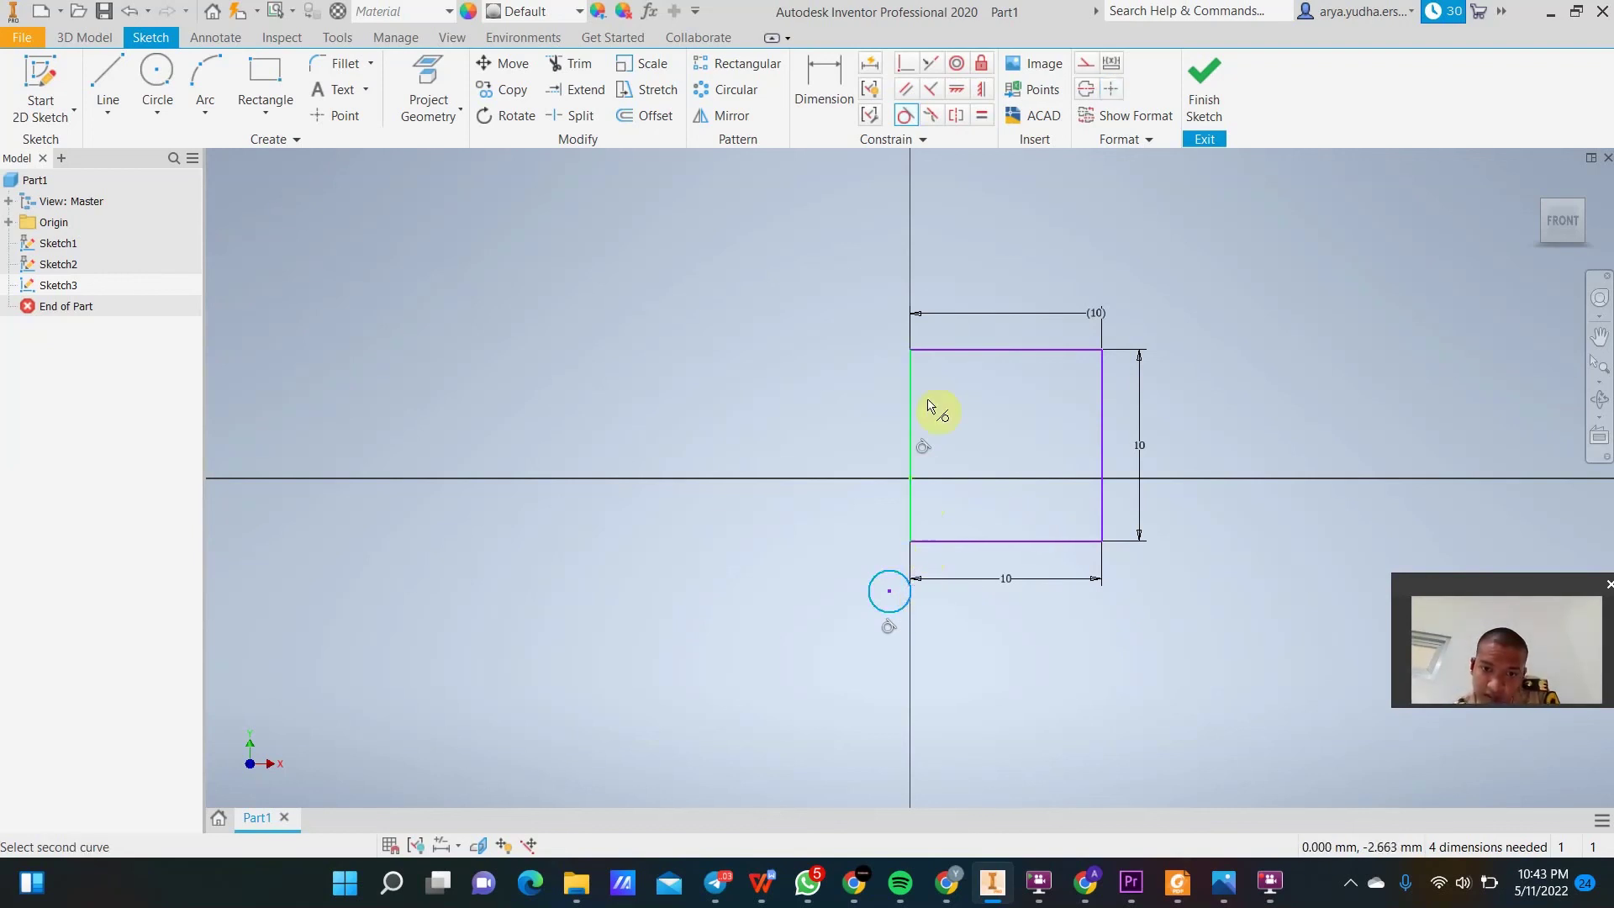
Undo the tangent constraint and the small circle, restoring the dimensioned square if it is removed too.
{"action": "key", "text": "ctrl+z"}
{"action": "key", "text": "ctrl+z"}
{"action": "key", "text": "ctrl+z"}
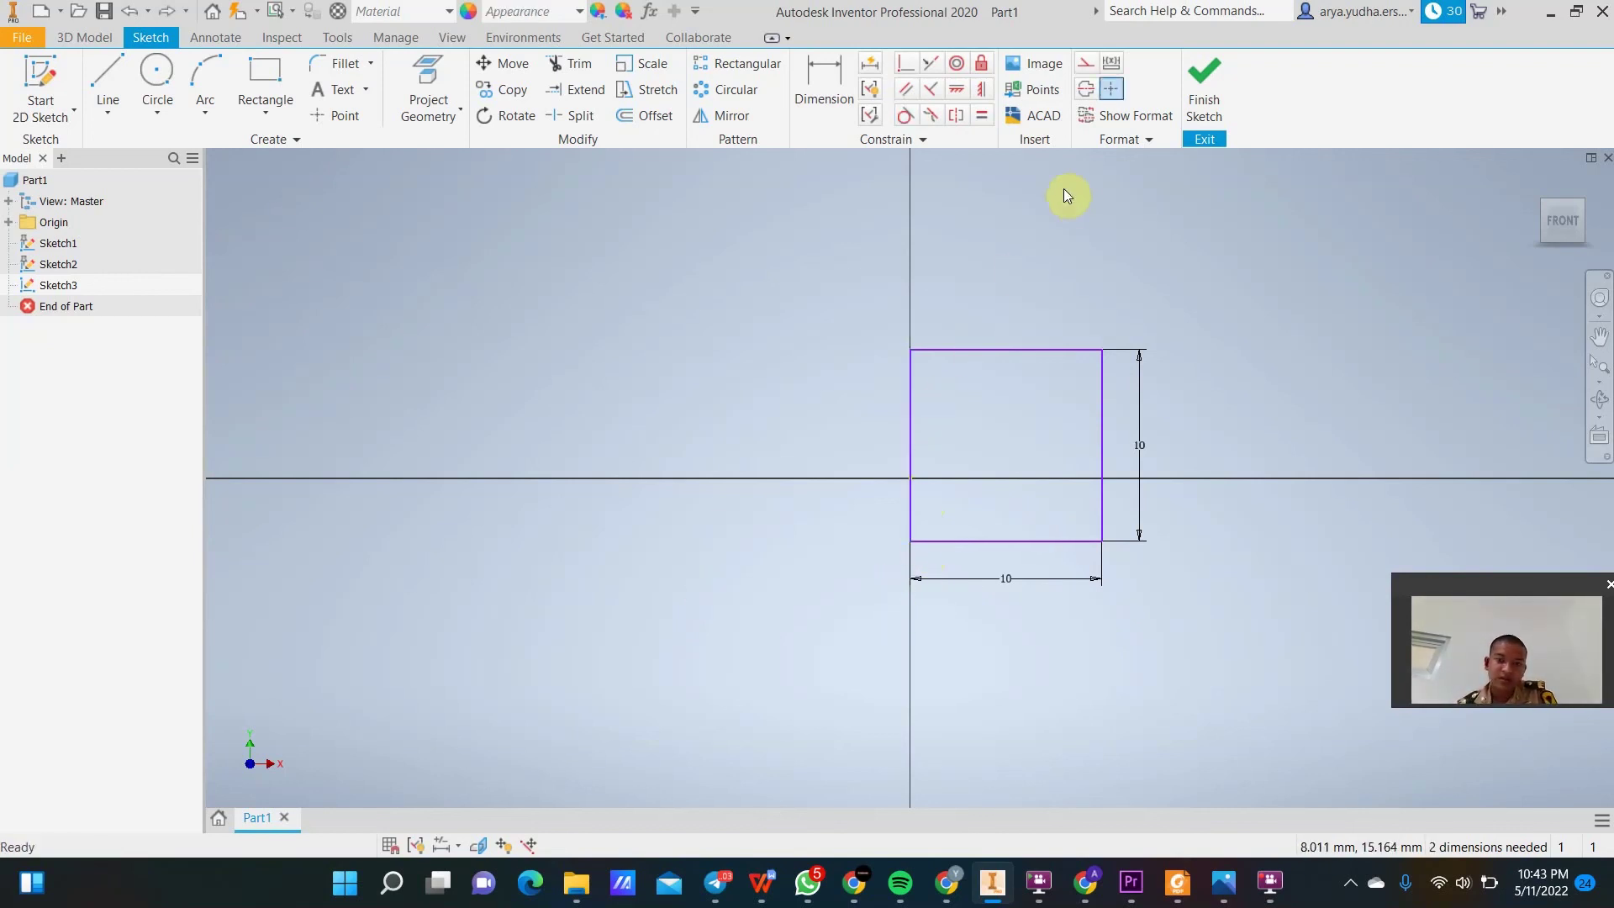
{"action": "key", "text": "ctrl+z"}
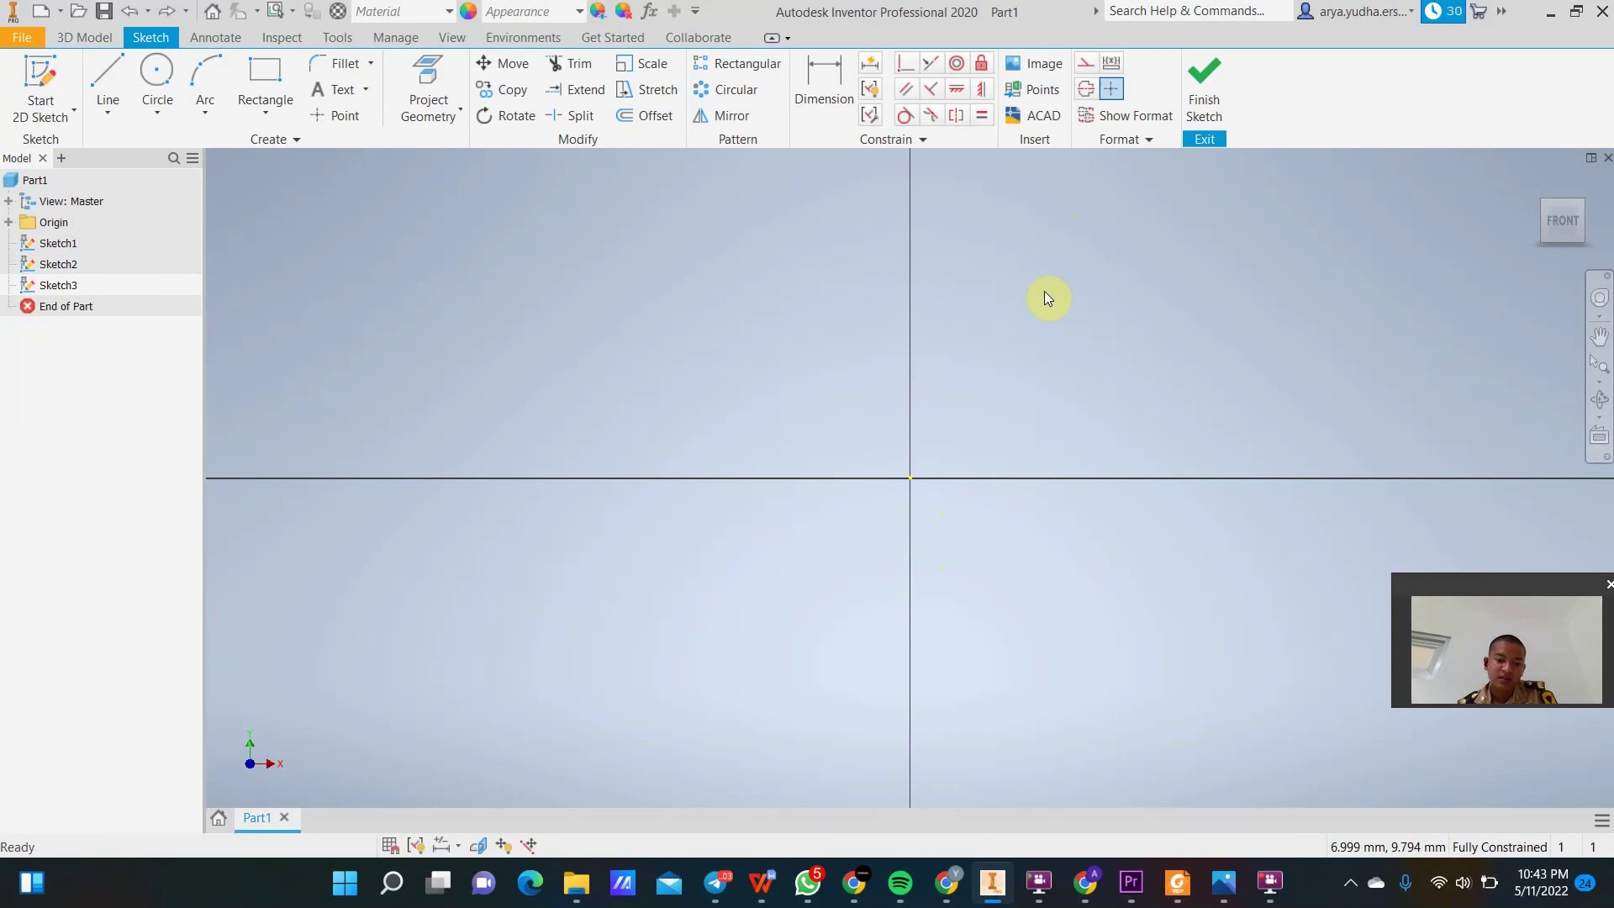
{"action": "key", "text": "ctrl+y"}
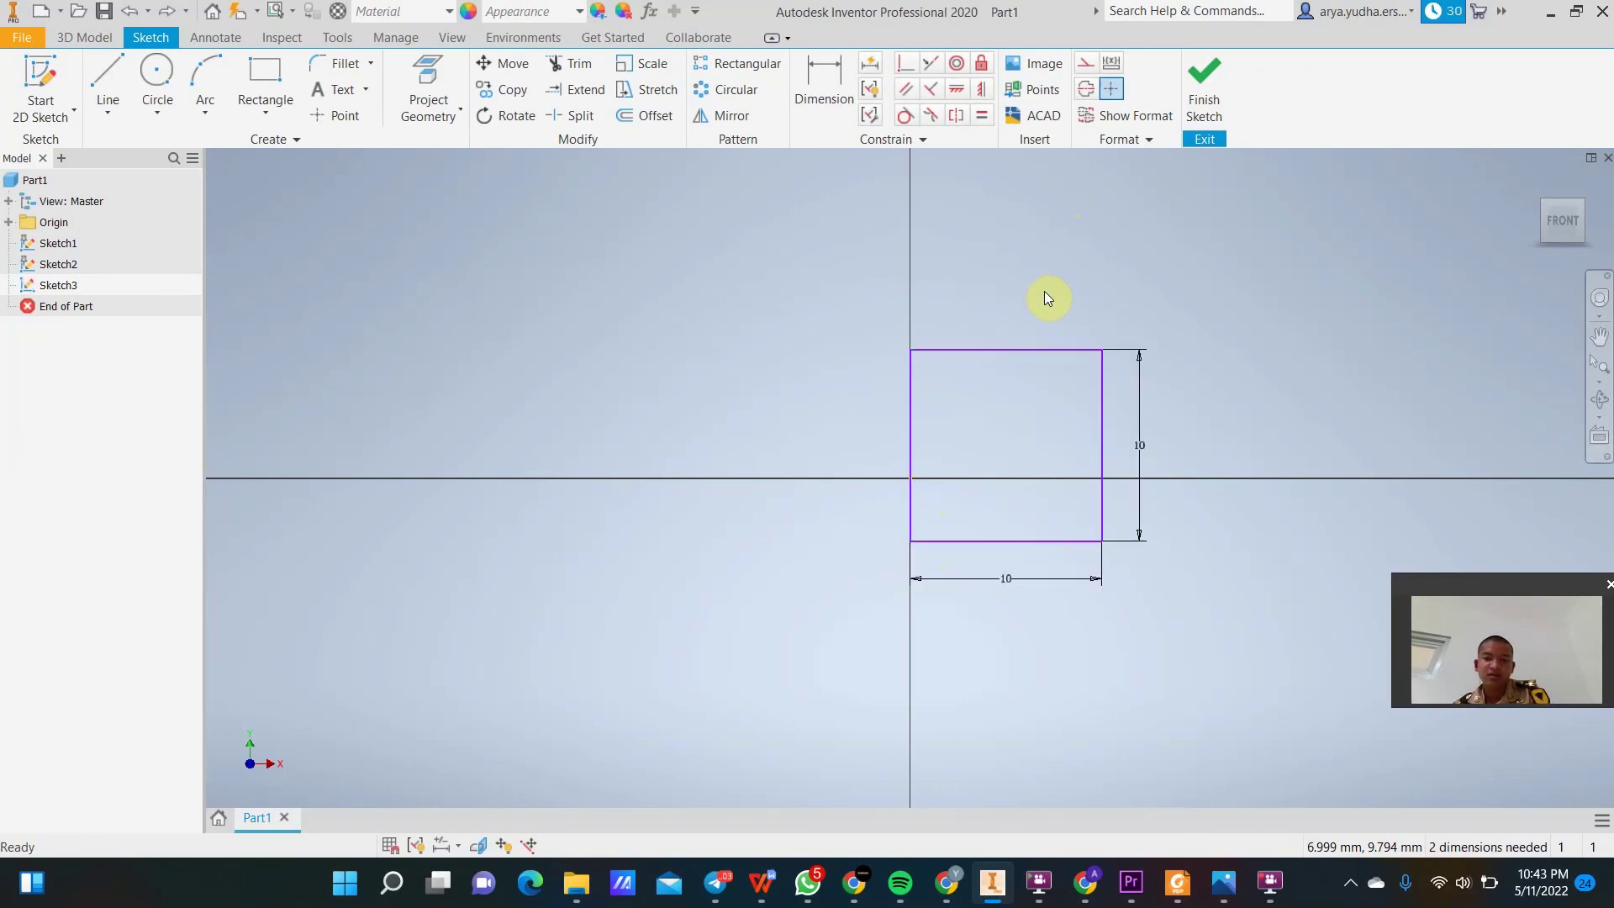
Sketch a small circle above and to the left of the square.
{"action": "left_click", "coordinate": [157, 74]}
{"action": "left_click", "coordinate": [713, 284]}
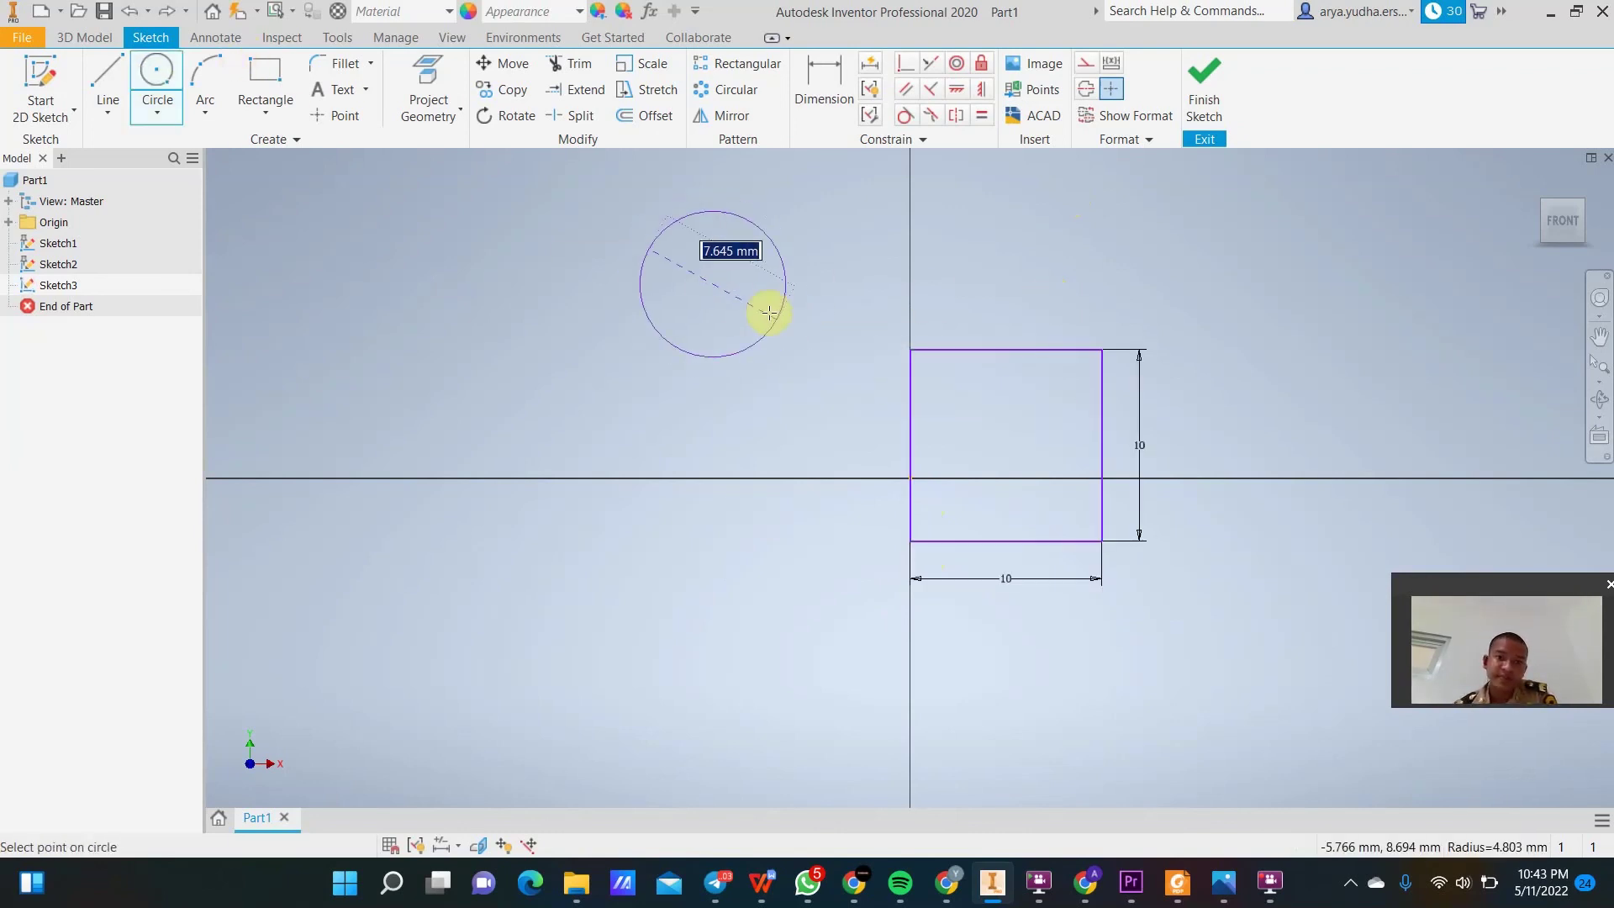
{"action": "left_click", "coordinate": [749, 295]}
{"action": "key", "text": "Escape"}
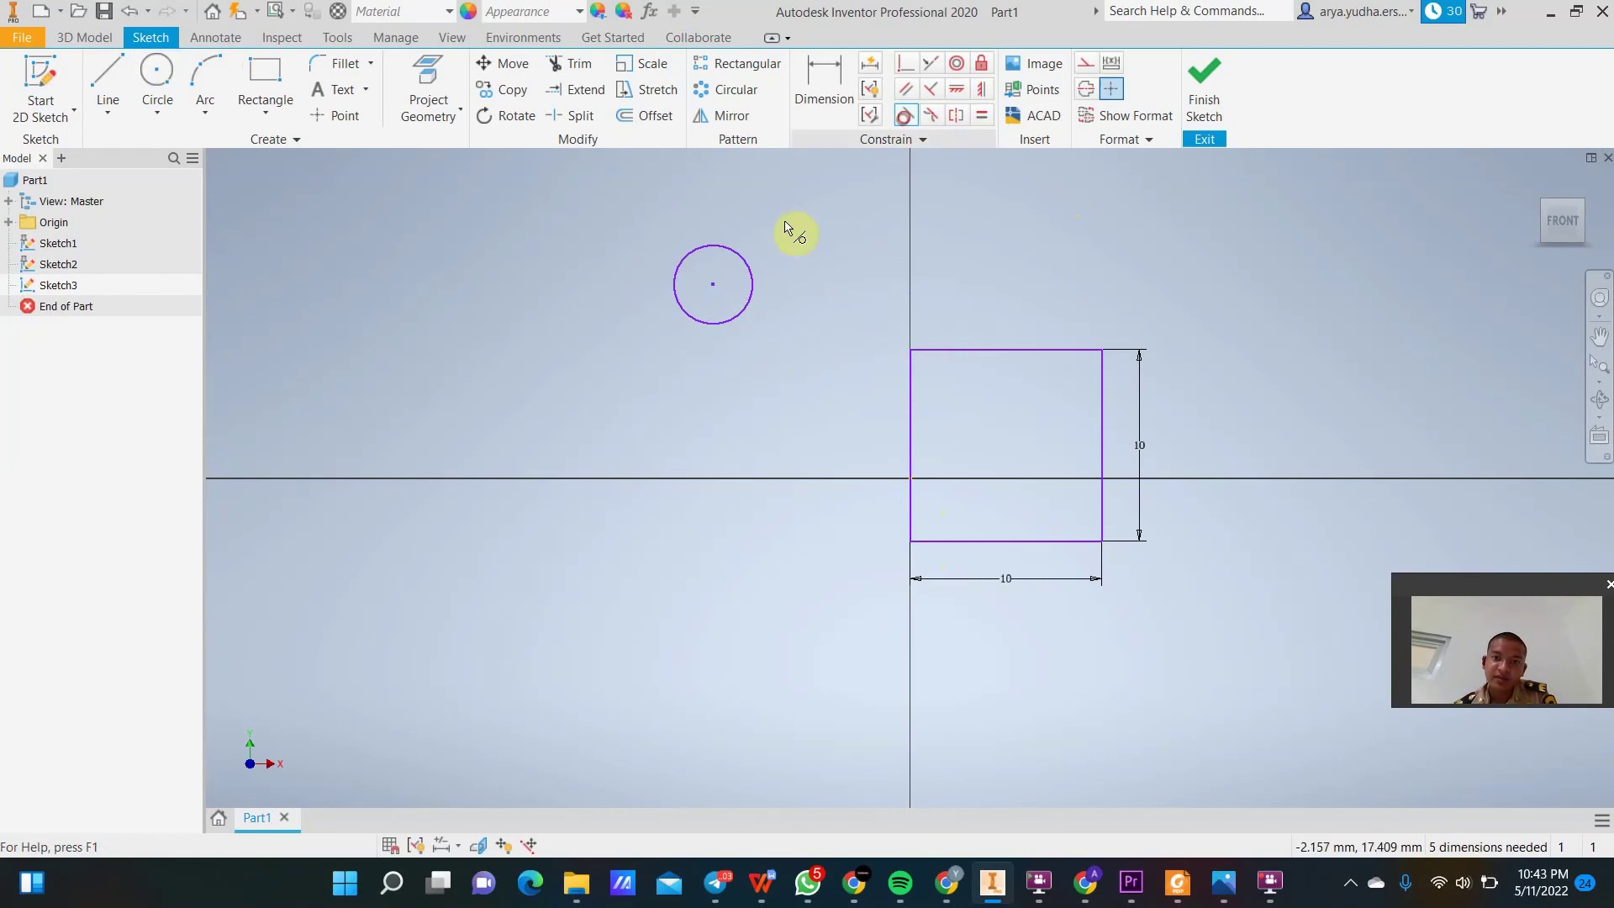
Make the circle tangent to the square's top side and to its left side.
{"action": "left_click", "coordinate": [743, 262]}
{"action": "left_click", "coordinate": [1009, 351]}
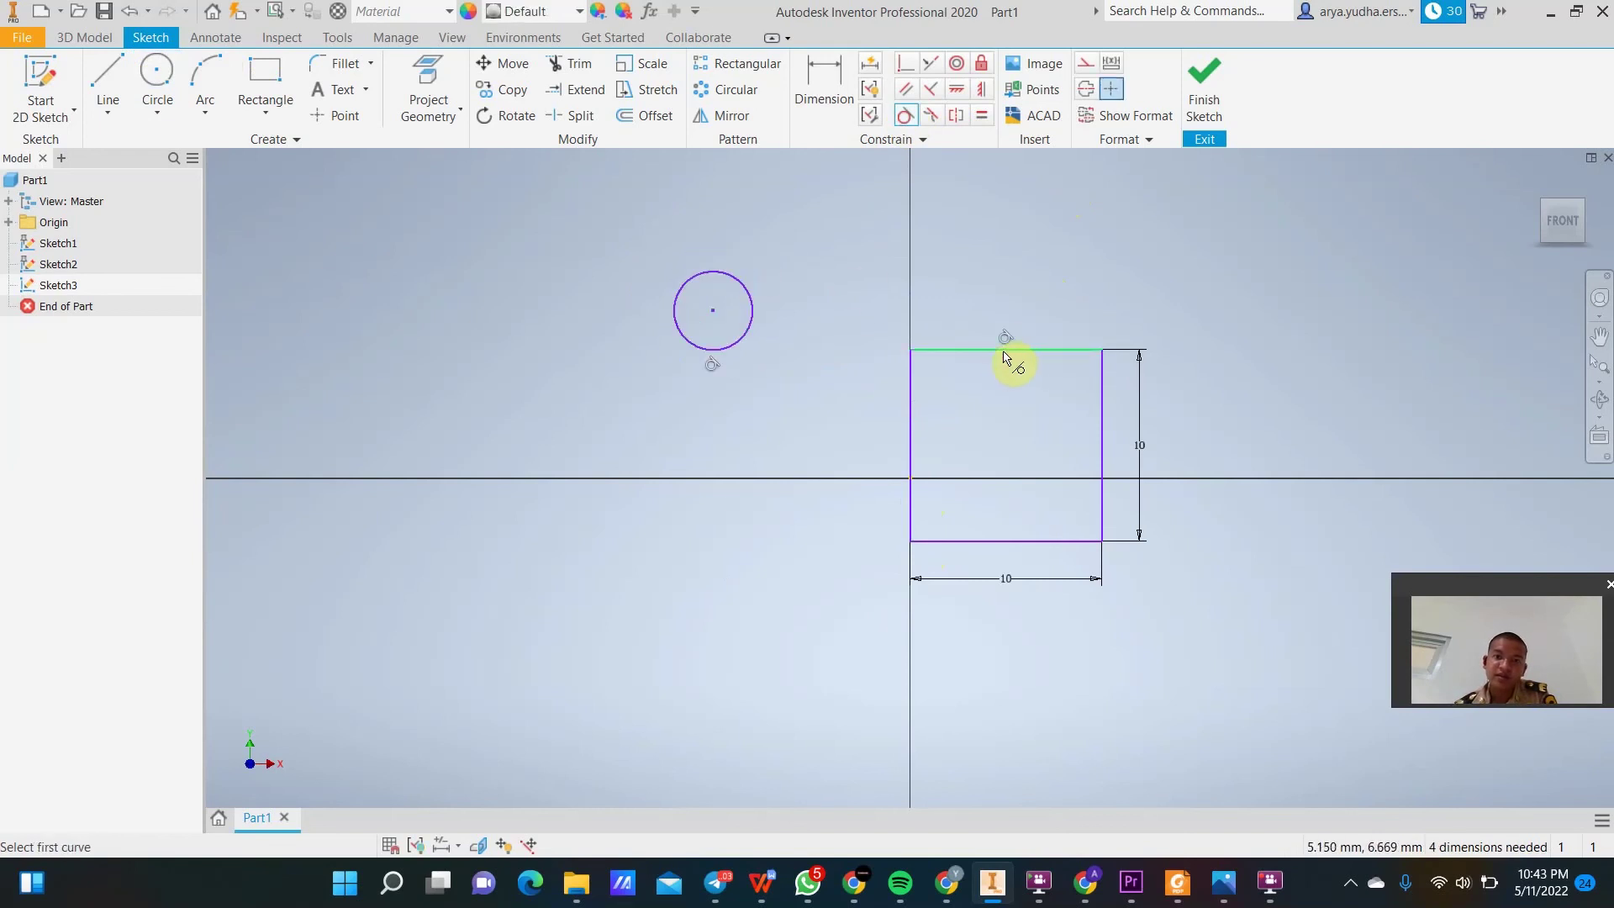
{"action": "left_click", "coordinate": [905, 116]}
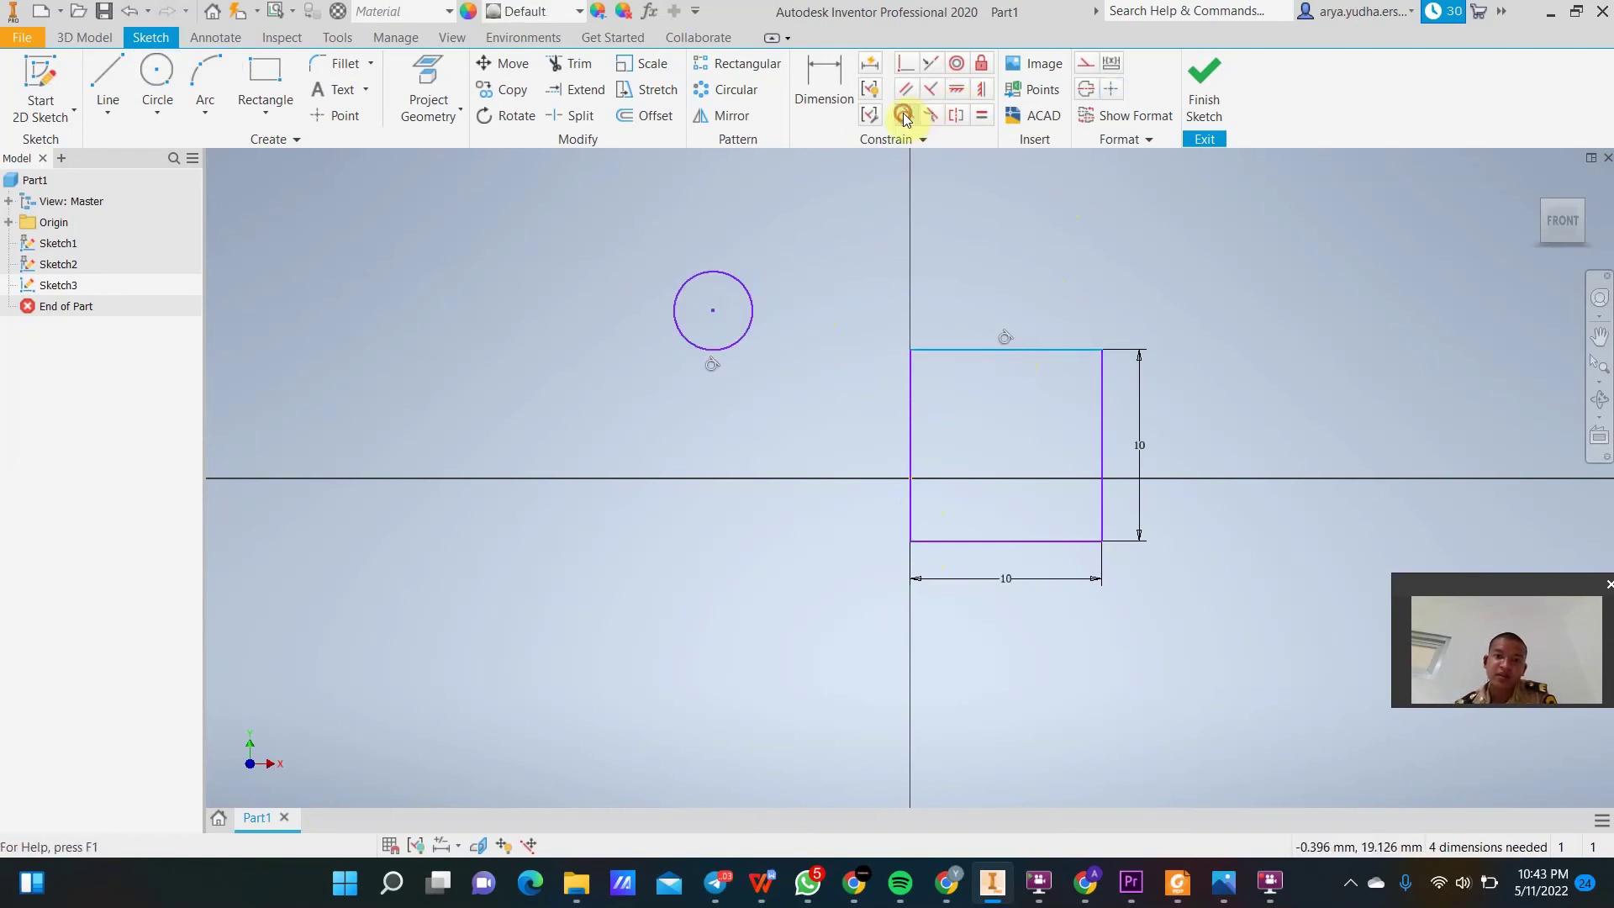
{"action": "left_click", "coordinate": [904, 116]}
{"action": "left_click", "coordinate": [753, 308]}
{"action": "left_click", "coordinate": [911, 398]}
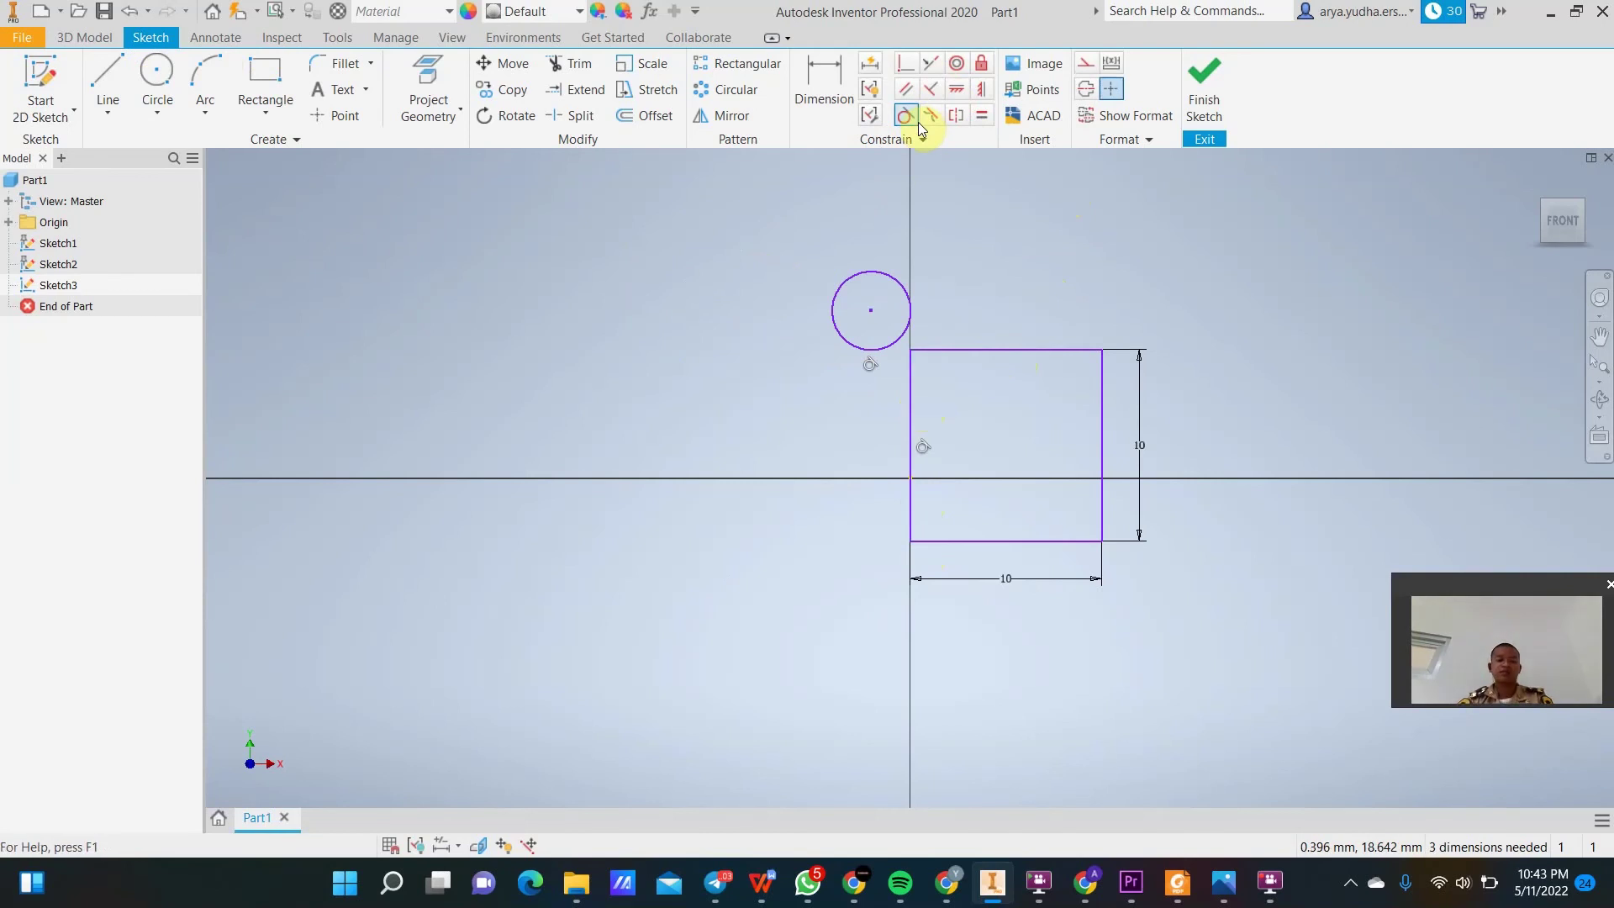
Undo both tangent constraints and the circle, going back to the dimensioned square.
{"action": "key", "text": "ctrl+z"}
{"action": "key", "text": "ctrl+z"}
{"action": "key", "text": "ctrl+z"}
{"action": "key", "text": "ctrl+z"}
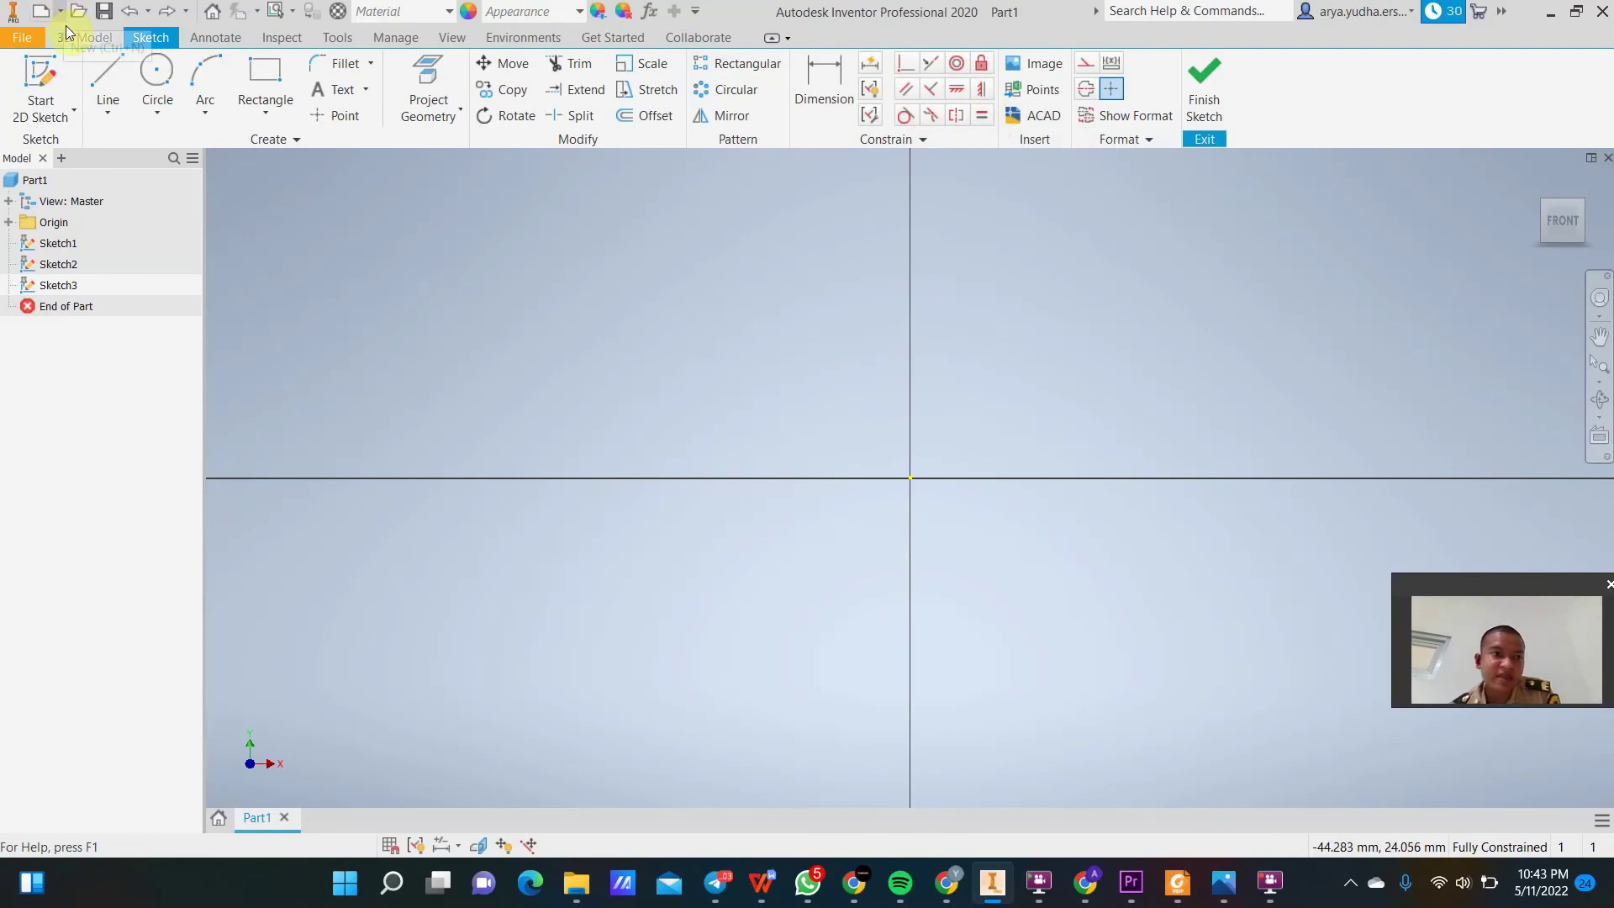
{"action": "key", "text": "ctrl+z"}
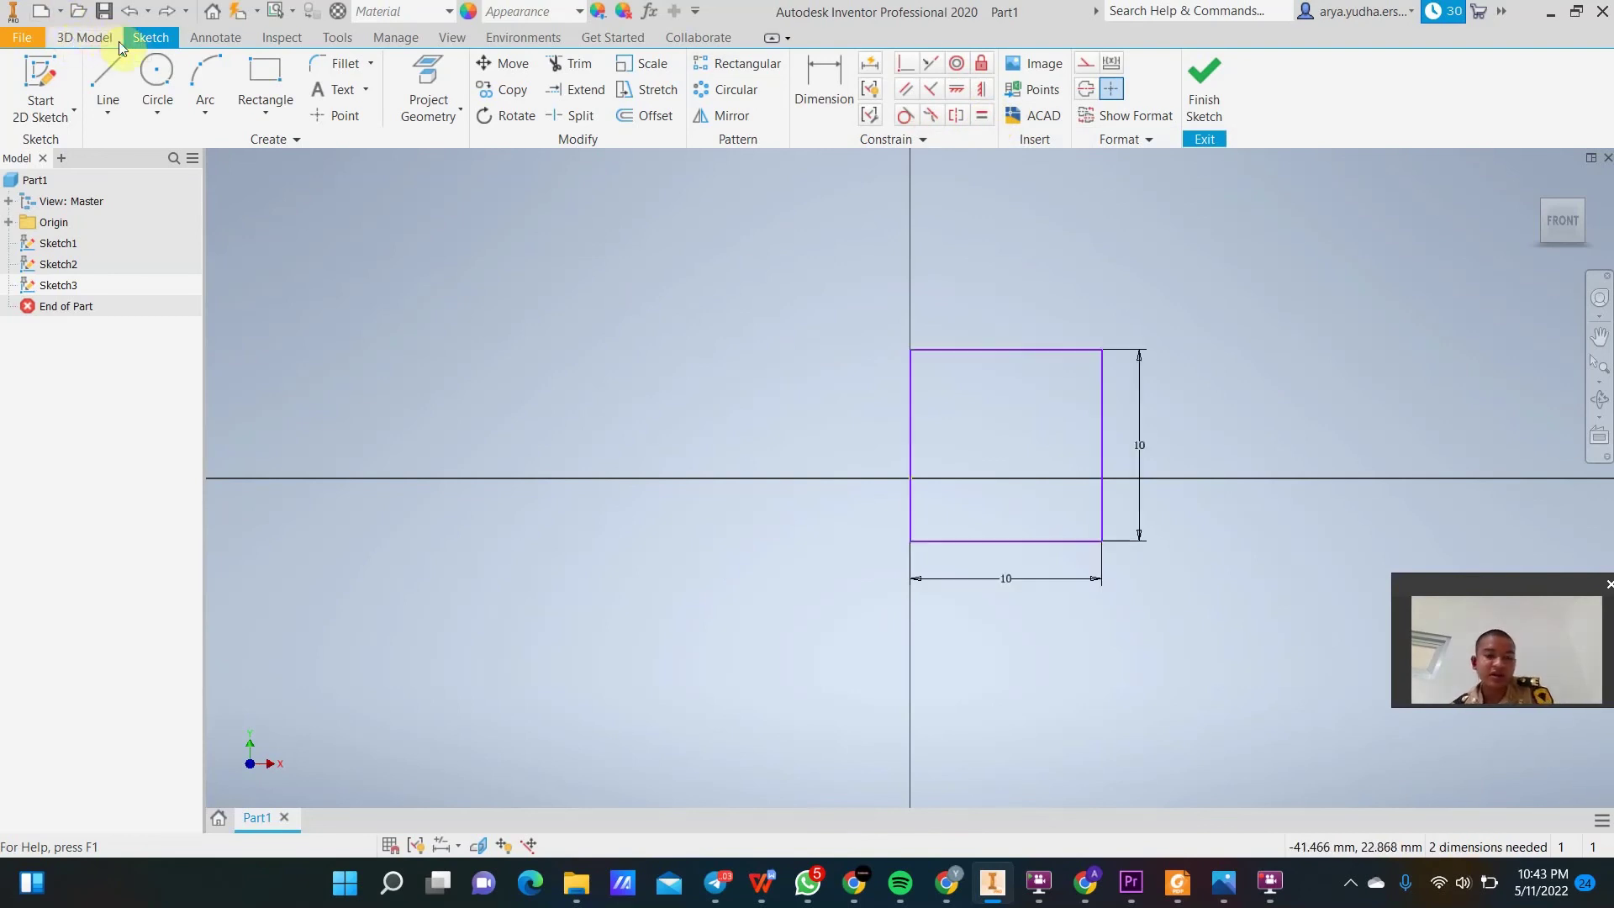
Extrude the square profile by 10 mm in the default direction.
{"action": "left_click", "coordinate": [84, 38]}
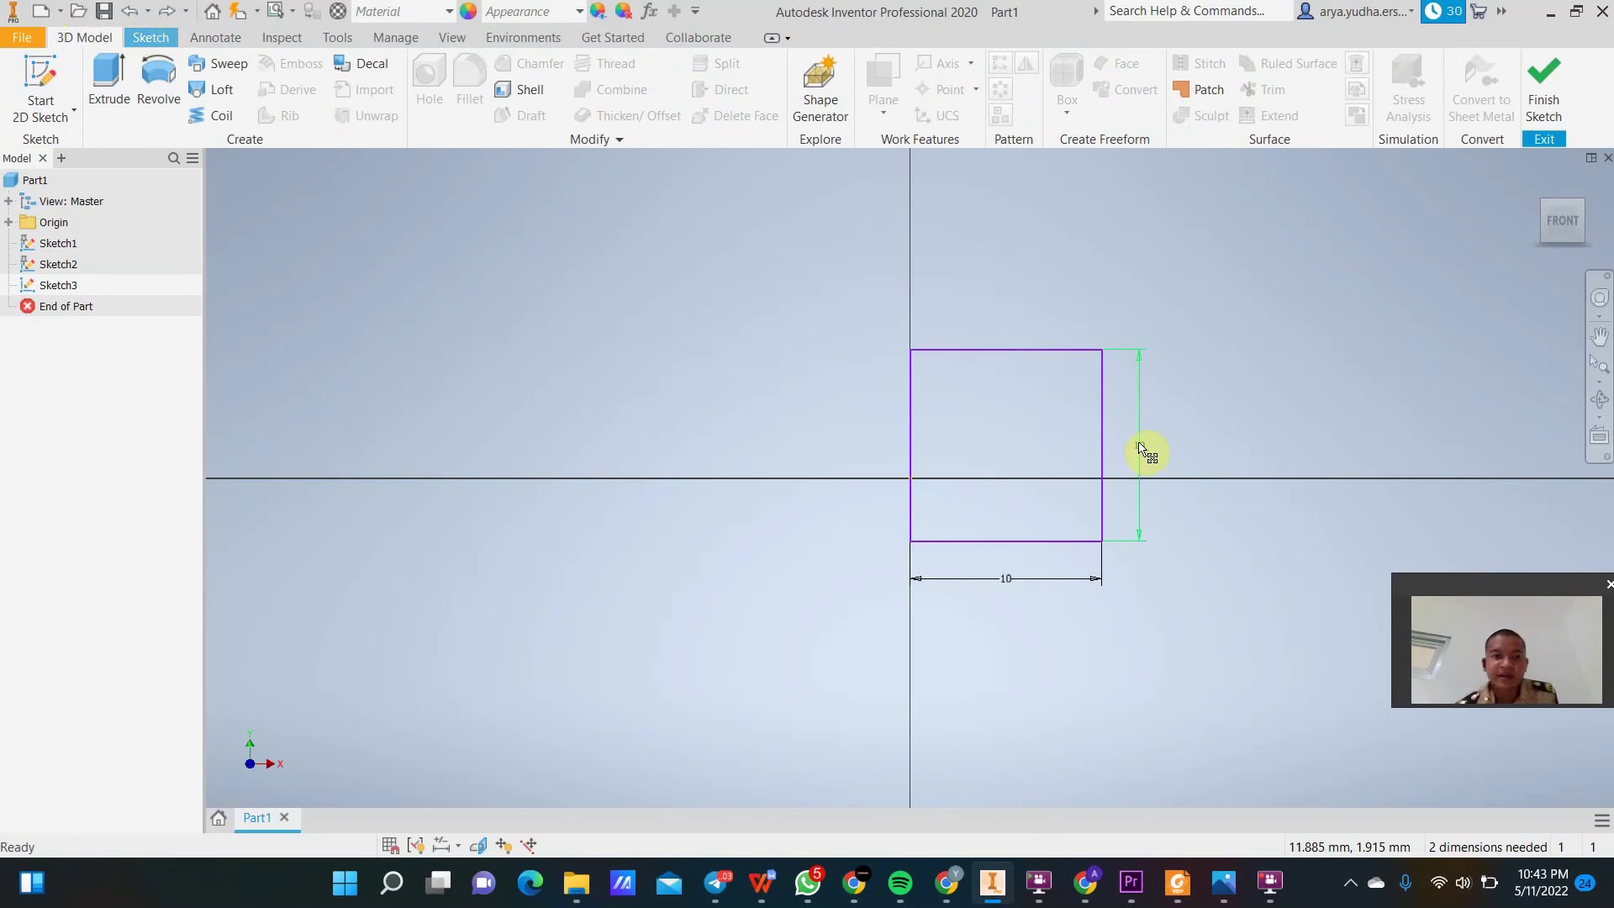
{"action": "left_click", "coordinate": [110, 88]}
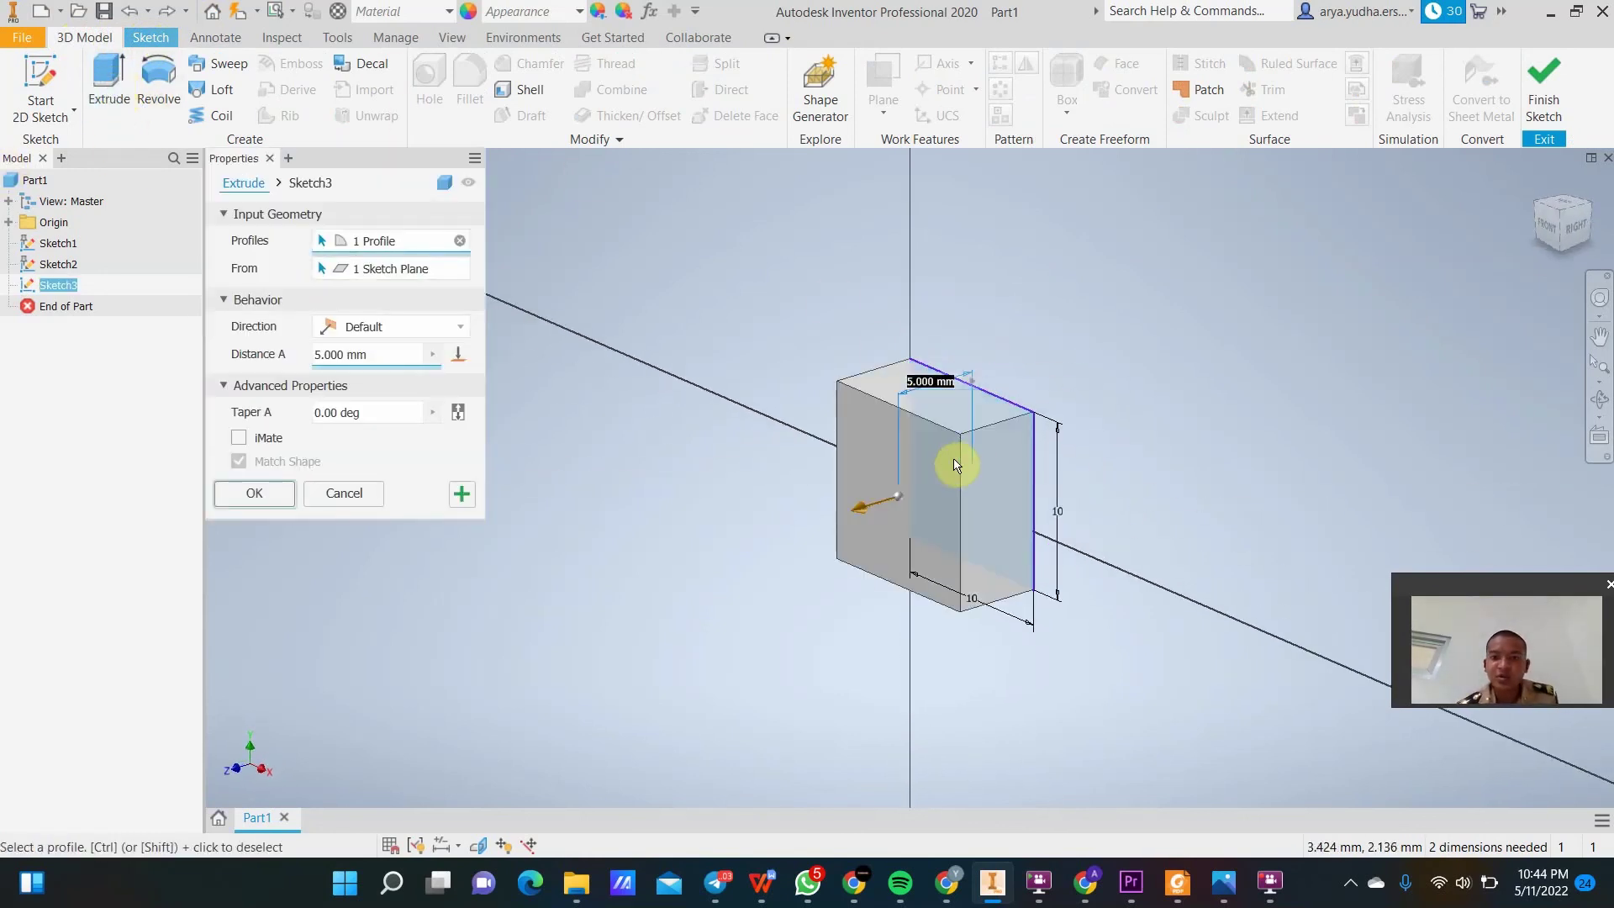
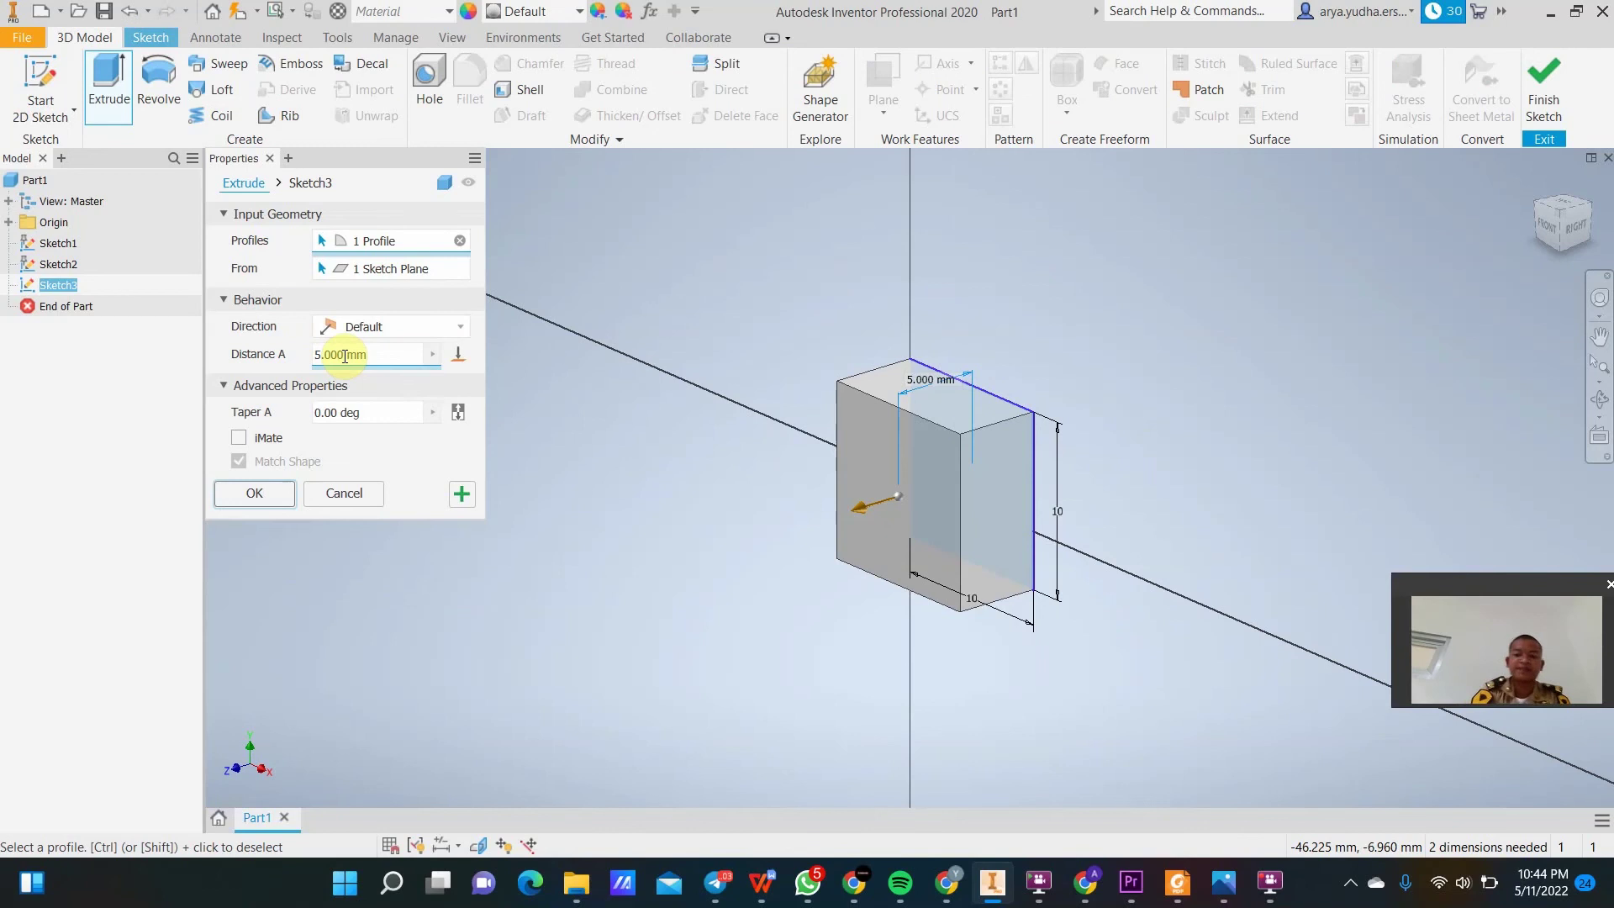
{"action": "key", "text": "BackSpace"}
{"action": "key", "text": "BackSpace"}
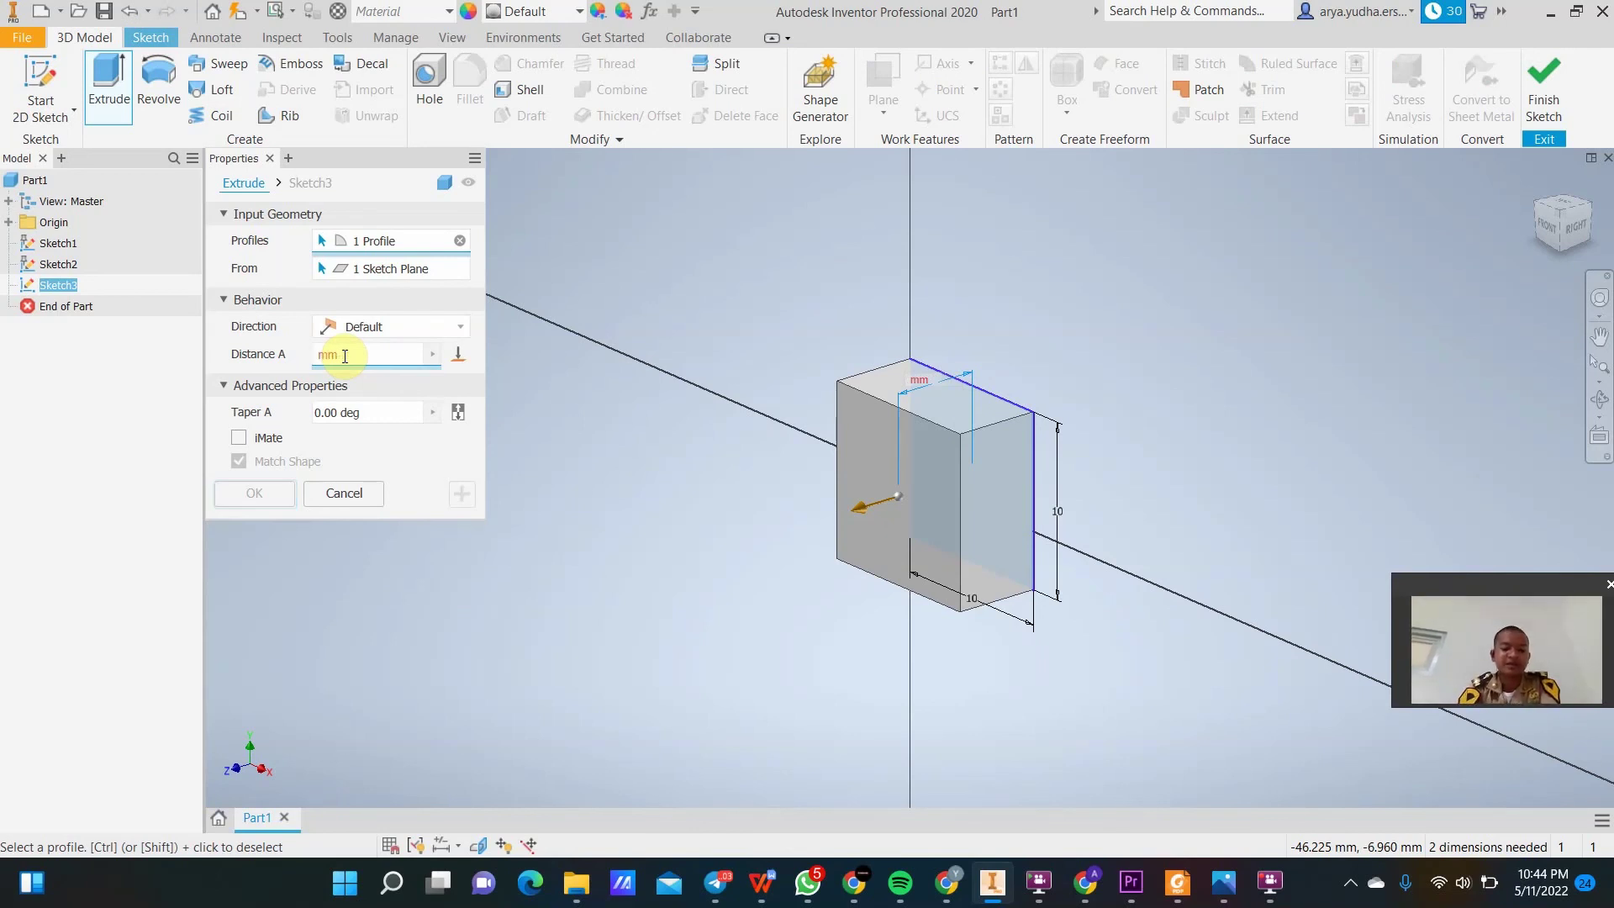
{"action": "type", "text": "10"}
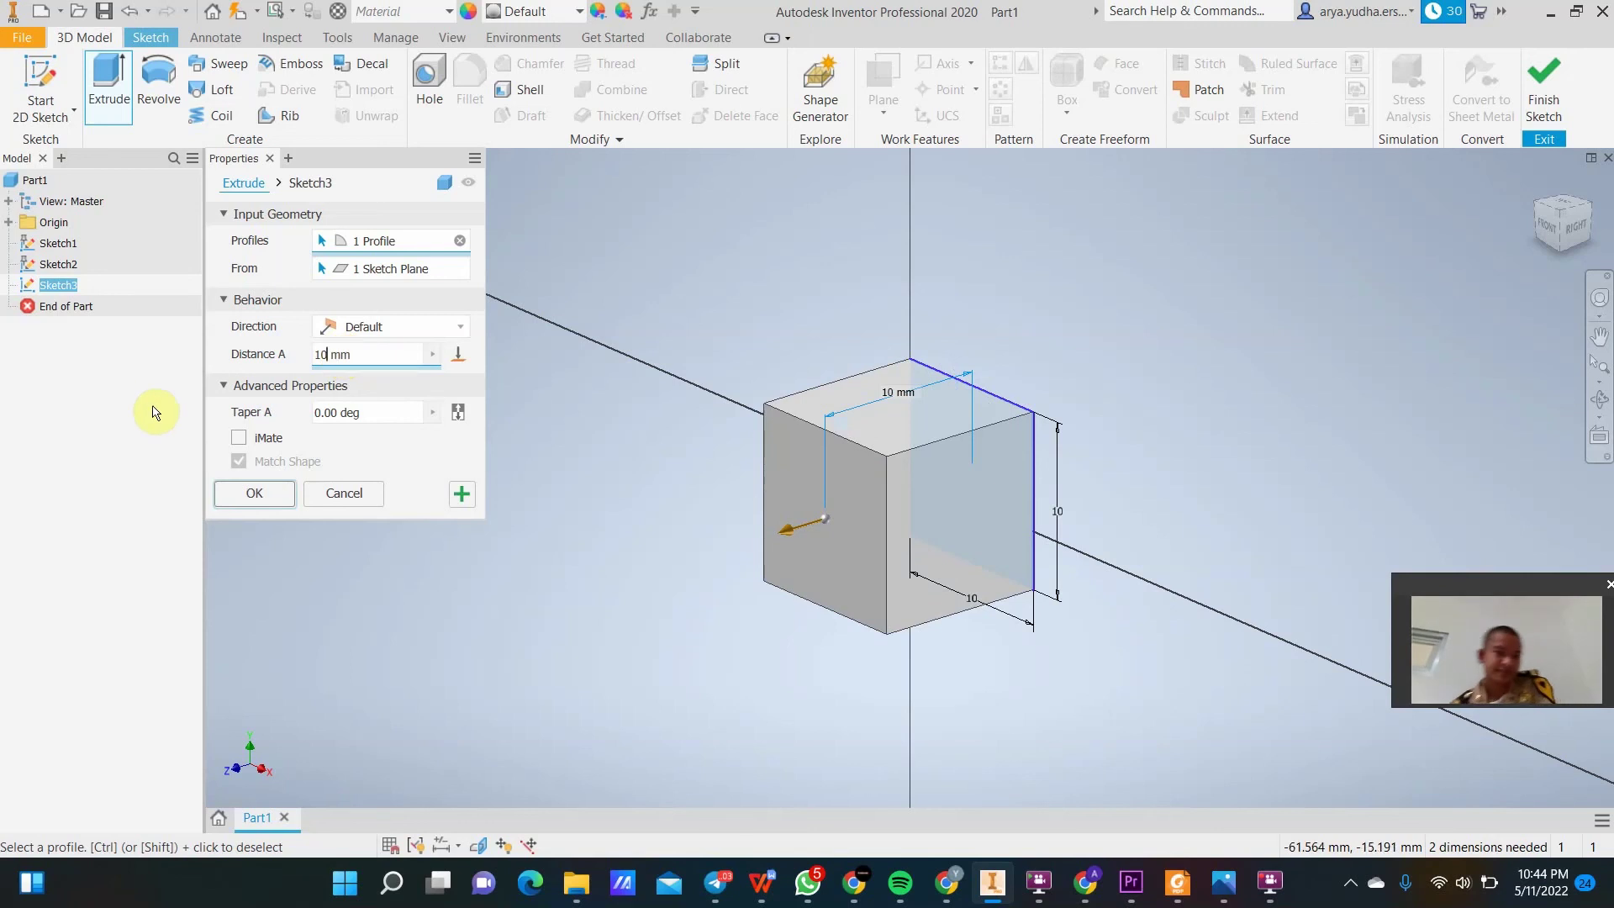
{"action": "left_click", "coordinate": [260, 502]}
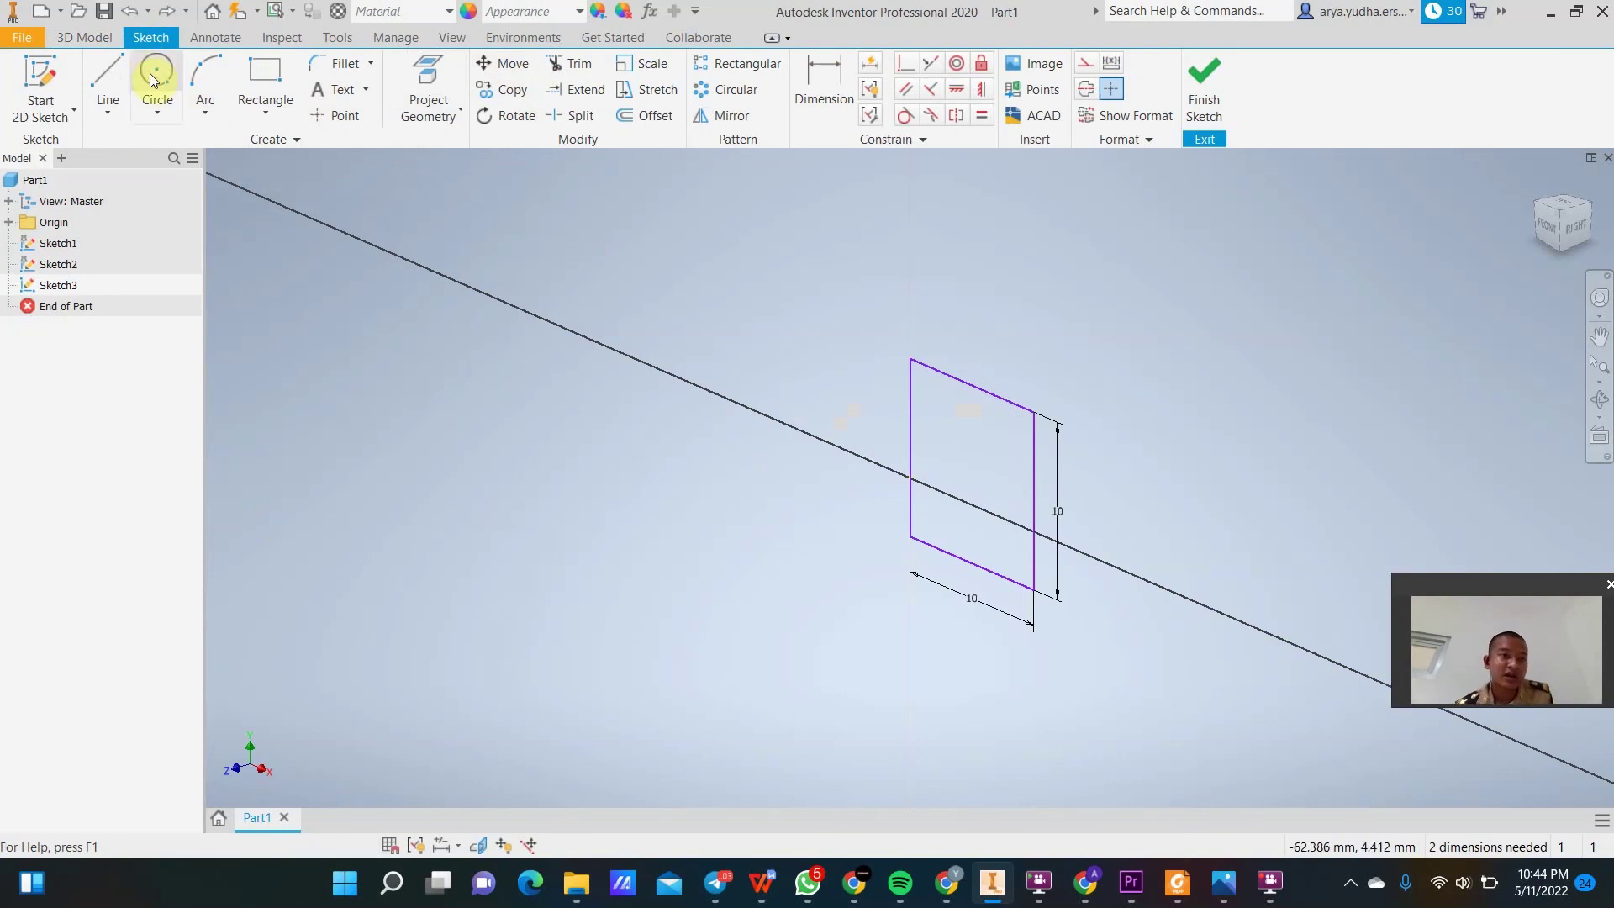
Preview a 360° revolve of the square about its own bottom side, then cancel it.
{"action": "left_click", "coordinate": [84, 37]}
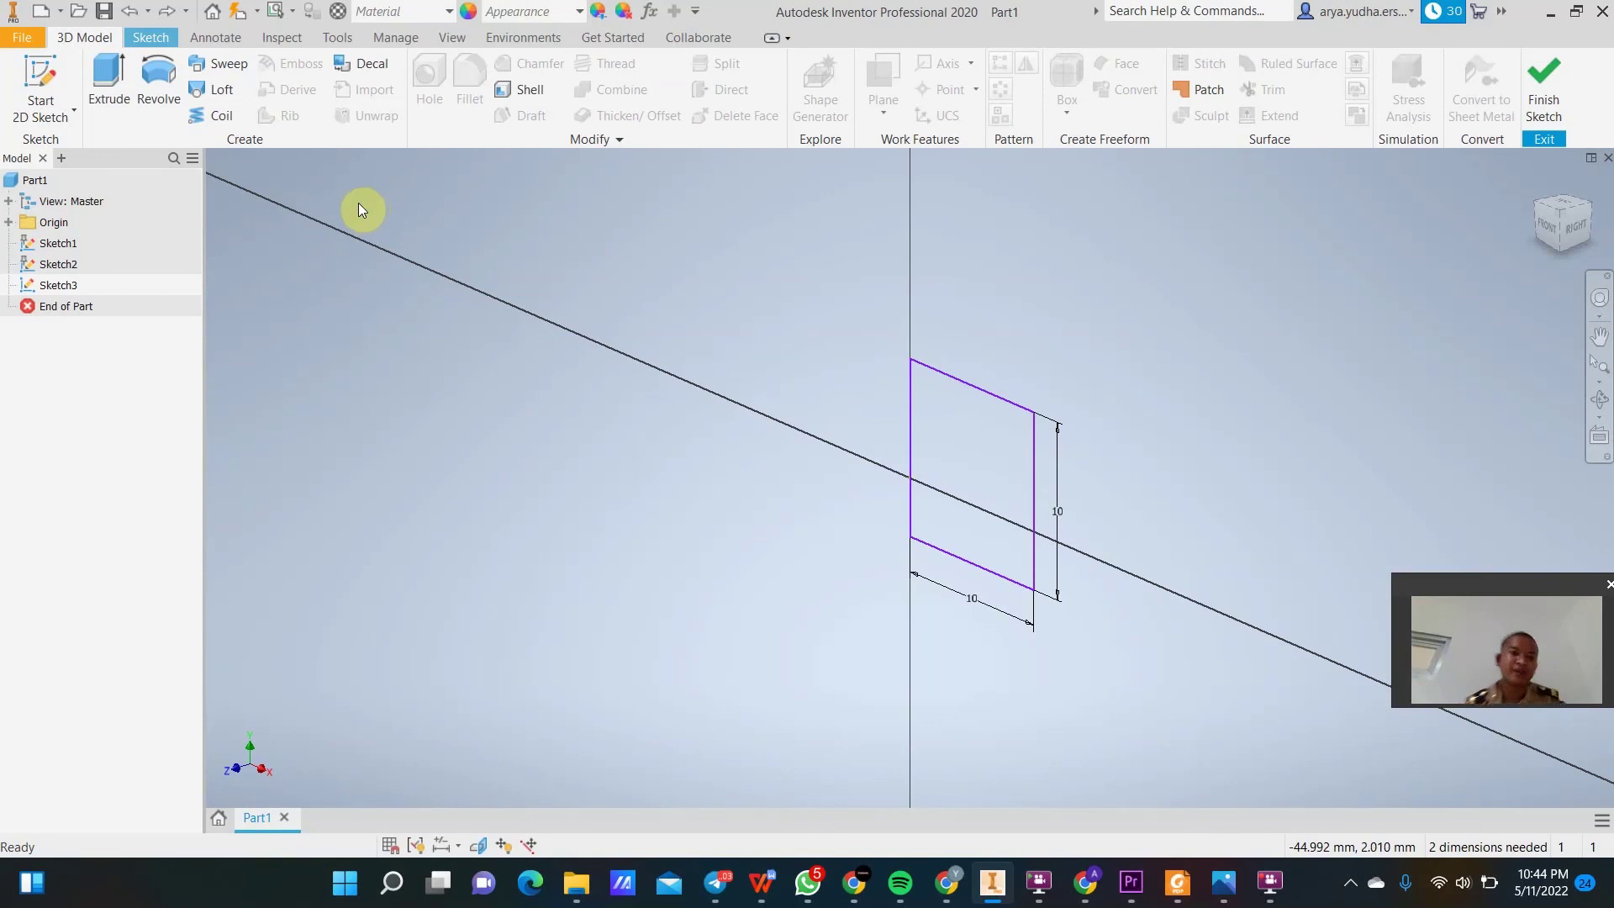
{"action": "left_click", "coordinate": [158, 85]}
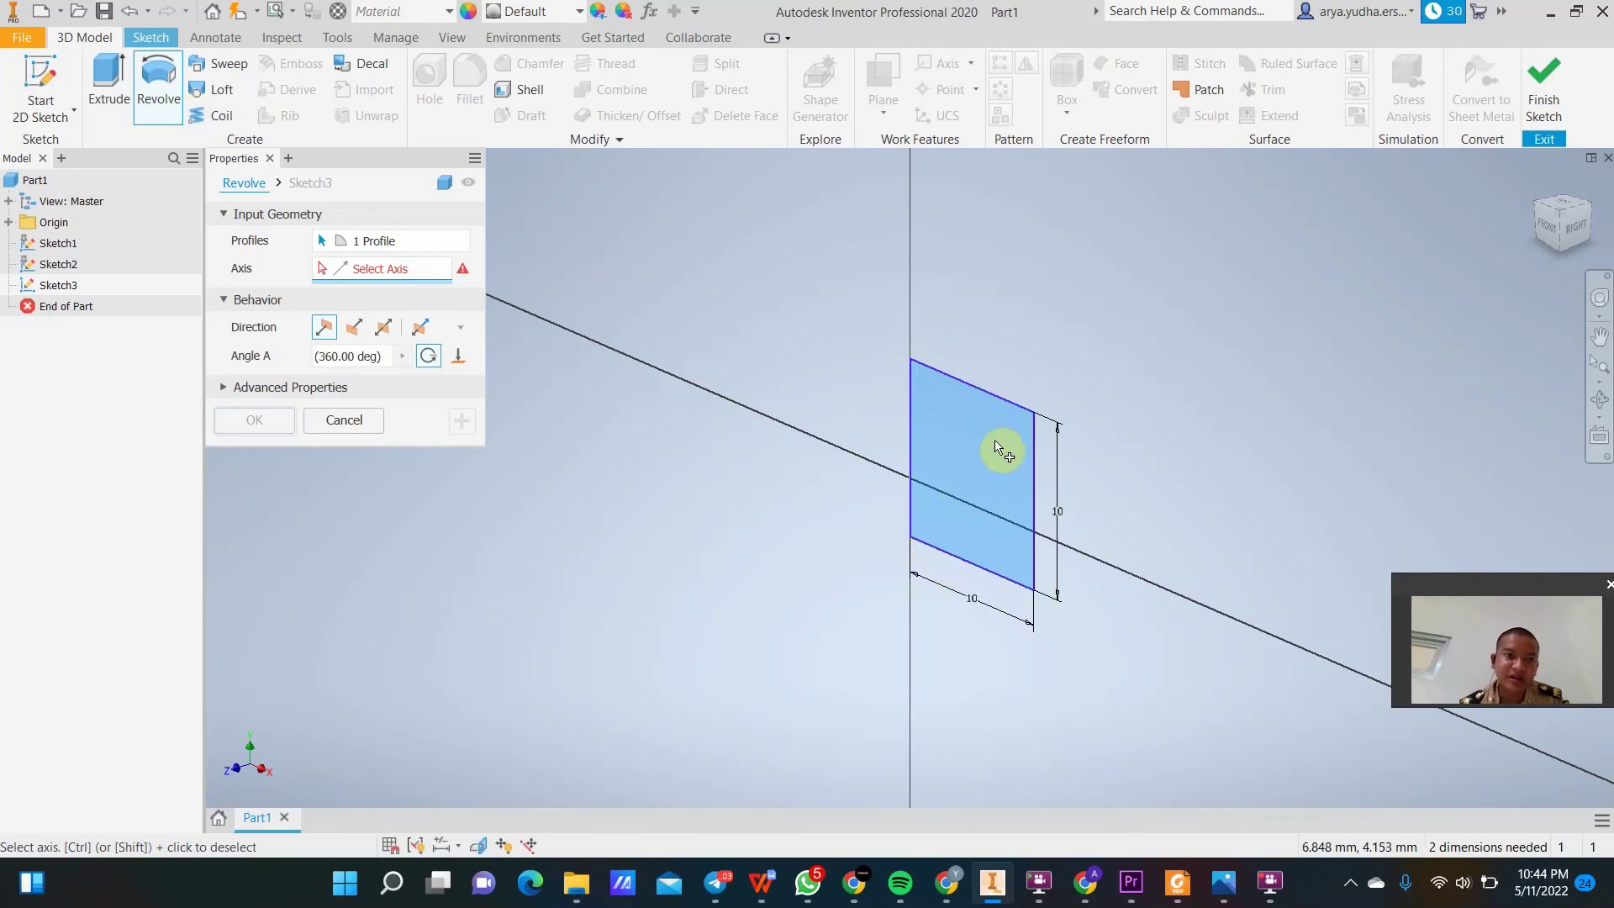
{"action": "left_click", "coordinate": [959, 559]}
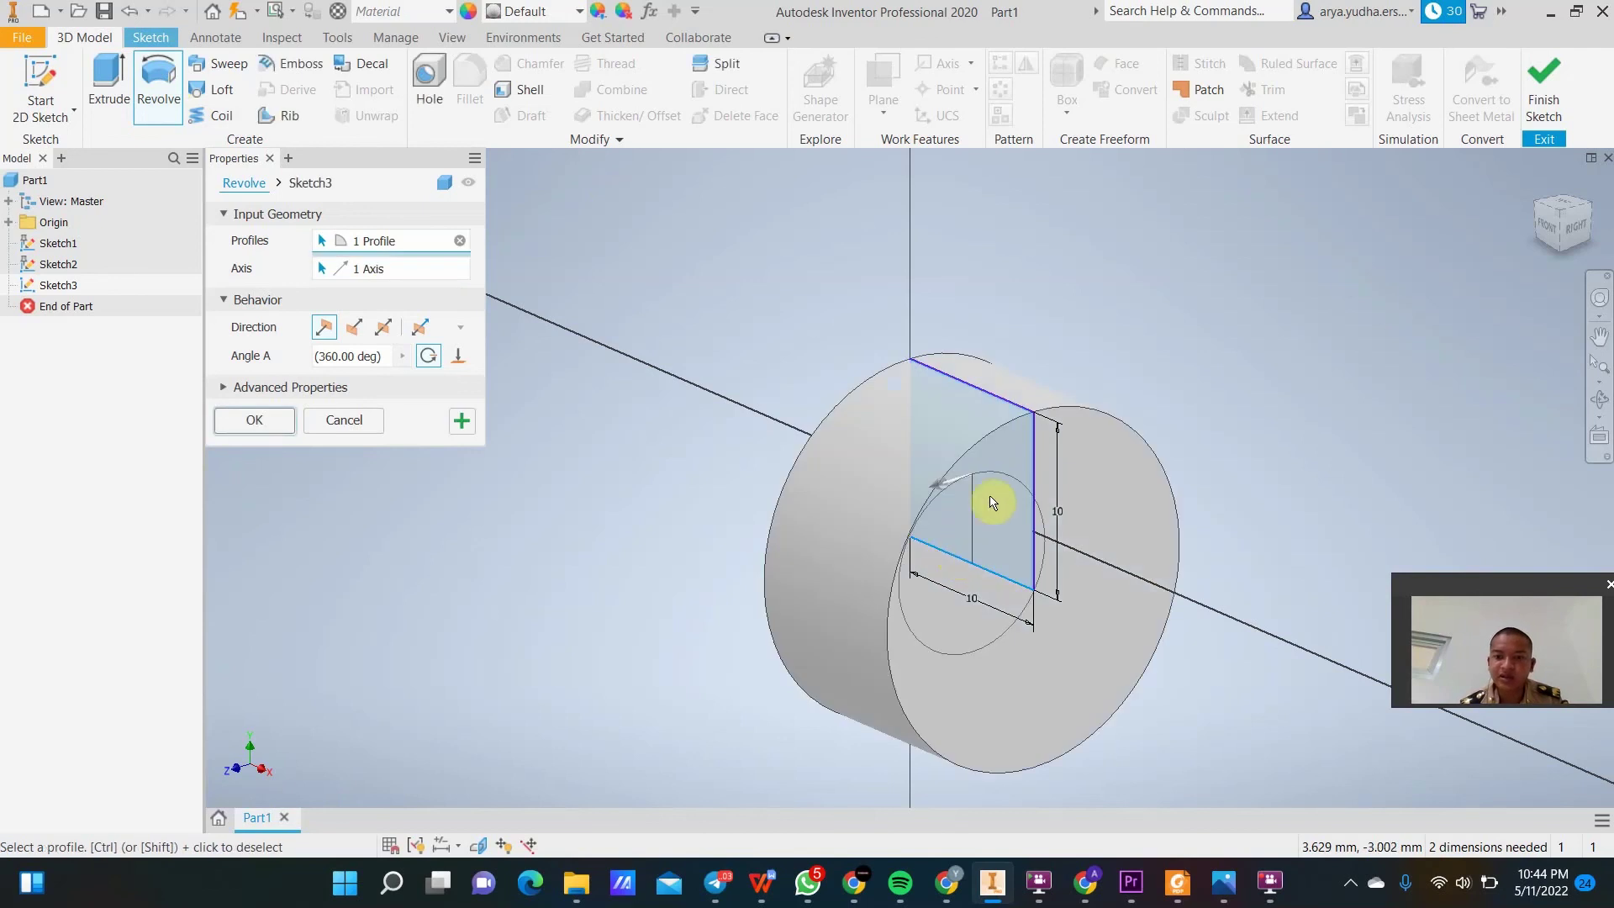
{"action": "left_click", "coordinate": [1556, 232]}
{"action": "left_click_drag", "start_coordinate": [1561, 226], "coordinate": [1585, 253]}
{"action": "left_click", "coordinate": [1549, 225]}
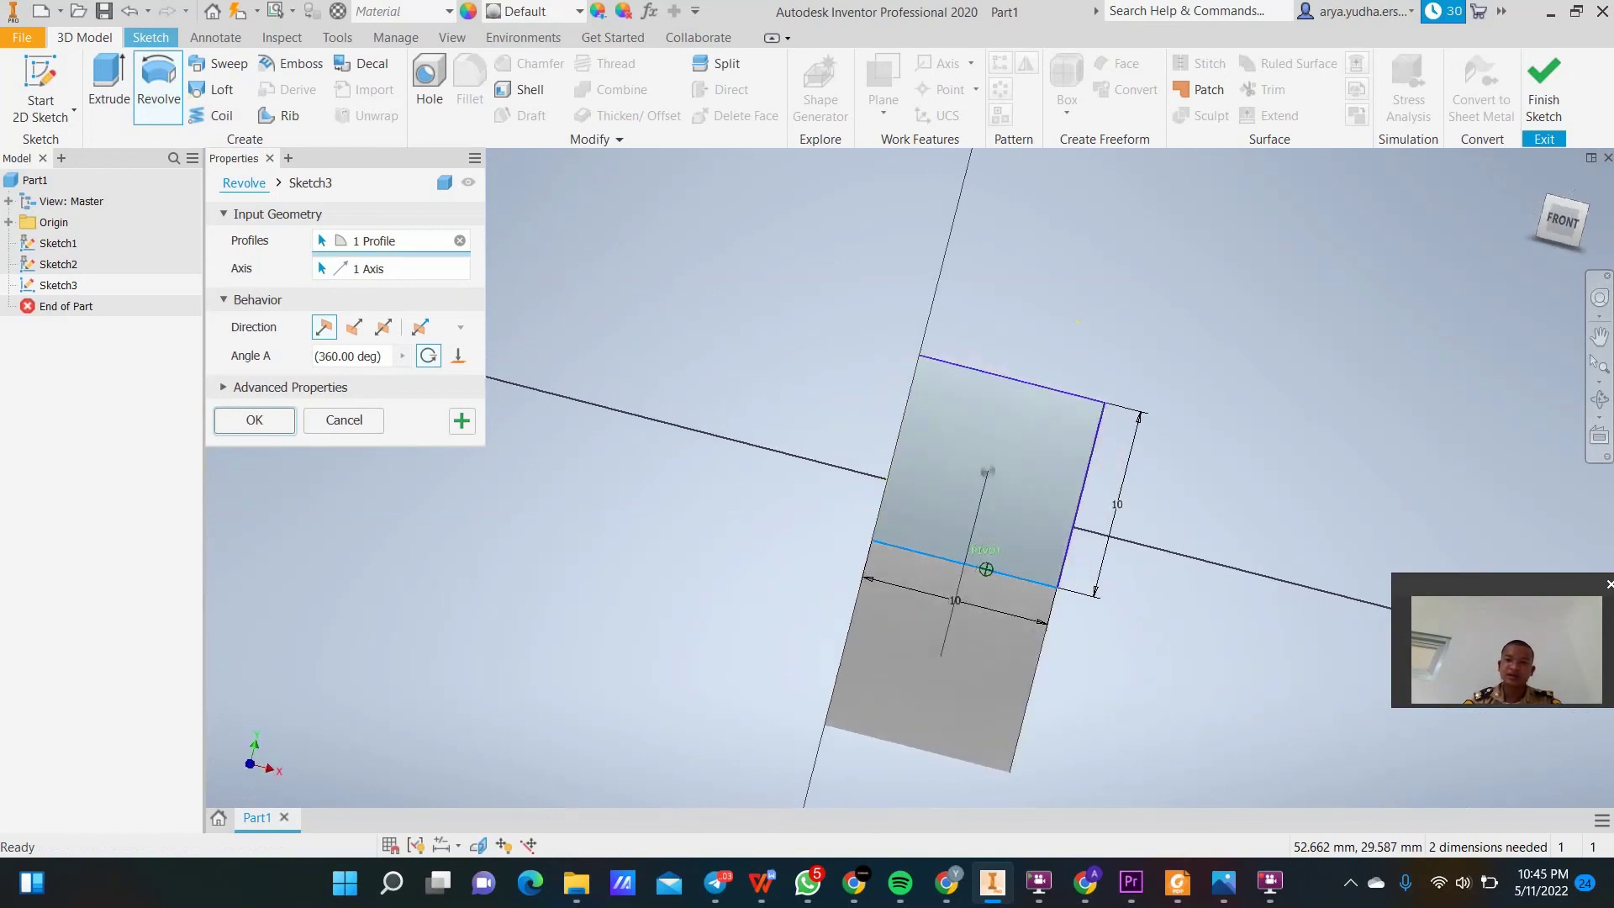
{"action": "left_click_drag", "start_coordinate": [1551, 227], "coordinate": [1557, 232]}
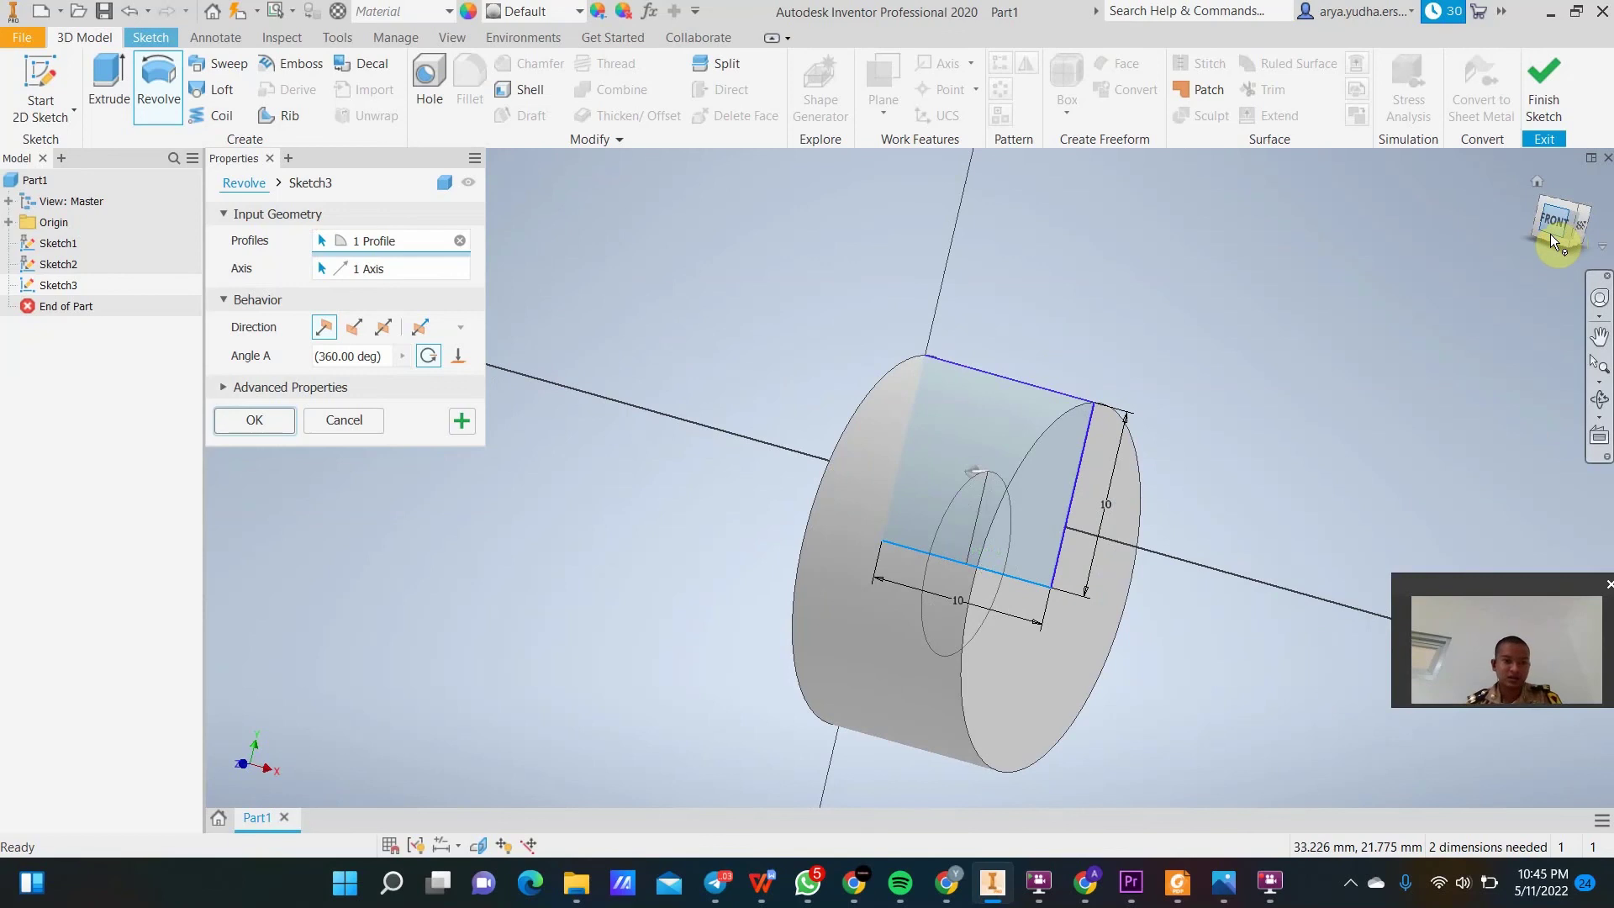
{"action": "key", "text": "Escape"}
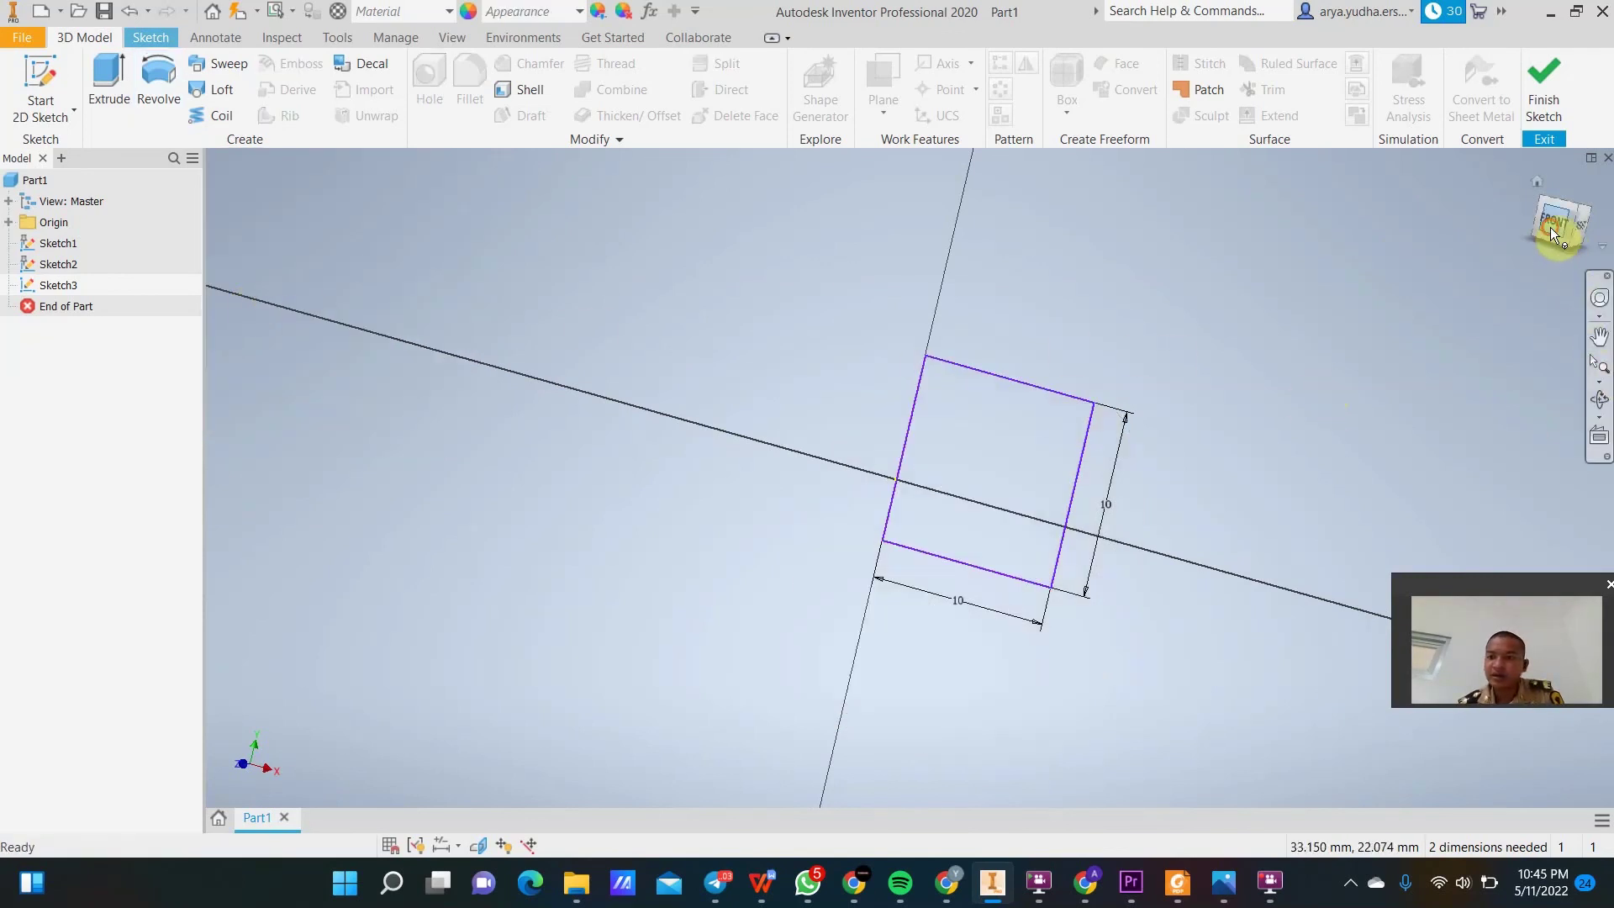
In the front view, sketch a horizontal line about 10 mm long below the square, spanning its width.
{"action": "left_click_drag", "start_coordinate": [1550, 227], "coordinate": [1540, 227]}
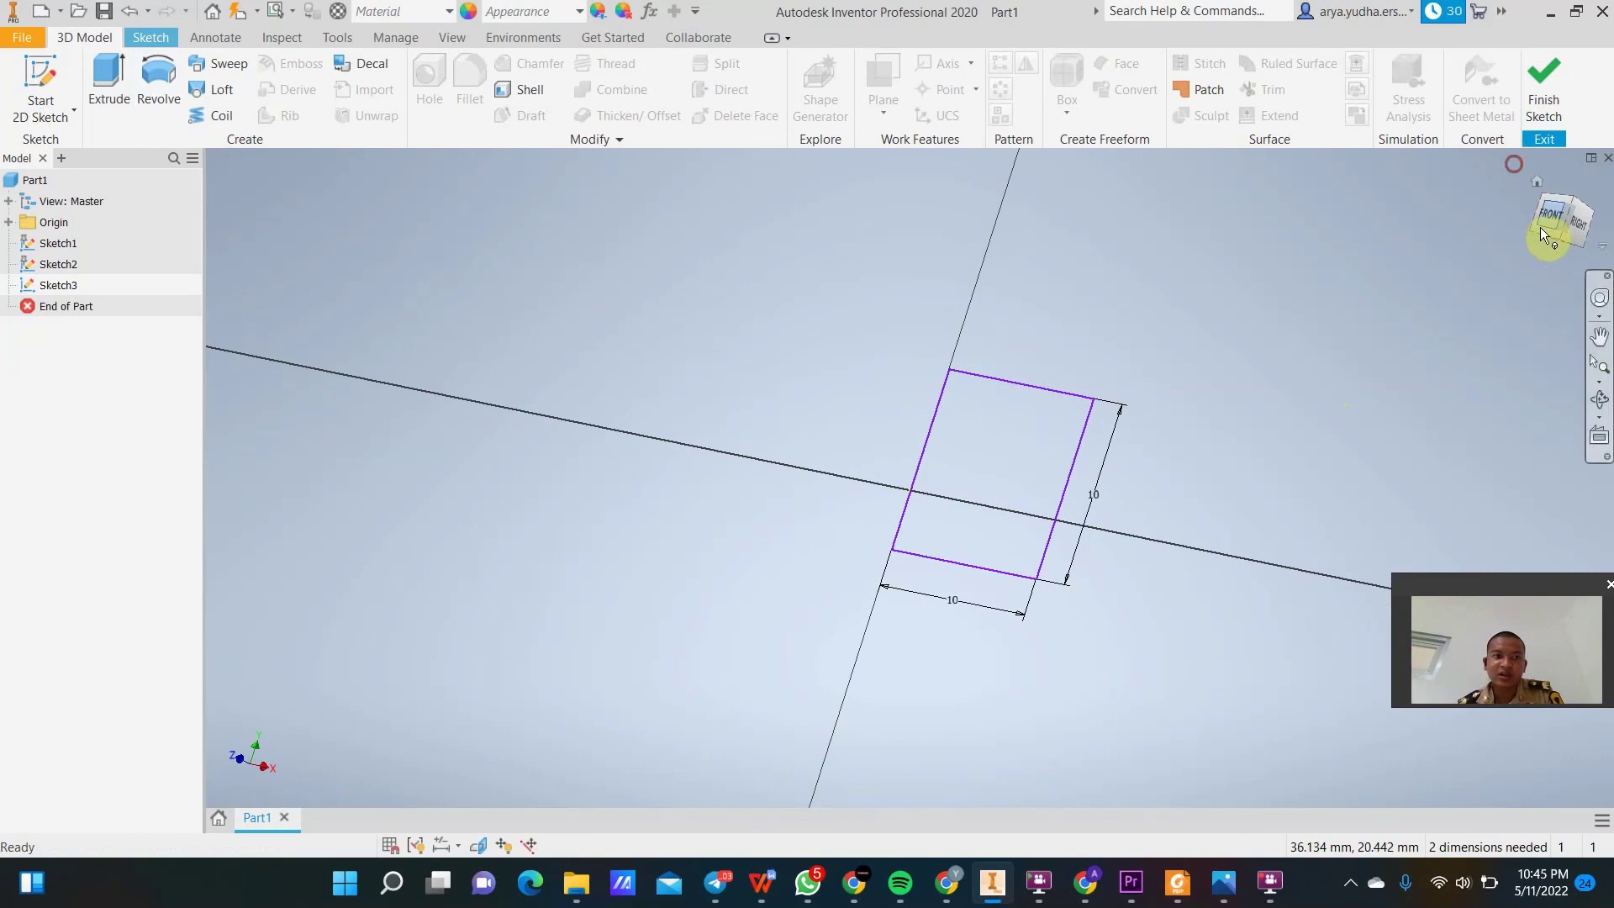
{"action": "left_click", "coordinate": [149, 38]}
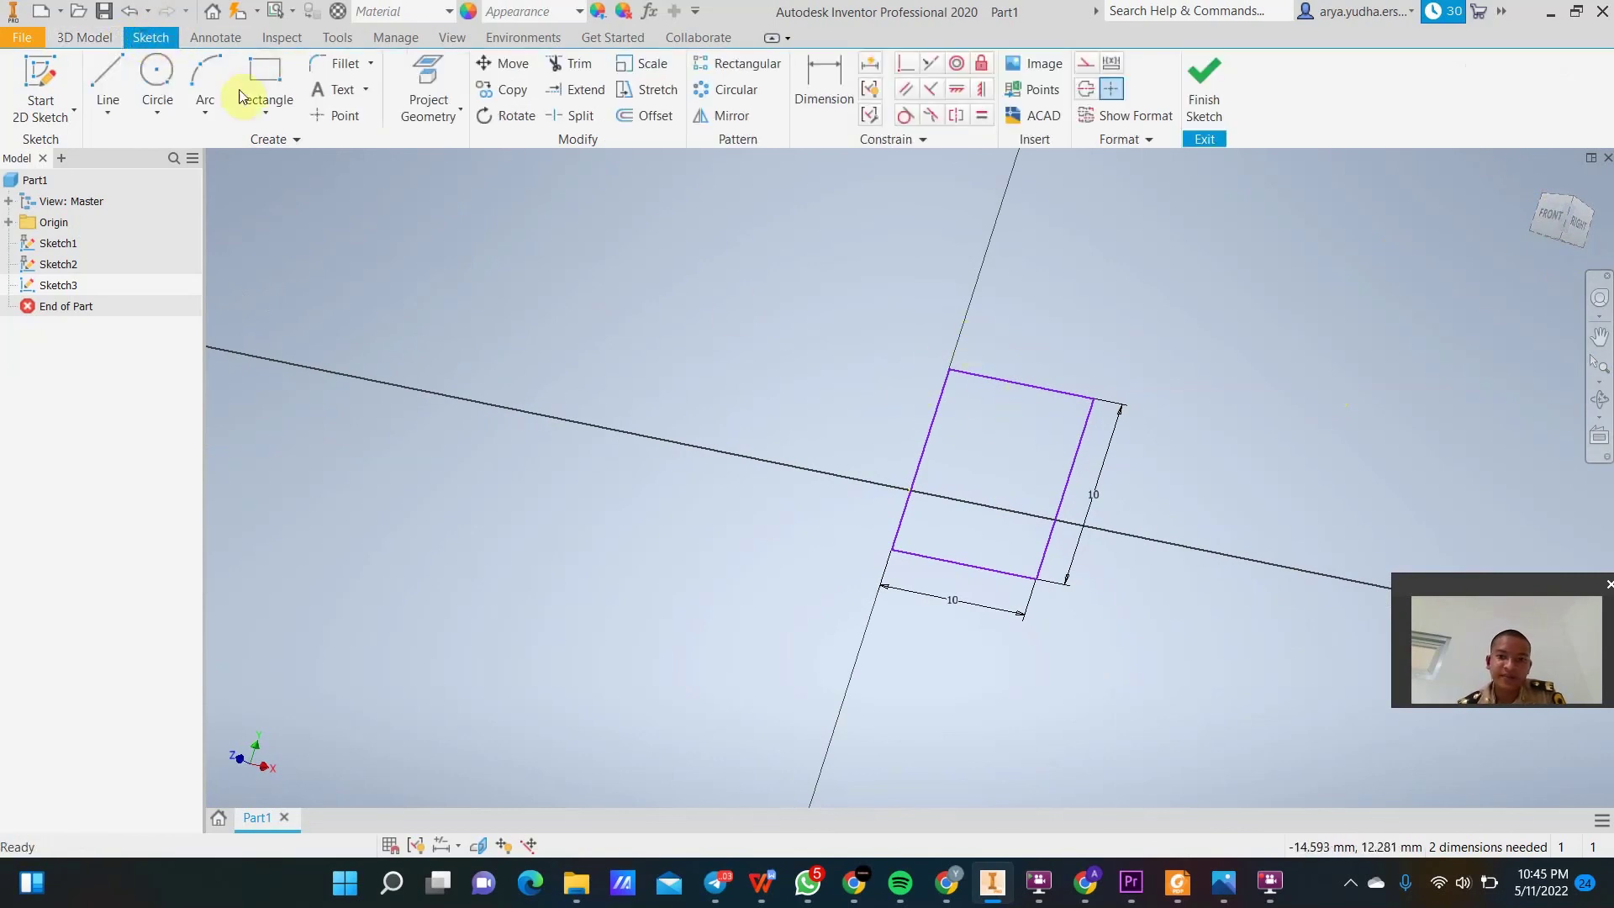
{"action": "left_click", "coordinate": [108, 78]}
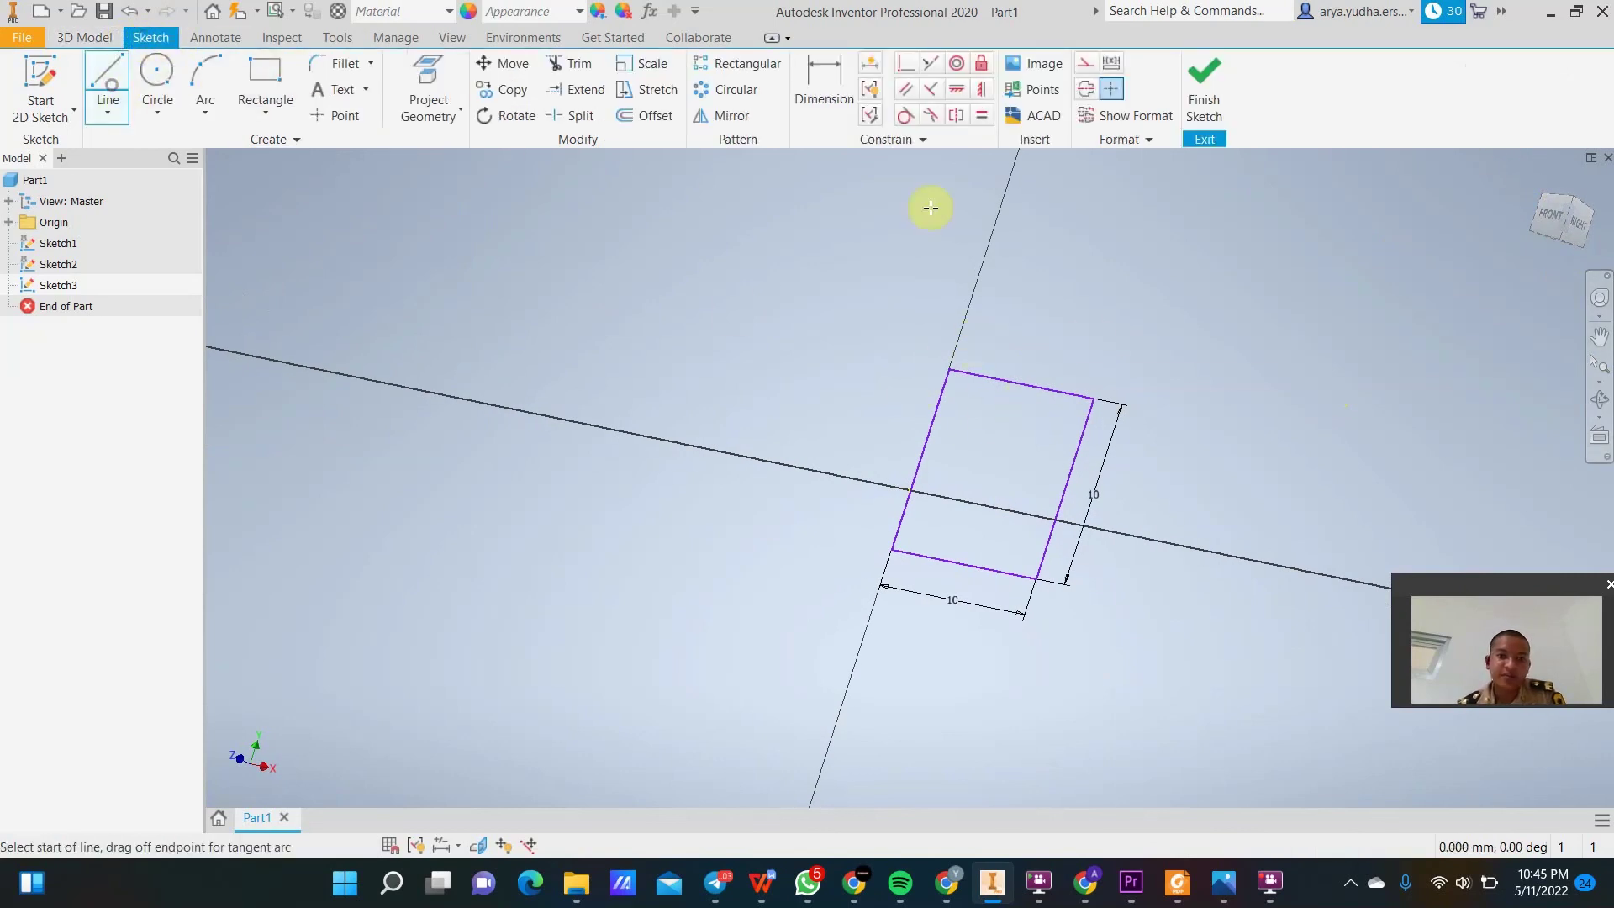
{"action": "left_click", "coordinate": [1545, 210]}
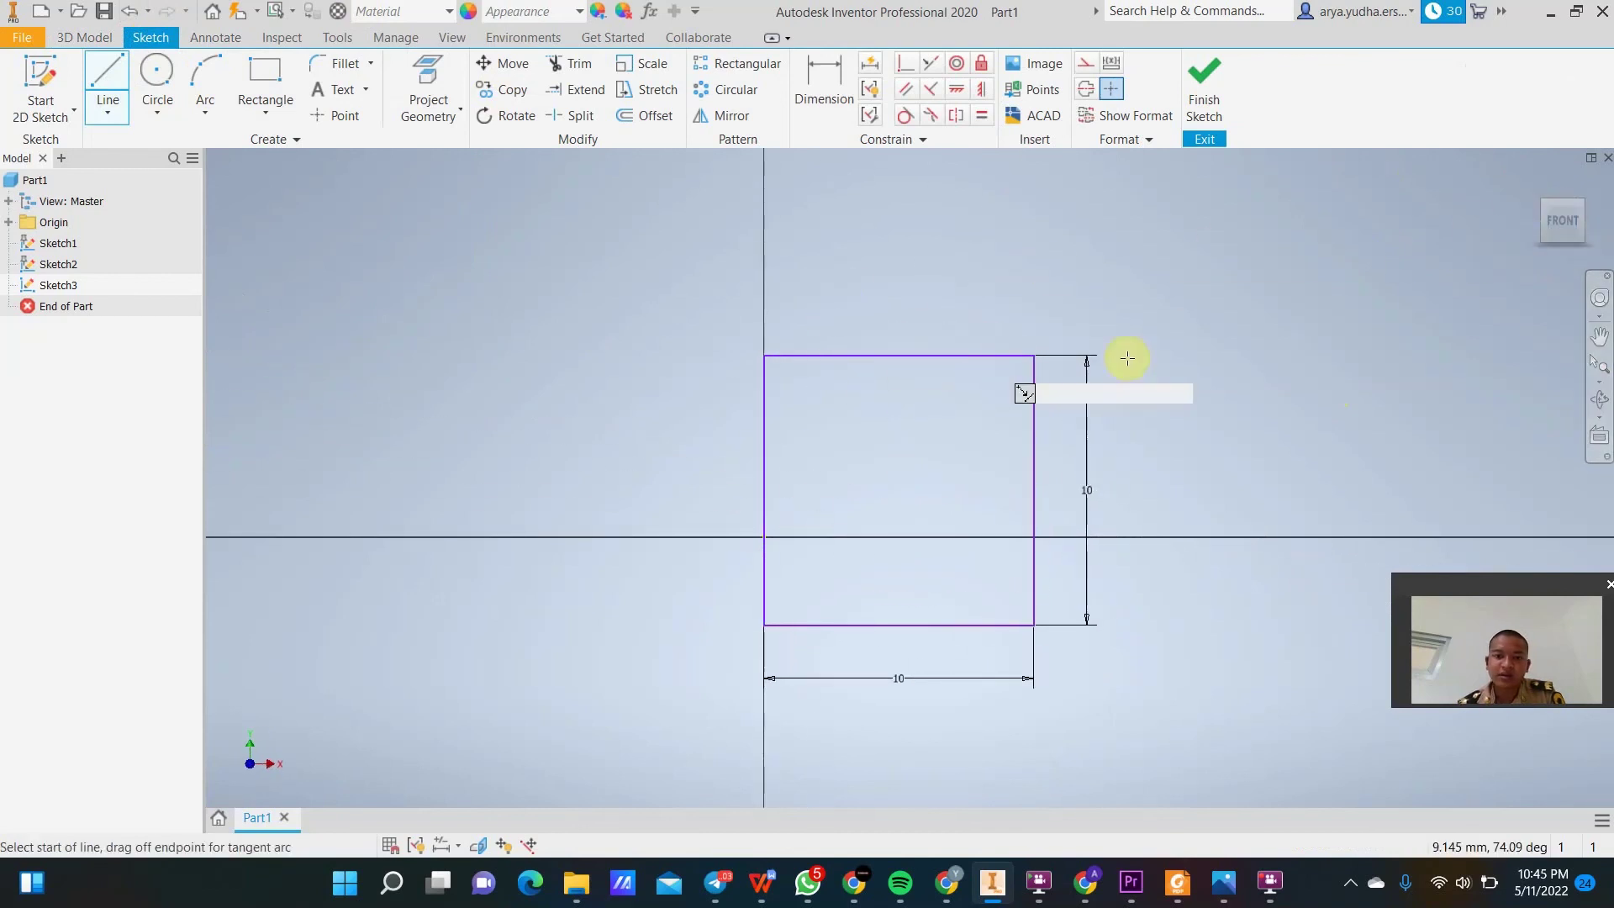
{"action": "left_click", "coordinate": [764, 745]}
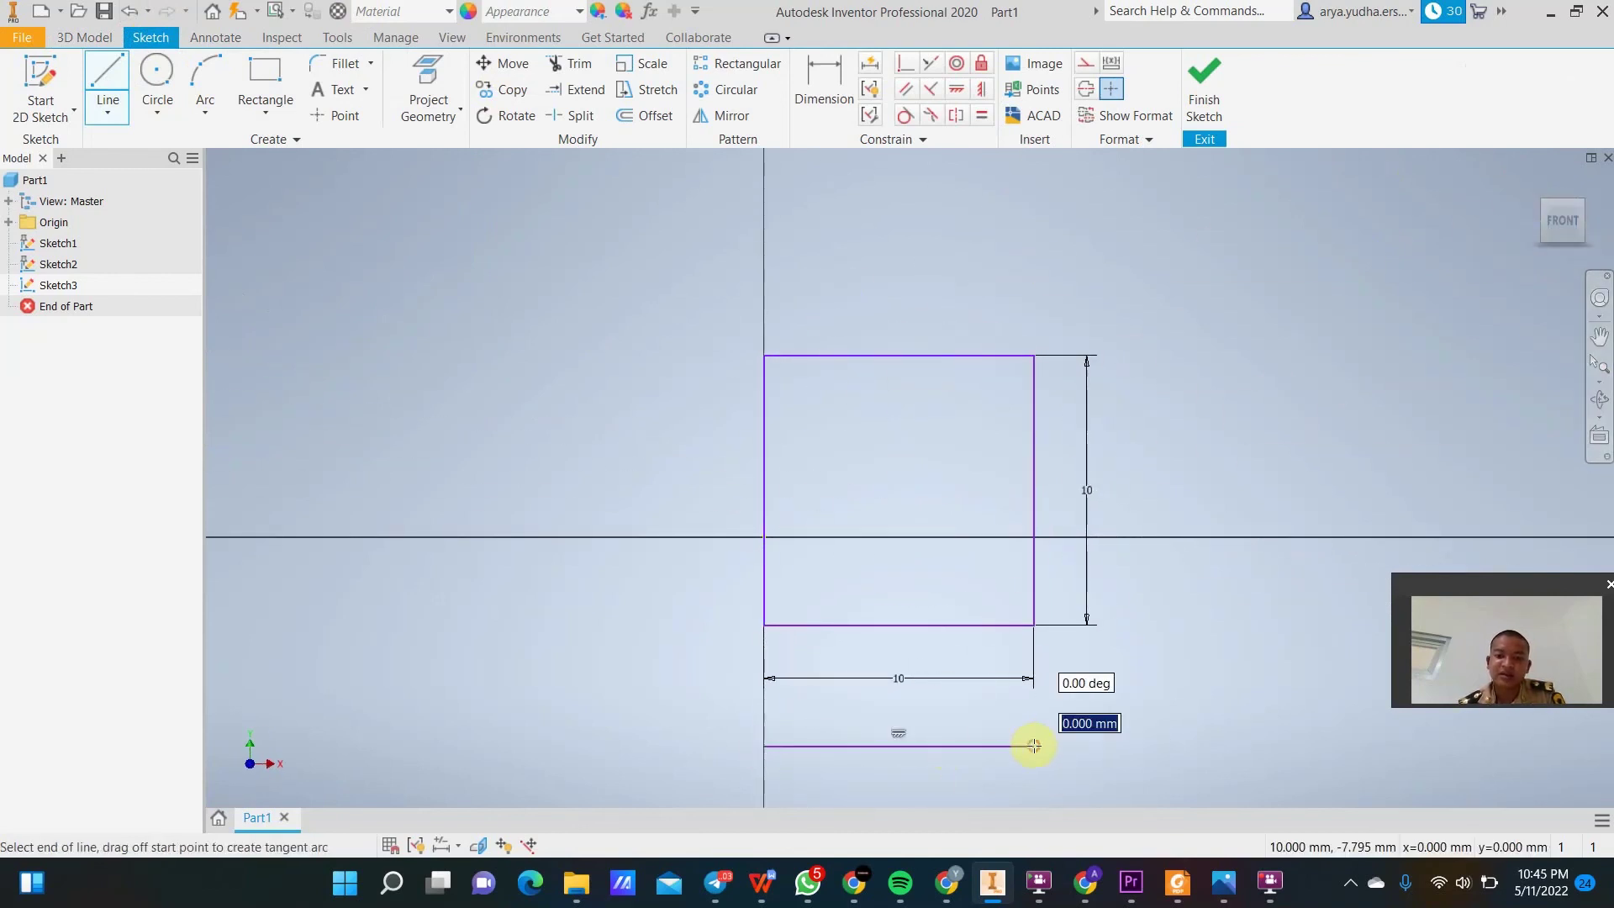
{"action": "left_click", "coordinate": [1033, 745]}
Preview a 360° revolve of the square about the line sketched below it, then cancel the revolve.
{"action": "left_click", "coordinate": [99, 33]}
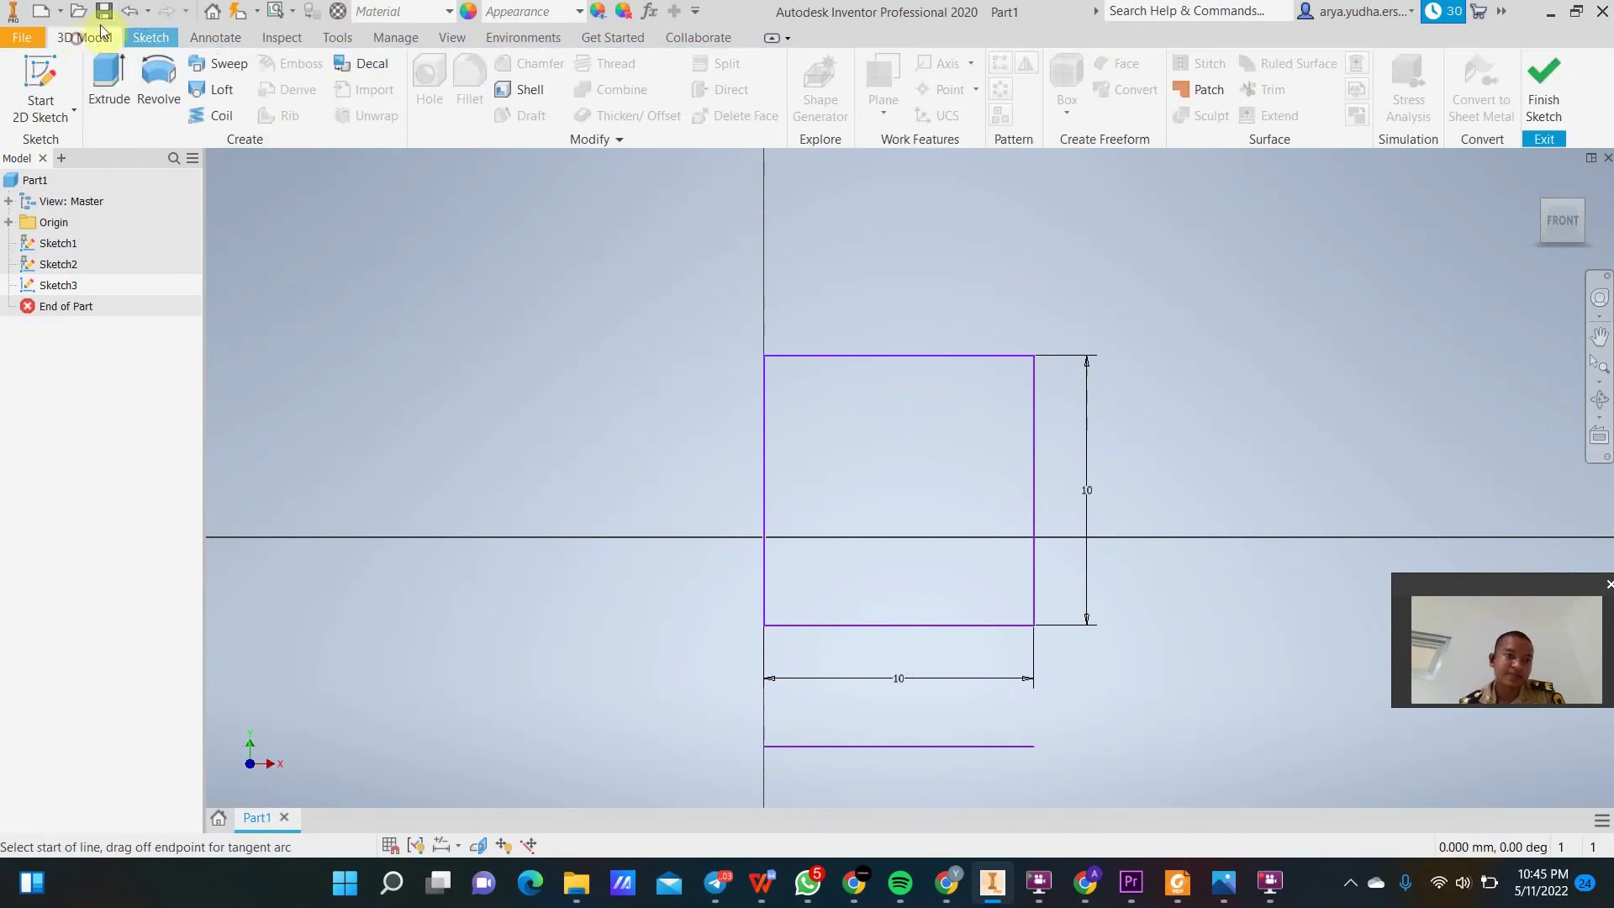
{"action": "left_click", "coordinate": [108, 80]}
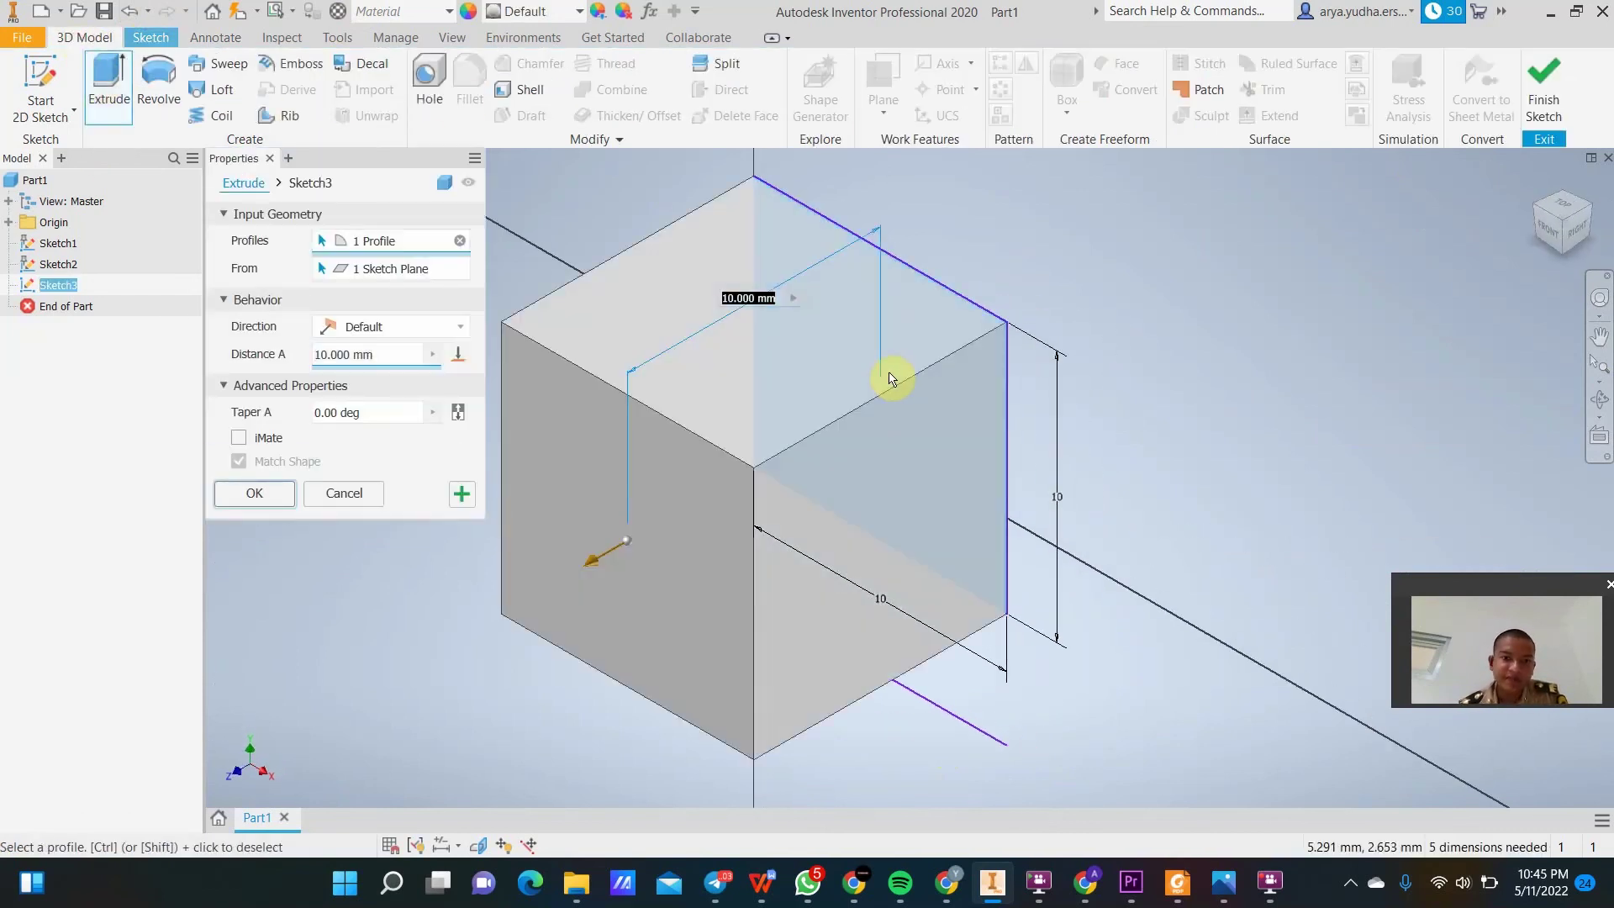
{"action": "left_click", "coordinate": [155, 82]}
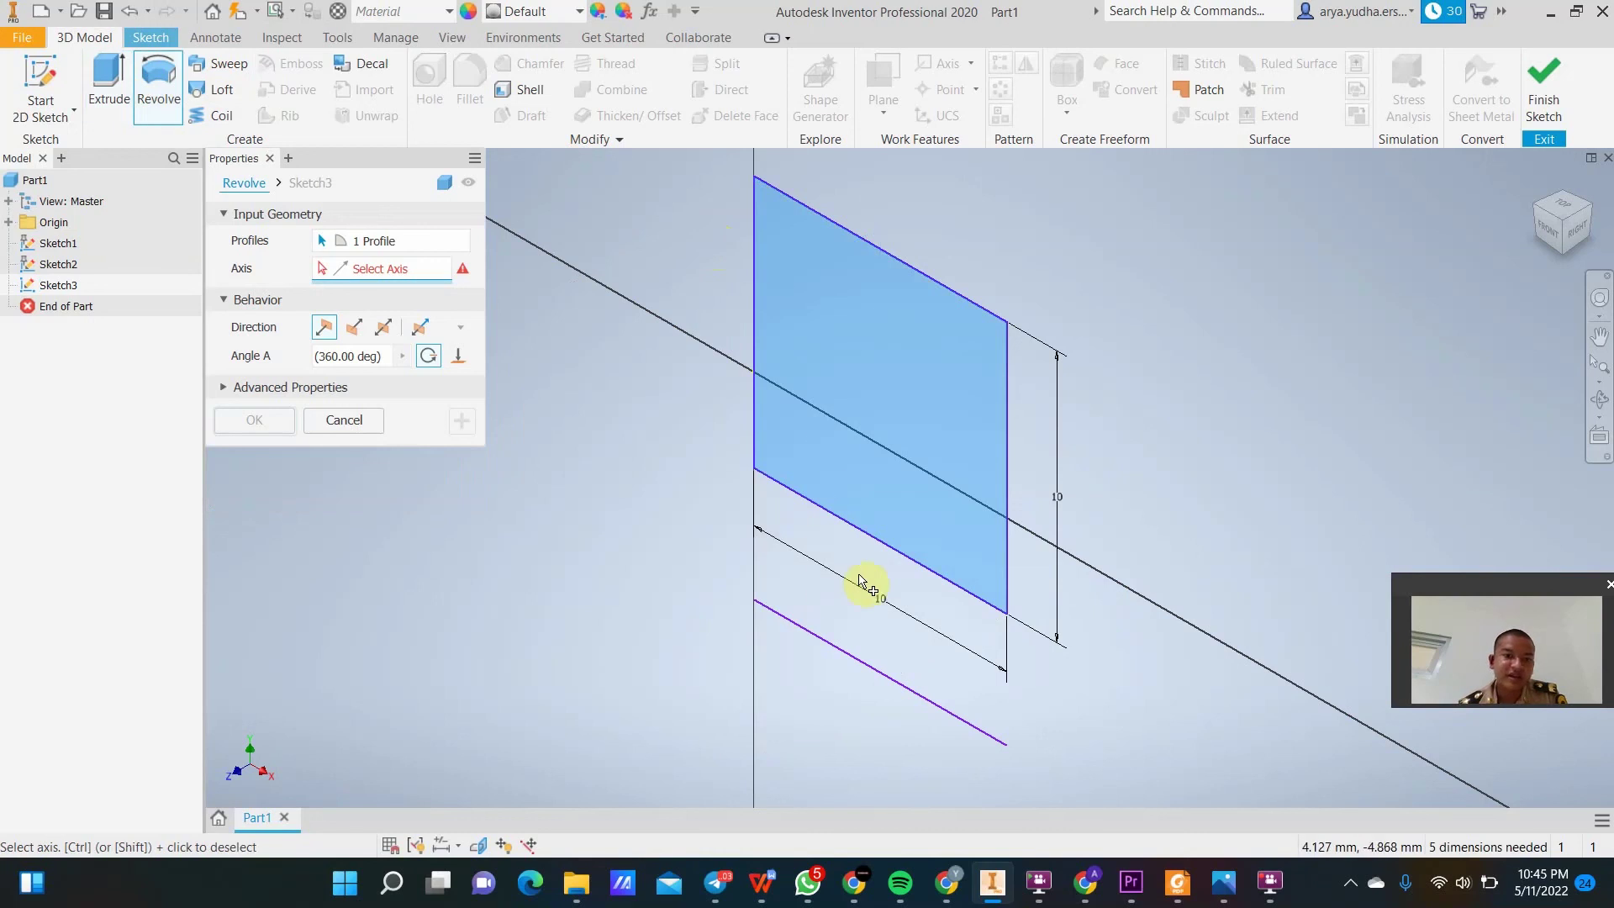
{"action": "left_click", "coordinate": [830, 647]}
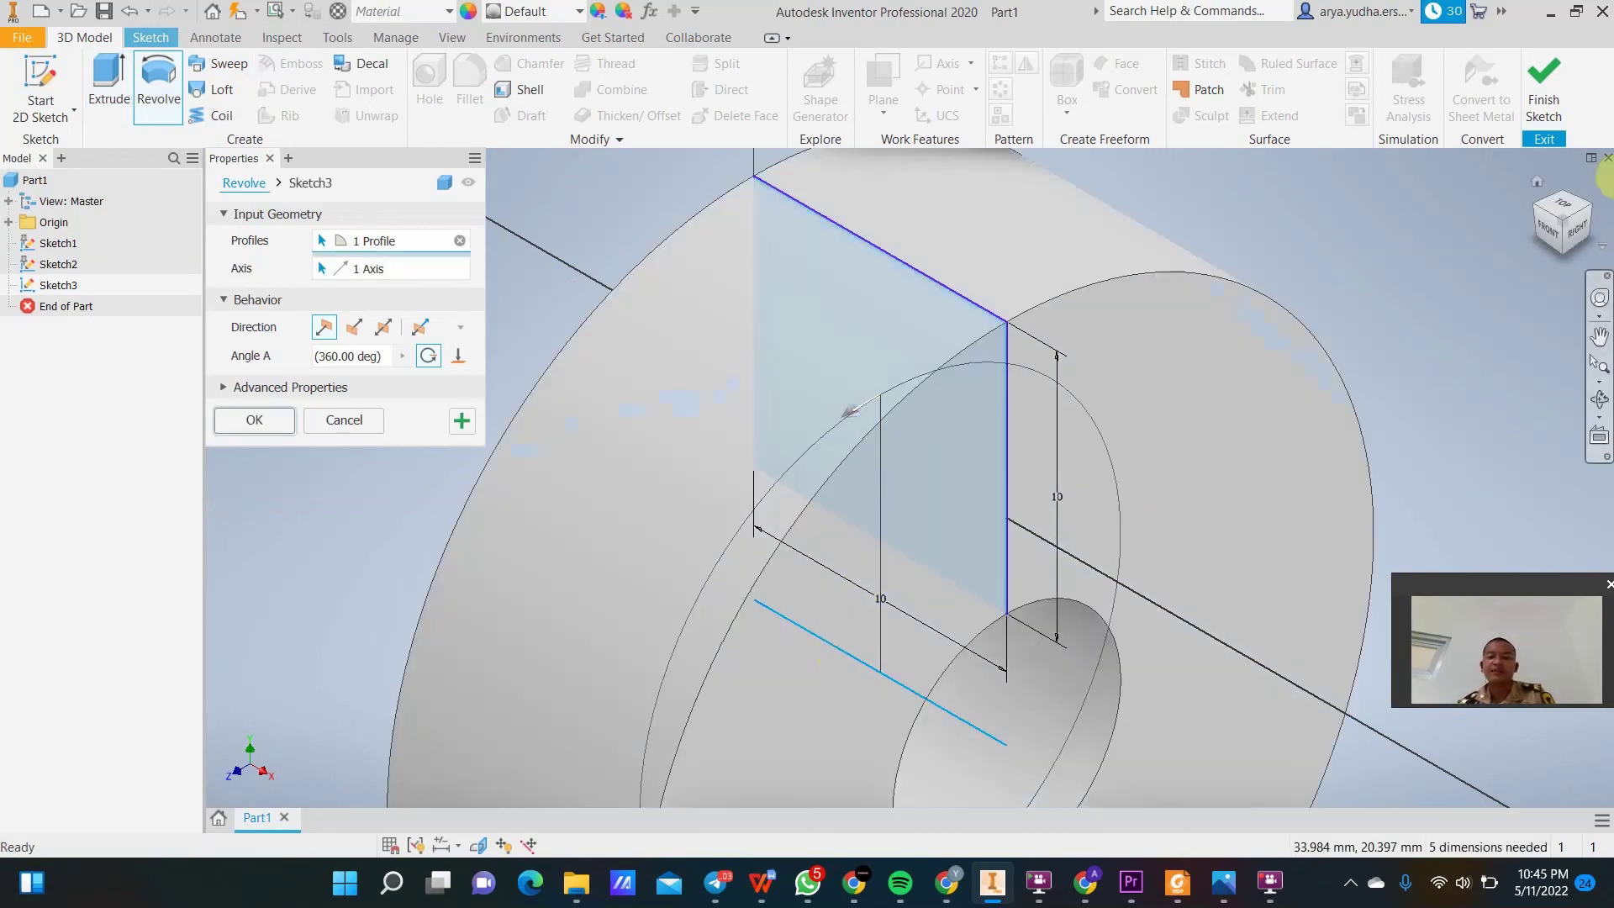
{"action": "scroll", "coordinate": [1160, 425], "scroll_direction": "up", "scroll_amount": 5}
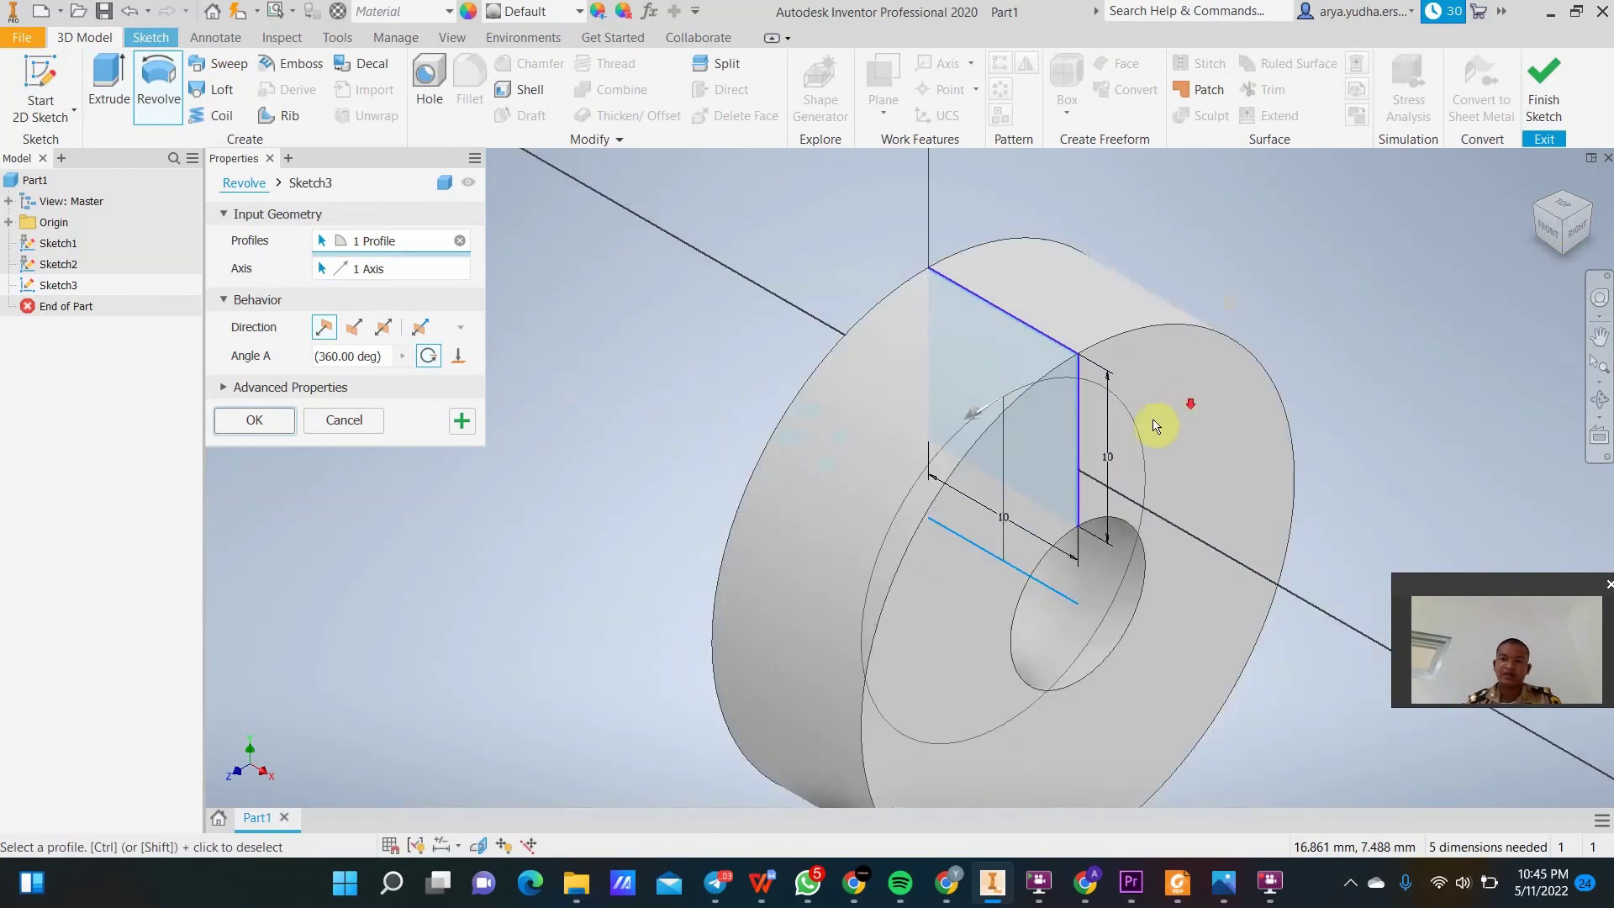
{"action": "left_click", "coordinate": [1552, 235]}
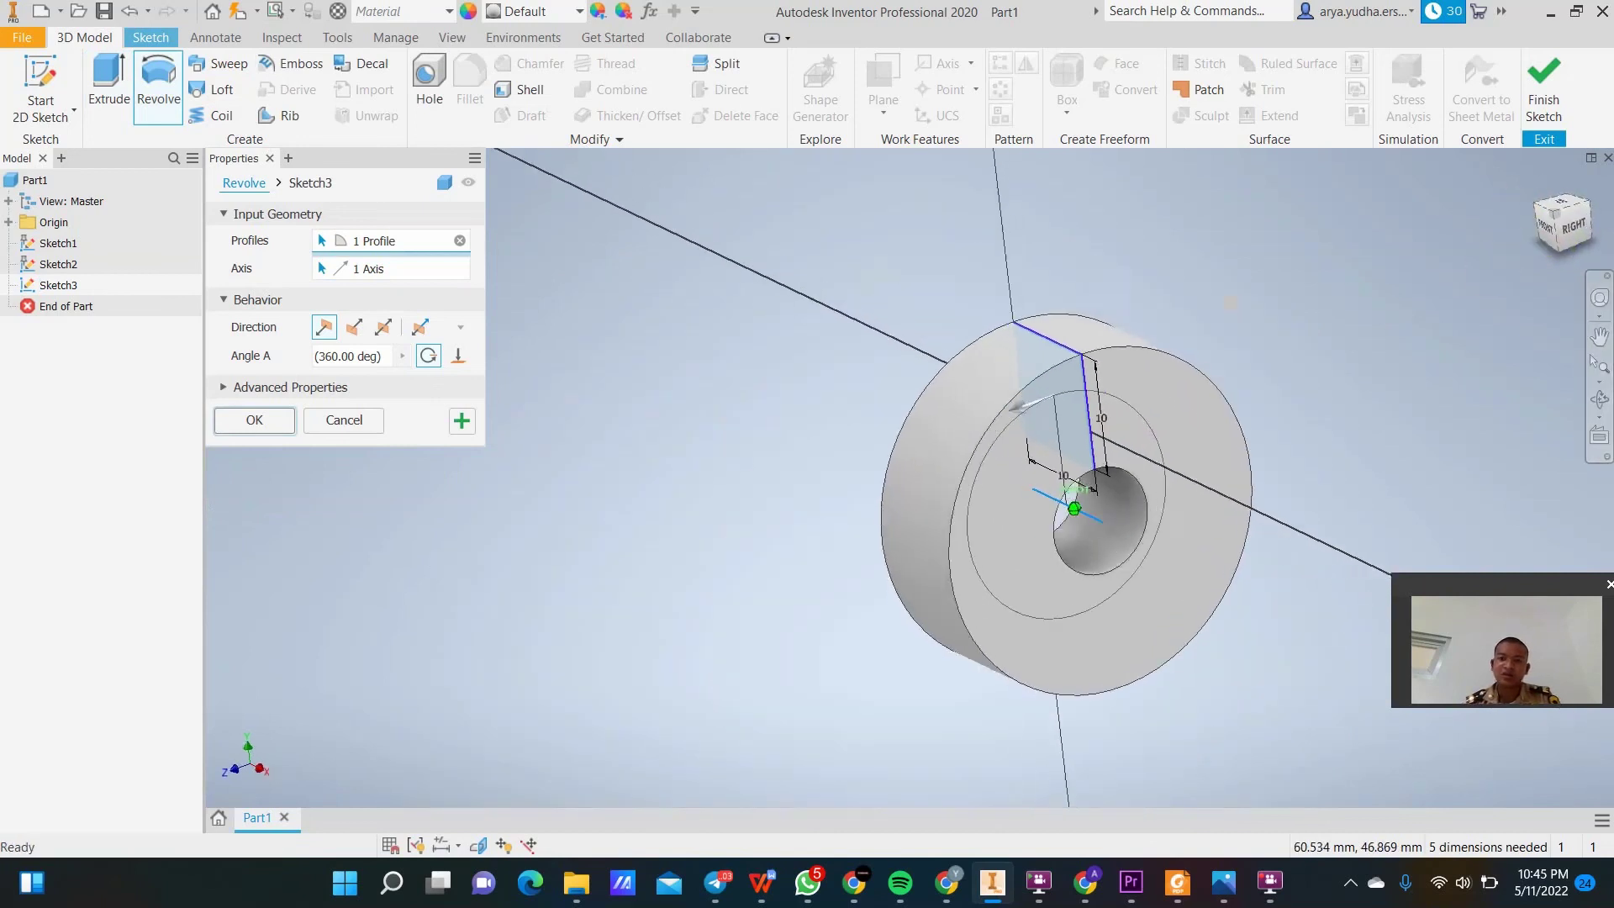
{"action": "left_click_drag", "start_coordinate": [1518, 217], "coordinate": [1556, 234]}
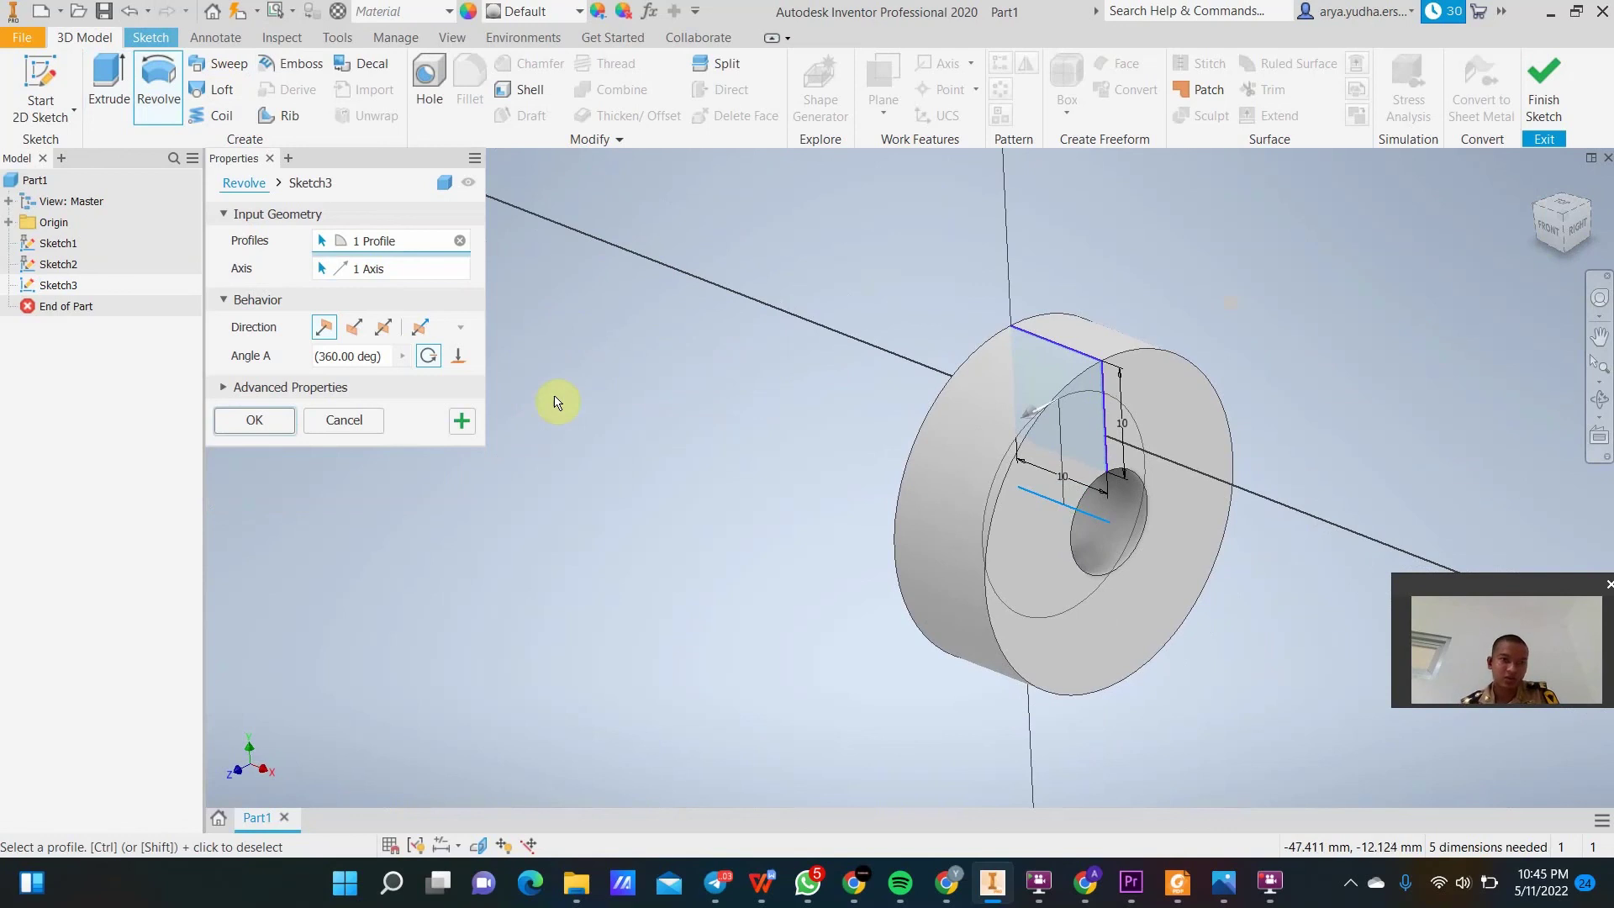
{"action": "left_click", "coordinate": [275, 474]}
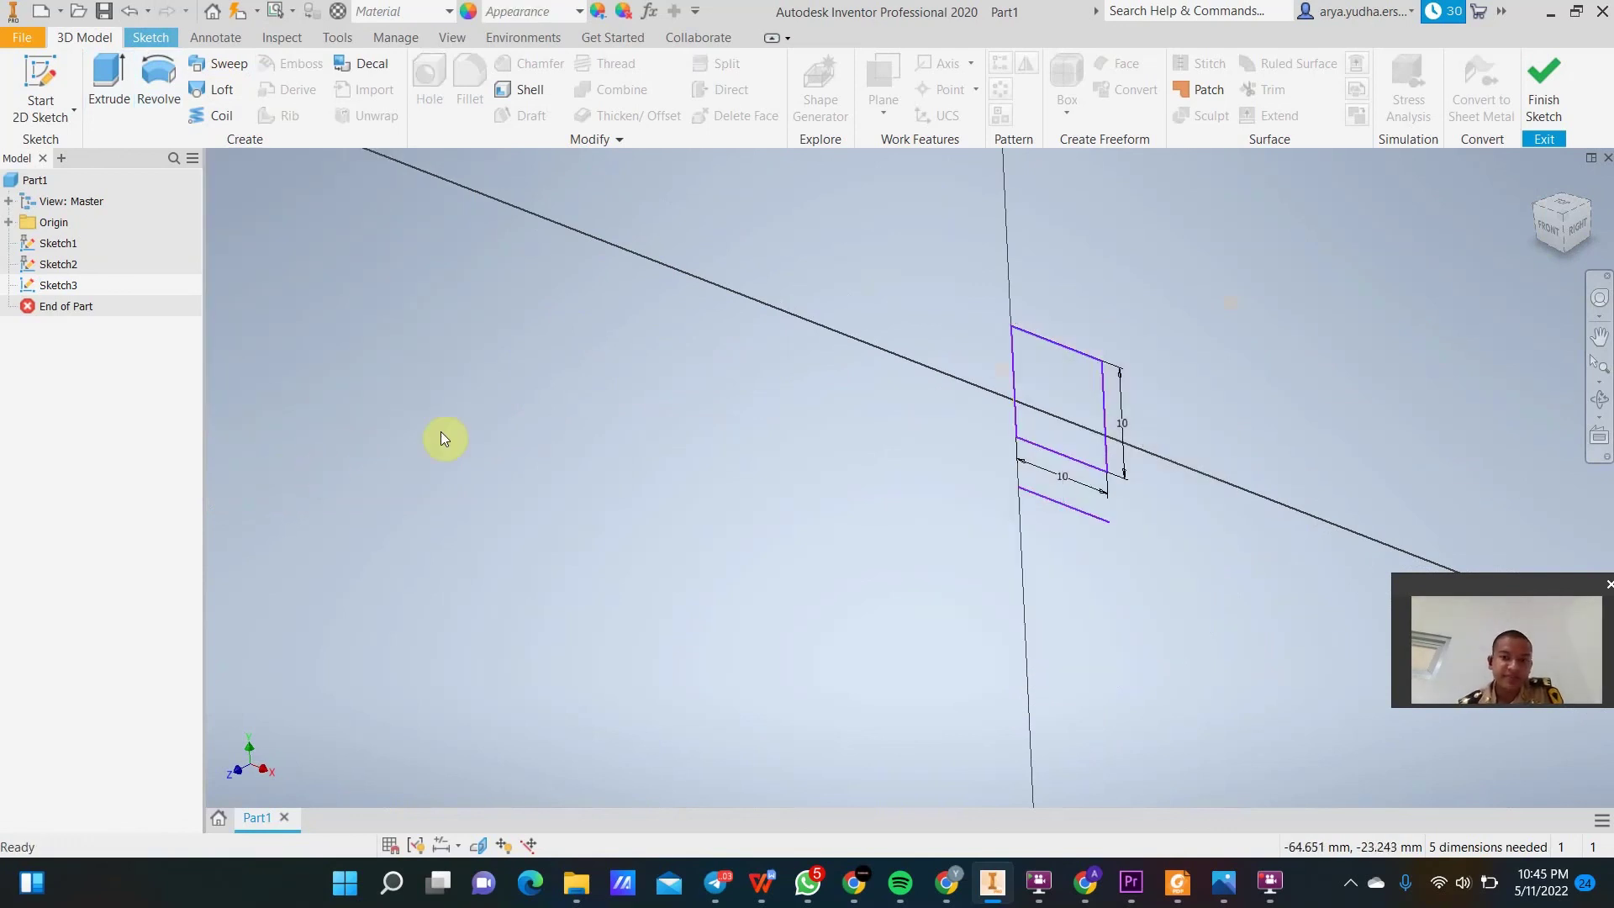
Remove the line below the square and extrude the square profile 10 mm into a cube.
{"action": "left_click", "coordinate": [113, 86]}
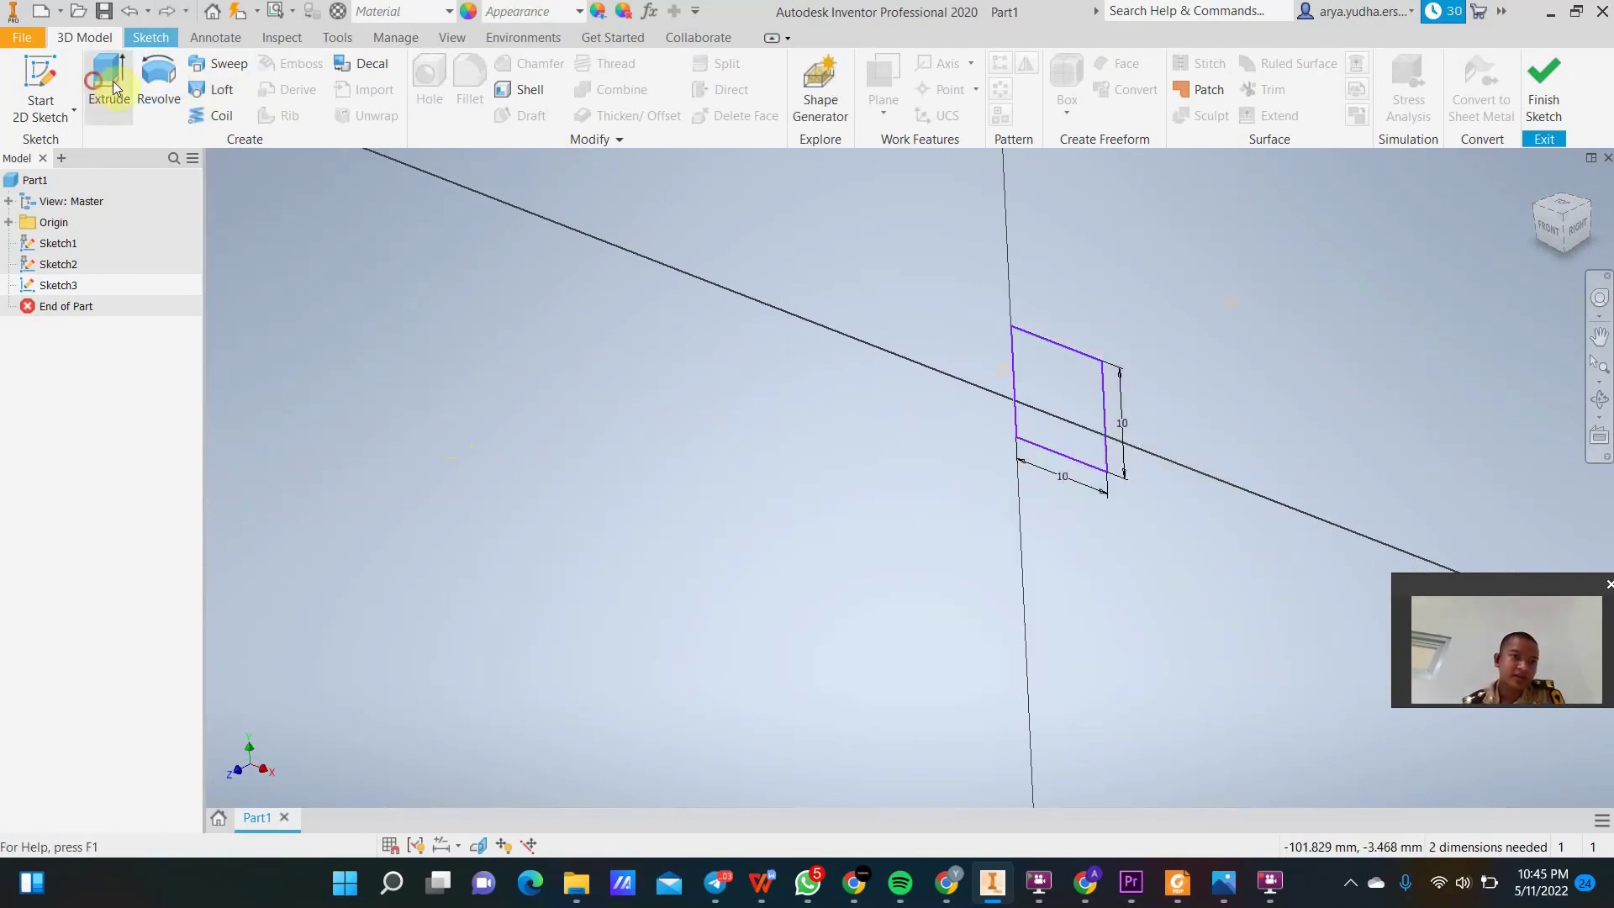
{"action": "left_click", "coordinate": [238, 491]}
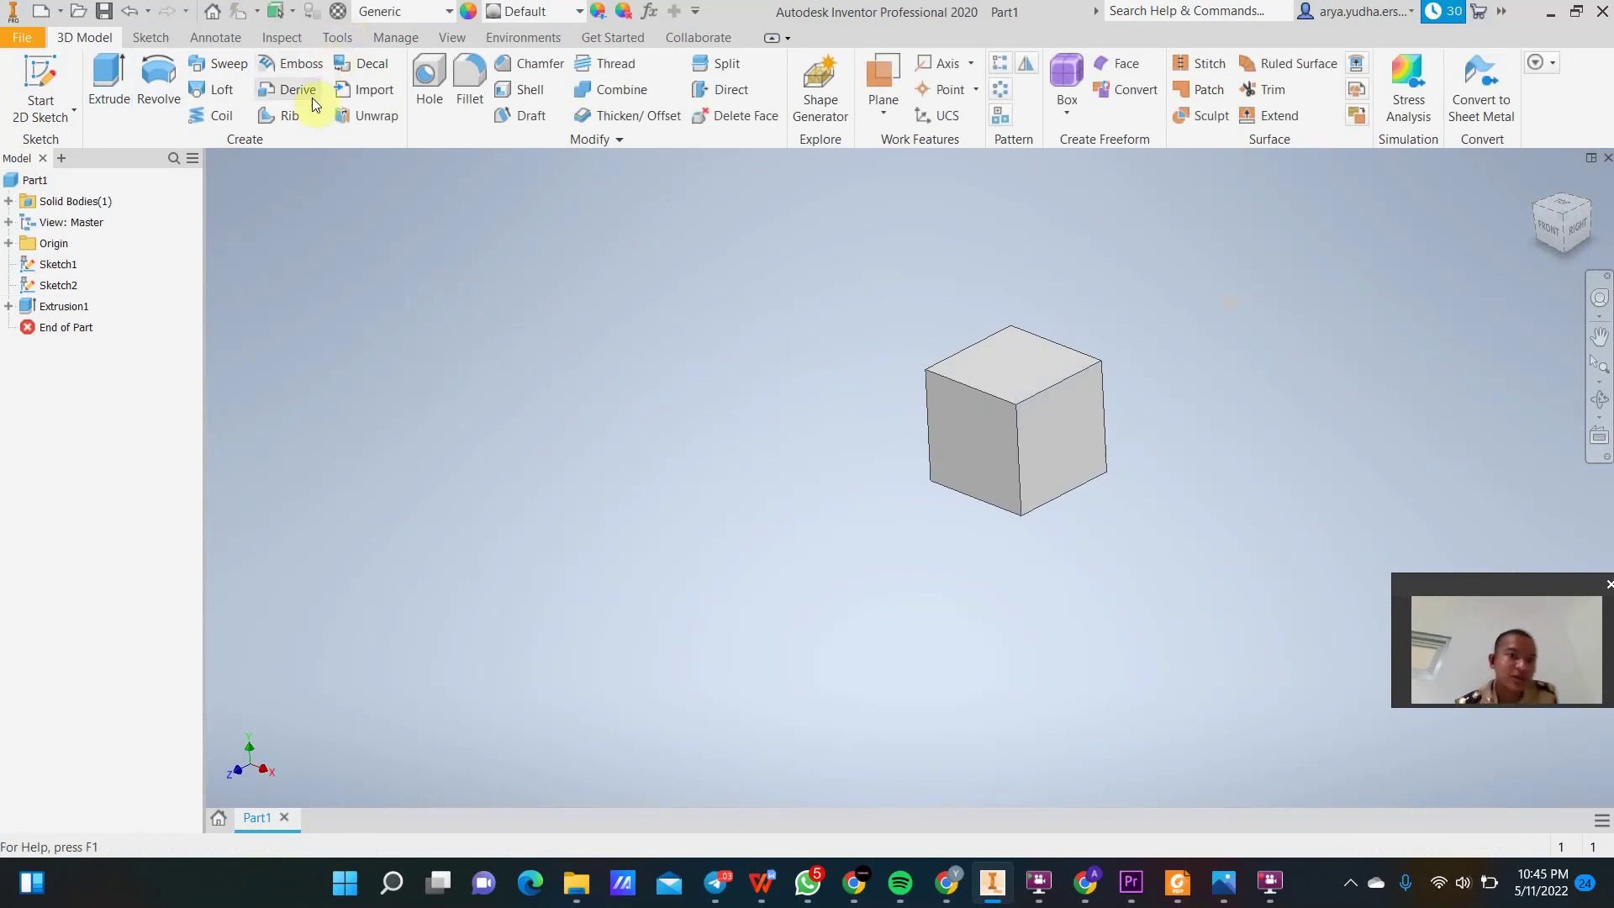
Place an ISO Metric tapped hole on the cube's front face and set its thread size to 1.
{"action": "left_click", "coordinate": [425, 79]}
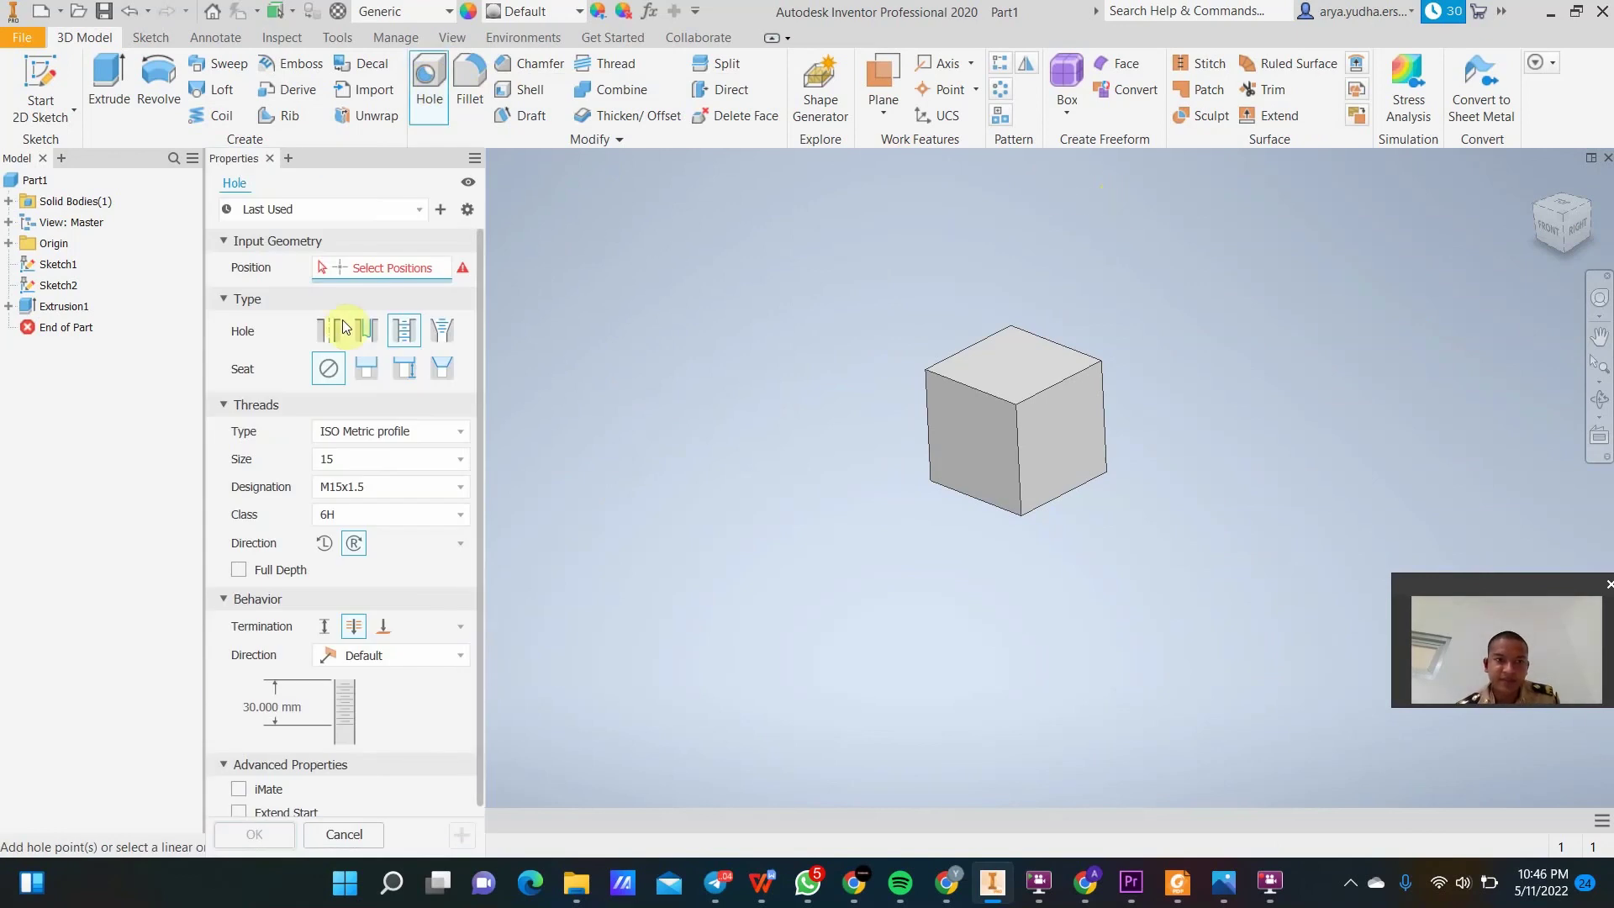
{"action": "left_click", "coordinate": [997, 429]}
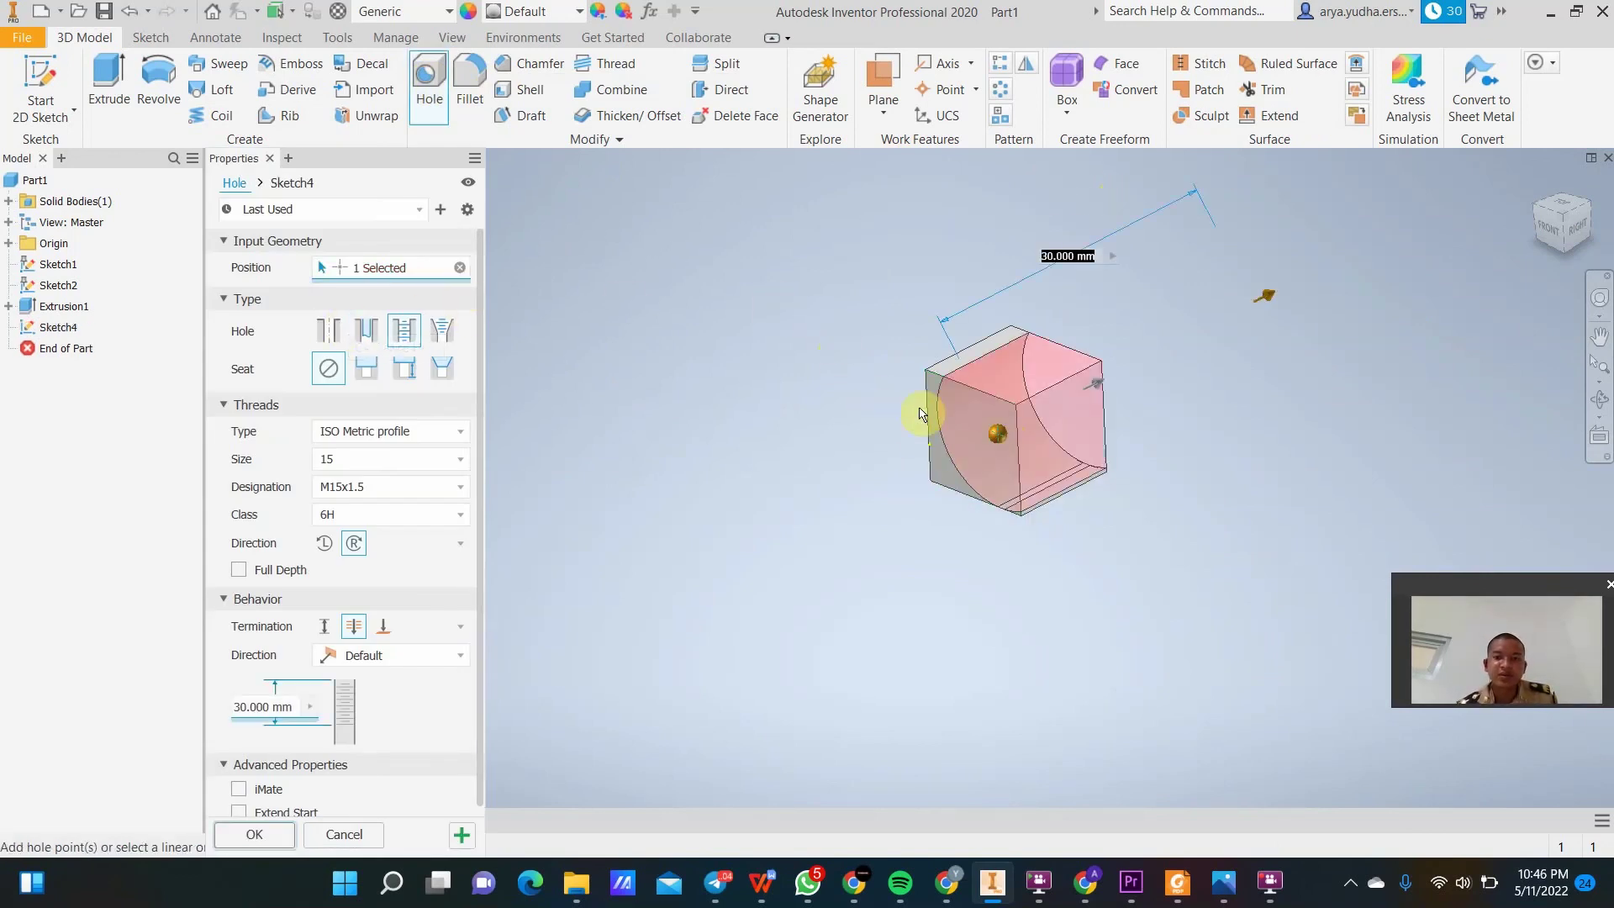
{"action": "left_click", "coordinate": [376, 452]}
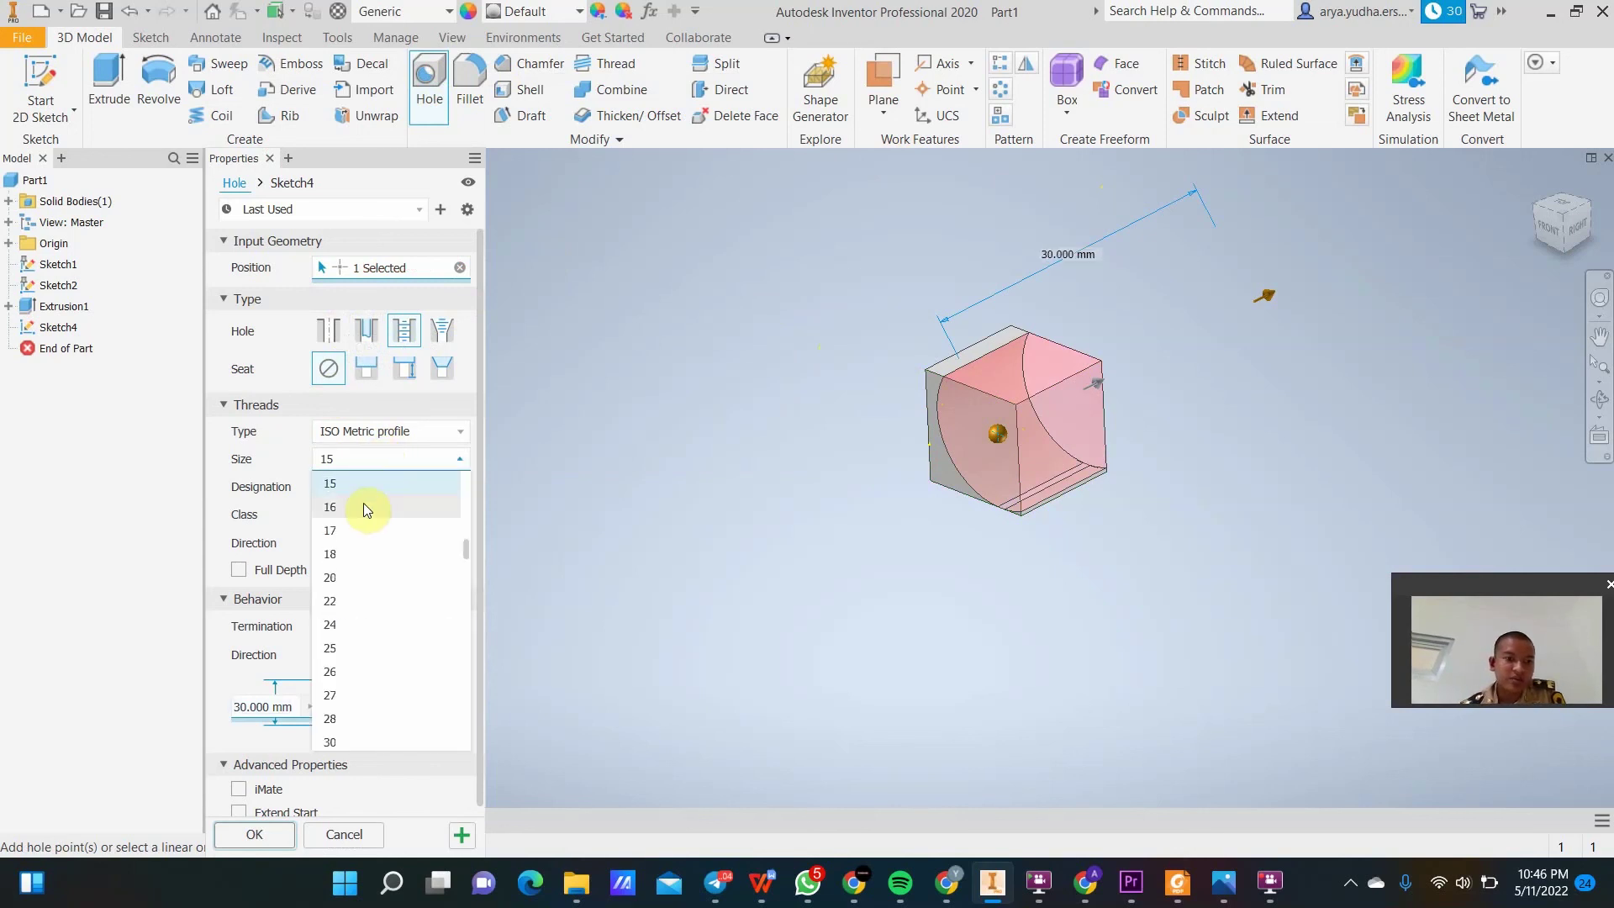
{"action": "scroll", "coordinate": [363, 508], "scroll_direction": "up", "scroll_amount": 3}
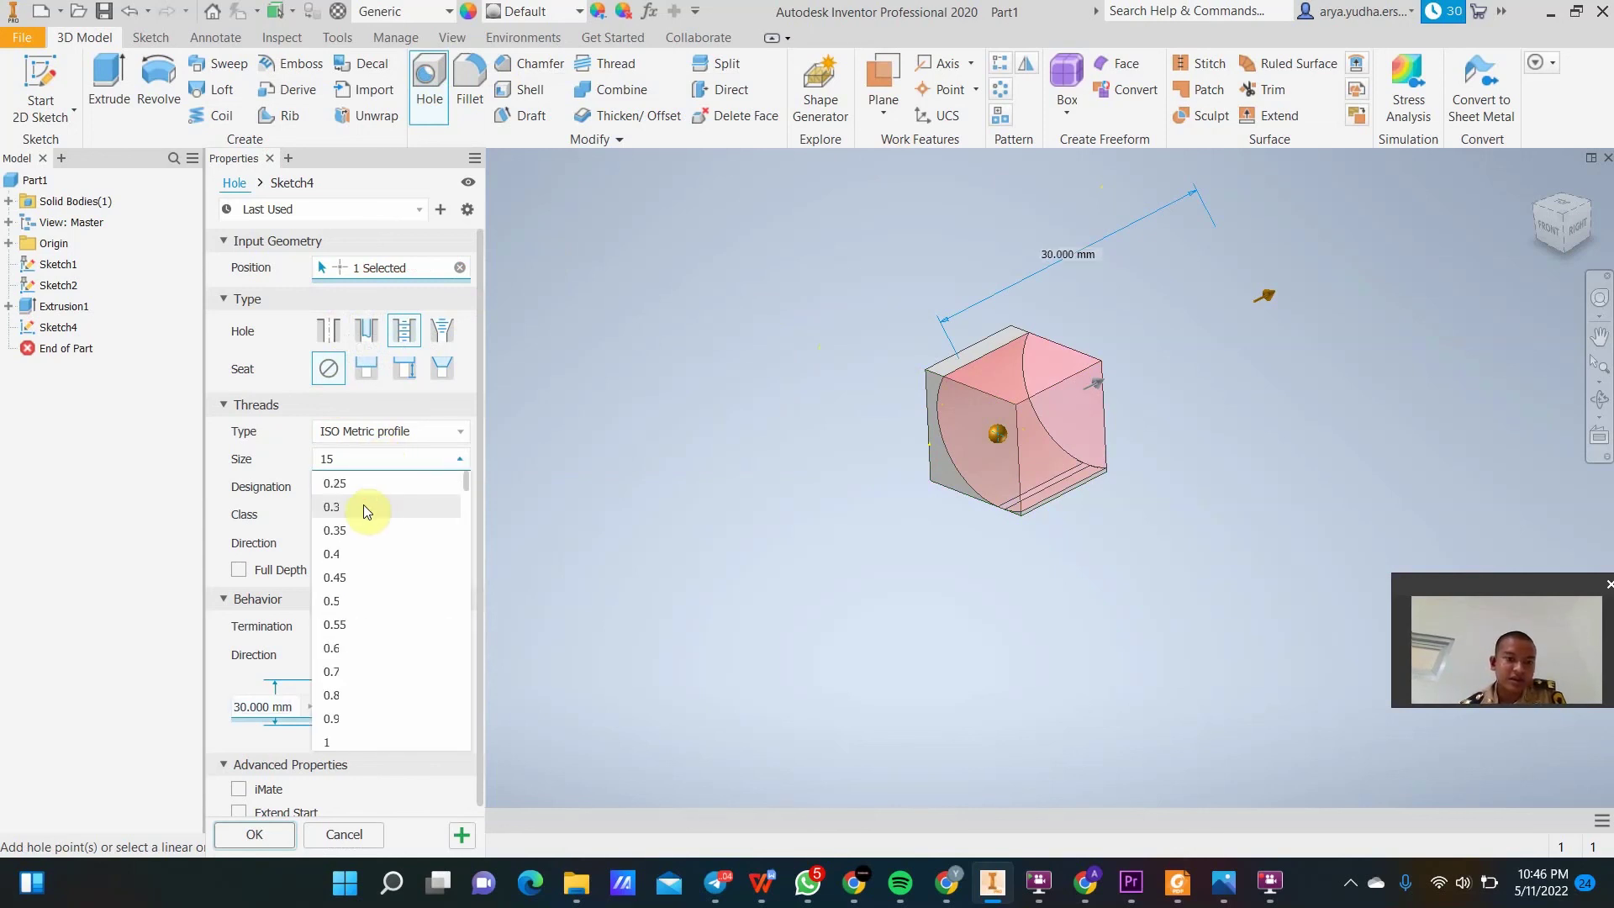
{"action": "scroll", "coordinate": [367, 524], "scroll_direction": "down", "scroll_amount": 3}
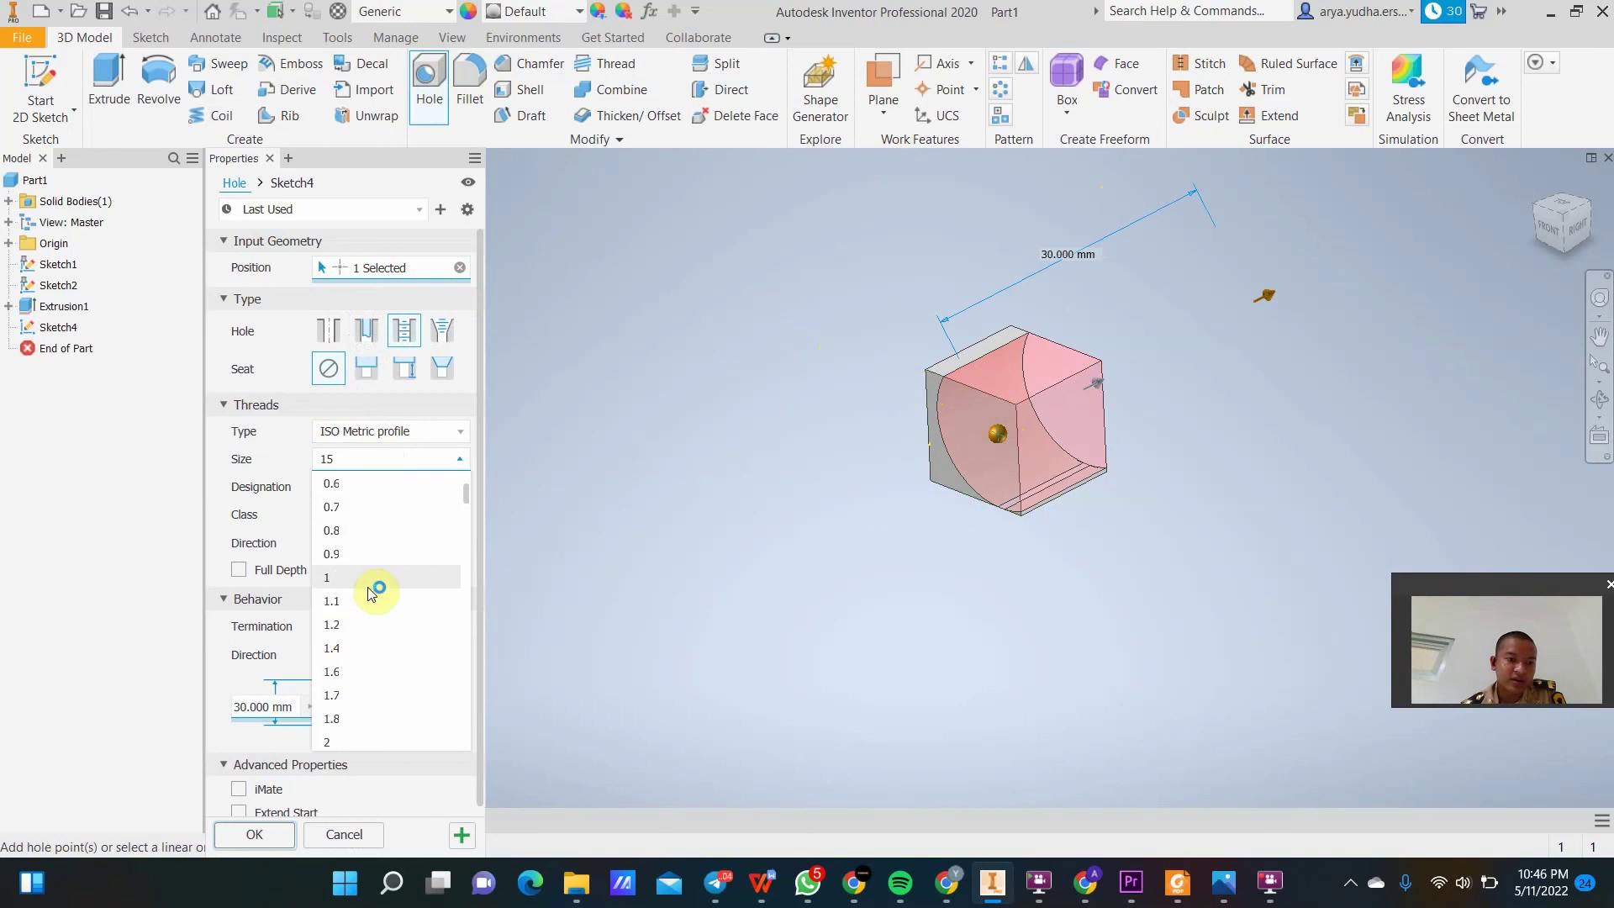
{"action": "left_click", "coordinate": [371, 591]}
{"action": "scroll", "coordinate": [365, 571], "scroll_direction": "down", "scroll_amount": 1}
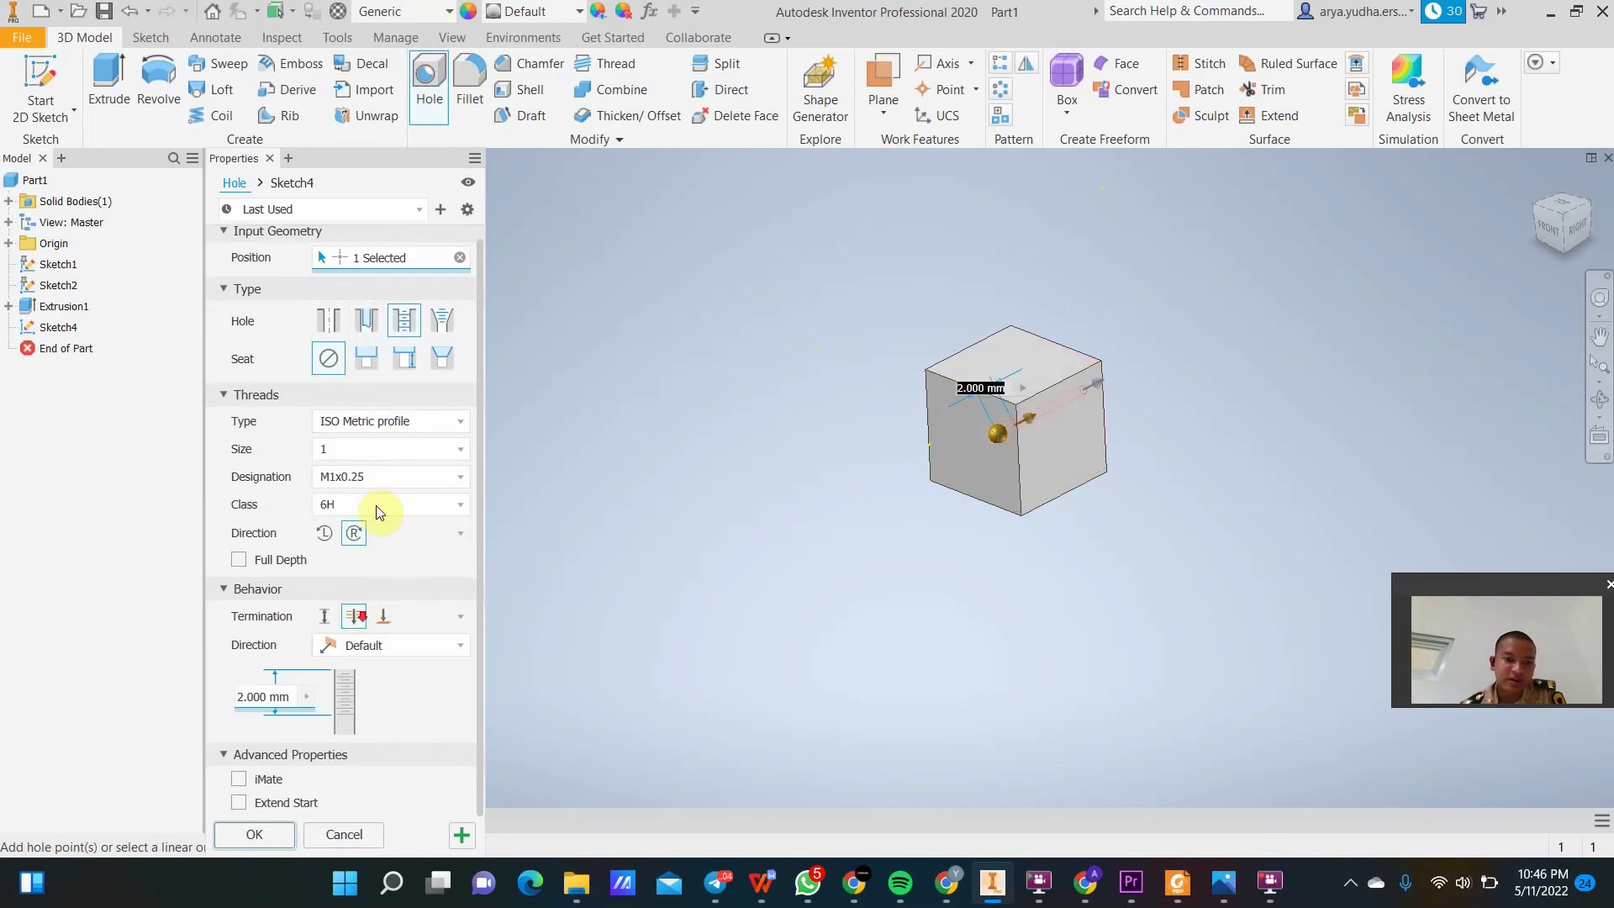
Try thread size 10 and then size 6 for the tapped hole on the front face.
{"action": "left_click", "coordinate": [395, 451]}
{"action": "scroll", "coordinate": [379, 559], "scroll_direction": "down", "scroll_amount": 2}
{"action": "scroll", "coordinate": [353, 605], "scroll_direction": "down", "scroll_amount": 3}
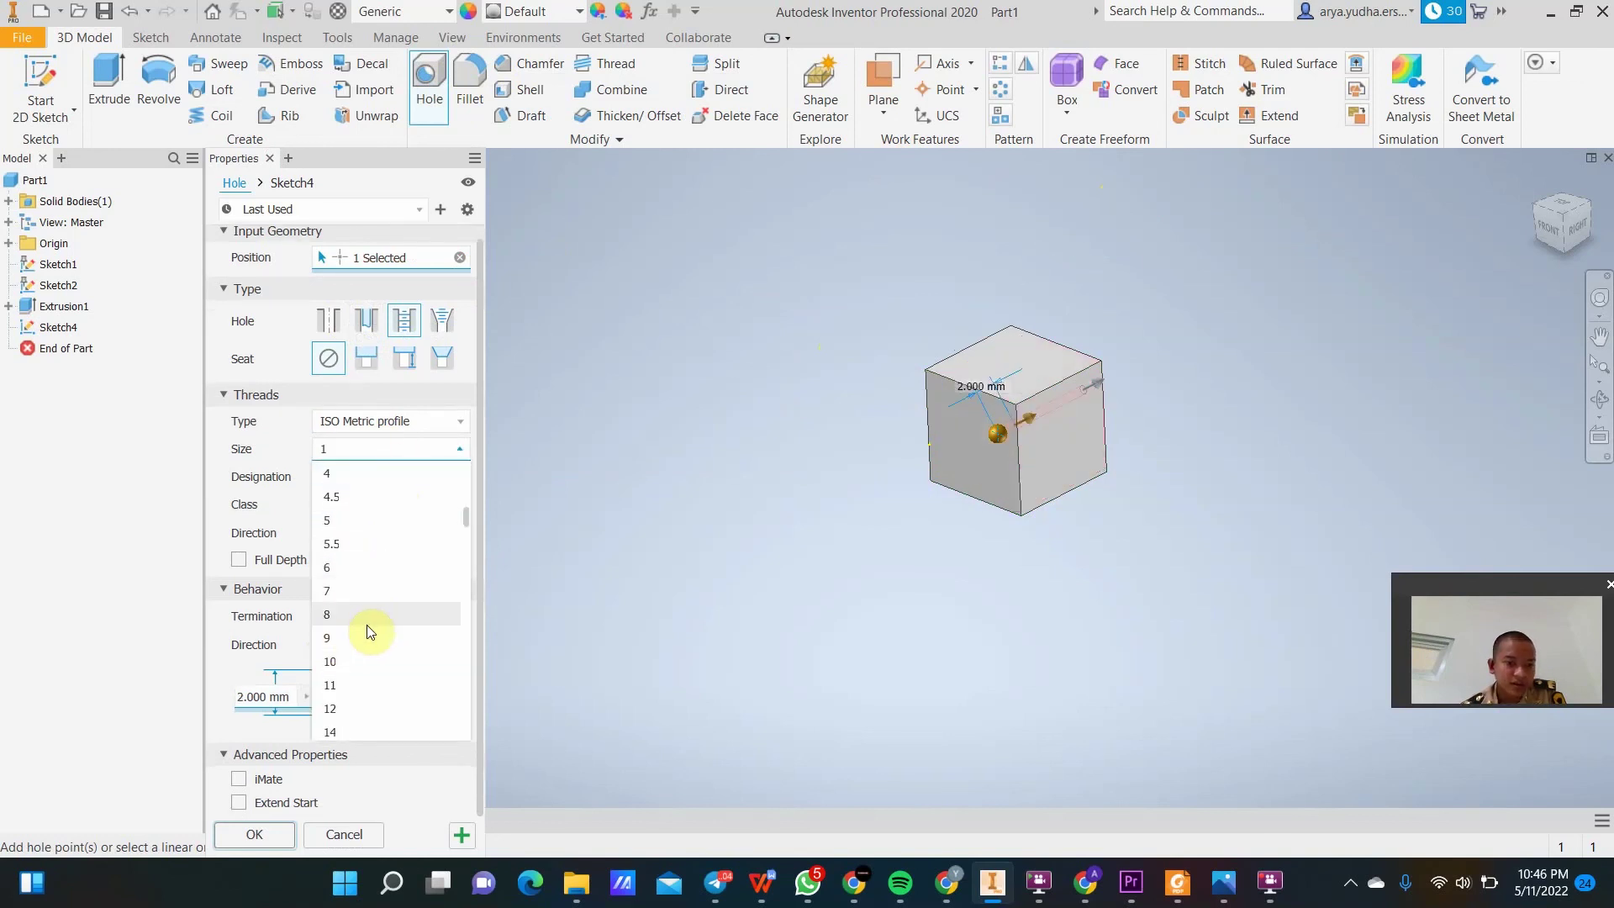
{"action": "left_click", "coordinate": [366, 658]}
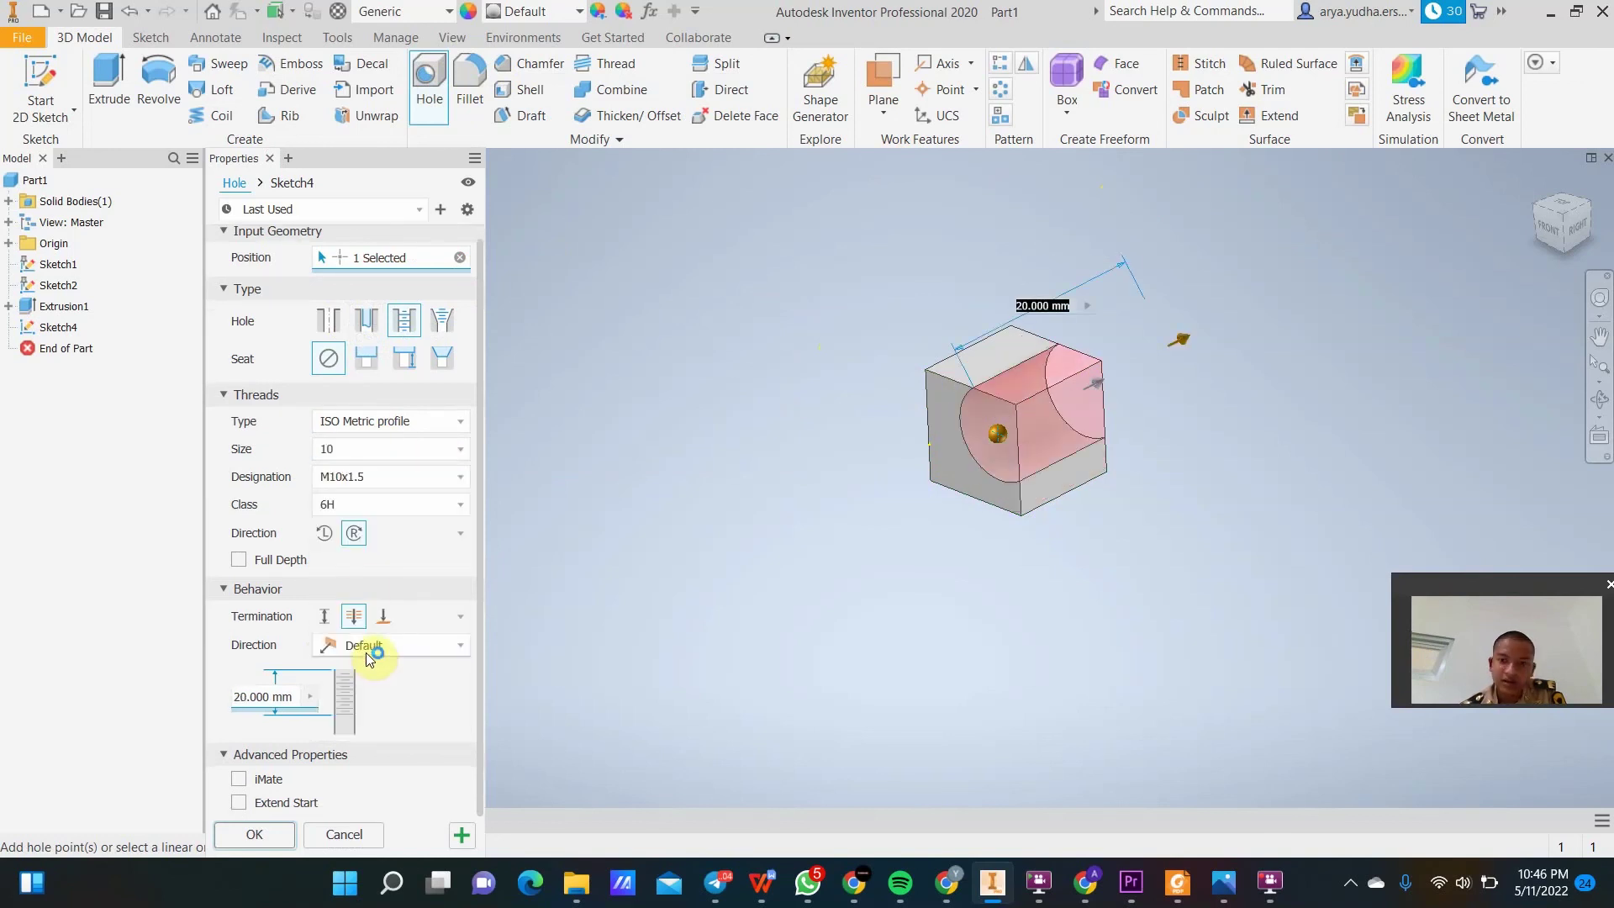
{"action": "left_click", "coordinate": [396, 446]}
{"action": "scroll", "coordinate": [360, 522], "scroll_direction": "up", "scroll_amount": 2}
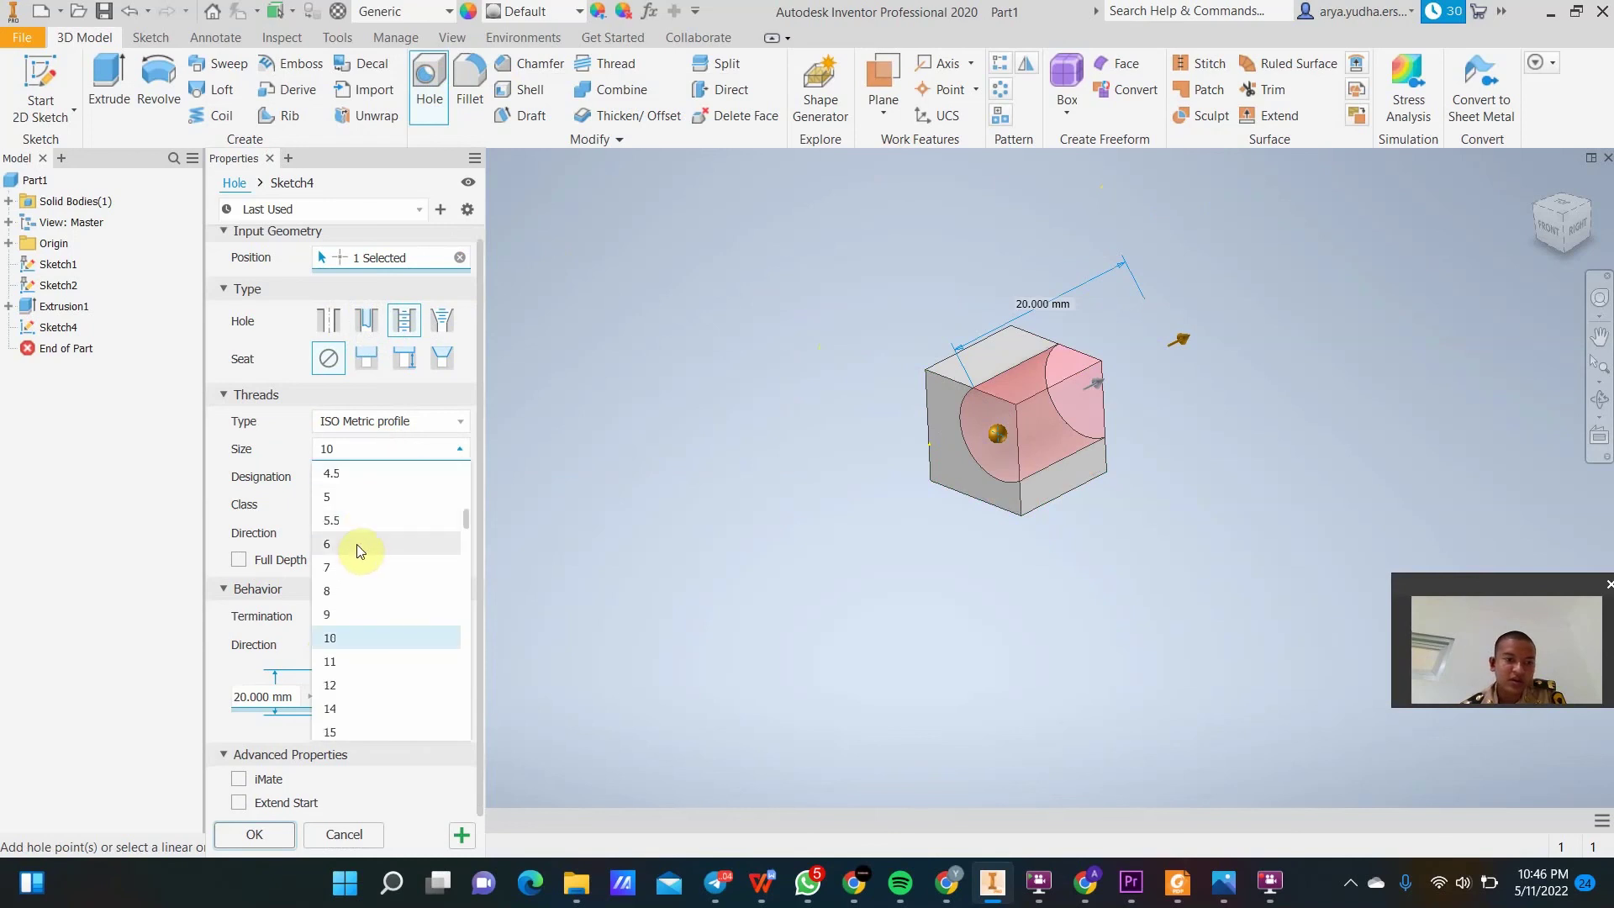
{"action": "left_click", "coordinate": [357, 545]}
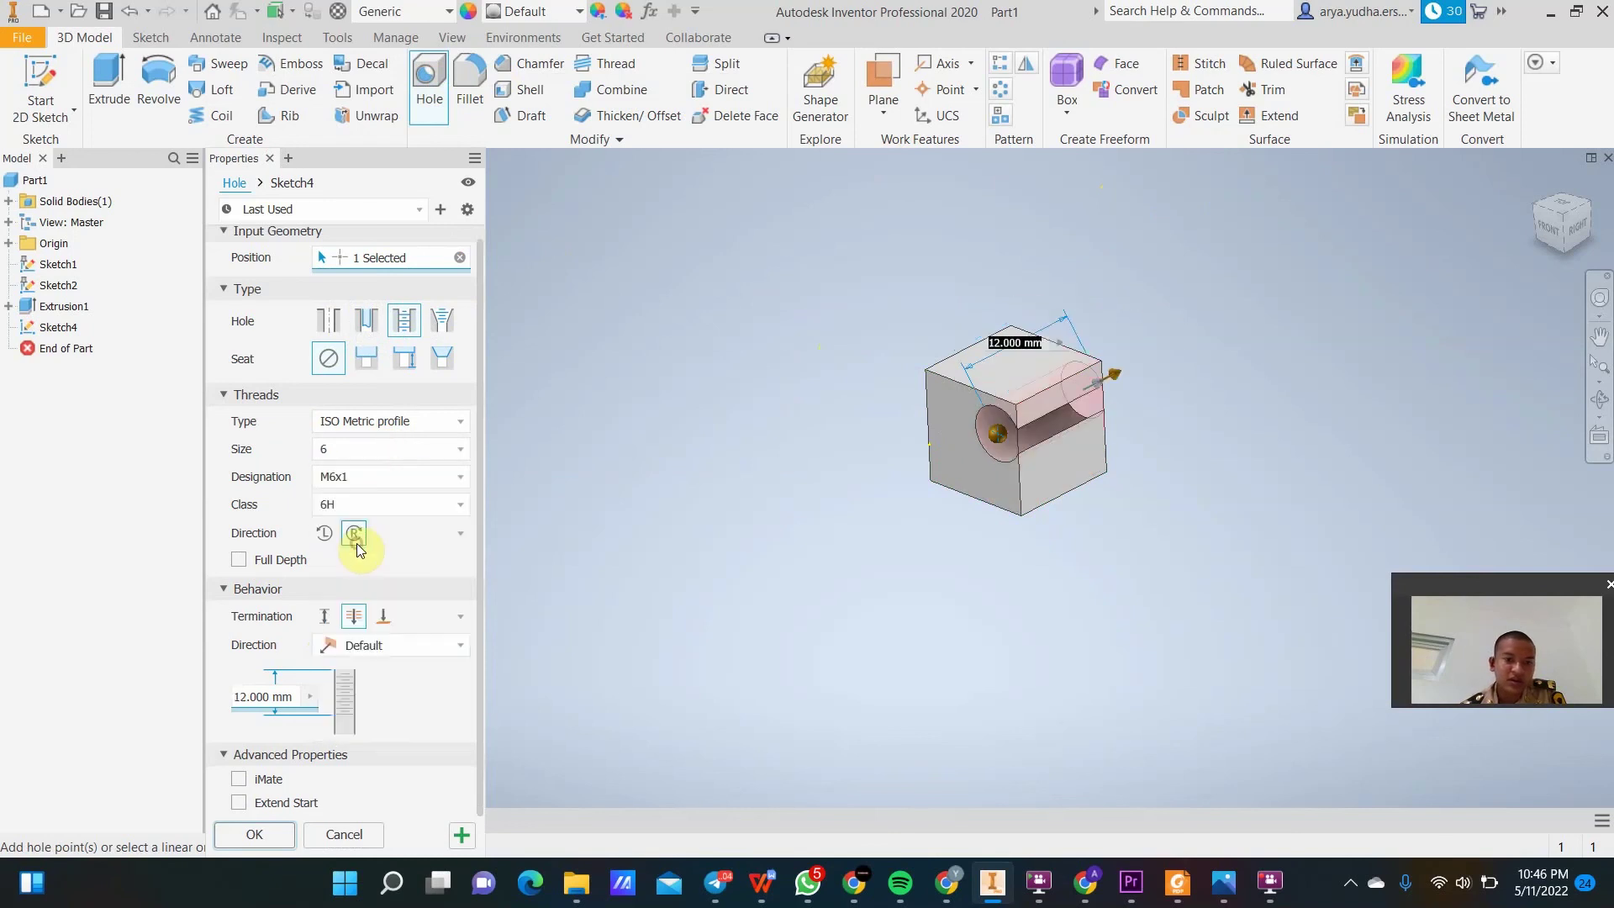
Set the tapped hole's thread size to 4, inspect its preview up close, and cancel the hole.
{"action": "left_click", "coordinate": [375, 451]}
{"action": "scroll", "coordinate": [363, 525], "scroll_direction": "up", "scroll_amount": 2}
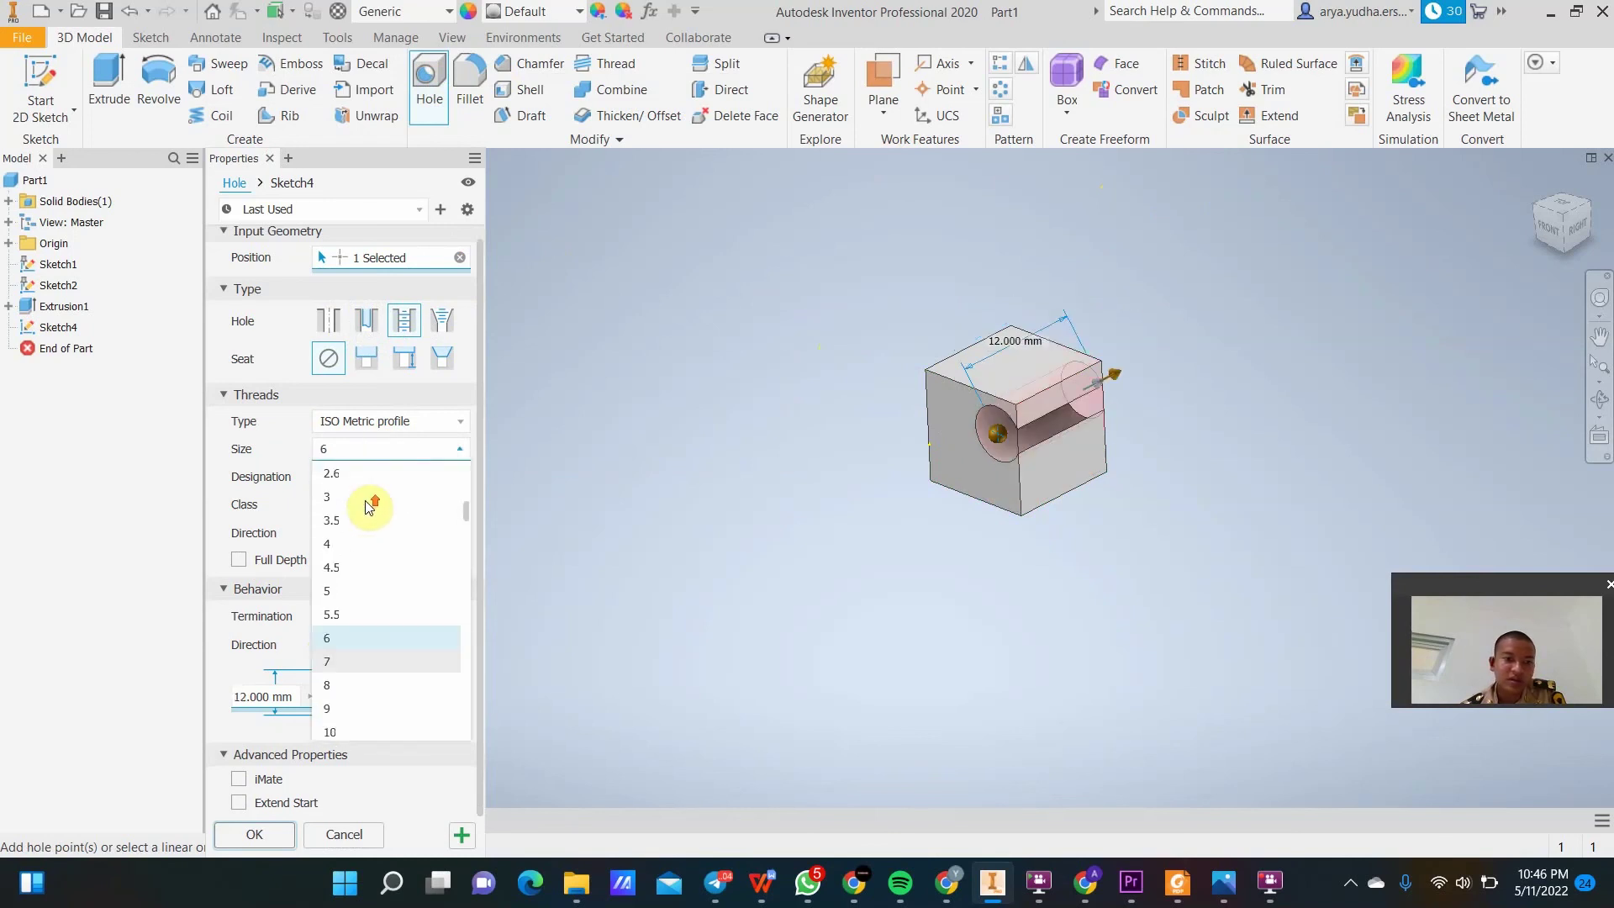
{"action": "left_click", "coordinate": [355, 548]}
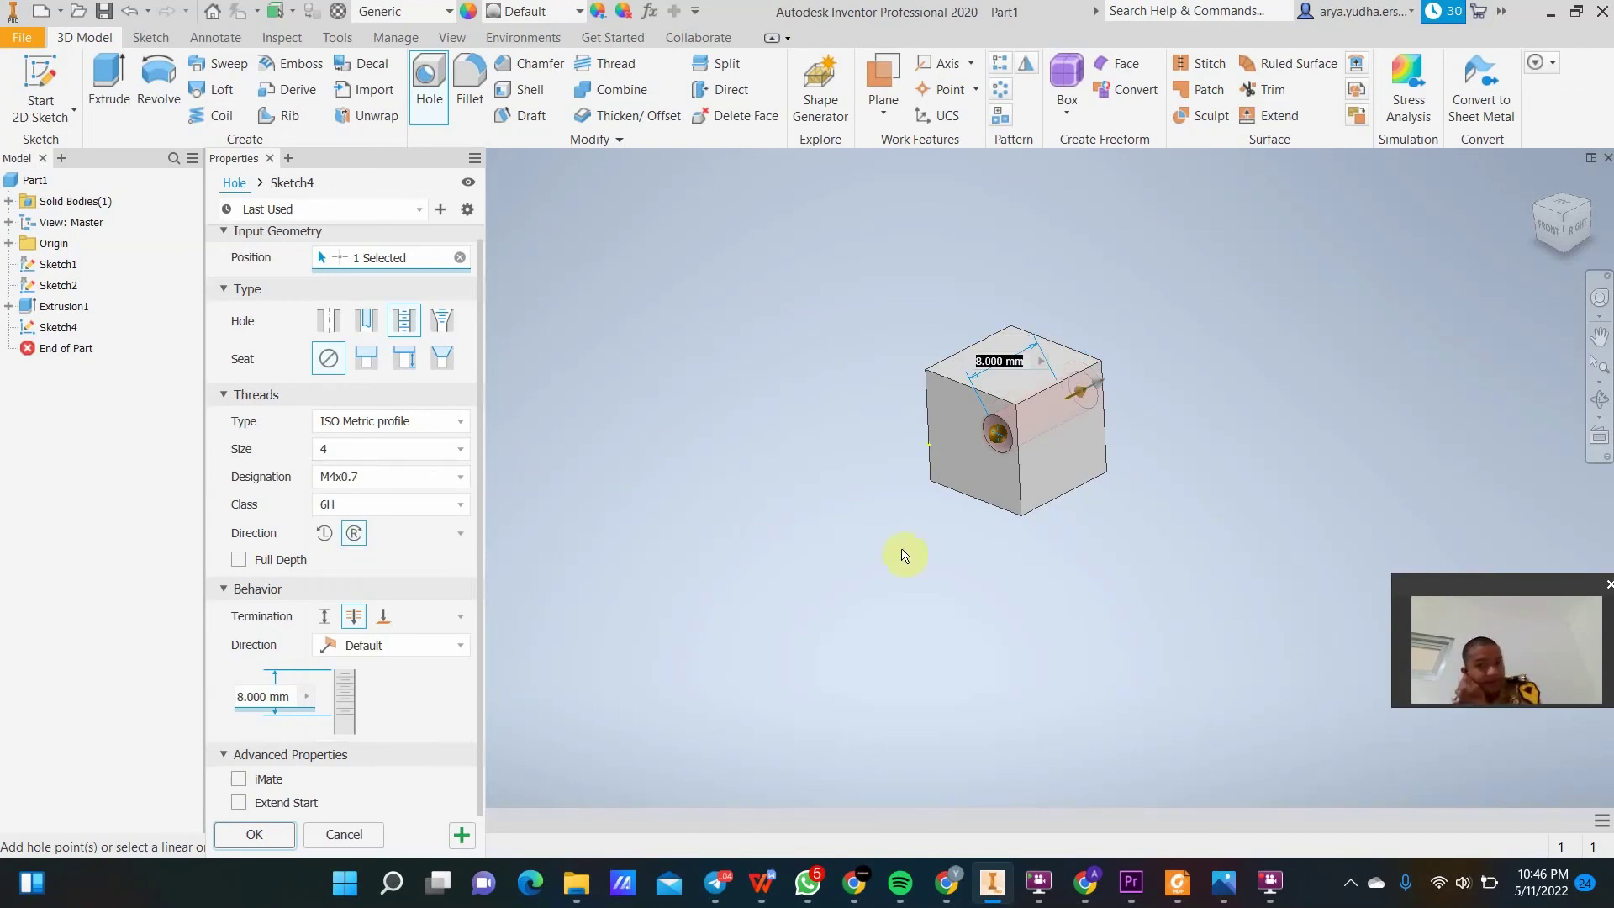
{"action": "scroll", "coordinate": [1009, 421], "scroll_direction": "up", "scroll_amount": 5}
{"action": "scroll", "coordinate": [1009, 421], "scroll_direction": "down", "scroll_amount": 2}
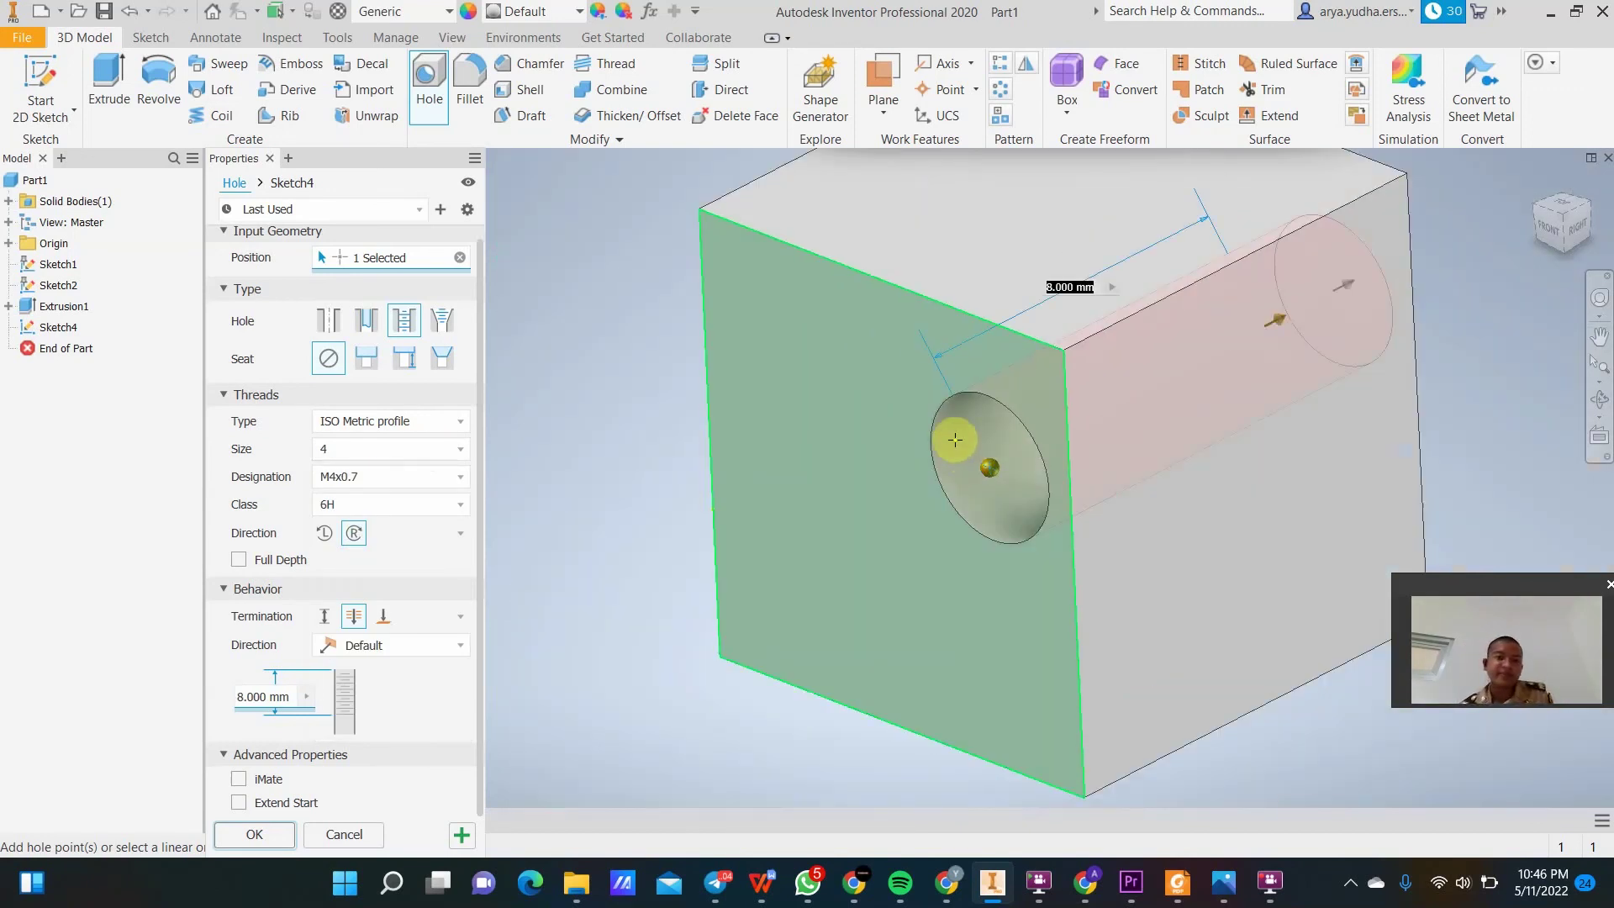
{"action": "scroll", "coordinate": [963, 446], "scroll_direction": "down", "scroll_amount": 3}
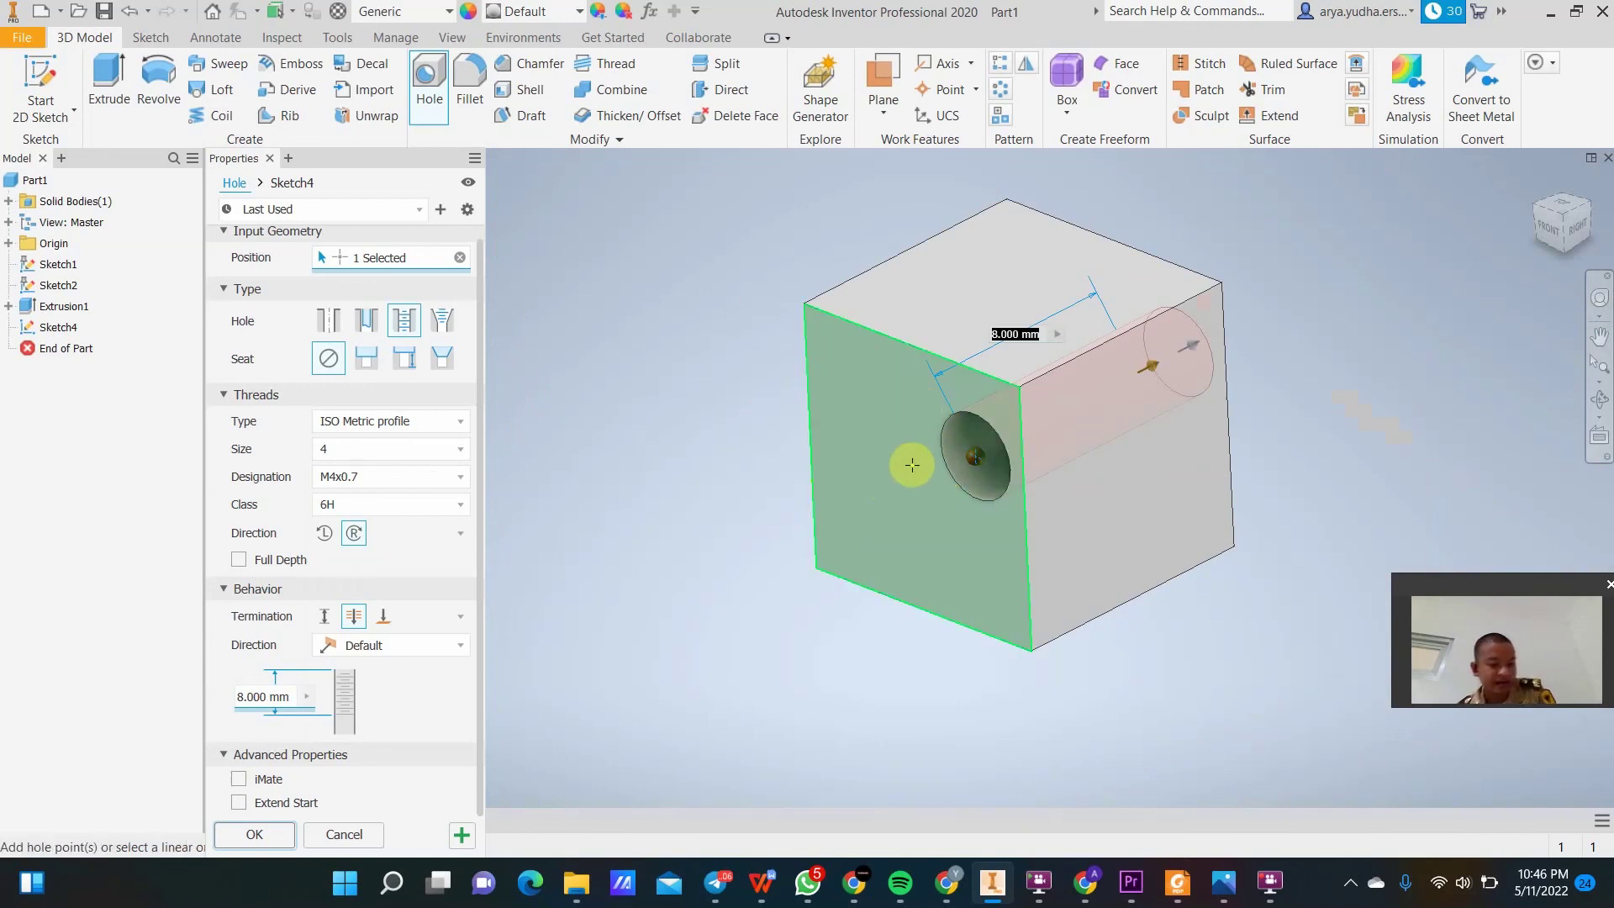
{"action": "left_click", "coordinate": [370, 834]}
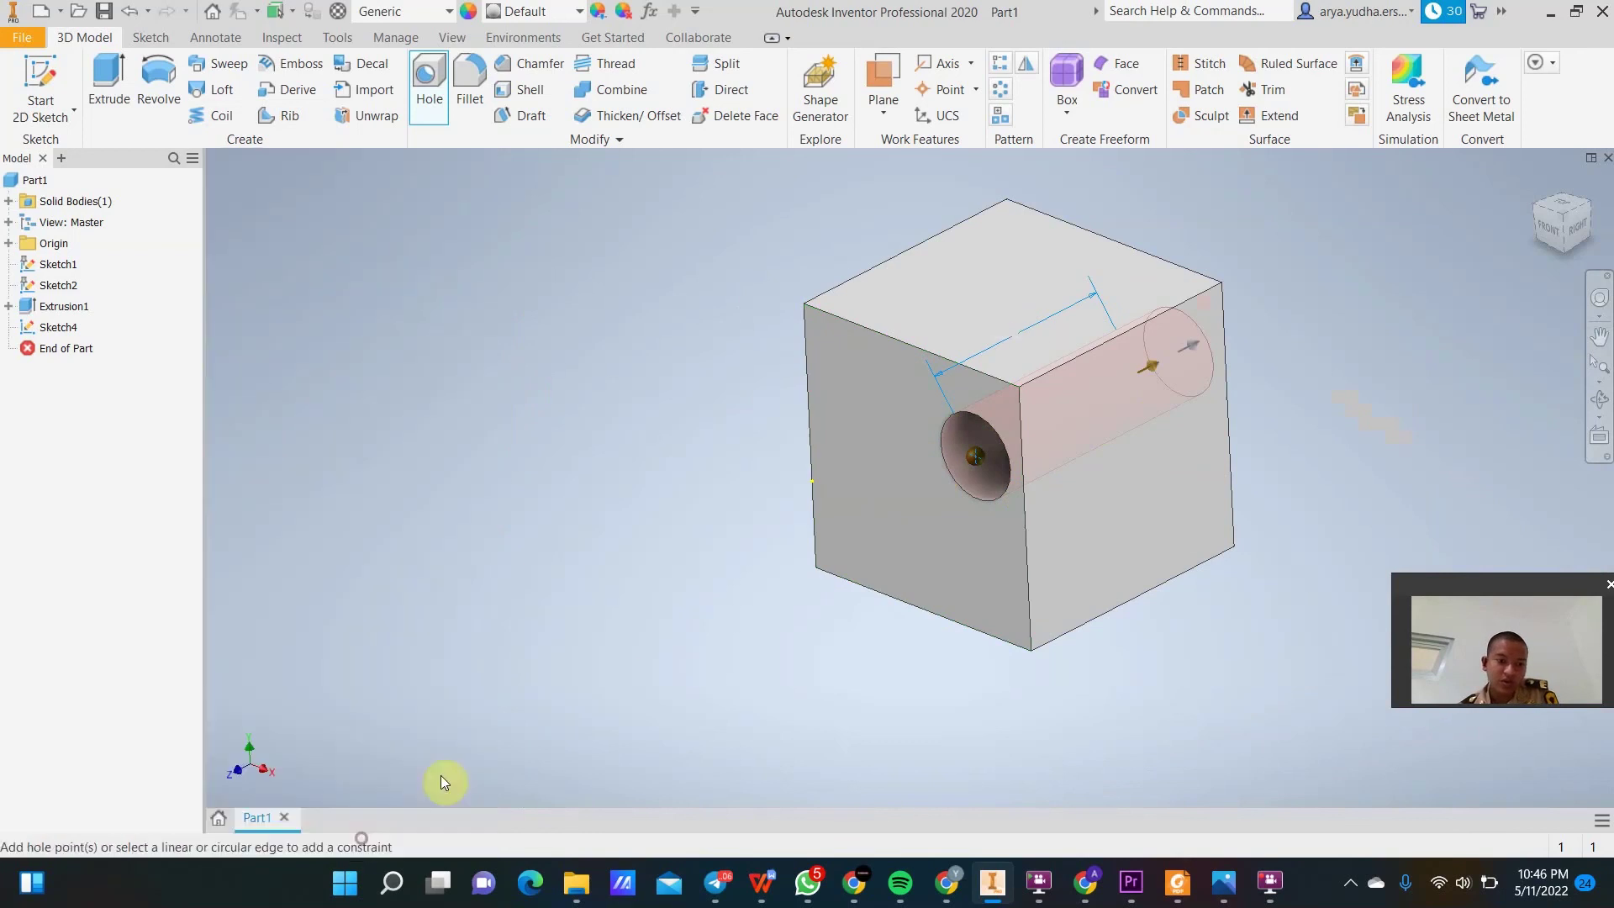
Start a new sketch on the cube's front face and place a tapped hole near the centre of that face.
{"action": "right_click", "coordinate": [921, 431]}
{"action": "left_click", "coordinate": [926, 482]}
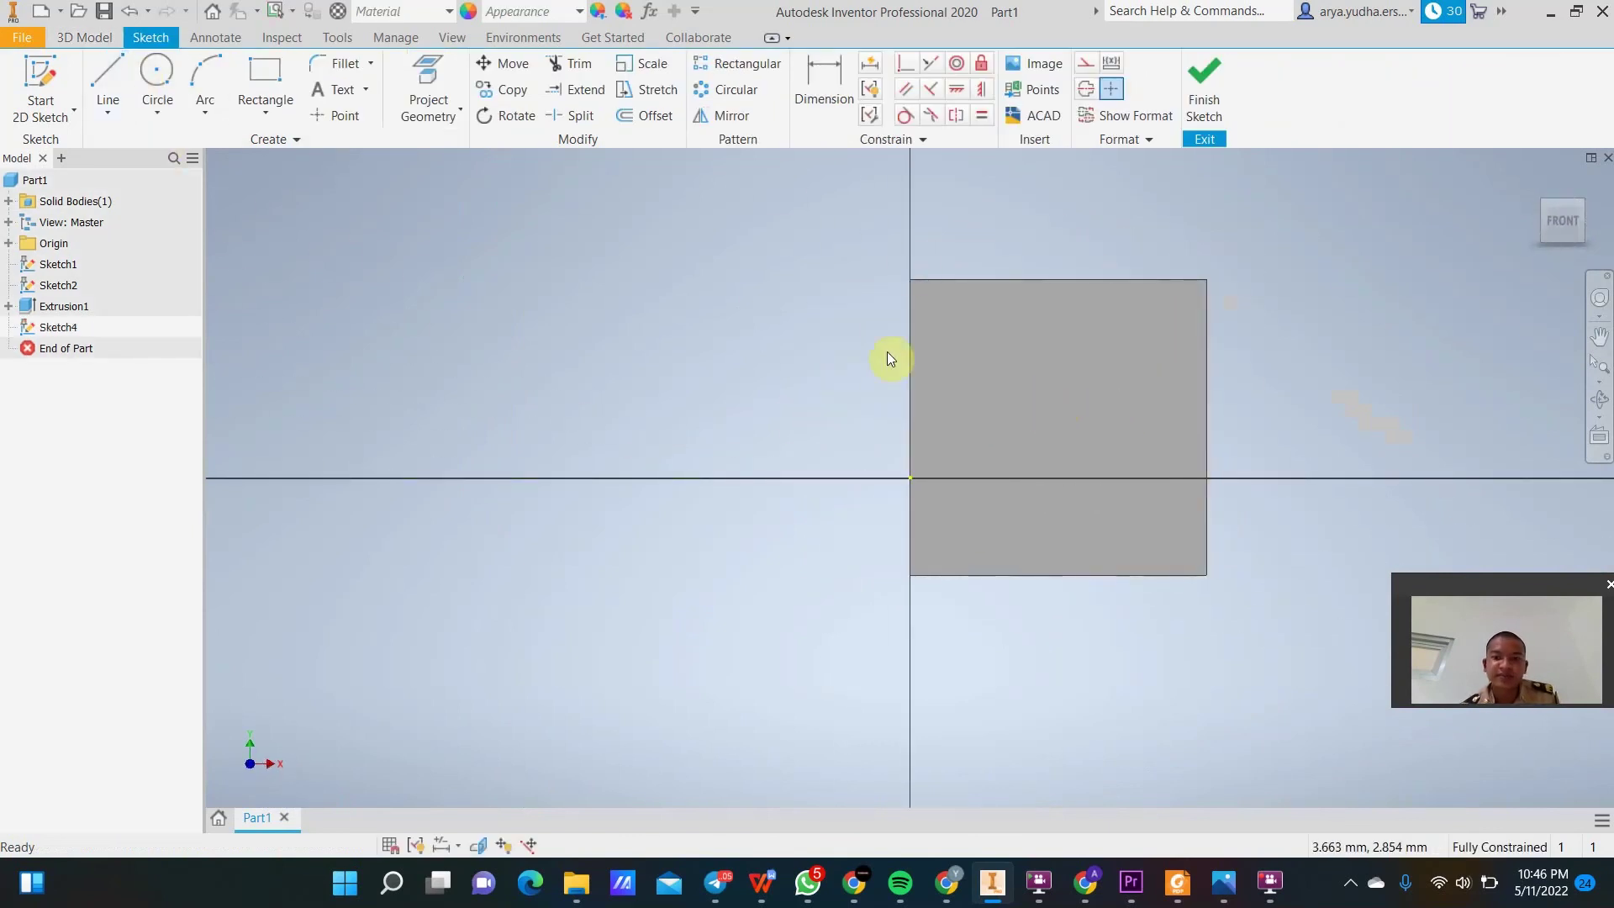
{"action": "left_click", "coordinate": [91, 37]}
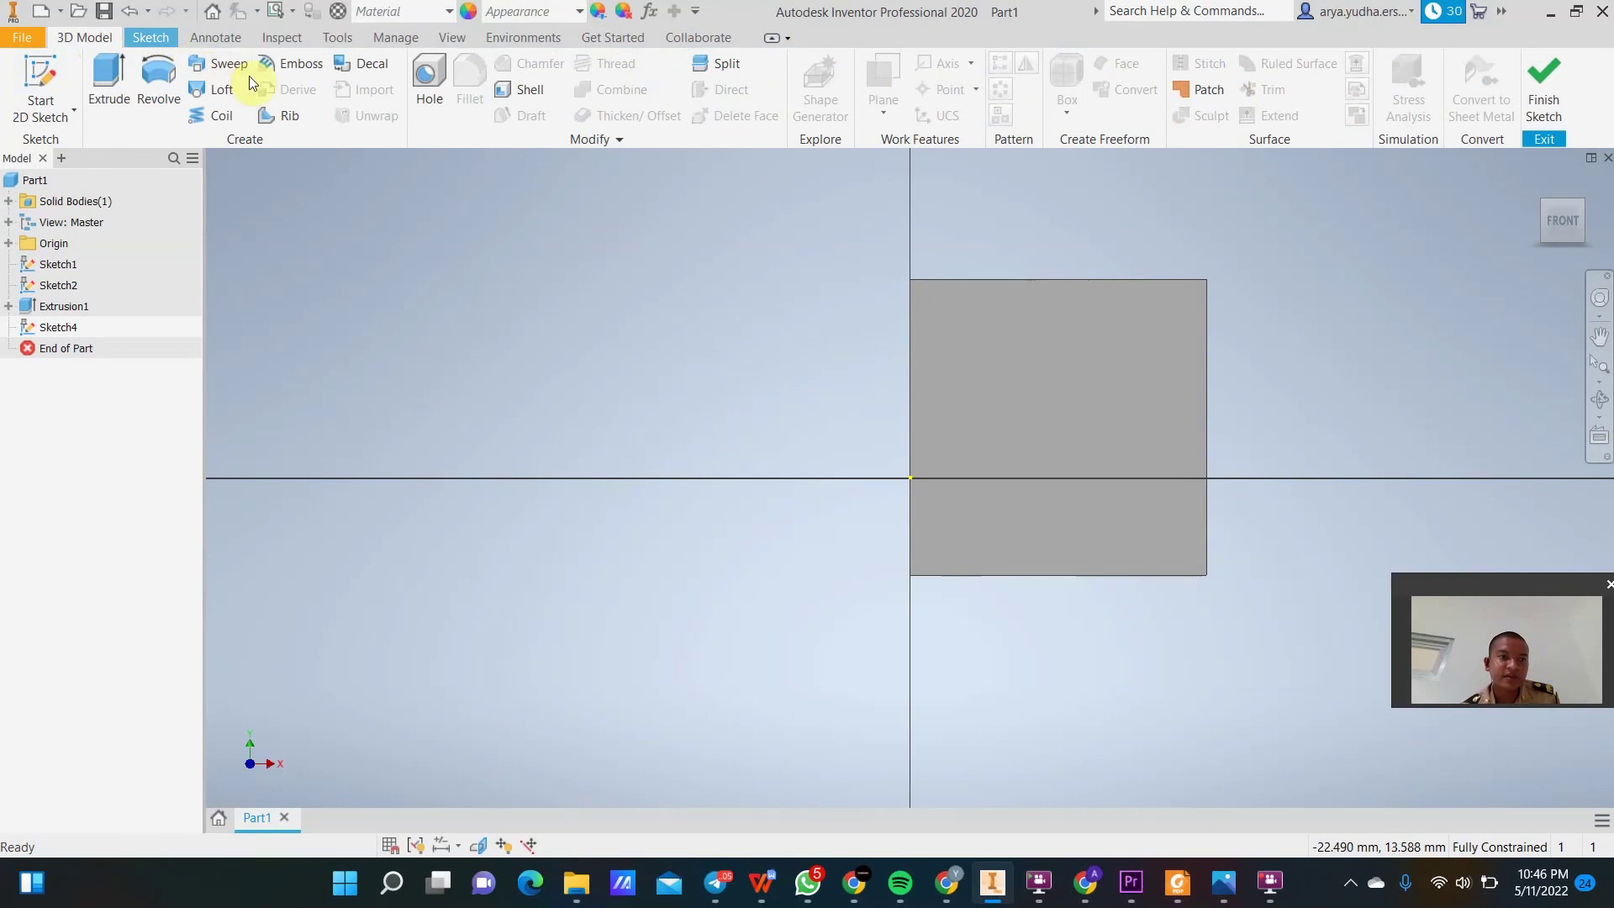
{"action": "left_click", "coordinate": [431, 74]}
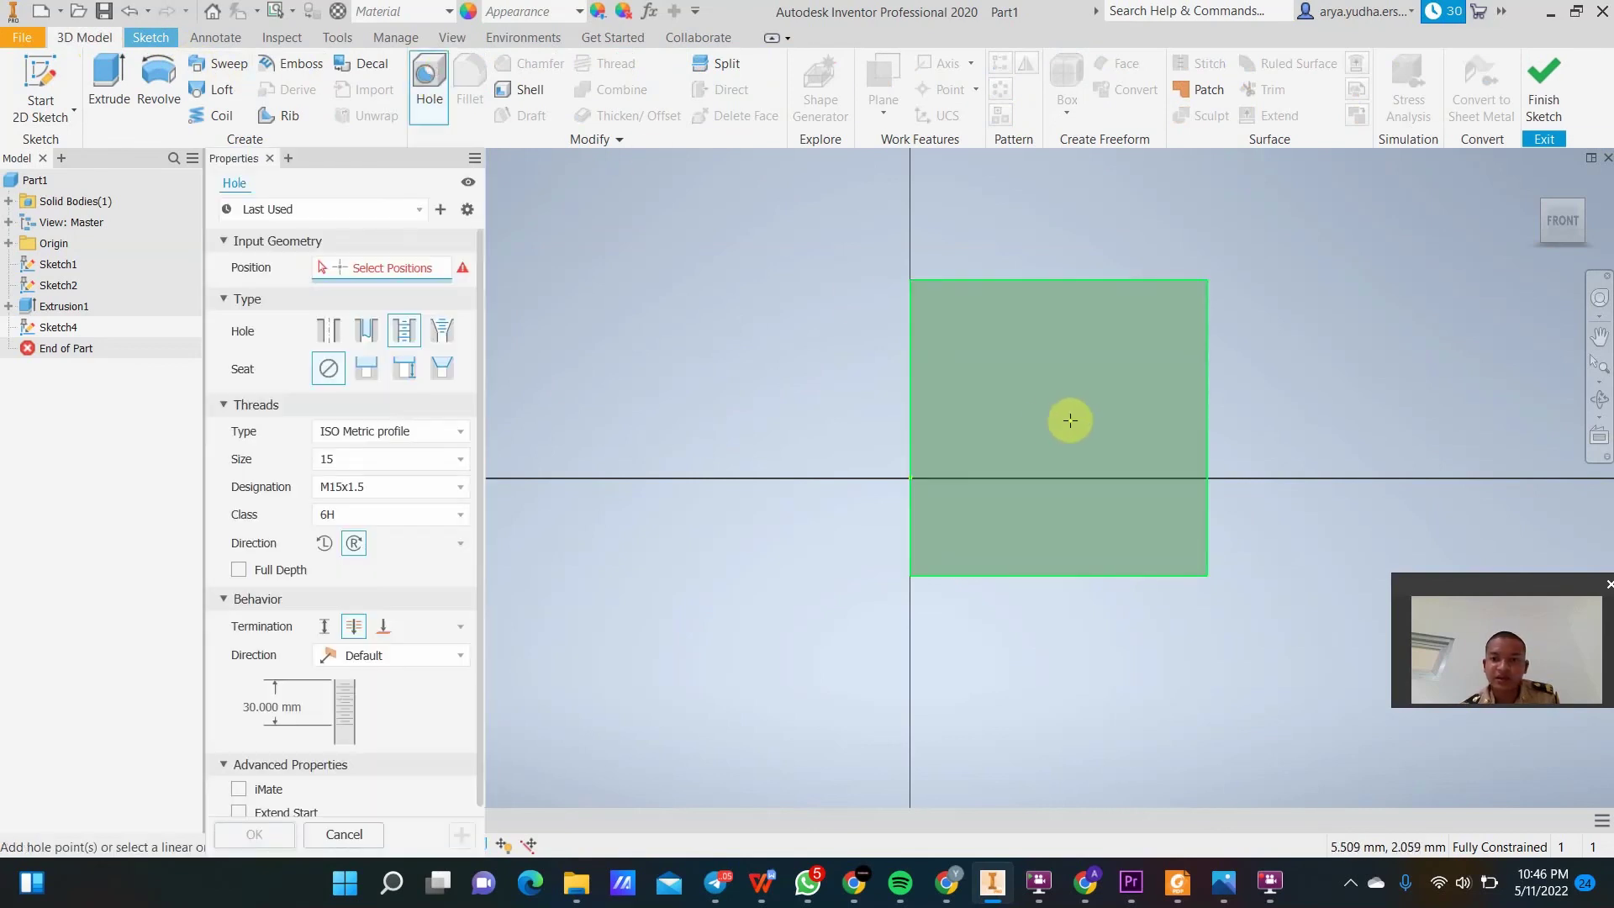
{"action": "right_click", "coordinate": [1046, 420]}
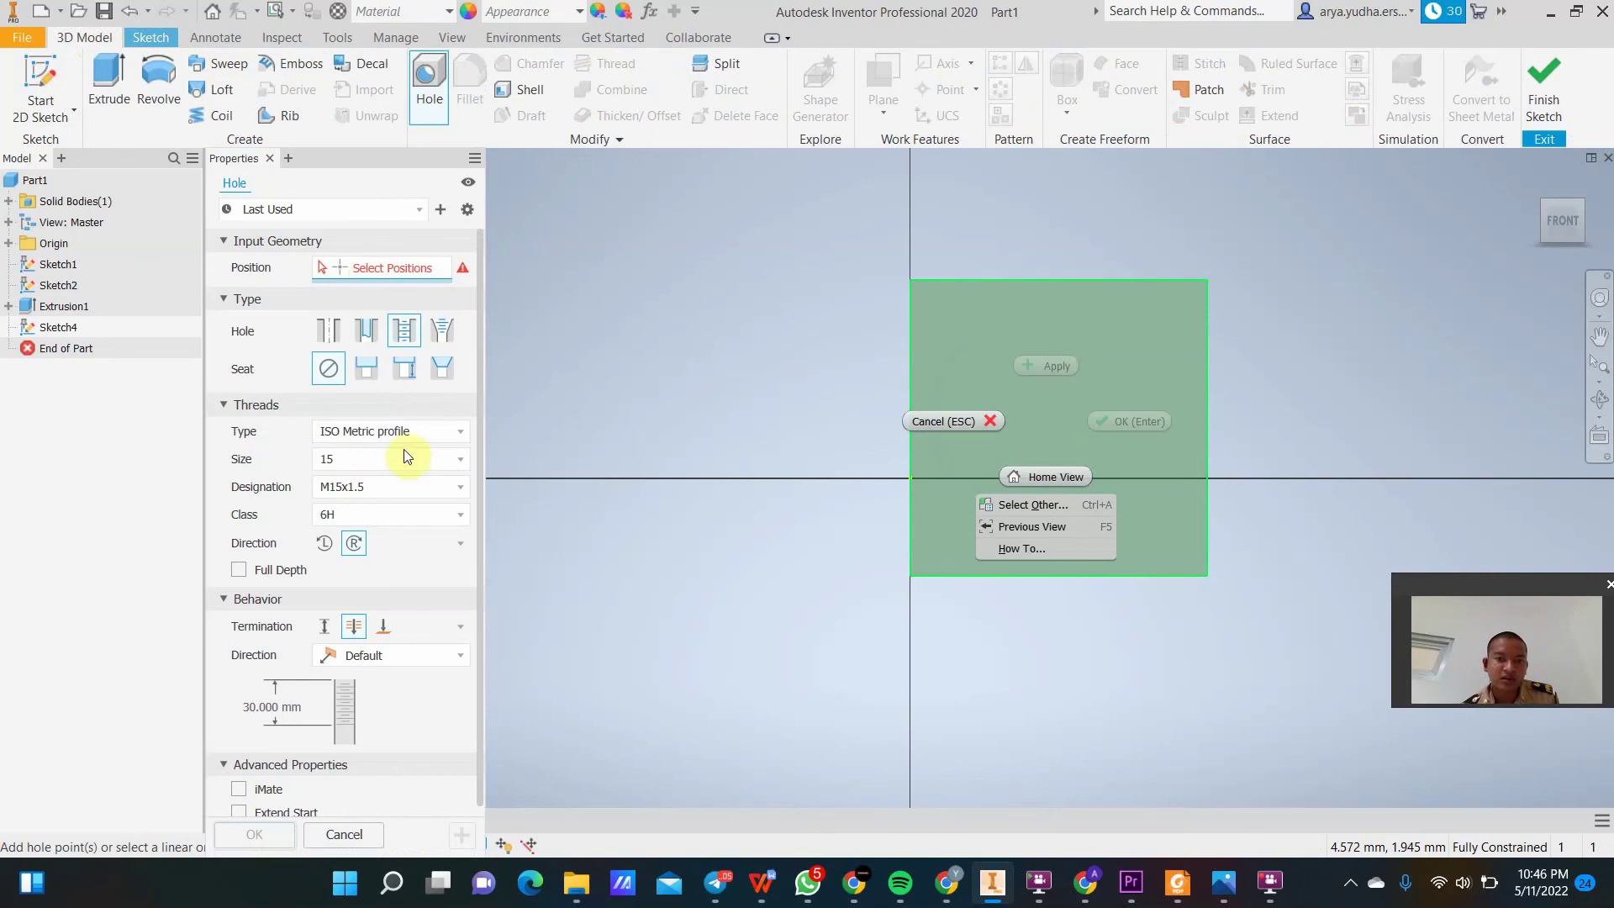
{"action": "left_click", "coordinate": [1051, 426]}
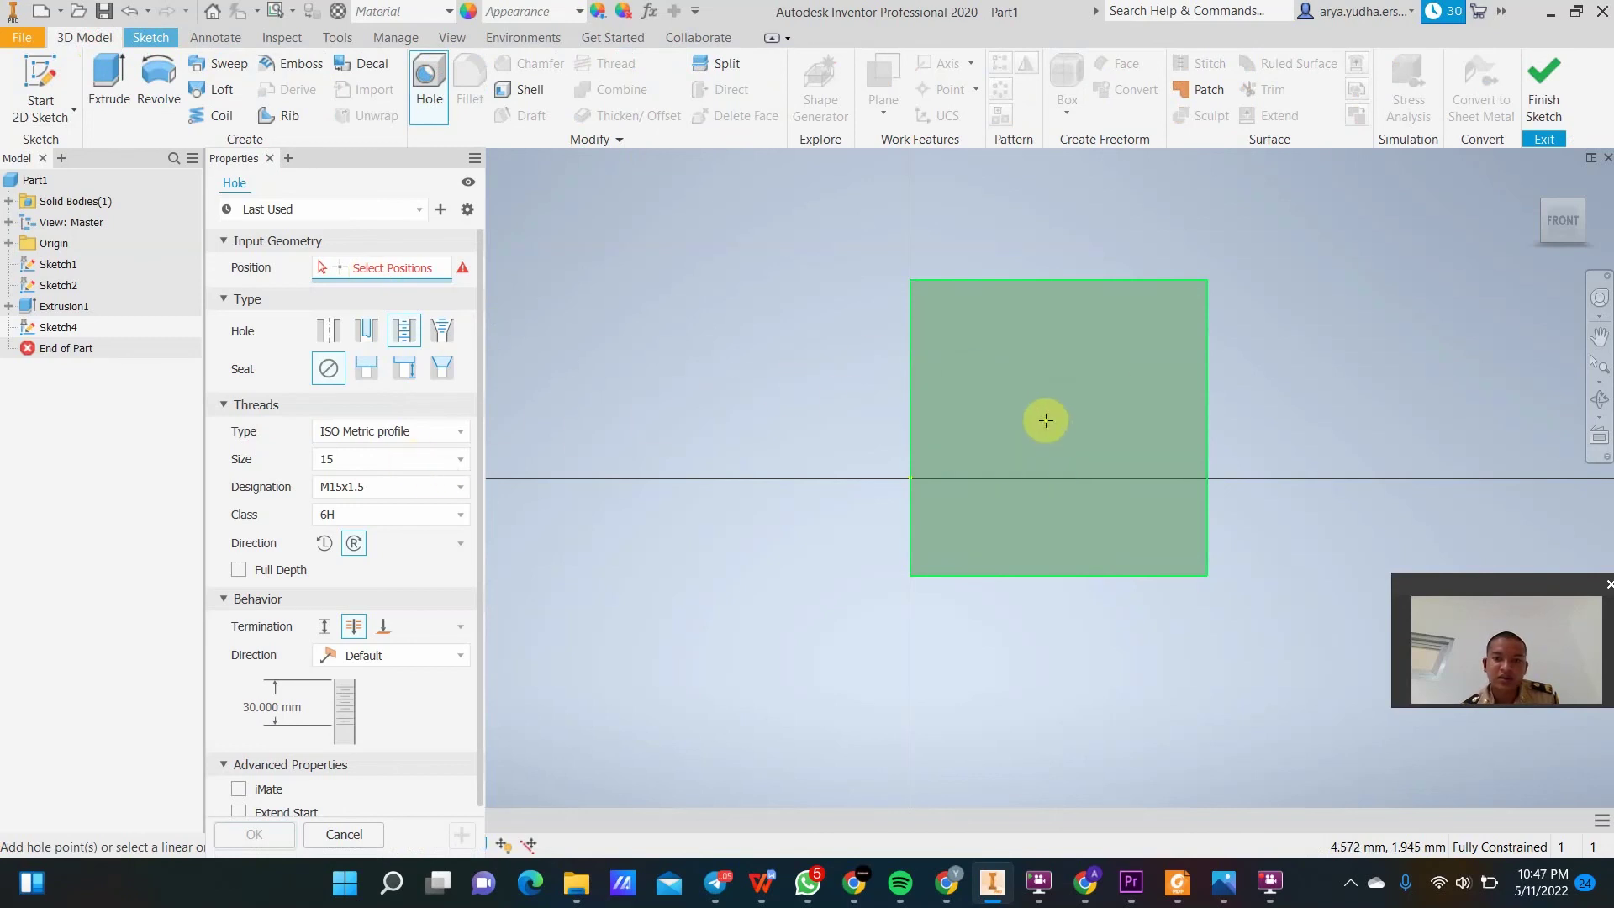
{"action": "left_click", "coordinate": [1052, 428]}
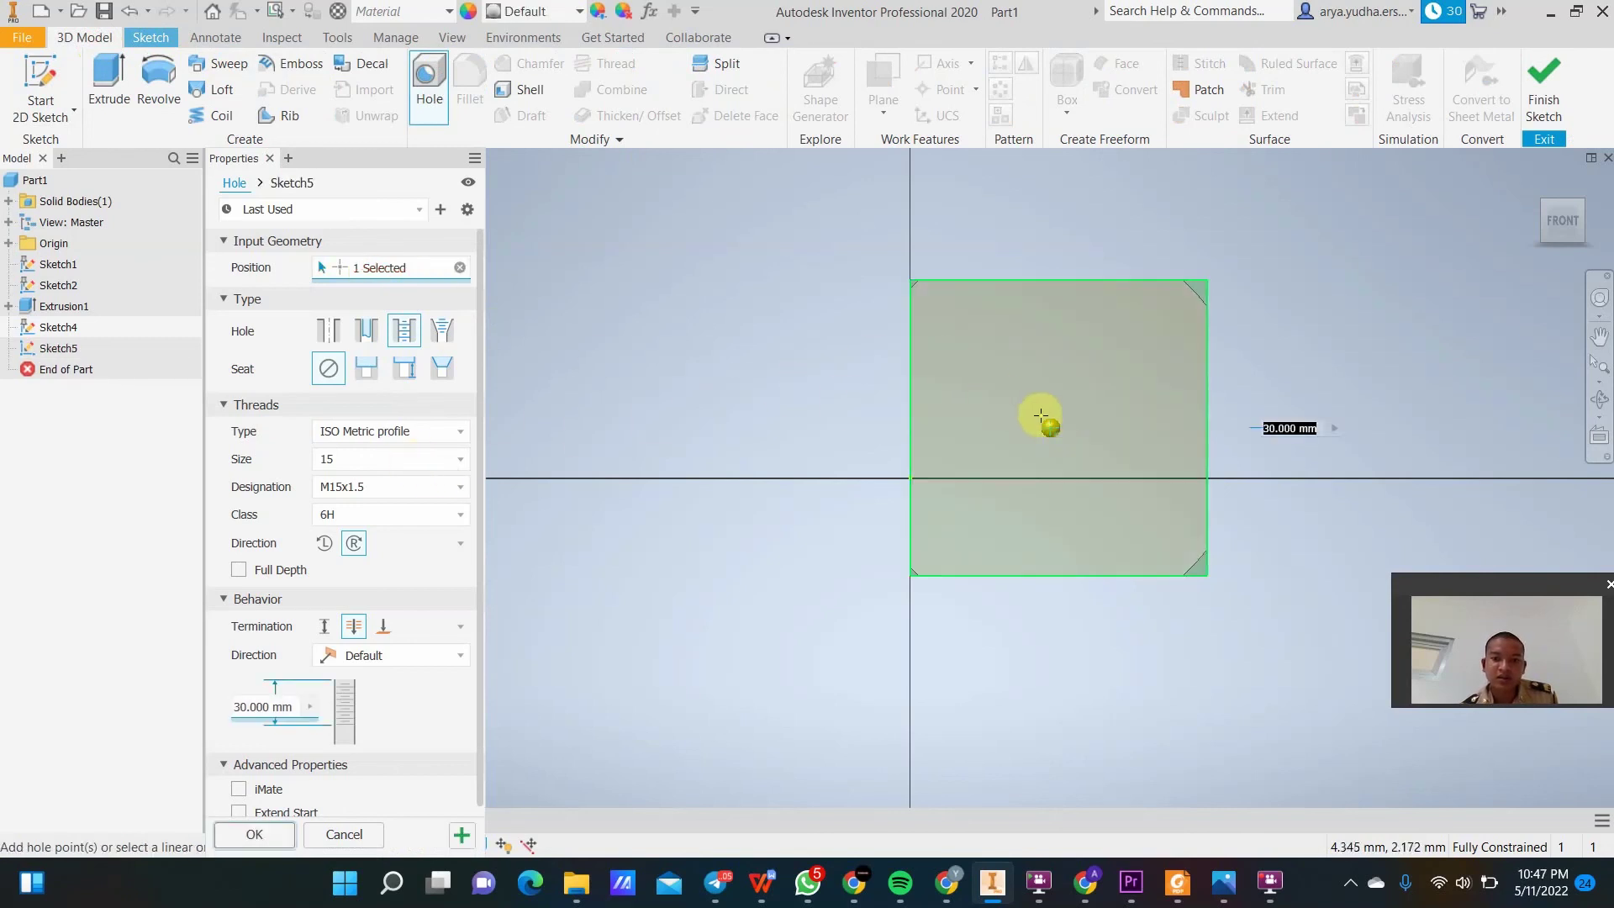
Set the tapped hole's thread size to 4 and position it 5 mm from the face's upper edge and 5 mm from its right edge.
{"action": "left_click", "coordinate": [372, 459]}
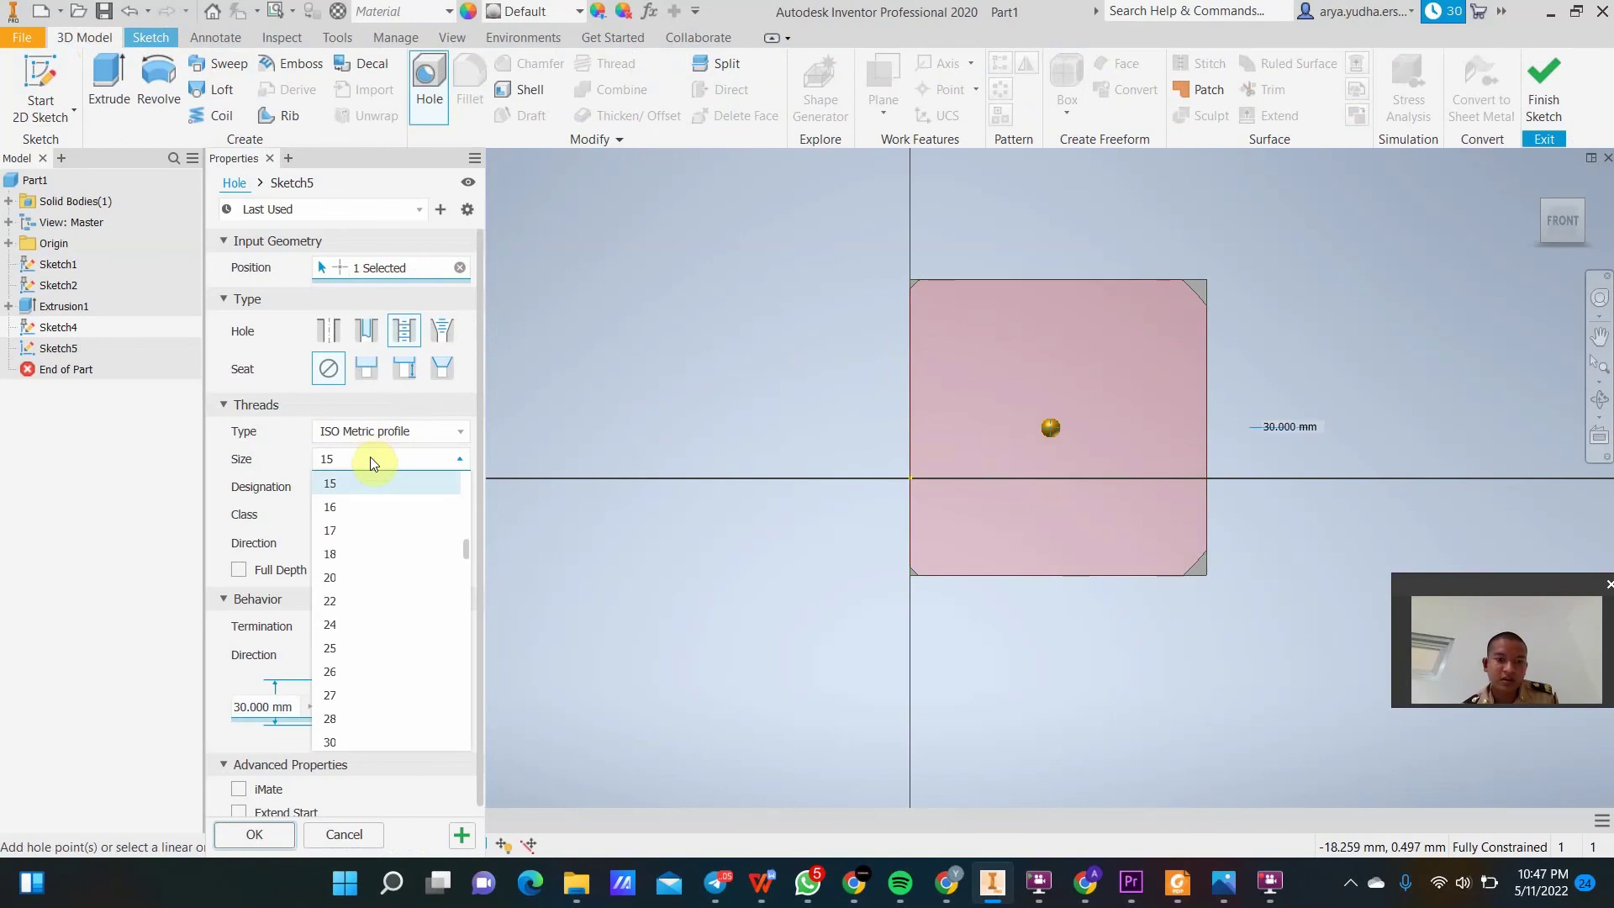
{"action": "left_click", "coordinate": [381, 521]}
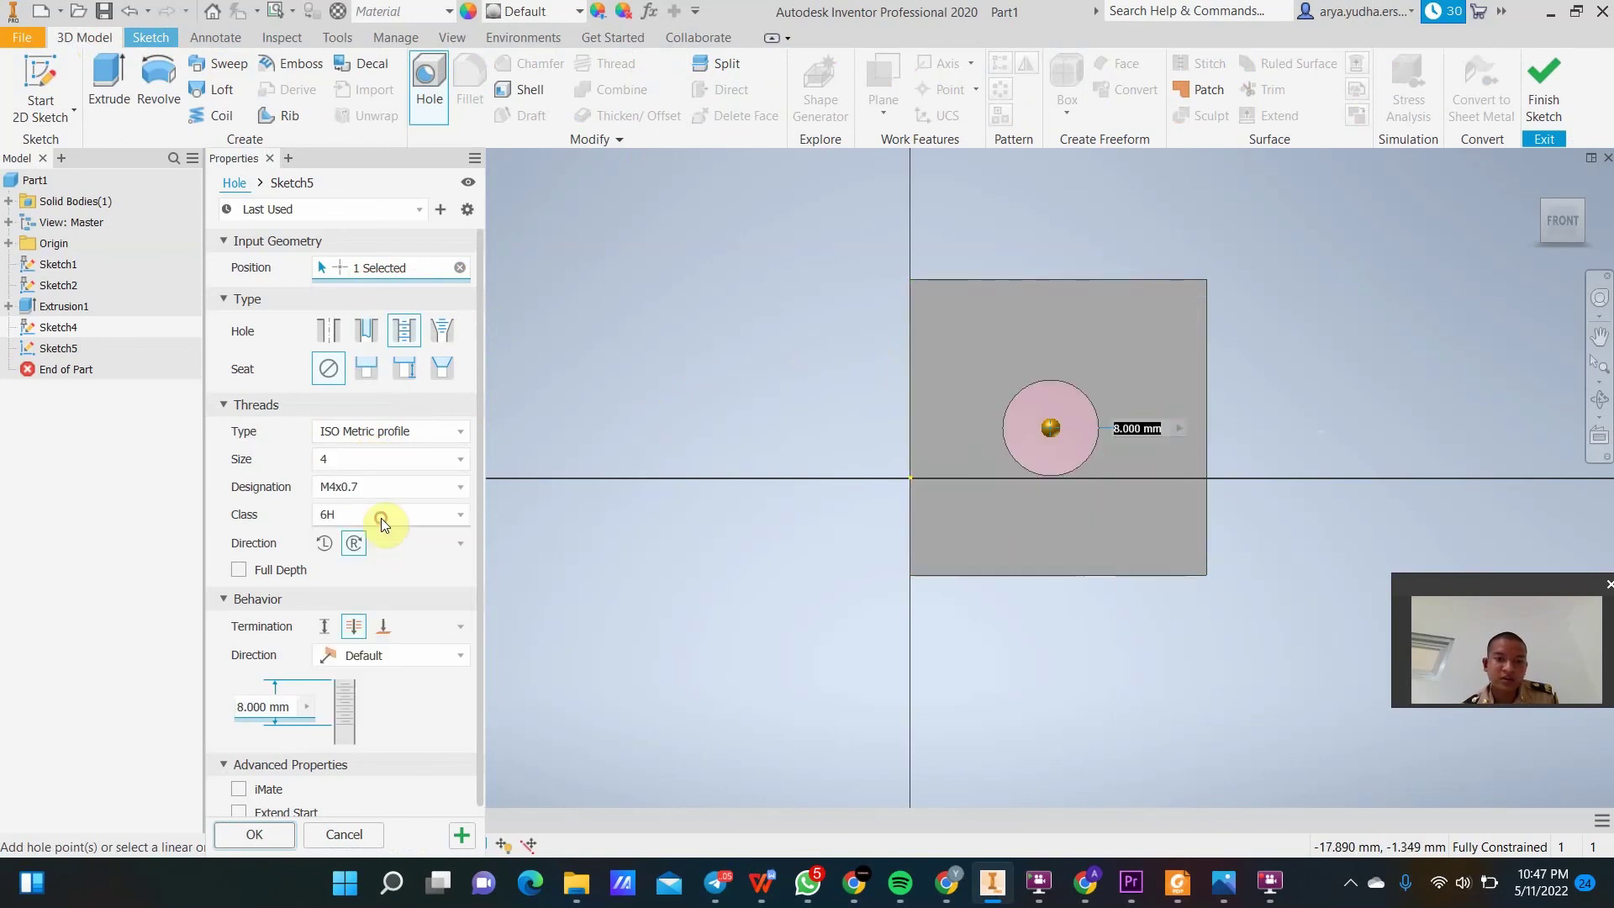
{"action": "left_click", "coordinate": [1064, 282]}
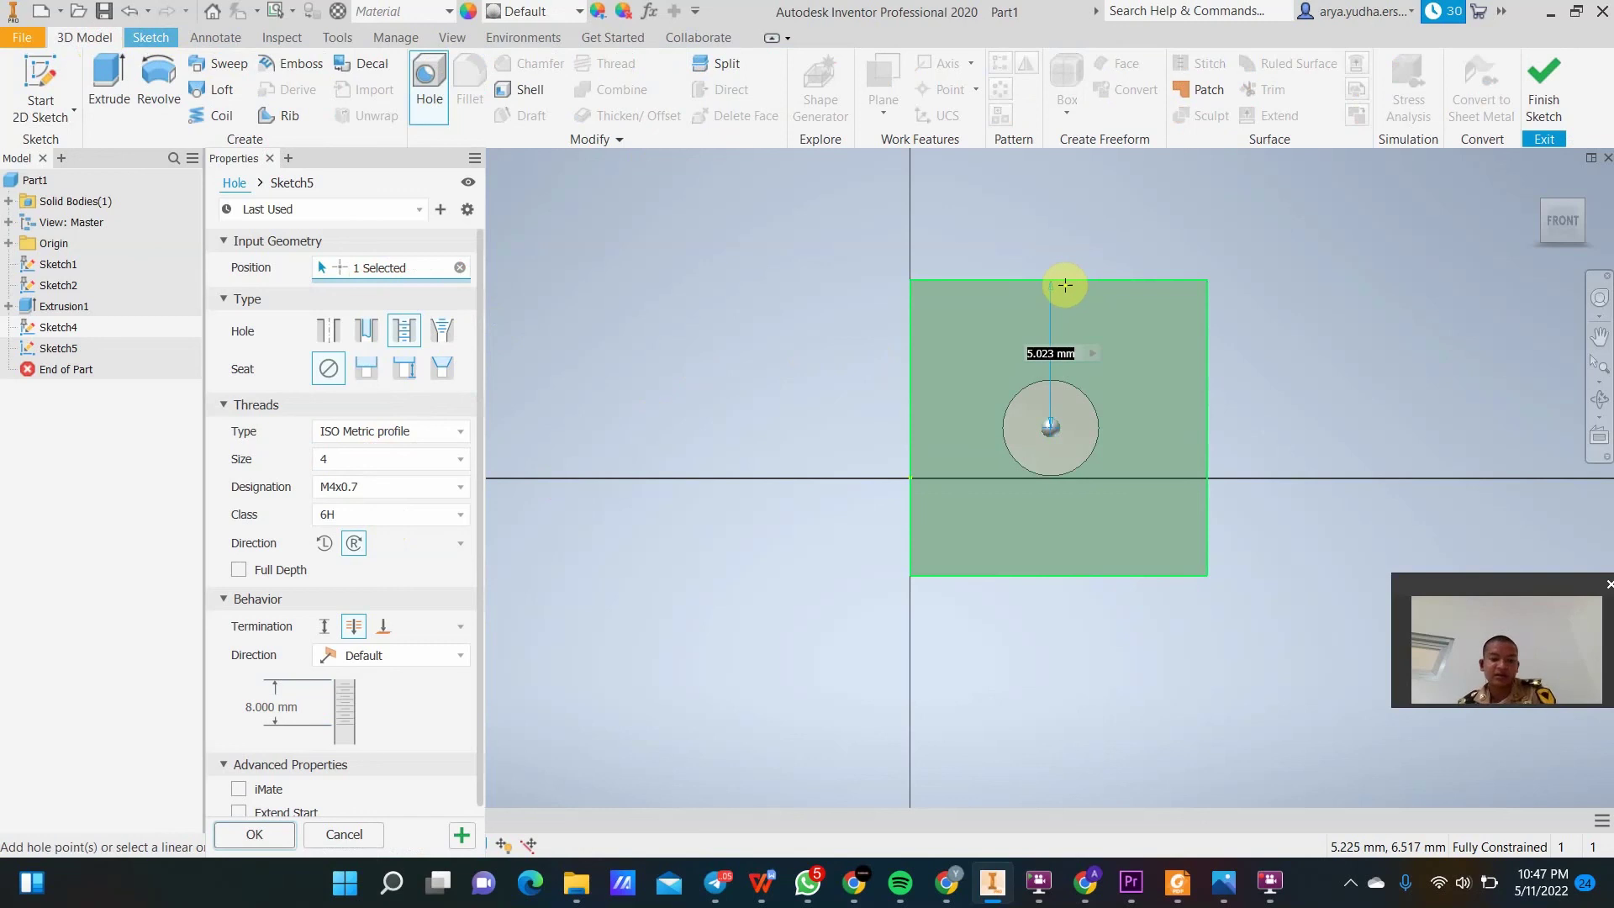
{"action": "type", "text": "5"}
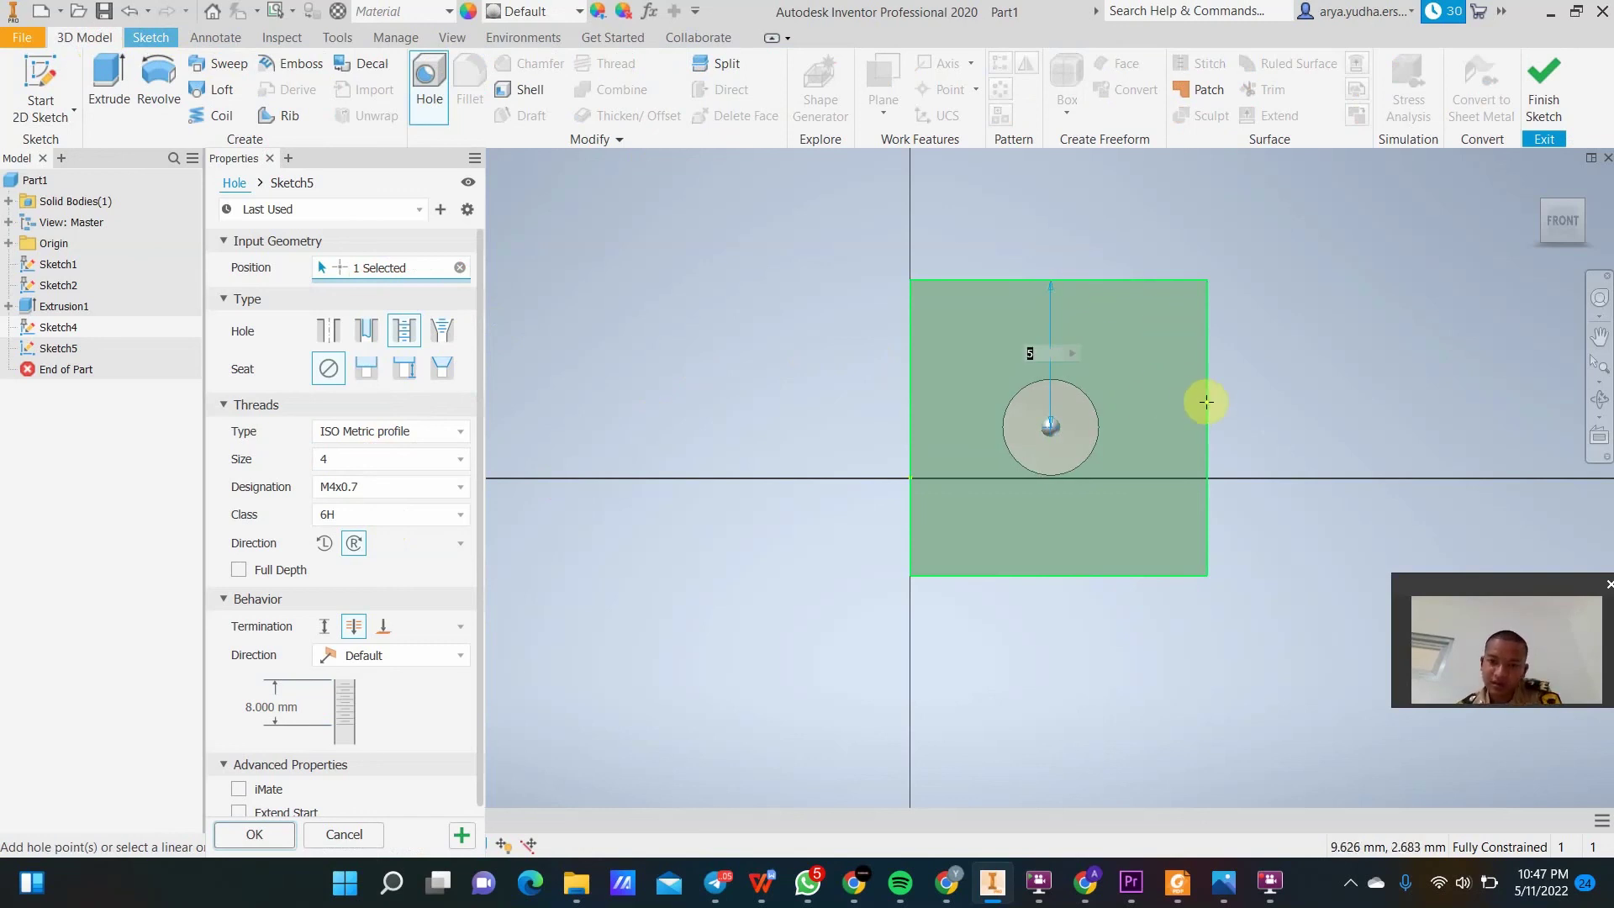
{"action": "left_click", "coordinate": [1208, 437]}
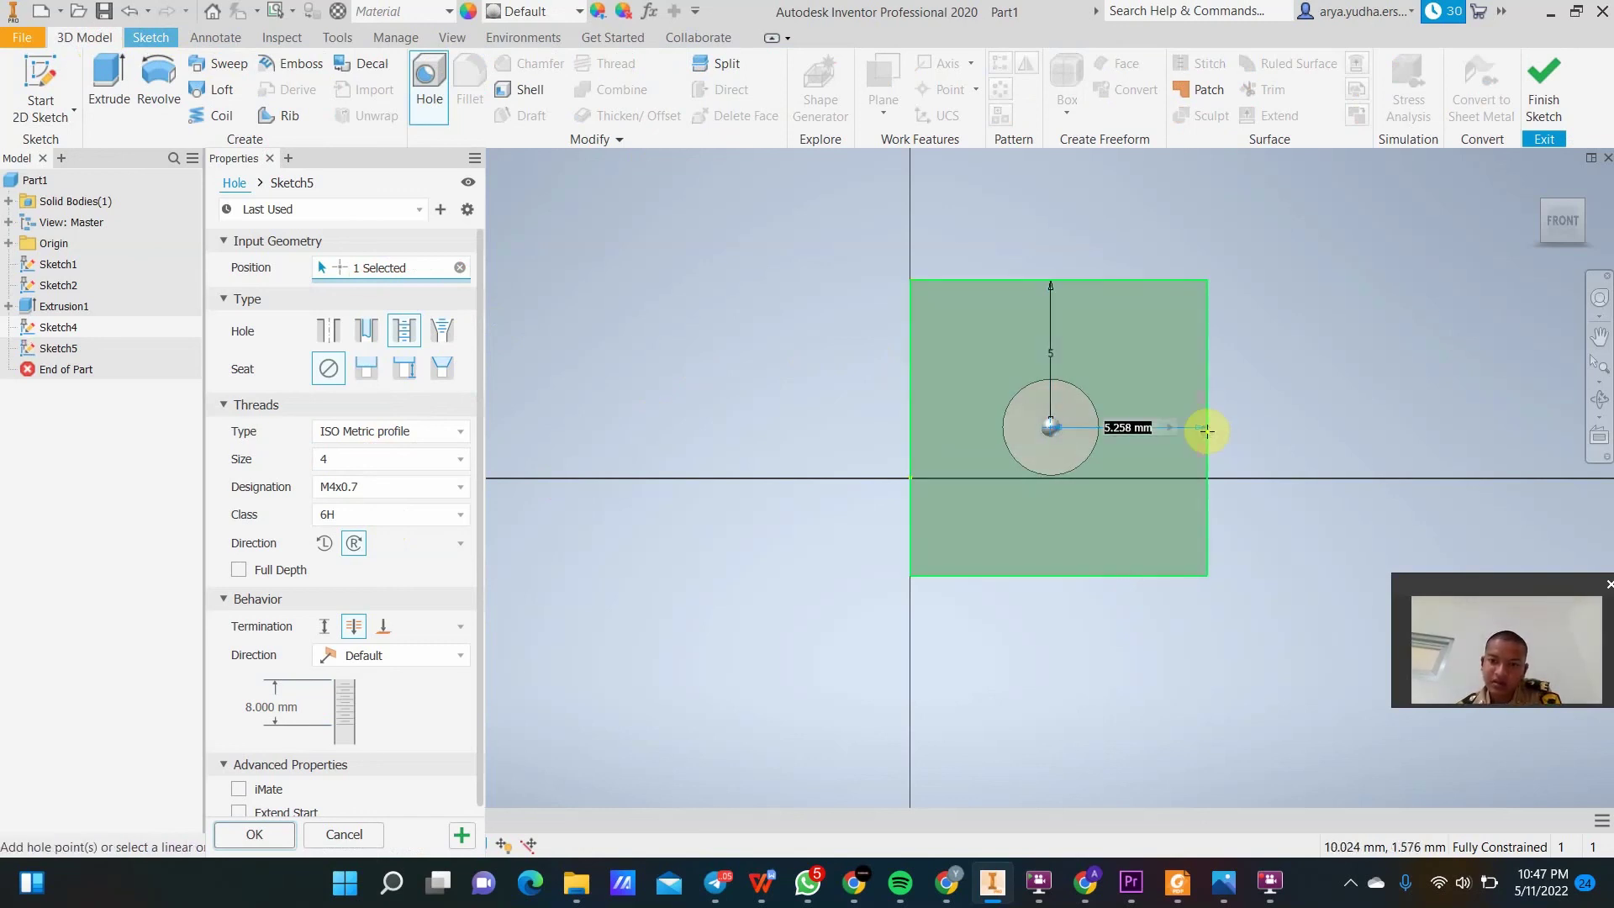
{"action": "type", "text": "5"}
{"action": "key", "text": "Return"}
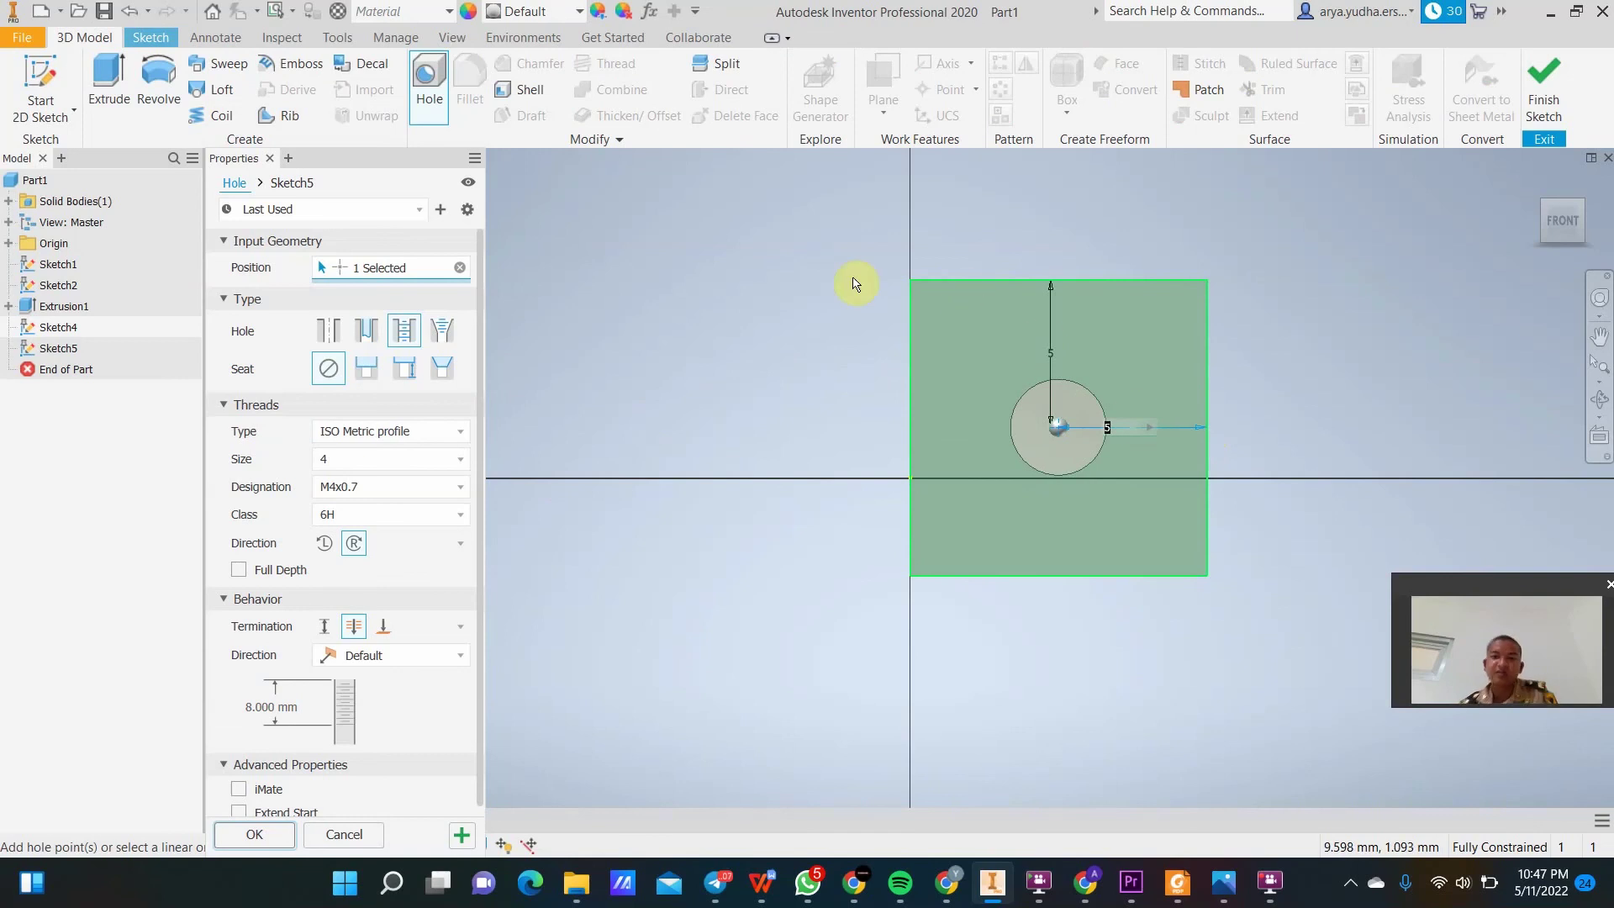
Compare the taper tapped, clearance and simple hole types in an angled preview and return the hole to the tapped type.
{"action": "left_click_drag", "start_coordinate": [1560, 218], "coordinate": [1409, 234]}
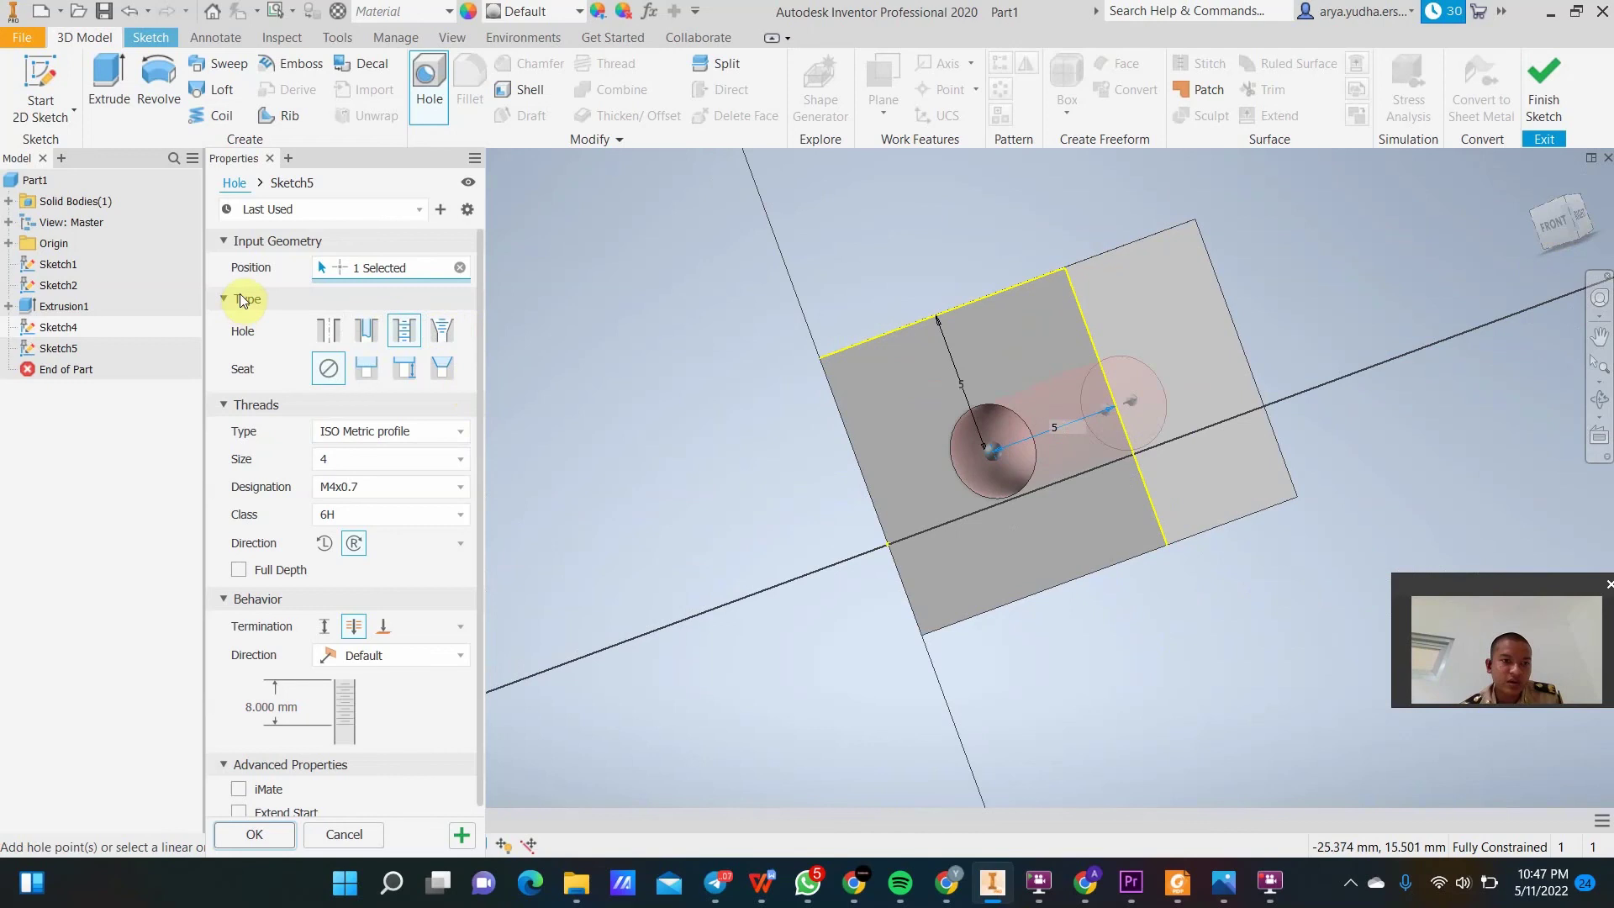
{"action": "left_click", "coordinate": [441, 328]}
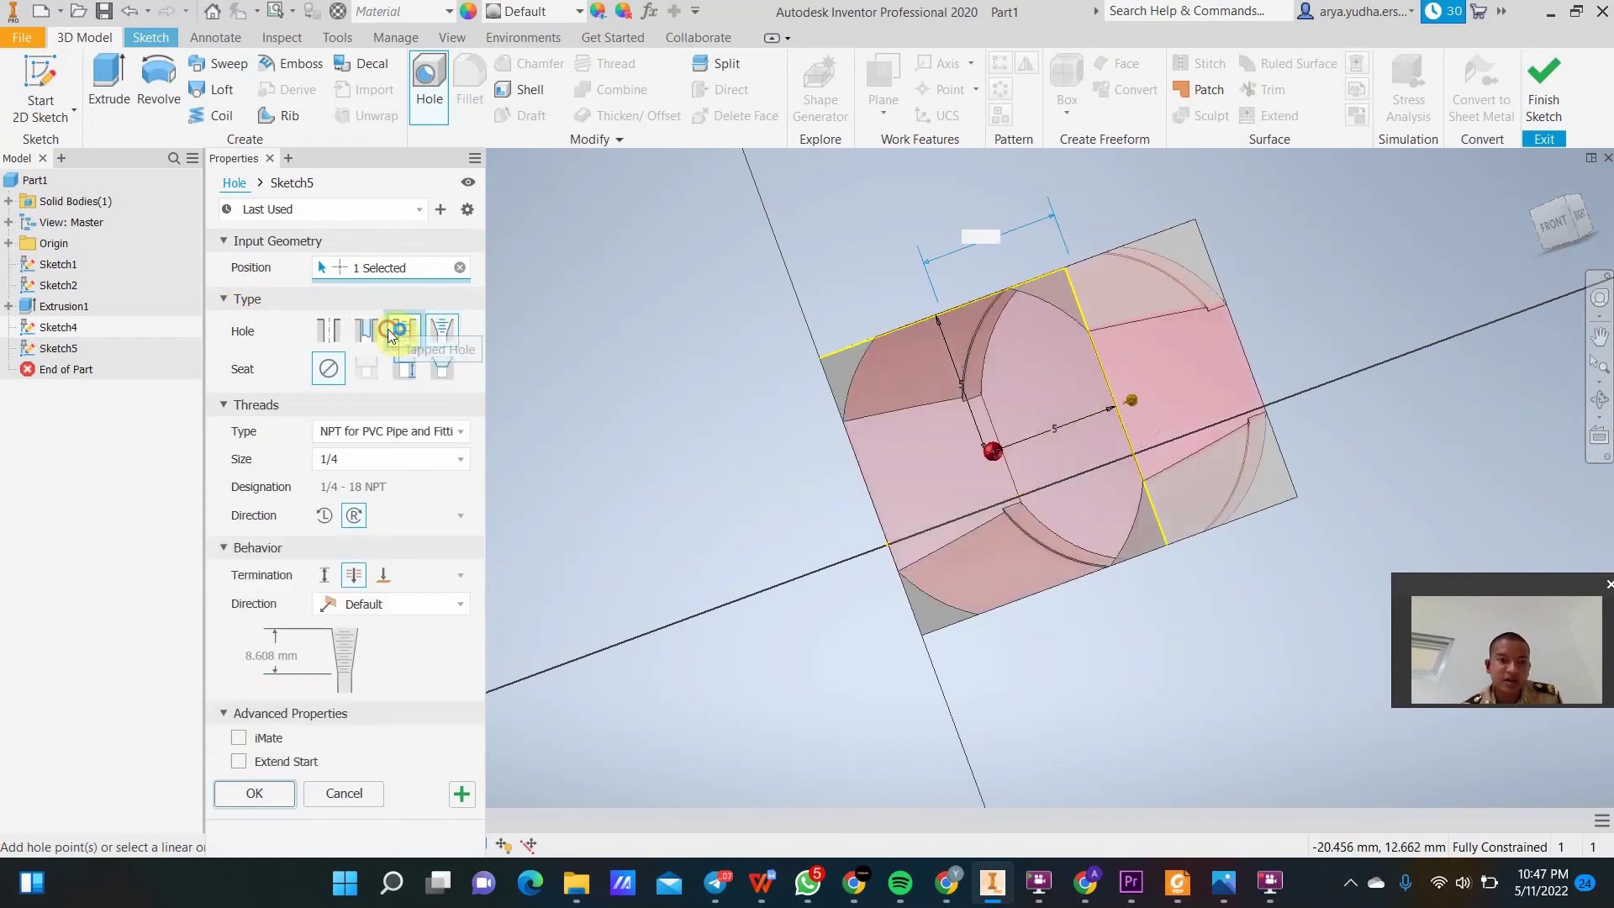
{"action": "left_click", "coordinate": [402, 330]}
{"action": "left_click", "coordinate": [365, 331]}
{"action": "left_click", "coordinate": [340, 334]}
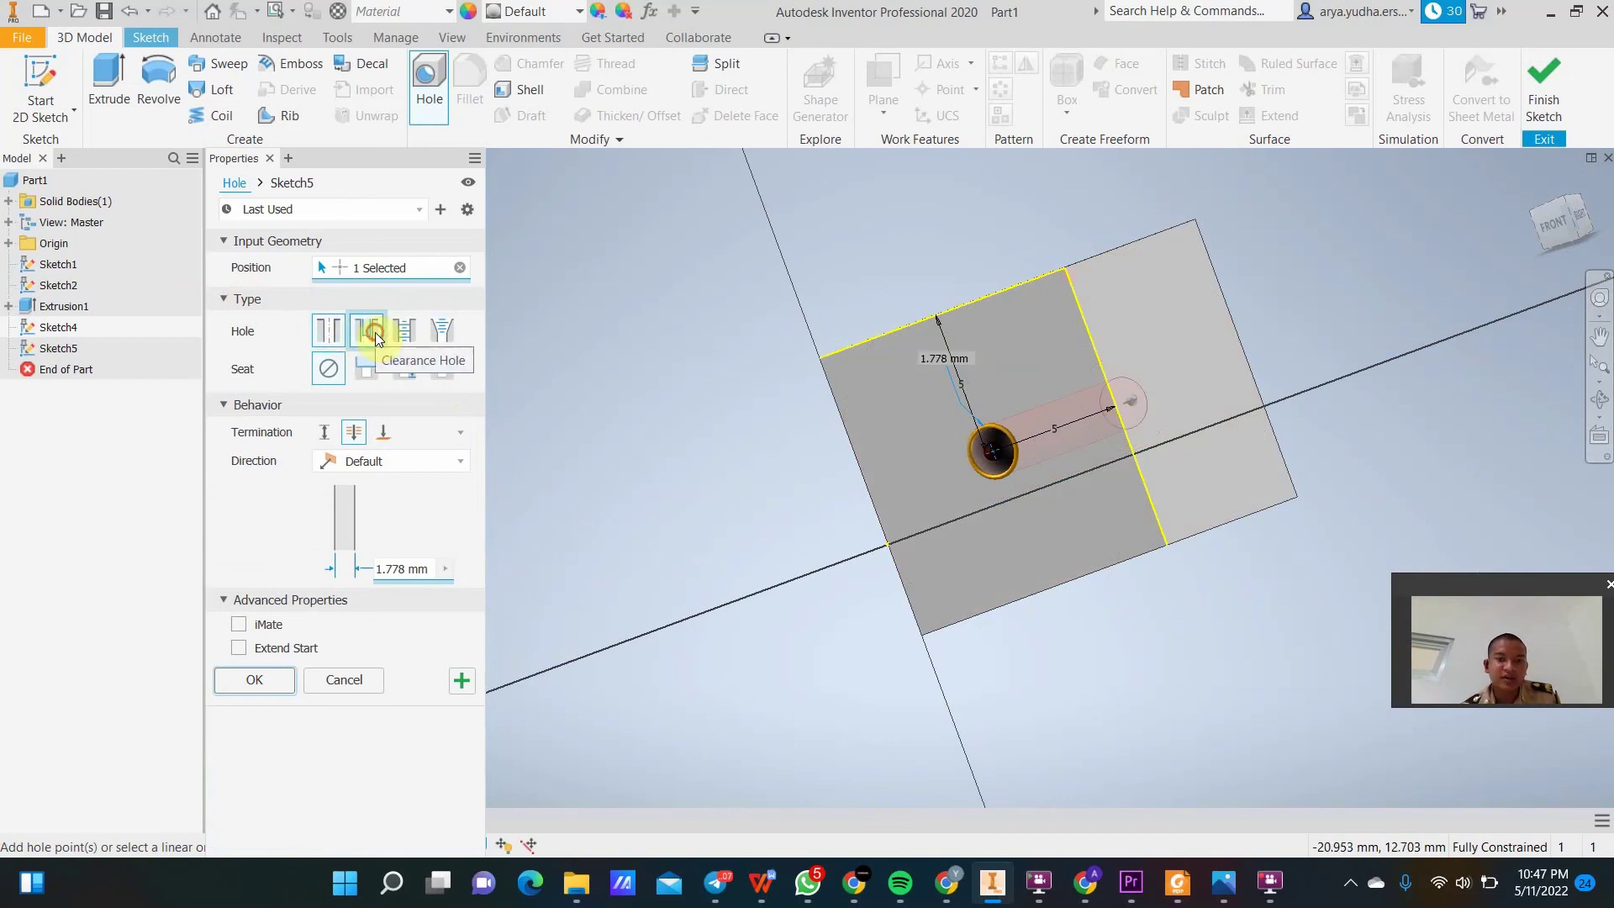
{"action": "left_click", "coordinate": [370, 331]}
{"action": "left_click", "coordinate": [402, 331]}
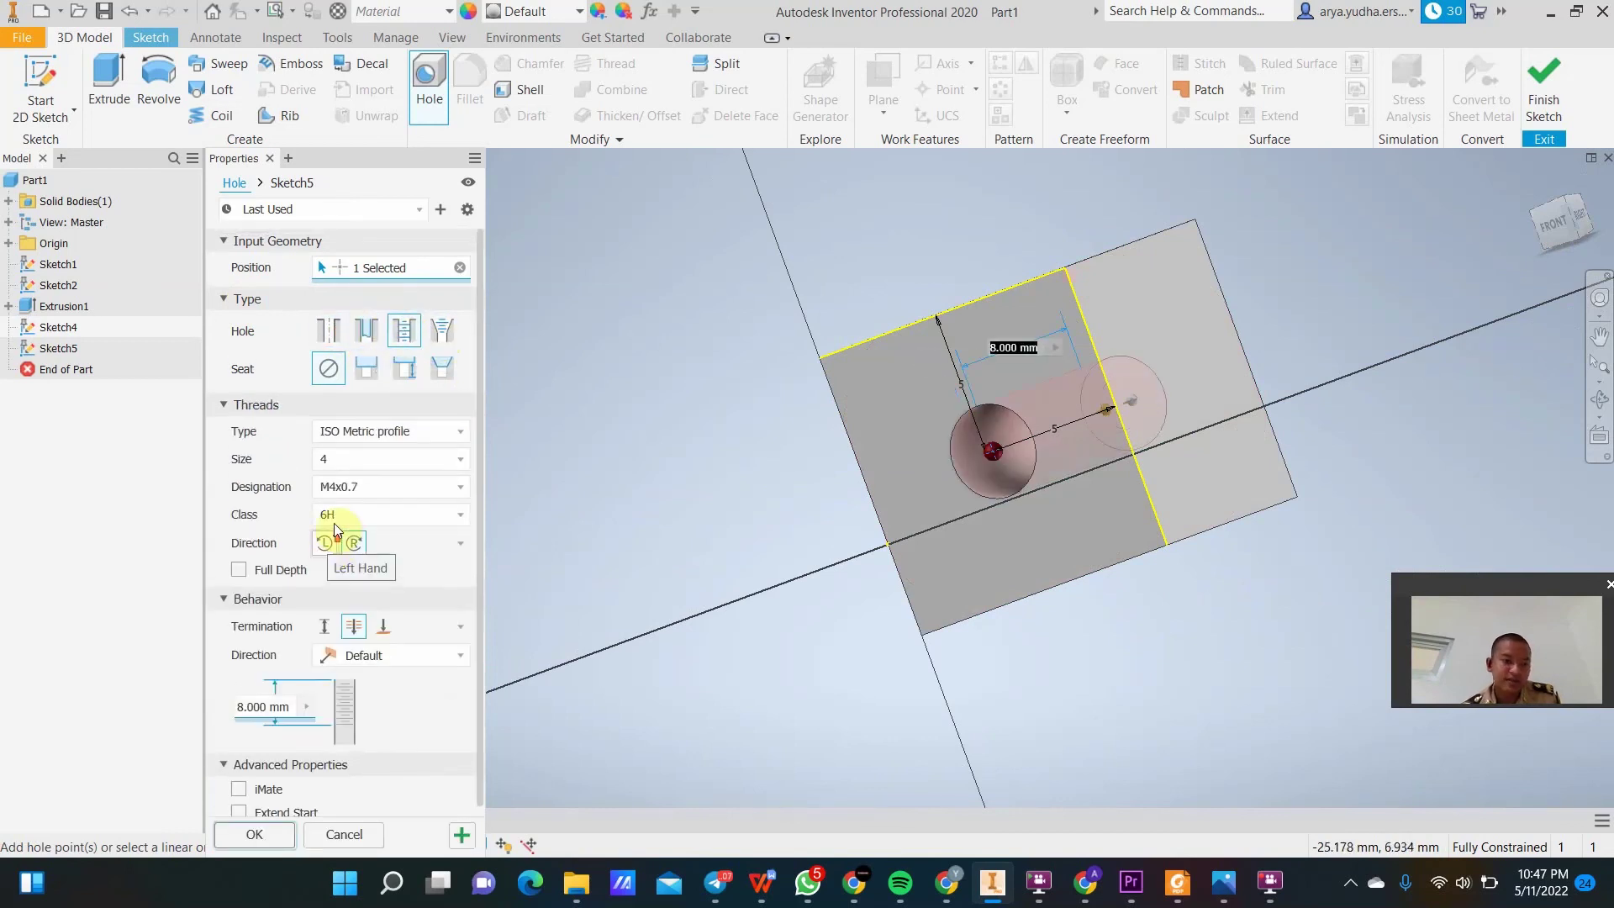
Cancel the hole and finish the sketch, with the cube in its isometric home view.
{"action": "left_click", "coordinate": [336, 833]}
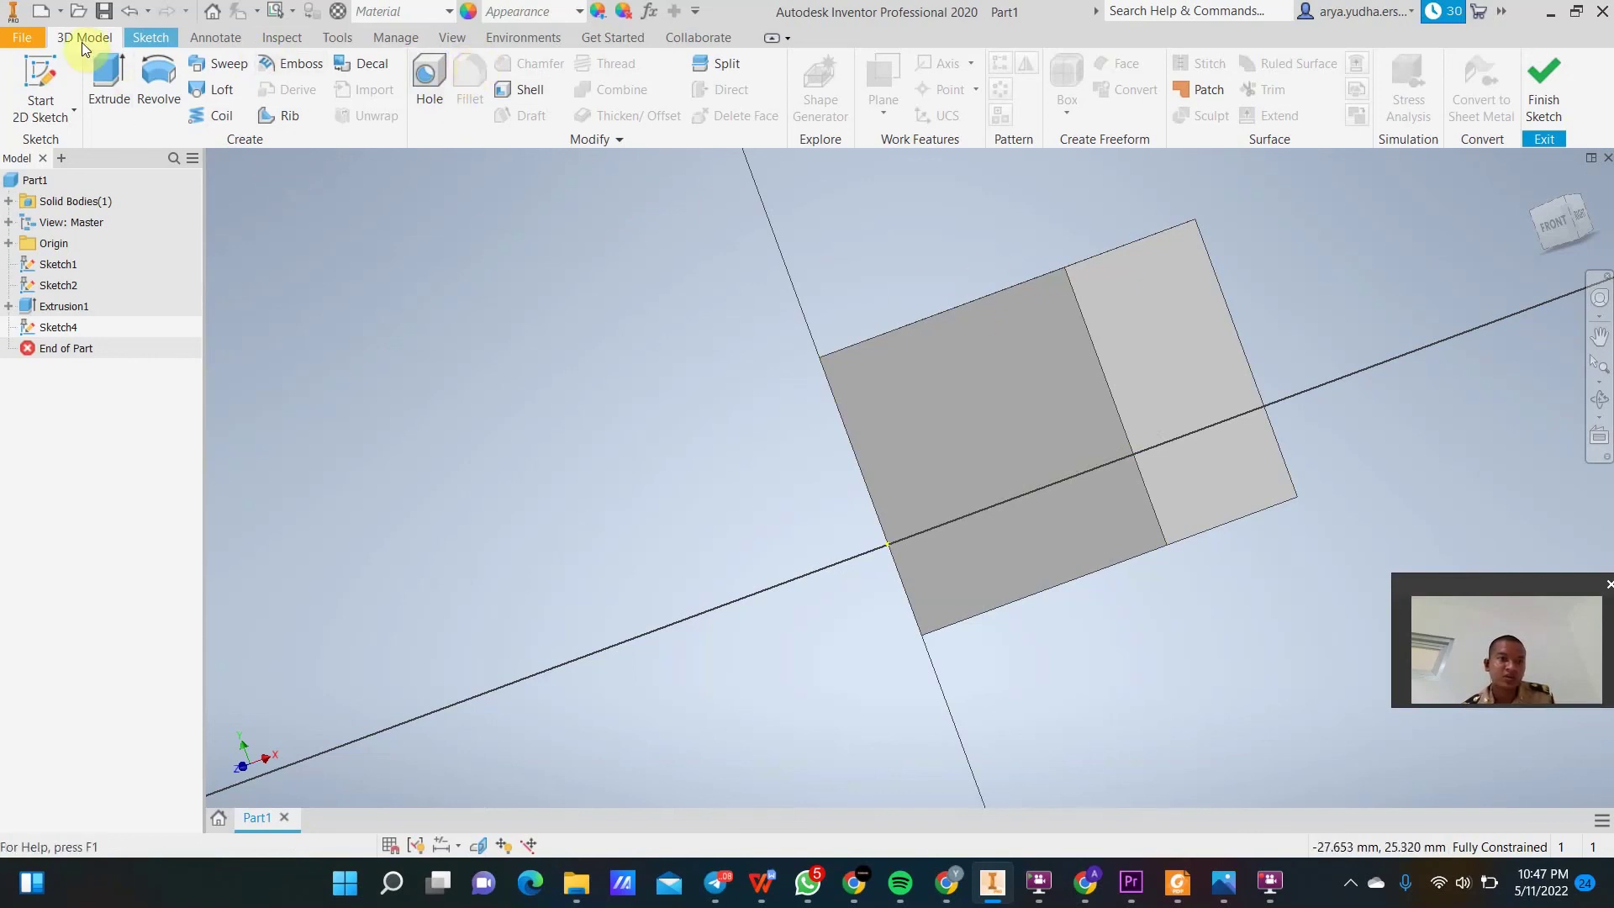
{"action": "left_click", "coordinate": [1535, 184]}
{"action": "left_click", "coordinate": [1547, 86]}
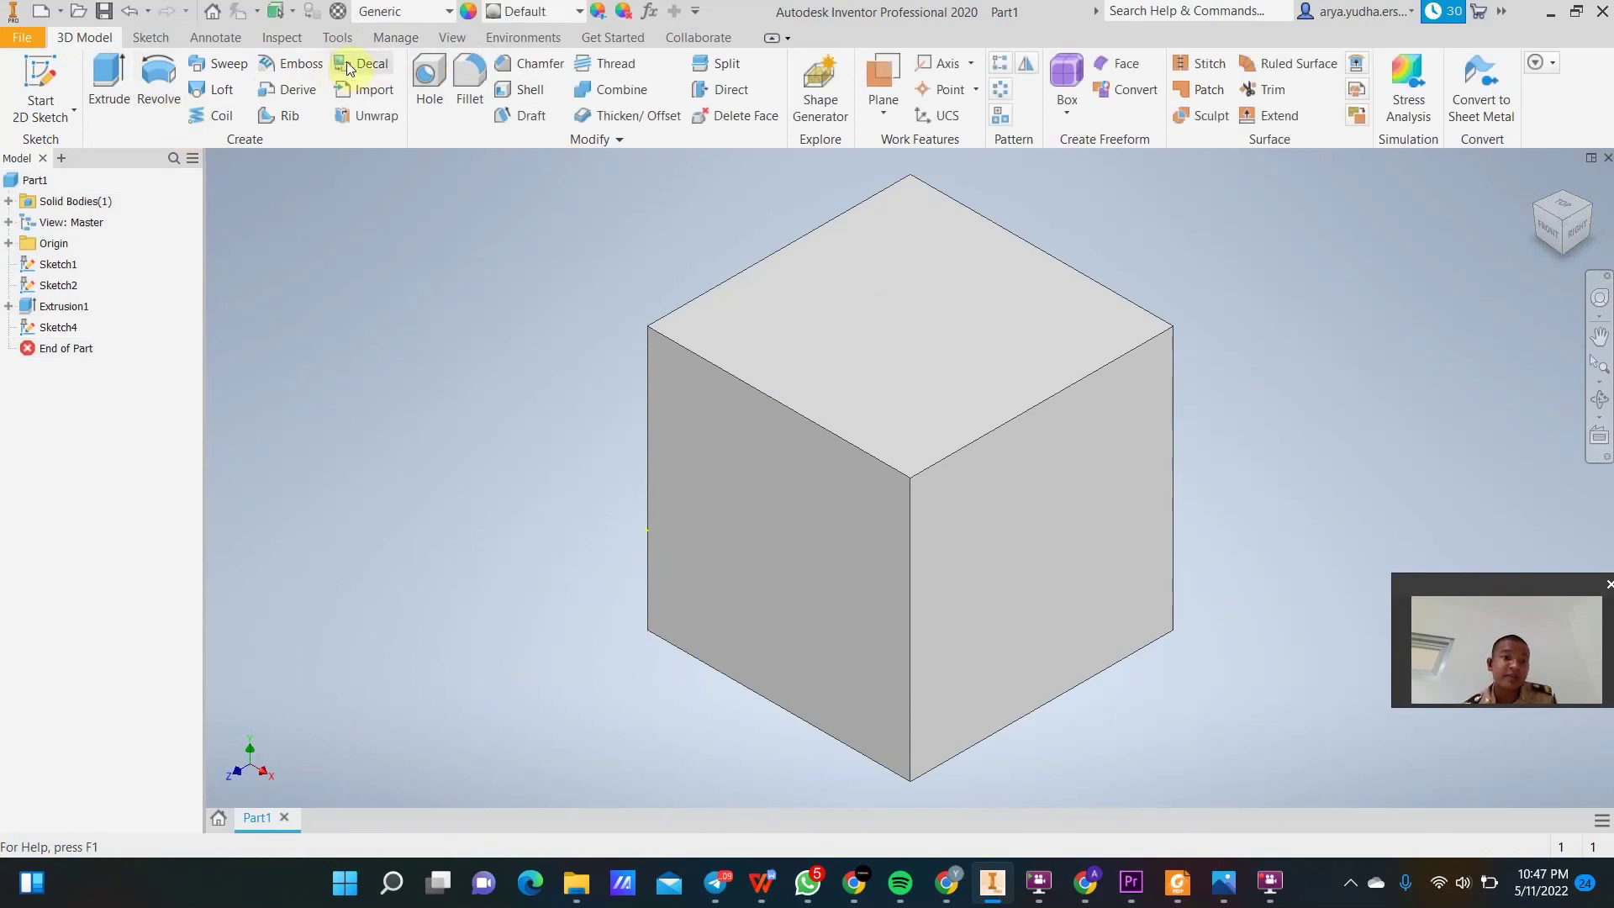
Fillet the upper front edge of the cube with a 3 mm radius and undo the fillet.
{"action": "left_click", "coordinate": [474, 67]}
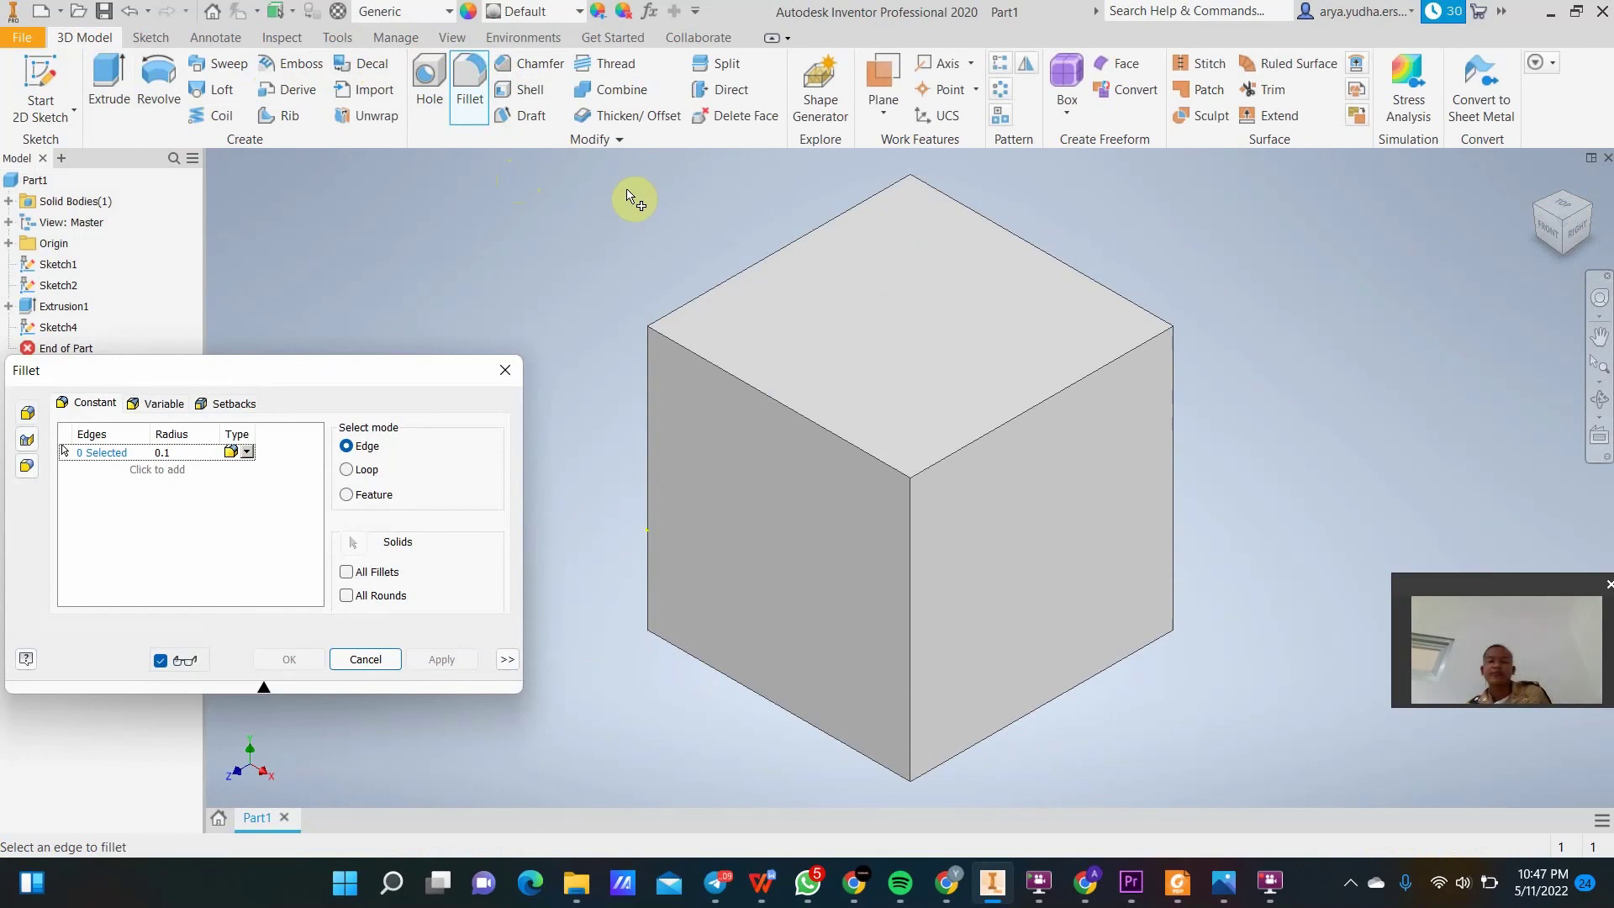
{"action": "left_click", "coordinate": [761, 402]}
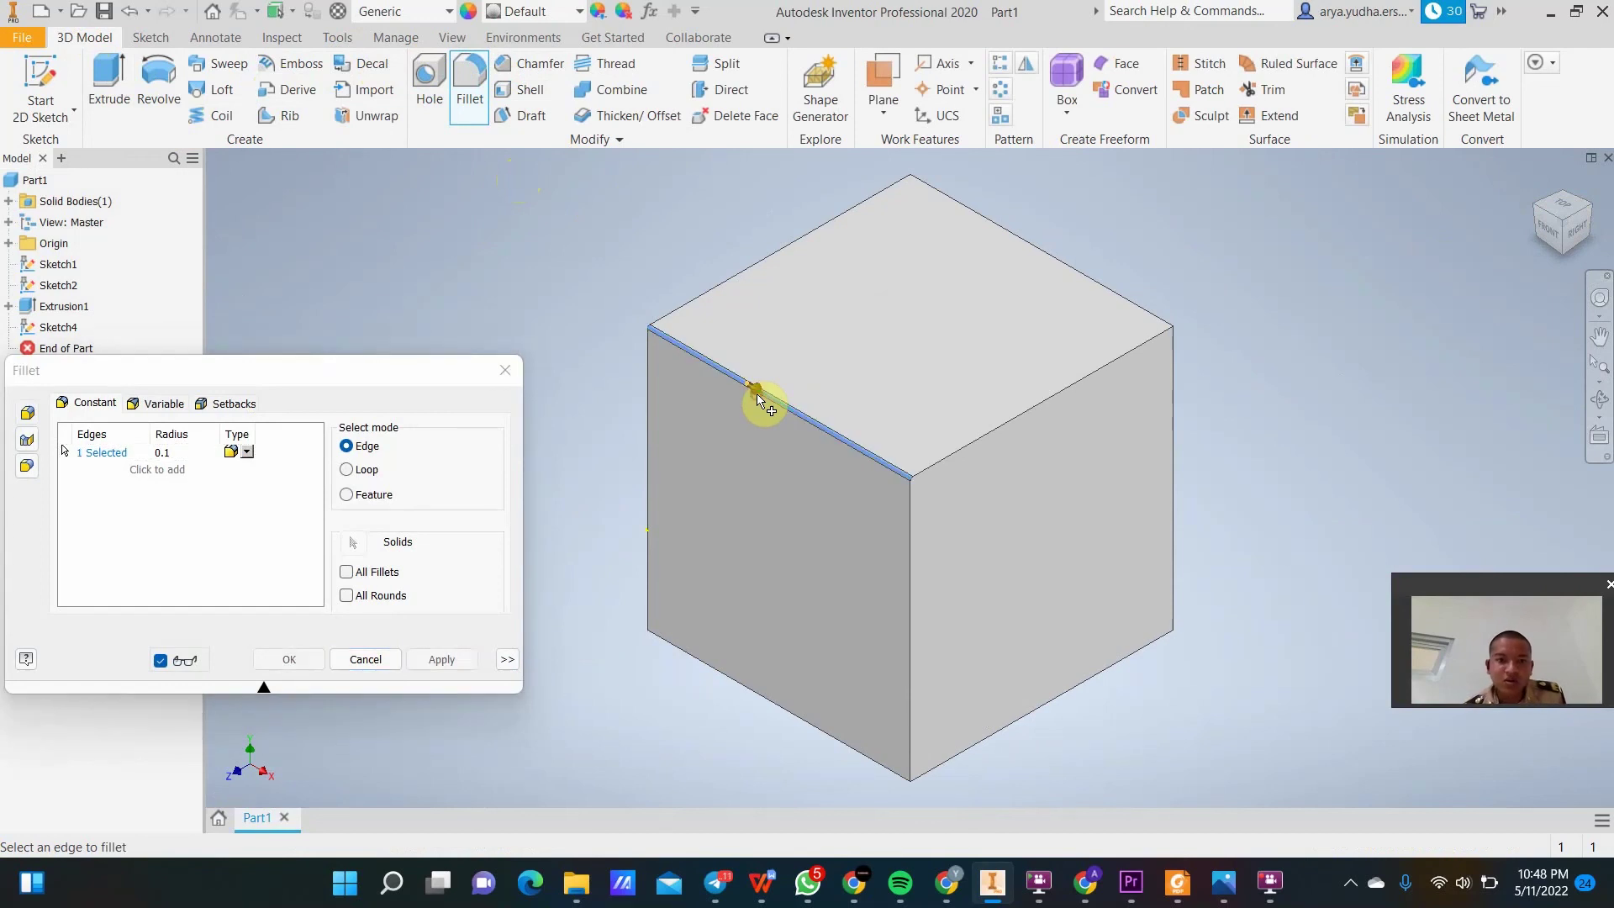
{"action": "left_click", "coordinate": [173, 452]}
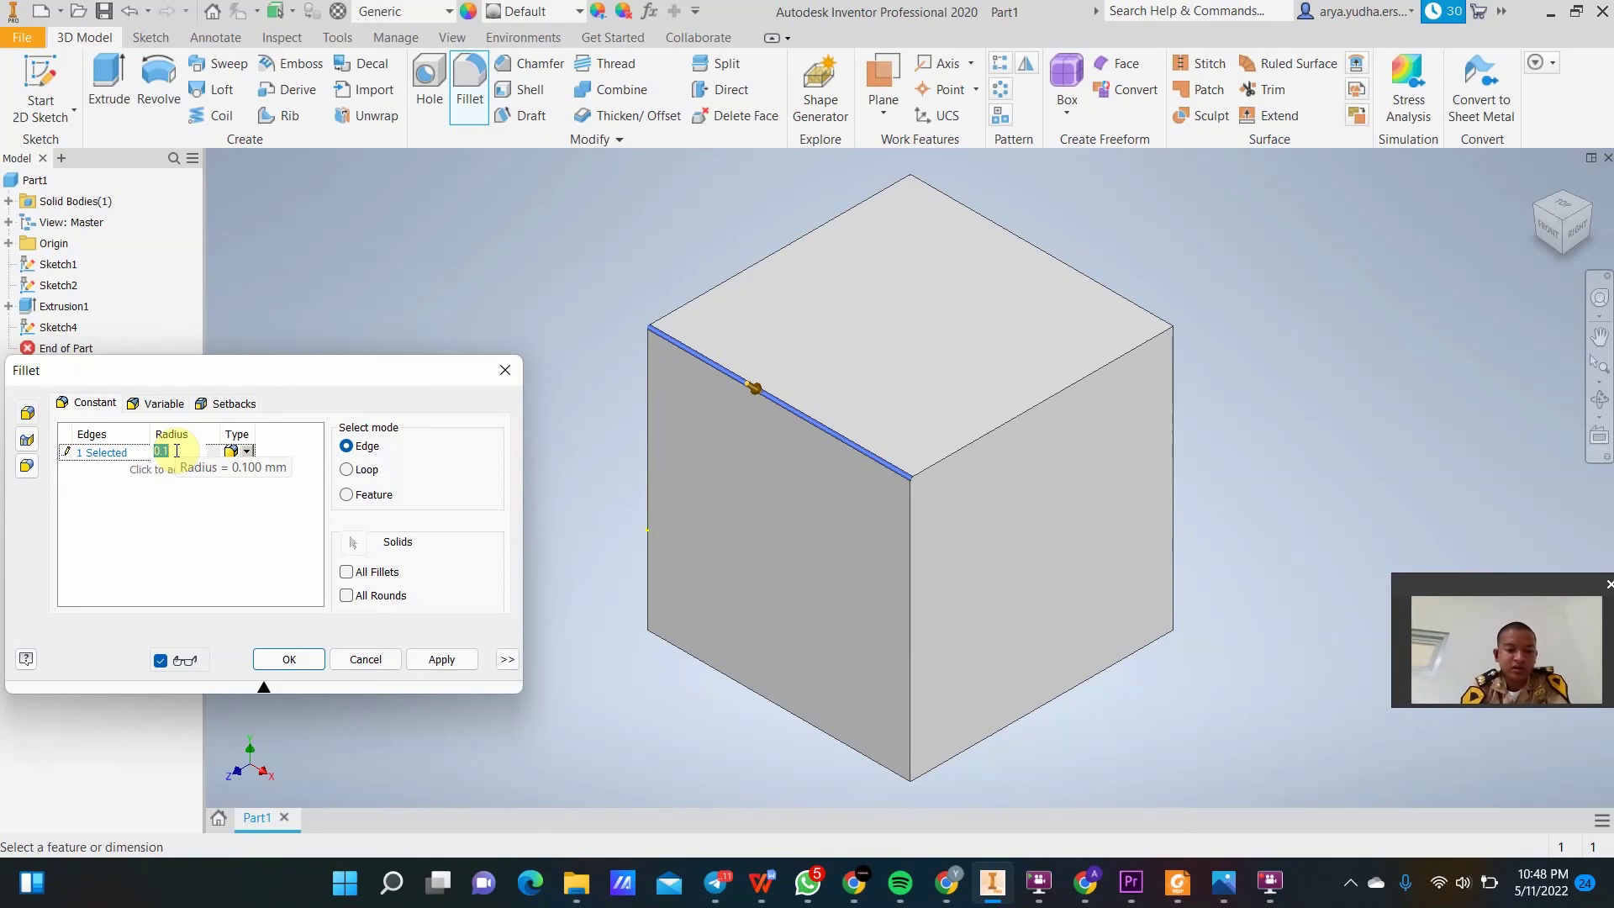
{"action": "type", "text": "3"}
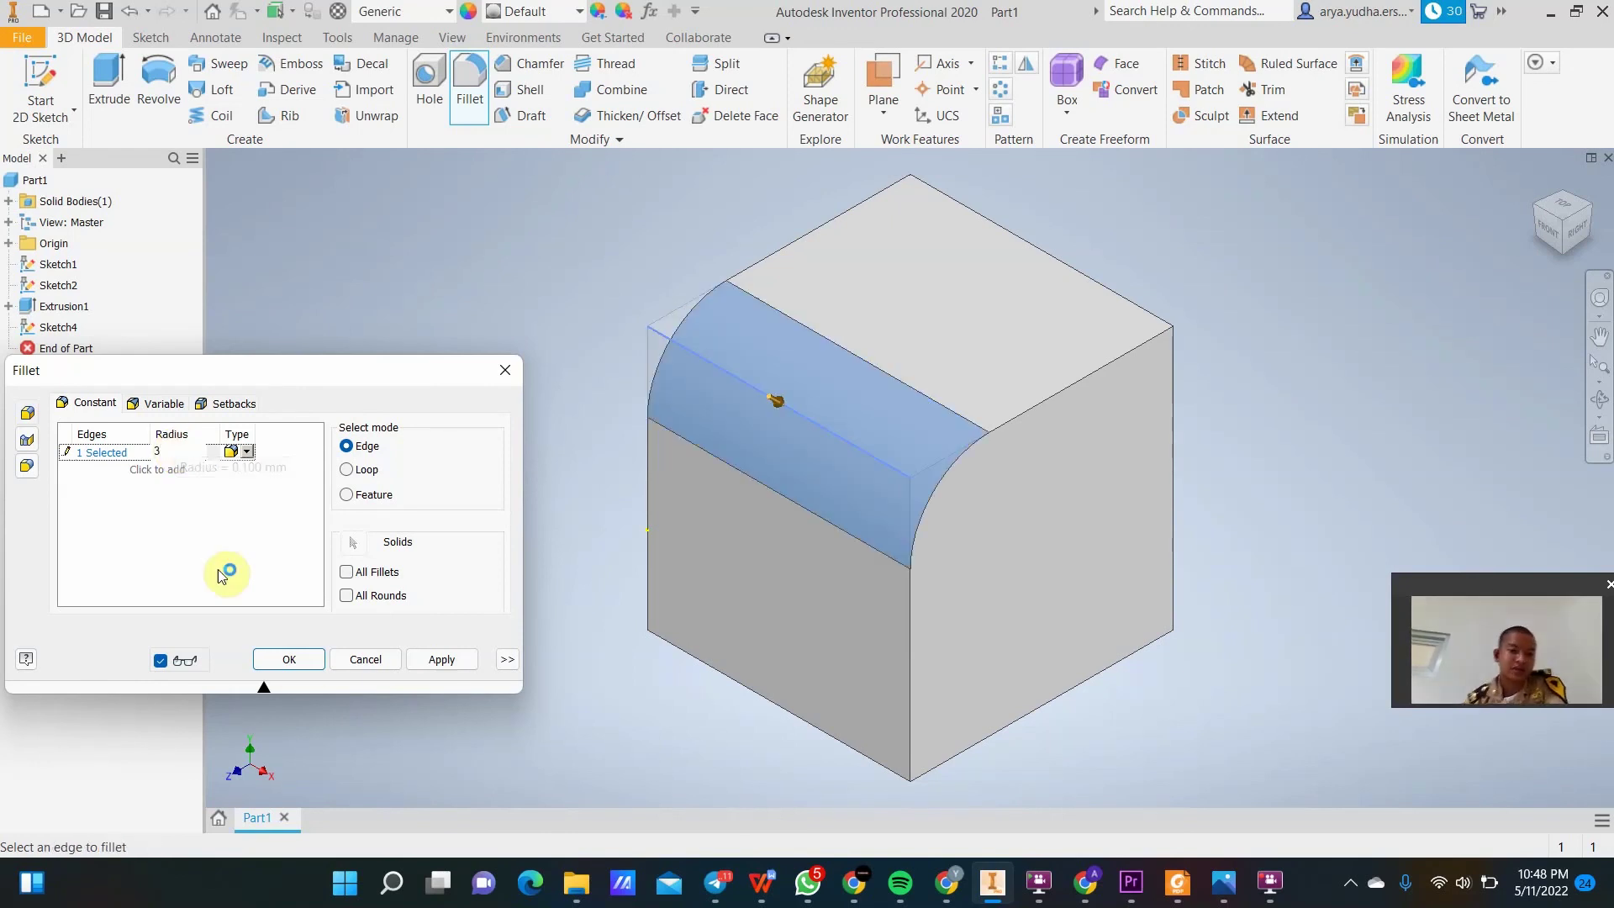
{"action": "left_click", "coordinate": [288, 659]}
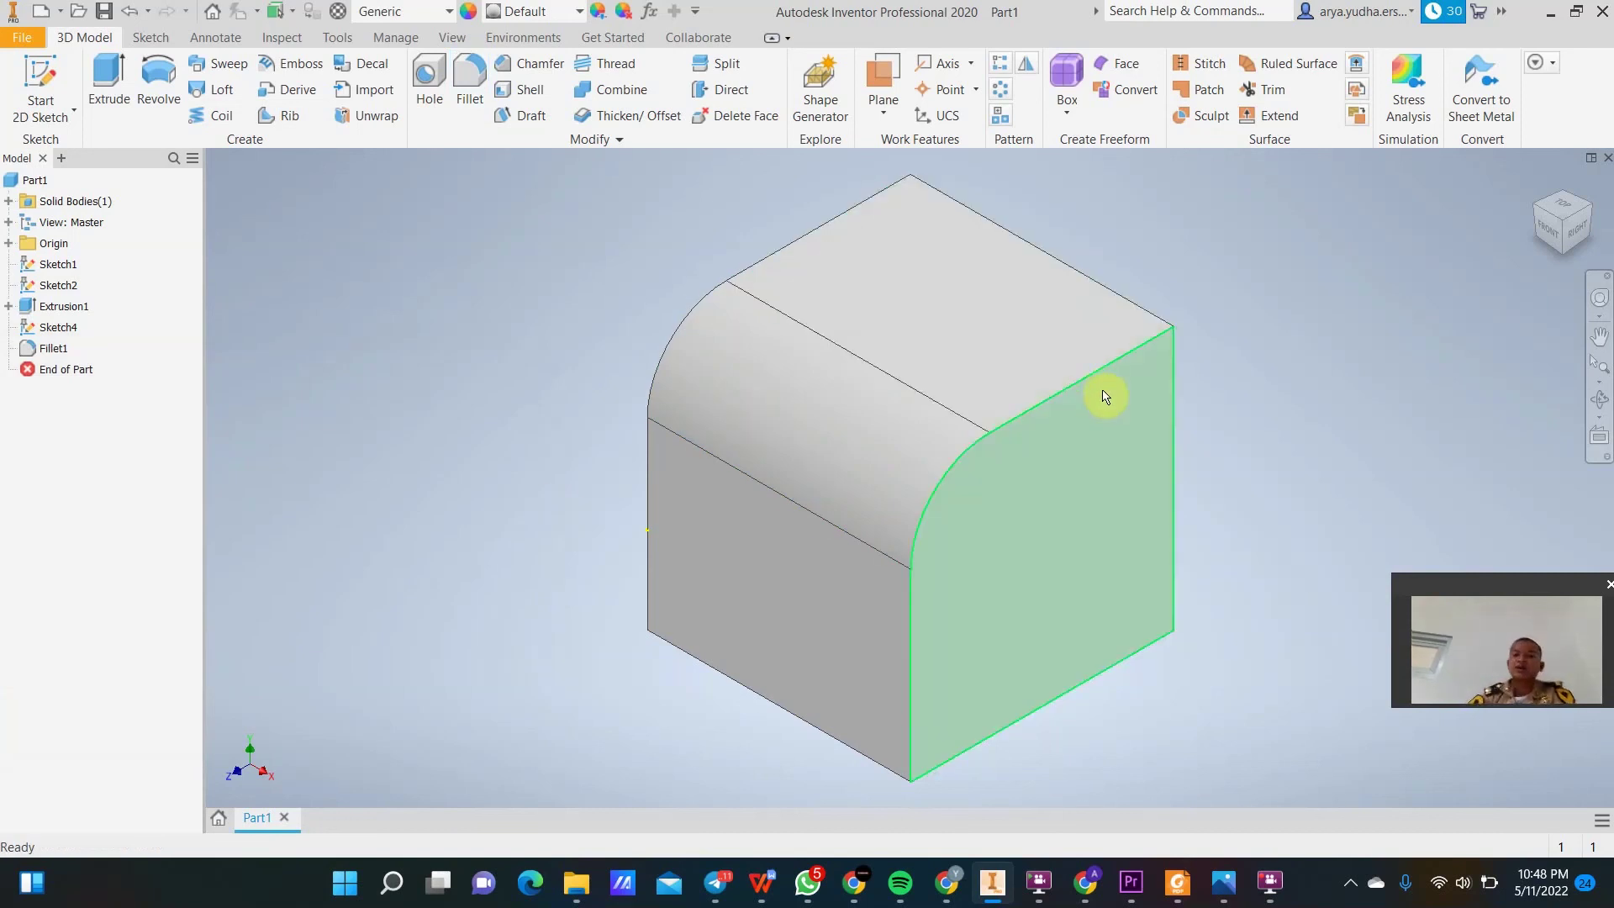
{"action": "key", "text": "ctrl+z"}
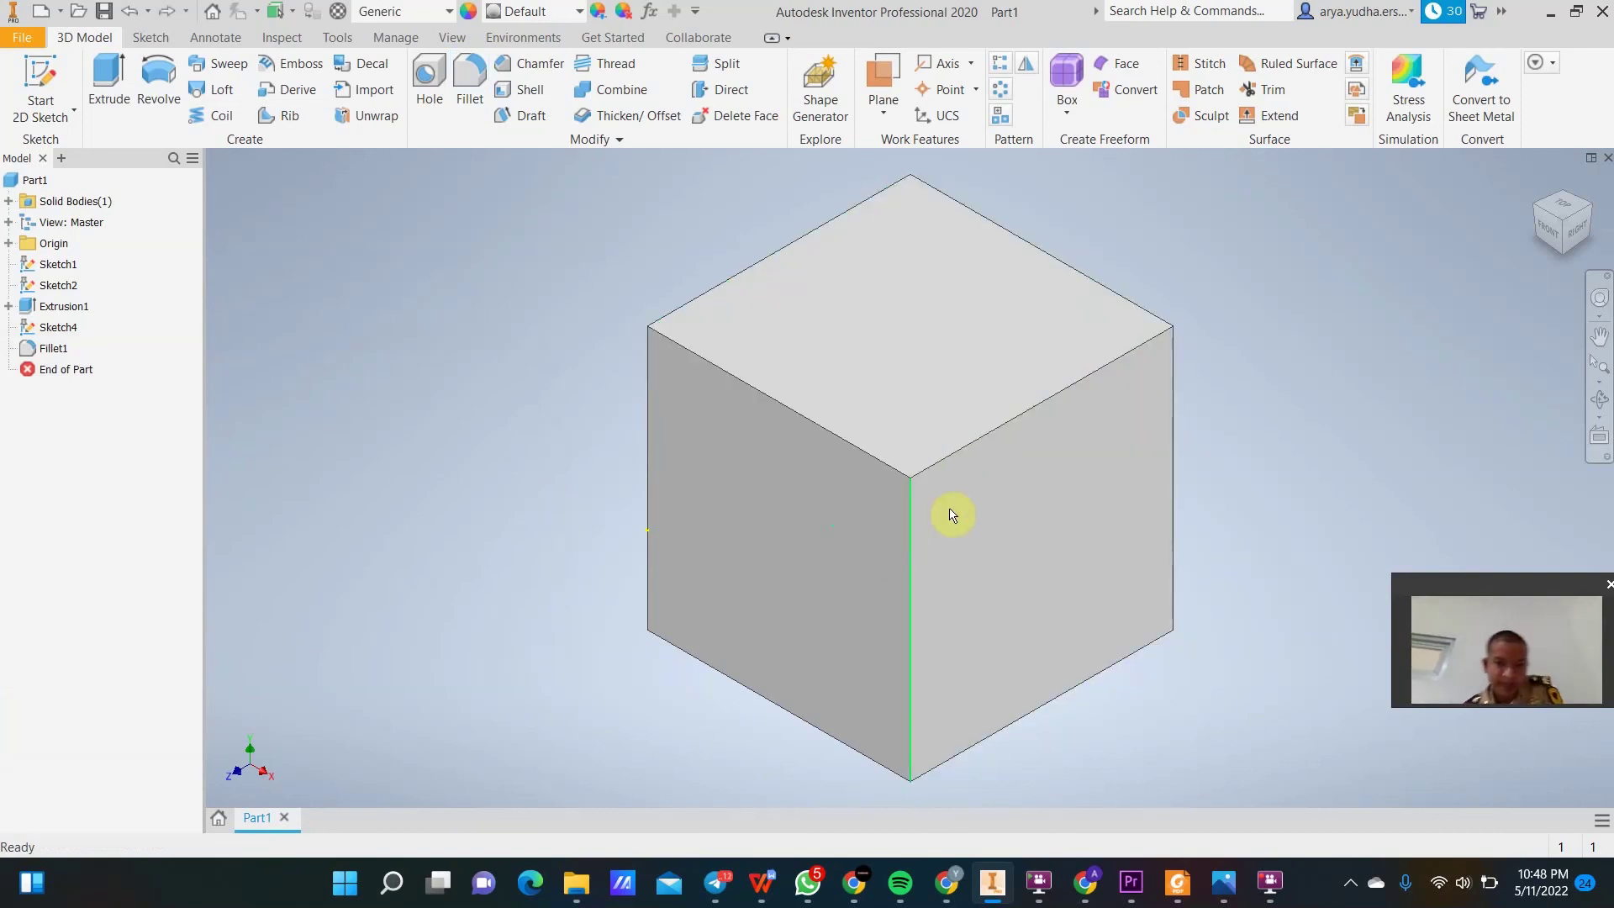
Chamfer the upper front edge of the cube with a 2 mm distance and undo the chamfer.
{"action": "left_click", "coordinate": [542, 67]}
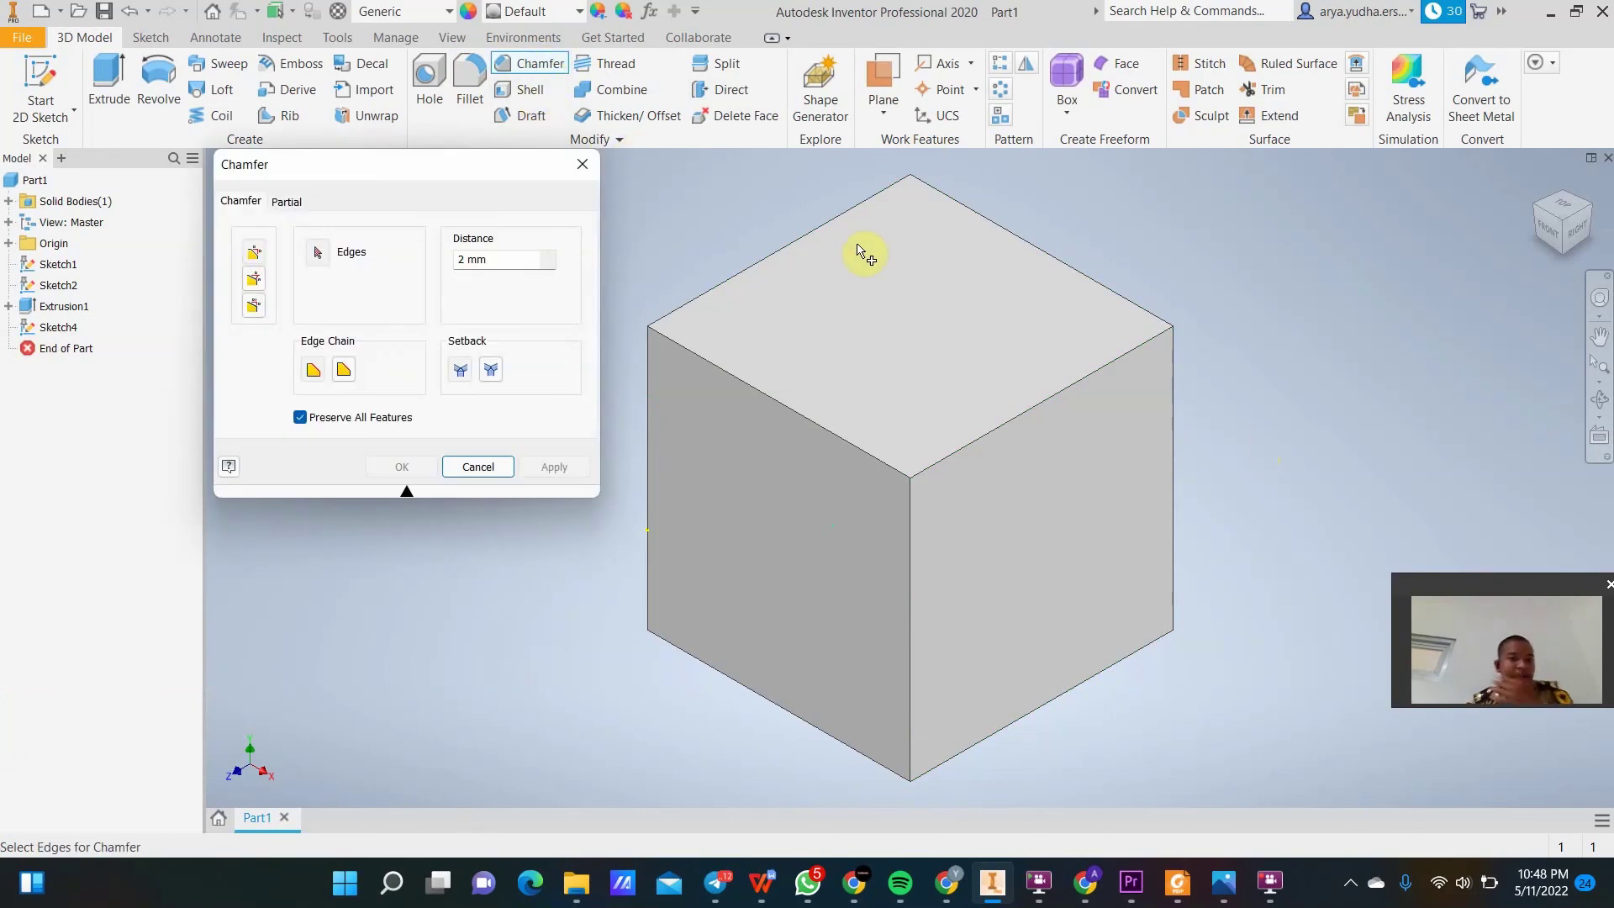
{"action": "left_click", "coordinate": [775, 398]}
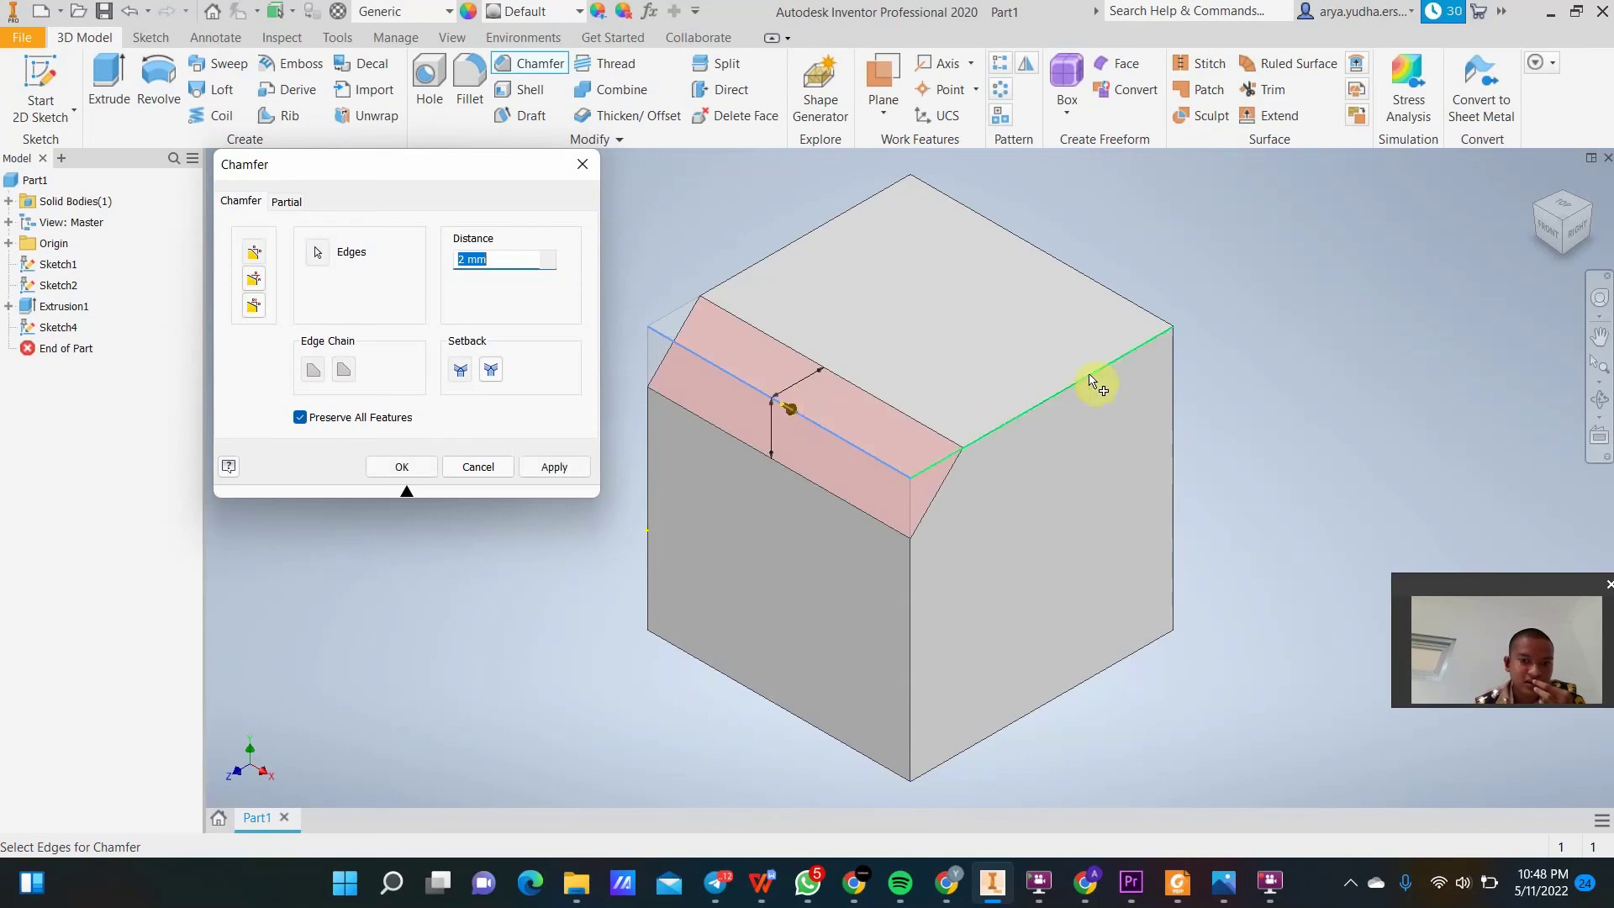
{"action": "left_click", "coordinate": [395, 465]}
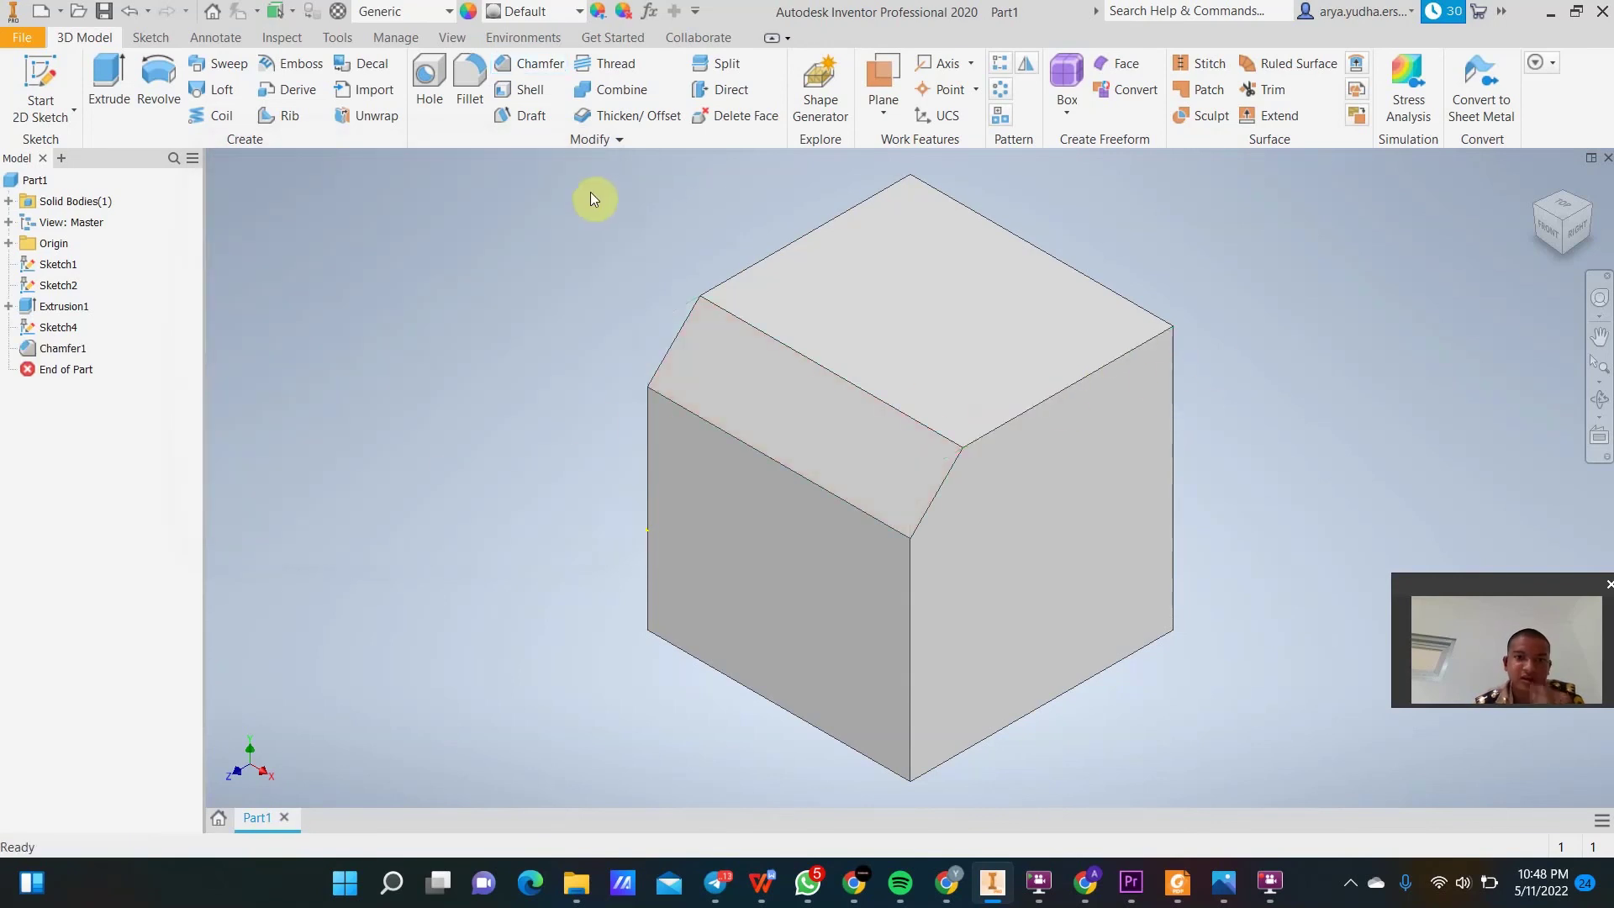
{"action": "key", "text": "ctrl+z"}
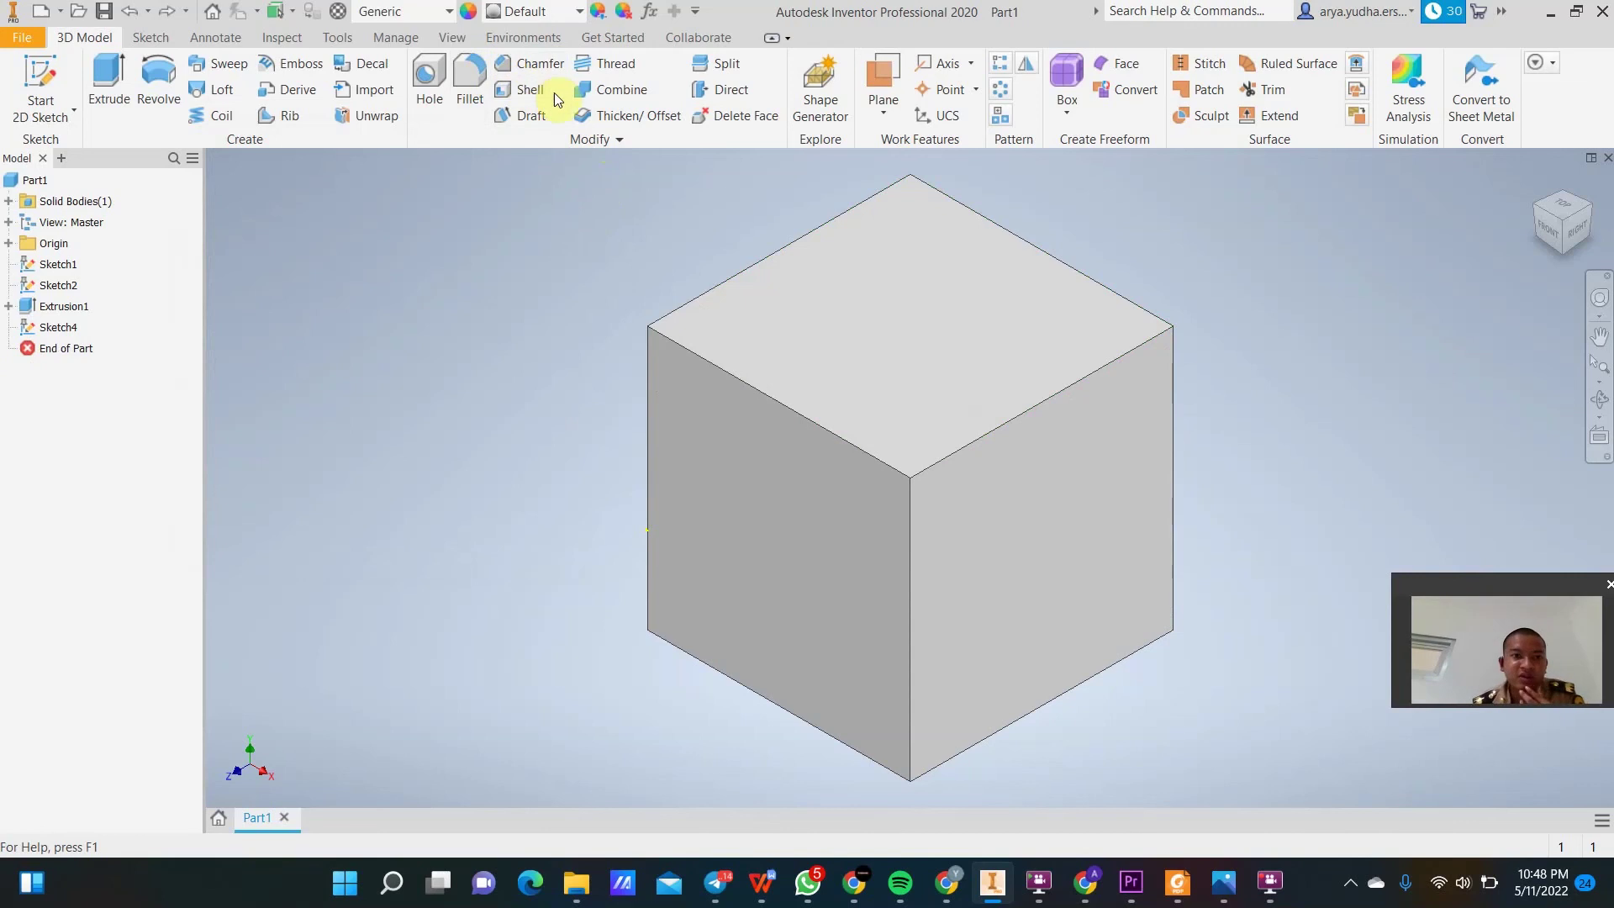
Preview a shell of the cube with the front face removed and a thickness of 3 mm, and cancel it.
{"action": "left_click", "coordinate": [528, 87]}
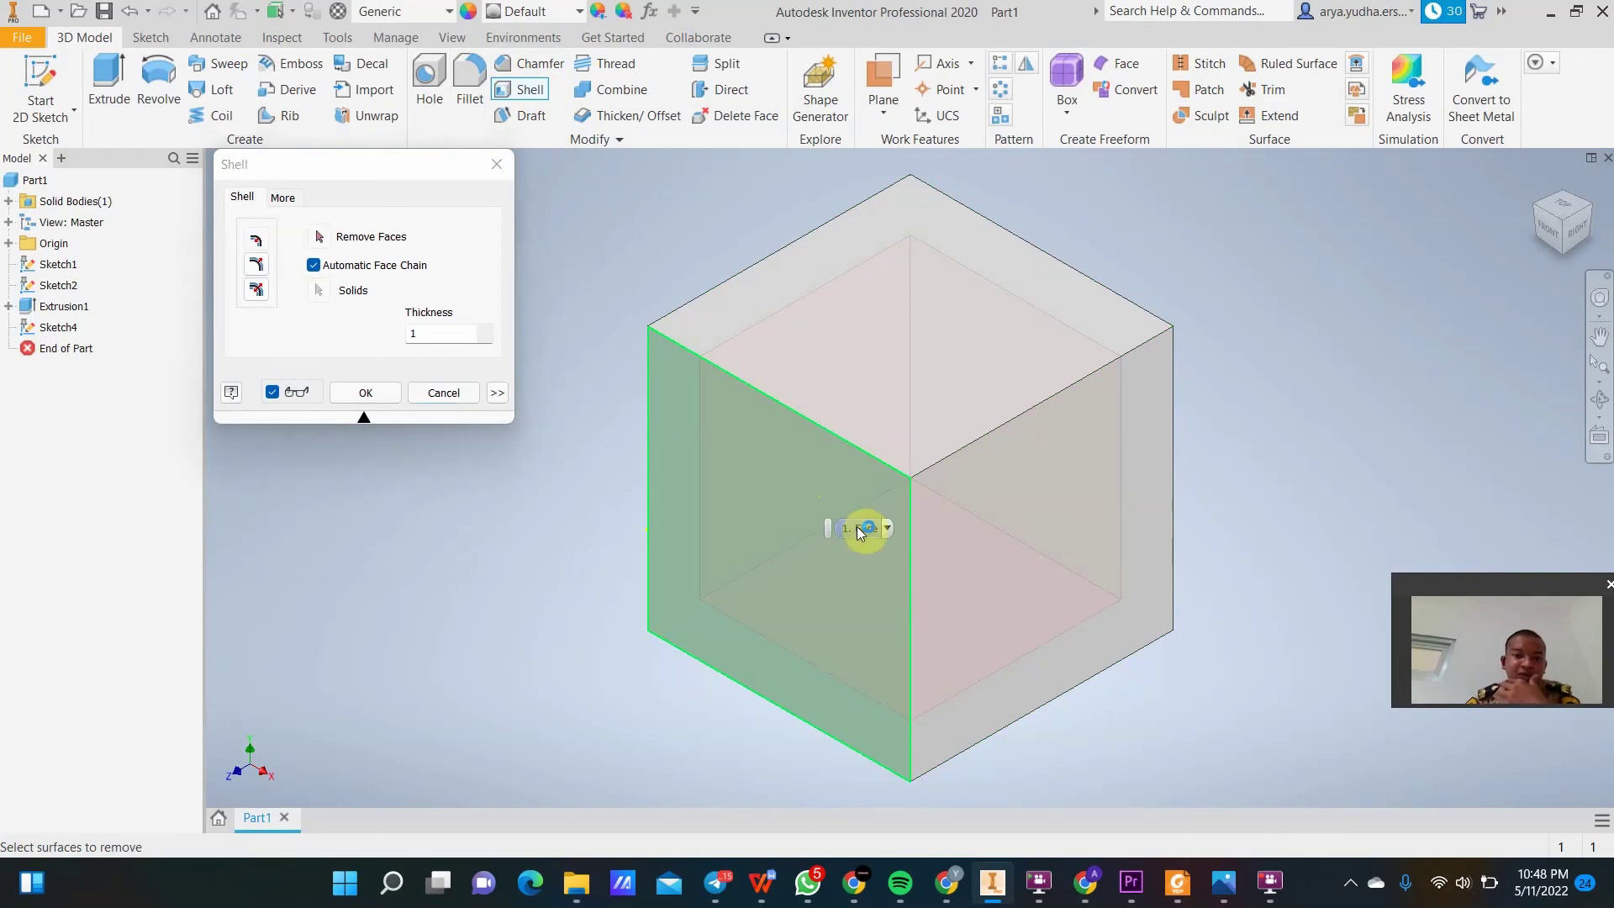
{"action": "left_click", "coordinate": [862, 534]}
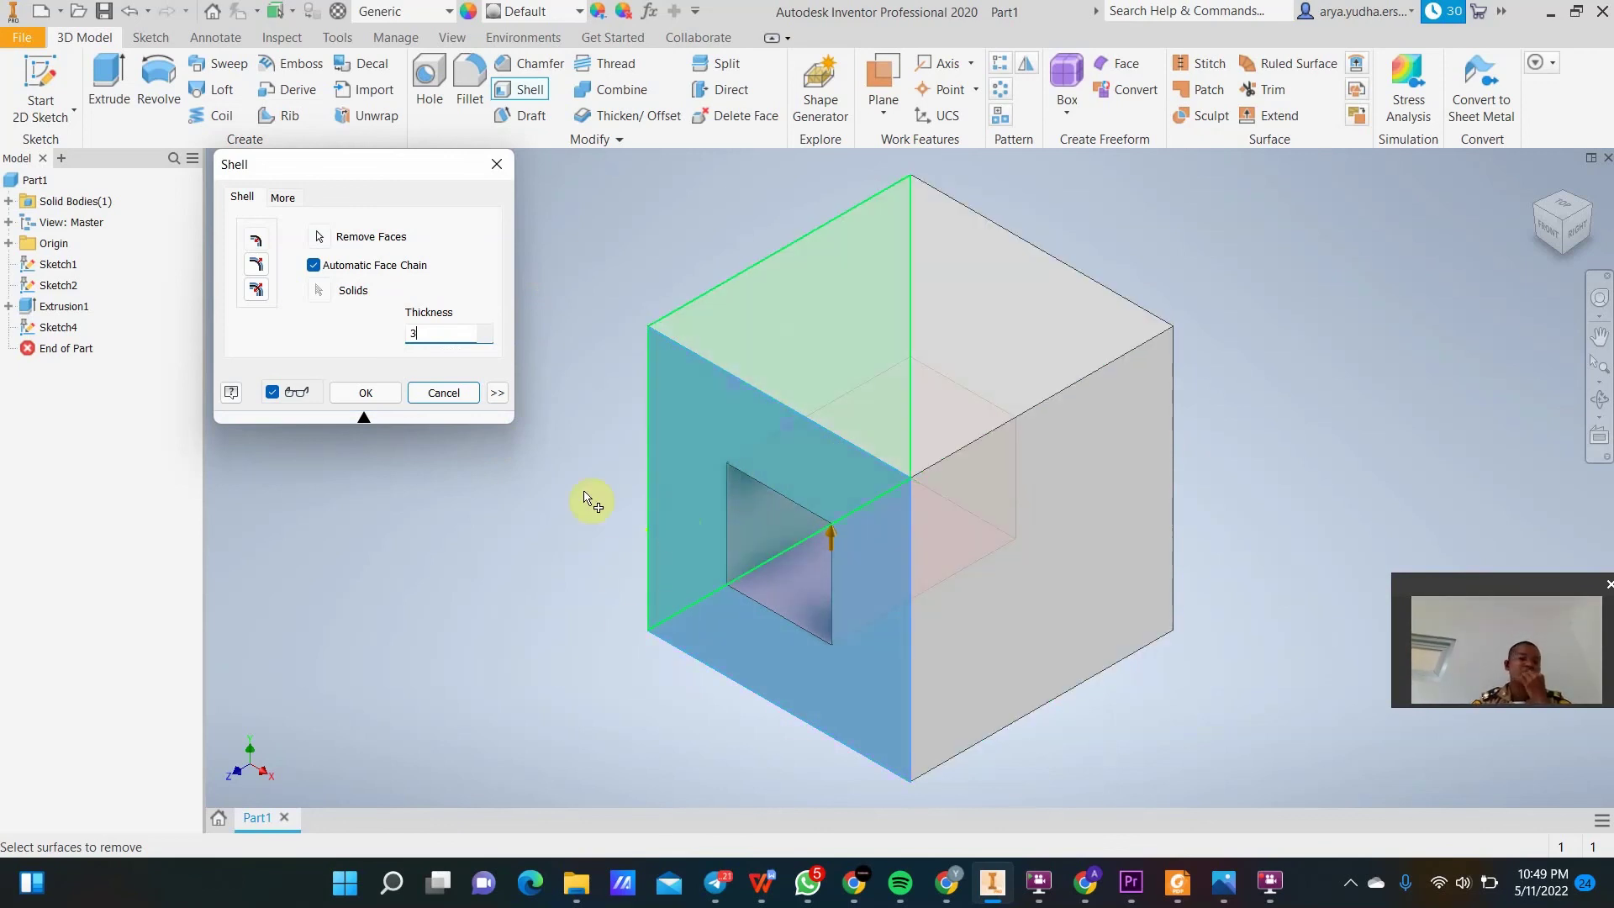
{"action": "left_click", "coordinate": [467, 397]}
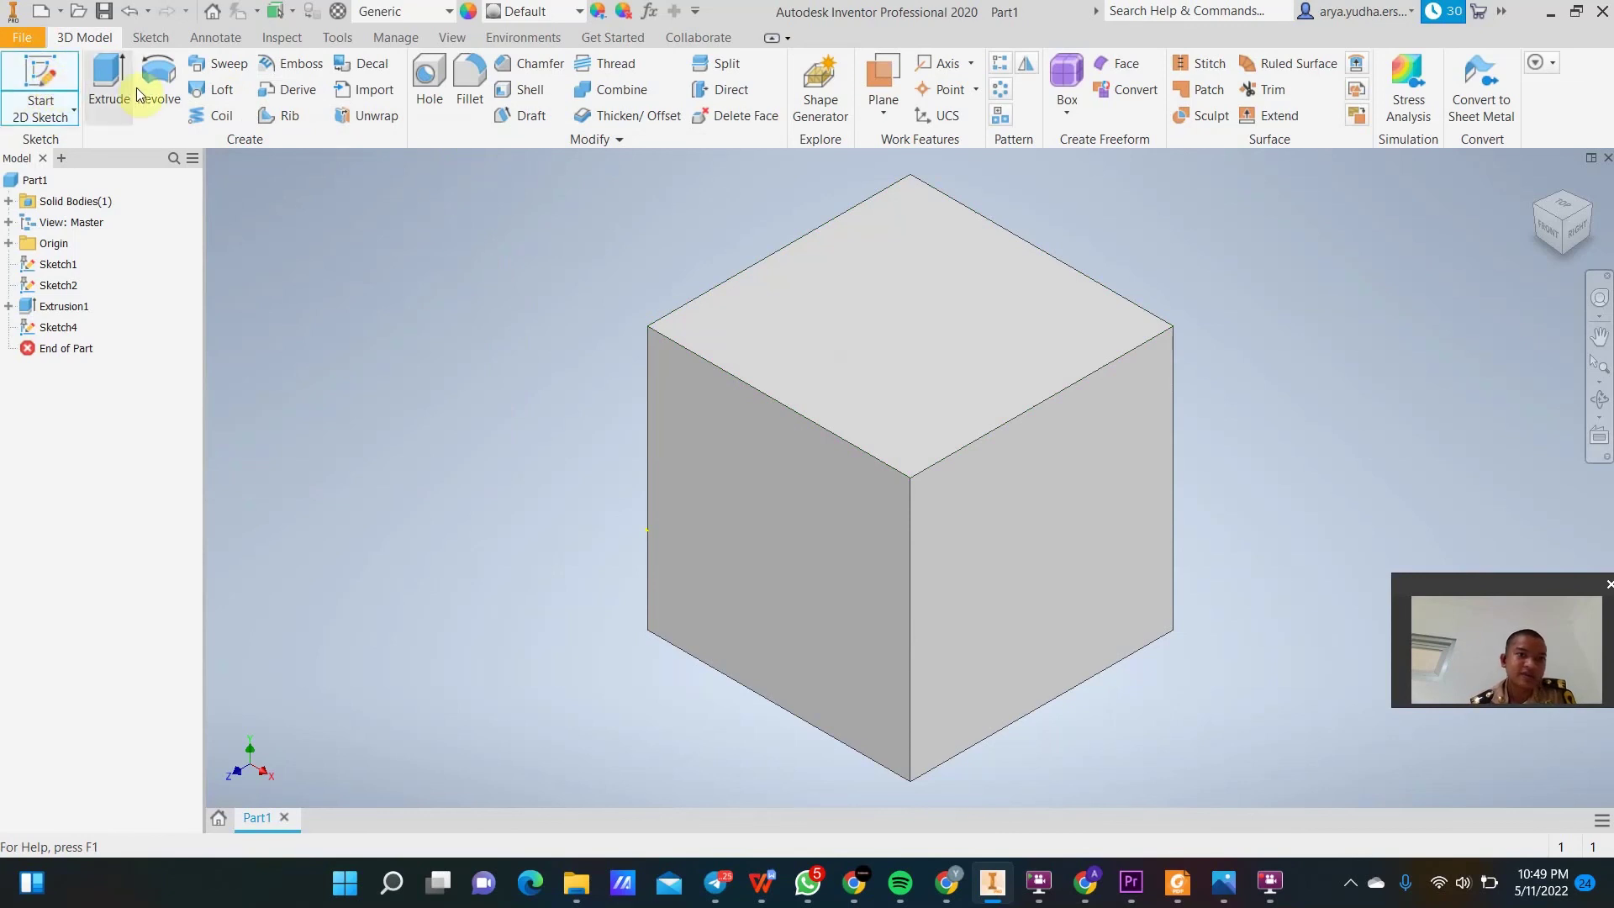
{"action": "key", "text": "s"}
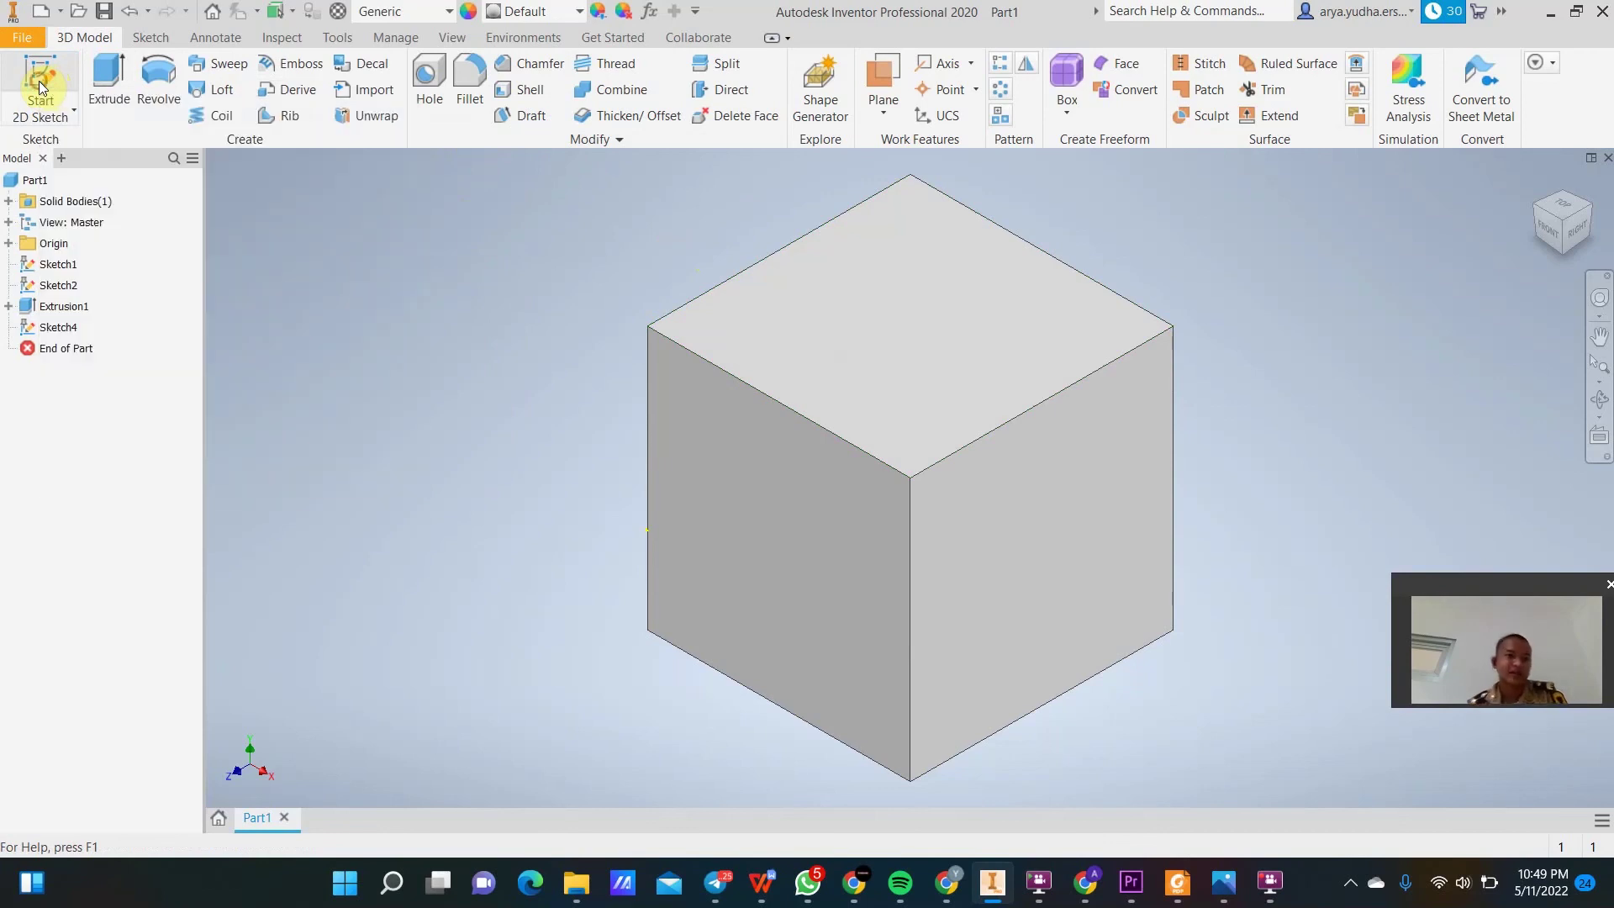
{"action": "left_click", "coordinate": [57, 103]}
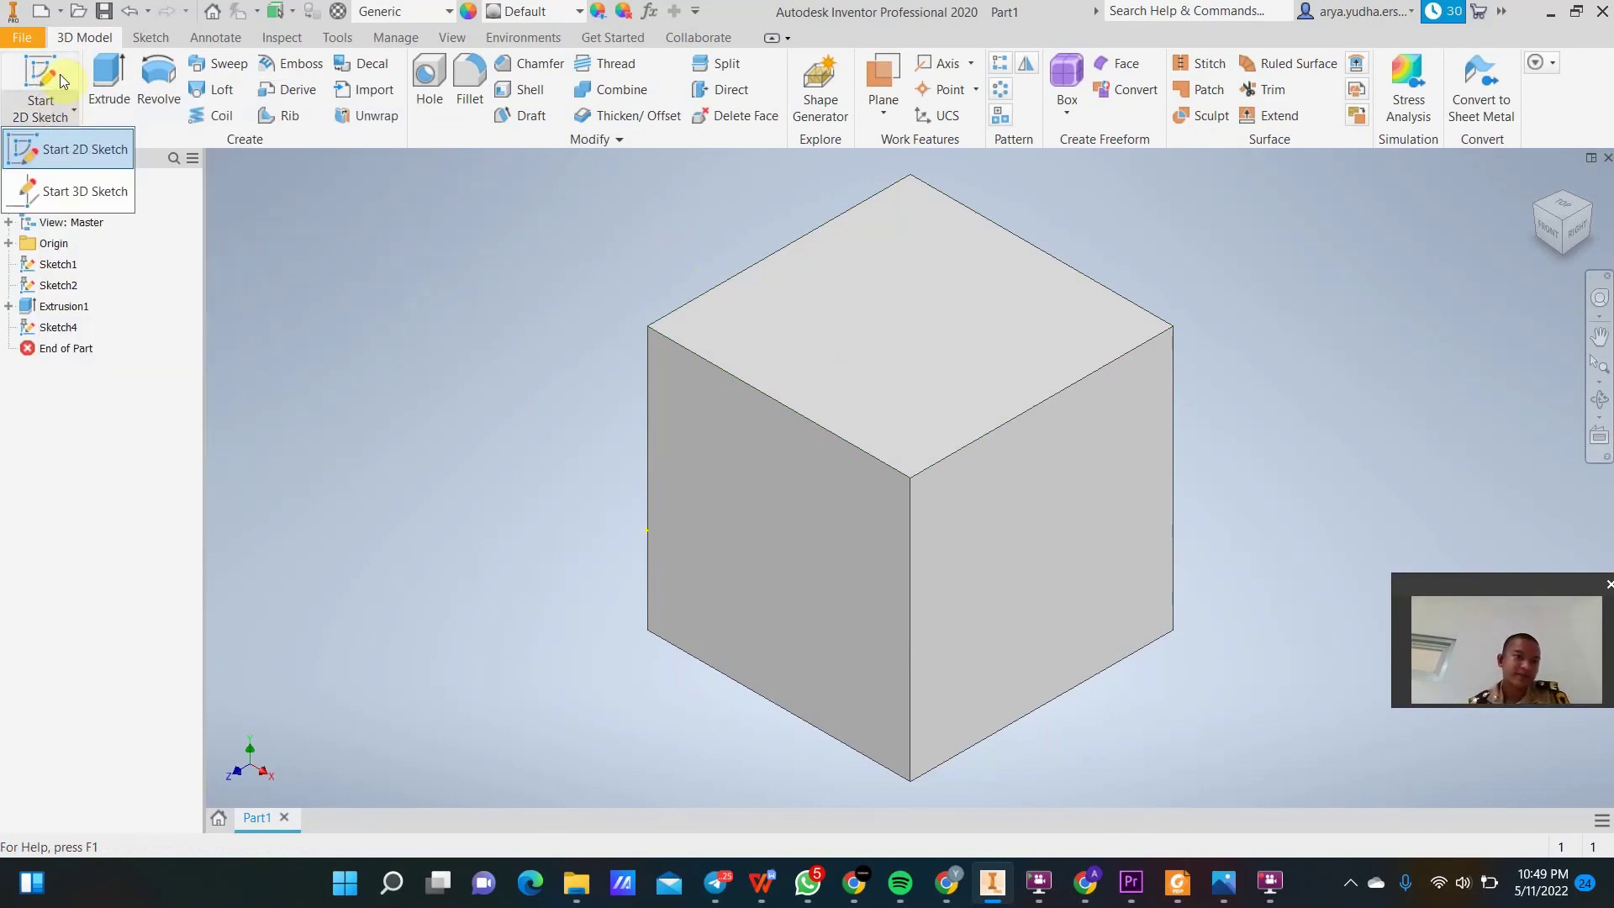
{"action": "left_click", "coordinate": [60, 148]}
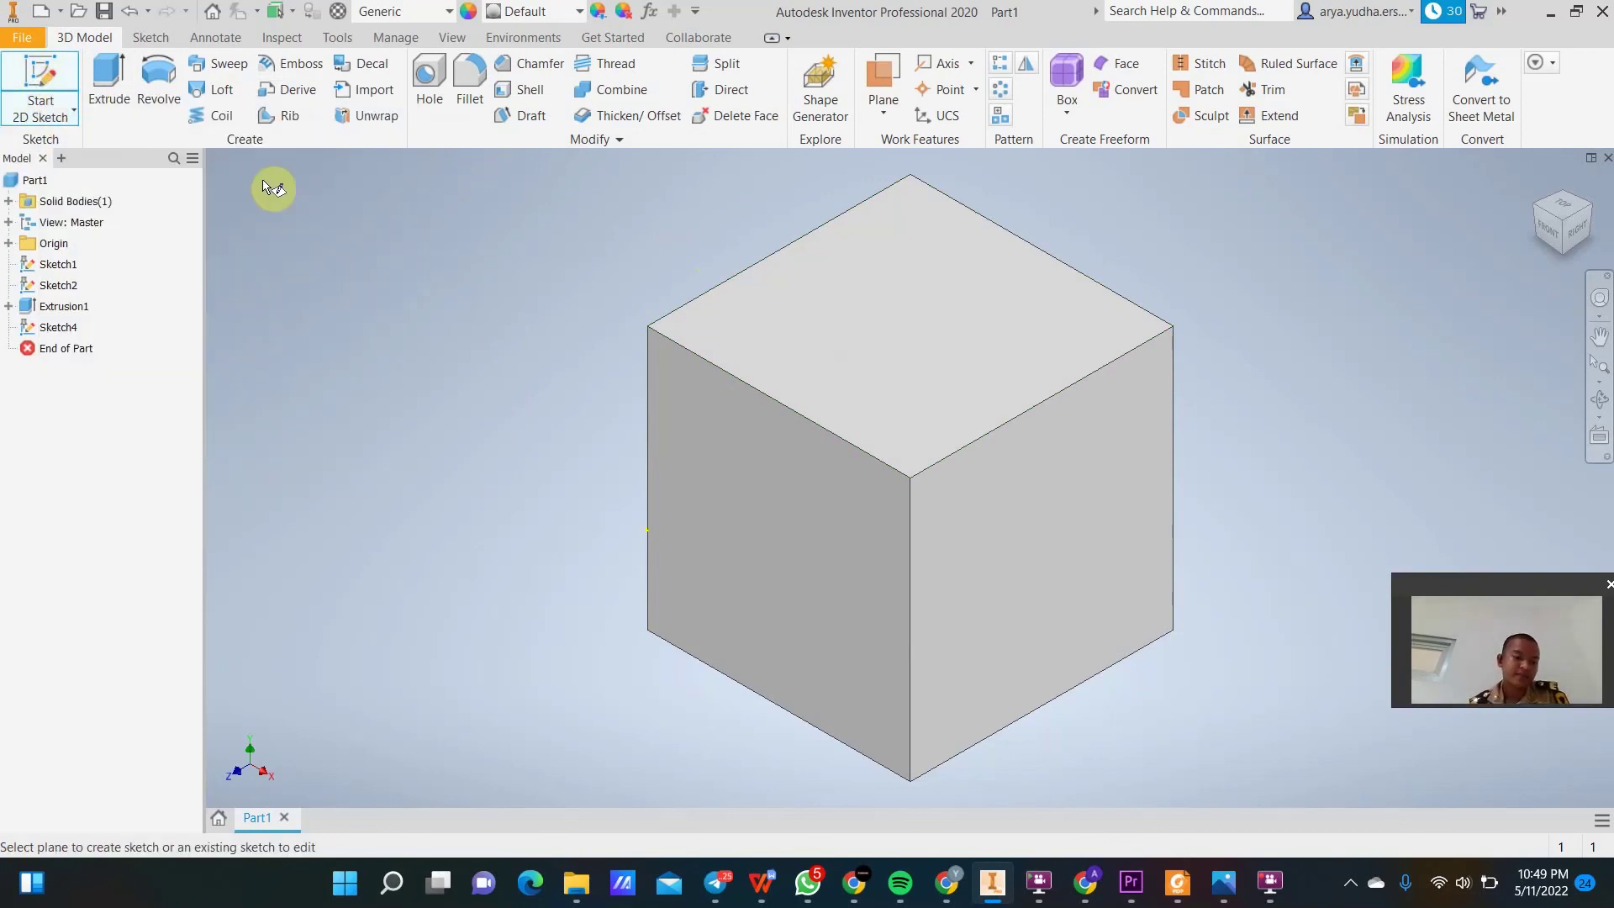
Create a new part from the metric Standard (mm).ipt template.
{"action": "key", "text": "ctrl+n"}
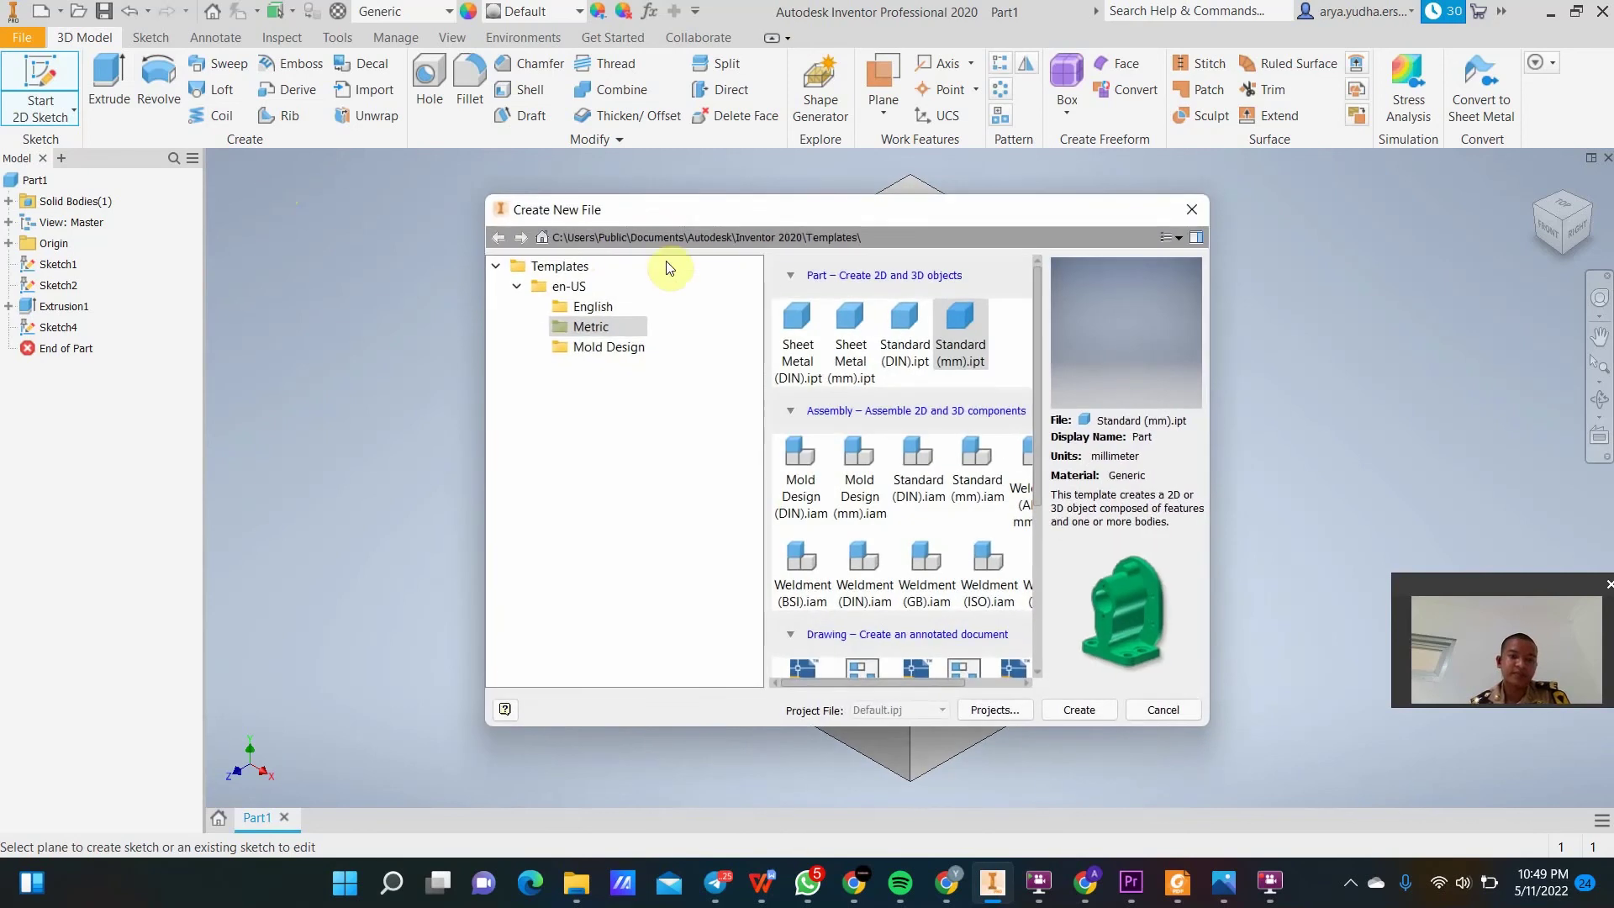
{"action": "left_click", "coordinate": [1092, 706]}
Look at the hex nut photo mur.jpg in Photos and start a 2D sketch on the new part's horizontal XZ plane.
{"action": "left_click", "coordinate": [38, 84]}
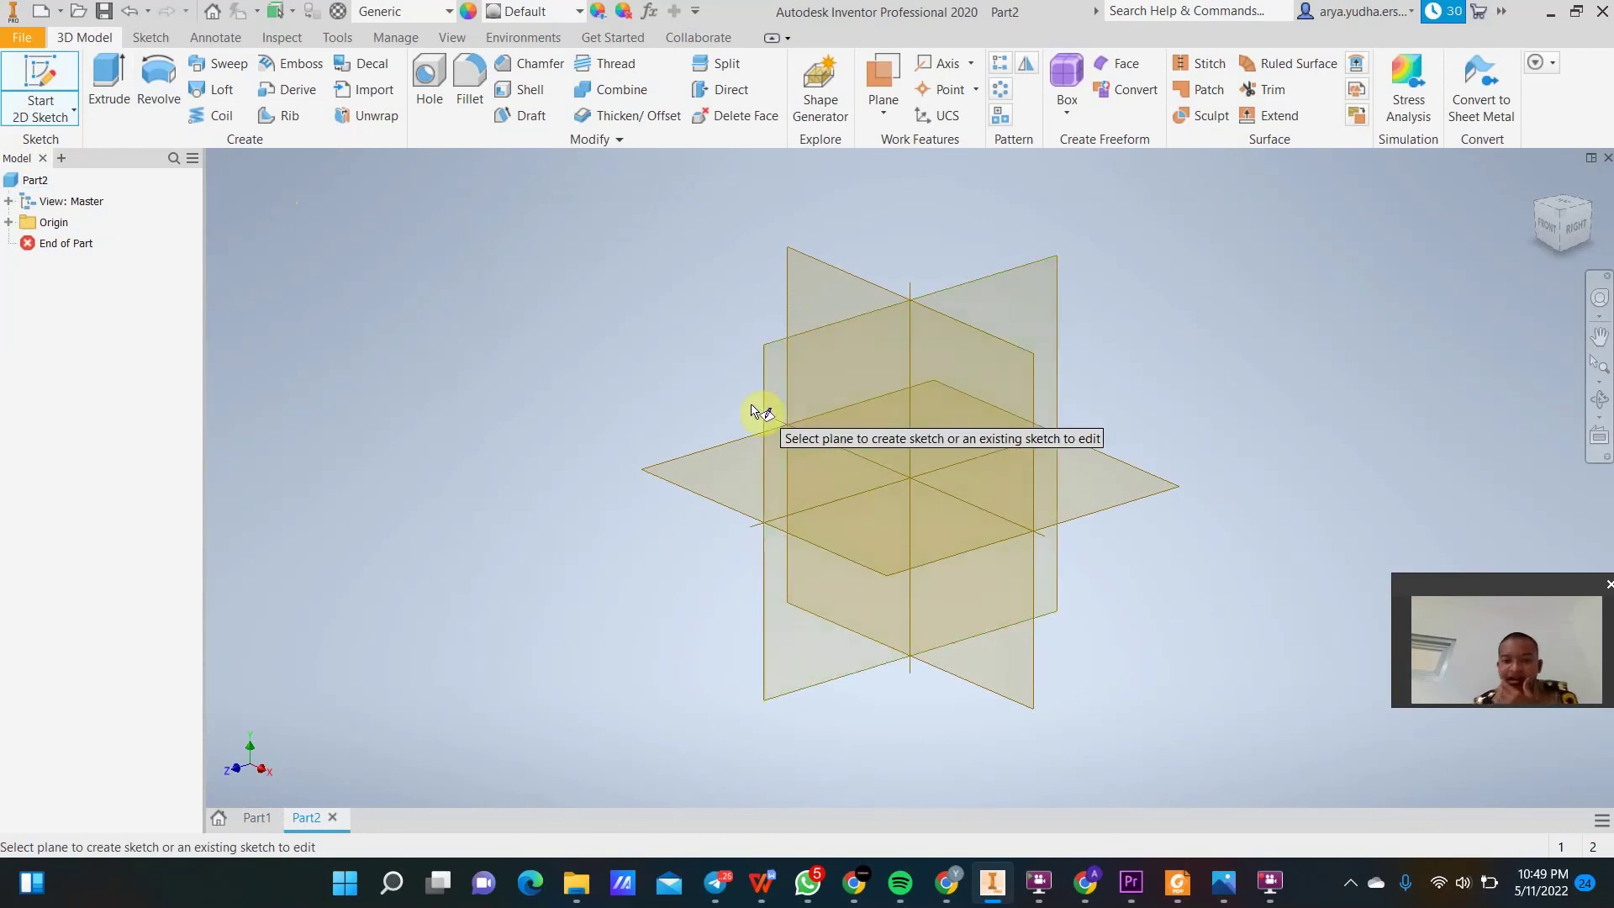
{"action": "left_click", "coordinate": [1227, 881]}
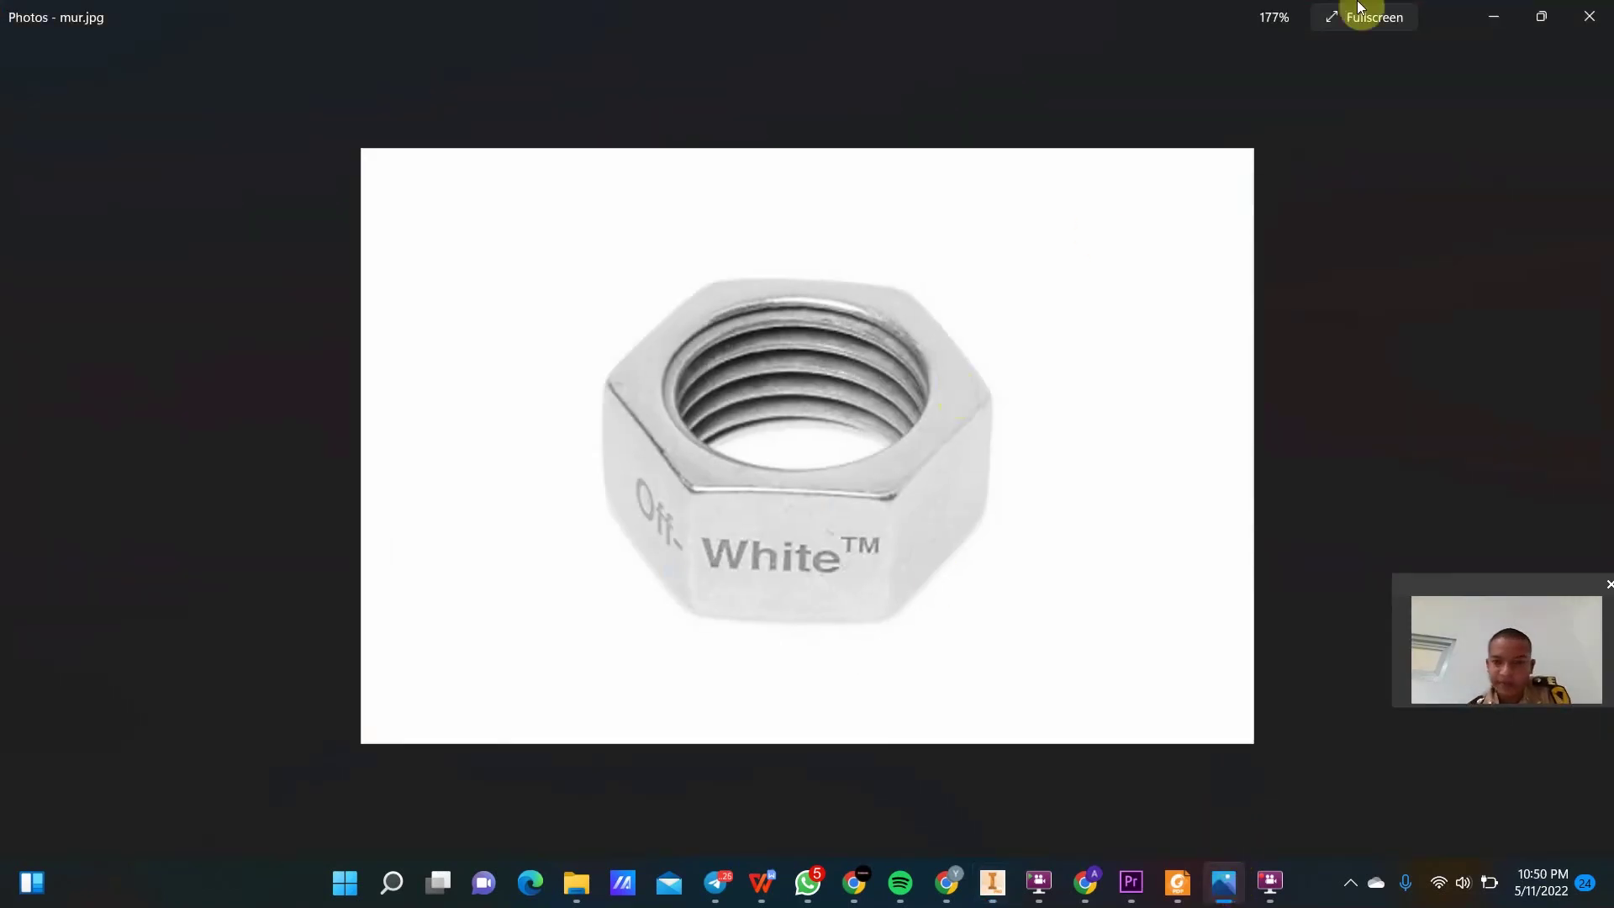
{"action": "left_click", "coordinate": [1494, 11]}
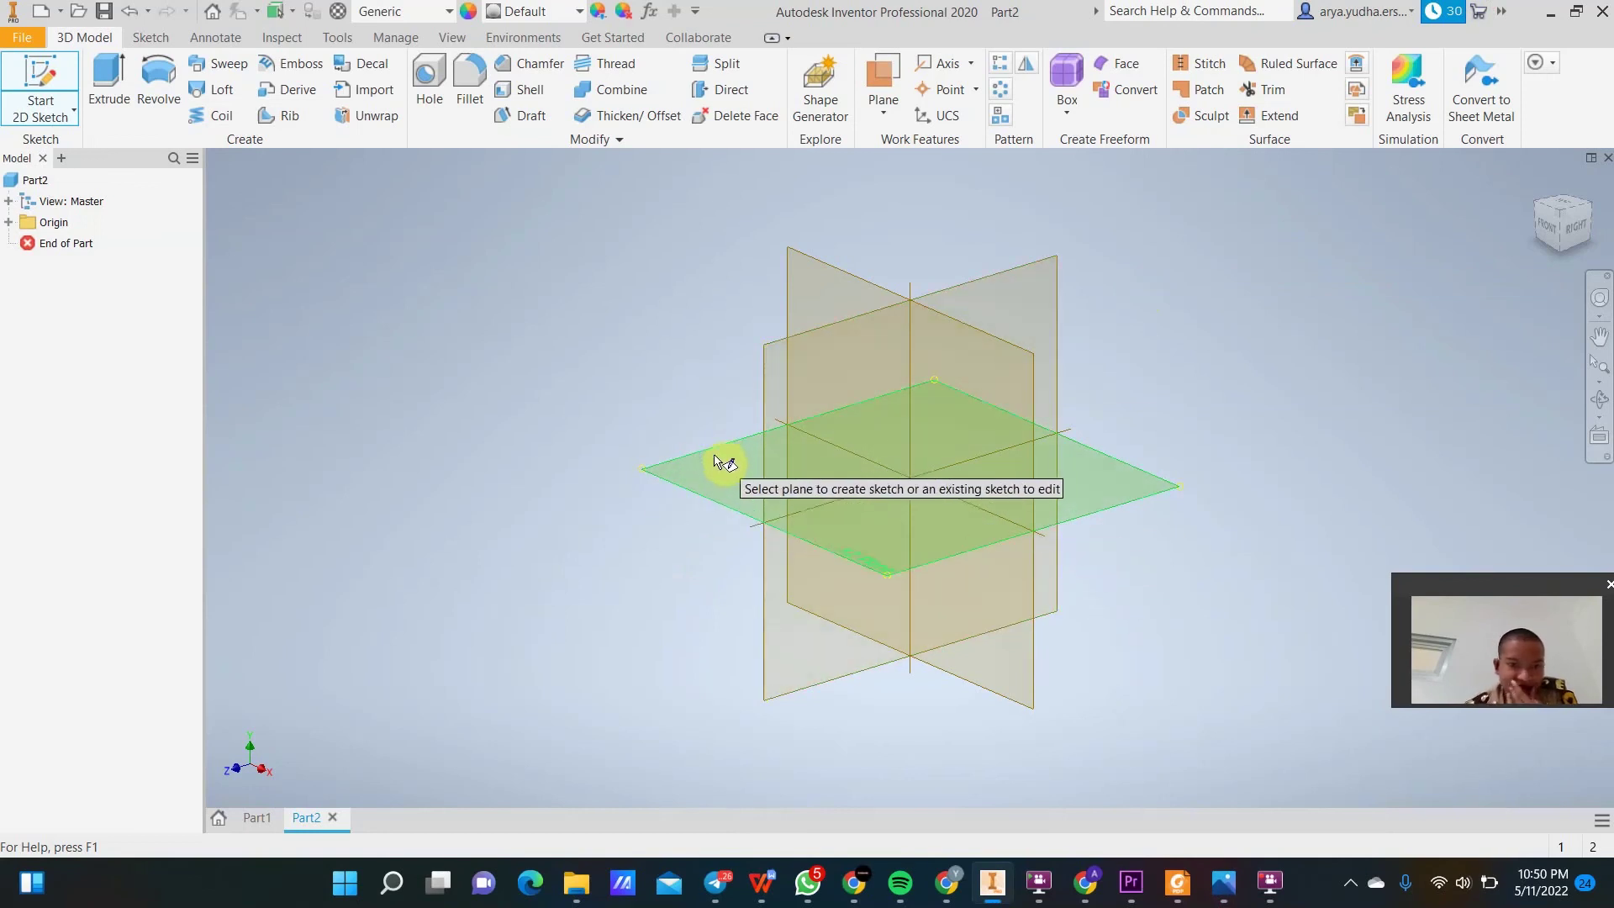
{"action": "left_click", "coordinate": [1117, 483]}
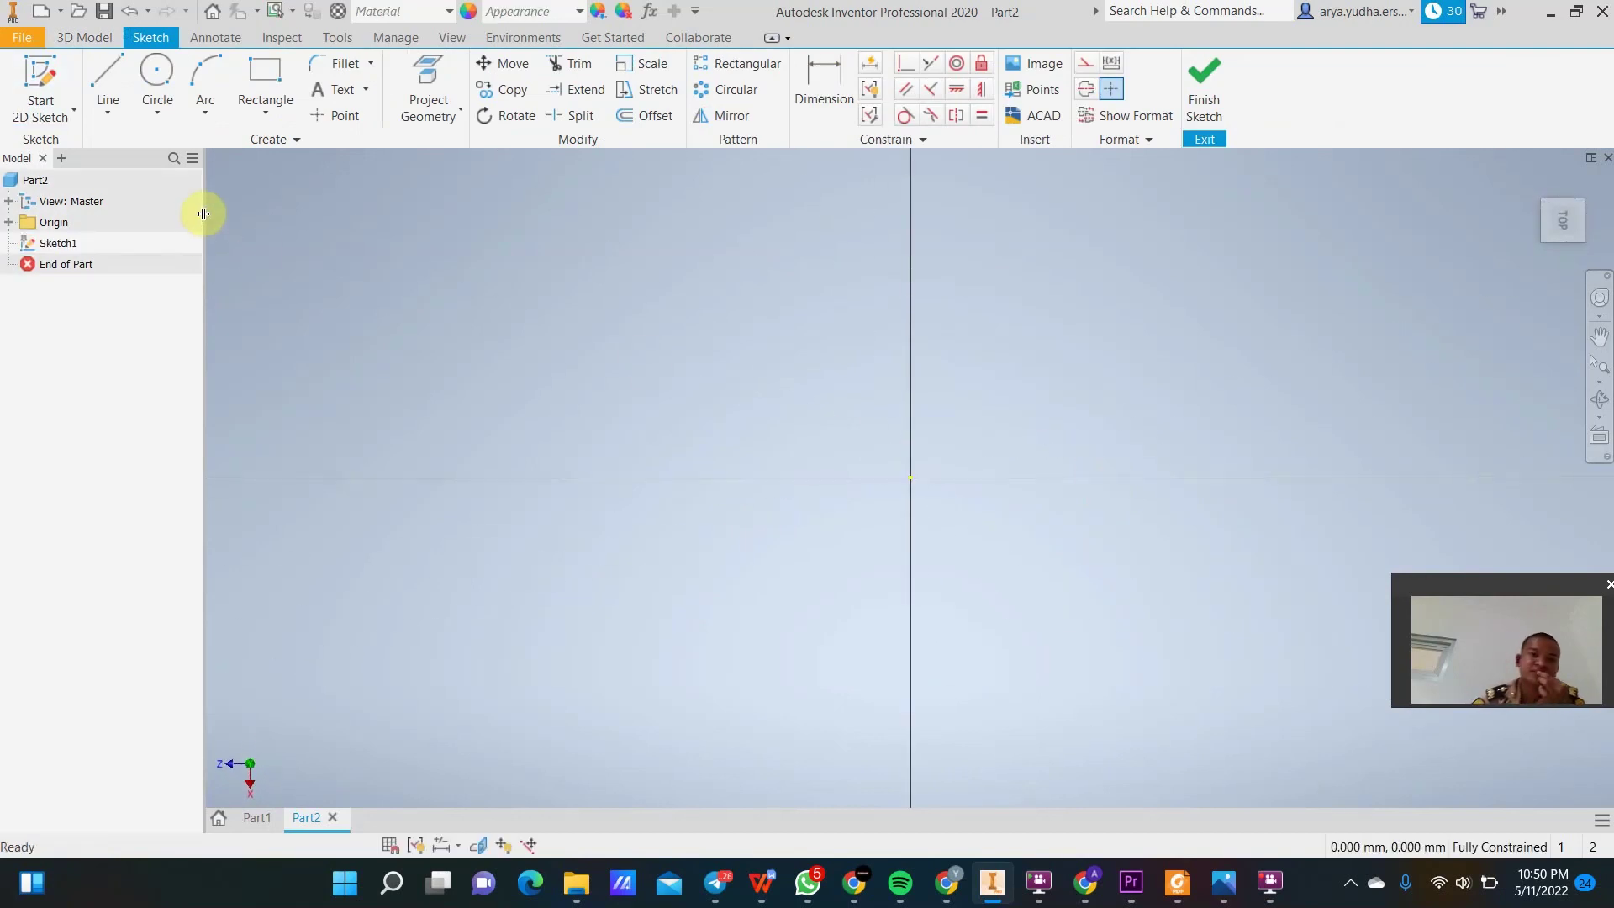
Sketch a six-sided polygon centred on the origin with one vertex on the horizontal axis about 5.4 mm away.
{"action": "left_click", "coordinate": [273, 116]}
{"action": "left_click", "coordinate": [284, 534]}
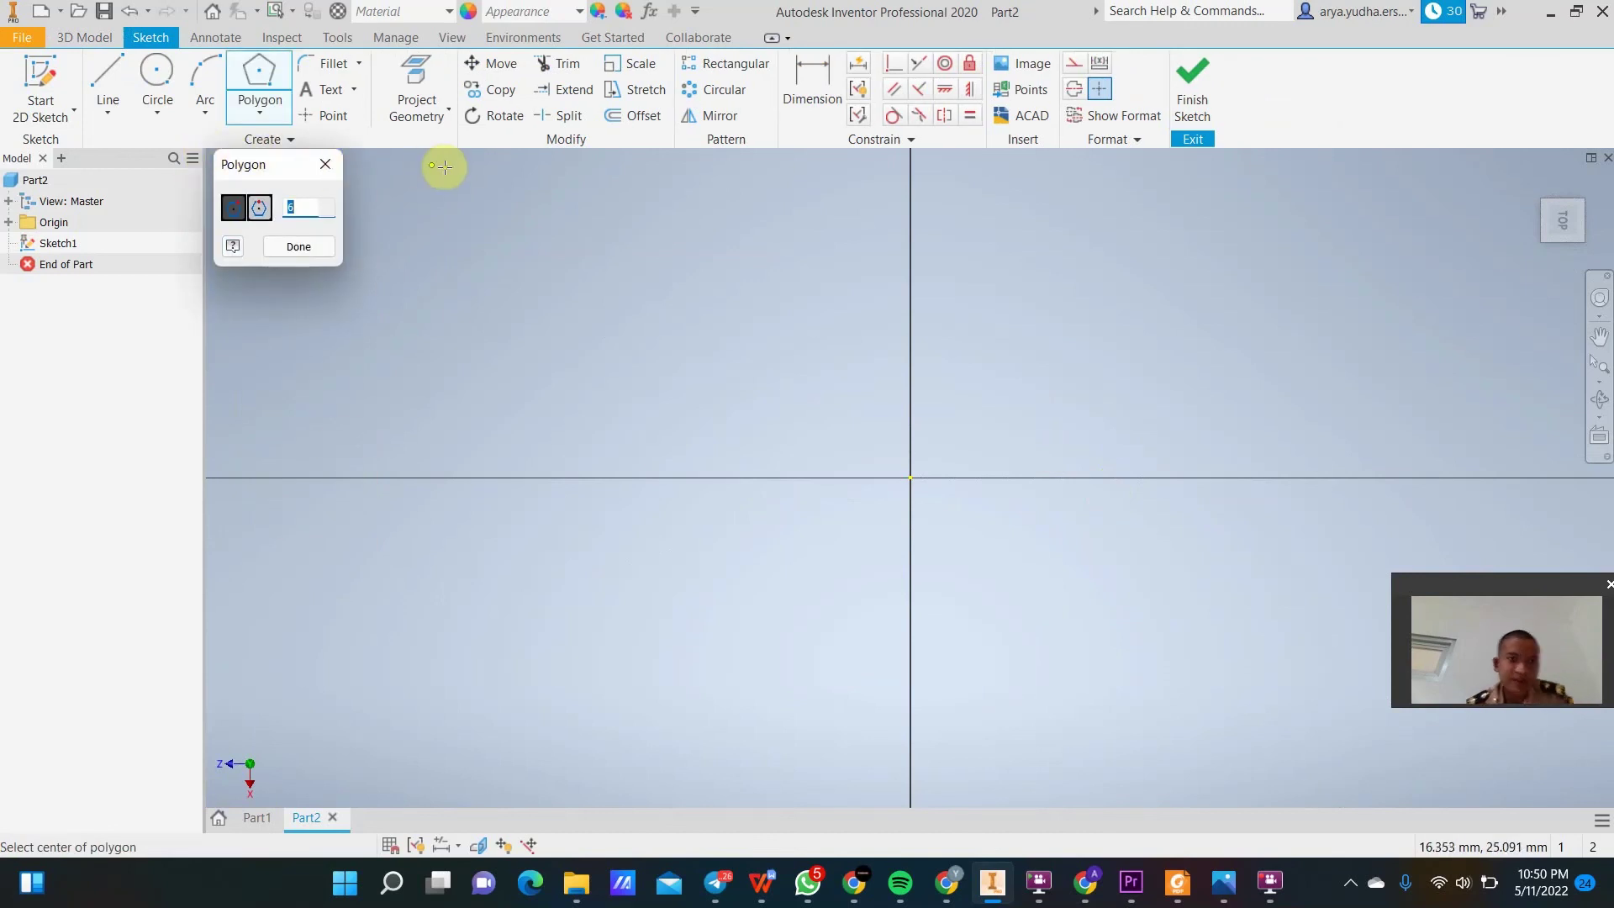
{"action": "left_click", "coordinate": [910, 479]}
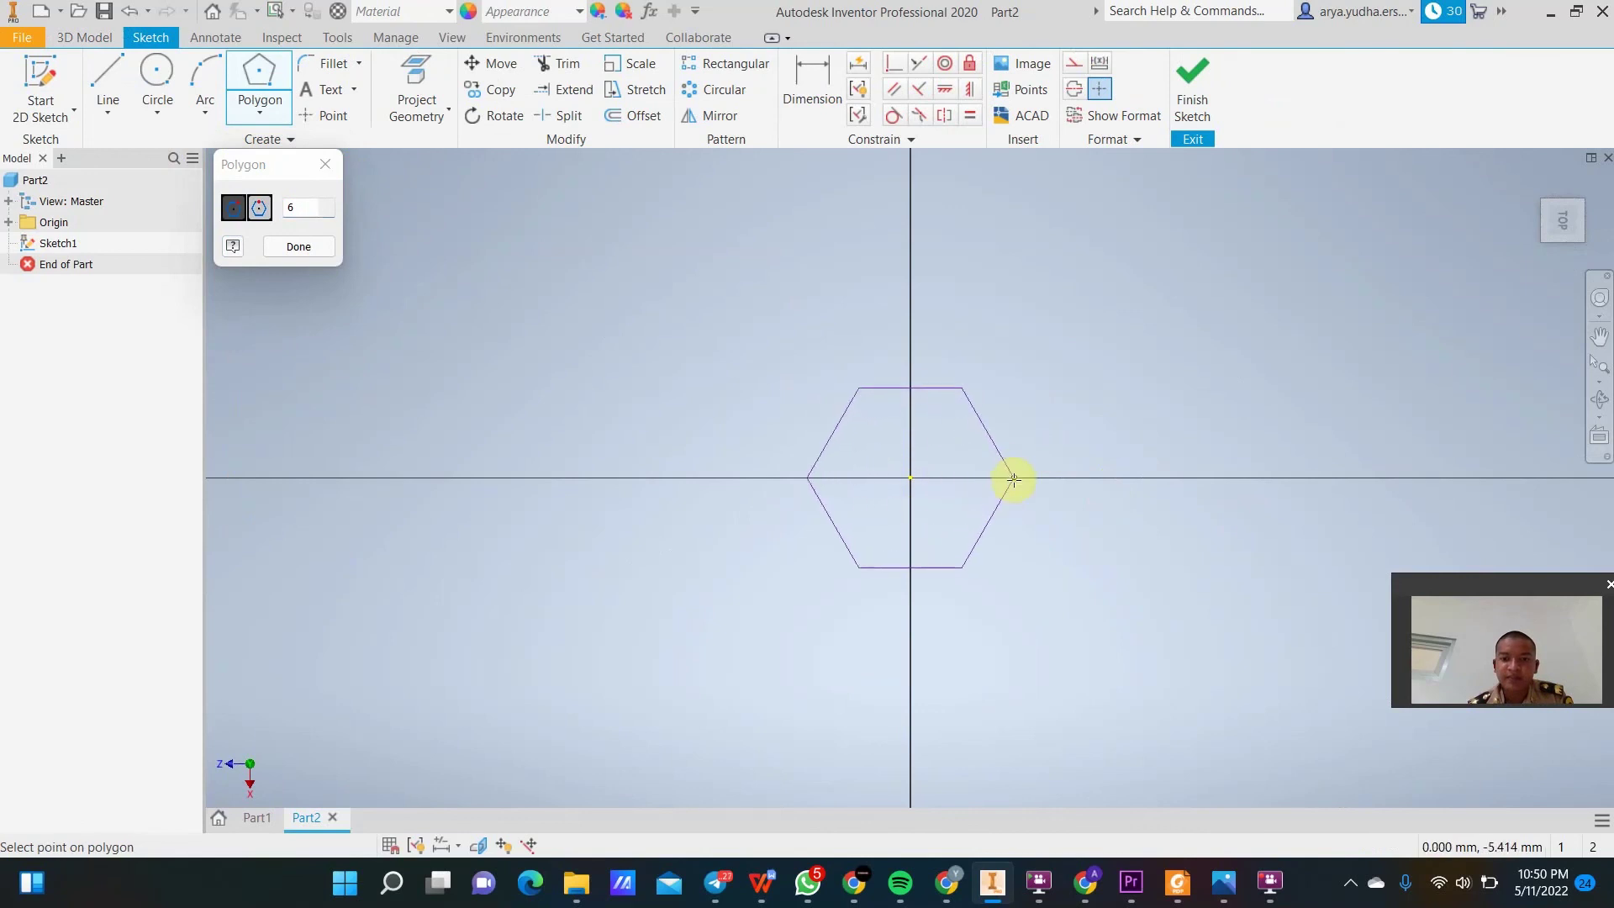
{"action": "left_click", "coordinate": [1015, 479]}
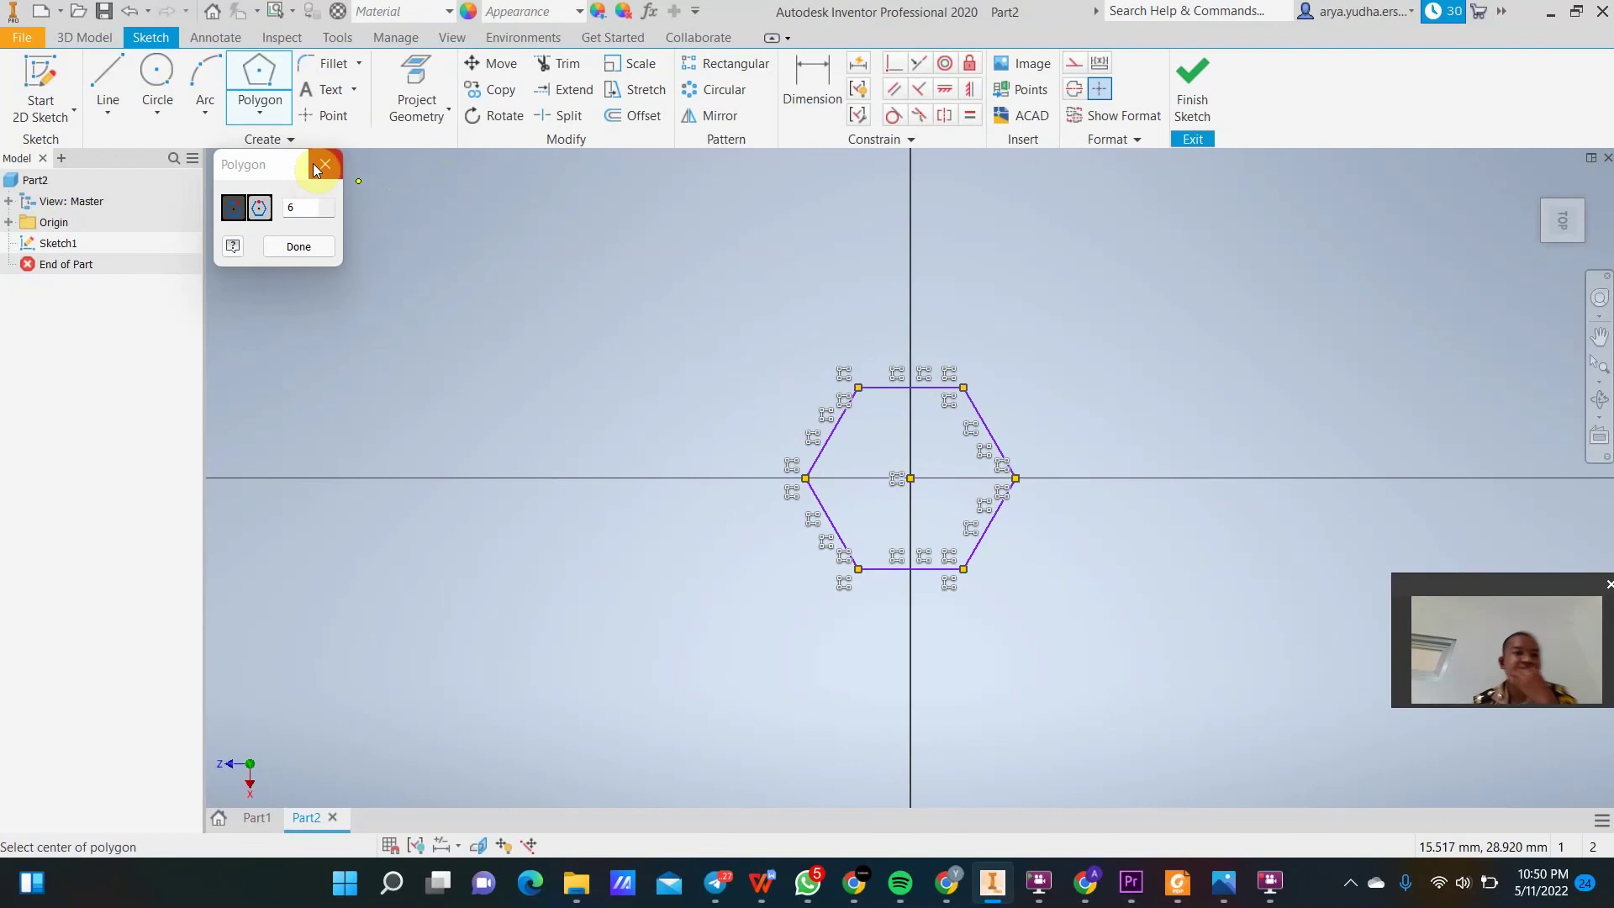
Extrude the hexagon profile 5 mm in the default direction into a solid.
{"action": "left_click", "coordinate": [84, 37]}
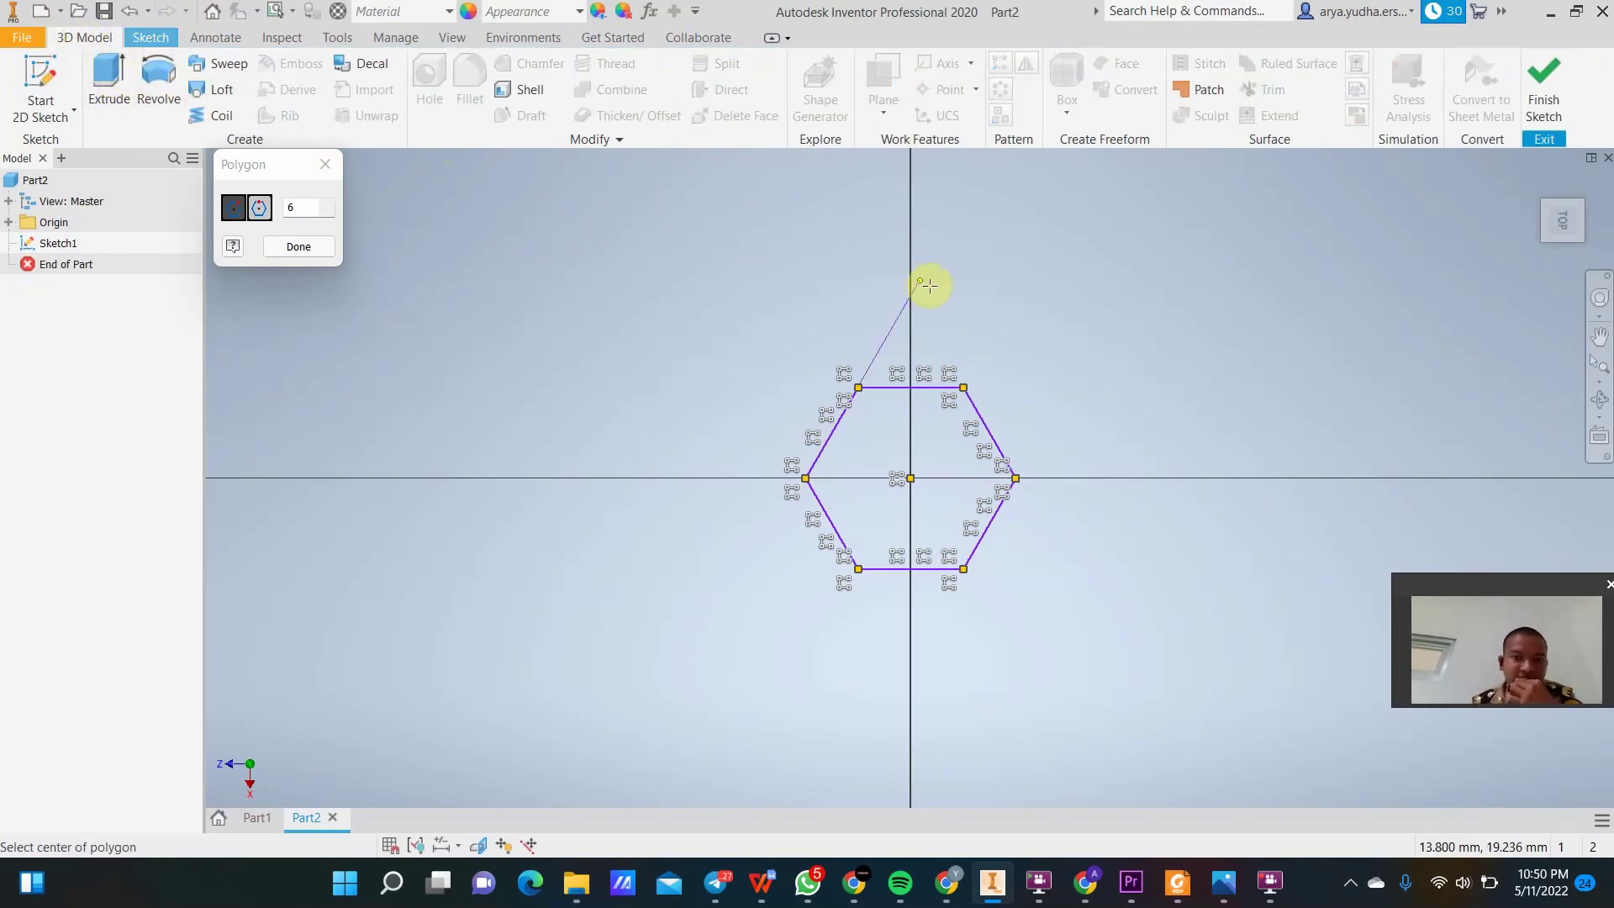
{"action": "left_click", "coordinate": [109, 84]}
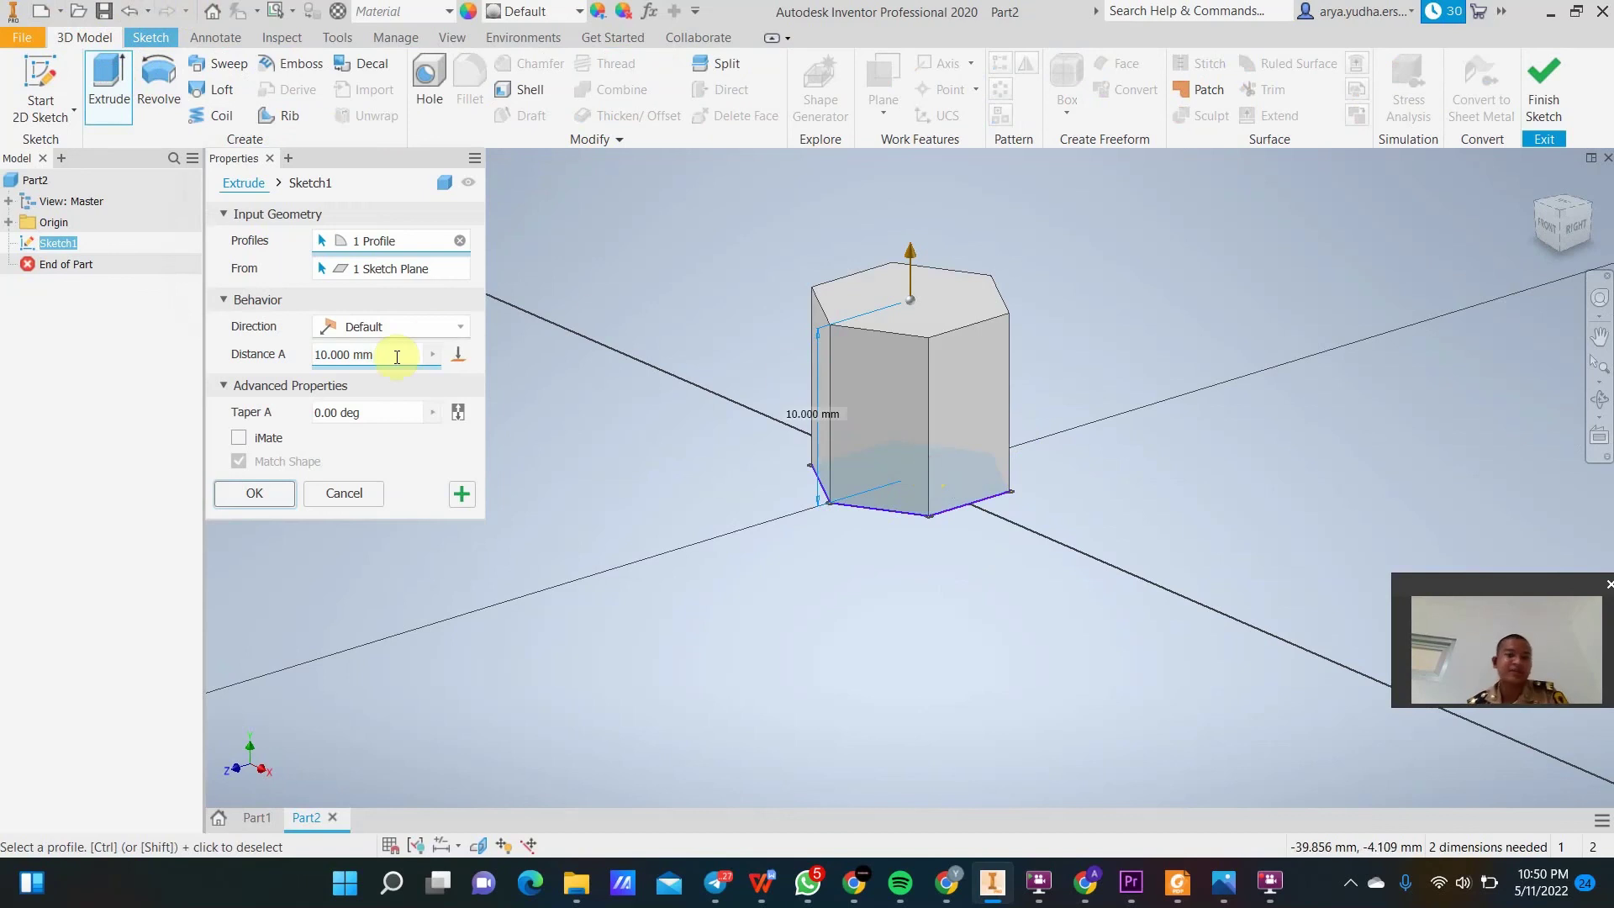
{"action": "double_click", "coordinate": [350, 355]}
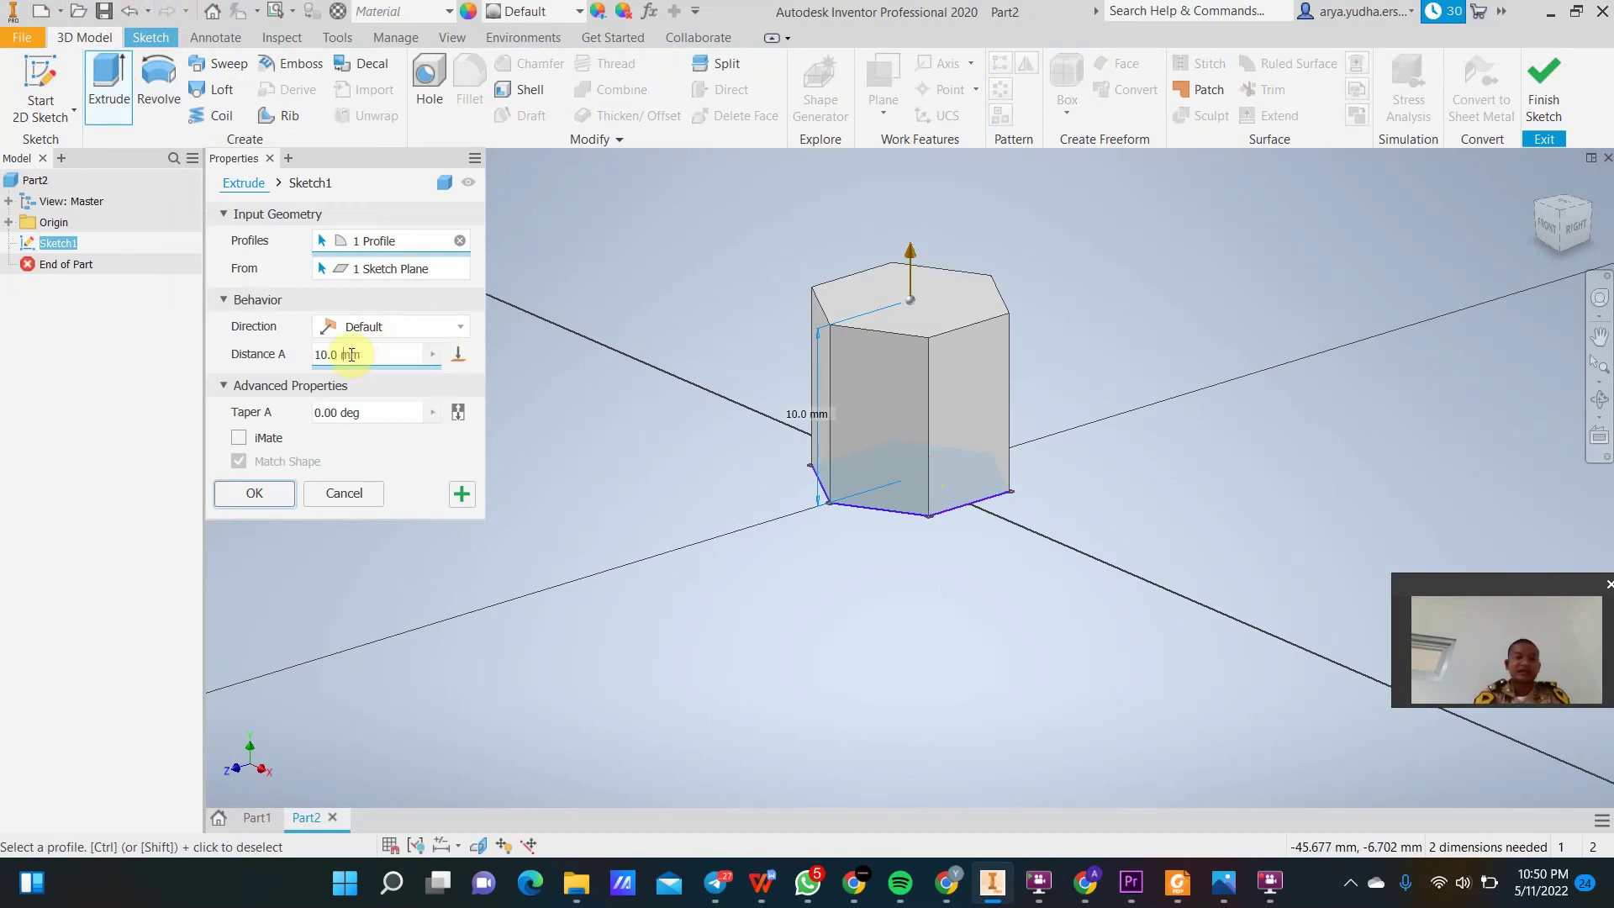
{"action": "key", "text": "BackSpace"}
{"action": "key", "text": "BackSpace"}
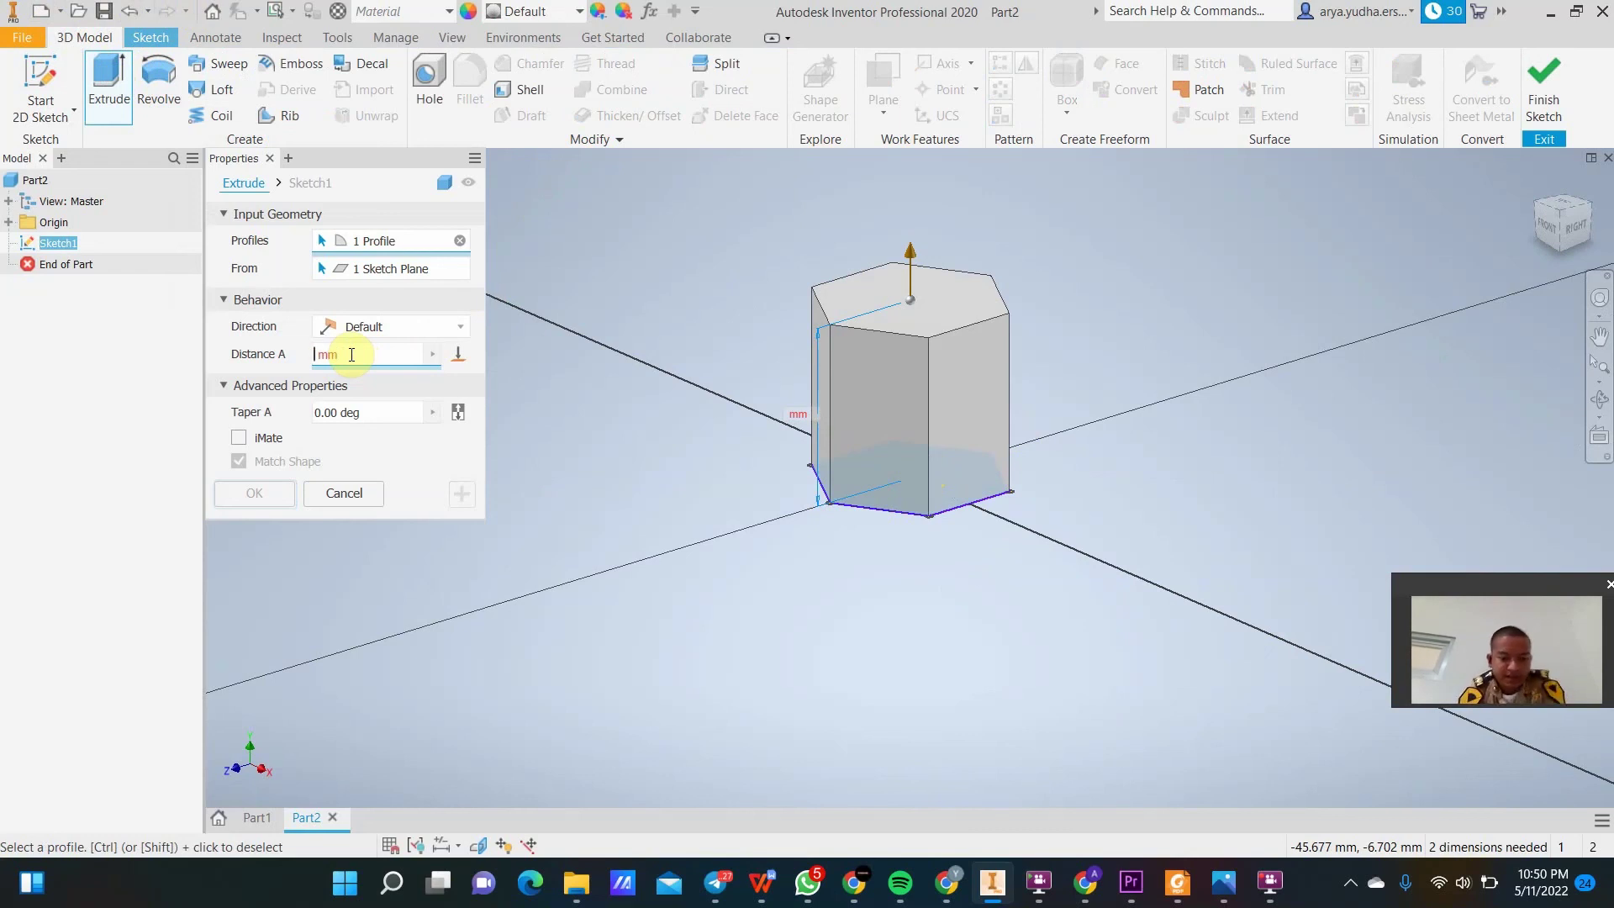
{"action": "type", "text": "7"}
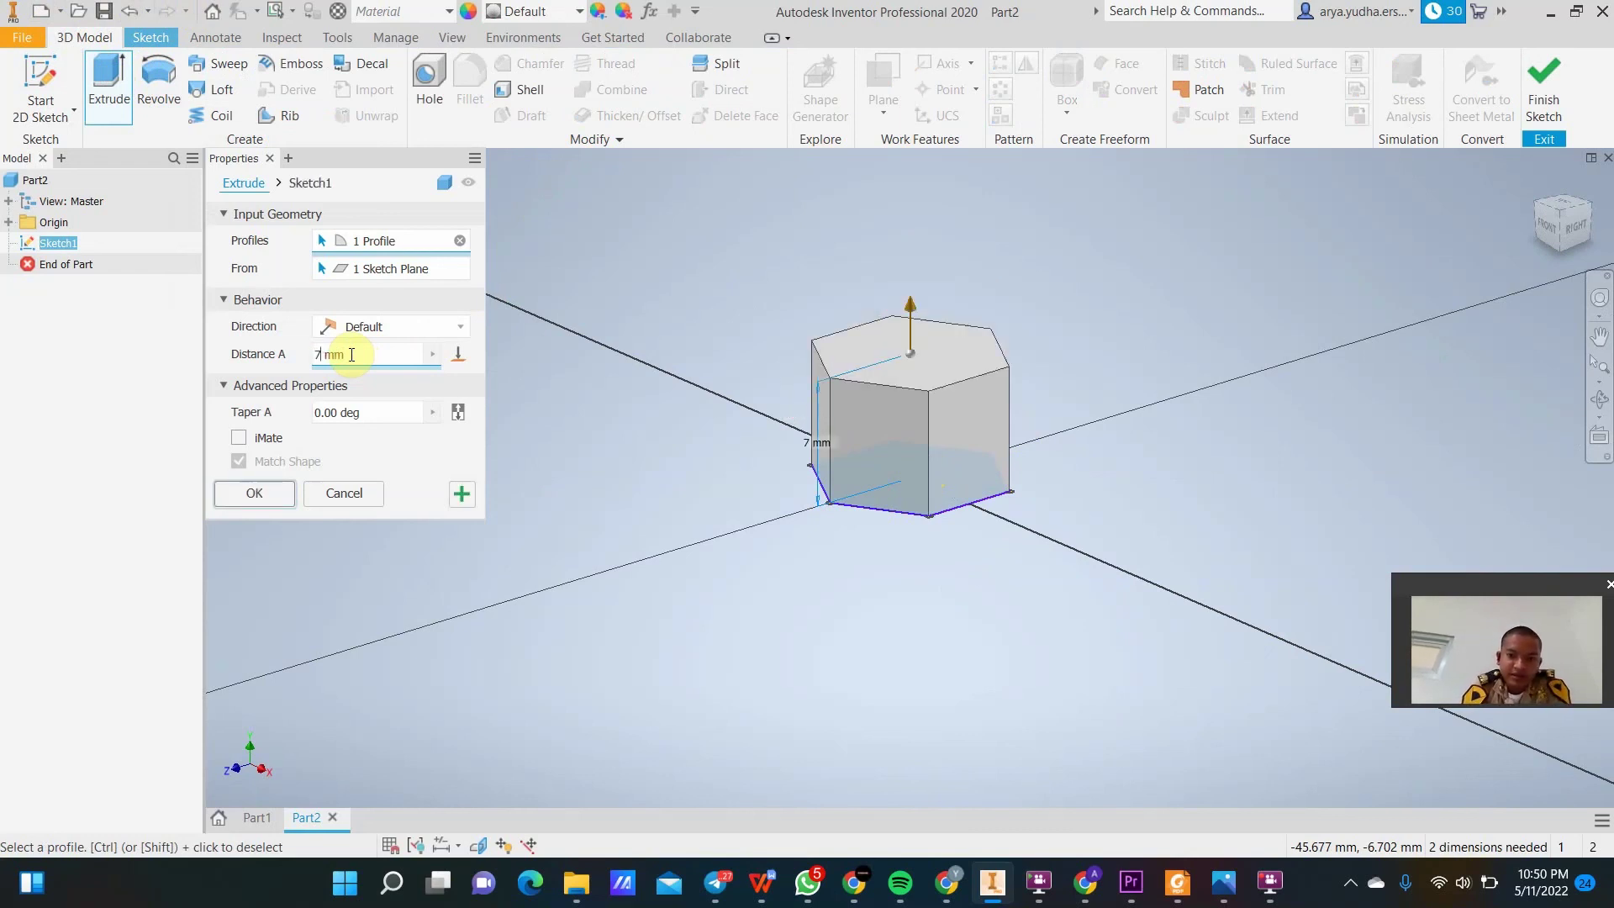
{"action": "key", "text": "BackSpace"}
{"action": "type", "text": "6"}
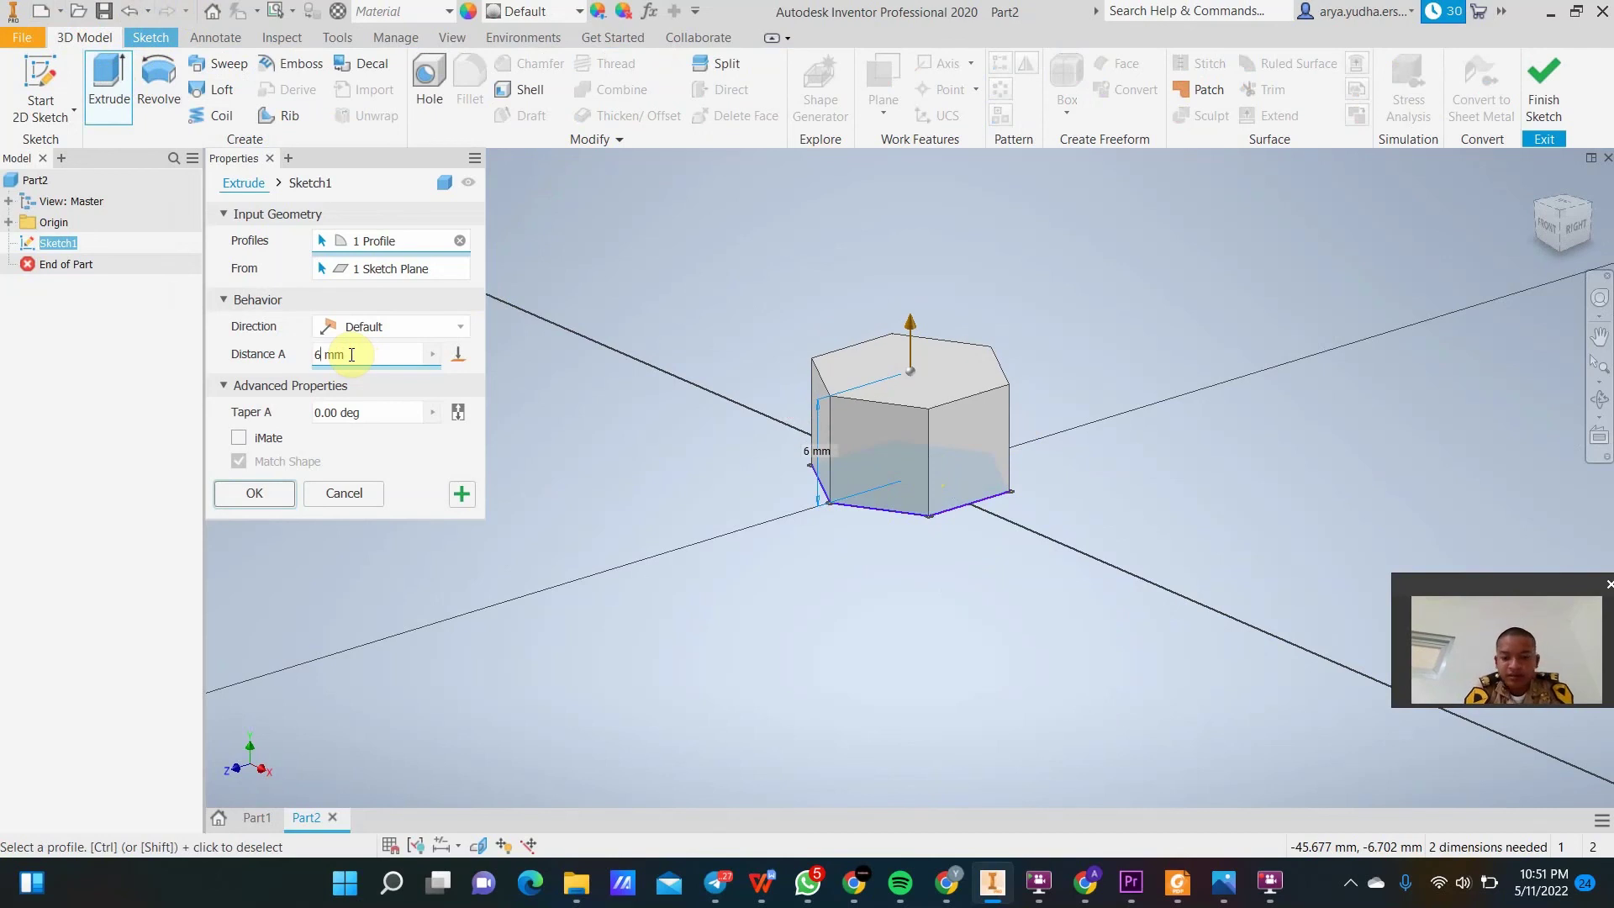
{"action": "key", "text": "BackSpace"}
{"action": "type", "text": "5"}
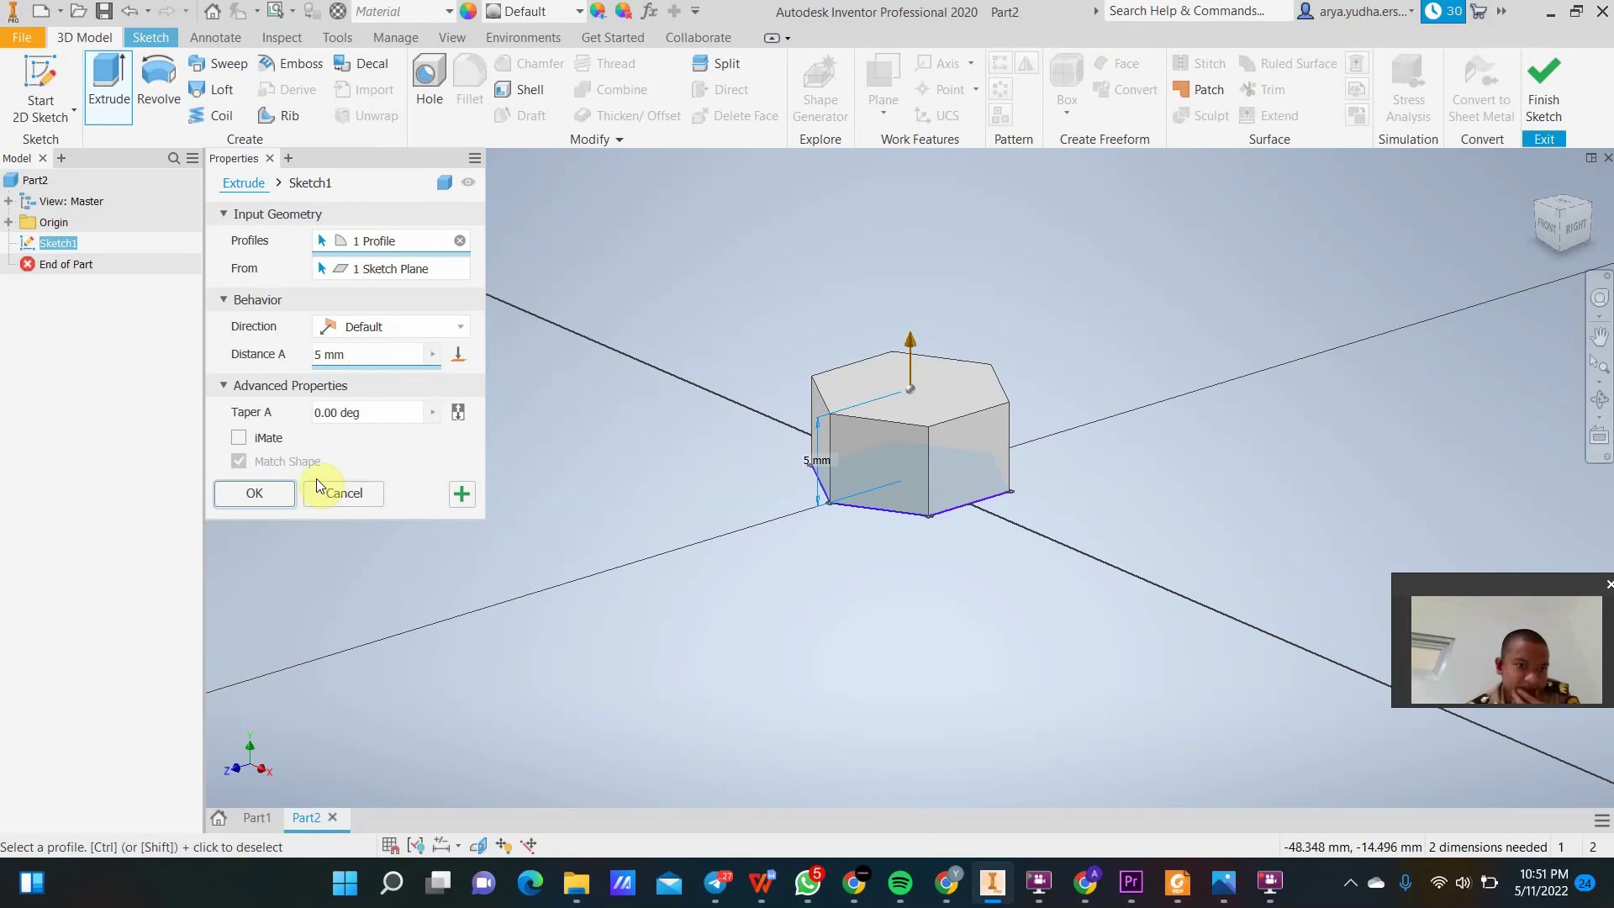
{"action": "left_click", "coordinate": [256, 494]}
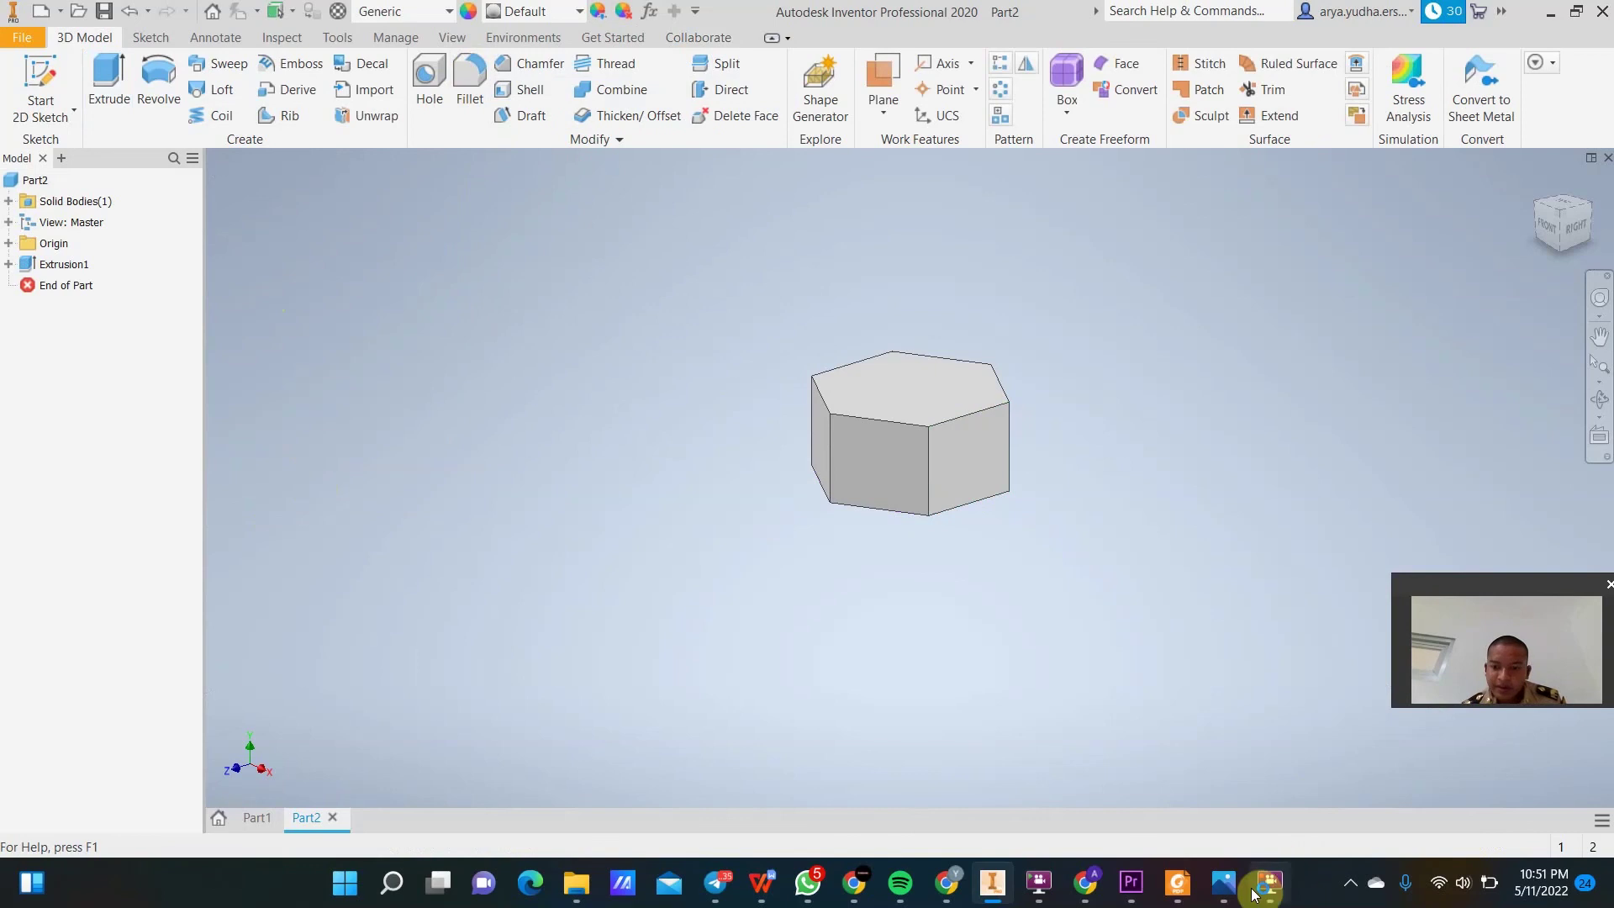
Check the hex nut photo mur.jpg in Photos and, back in Inventor, start a 0.2 mm fillet on the prism's upper front edge.
{"action": "left_click", "coordinate": [1224, 881]}
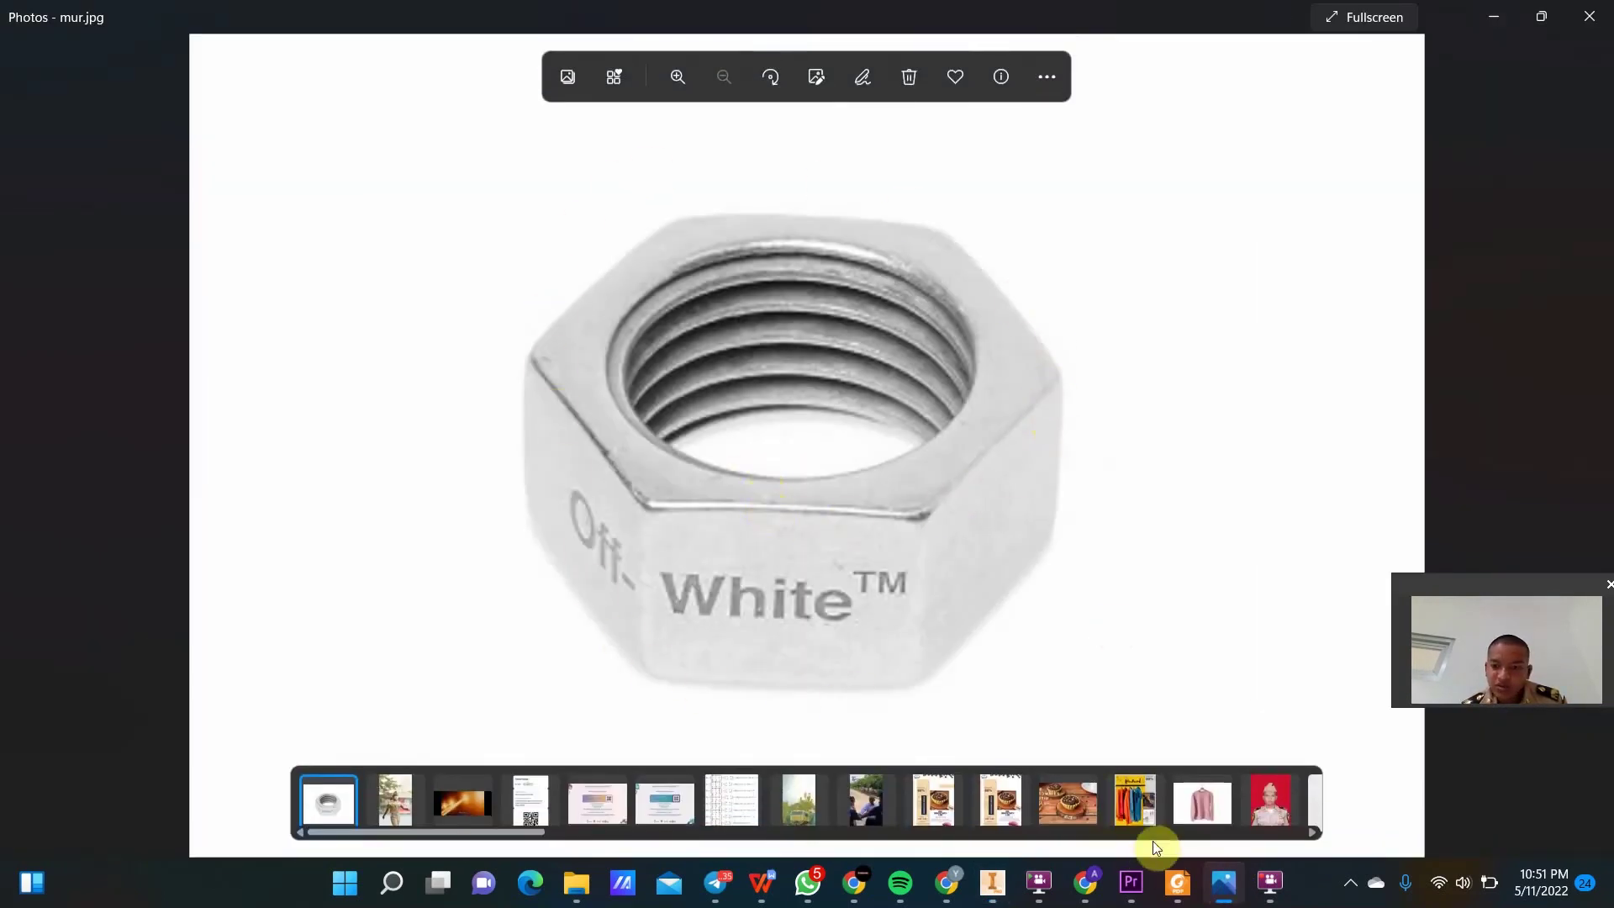
{"action": "mouse_move", "coordinate": [1270, 902]}
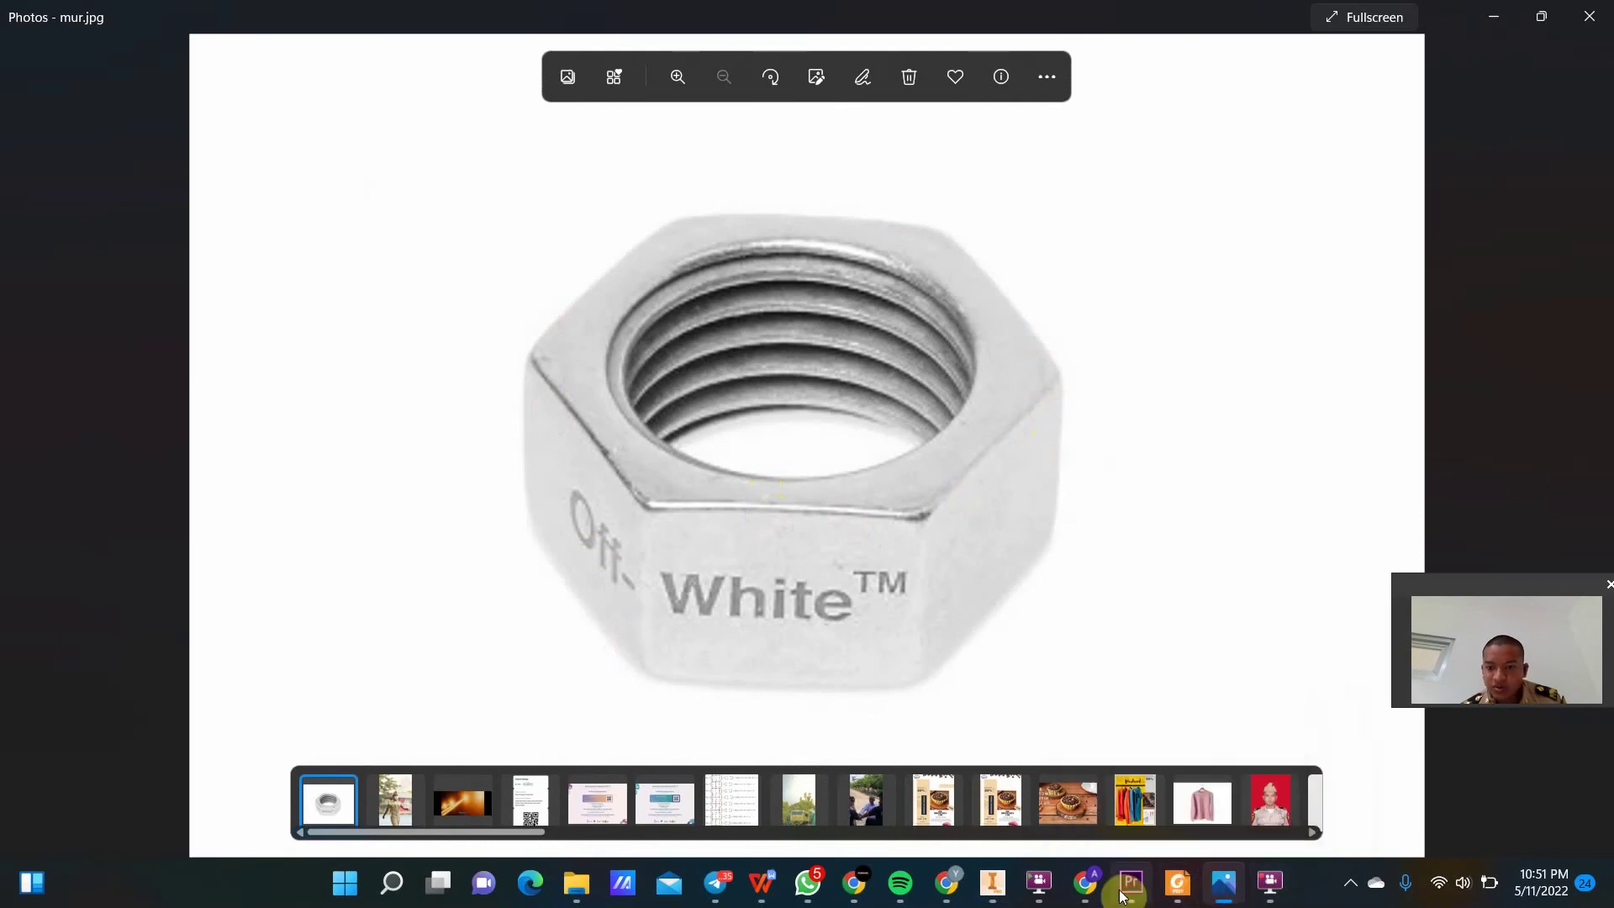
{"action": "left_click", "coordinate": [996, 894]}
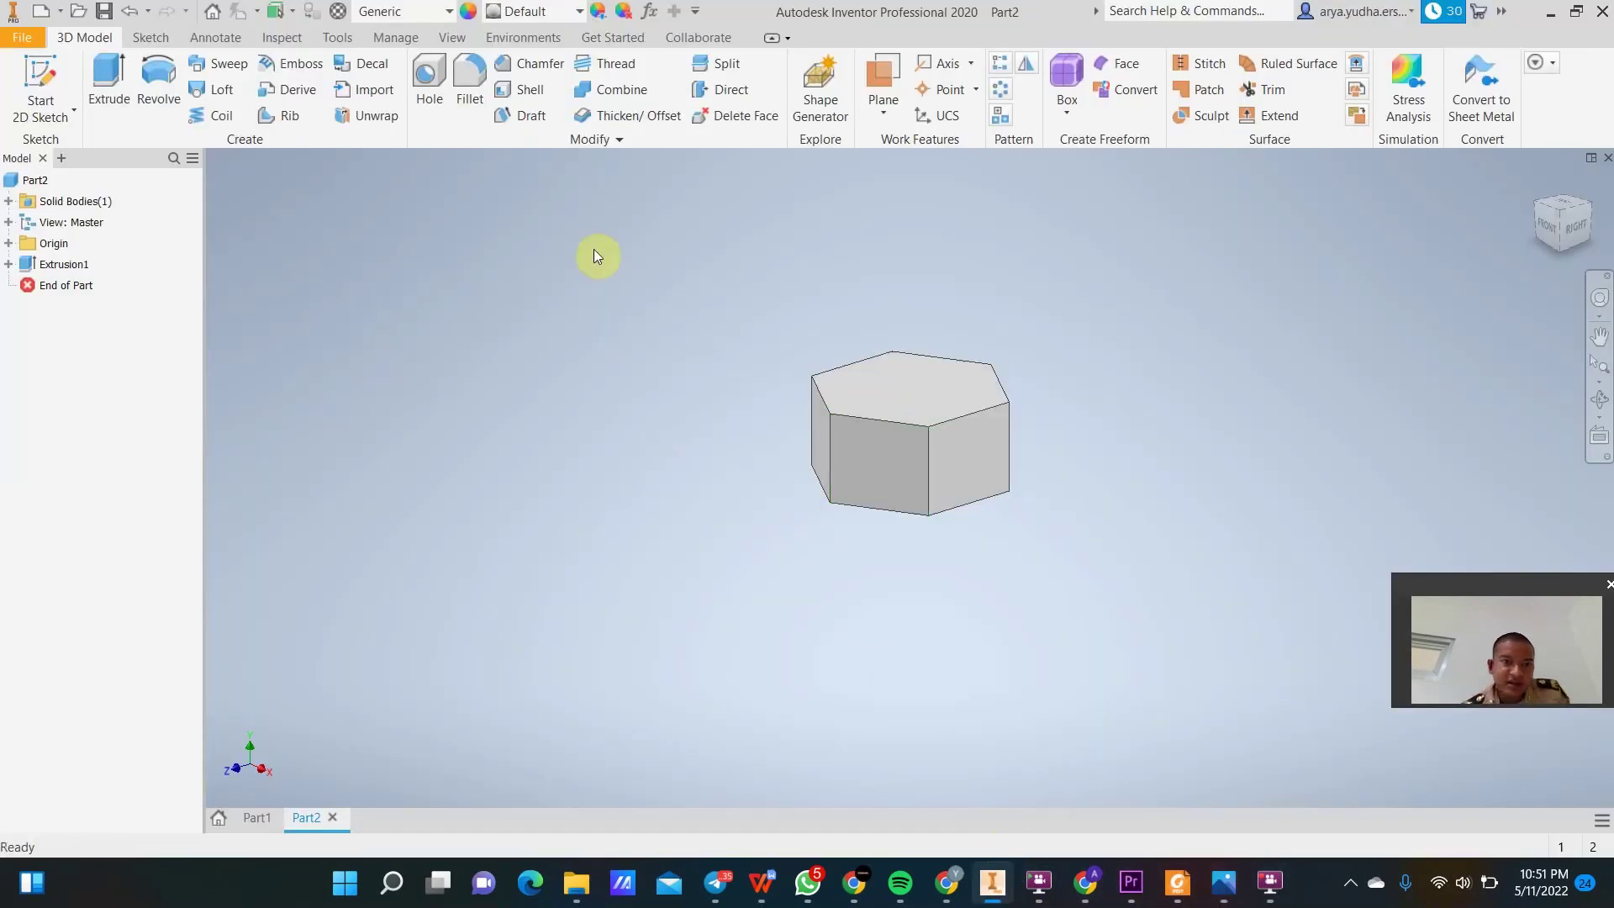
{"action": "left_click", "coordinate": [472, 80]}
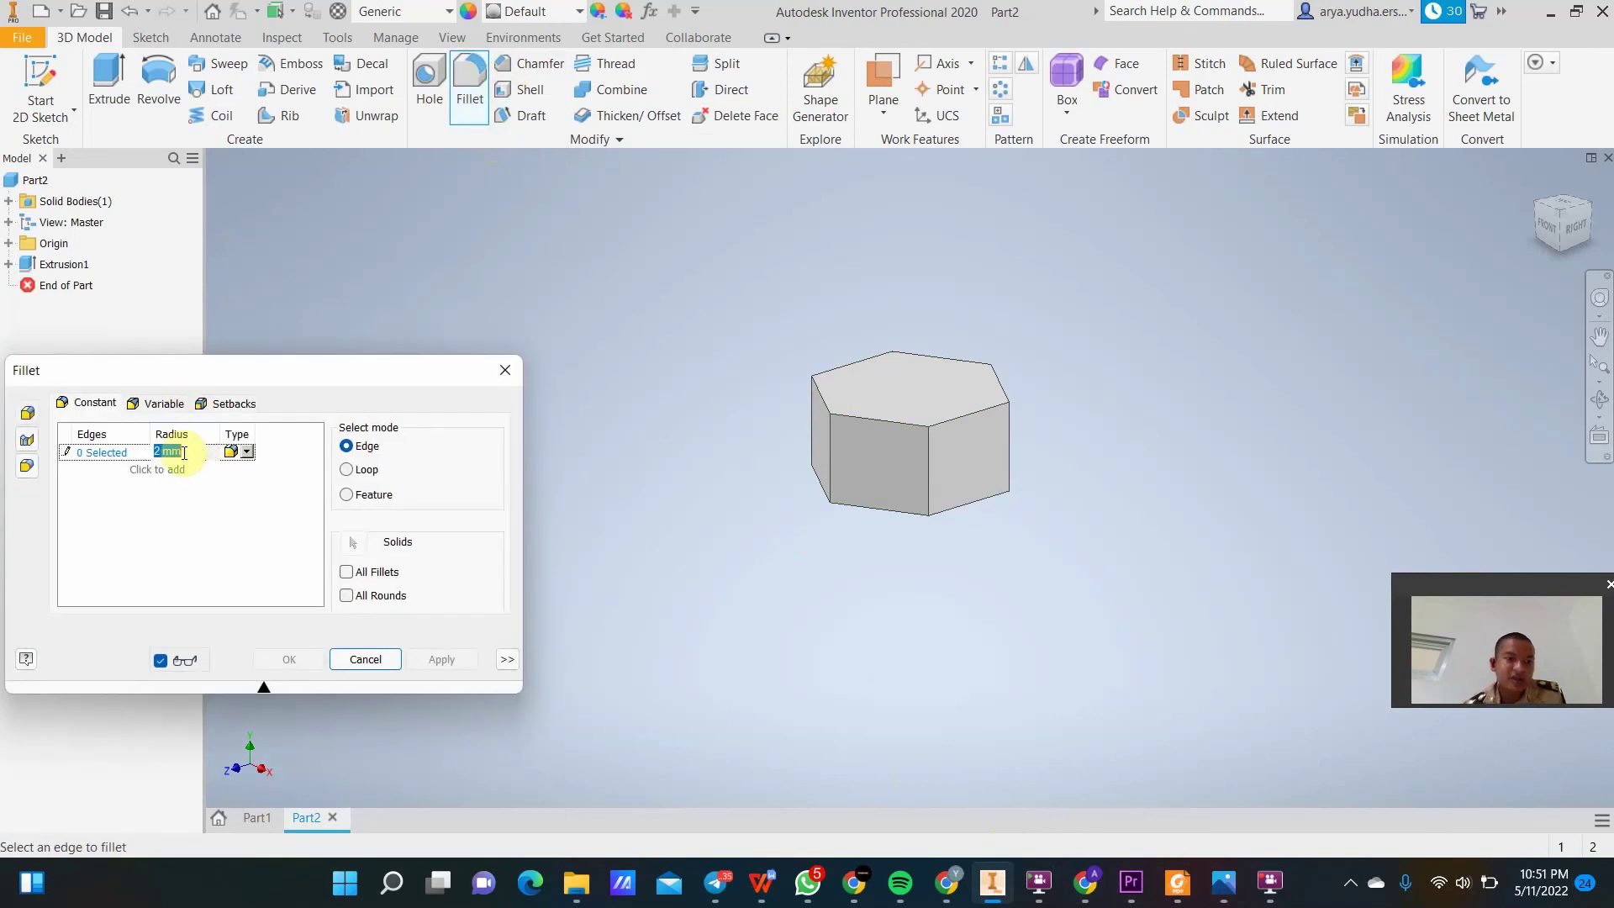
{"action": "key", "text": "BackSpace"}
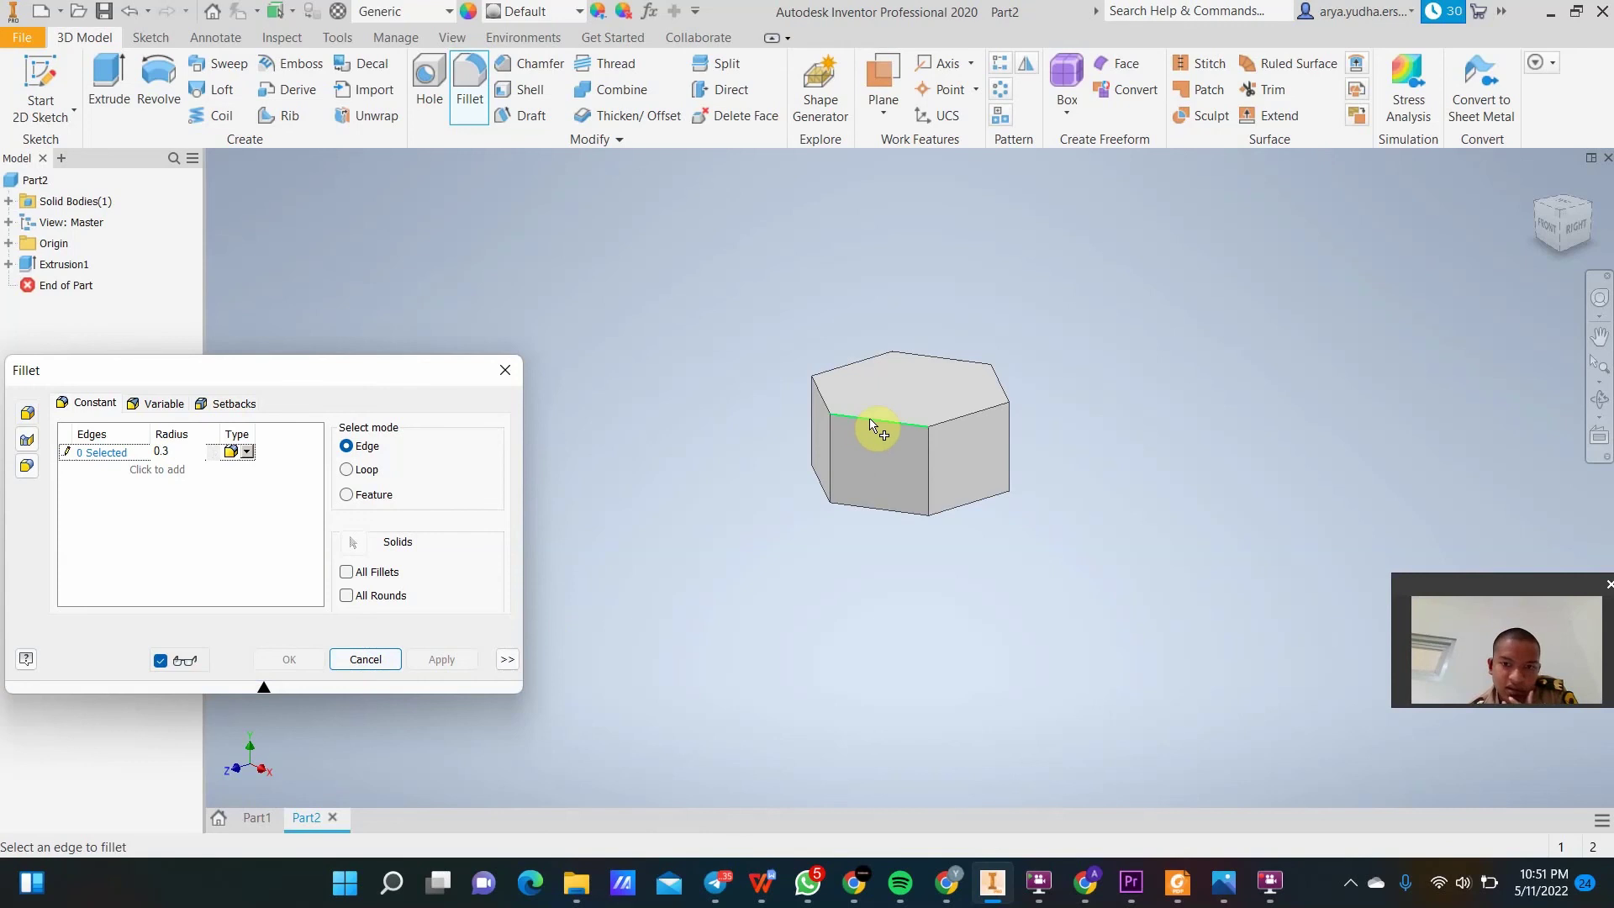
{"action": "left_click", "coordinate": [922, 438]}
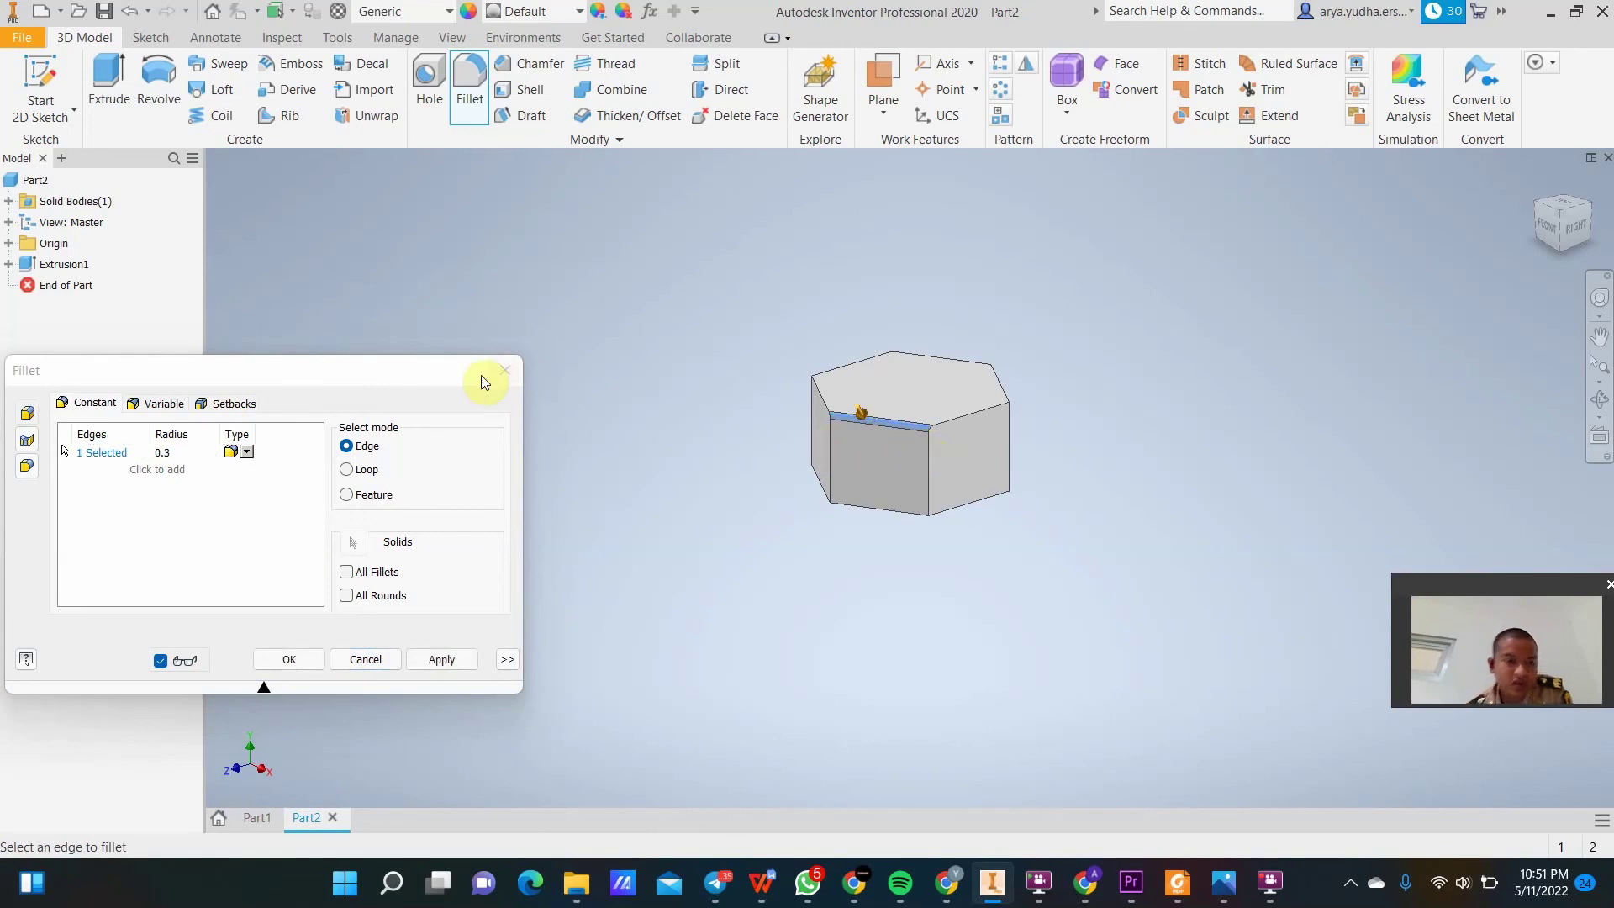
{"action": "left_click", "coordinate": [179, 453]}
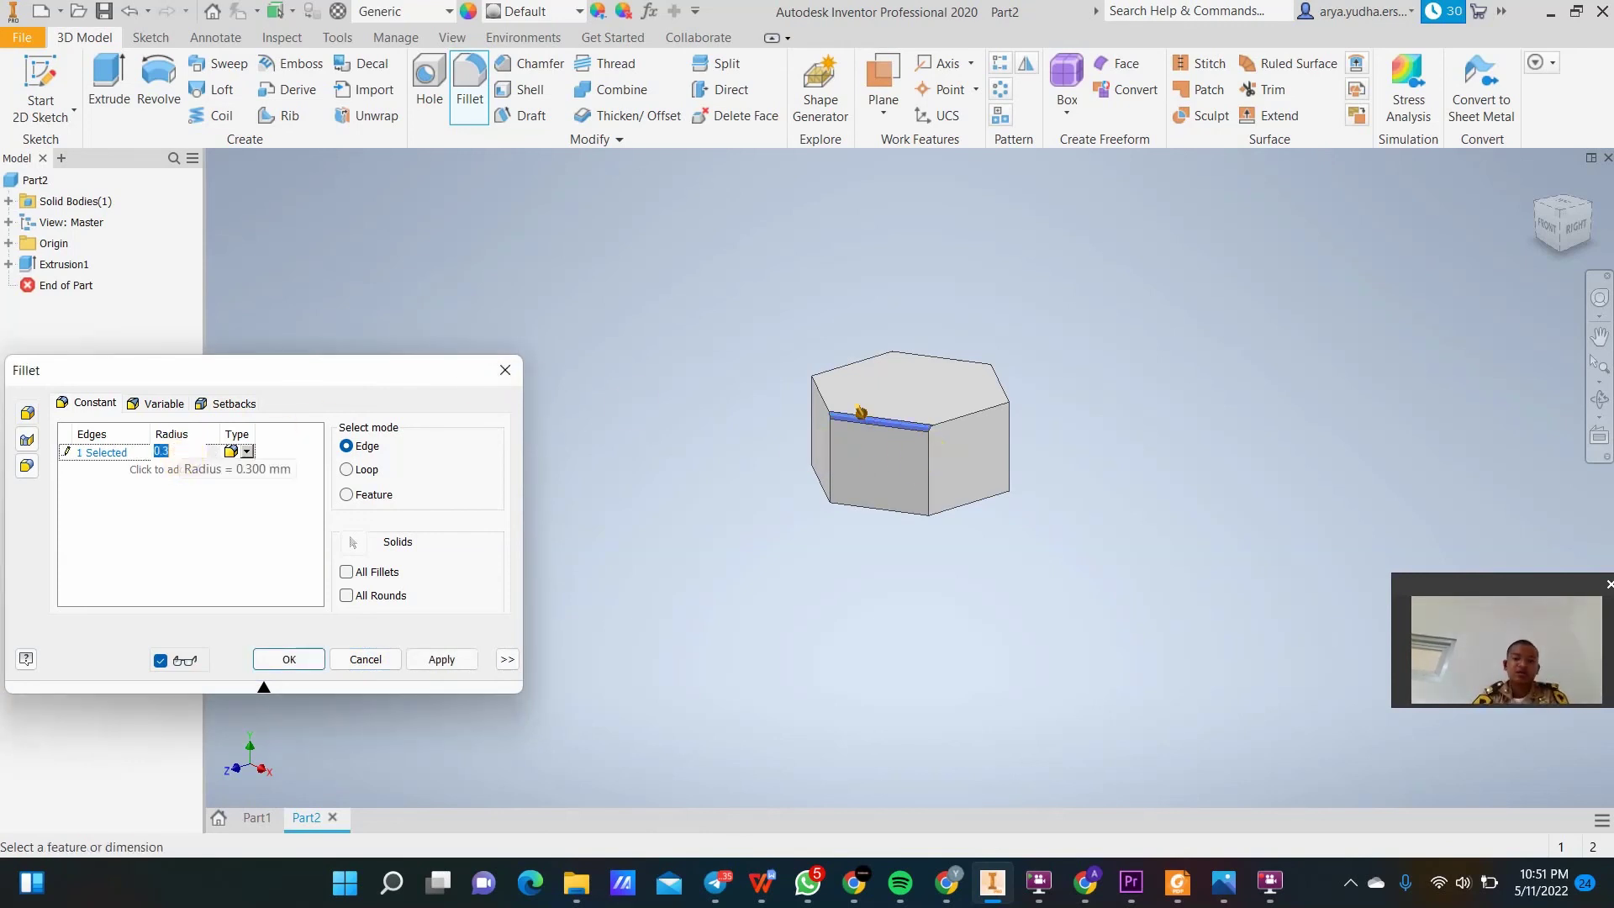
{"action": "type", "text": "0"}
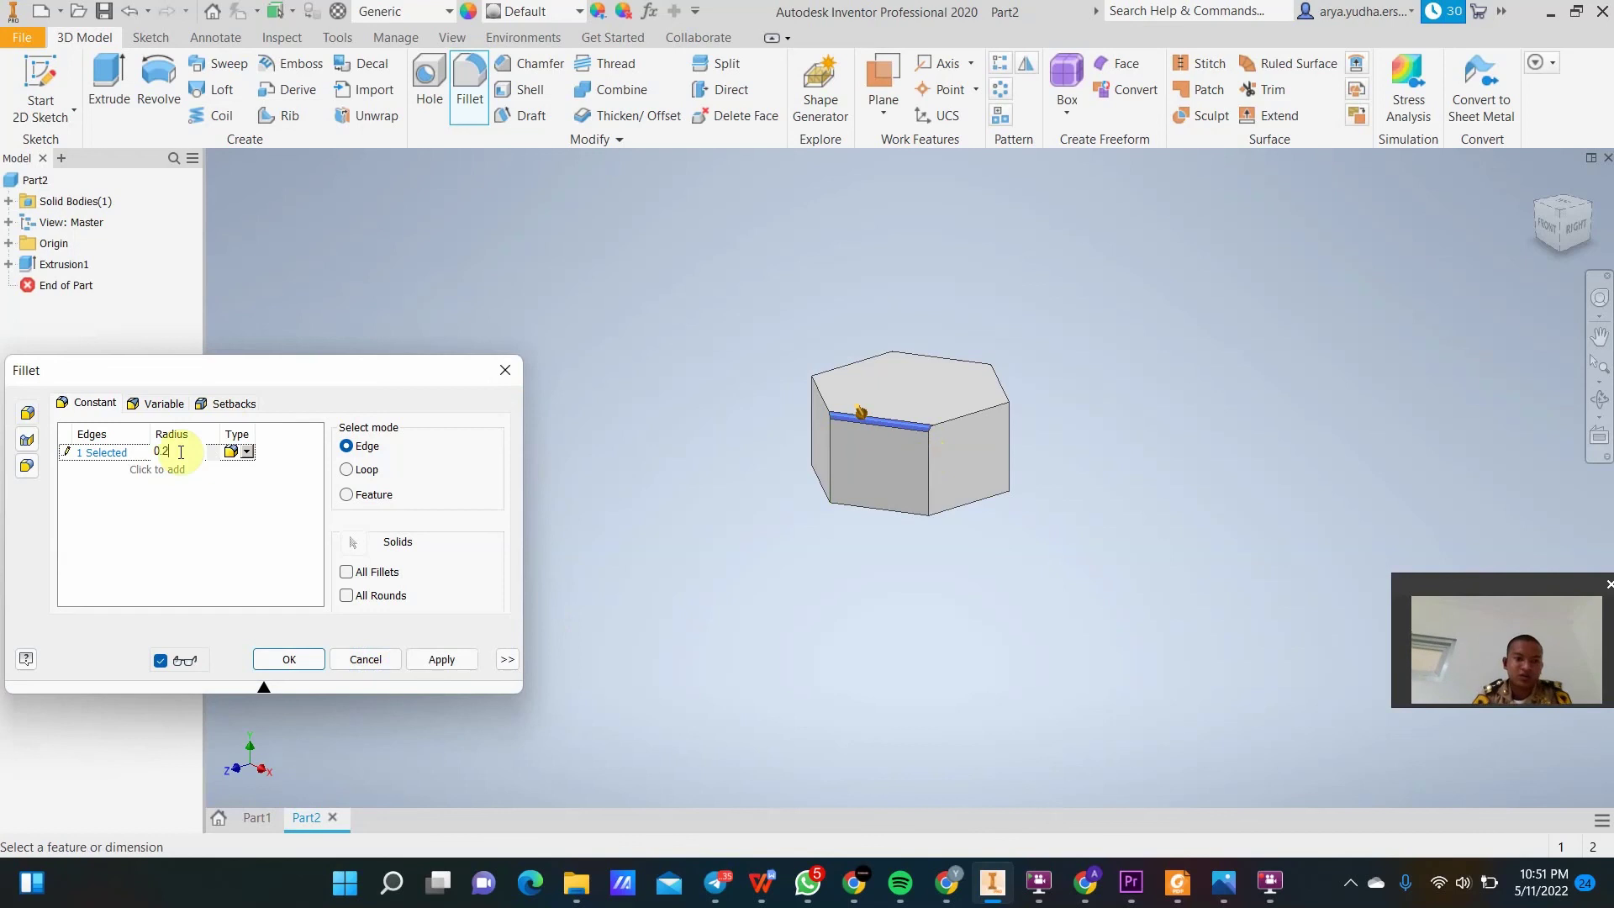
{"action": "type", "text": ".2"}
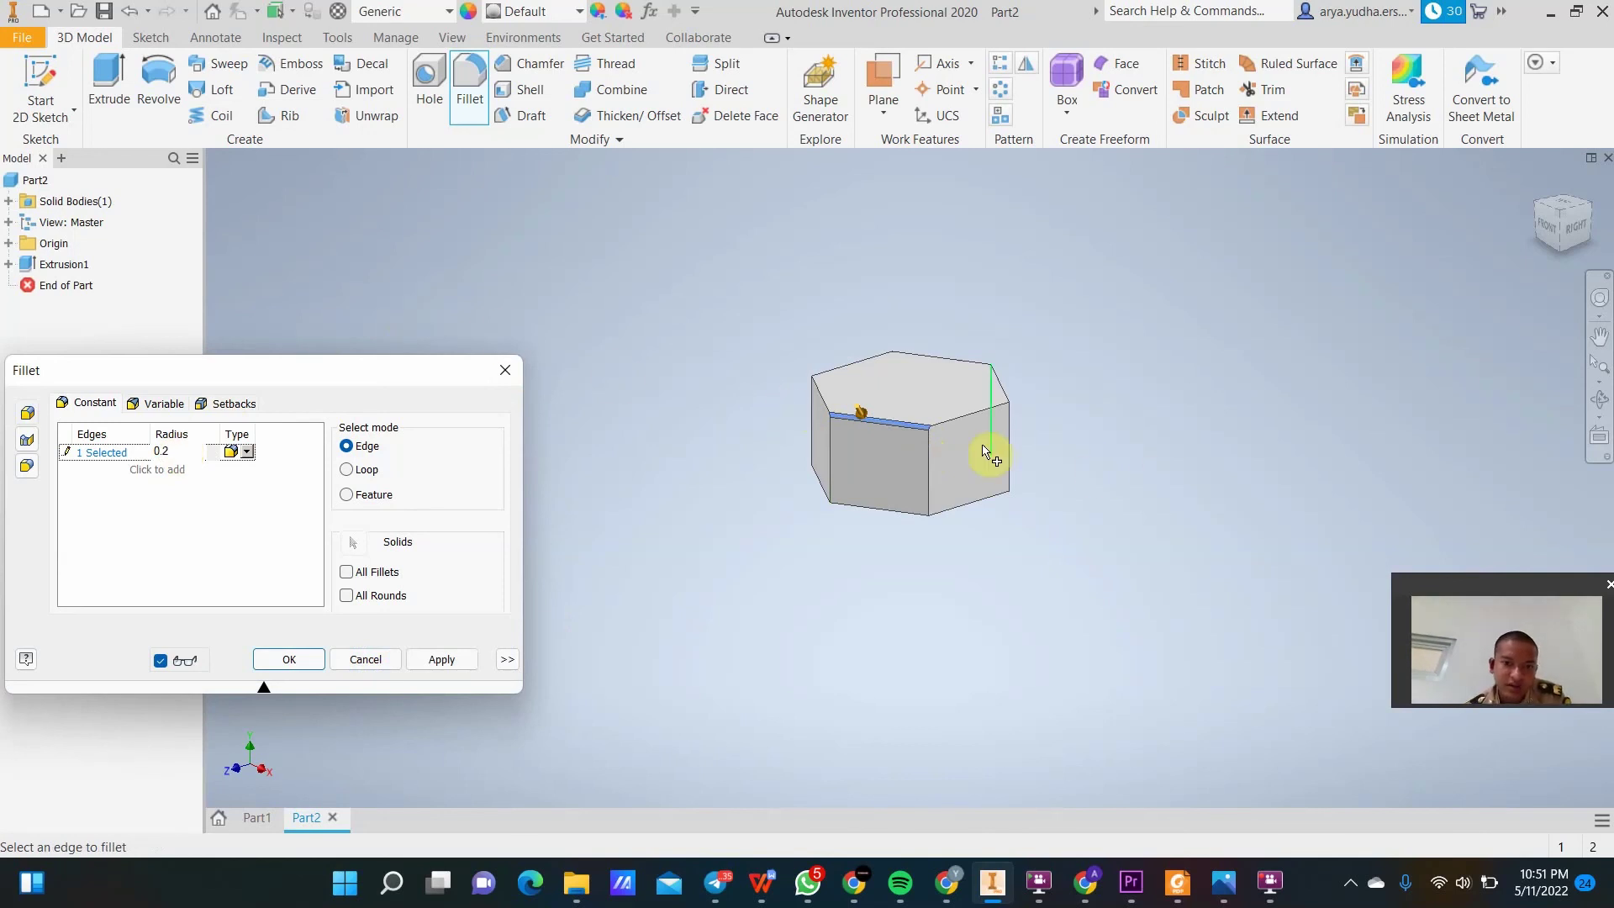
Add the prism's remaining top edges and the visible vertical and bottom edges of its front faces to the fillet selection.
{"action": "left_click", "coordinate": [967, 416]}
{"action": "left_click", "coordinate": [929, 458]}
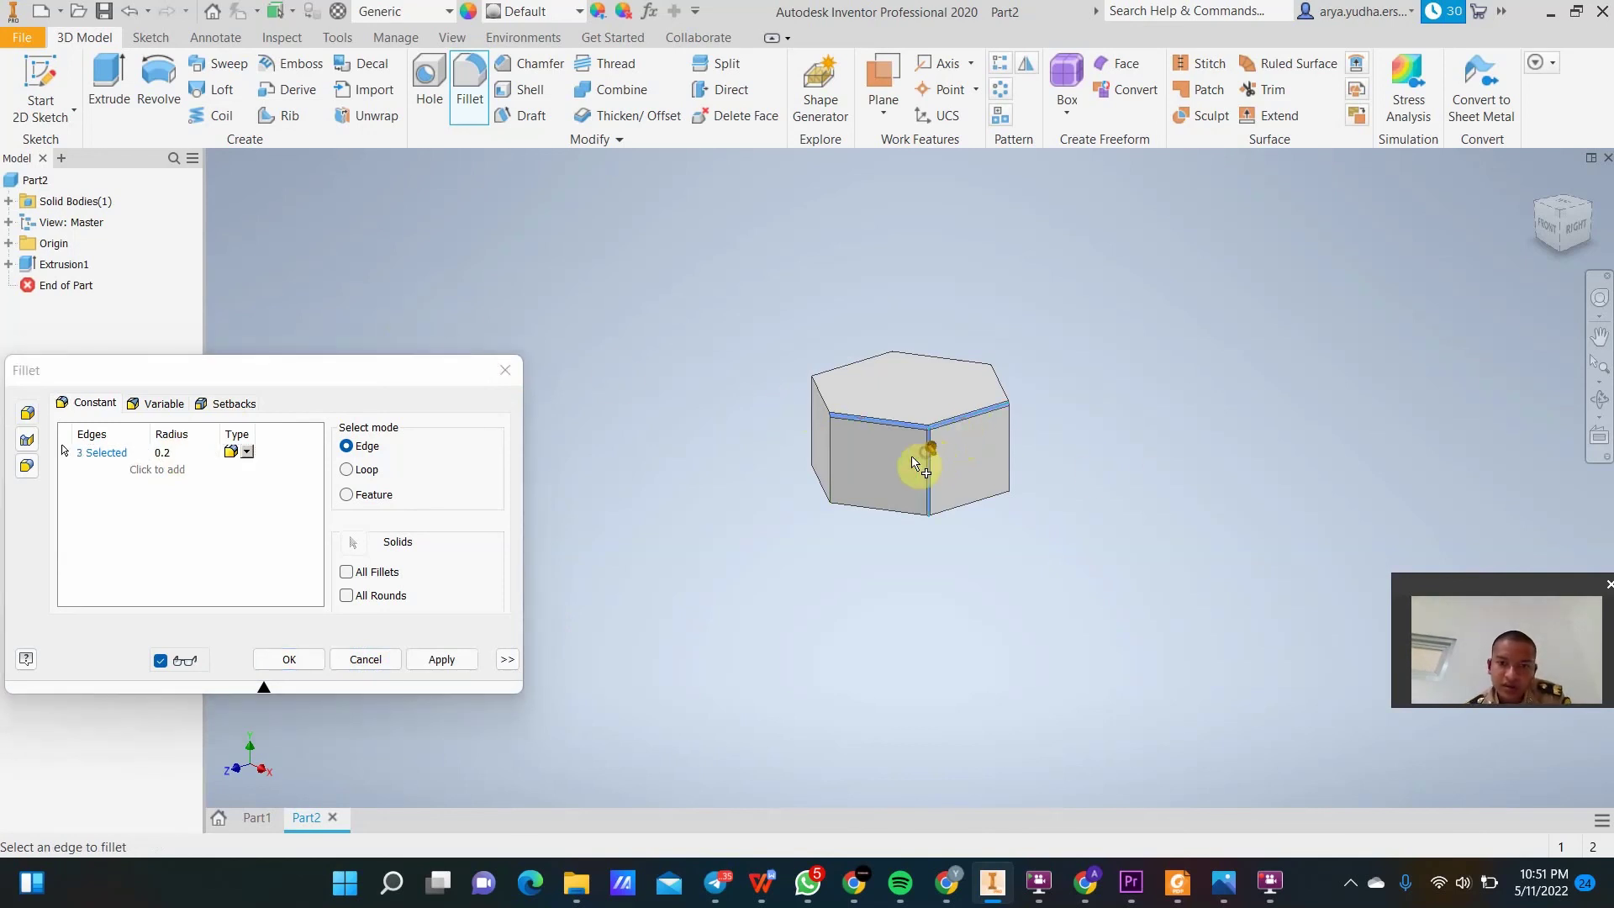
{"action": "left_click", "coordinate": [831, 461]}
{"action": "left_click", "coordinate": [850, 505]}
{"action": "left_click", "coordinate": [978, 502]}
{"action": "left_click", "coordinate": [1009, 461]}
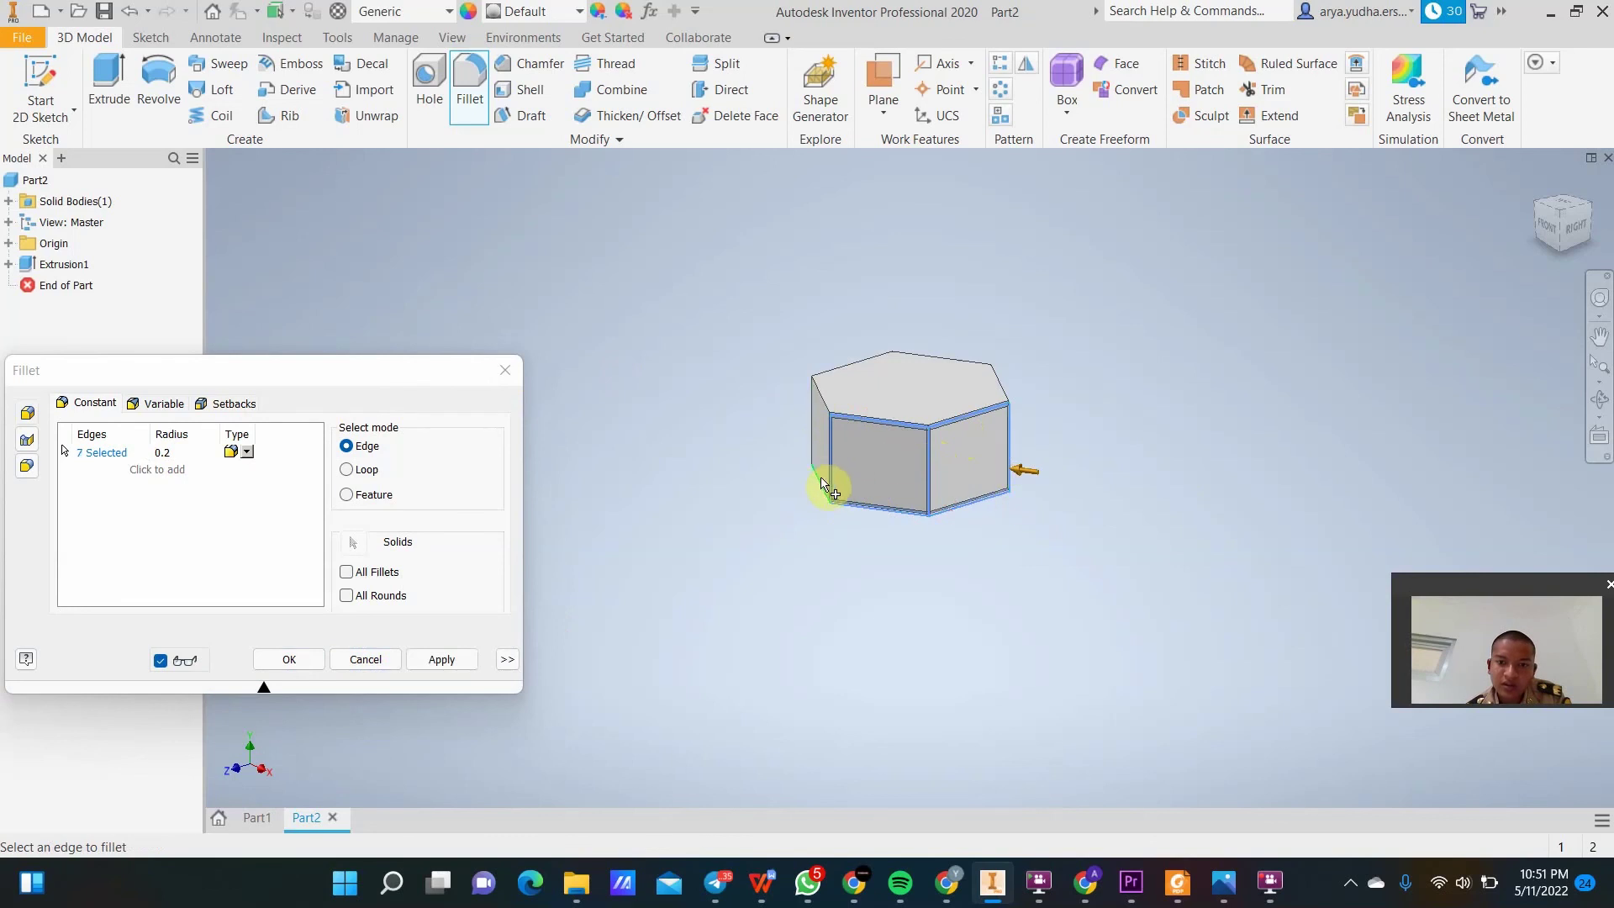
{"action": "left_click", "coordinate": [828, 389]}
{"action": "left_click", "coordinate": [838, 370]}
{"action": "left_click", "coordinate": [924, 358]}
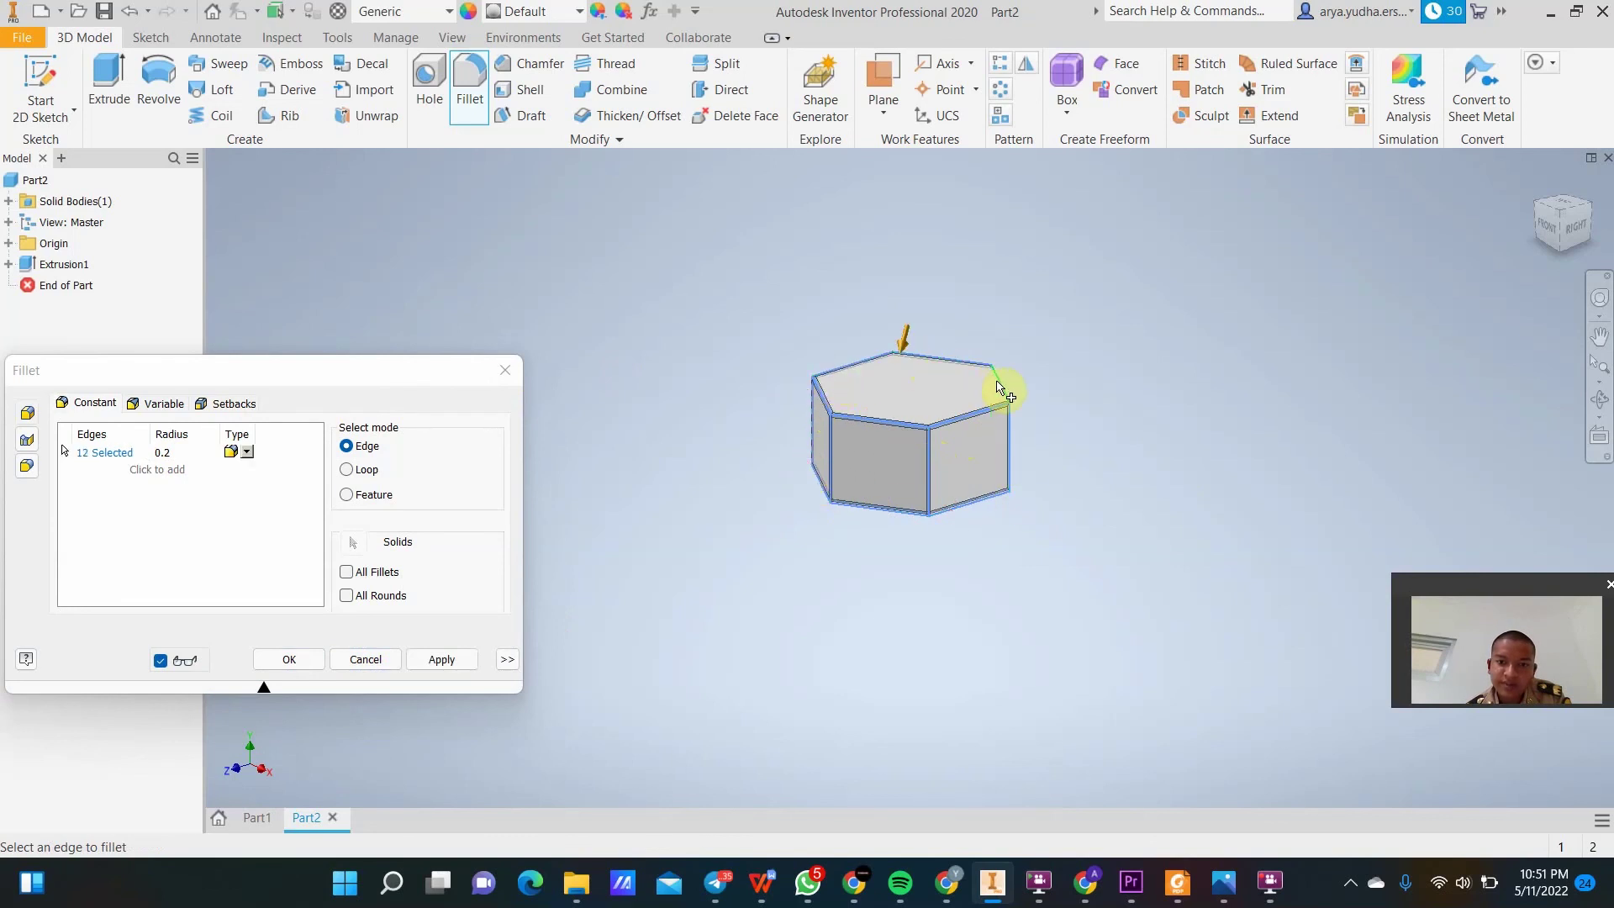
{"action": "left_click", "coordinate": [998, 387]}
Add the remaining rear and bottom edges so the whole hexagonal prism is selected, and apply the fillet.
{"action": "left_click_drag", "start_coordinate": [1563, 232], "coordinate": [1568, 241]}
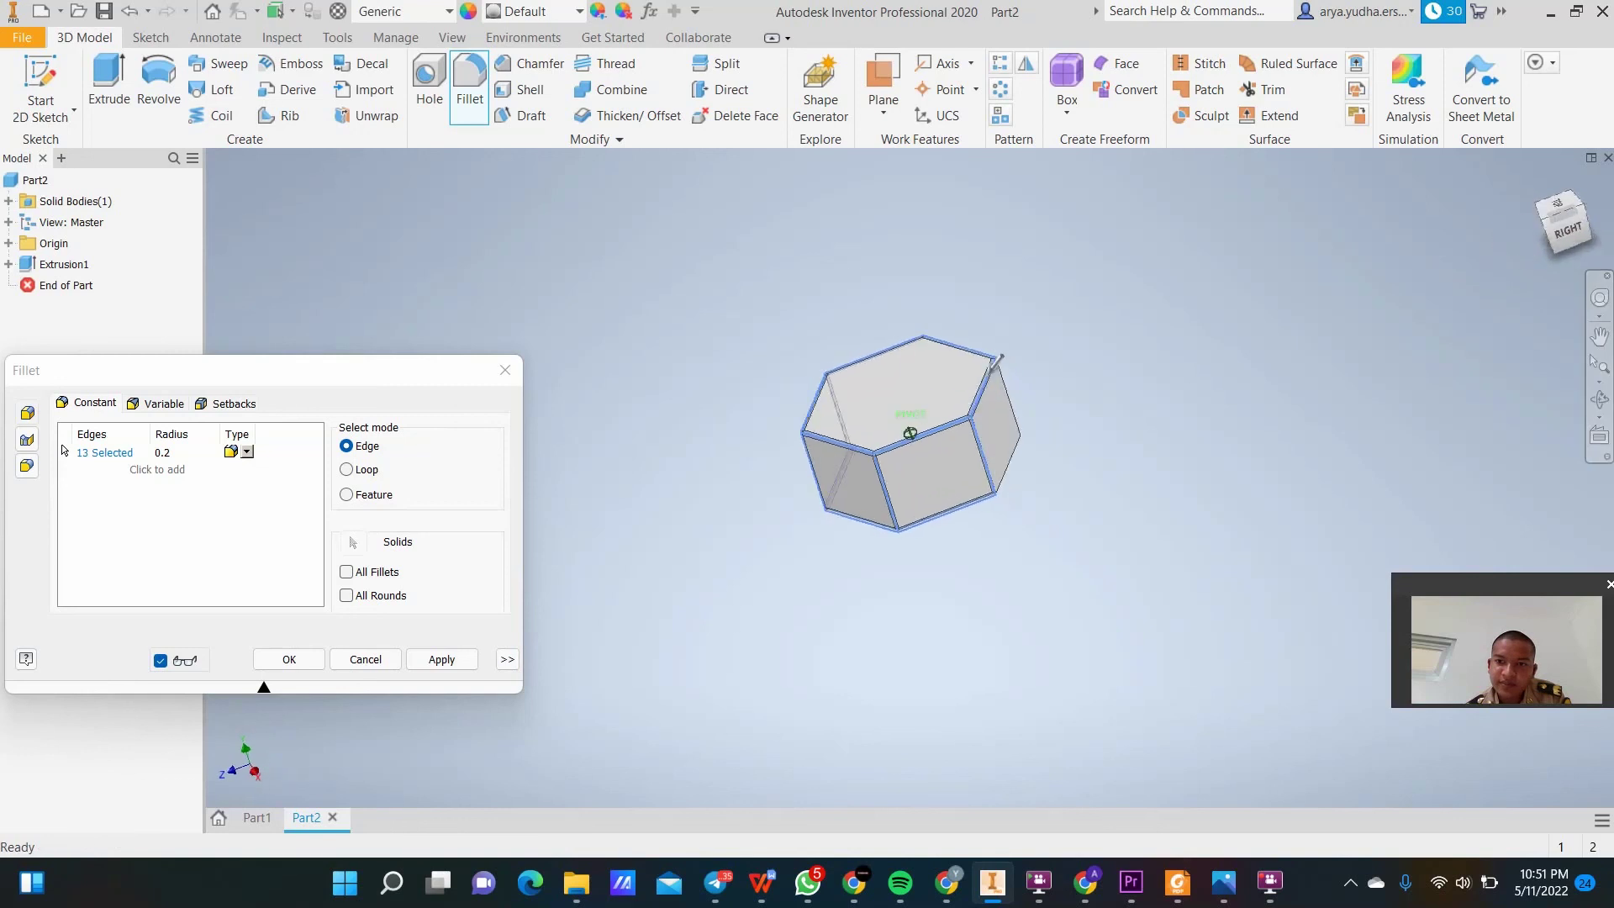
{"action": "middle_click_drag", "start_coordinate": [995, 362], "coordinate": [974, 461], "text": "shift"}
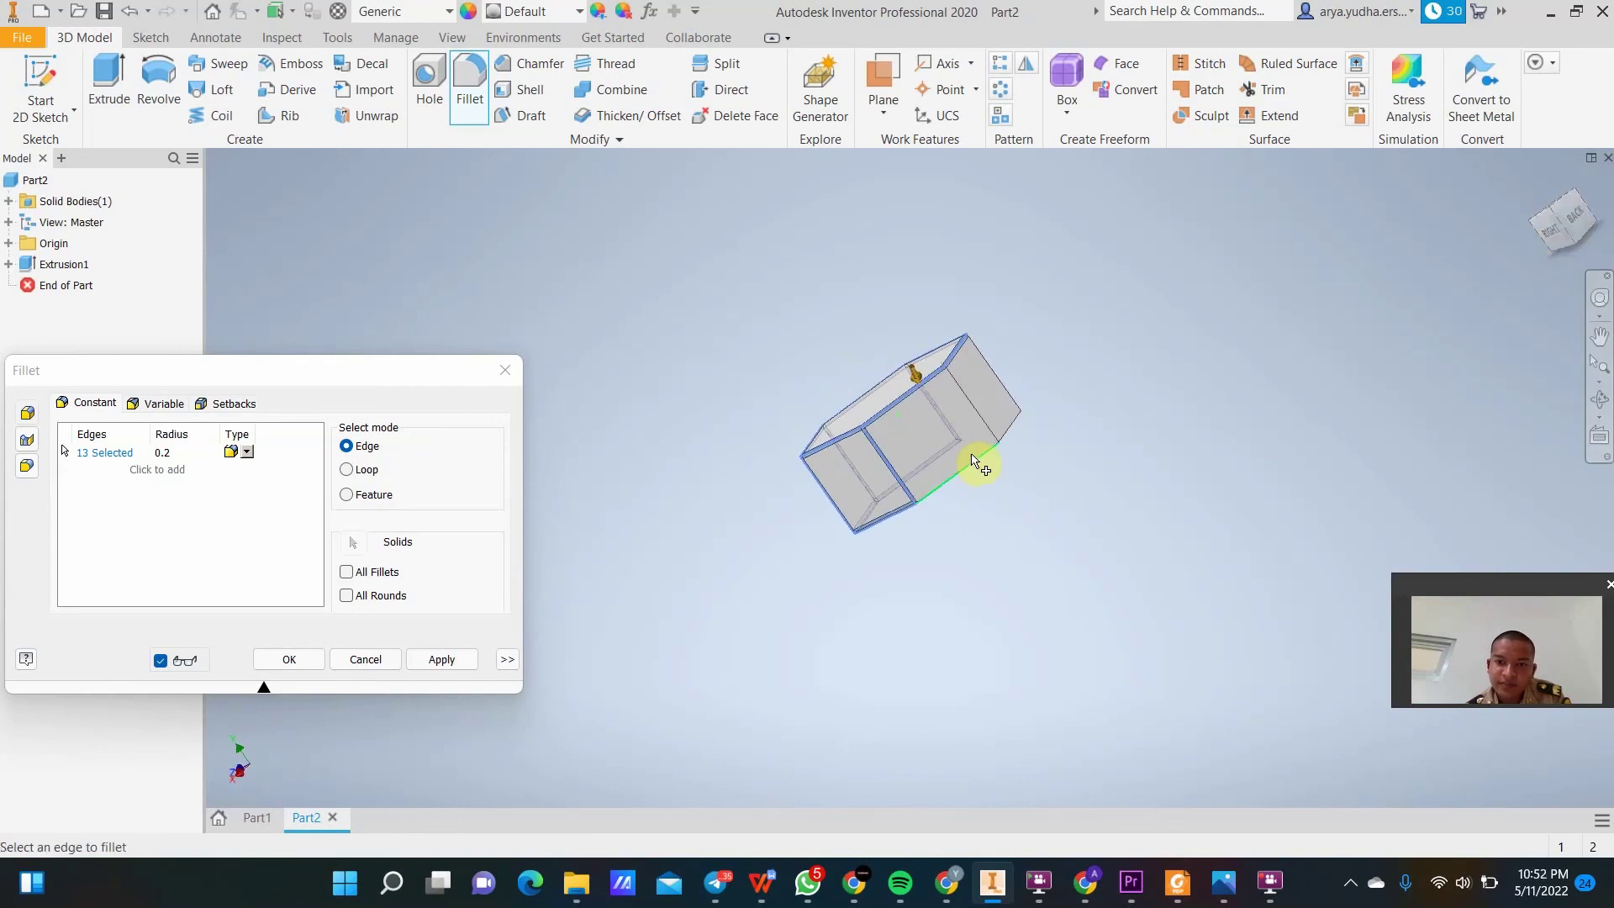
{"action": "left_click", "coordinate": [981, 413]}
{"action": "left_click", "coordinate": [1015, 405]}
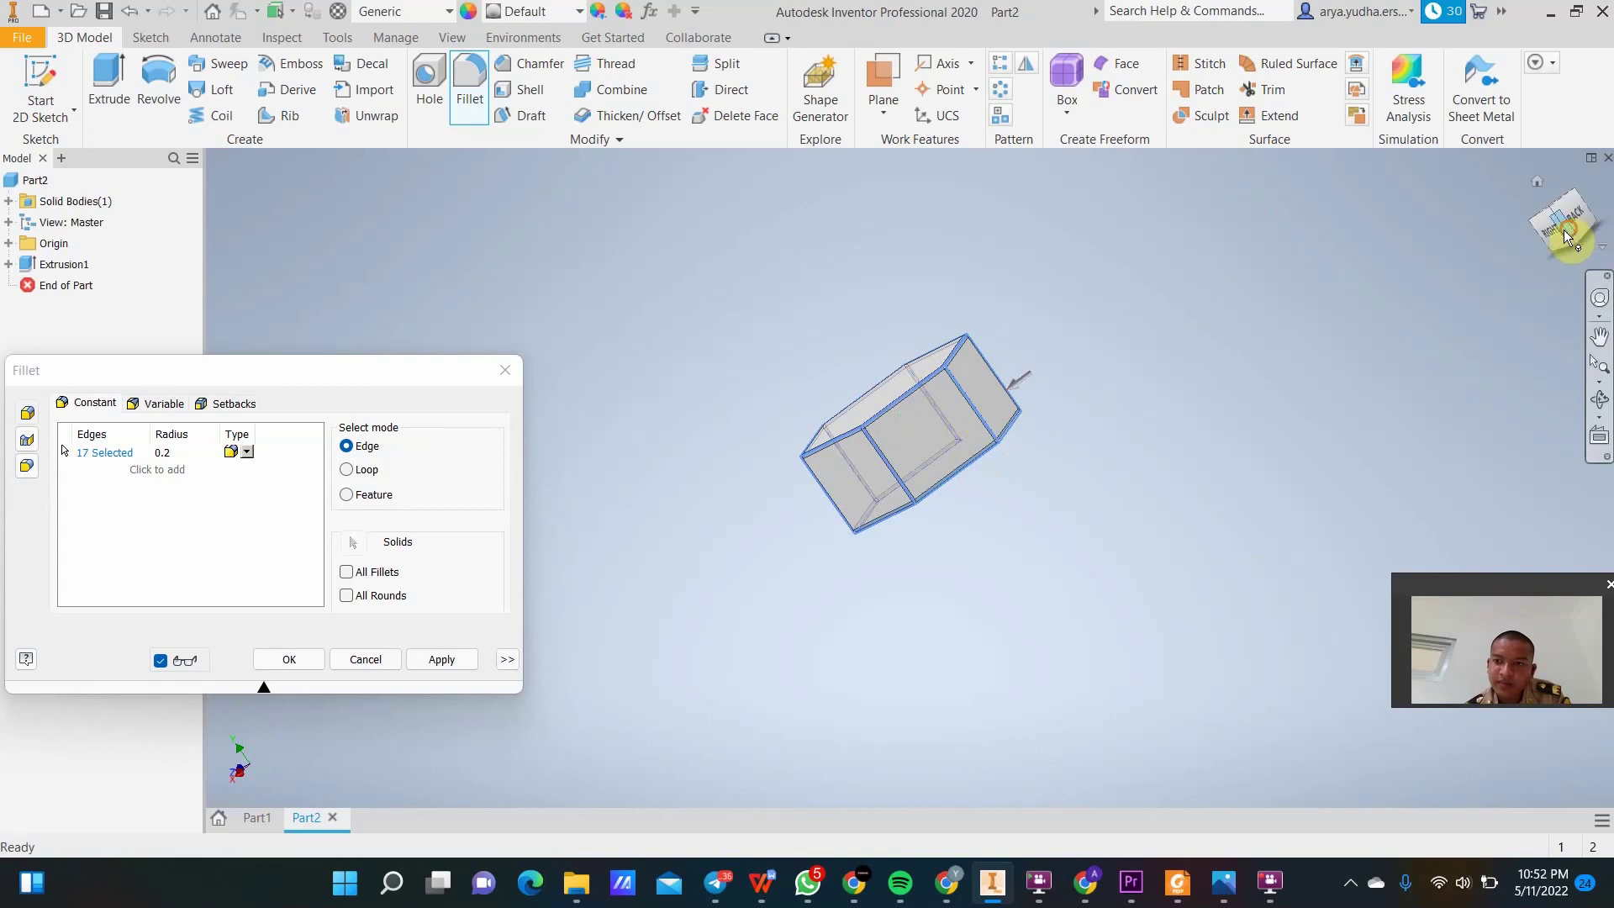
{"action": "left_click_drag", "start_coordinate": [1563, 229], "coordinate": [1253, 405]}
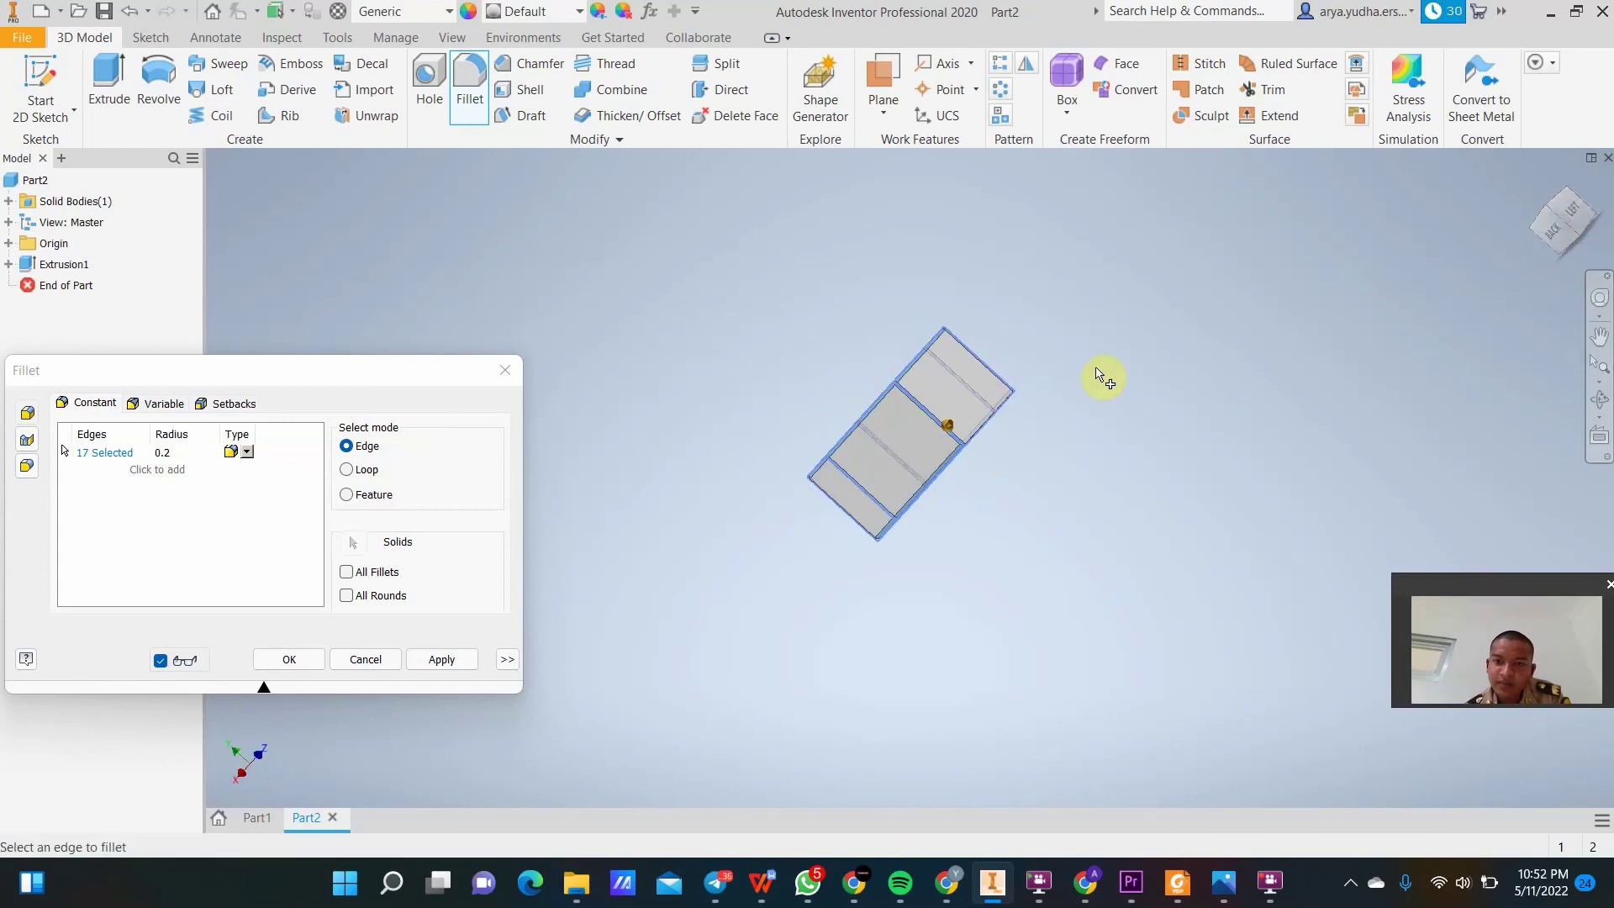
{"action": "left_click", "coordinate": [1006, 406]}
{"action": "middle_click_drag", "start_coordinate": [1211, 339], "coordinate": [910, 433], "text": "shift"}
{"action": "middle_click_drag", "start_coordinate": [1002, 393], "coordinate": [929, 415], "text": "shift"}
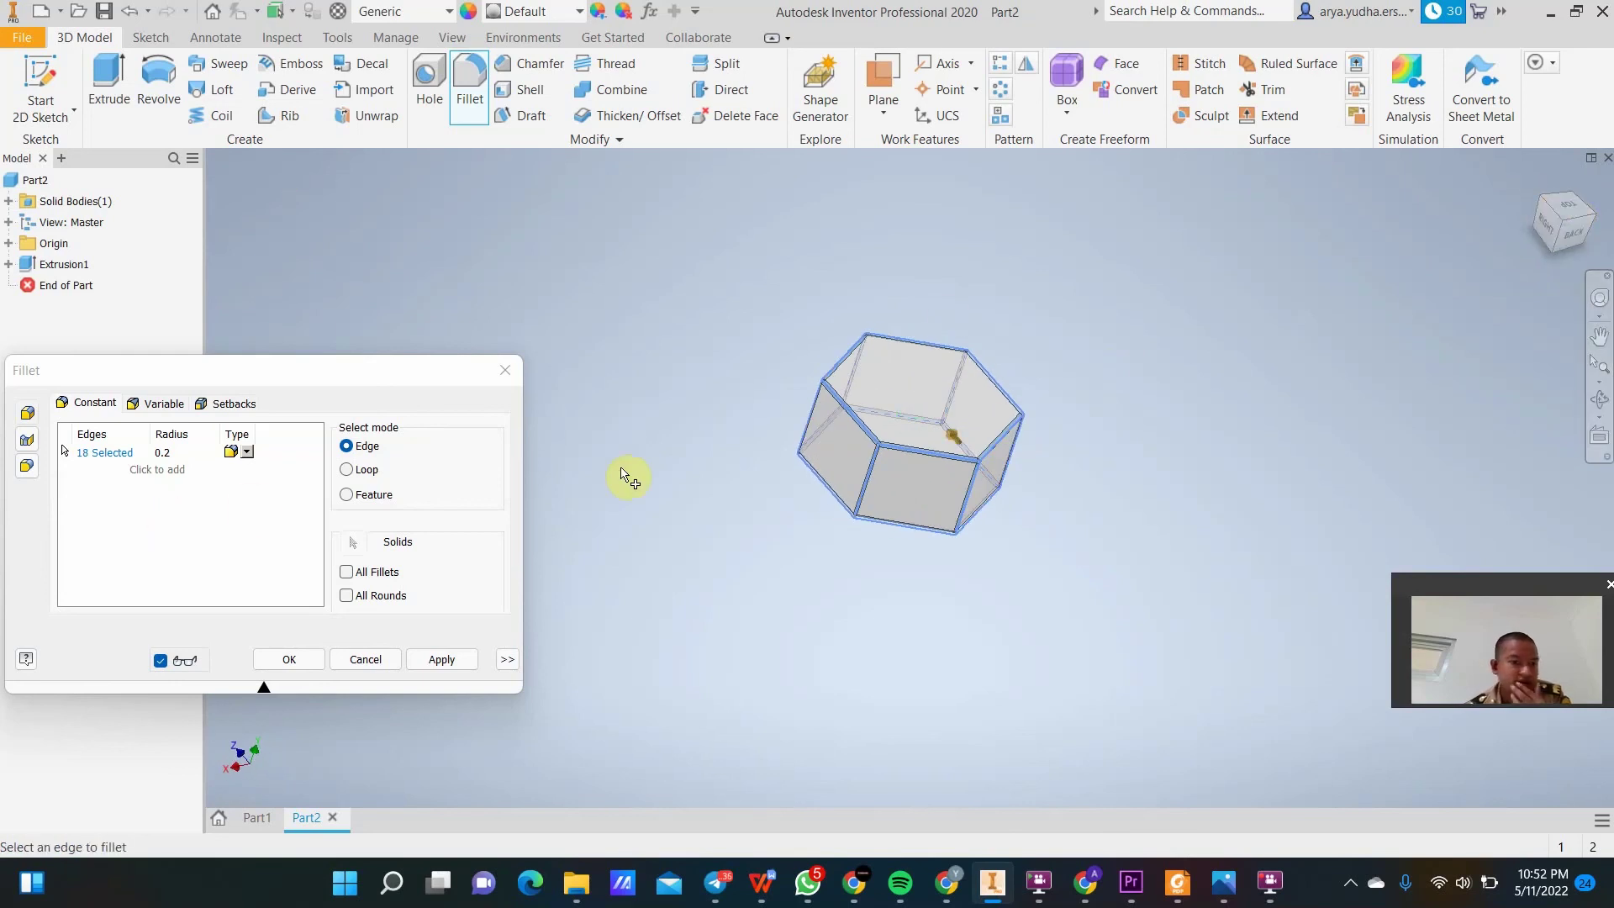
{"action": "left_click", "coordinate": [430, 660]}
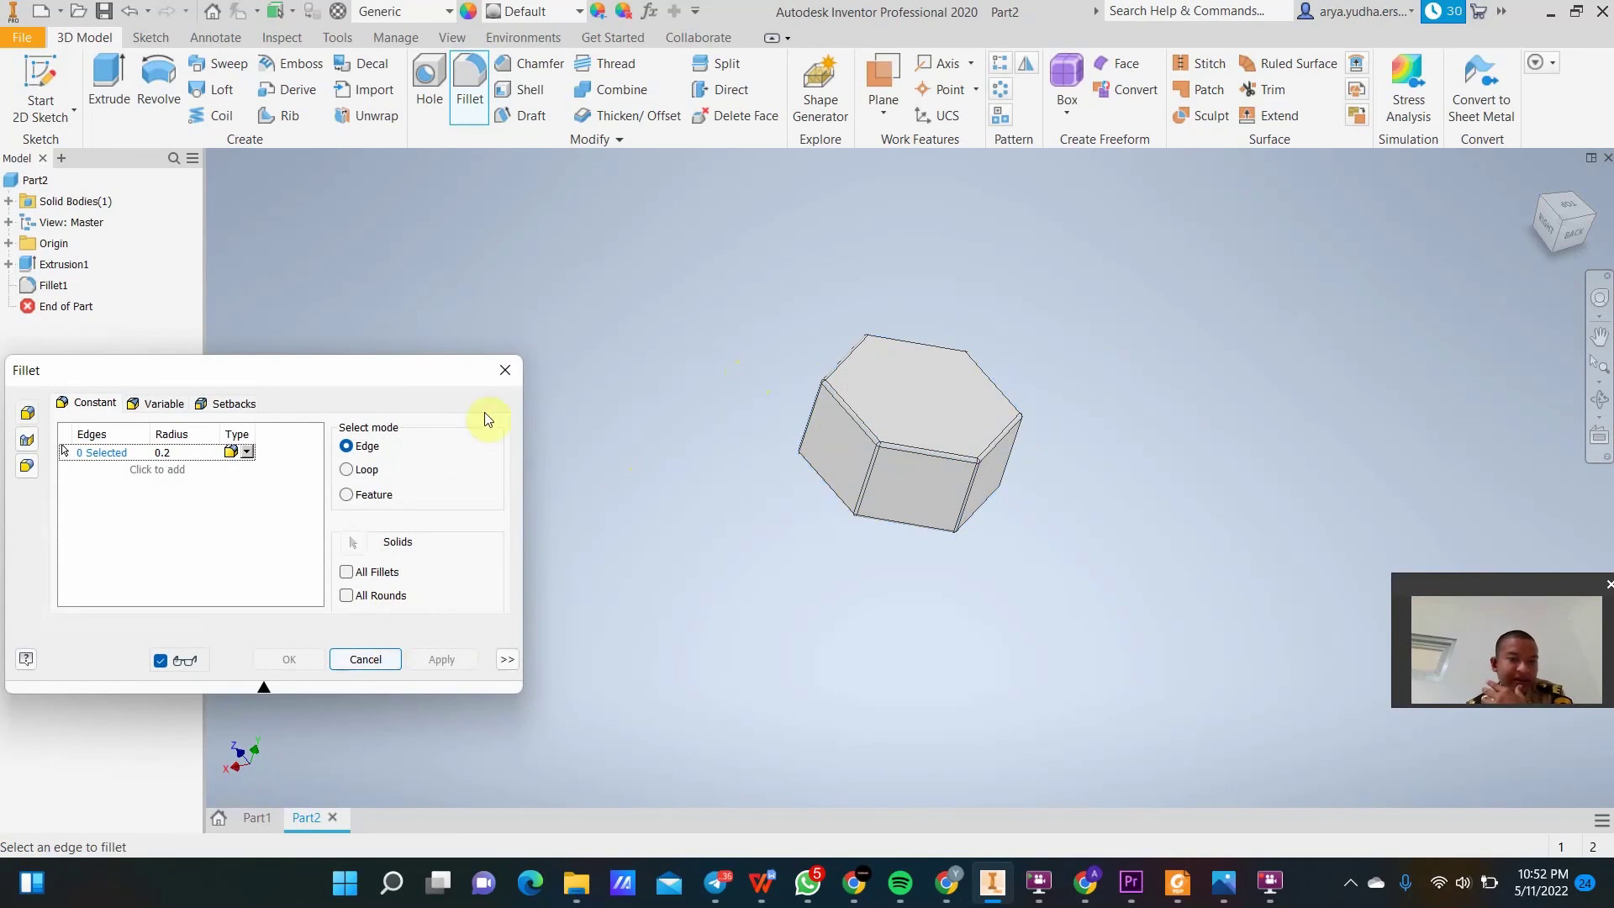
{"action": "left_click", "coordinate": [499, 373]}
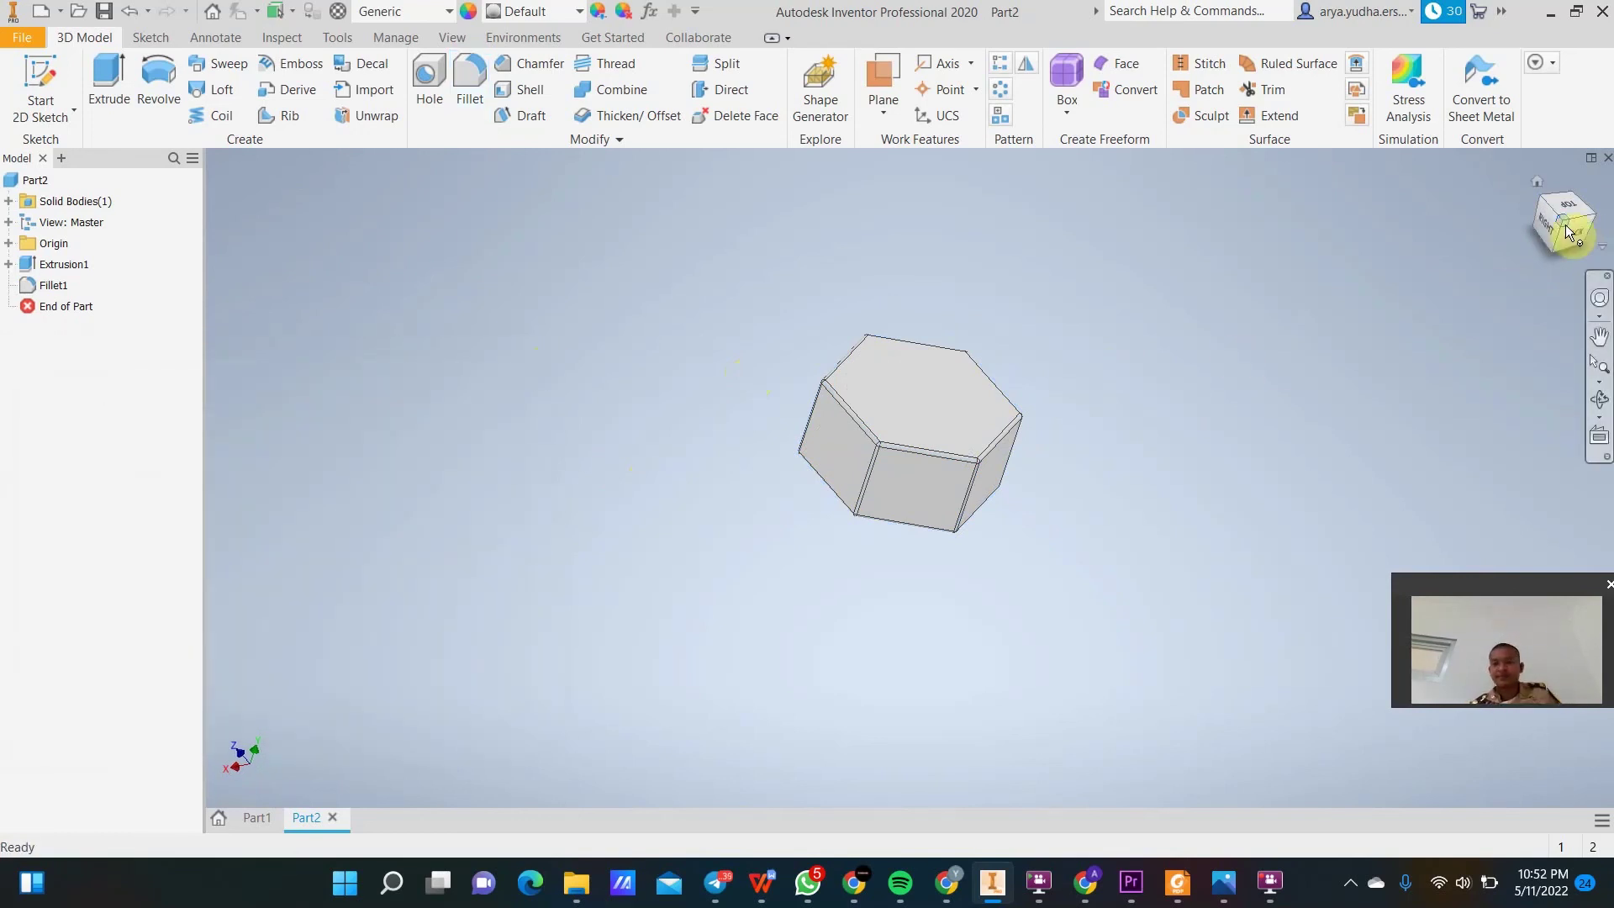
Check the hex nut reference photo mur.jpg in Photos and return to Inventor.
{"action": "mouse_move", "coordinate": [1562, 219]}
{"action": "left_mouse_down"}
{"action": "mouse_move", "coordinate": [1562, 202]}
{"action": "mouse_move", "coordinate": [1562, 249]}
{"action": "left_mouse_up"}
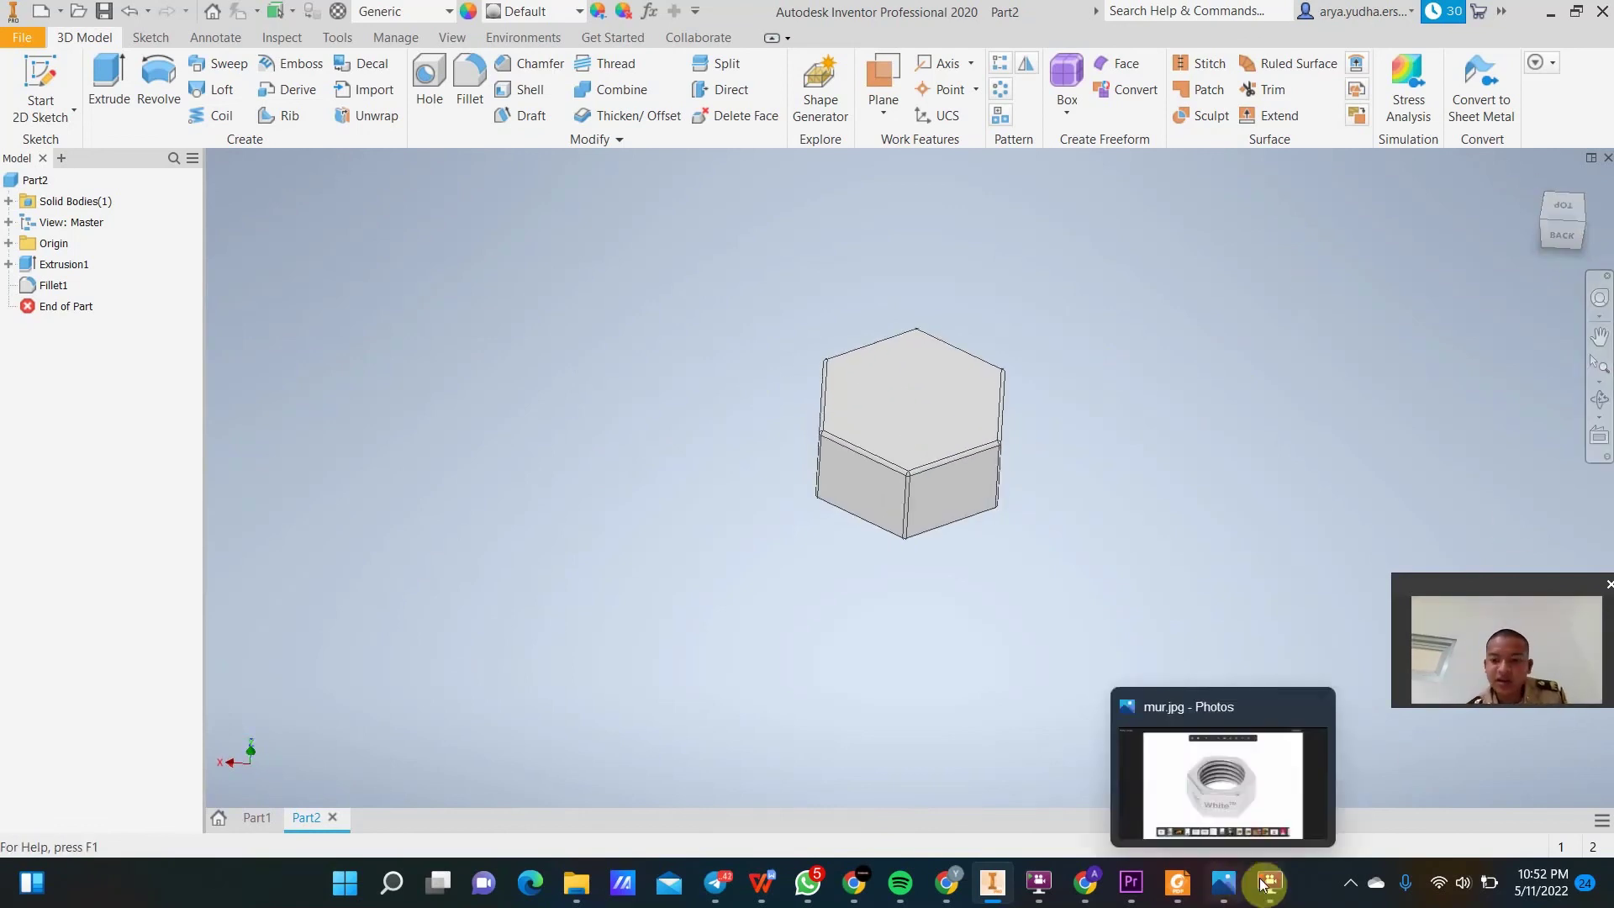
{"action": "left_click", "coordinate": [1233, 897]}
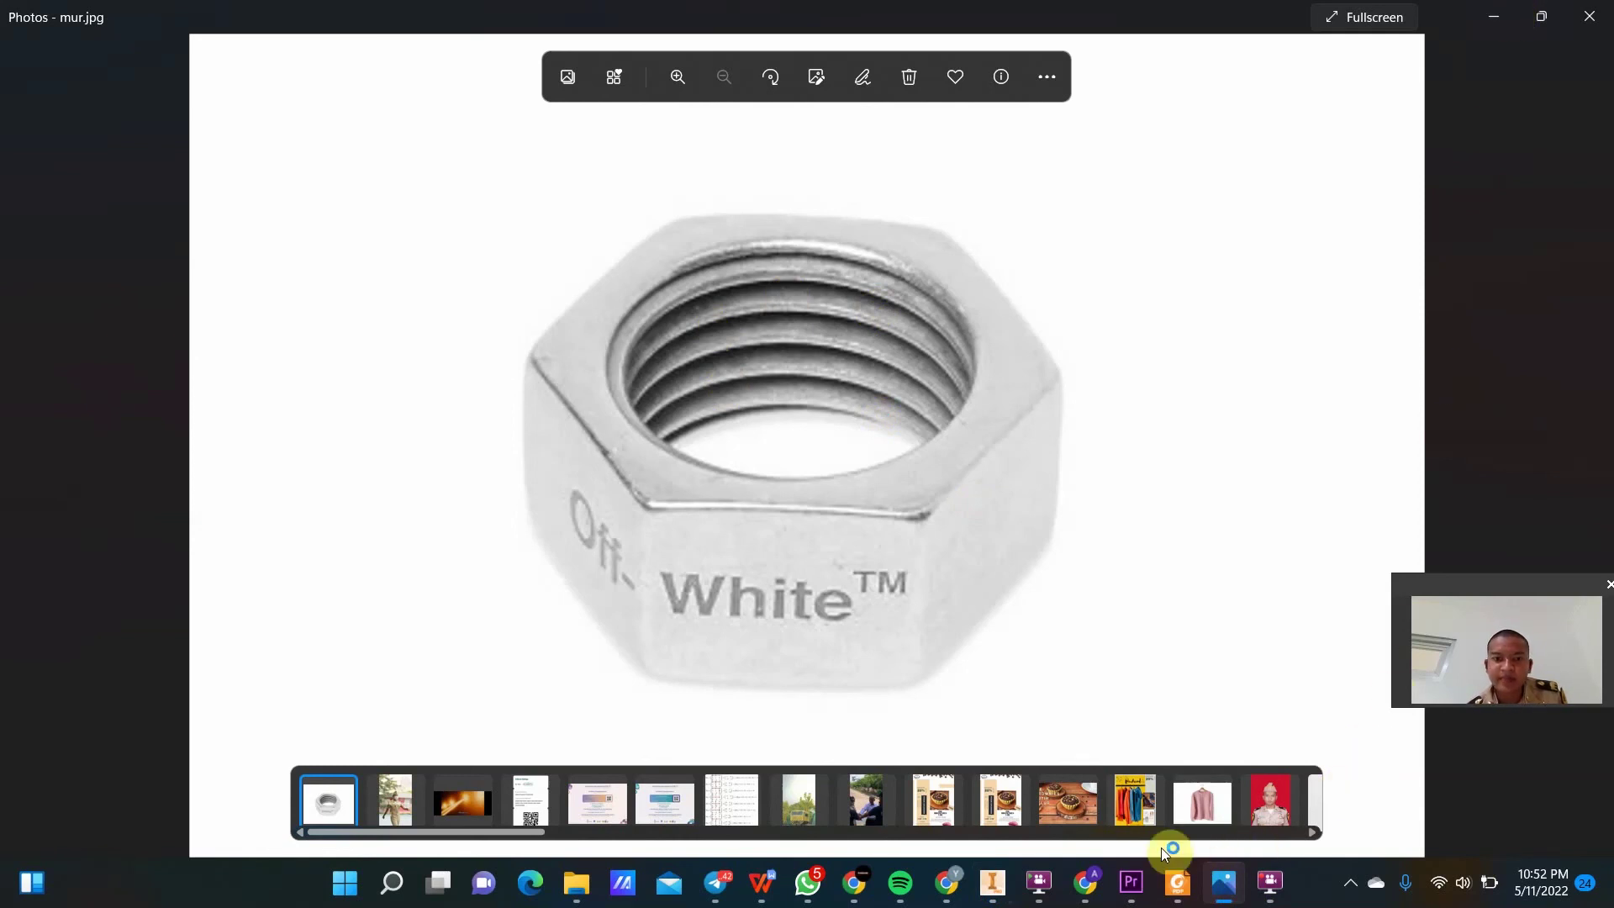
{"action": "left_click", "coordinate": [992, 882]}
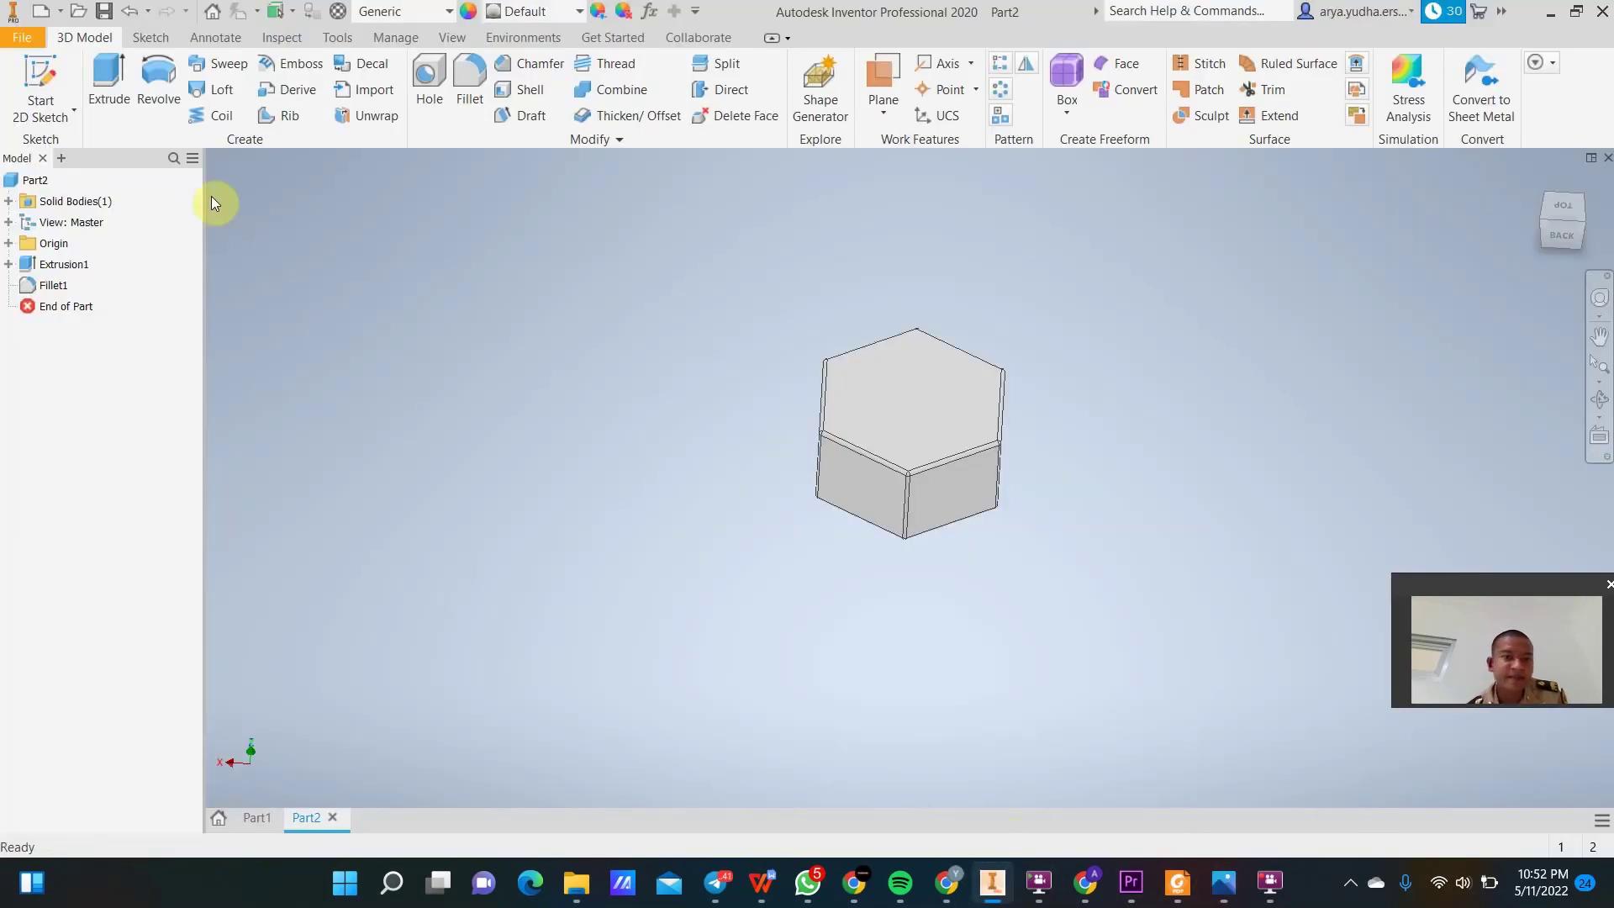
{"action": "left_click", "coordinate": [445, 95]}
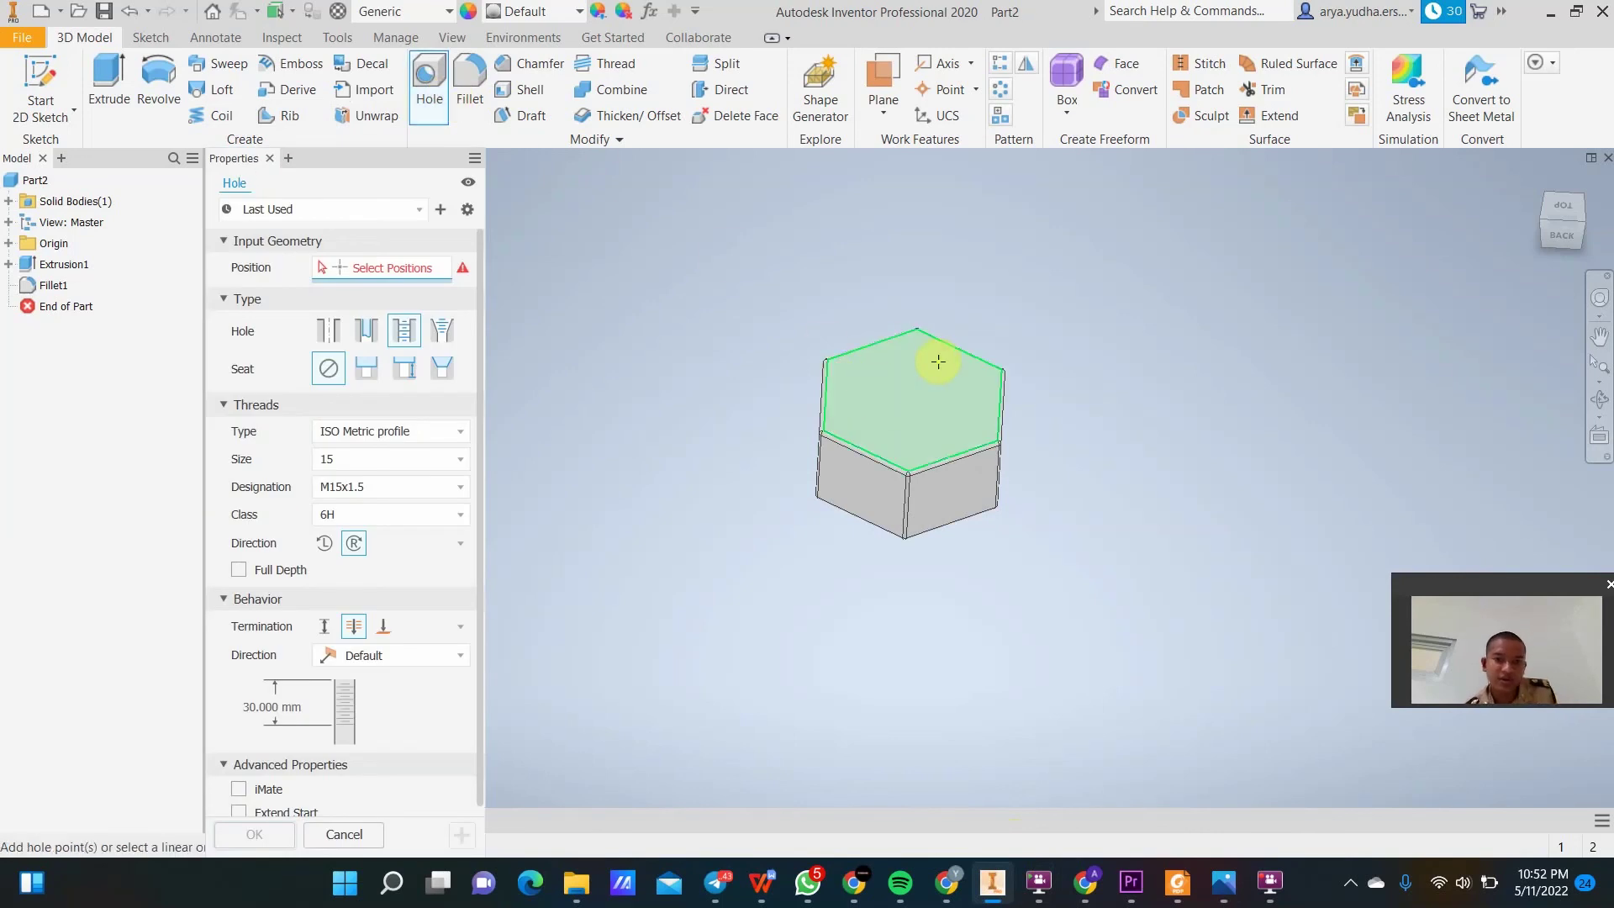
{"action": "right_click", "coordinate": [911, 396]}
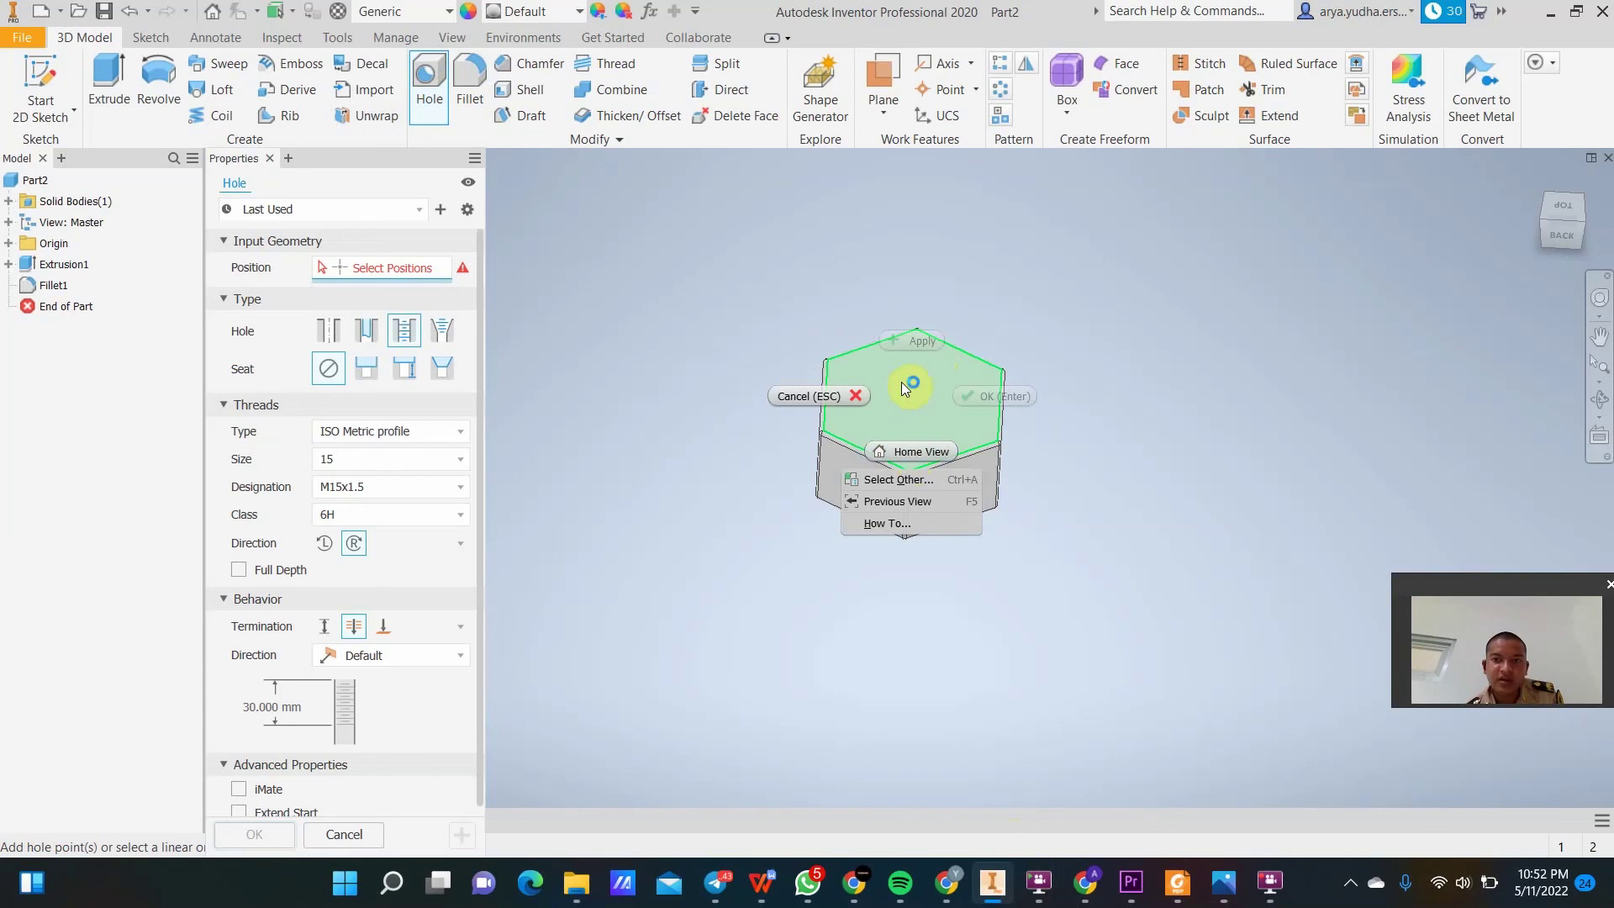
{"action": "left_click", "coordinate": [425, 76]}
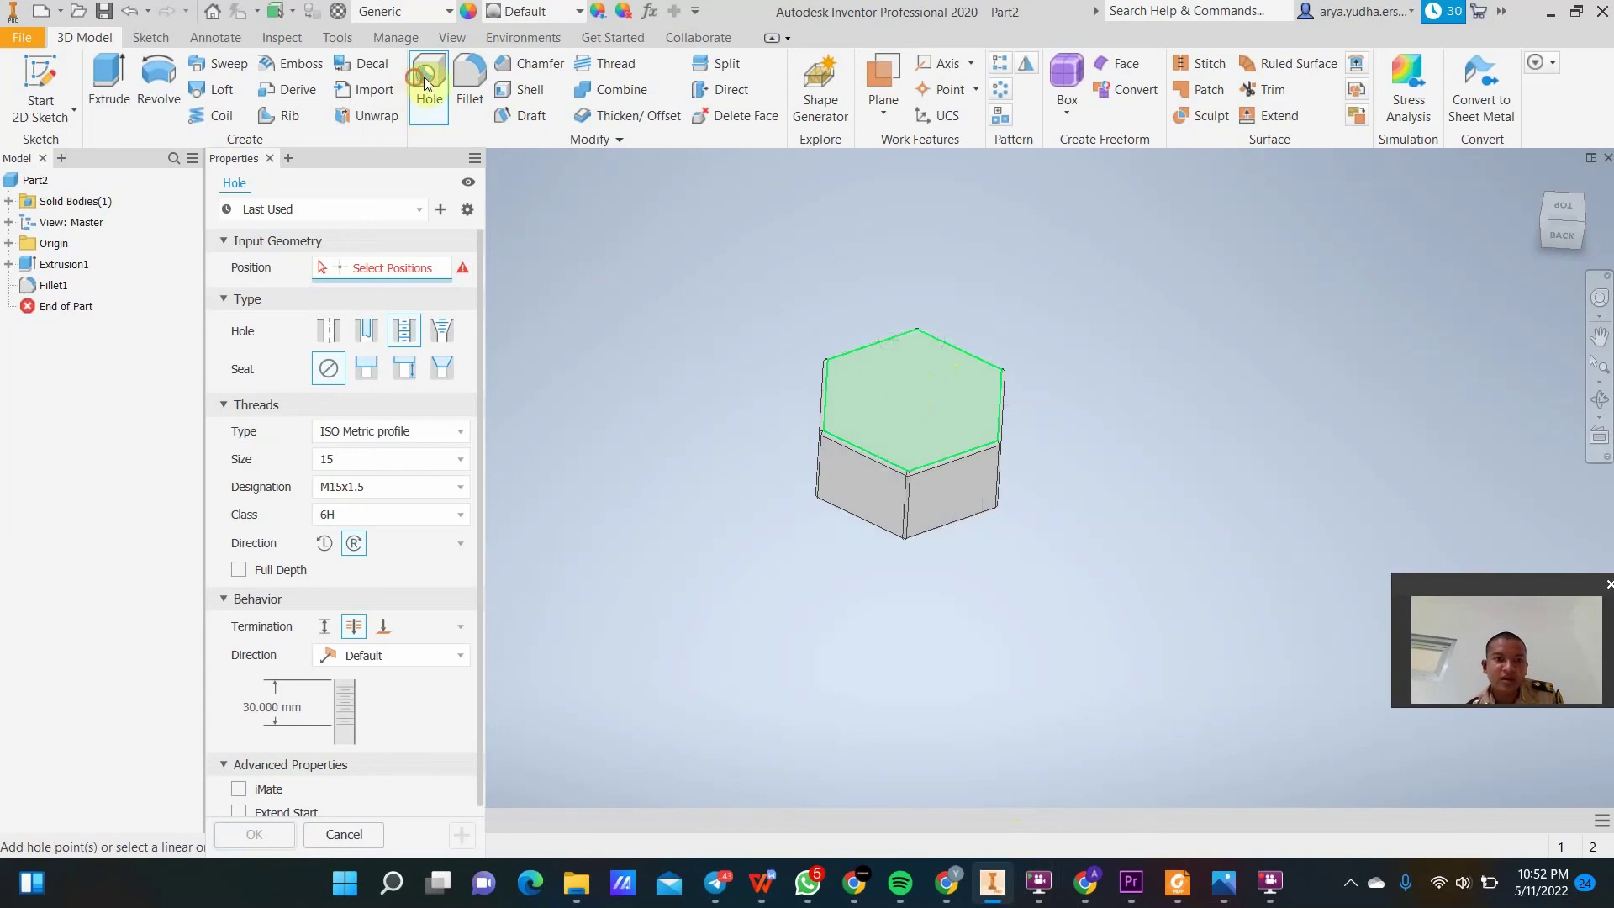
{"action": "left_click", "coordinate": [426, 77]}
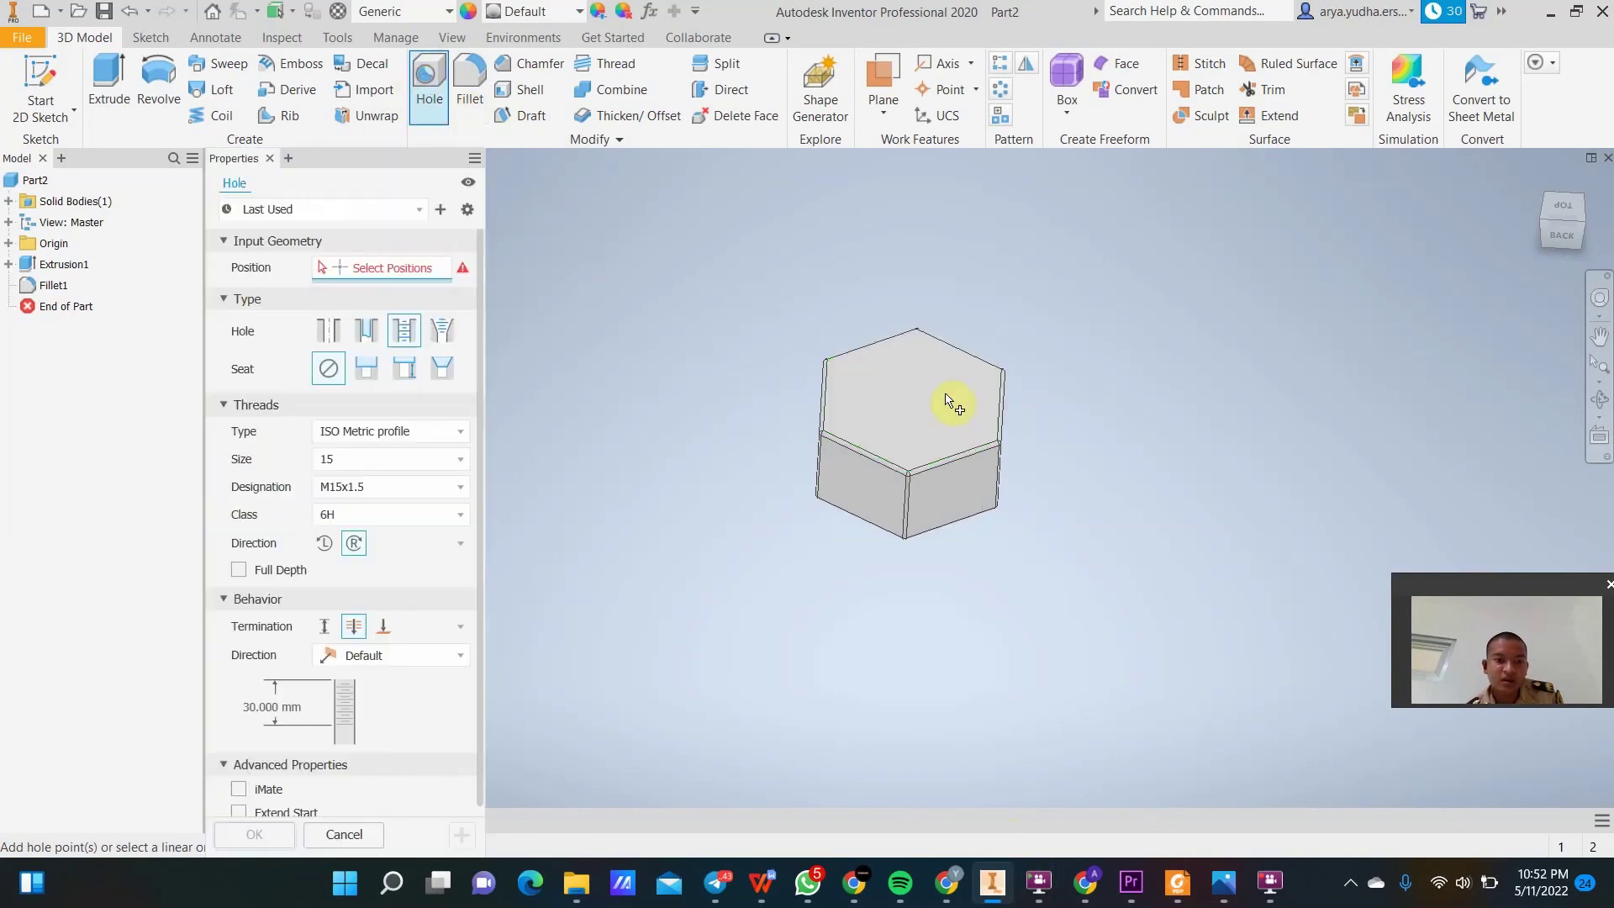
{"action": "right_click", "coordinate": [914, 387]}
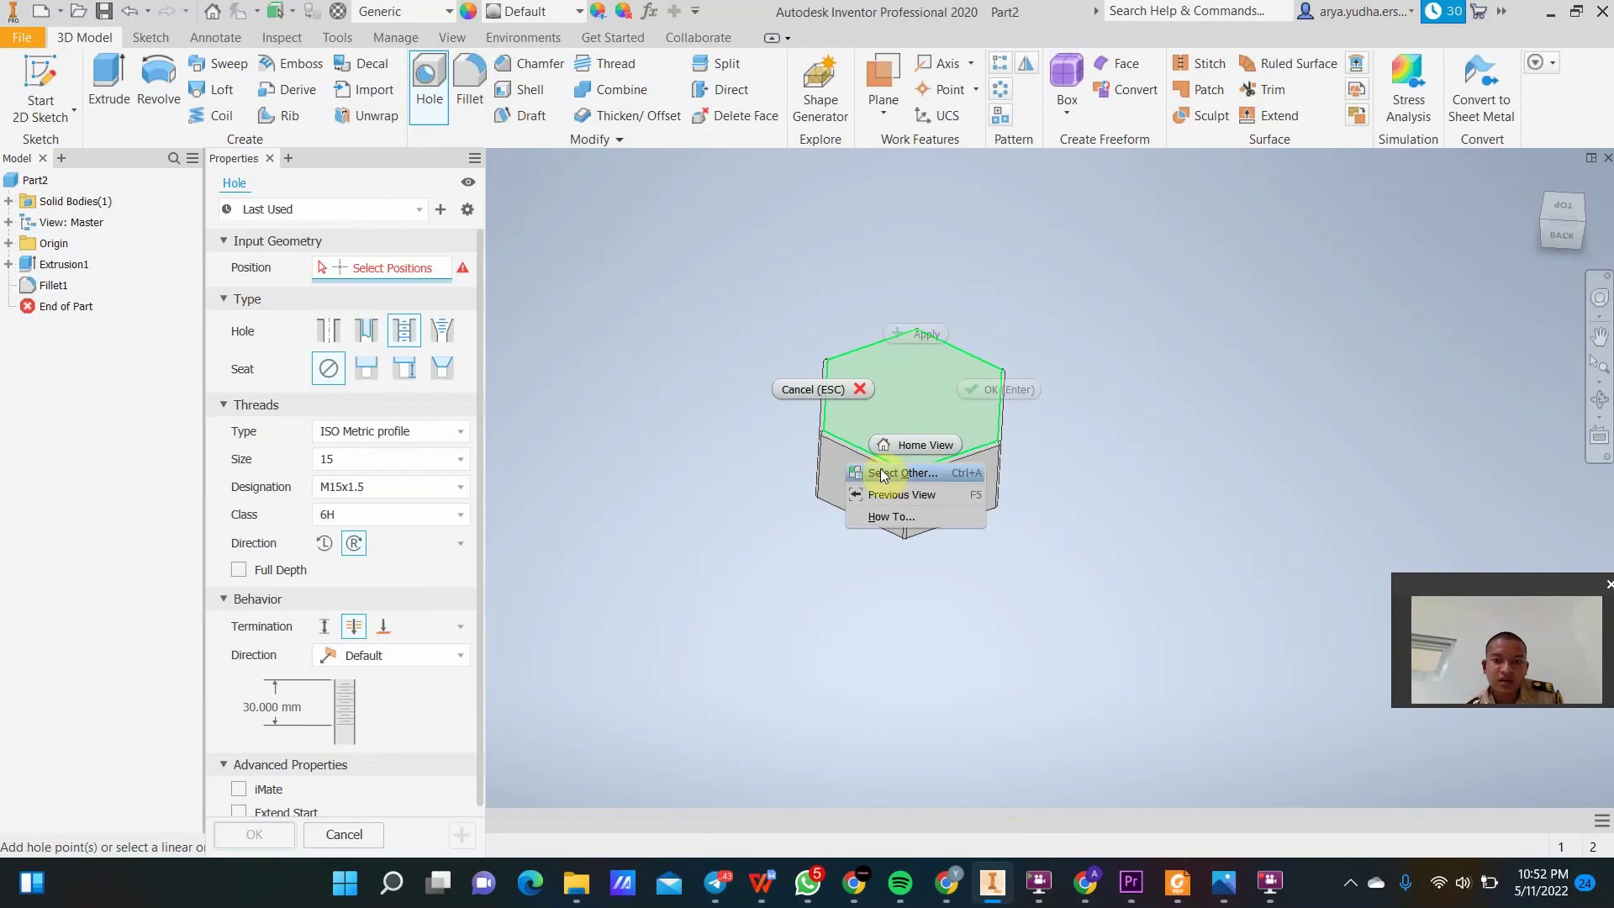
{"action": "left_click", "coordinate": [735, 434]}
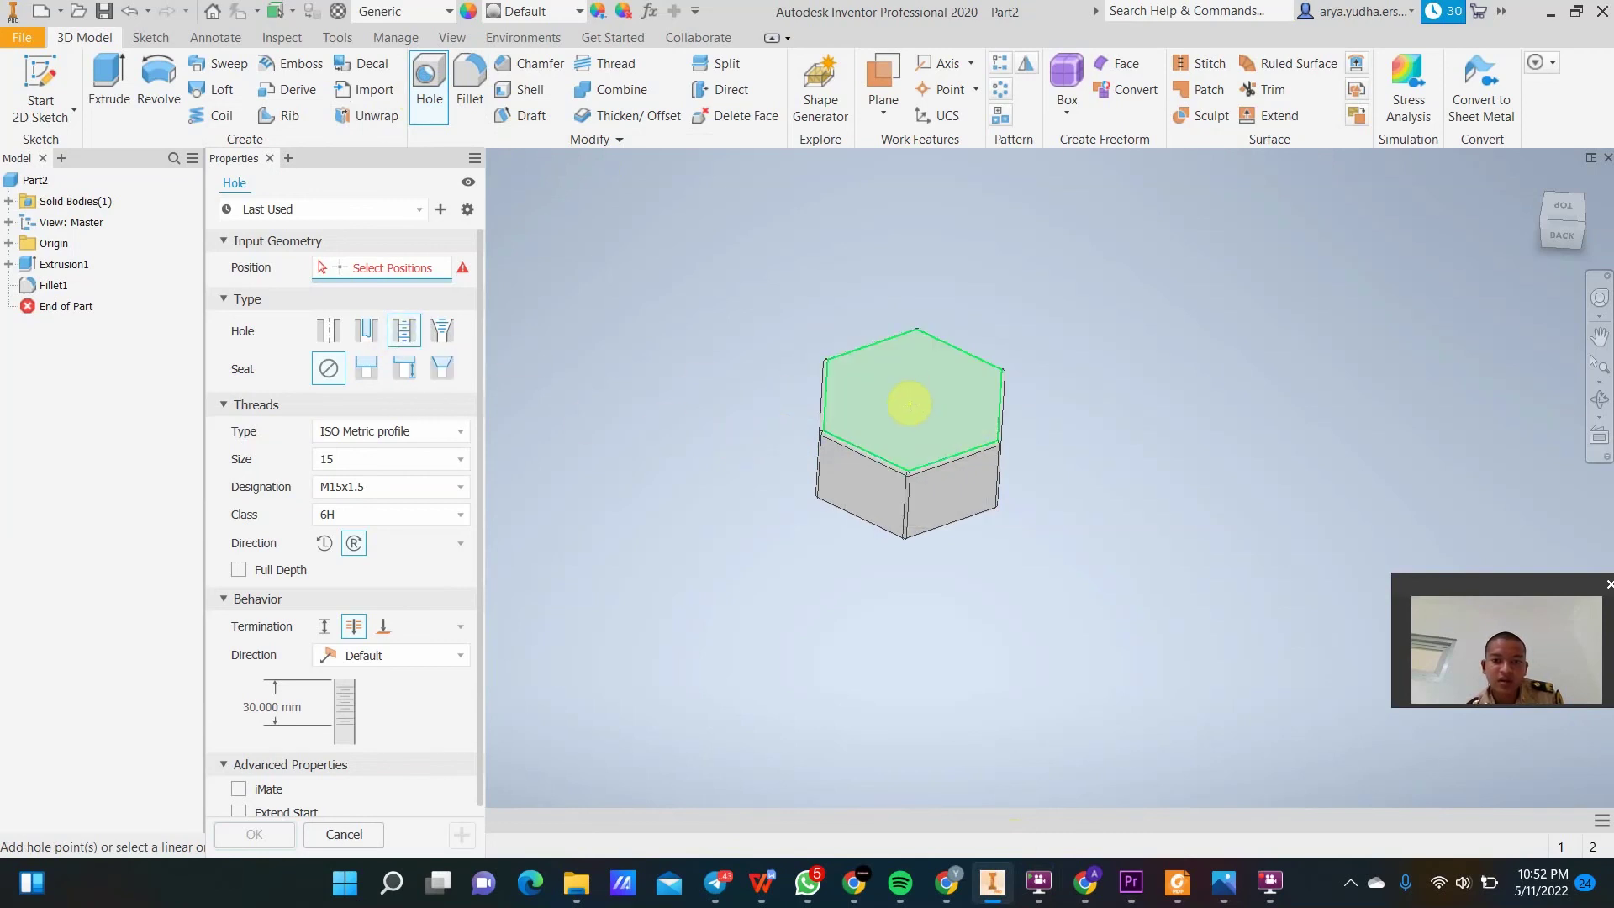
{"action": "left_click", "coordinate": [332, 834]}
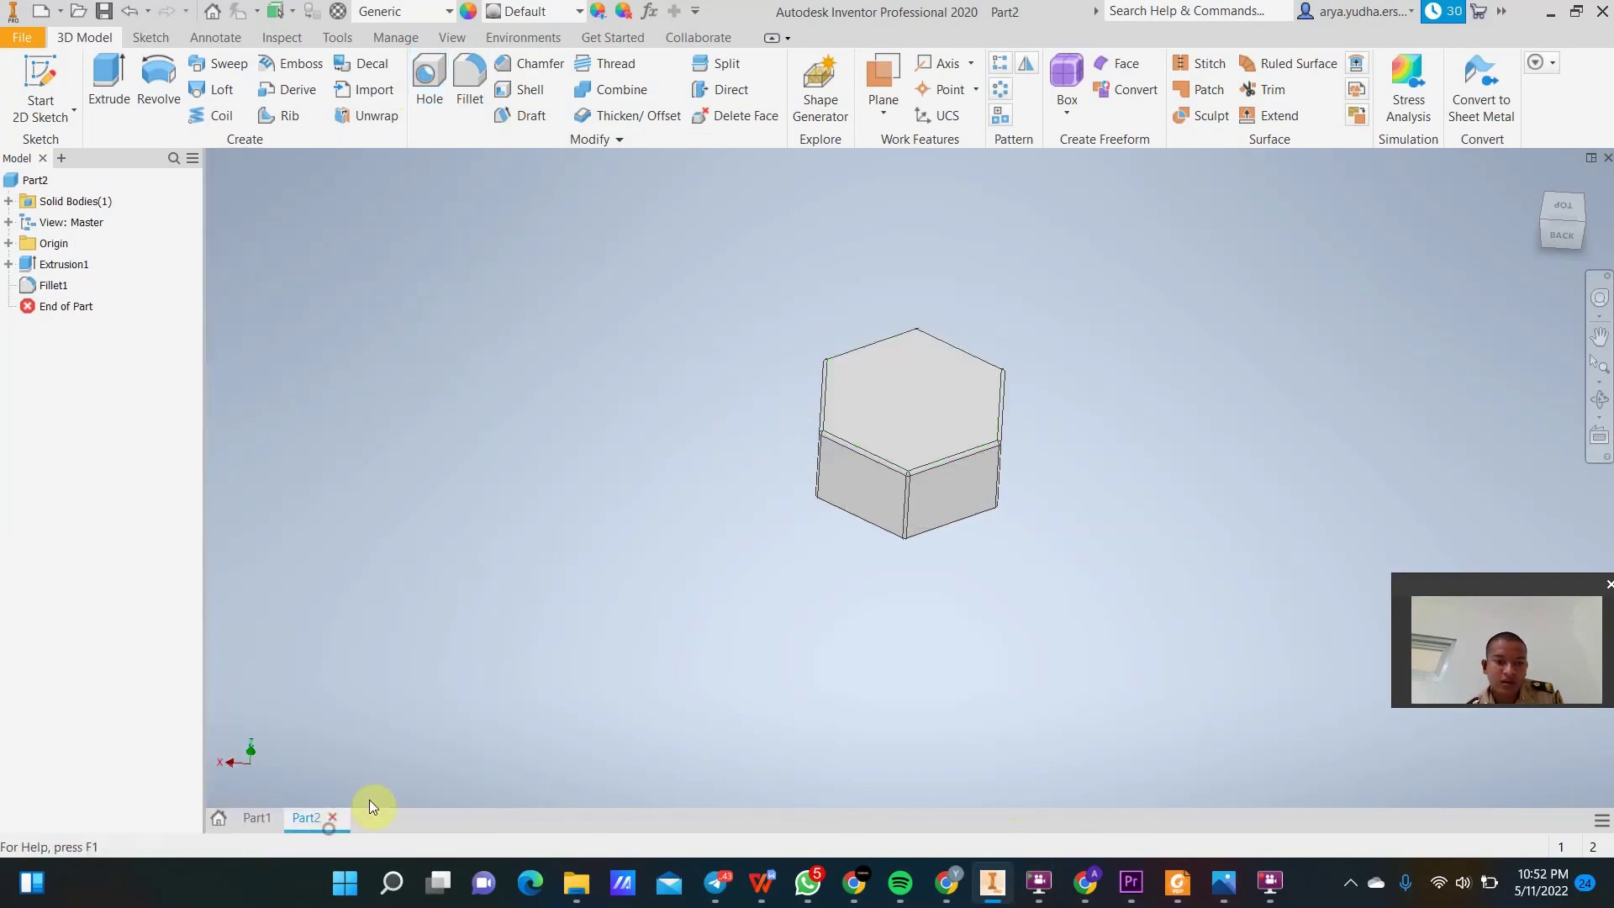
{"action": "right_click", "coordinate": [941, 414]}
{"action": "left_click", "coordinate": [938, 467]}
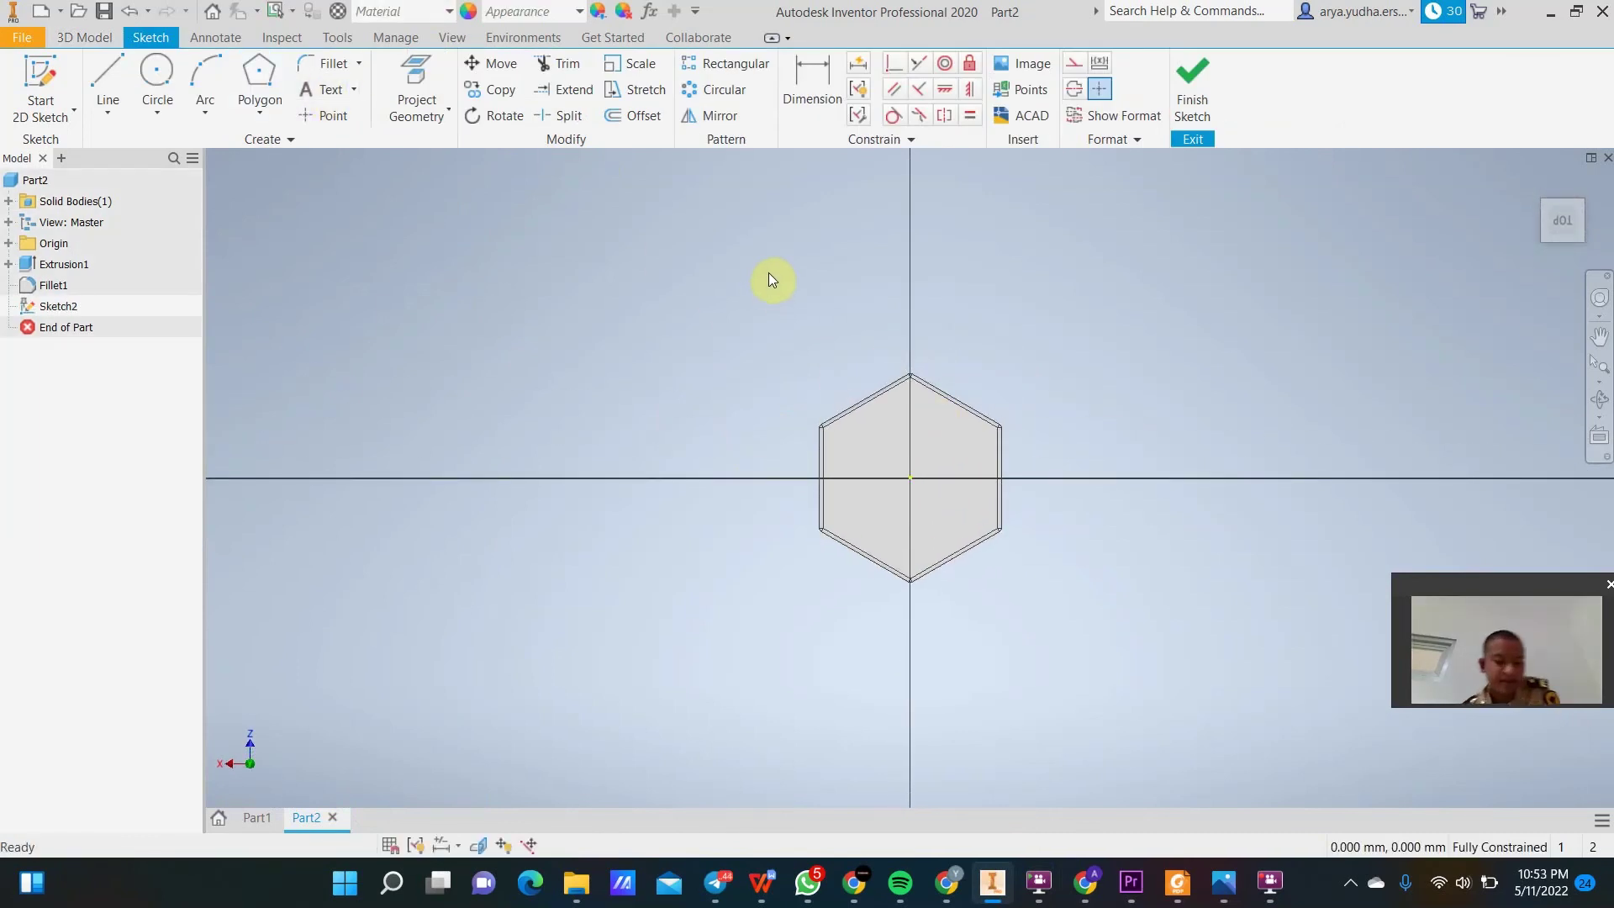
{"action": "key", "text": "ctrl+z"}
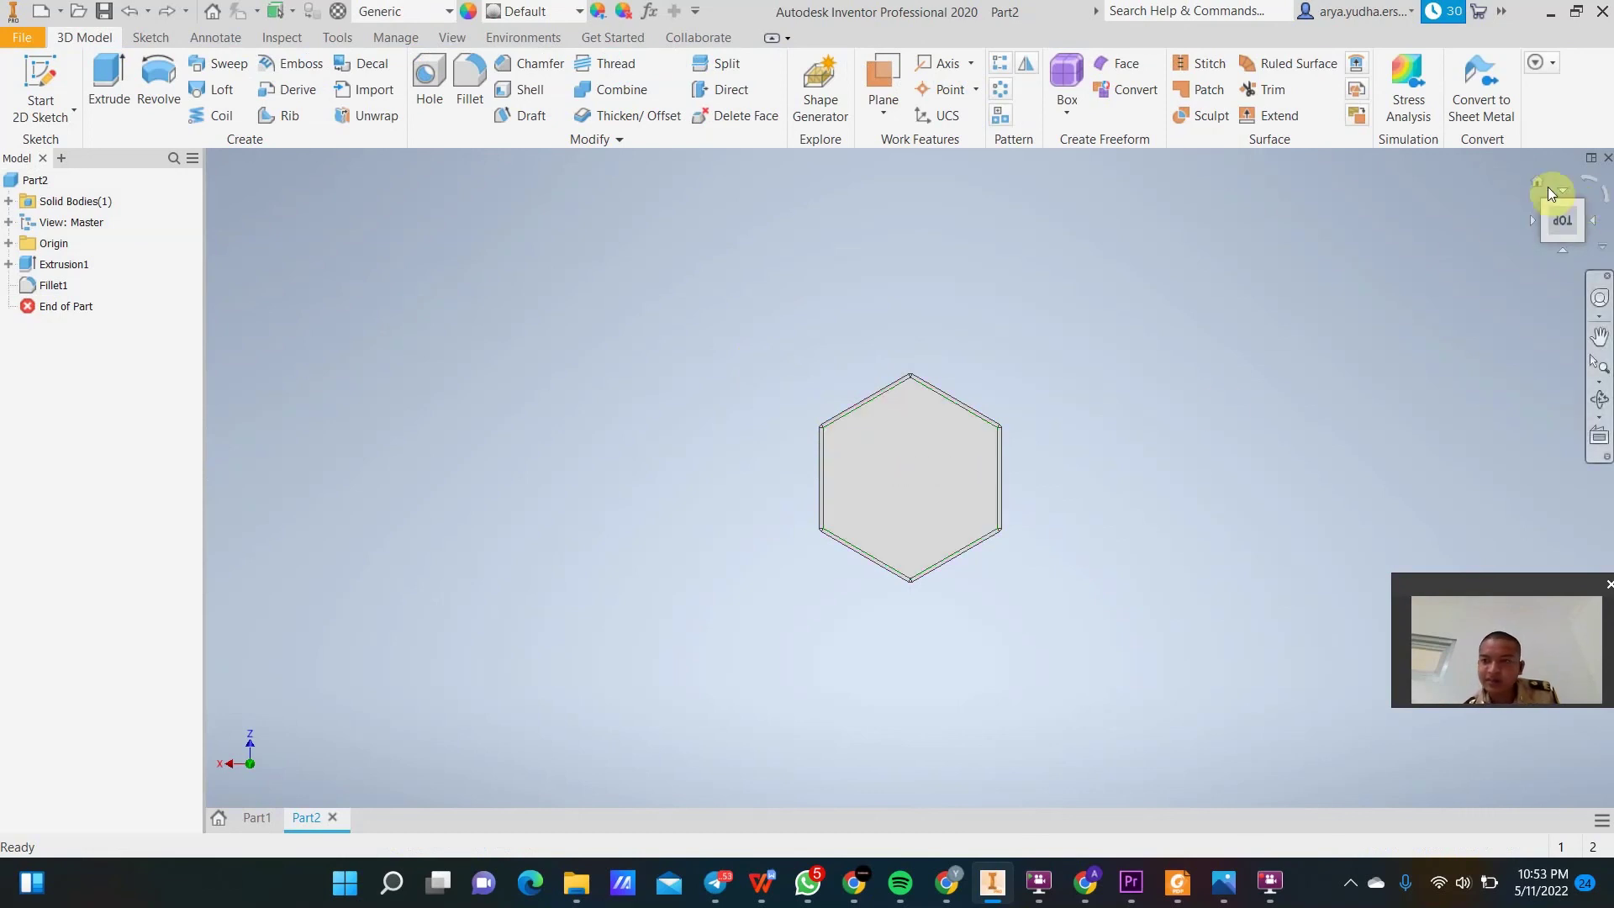
Create a new sketch on the prism's top hexagonal face and place a hole at its center point.
{"action": "left_click", "coordinate": [1540, 178]}
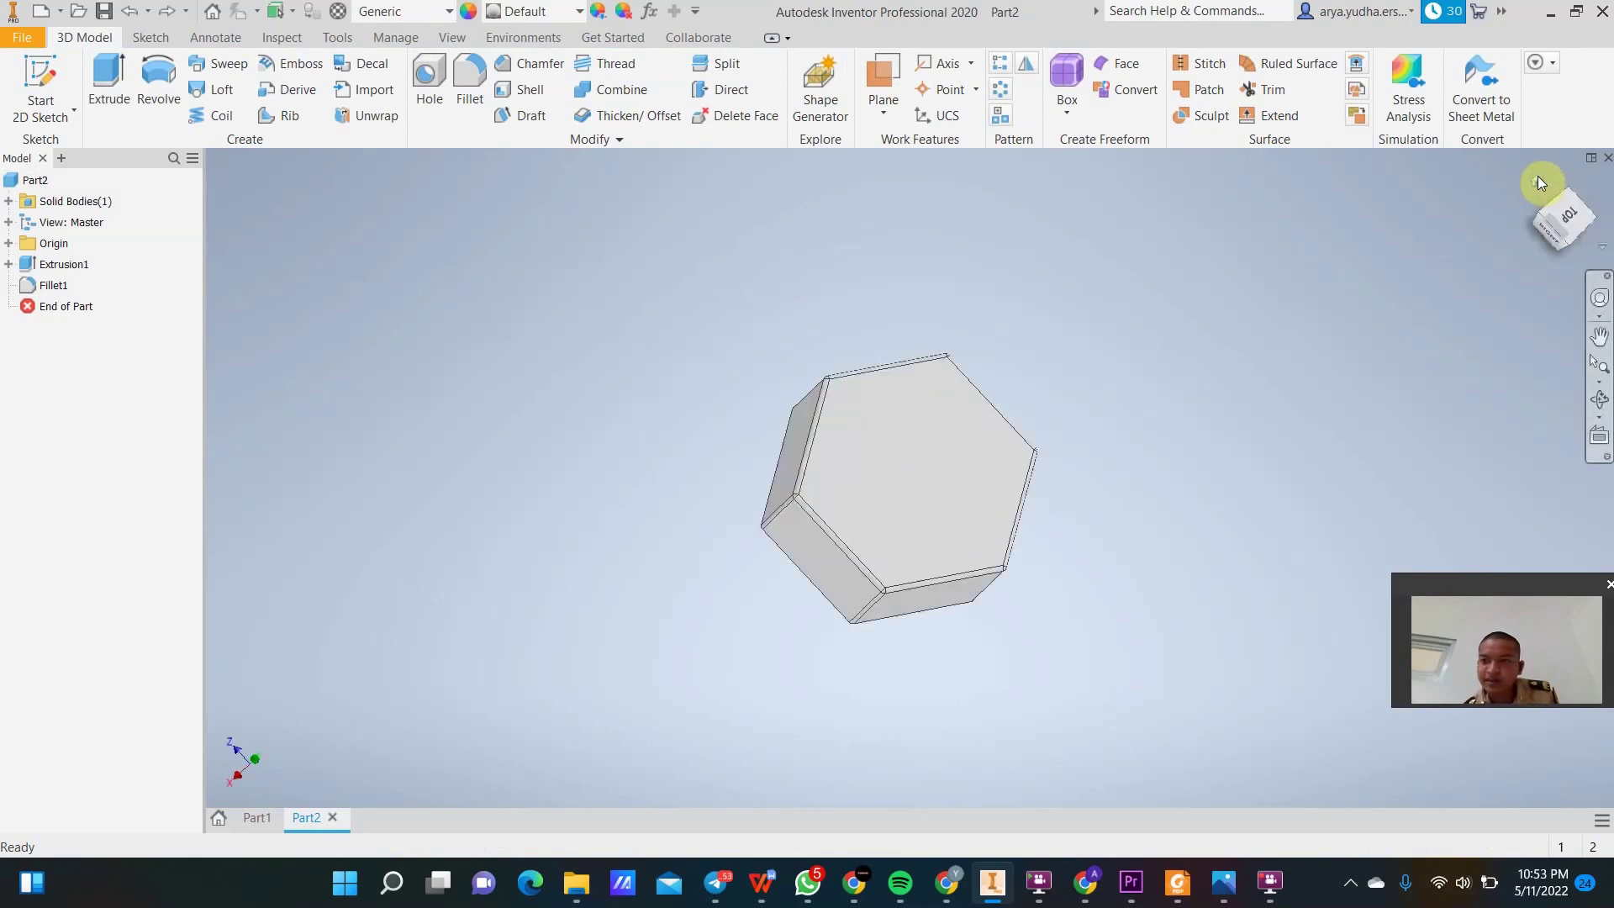
{"action": "left_click", "coordinate": [1567, 207]}
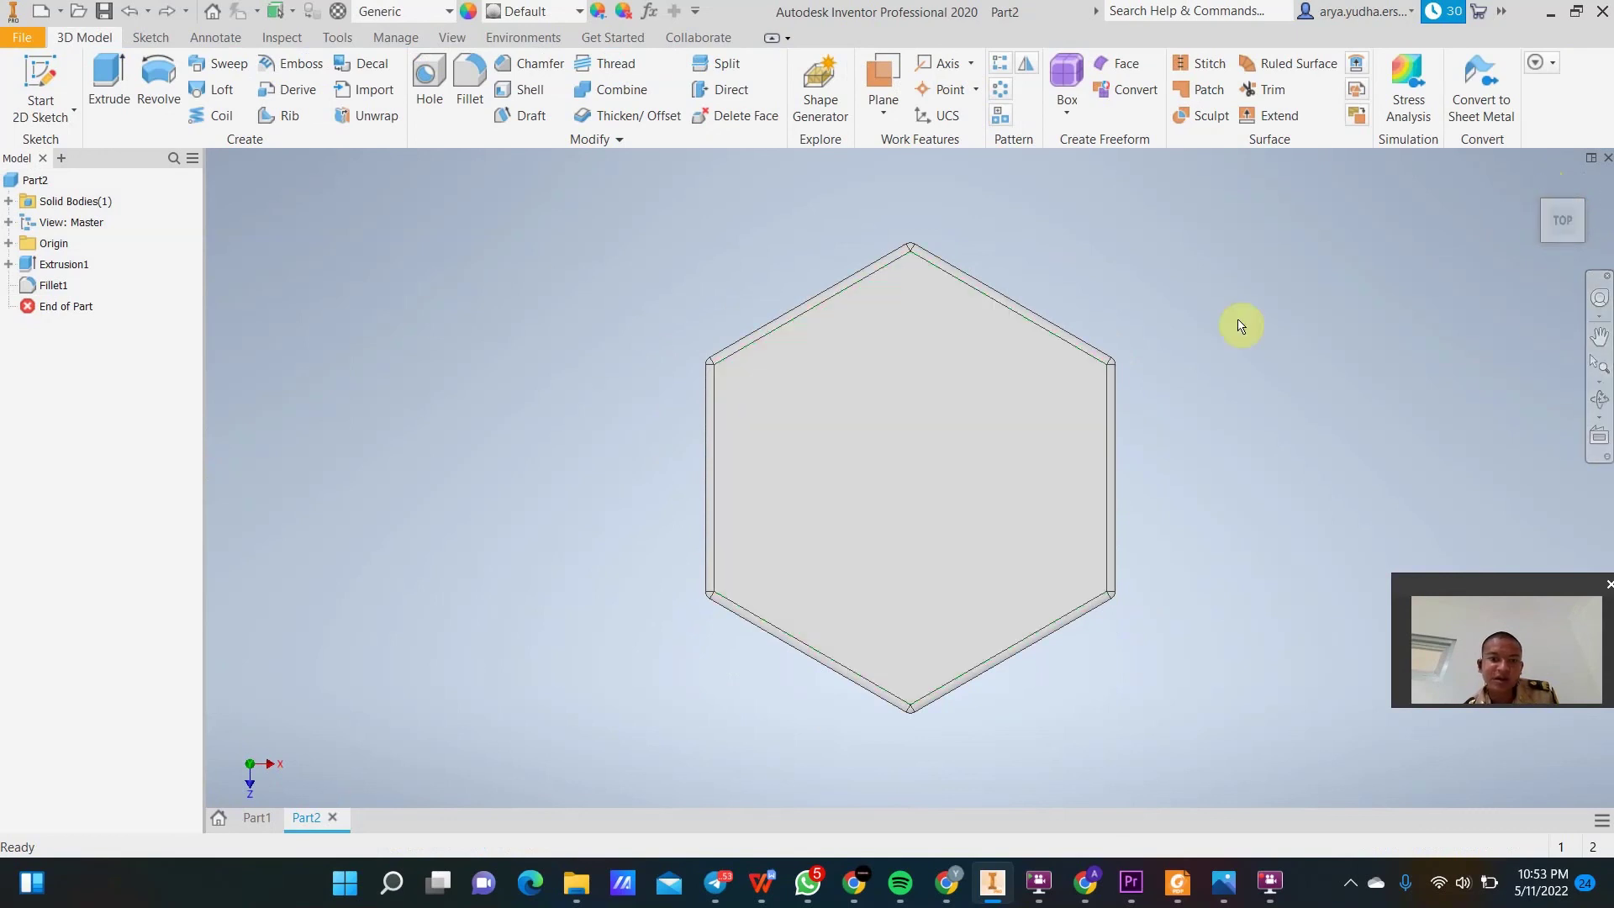
{"action": "right_click", "coordinate": [938, 436]}
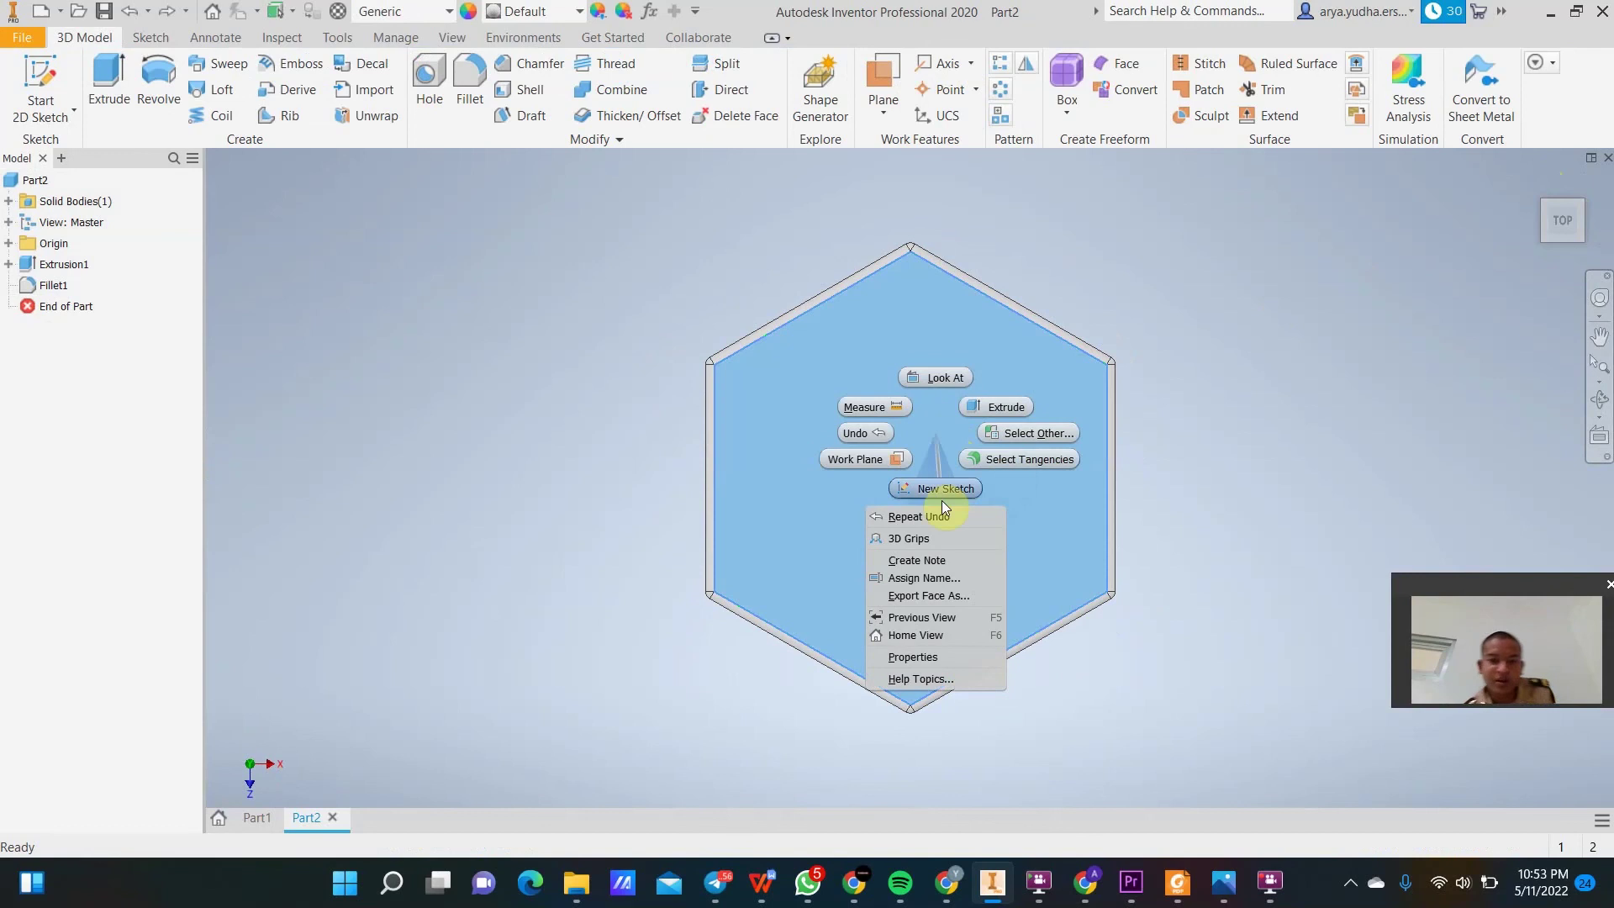
{"action": "left_click", "coordinate": [936, 488]}
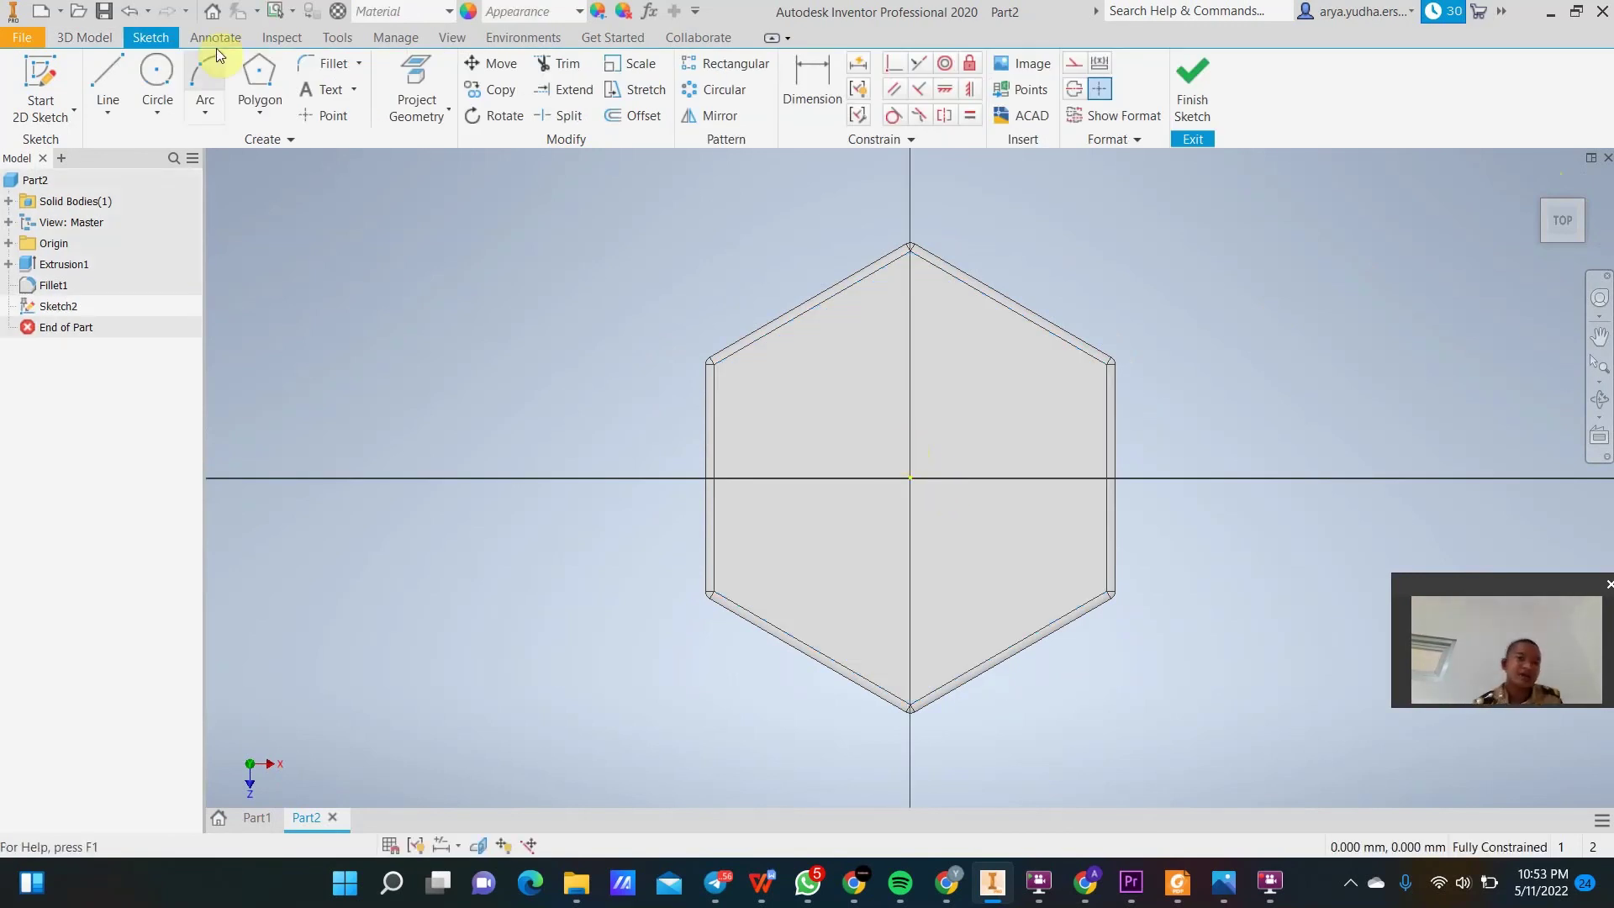
{"action": "left_click", "coordinate": [74, 37]}
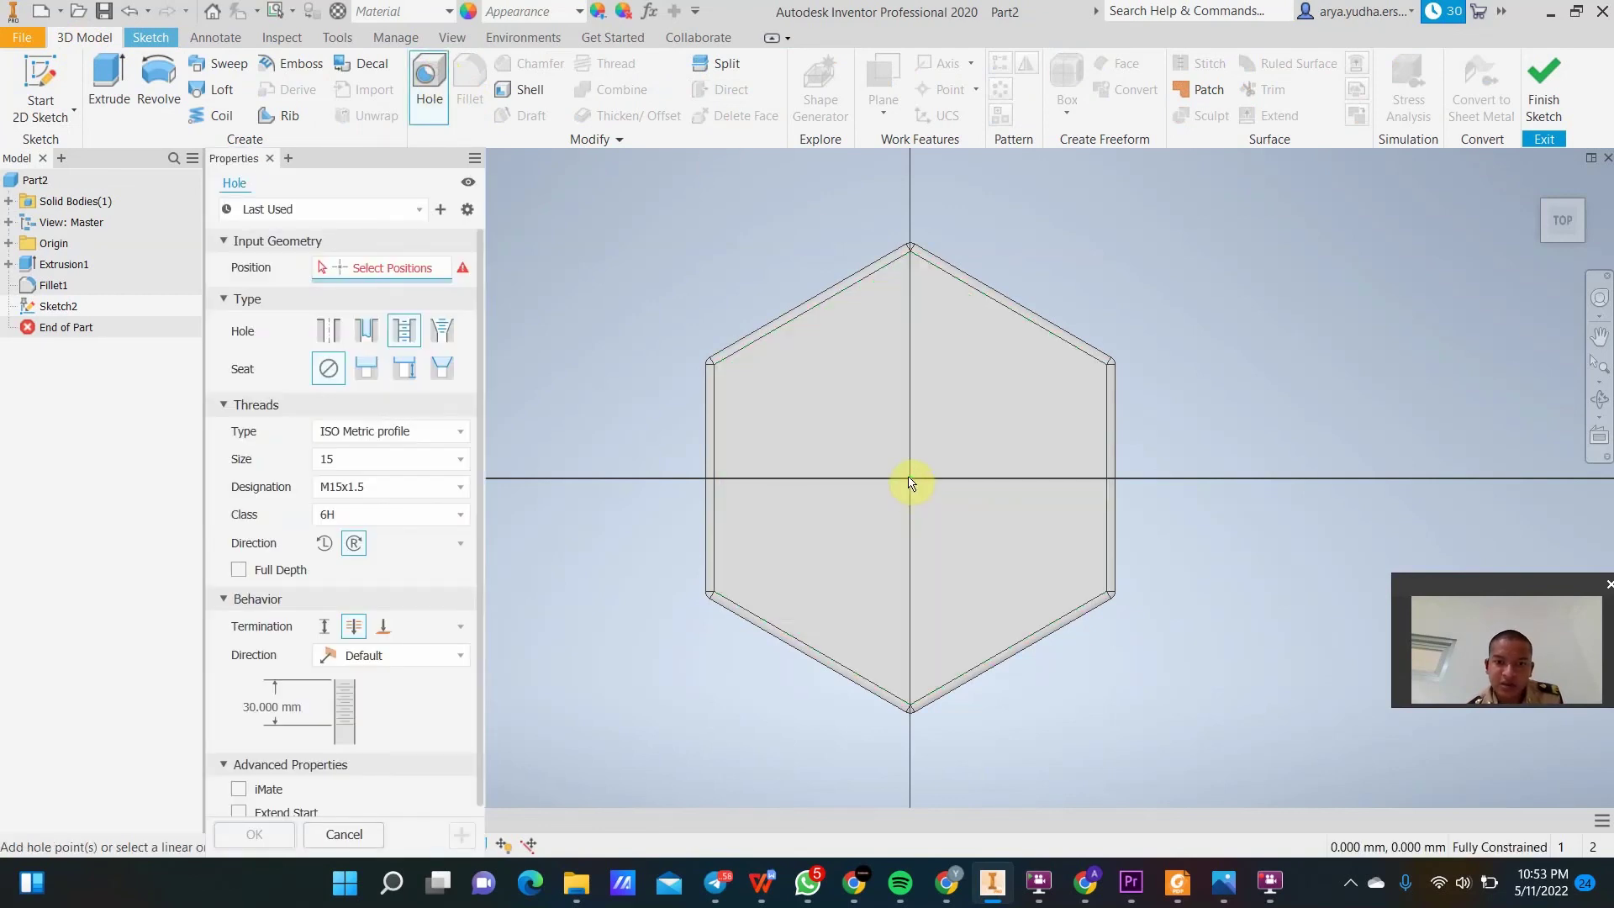
{"action": "left_click", "coordinate": [910, 479]}
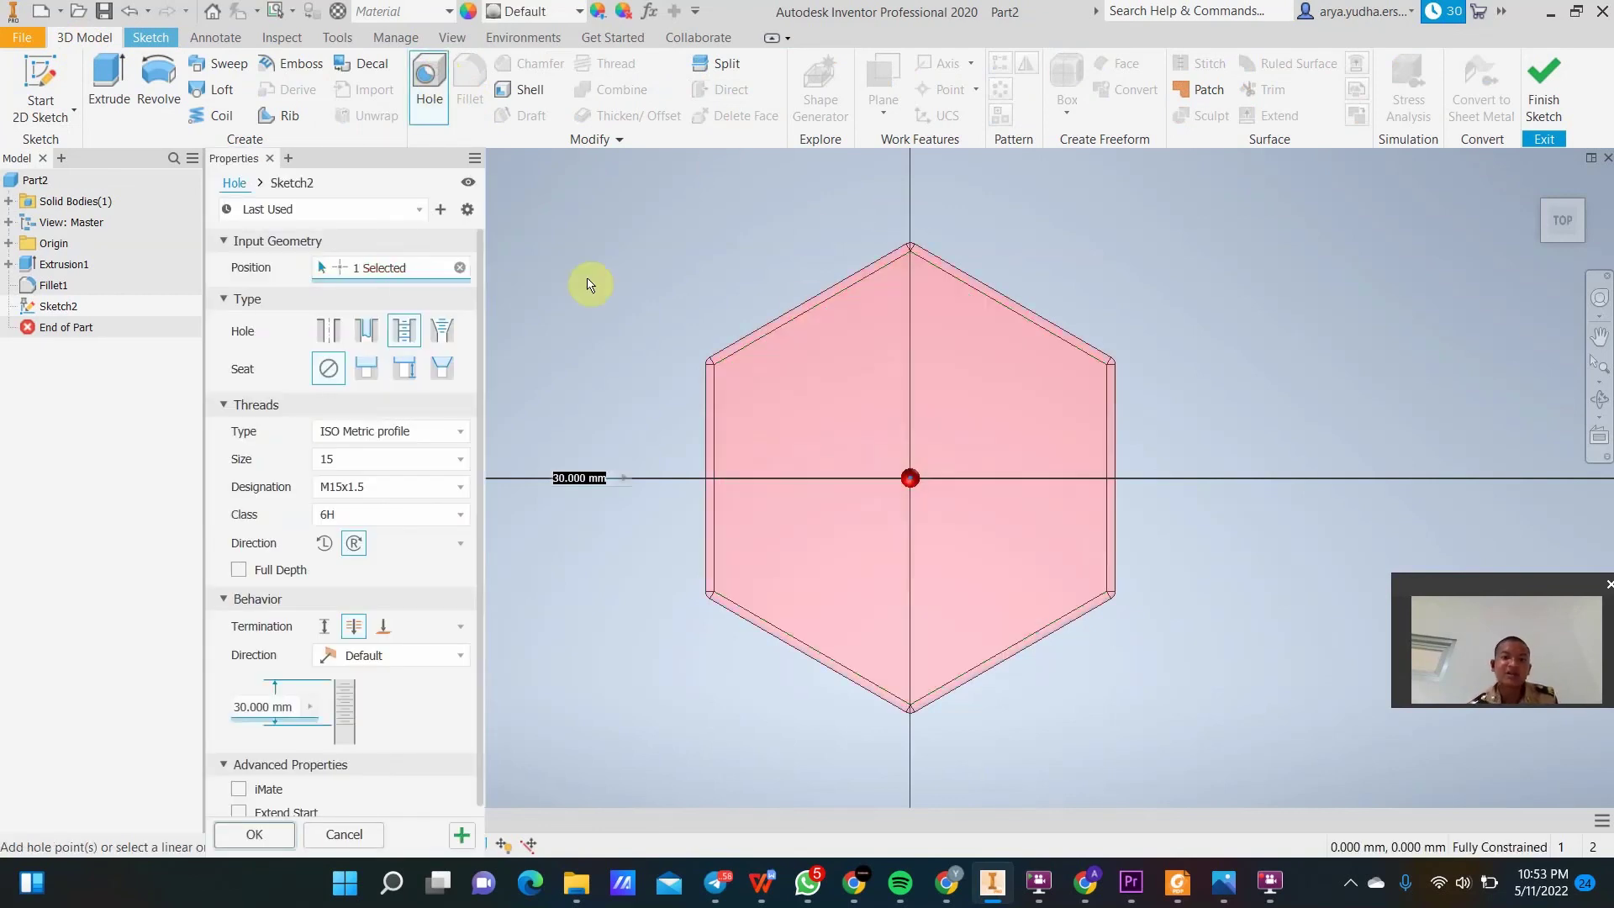
Try ISO Metric profile thread sizes 3, 4 and 8 for the tapped center hole.
{"action": "left_click", "coordinate": [376, 457]}
{"action": "scroll", "coordinate": [384, 489], "scroll_direction": "up", "scroll_amount": 7}
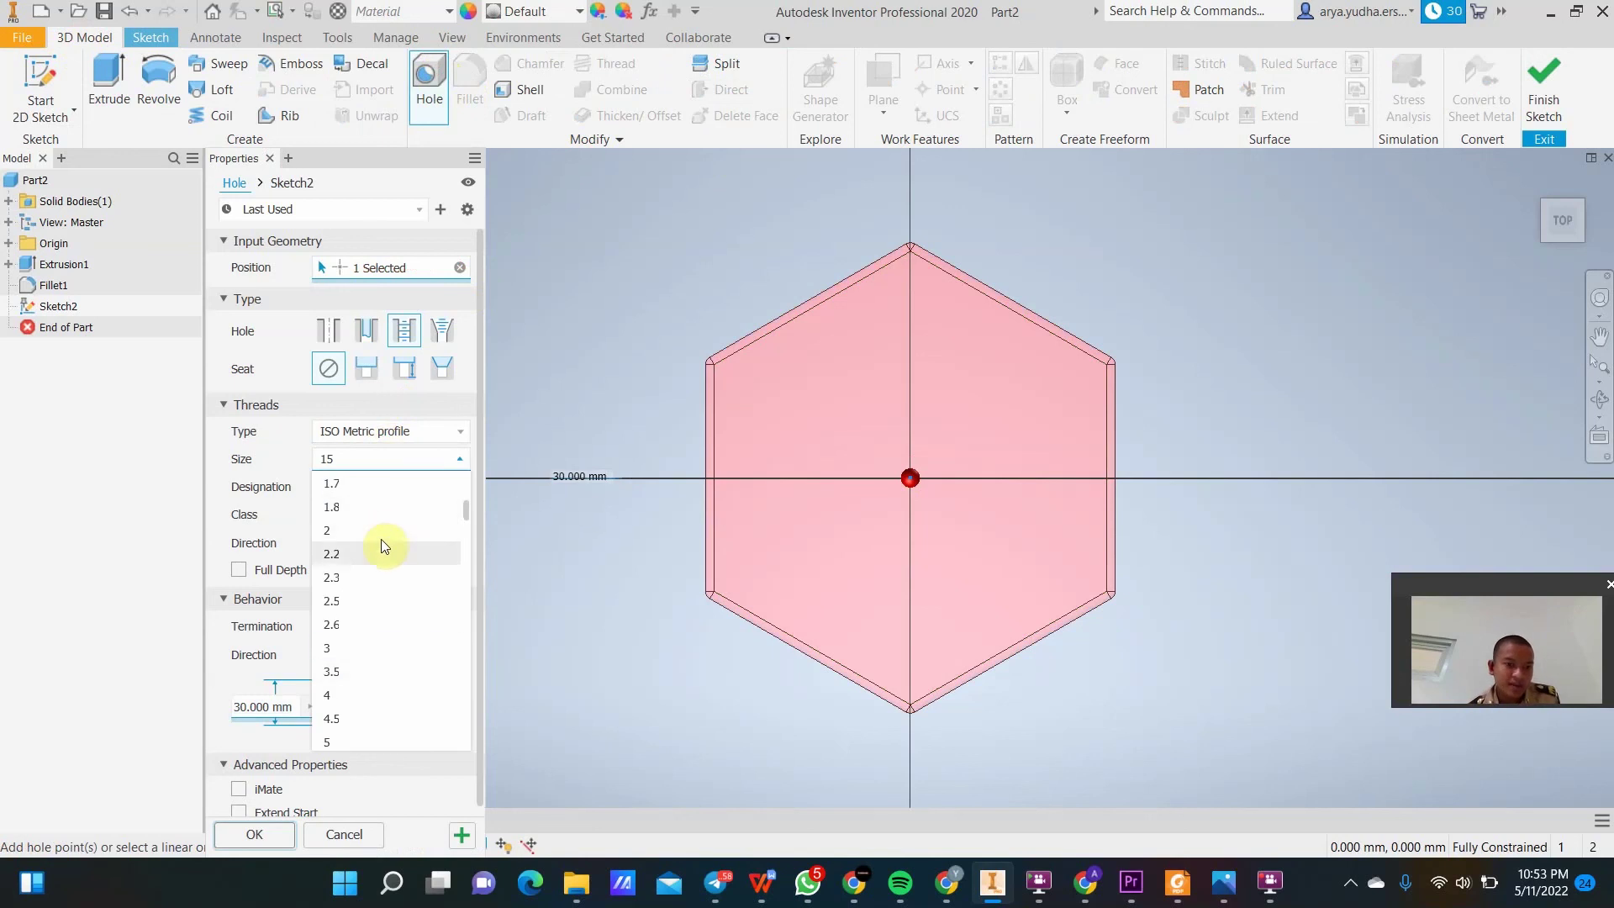
{"action": "left_click", "coordinate": [352, 662]}
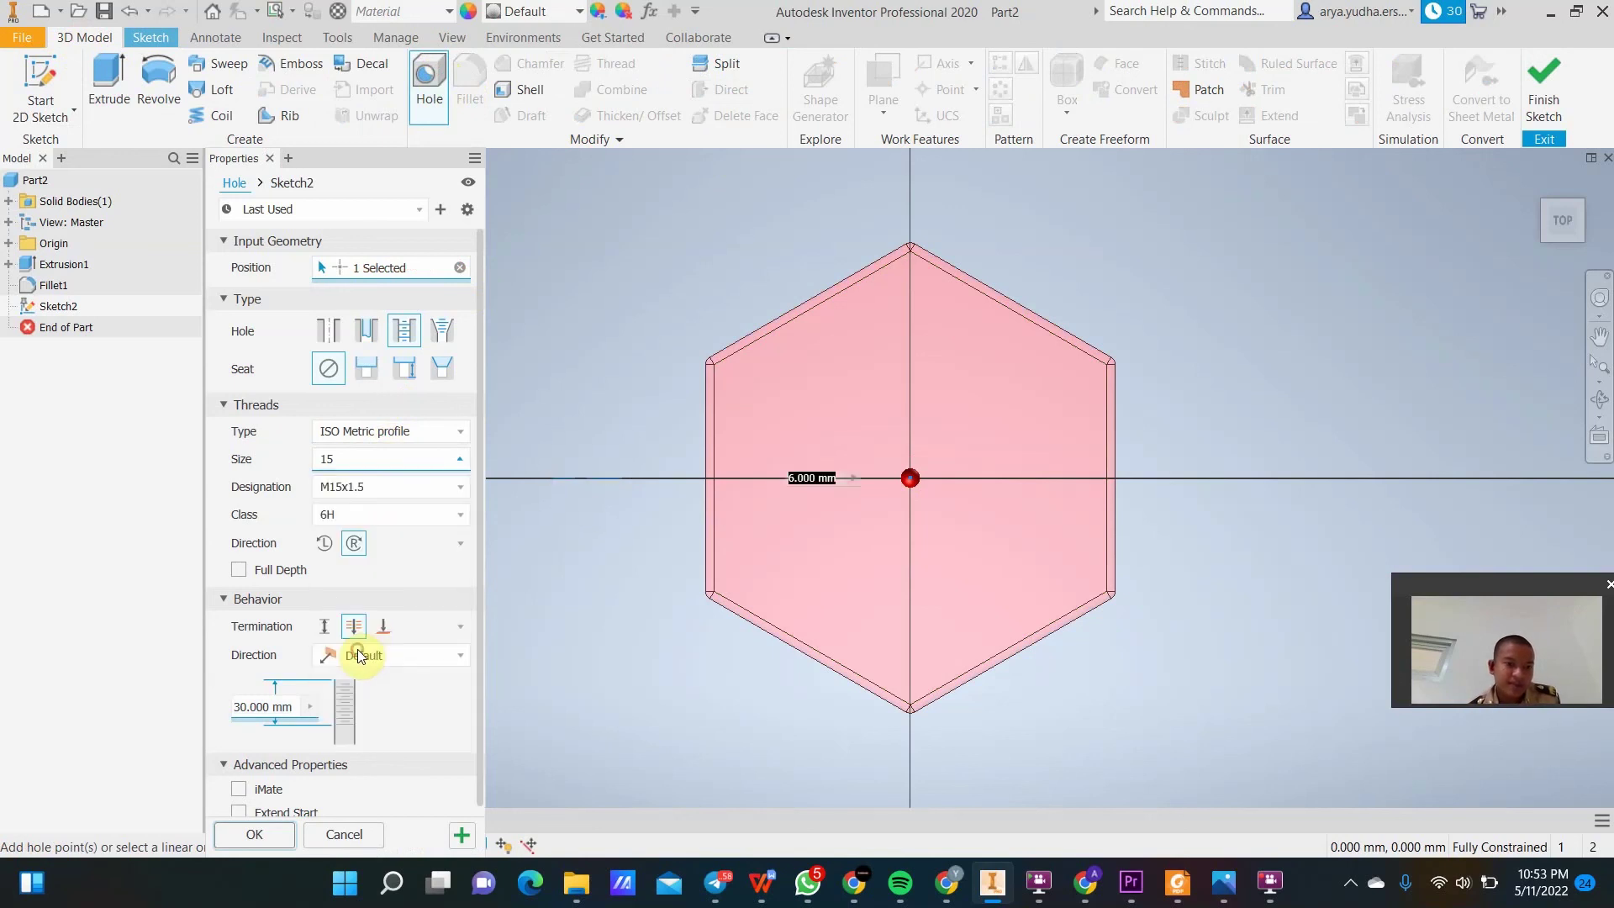
{"action": "left_click", "coordinate": [396, 448]}
{"action": "scroll", "coordinate": [375, 555], "scroll_direction": "down", "scroll_amount": 2}
{"action": "scroll", "coordinate": [372, 557], "scroll_direction": "up", "scroll_amount": 2}
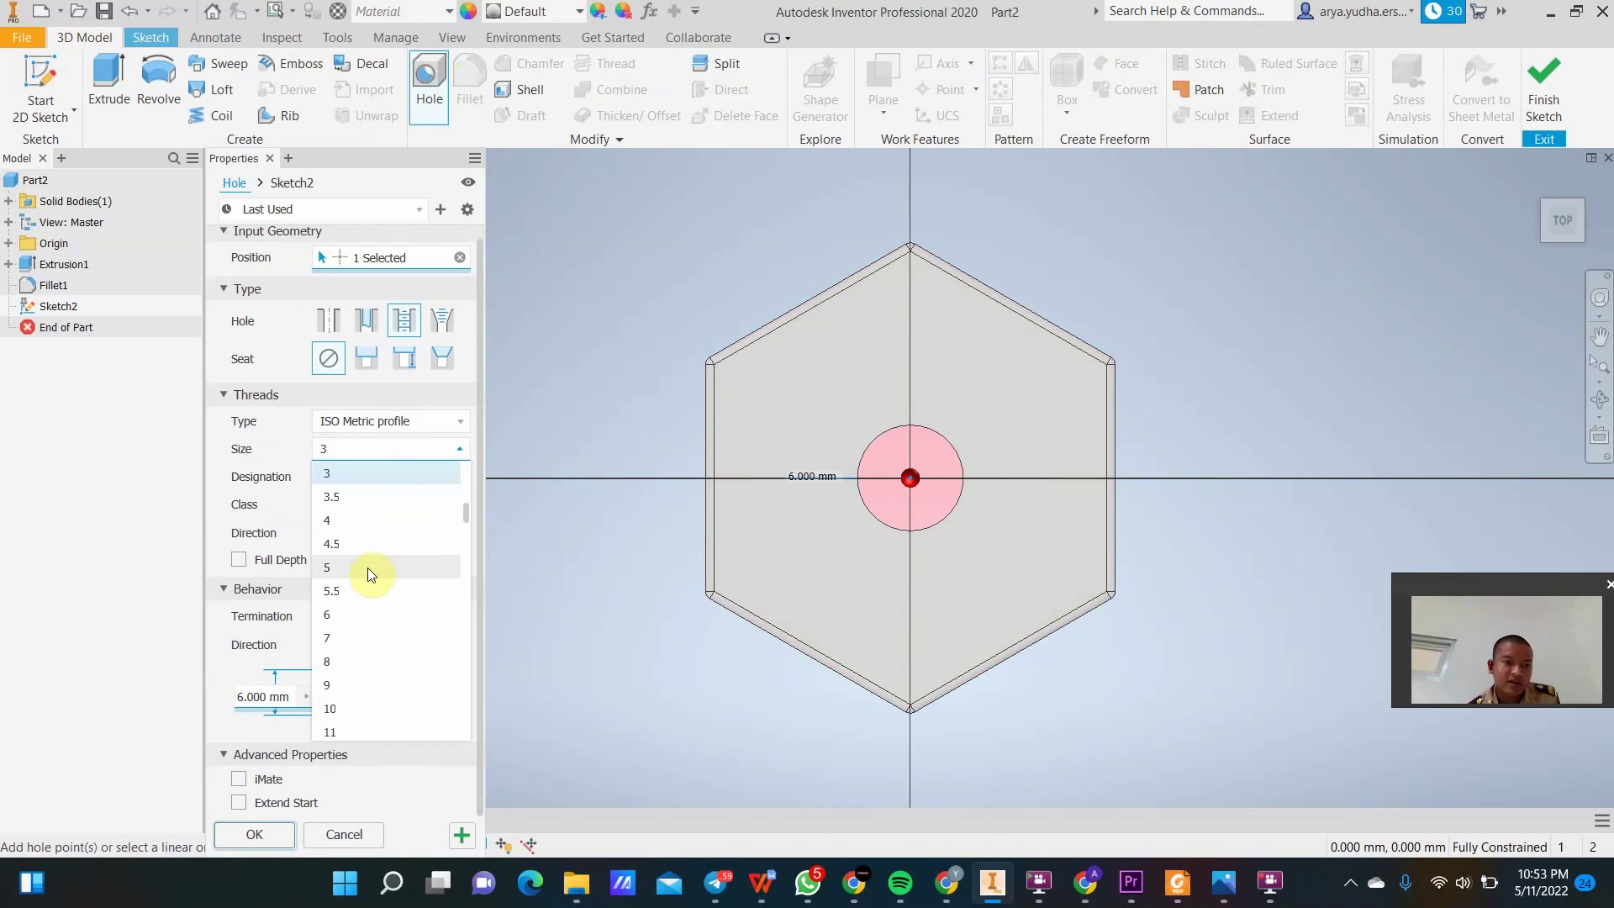
{"action": "left_click", "coordinate": [401, 520]}
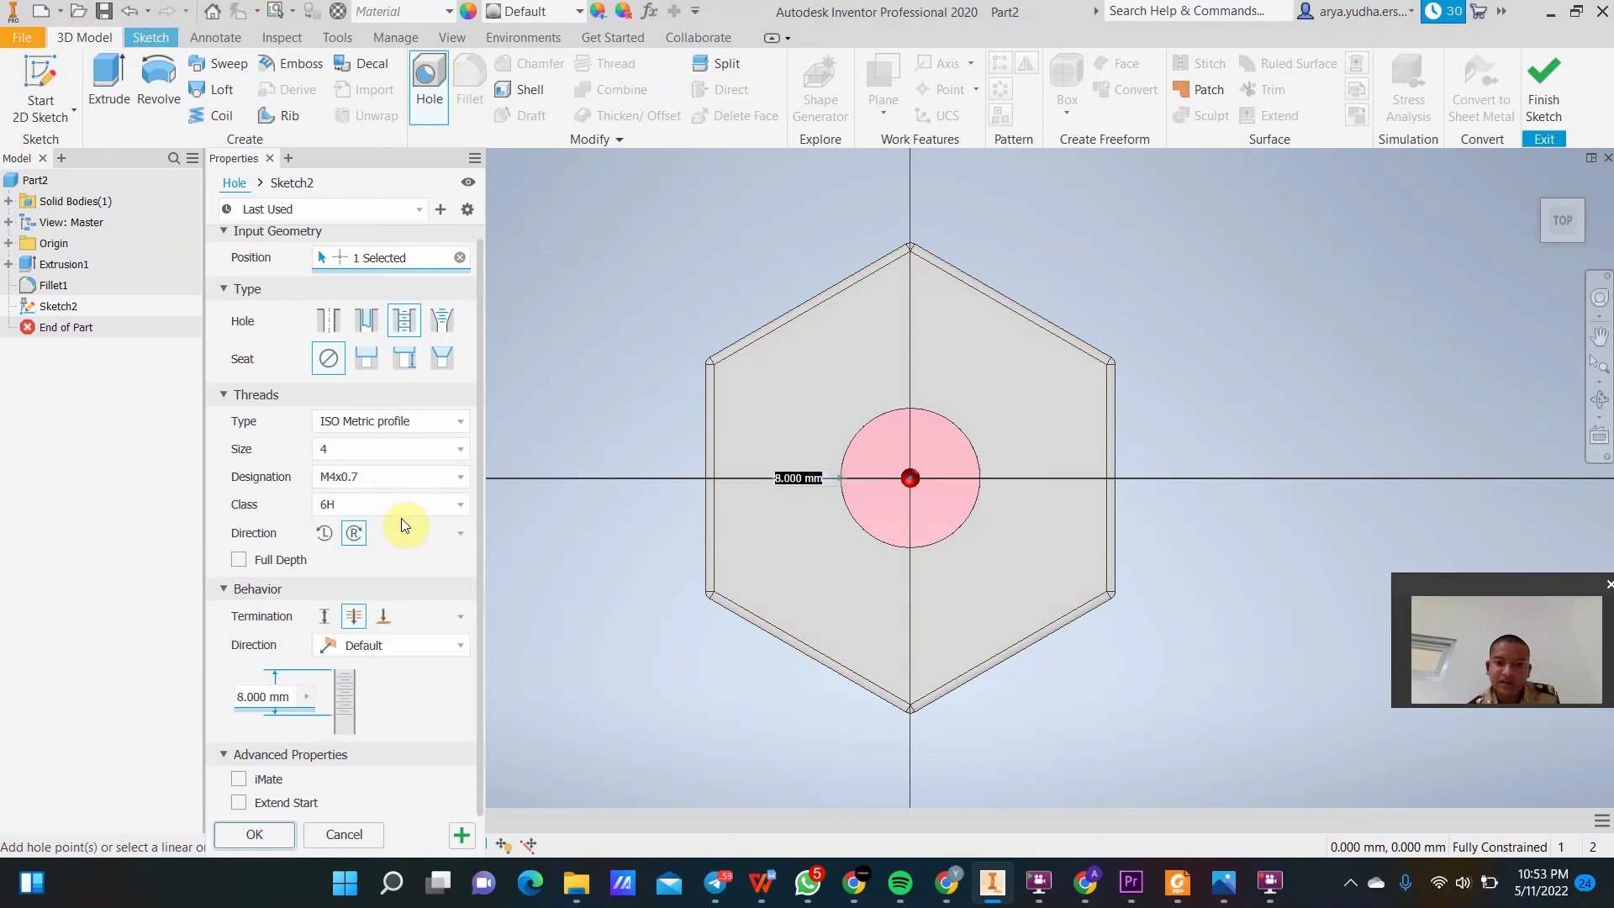
{"action": "left_click", "coordinate": [409, 451]}
{"action": "left_click", "coordinate": [375, 613]}
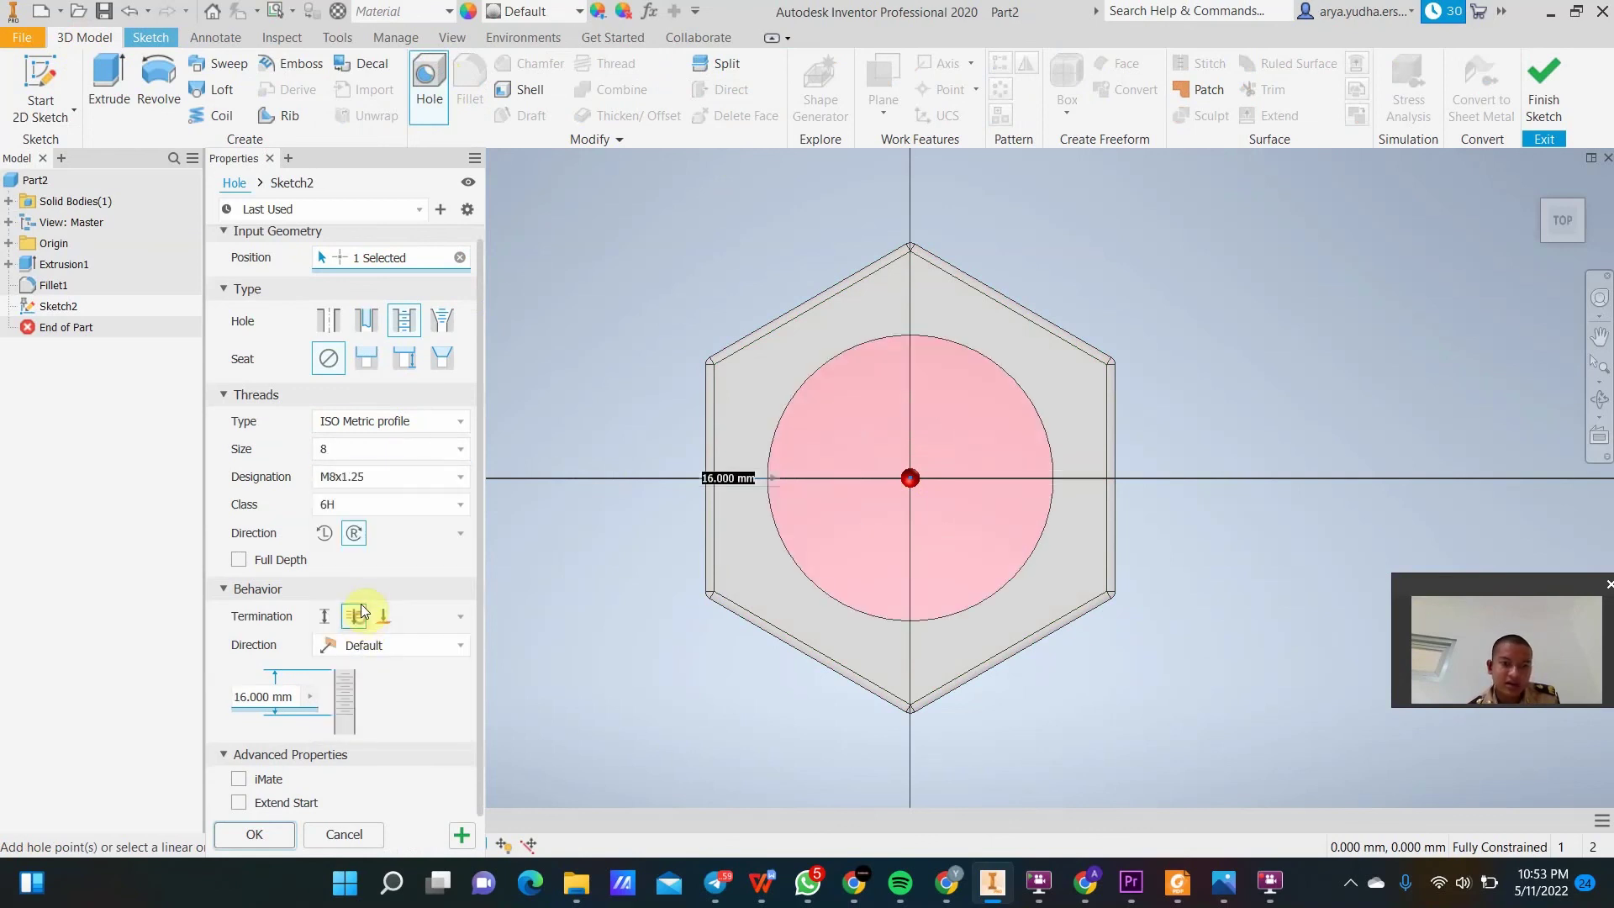
Set the tapped hole's ISO Metric profile size to 9 and create the through hole.
{"action": "left_click", "coordinate": [372, 444]}
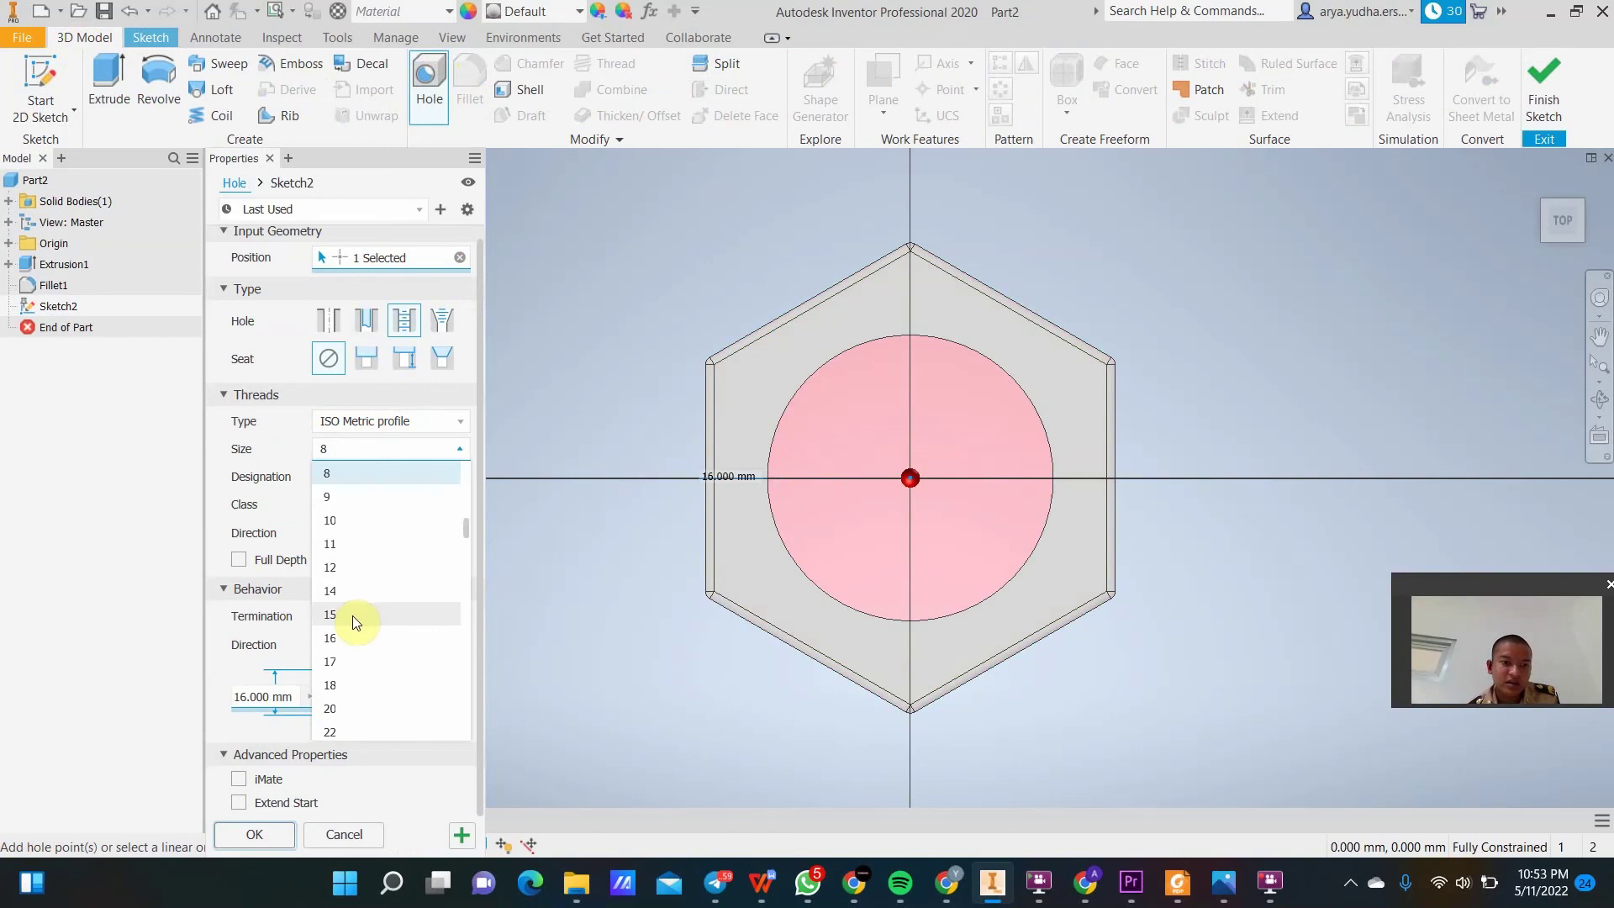
{"action": "left_click", "coordinate": [383, 500]}
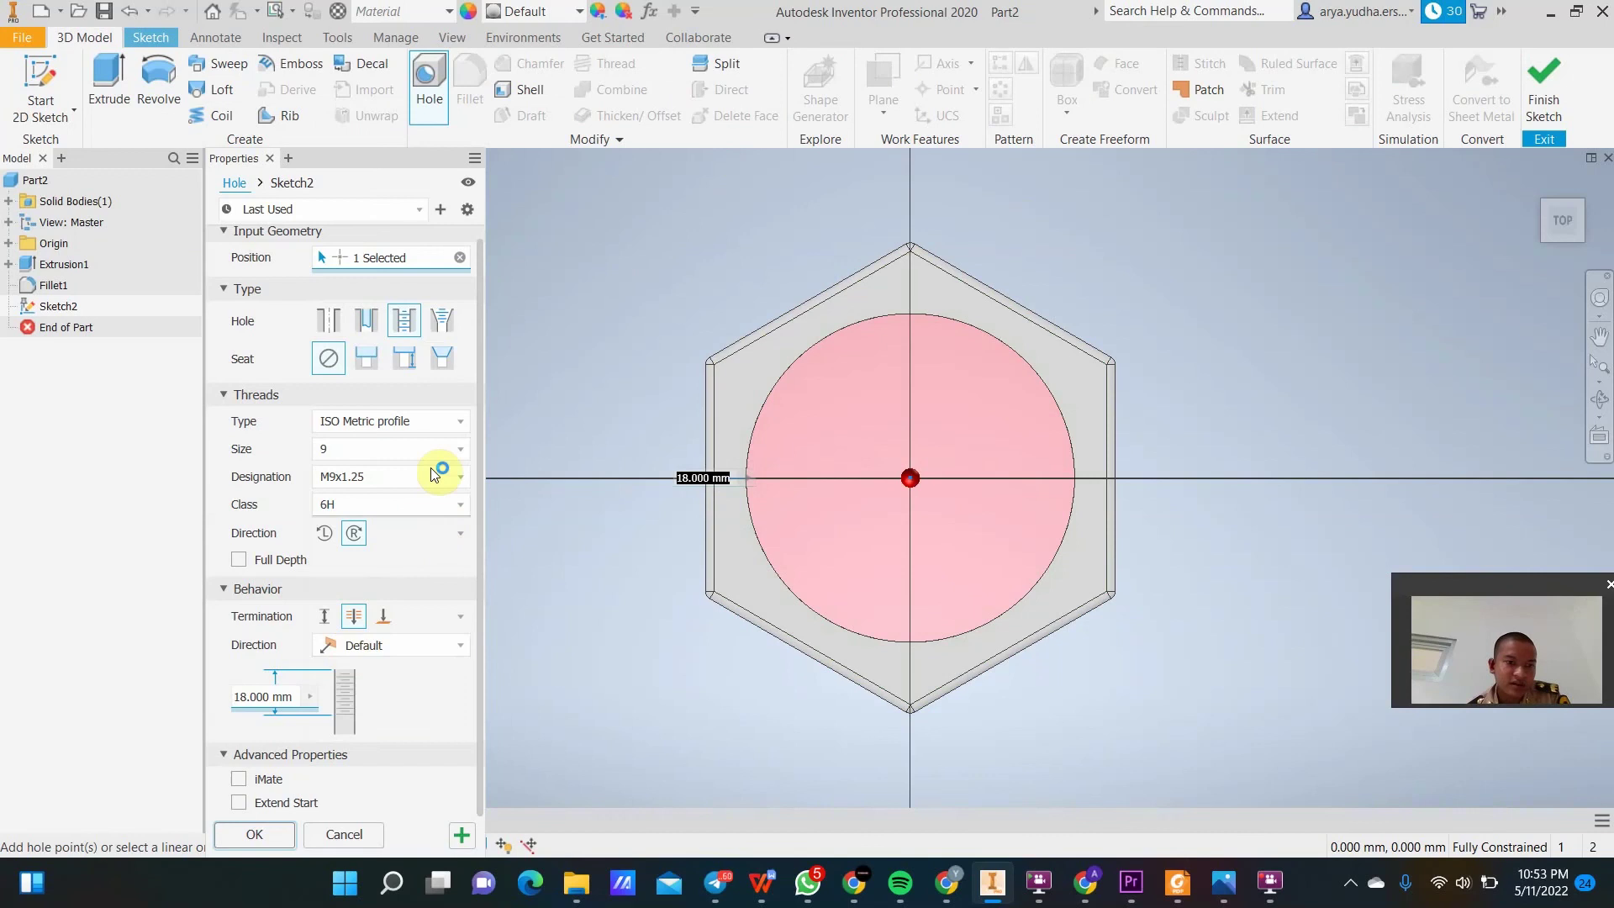
{"action": "left_click", "coordinate": [268, 836]}
Try to add an ANSI Metric M Profile thread of size 3 to the hole's inner surface, then cancel.
{"action": "mouse_move", "coordinate": [1556, 222]}
{"action": "left_mouse_down"}
{"action": "mouse_move", "coordinate": [1553, 150]}
{"action": "mouse_move", "coordinate": [1594, 160]}
{"action": "mouse_move", "coordinate": [1560, 157]}
{"action": "mouse_move", "coordinate": [1584, 156]}
{"action": "mouse_move", "coordinate": [1587, 134]}
{"action": "mouse_move", "coordinate": [1586, 173]}
{"action": "left_mouse_up"}
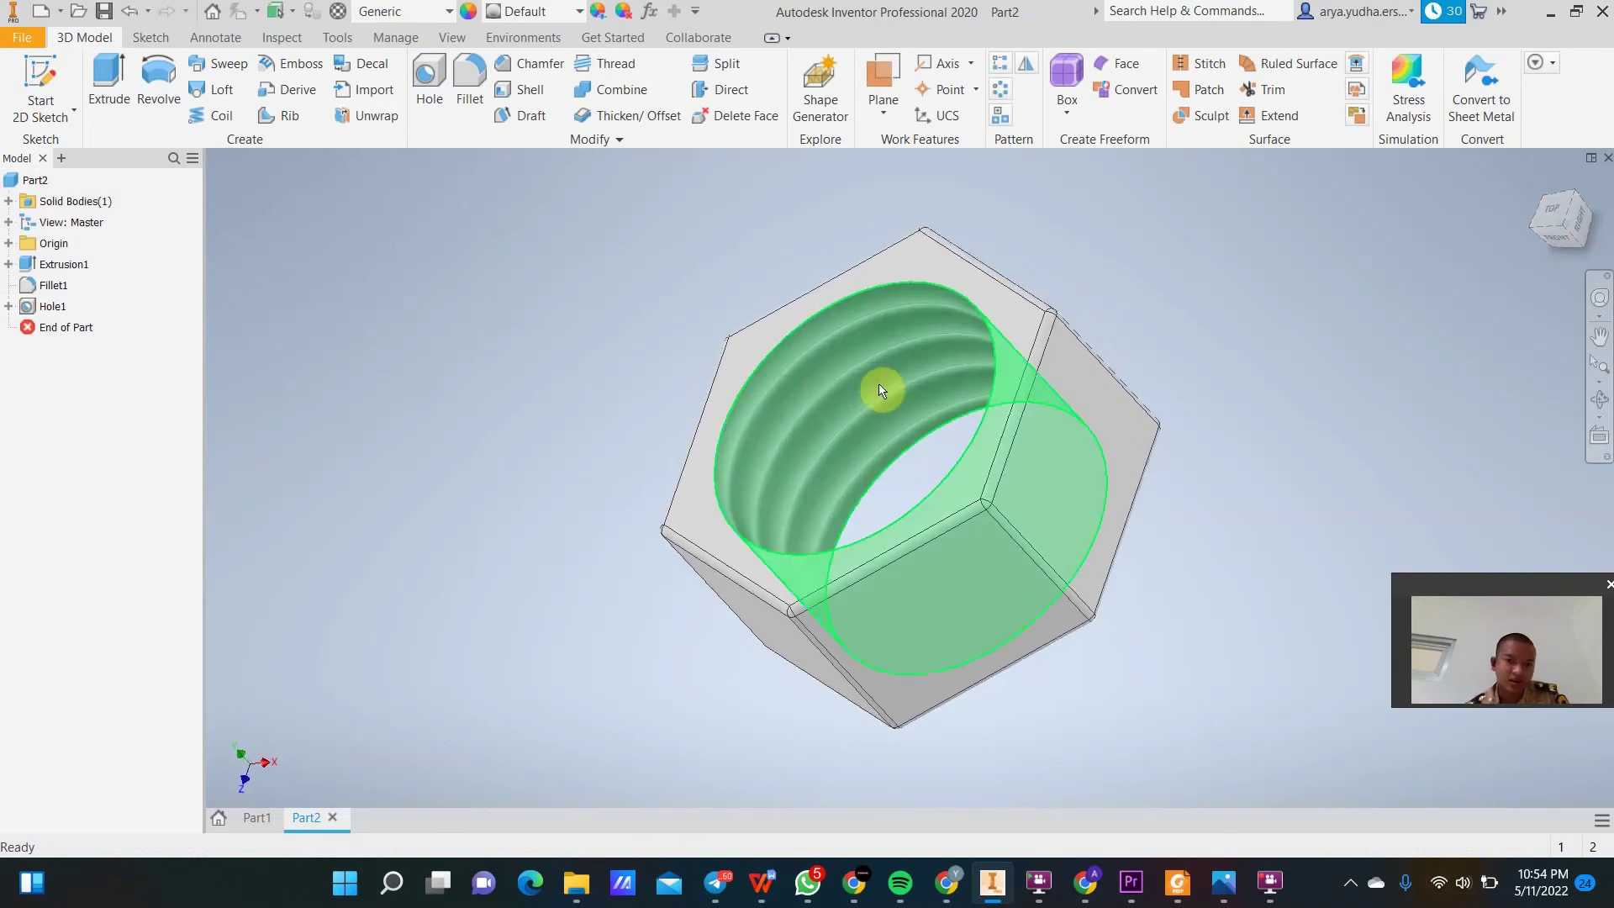
{"action": "left_click", "coordinate": [847, 370]}
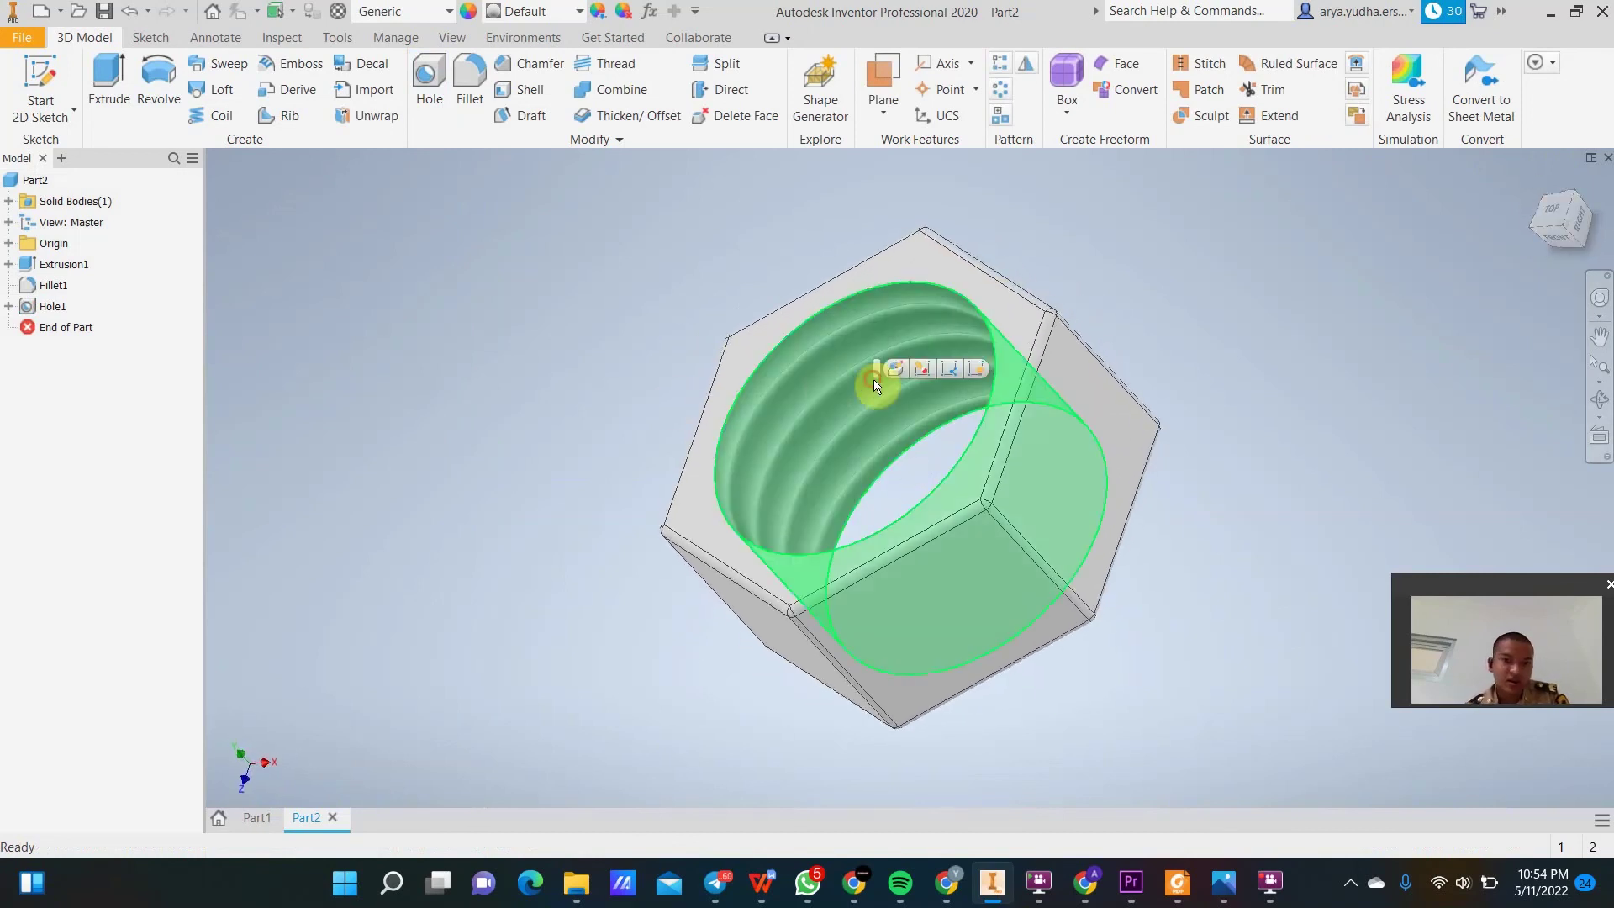
{"action": "left_click", "coordinate": [1249, 251]}
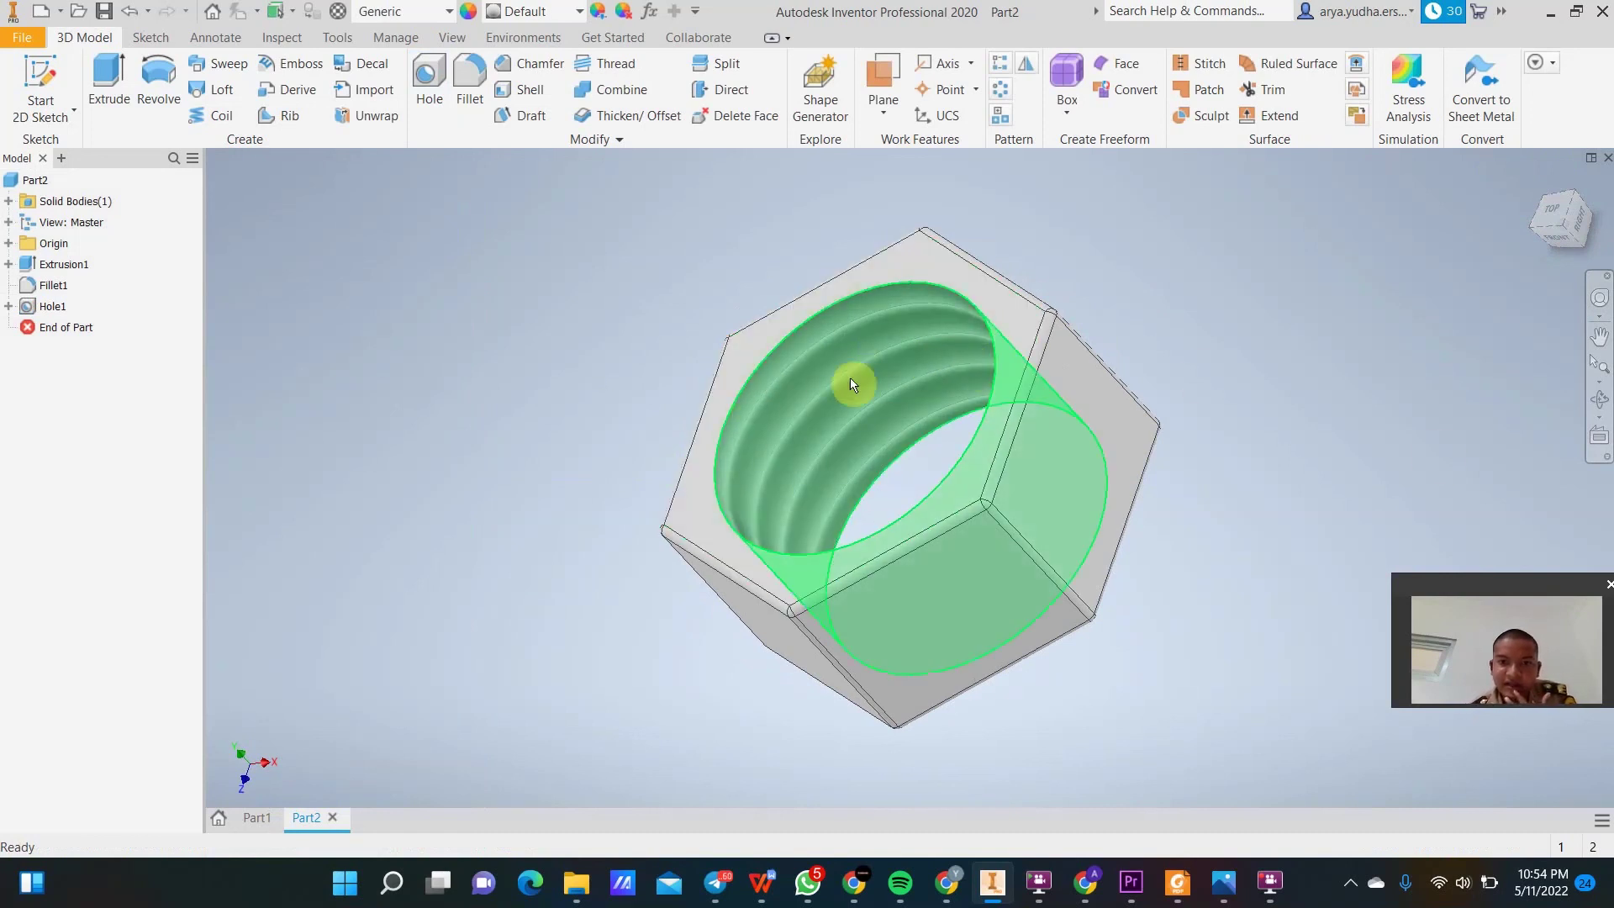
{"action": "right_click", "coordinate": [802, 407]}
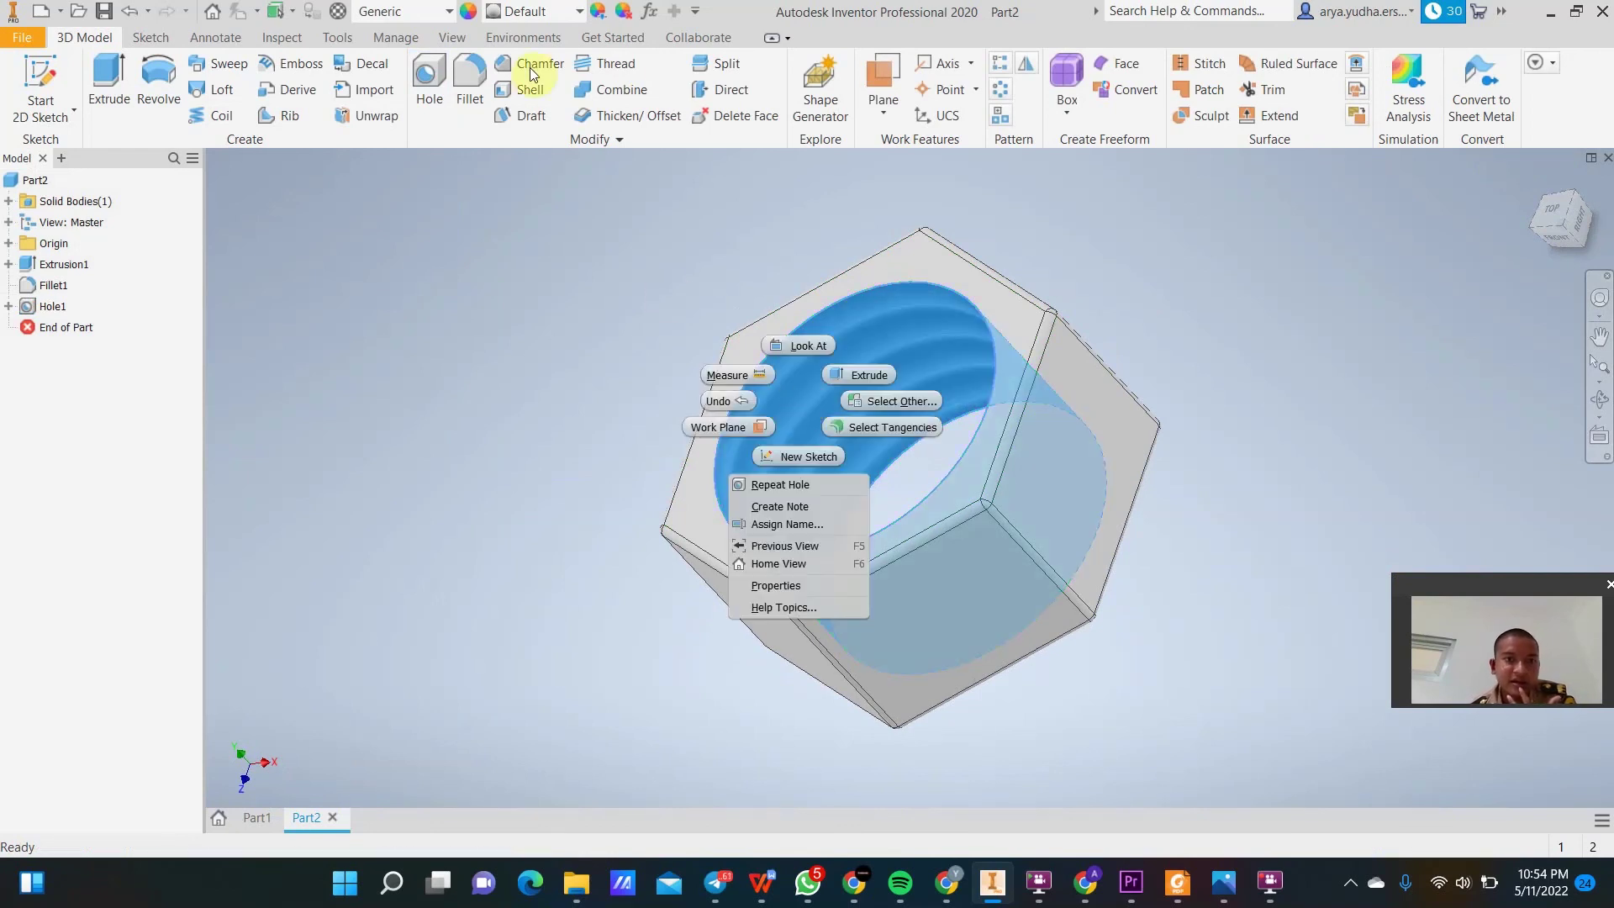
{"action": "left_click", "coordinate": [616, 68]}
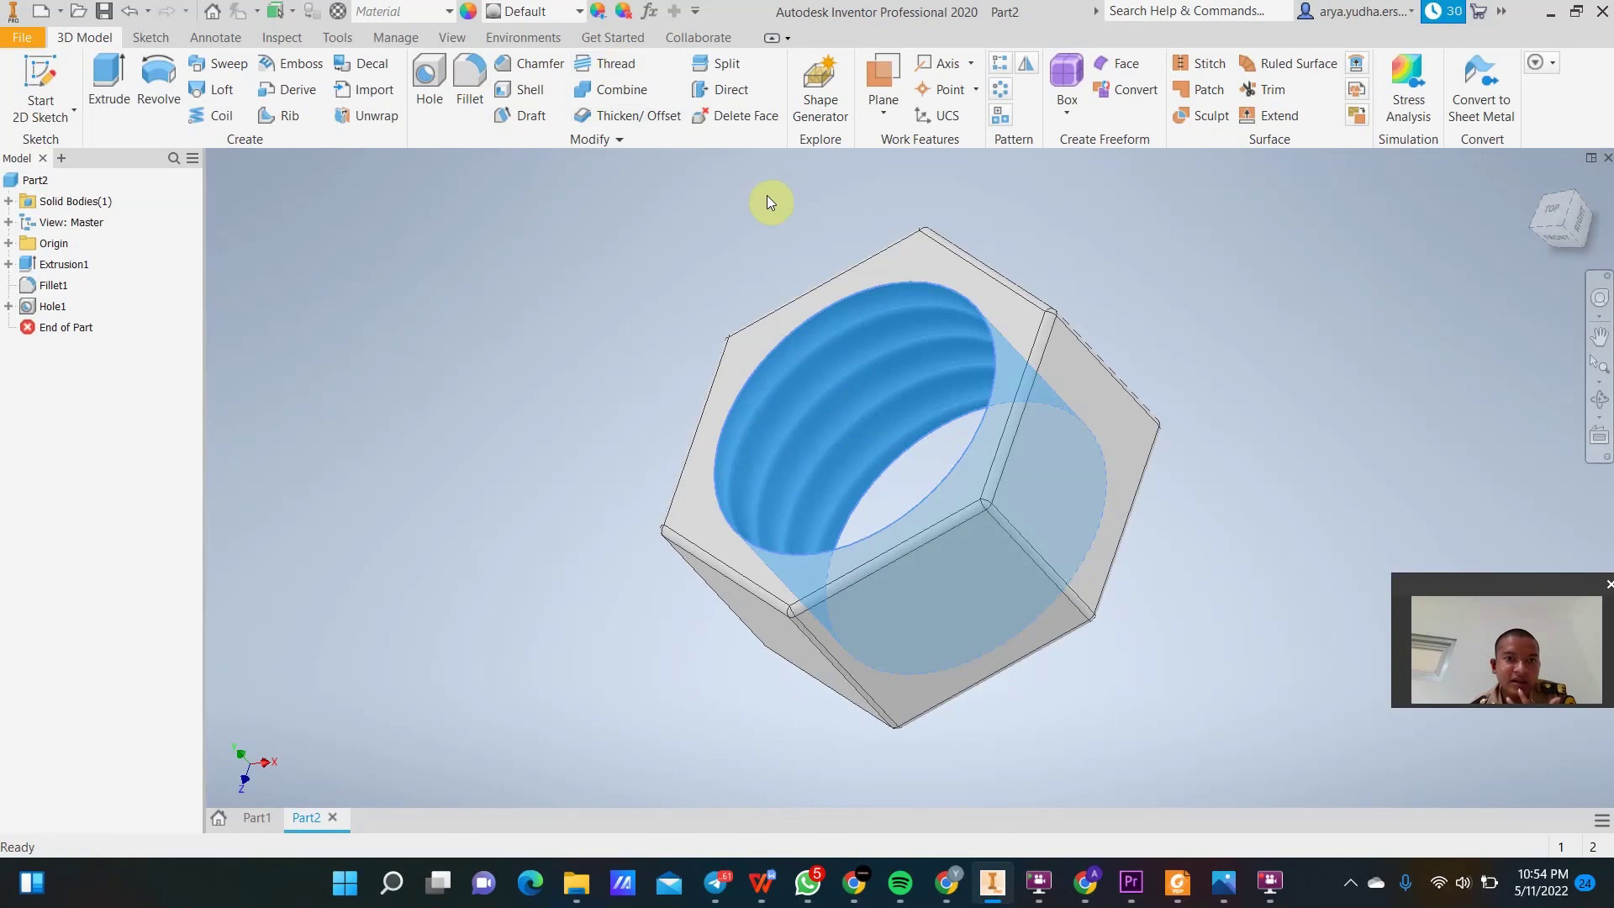
{"action": "left_click", "coordinate": [628, 65]}
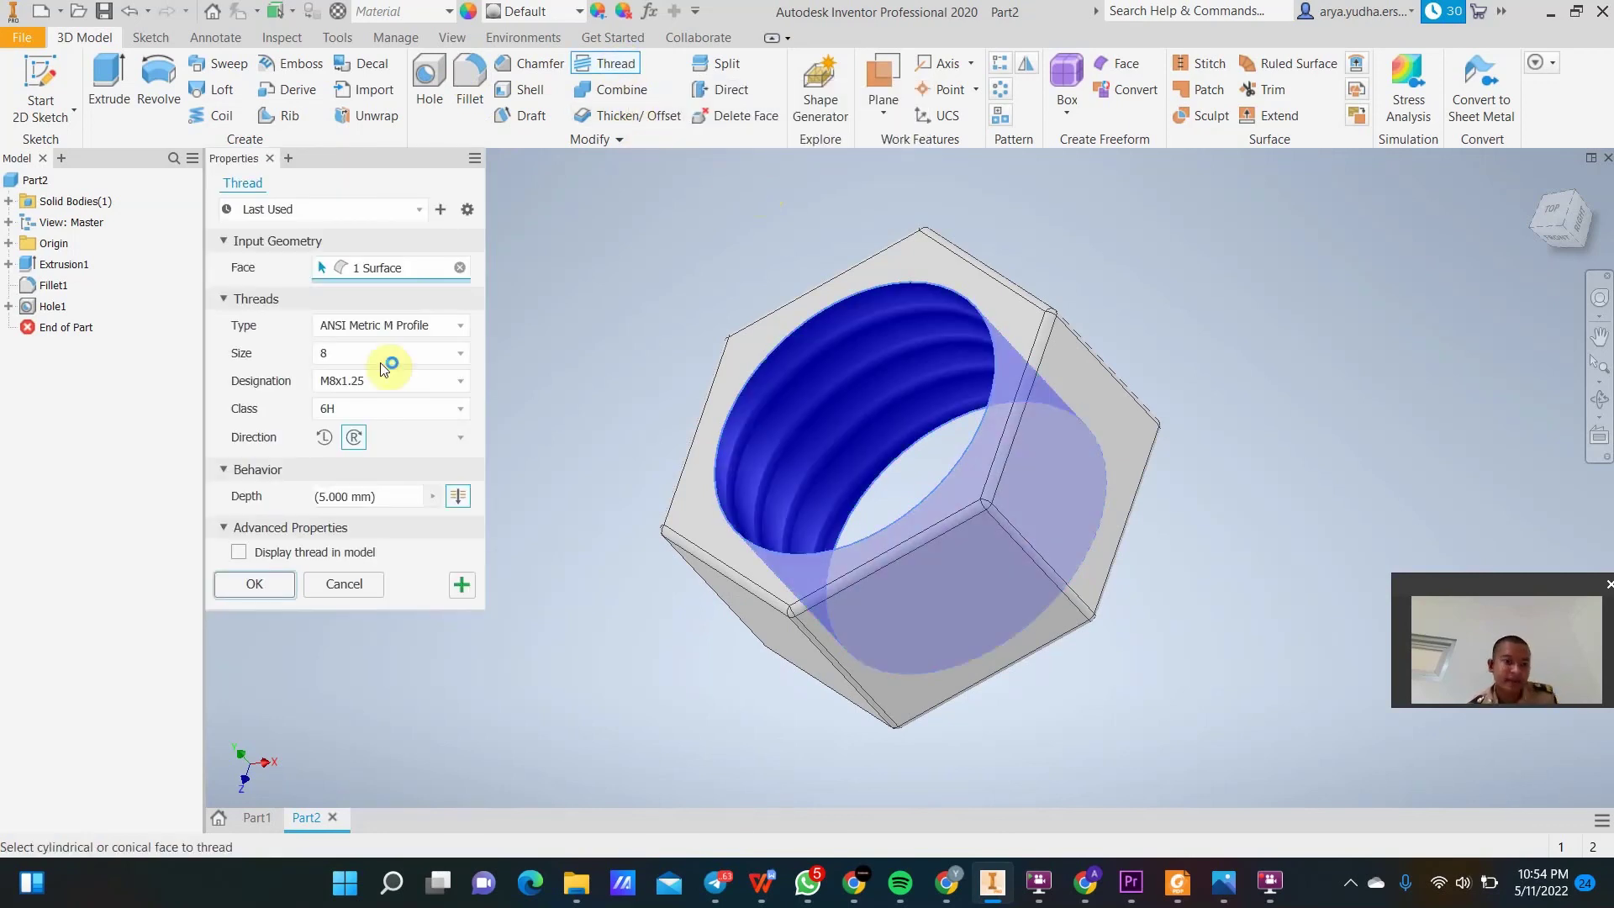
{"action": "left_click", "coordinate": [381, 361]}
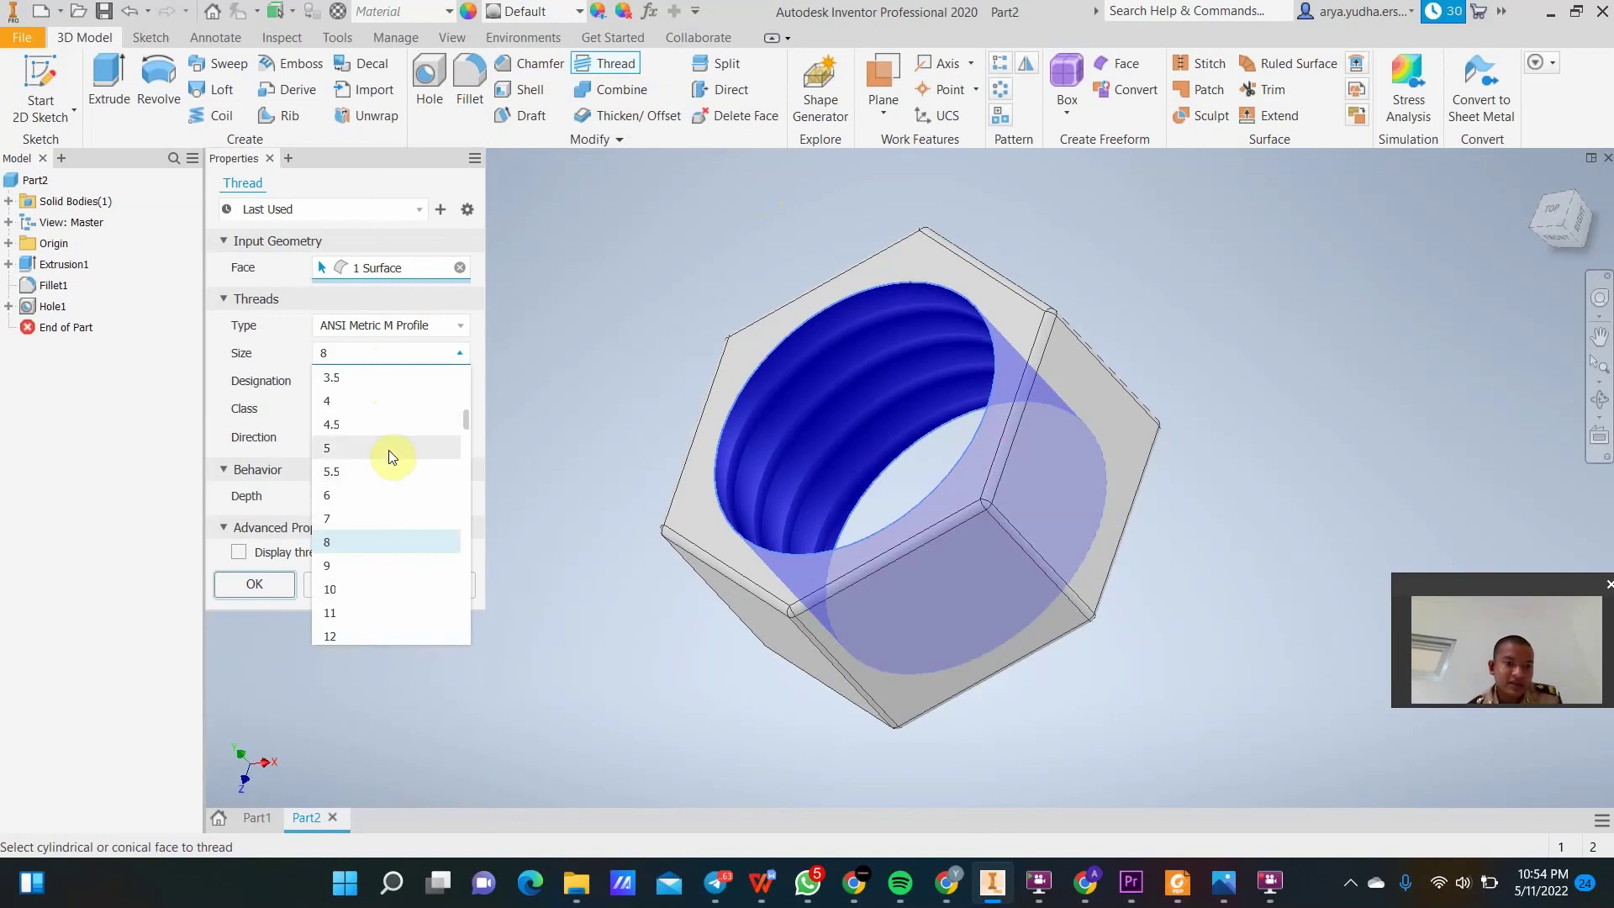
{"action": "scroll", "coordinate": [390, 449], "scroll_direction": "up", "scroll_amount": 5}
{"action": "scroll", "coordinate": [390, 449], "scroll_direction": "down", "scroll_amount": 5}
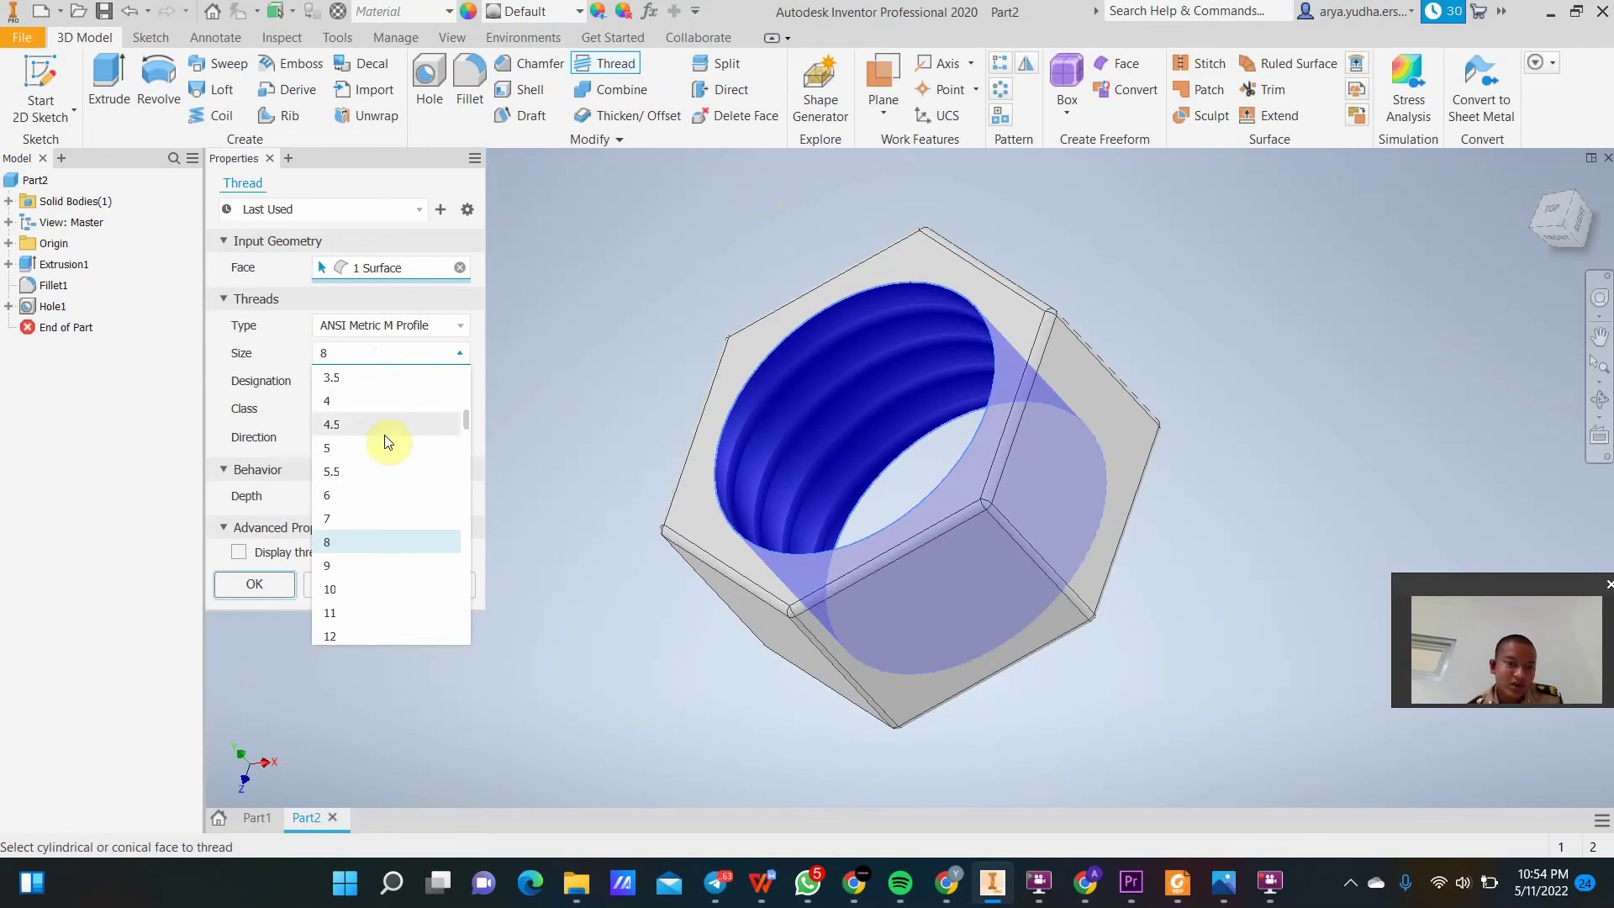
{"action": "scroll", "coordinate": [389, 502], "scroll_direction": "up", "scroll_amount": 2}
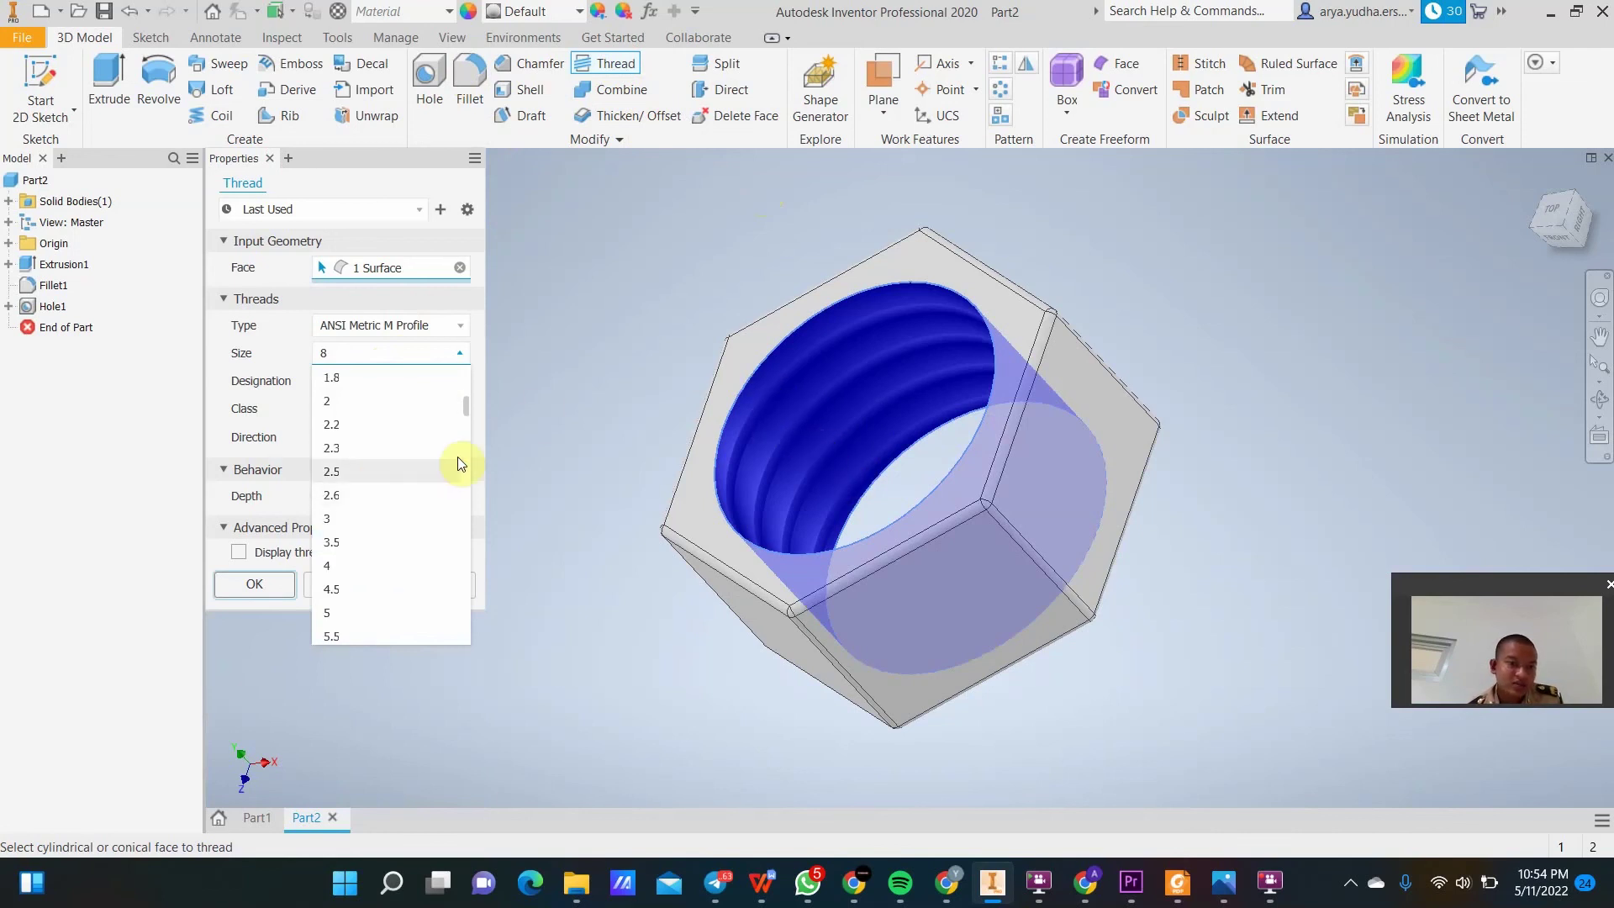
{"action": "left_click", "coordinate": [376, 518]}
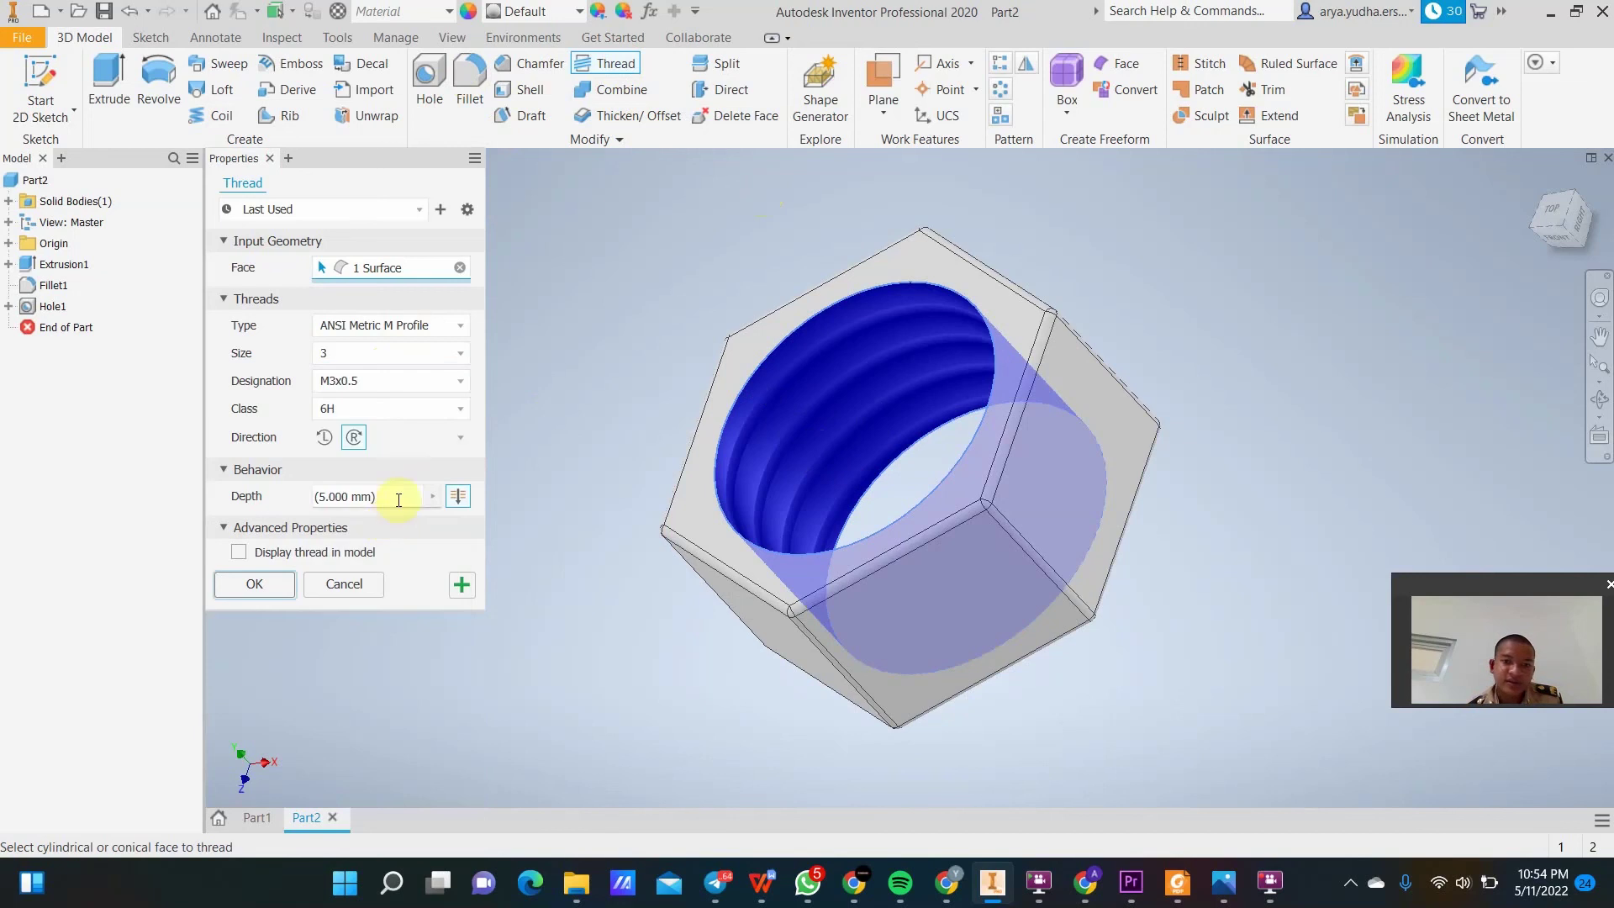
{"action": "left_click", "coordinate": [254, 584]}
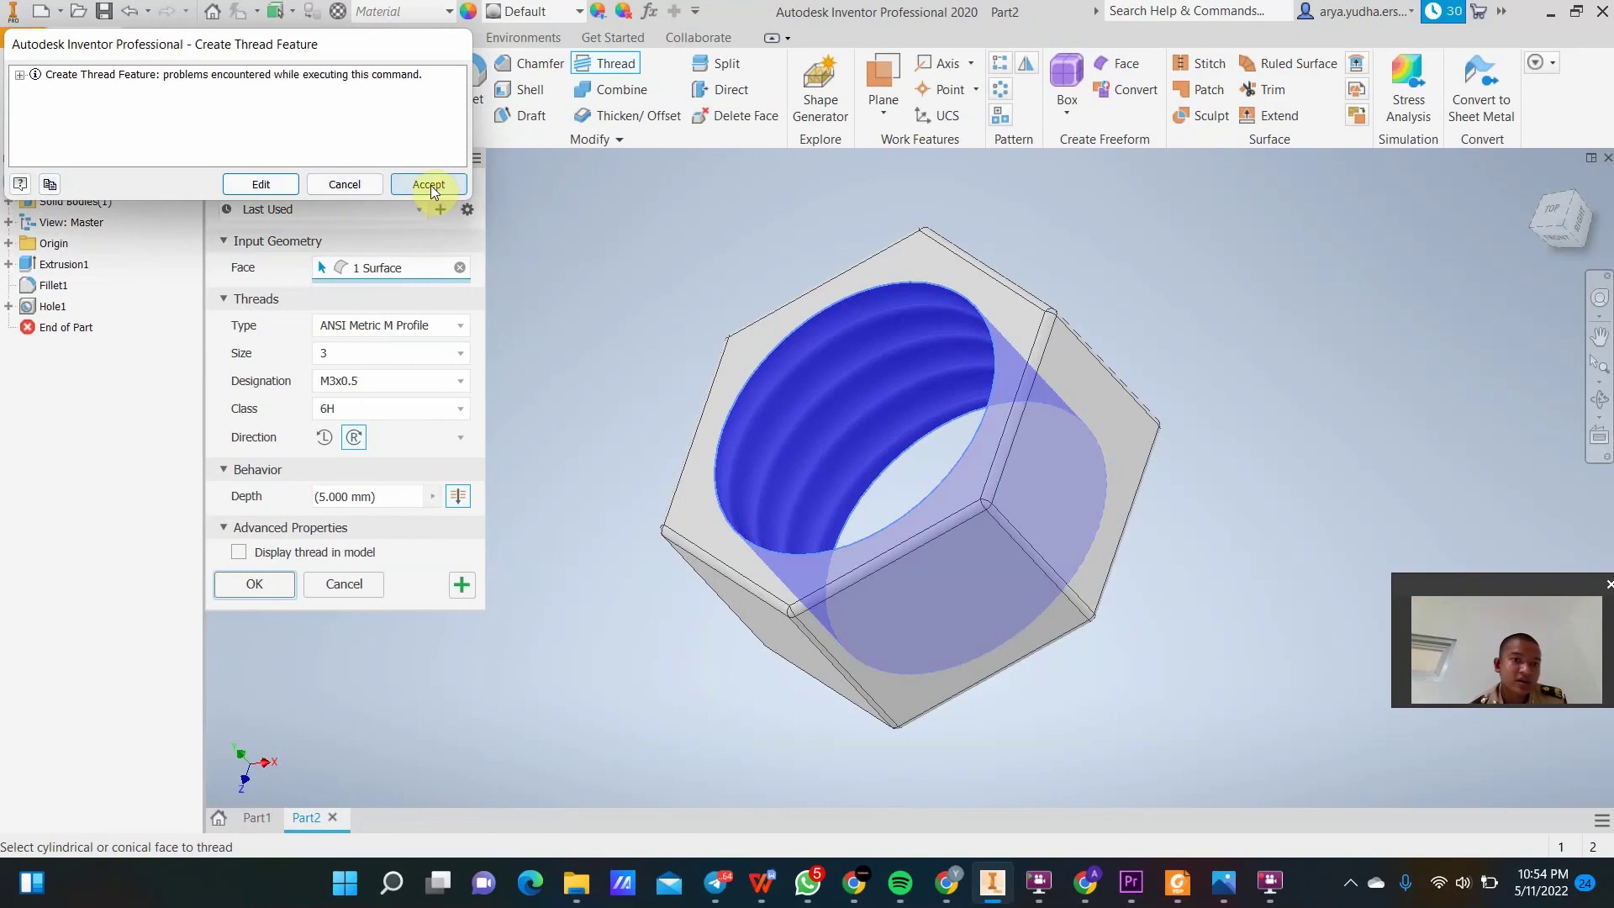
{"action": "left_click", "coordinate": [365, 183]}
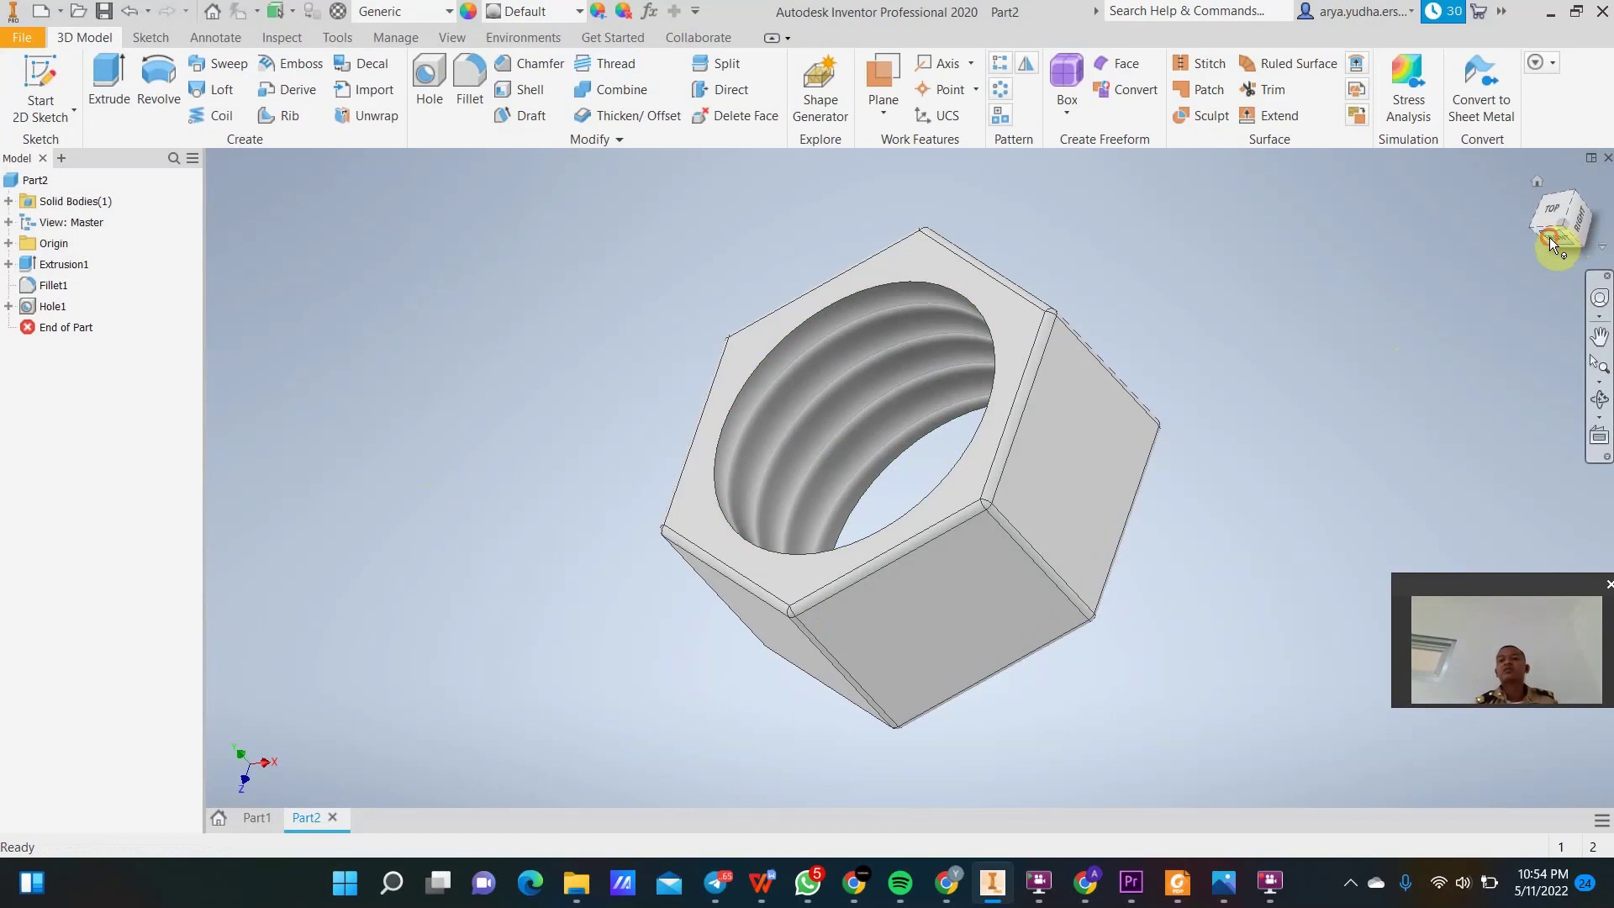
Switch to Photos to compare the nut with the reference photo mur.jpg, and return to Inventor.
{"action": "left_click_drag", "start_coordinate": [1550, 237], "coordinate": [1549, 229]}
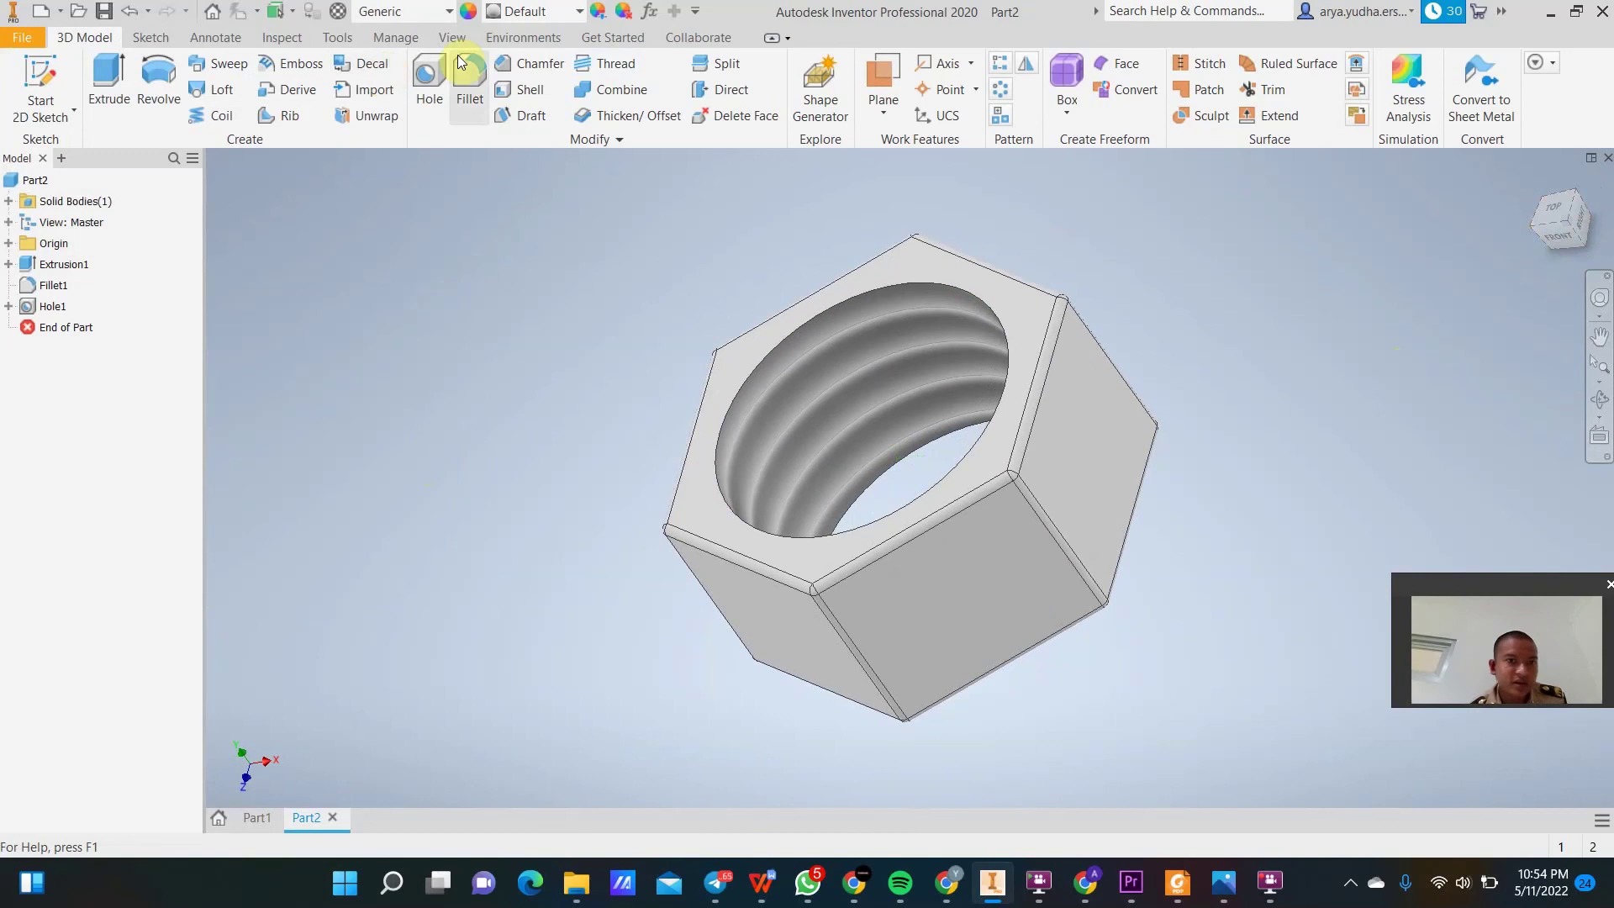
{"action": "mouse_move", "coordinate": [1249, 893]}
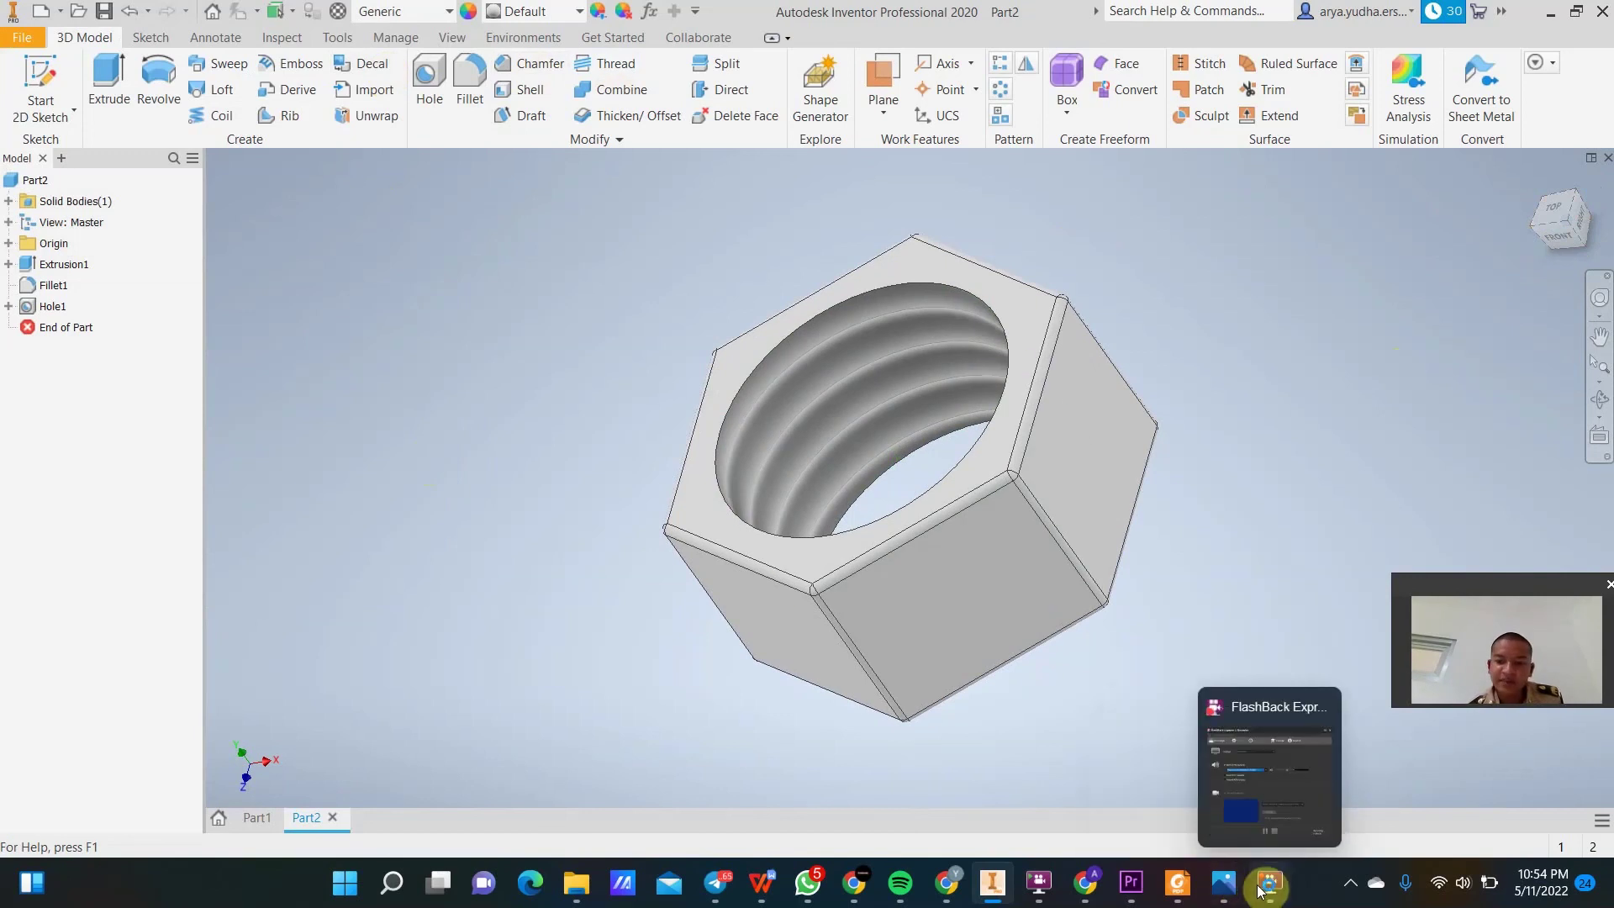
{"action": "left_click", "coordinate": [1156, 719]}
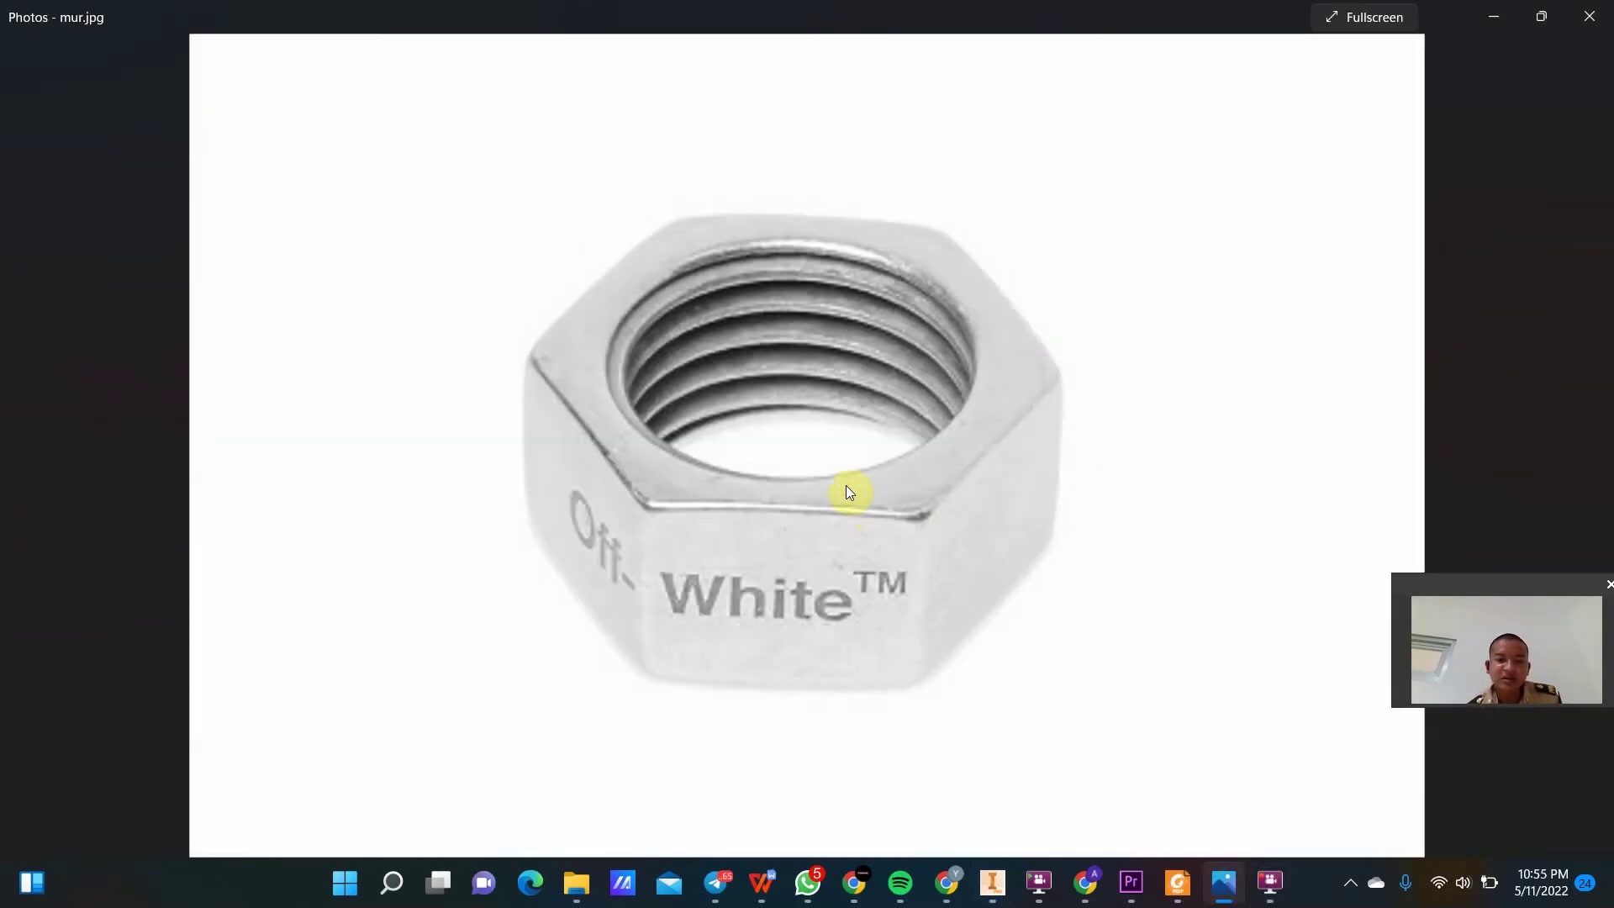
{"action": "scroll", "coordinate": [846, 486], "scroll_direction": "up", "scroll_amount": 1}
{"action": "scroll", "coordinate": [847, 487], "scroll_direction": "up", "scroll_amount": 4}
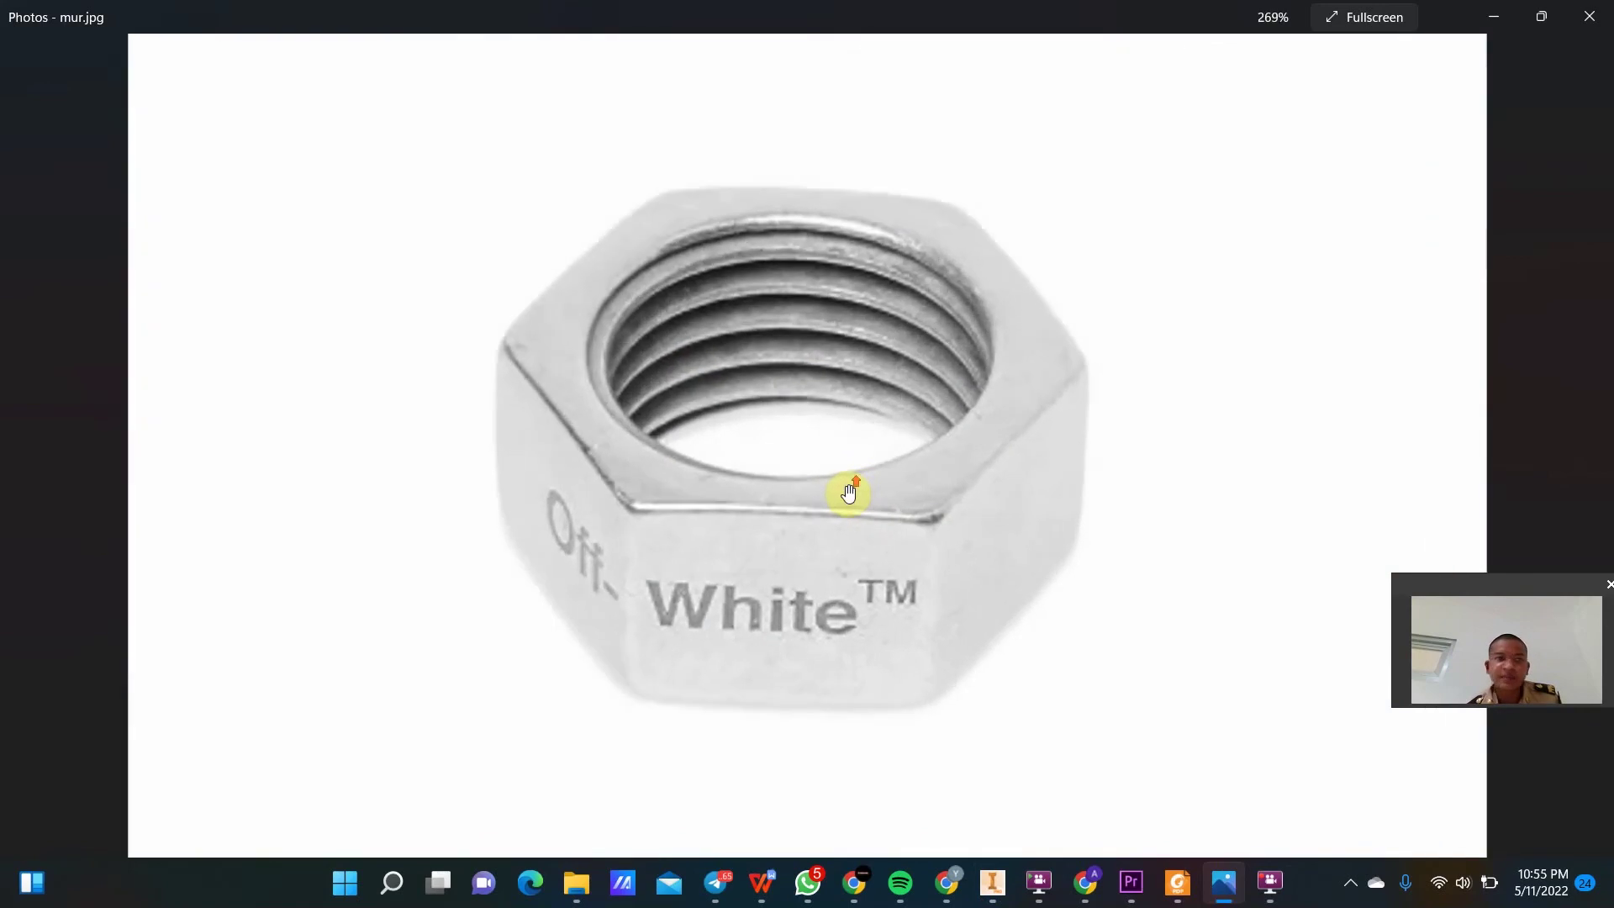
{"action": "scroll", "coordinate": [848, 494], "scroll_direction": "down", "scroll_amount": 3}
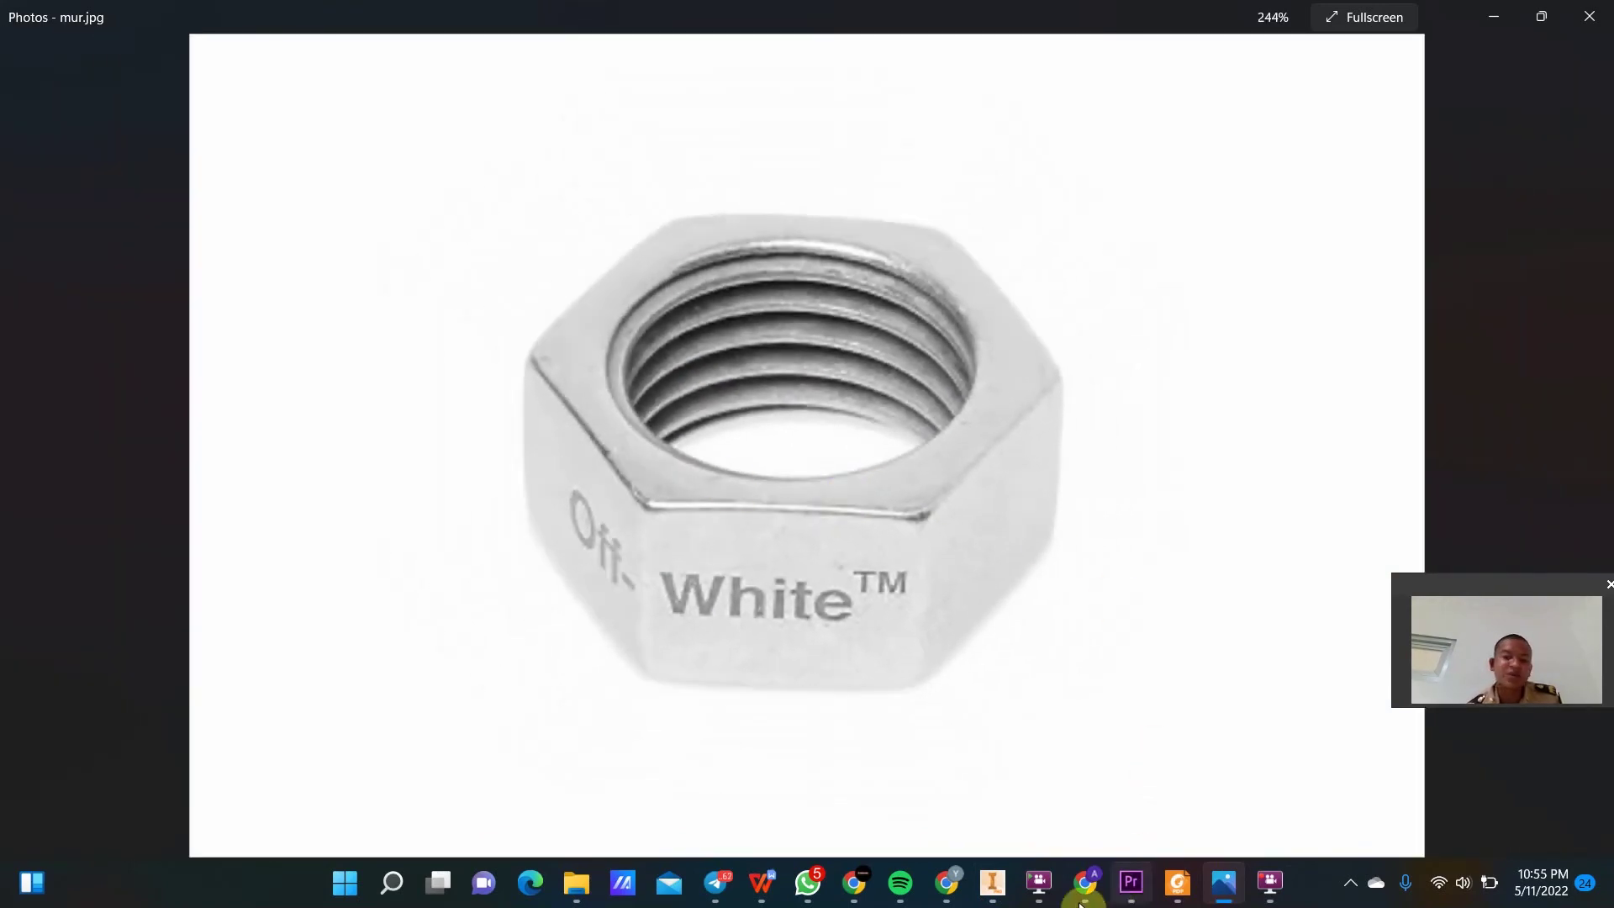
{"action": "mouse_move", "coordinate": [998, 885]}
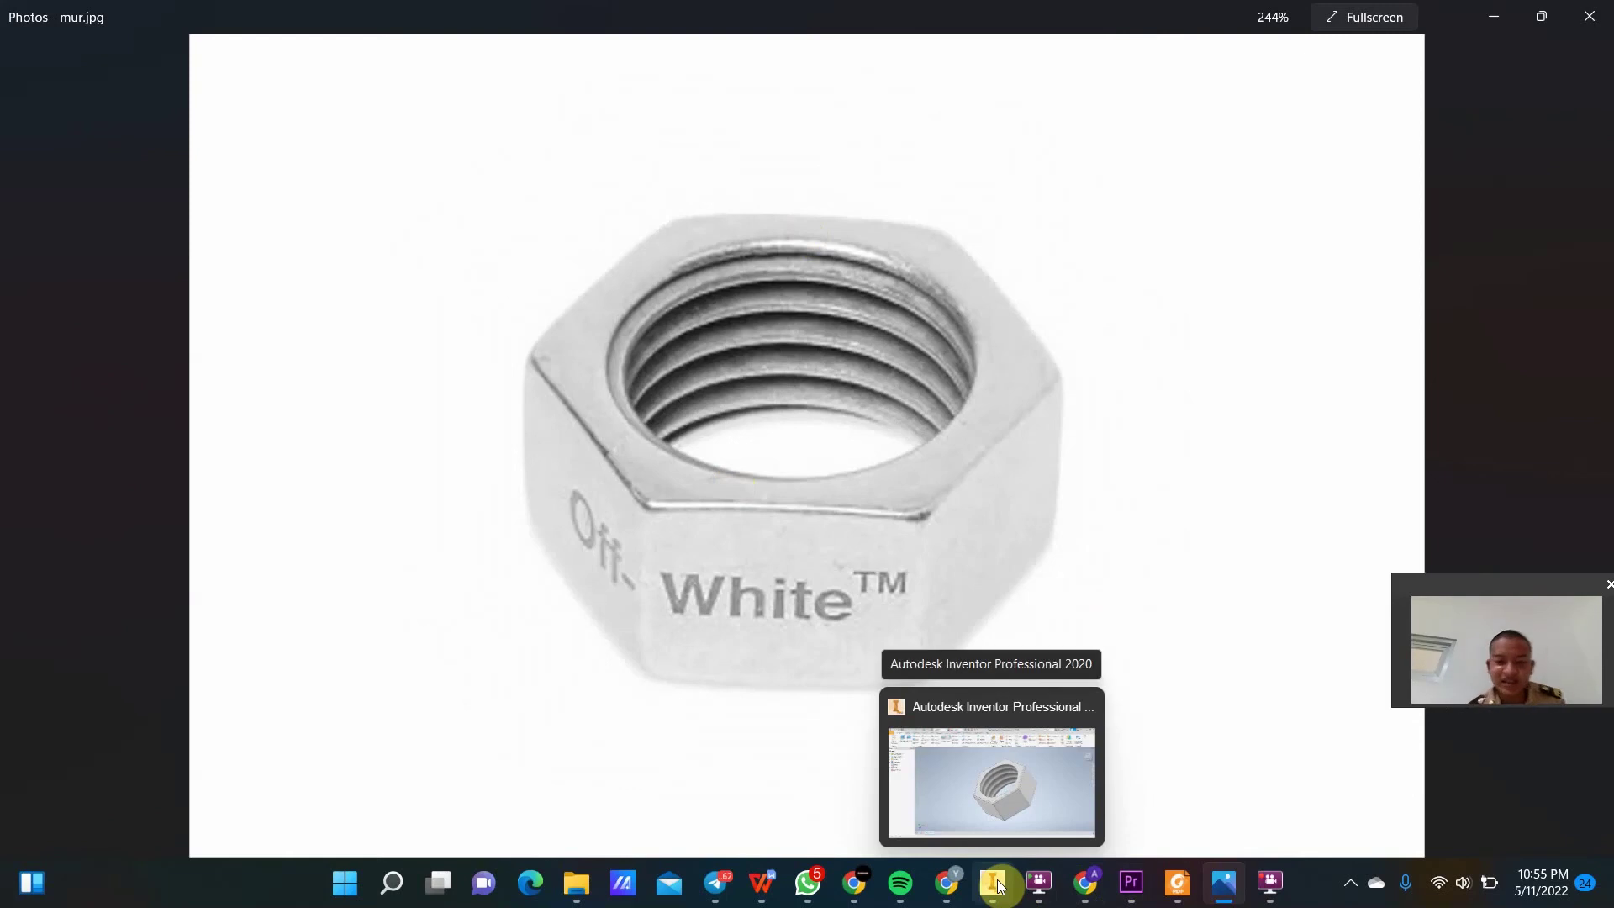
{"action": "left_click", "coordinate": [997, 885]}
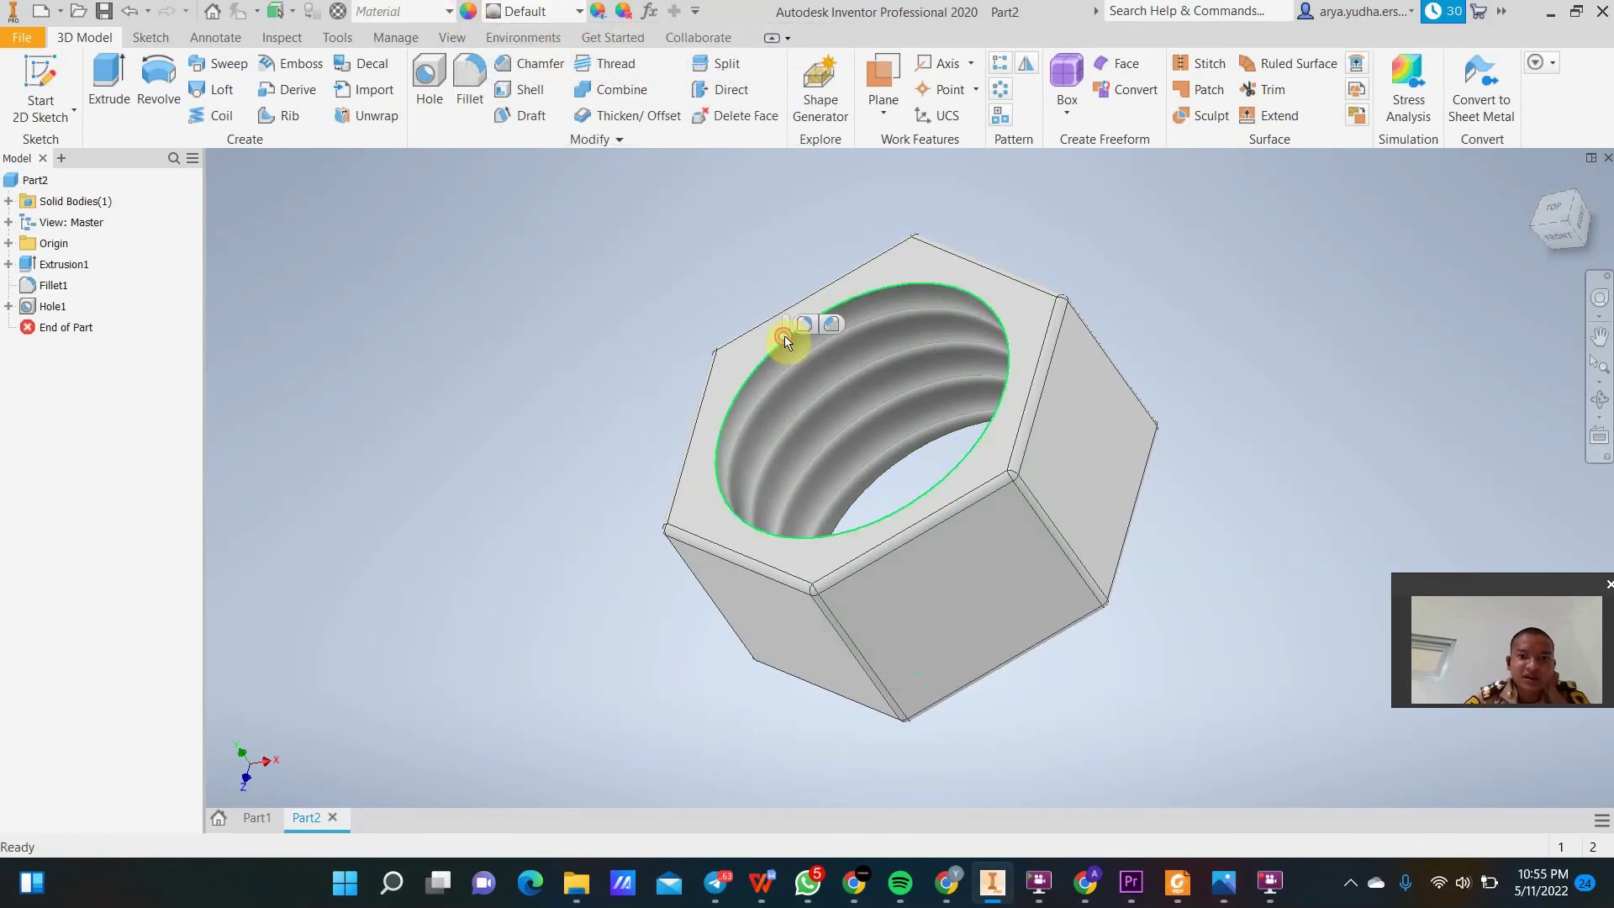
Apply the Chrome - Polished appearance from the Inventor Material Library to the outer faces of the nut.
{"action": "left_click", "coordinate": [754, 340]}
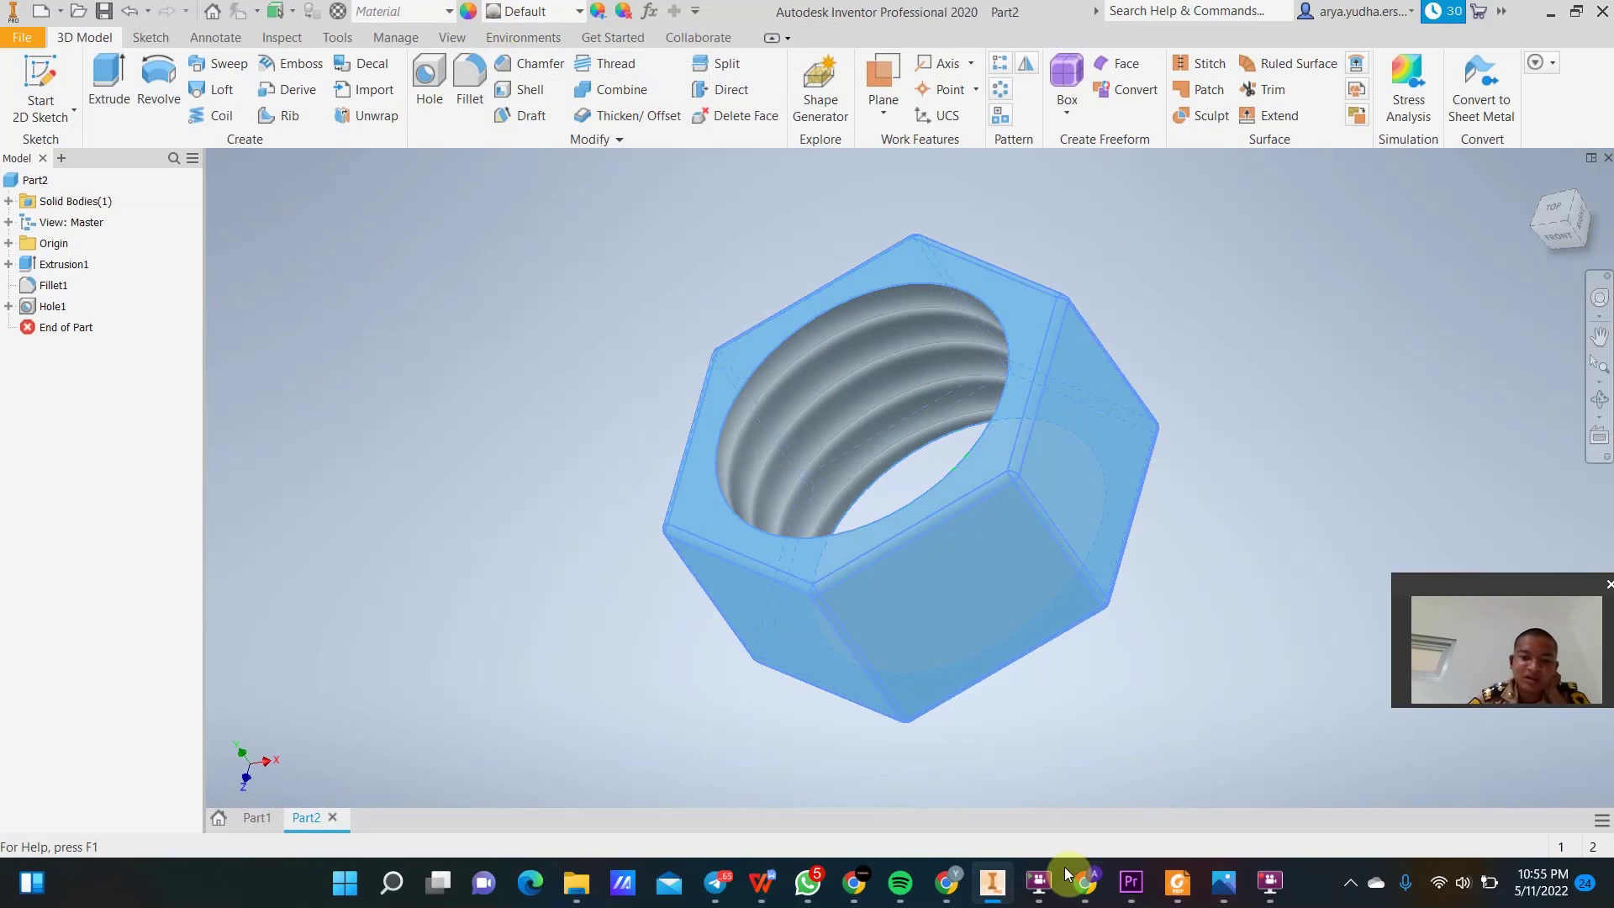
{"action": "left_click", "coordinate": [476, 9]}
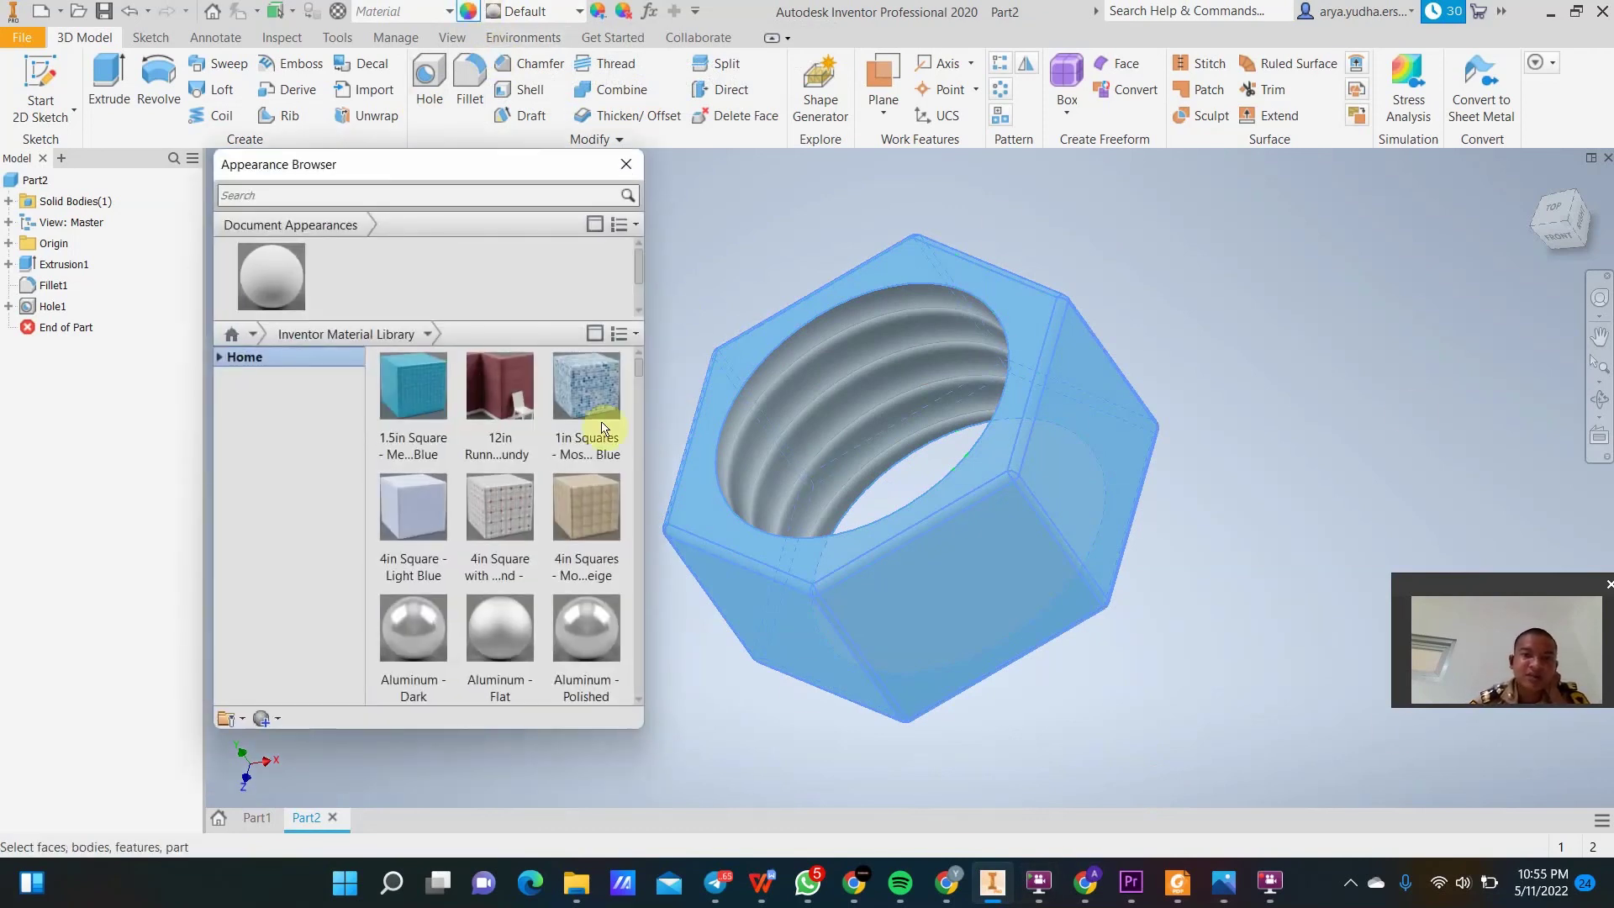
{"action": "left_click", "coordinate": [559, 378]}
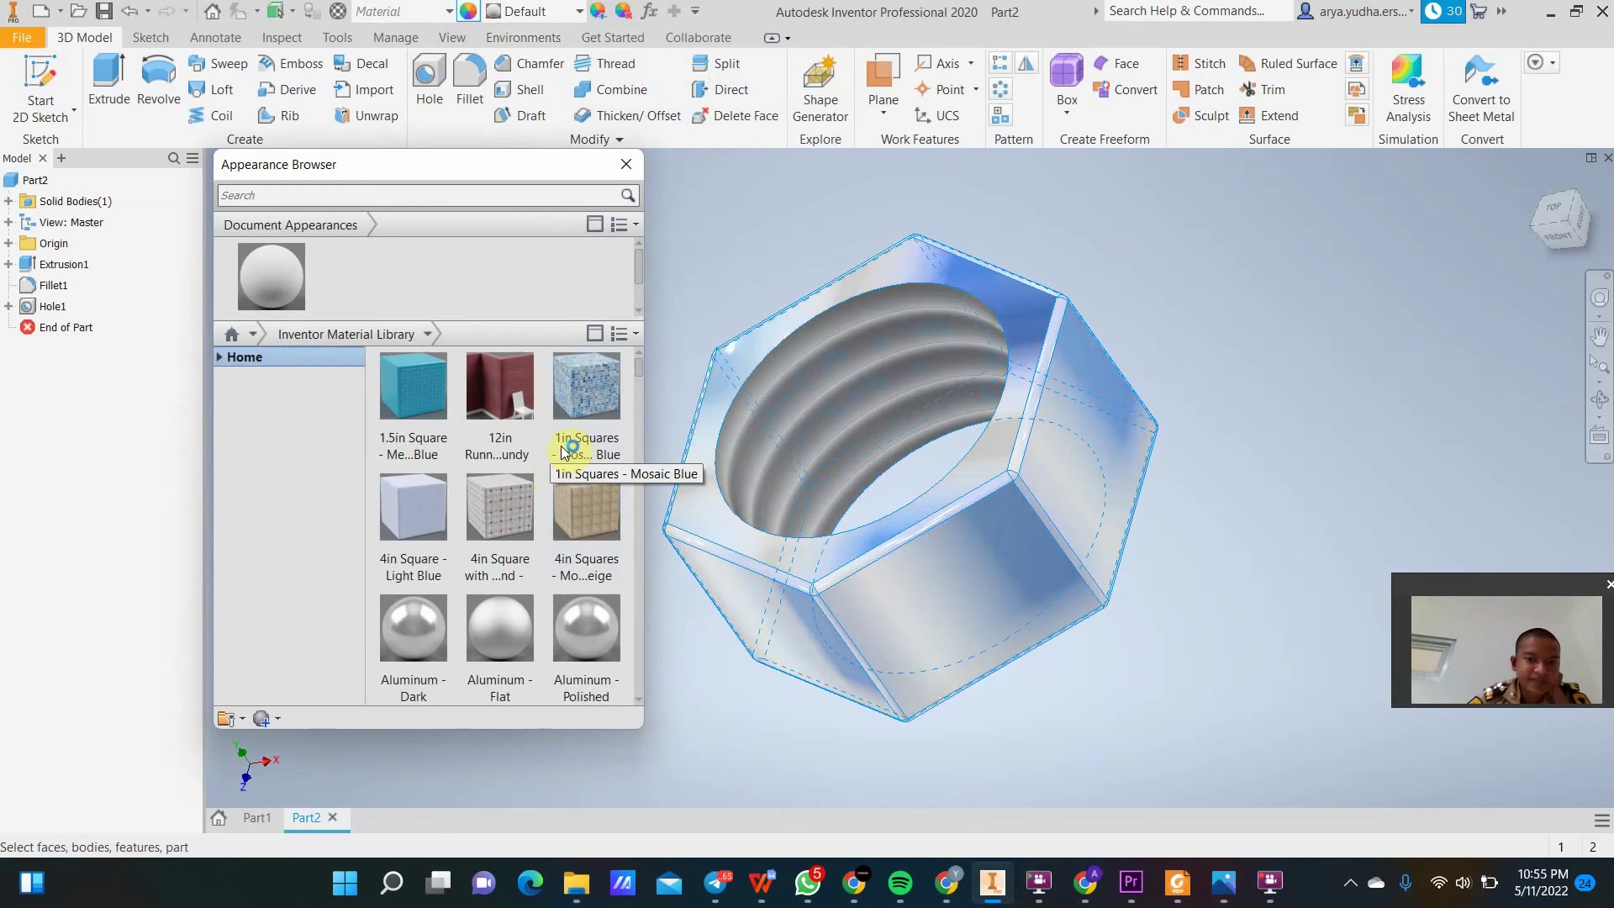
{"action": "left_click", "coordinate": [433, 426]}
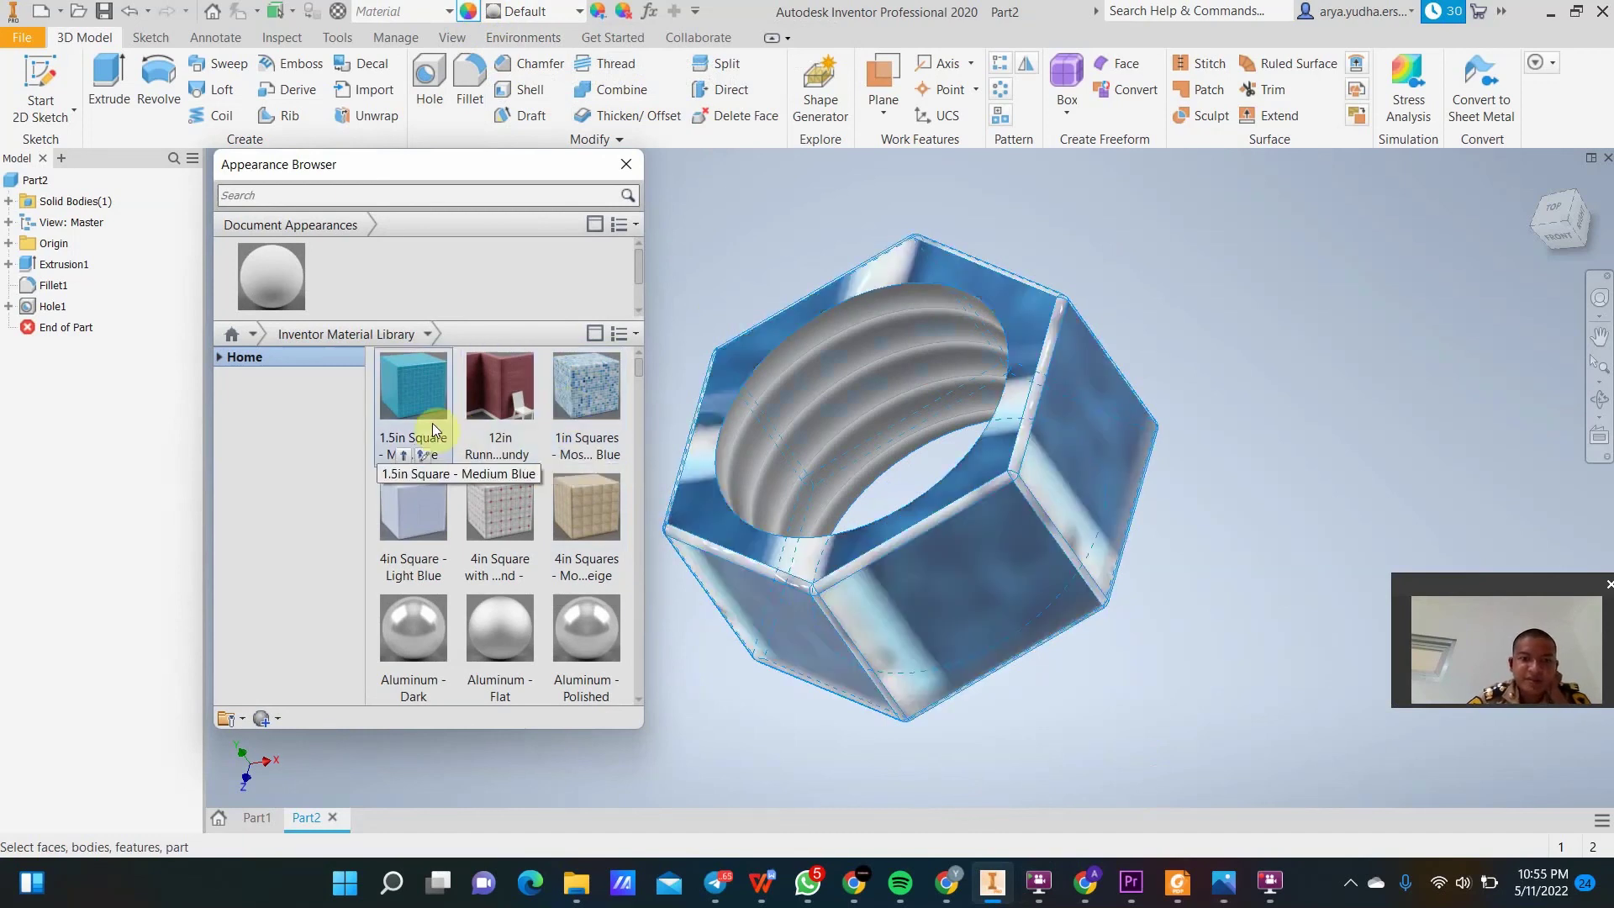
{"action": "scroll", "coordinate": [509, 525], "scroll_direction": "down", "scroll_amount": 1}
{"action": "scroll", "coordinate": [494, 414], "scroll_direction": "up", "scroll_amount": 1}
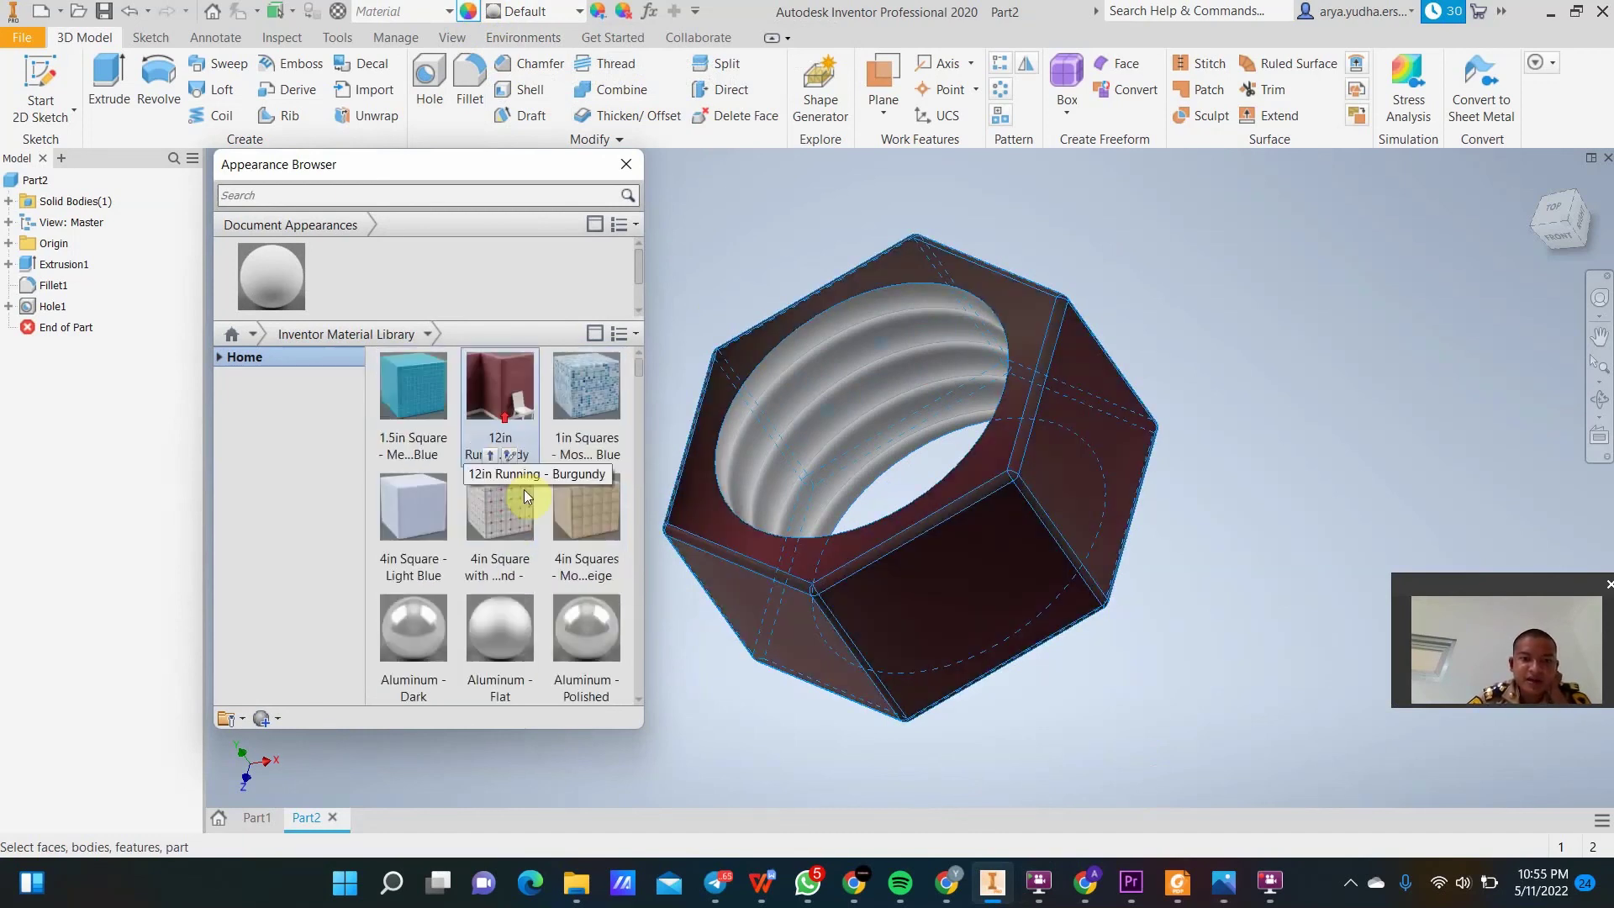
{"action": "left_click", "coordinate": [385, 671]}
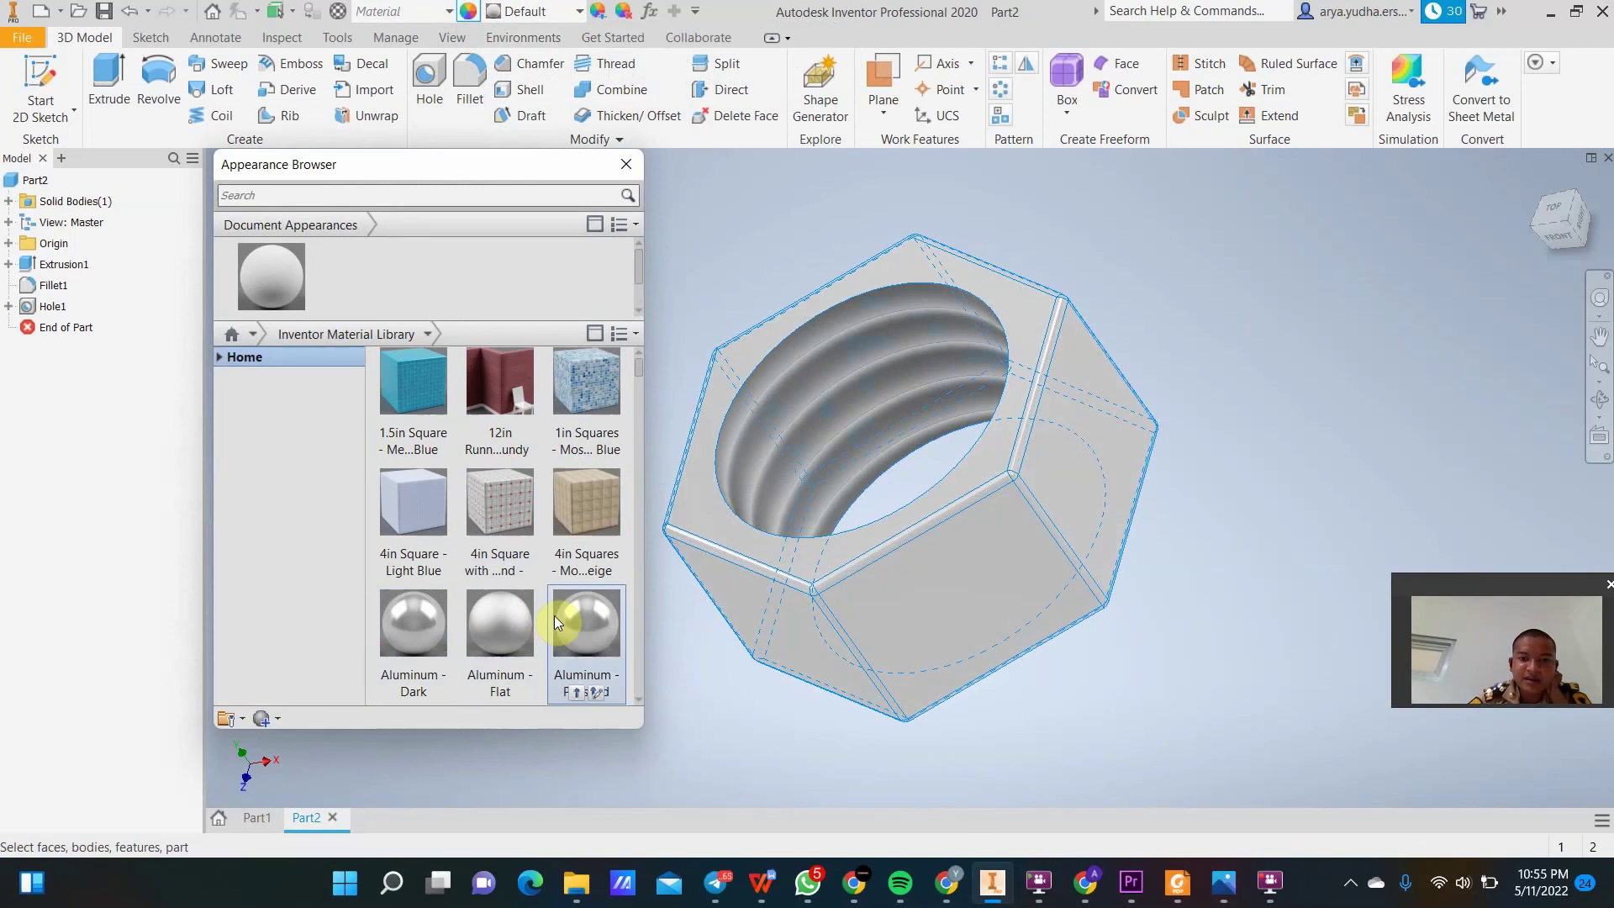
{"action": "scroll", "coordinate": [554, 615], "scroll_direction": "down", "scroll_amount": 3}
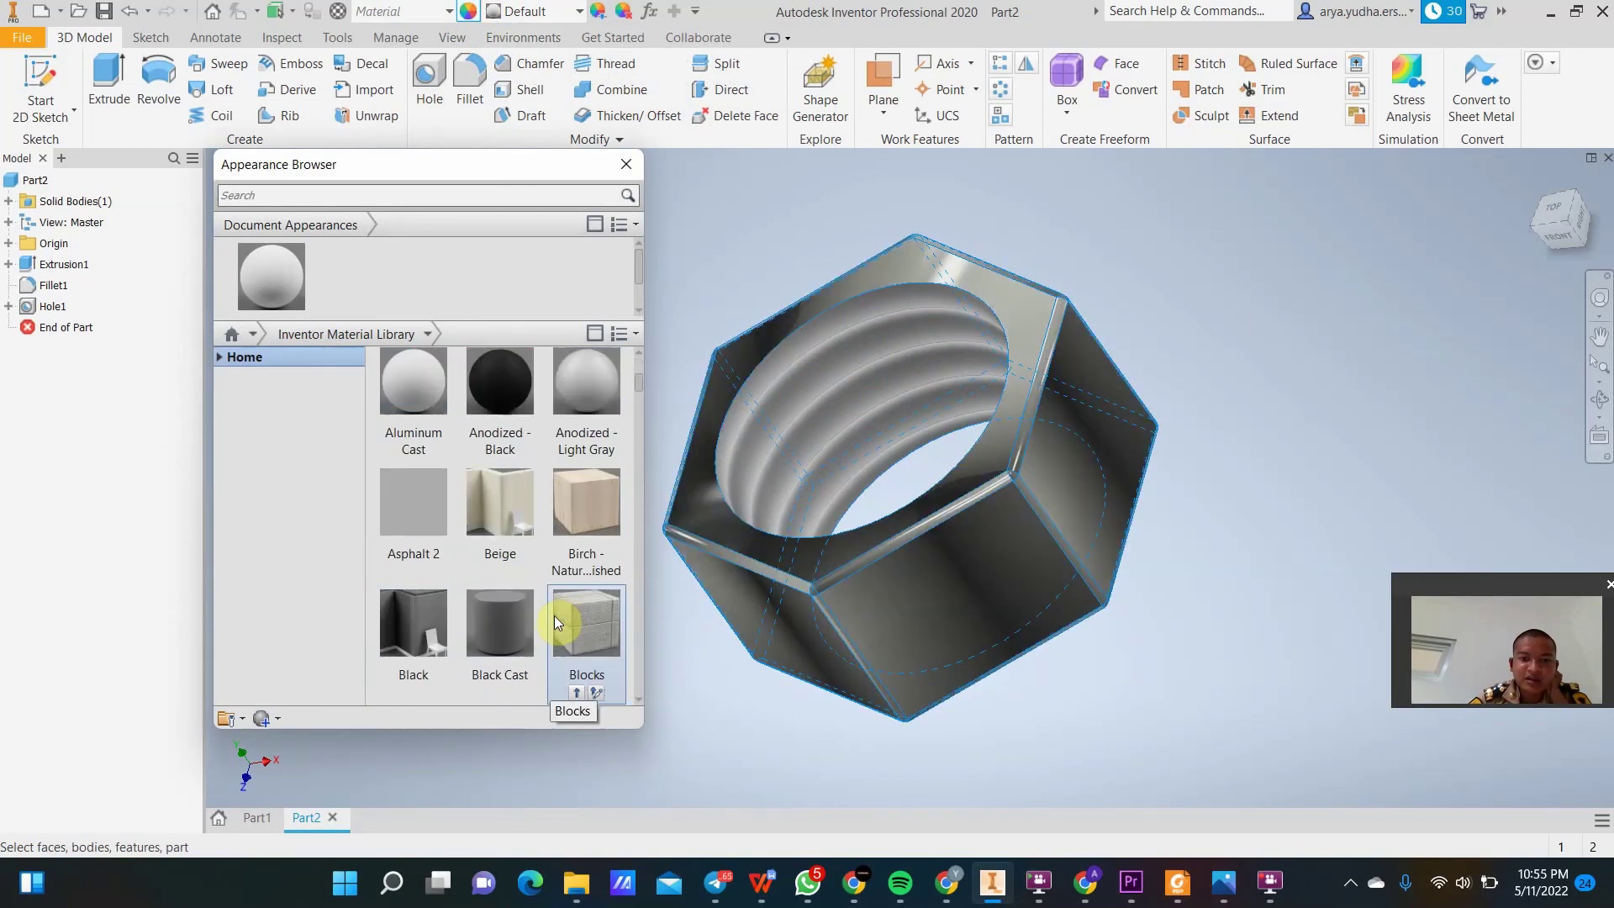
{"action": "scroll", "coordinate": [553, 616], "scroll_direction": "down", "scroll_amount": 9}
{"action": "scroll", "coordinate": [553, 615], "scroll_direction": "up", "scroll_amount": 3}
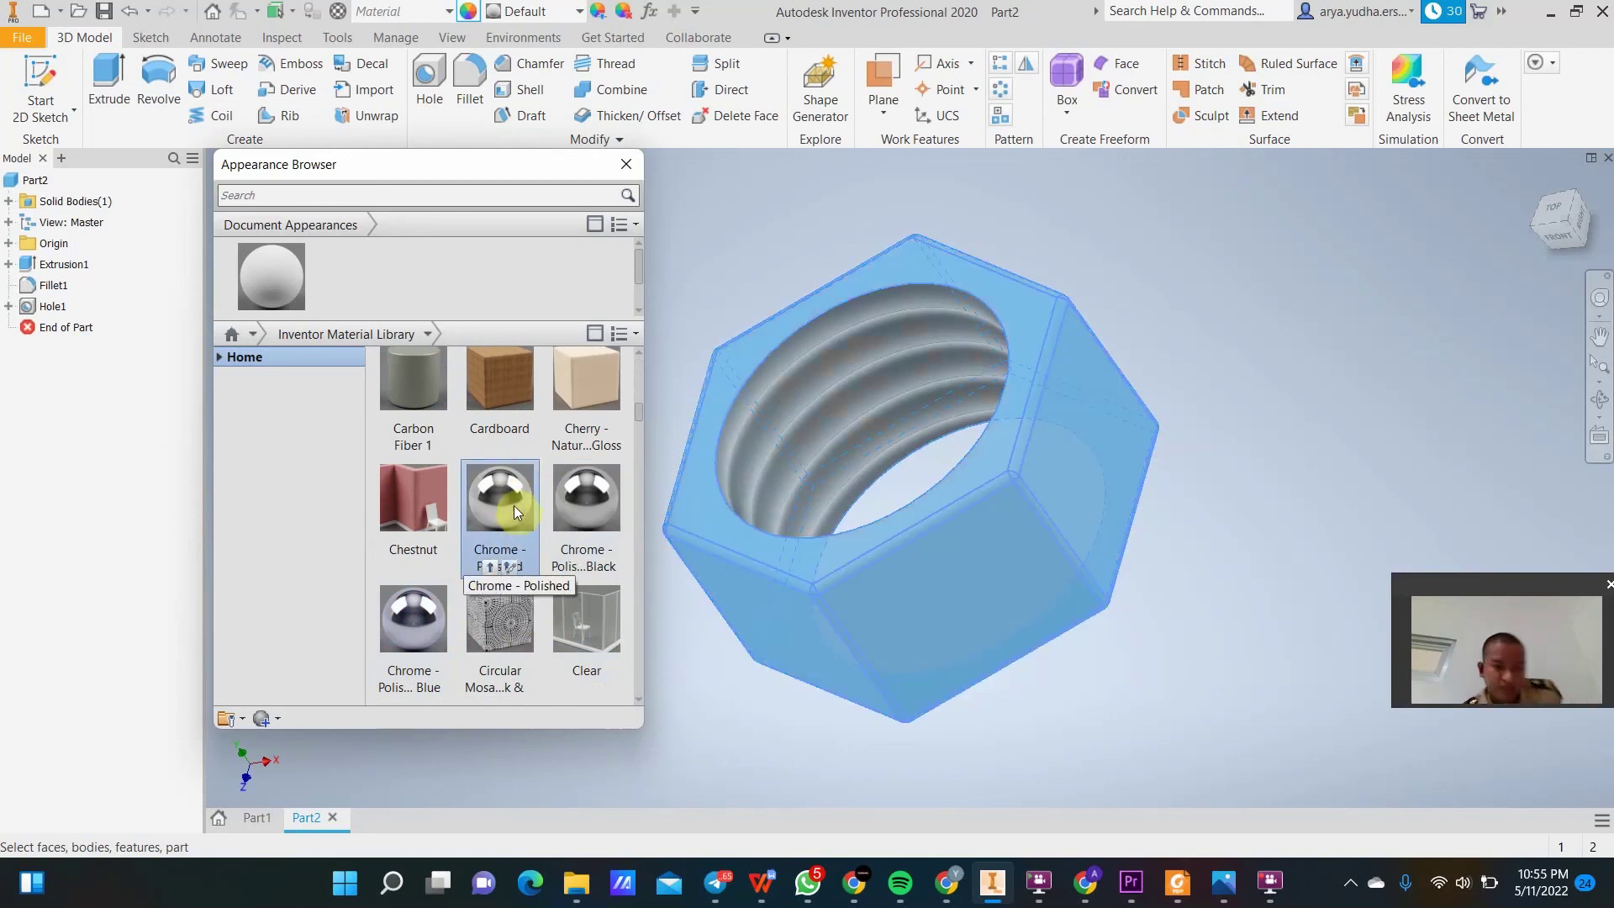
{"action": "left_click", "coordinate": [492, 571]}
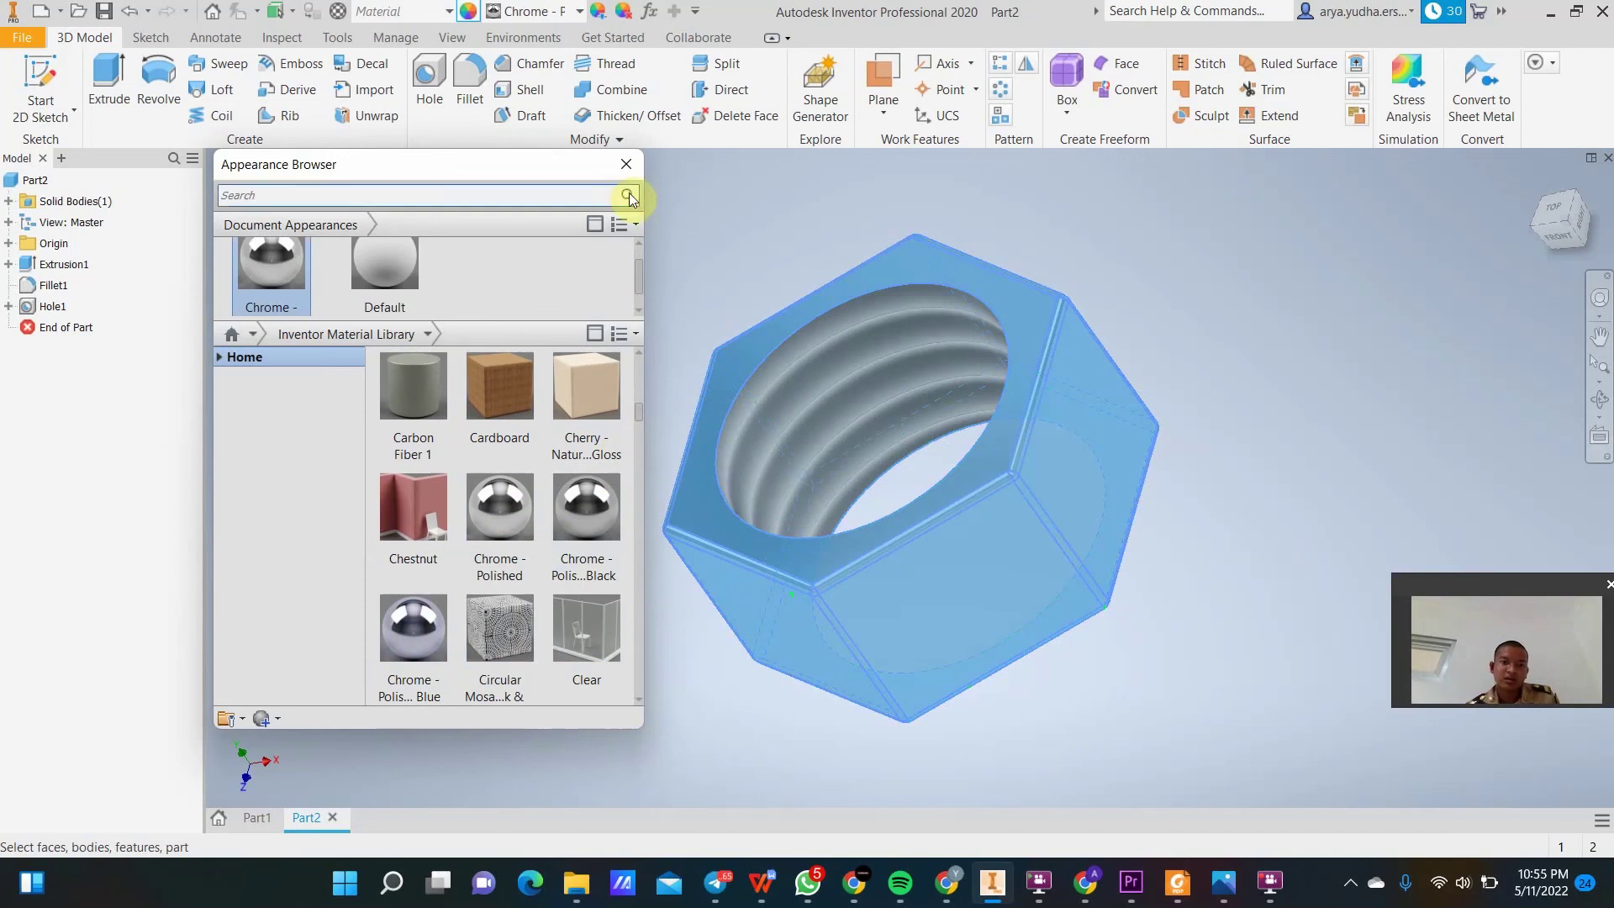
{"action": "left_click", "coordinate": [641, 168]}
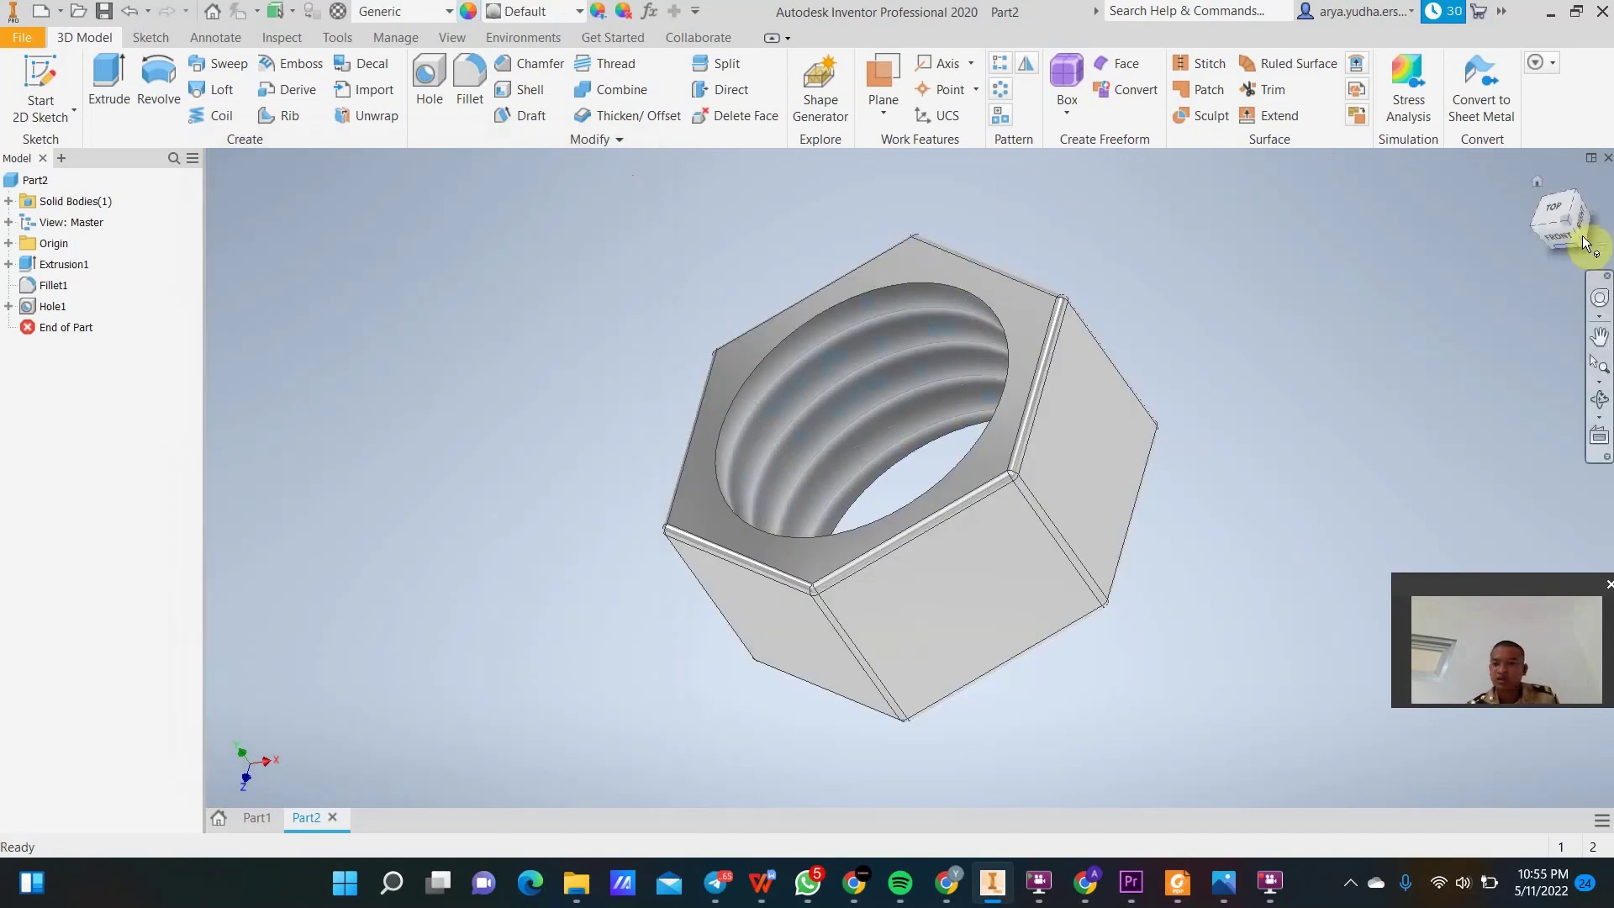
Inspect the finished nut's outer faces, rounded edges and threaded hole from the front and from several angled views.
{"action": "left_click", "coordinate": [1547, 231]}
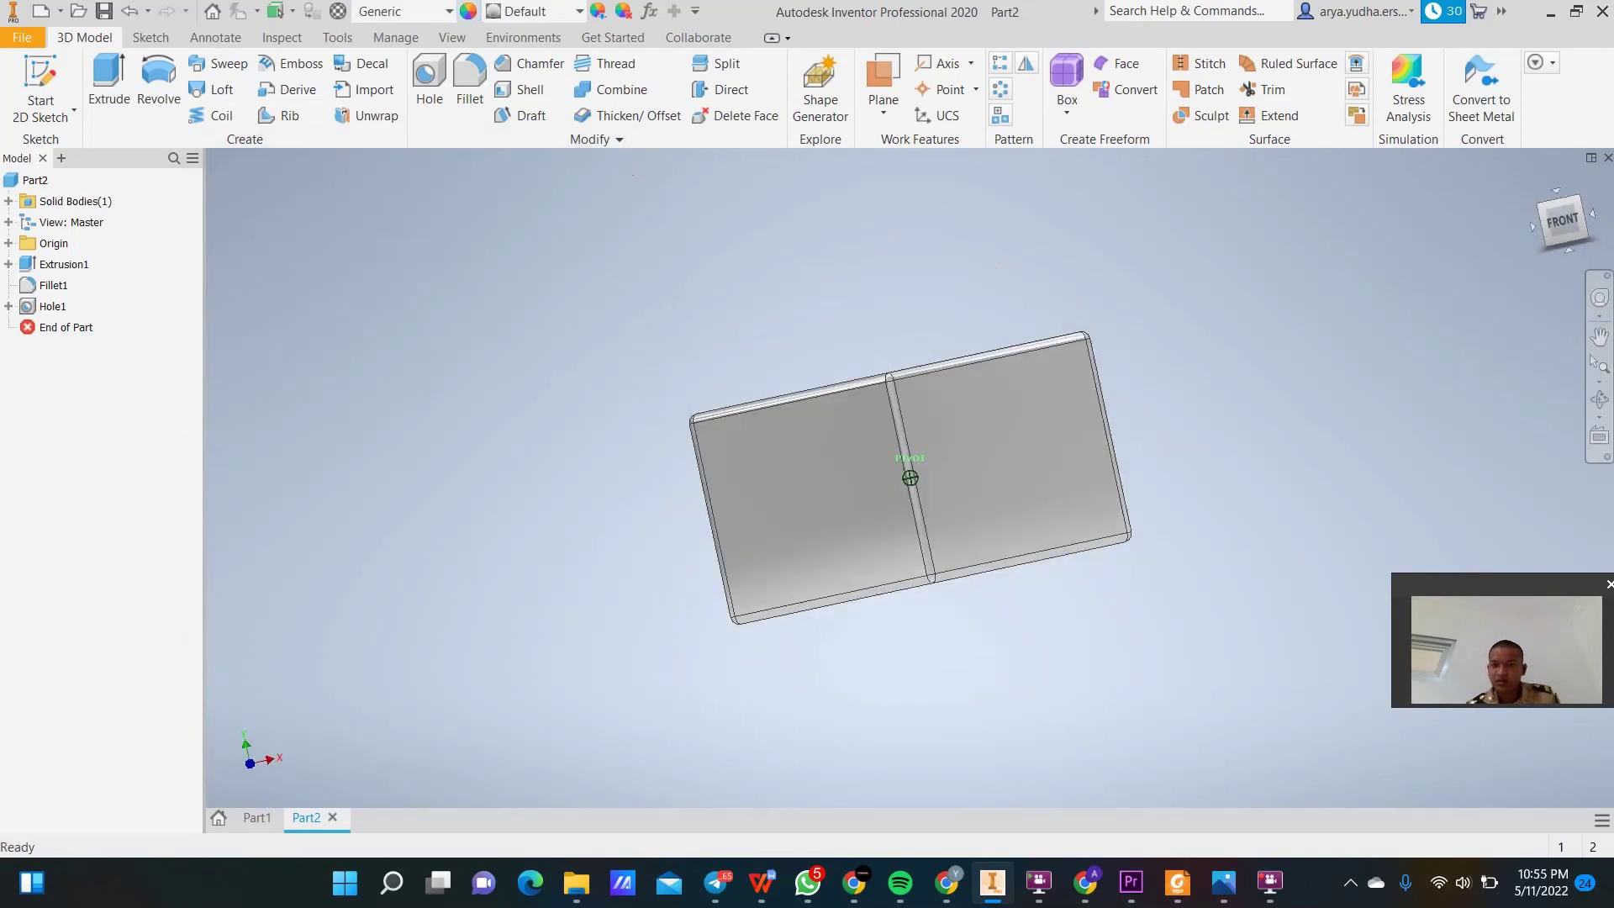
{"action": "mouse_move", "coordinate": [1550, 228]}
{"action": "left_mouse_down"}
{"action": "mouse_move", "coordinate": [1576, 273]}
{"action": "mouse_move", "coordinate": [1565, 320]}
{"action": "mouse_move", "coordinate": [1520, 307]}
{"action": "mouse_move", "coordinate": [1523, 249]}
{"action": "mouse_move", "coordinate": [1543, 244]}
{"action": "mouse_move", "coordinate": [1560, 274]}
{"action": "mouse_move", "coordinate": [1575, 264]}
{"action": "left_mouse_up"}
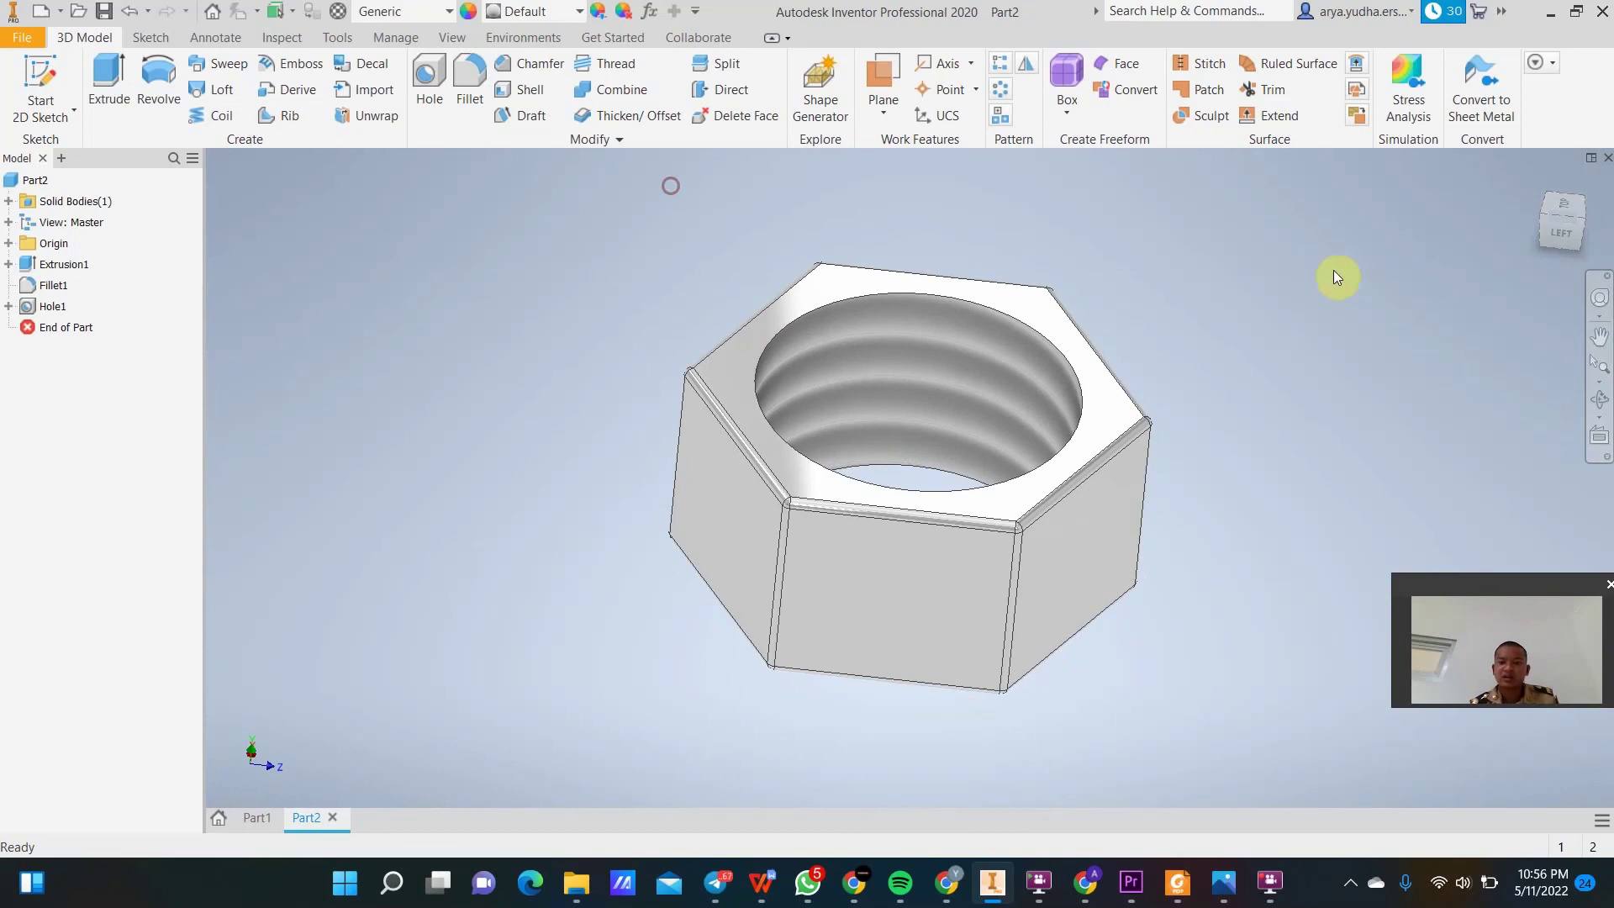
{"action": "left_click", "coordinate": [1597, 399]}
{"action": "left_click_drag", "start_coordinate": [1098, 406], "coordinate": [944, 270]}
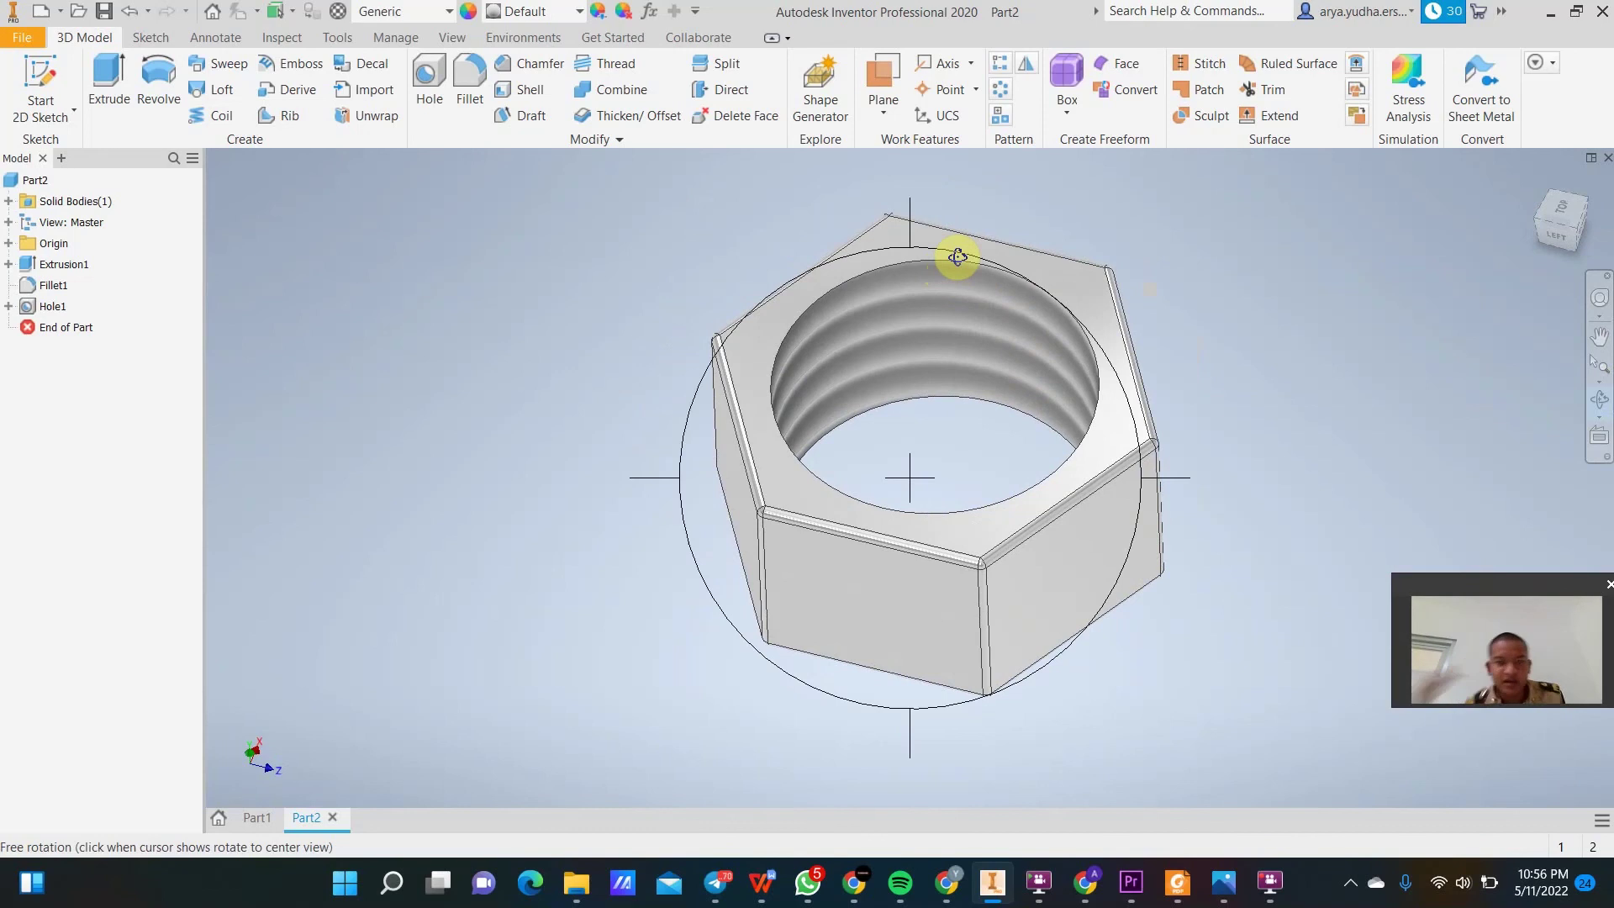
{"action": "left_click_drag", "start_coordinate": [1001, 270], "coordinate": [1029, 237]}
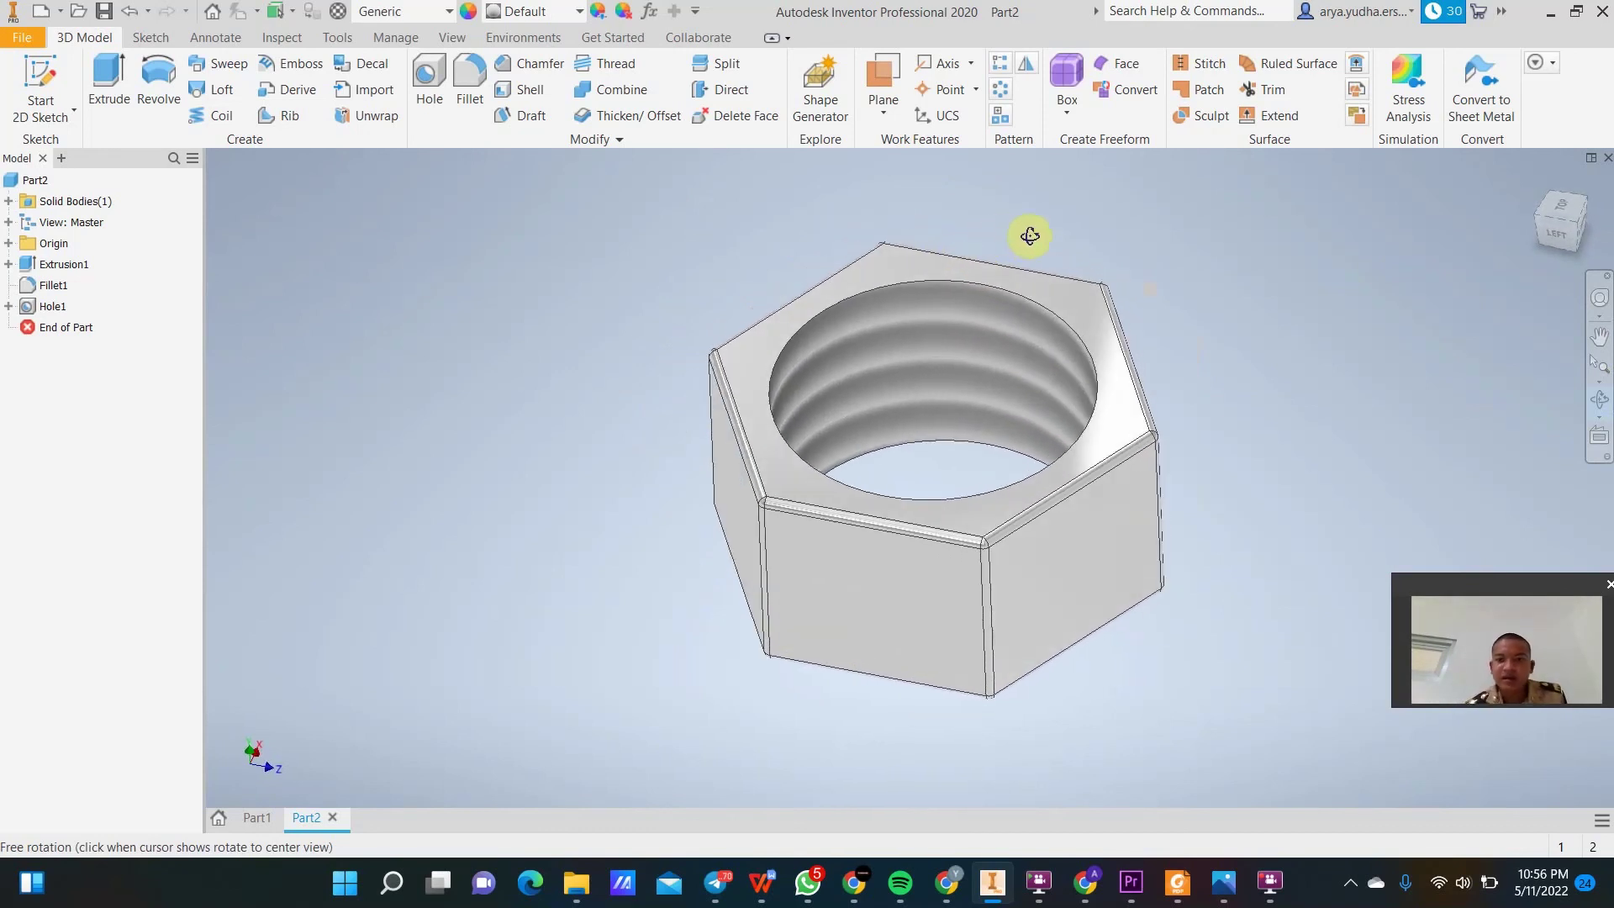
{"action": "left_click", "coordinate": [1266, 883]}
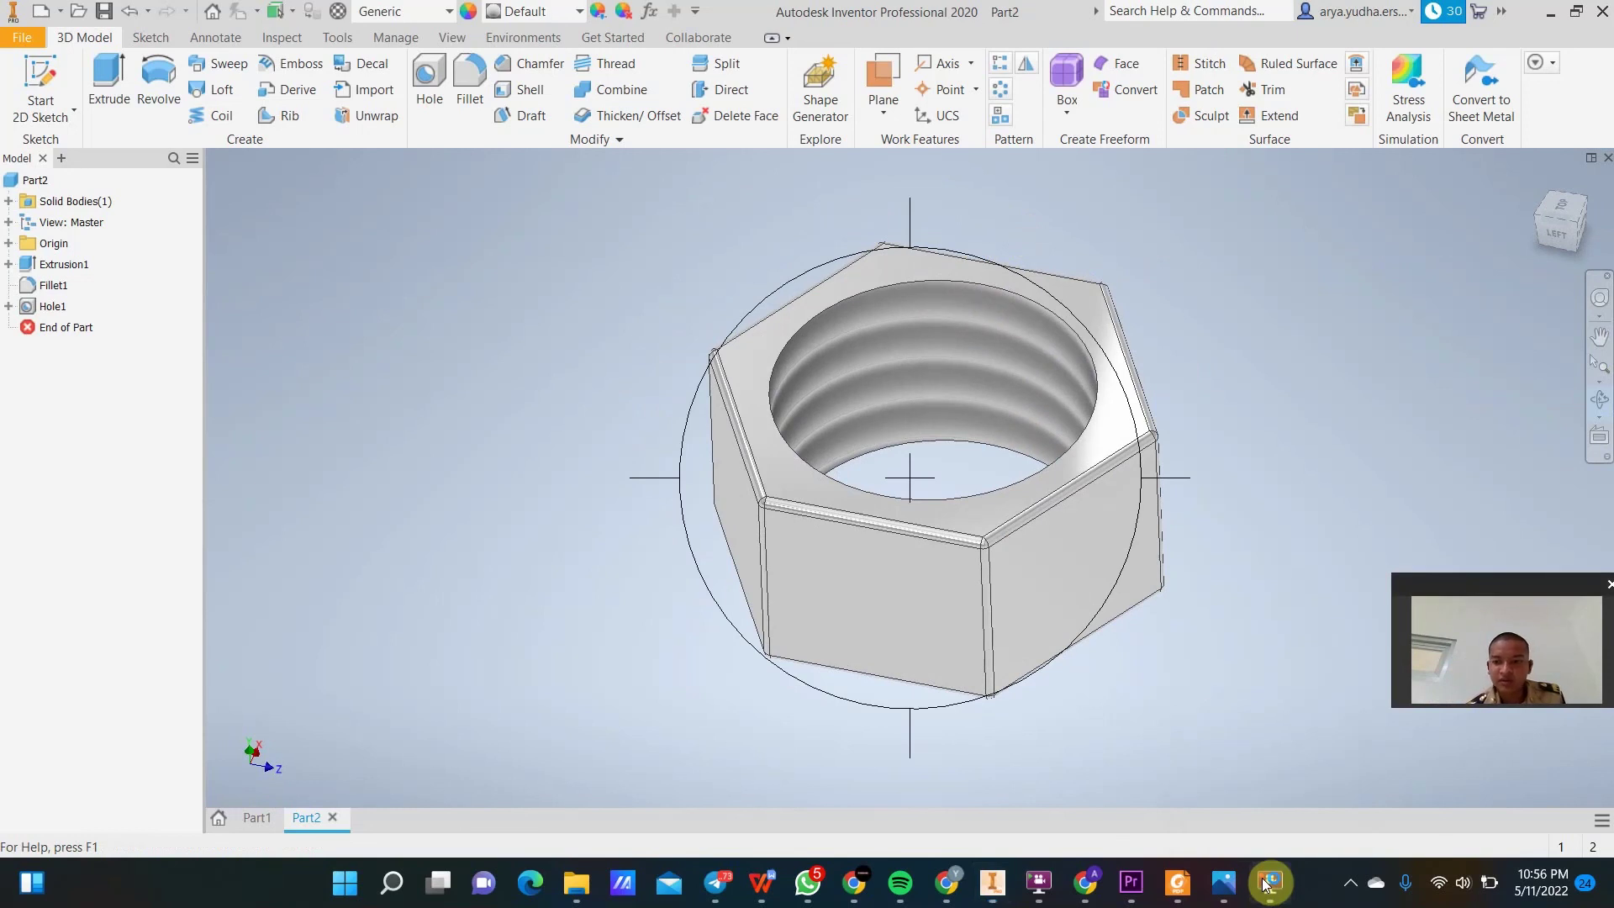